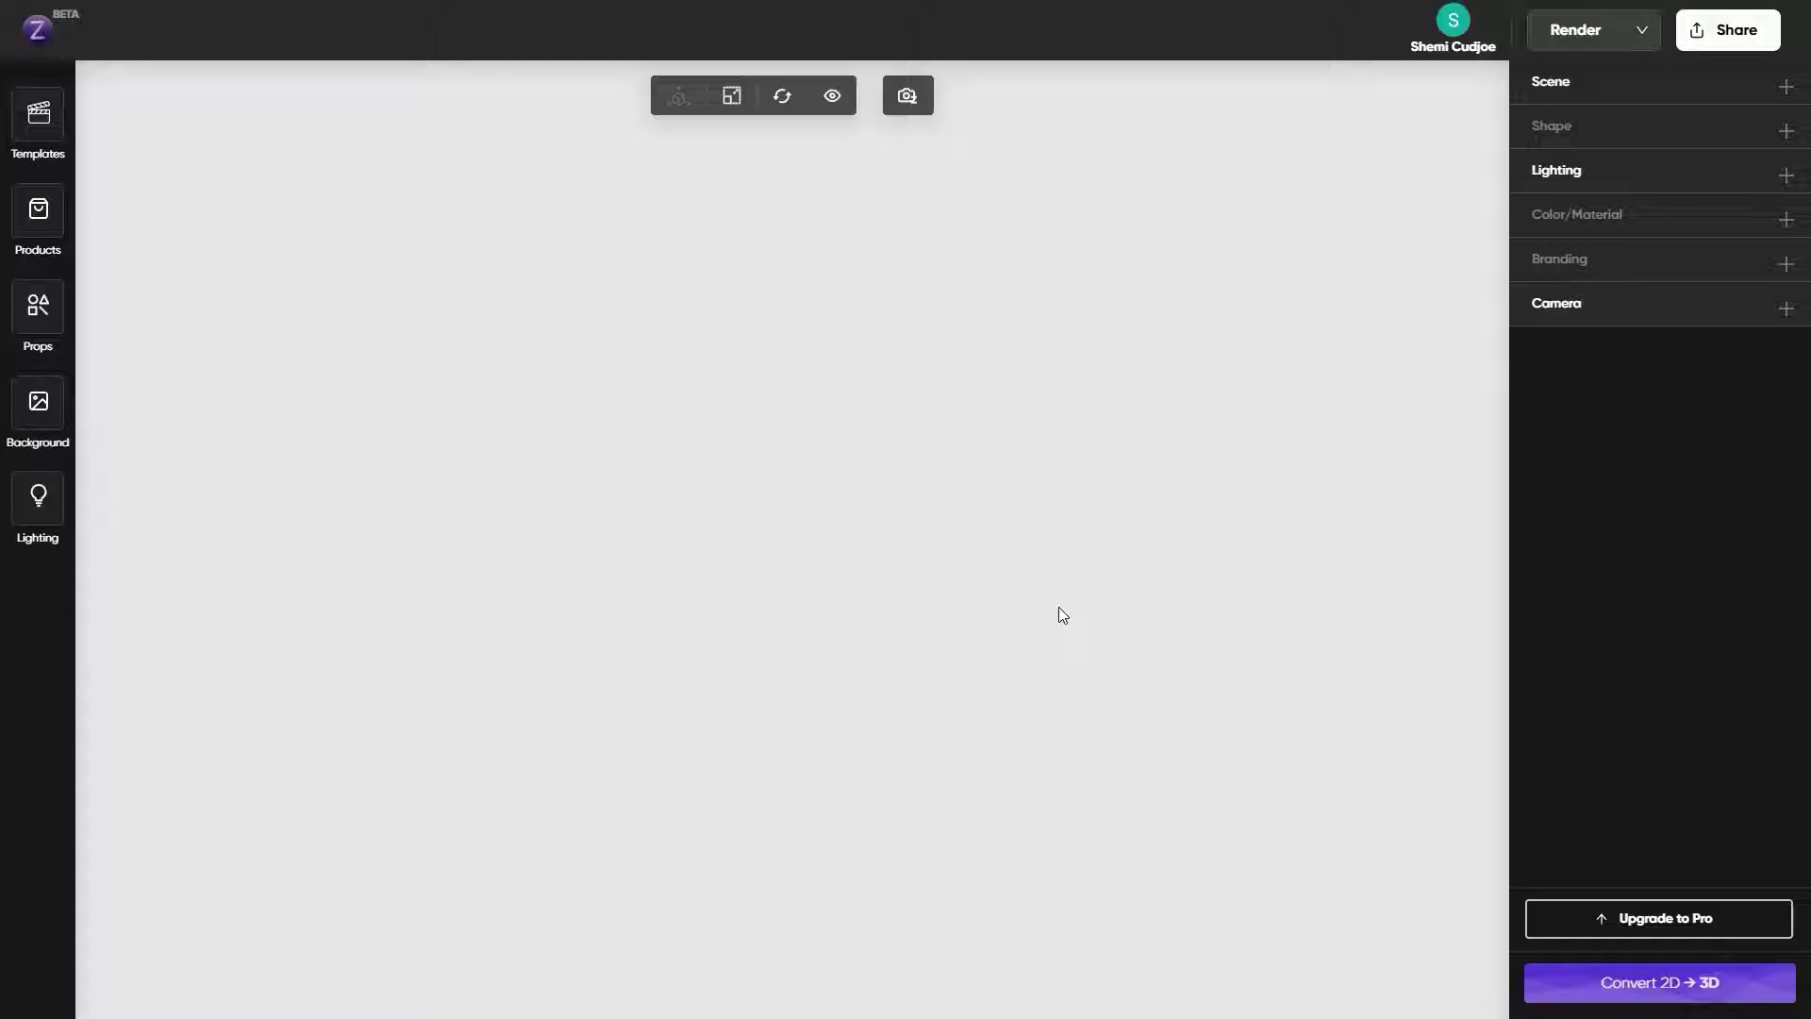
Browse the available templates, products, props, backgrounds and lighting presets
click(50, 127)
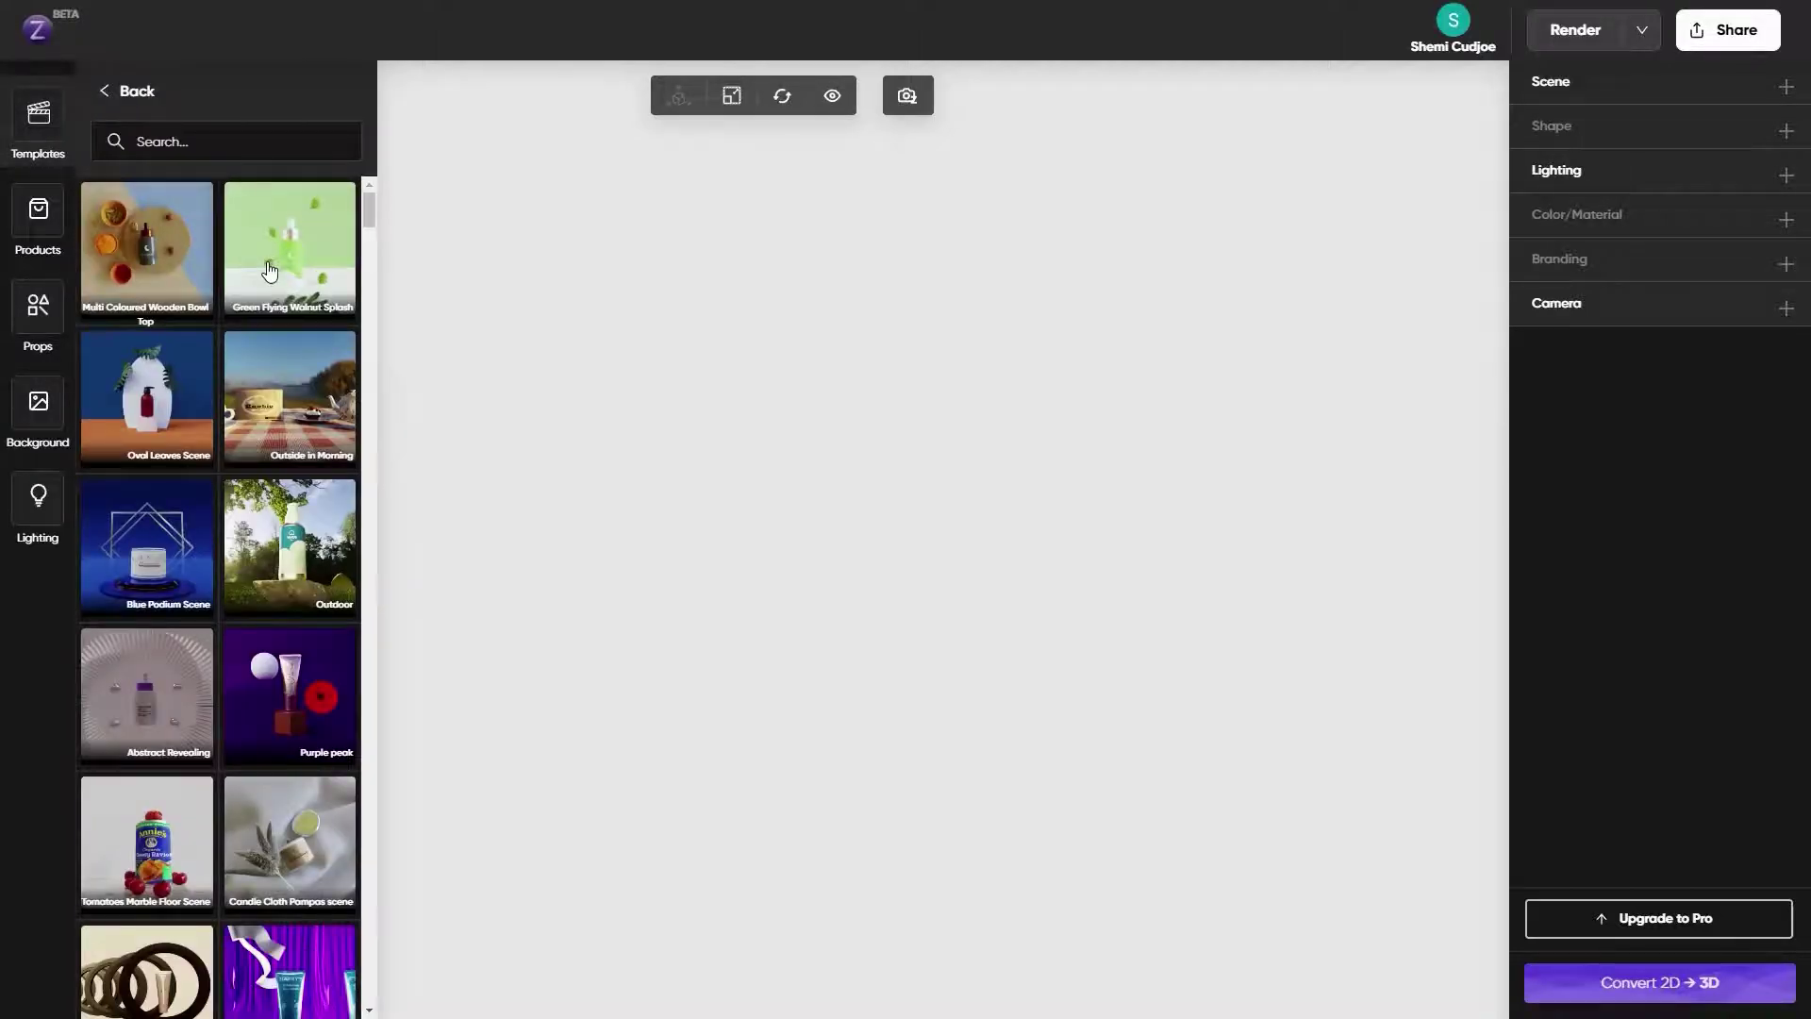
scroll(269, 272, down, 10)
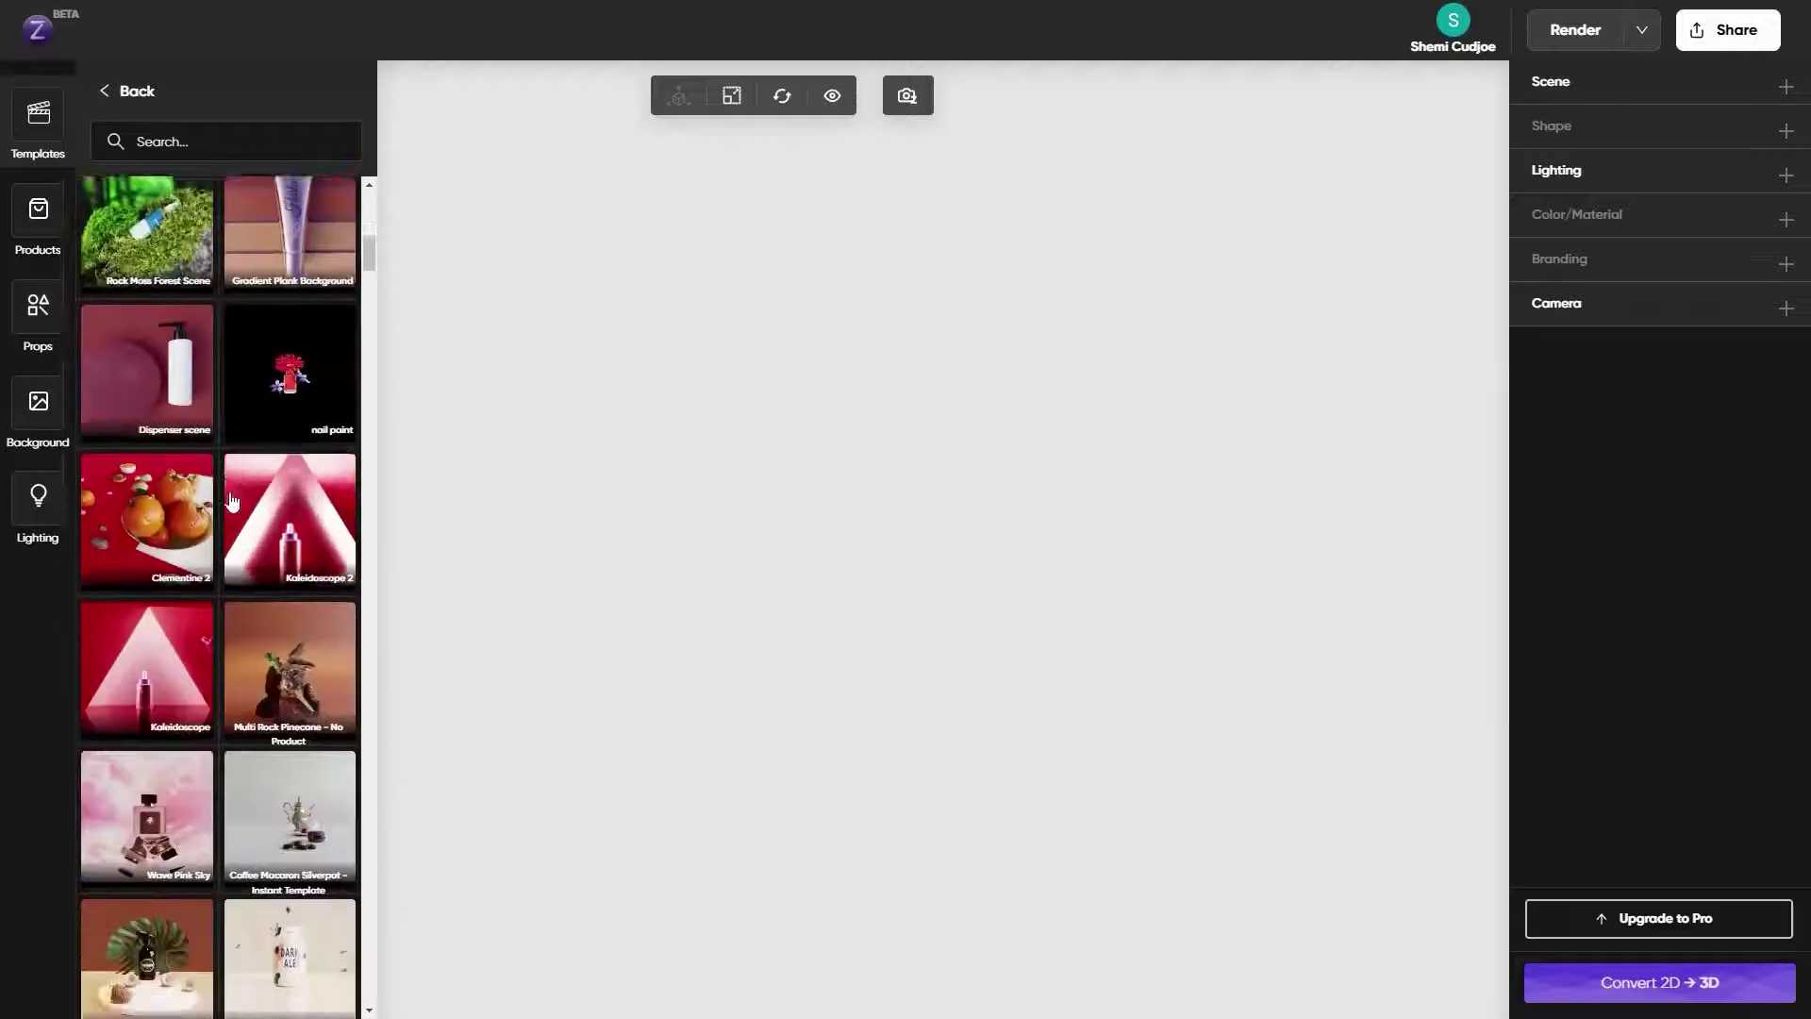
scroll(233, 501, down, 6)
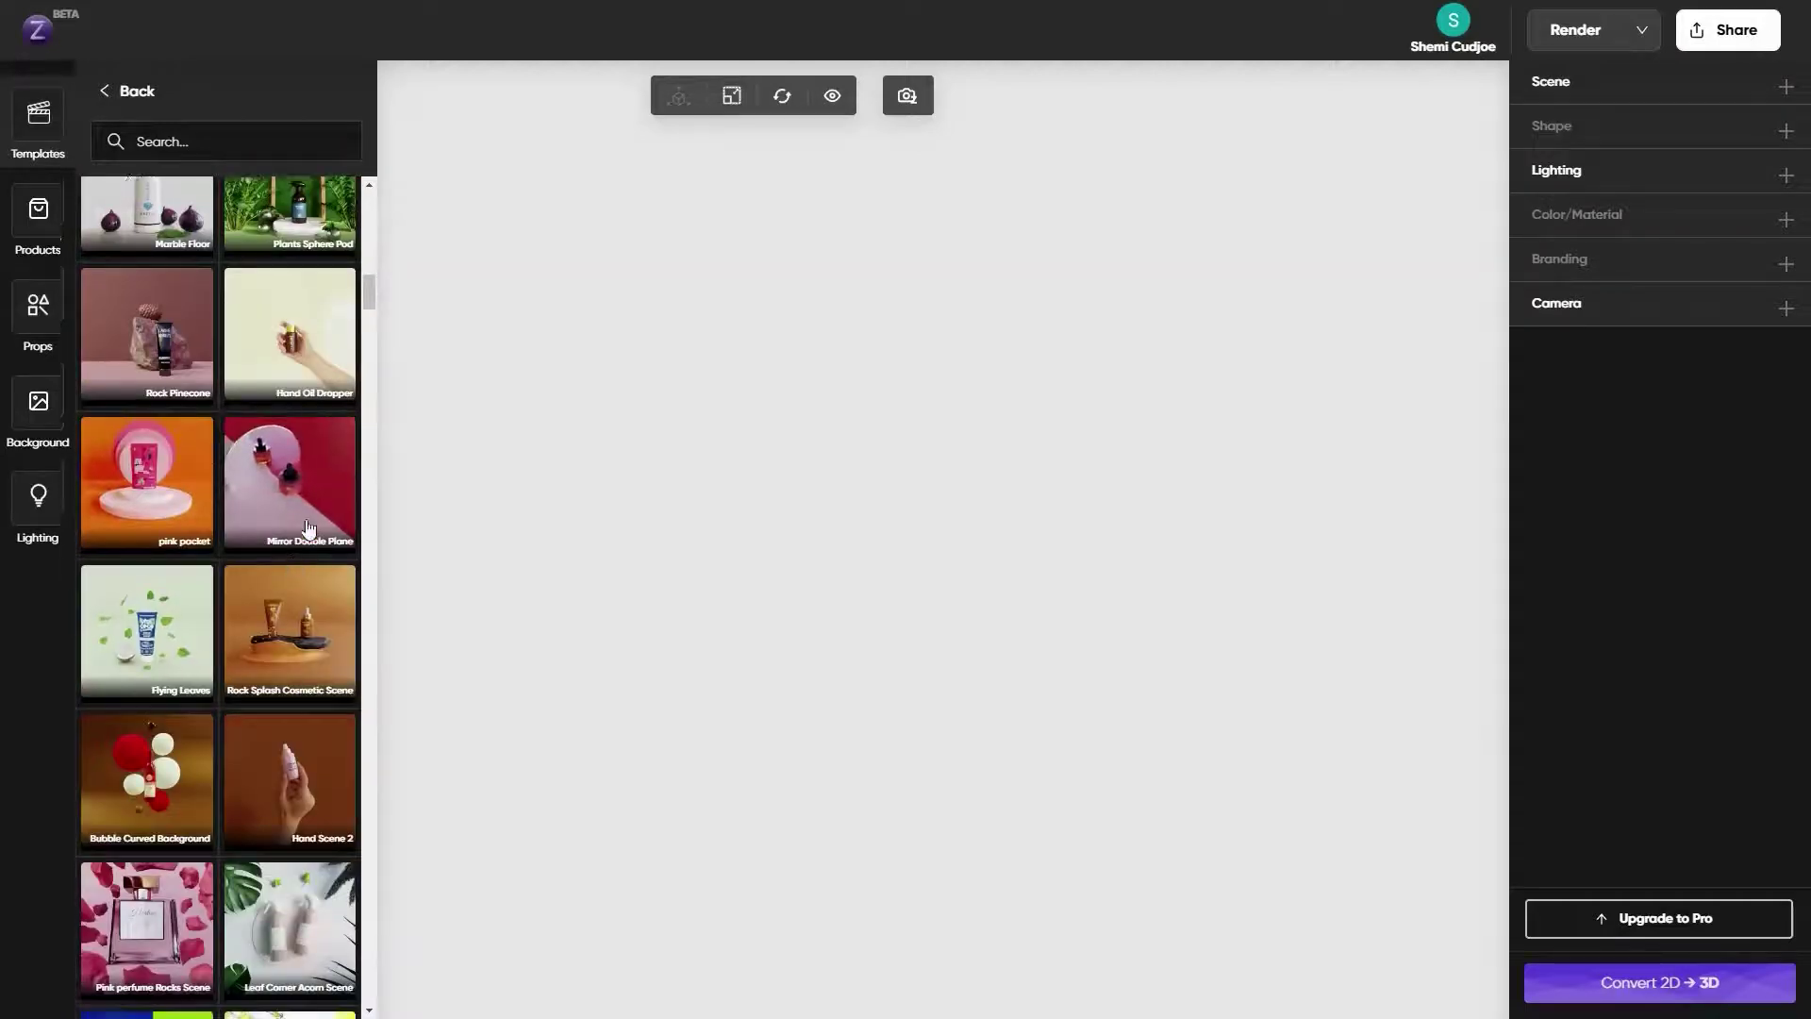
scroll(308, 526, down, 15)
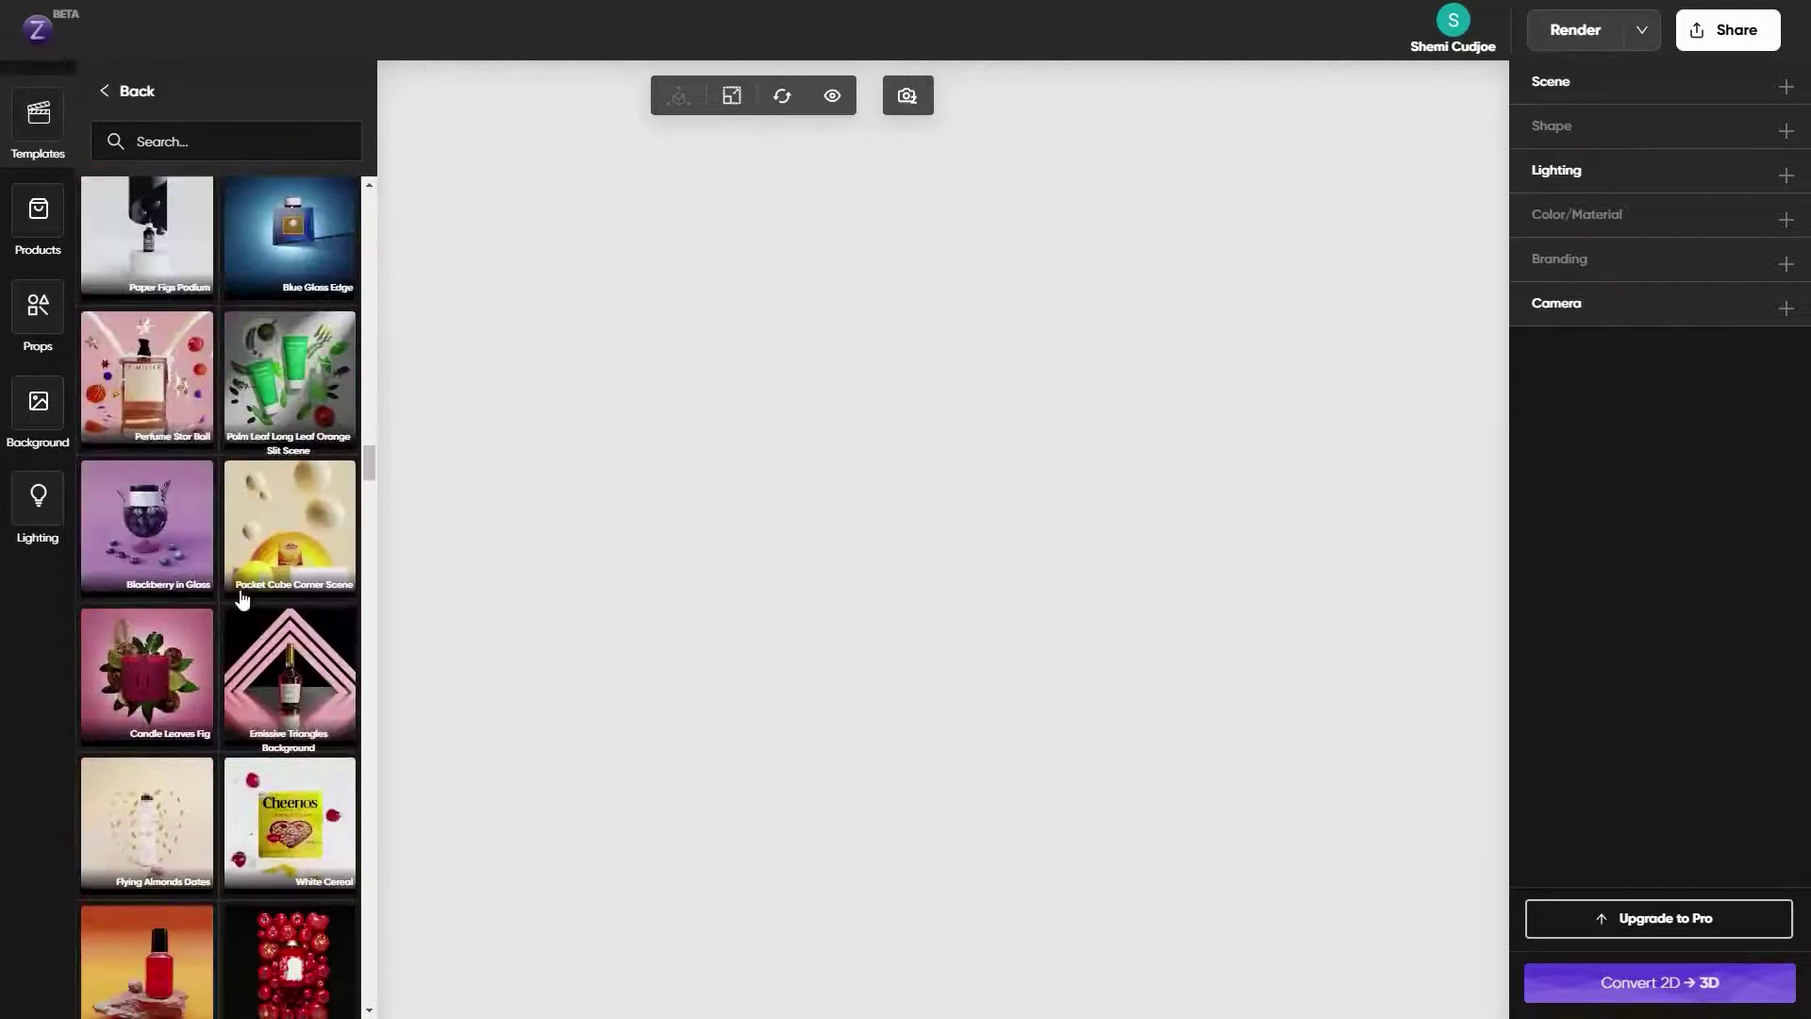
click(133, 99)
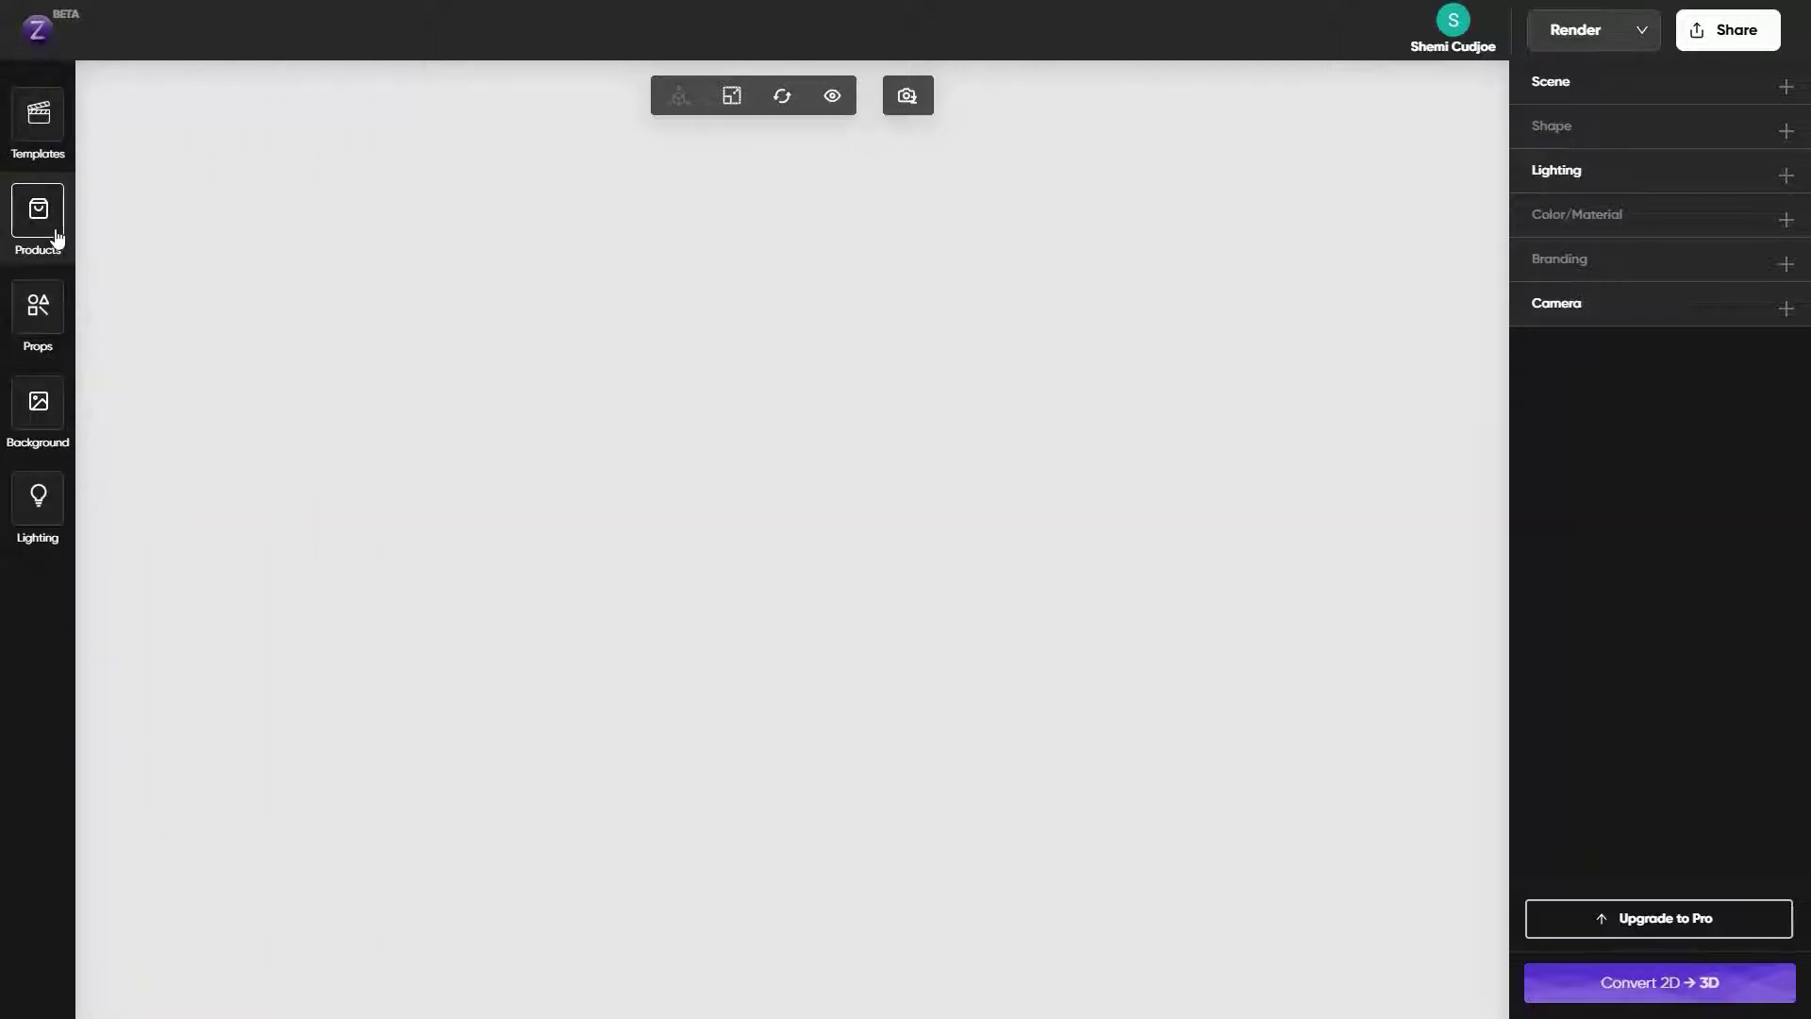
click(56, 235)
drag(368, 219, 381, 592)
click(41, 311)
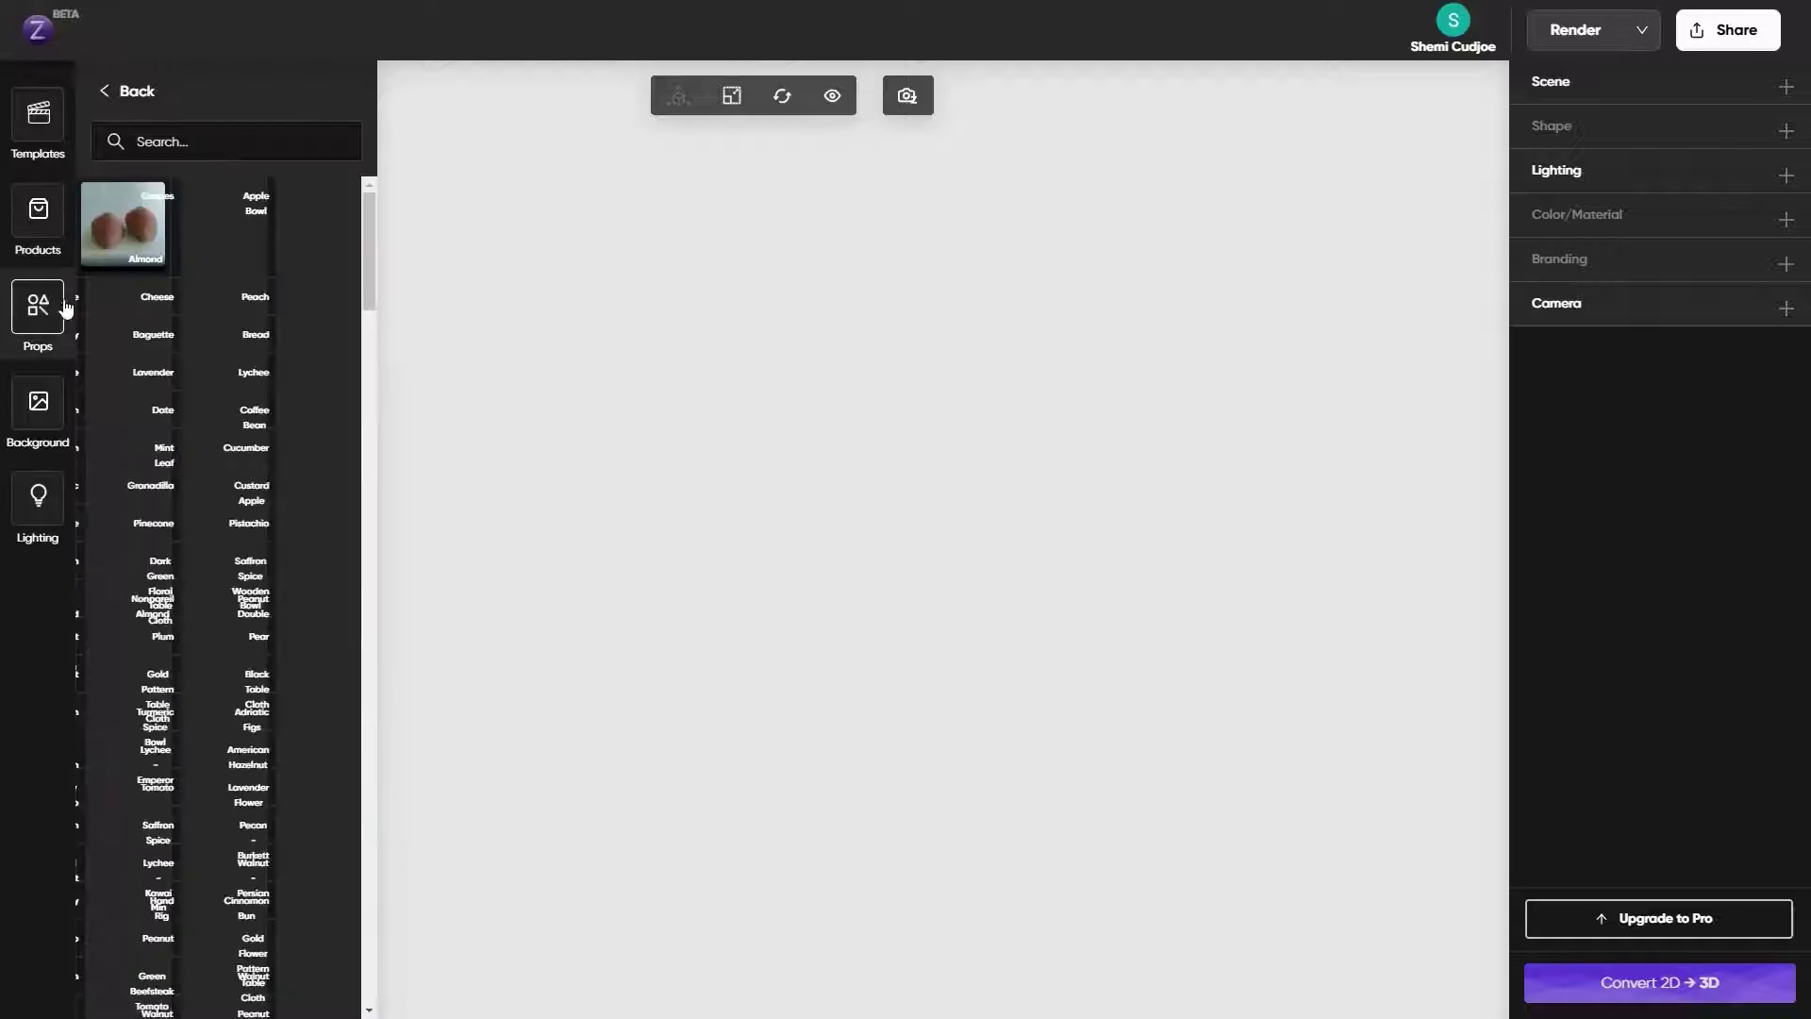
drag(369, 208, 368, 394)
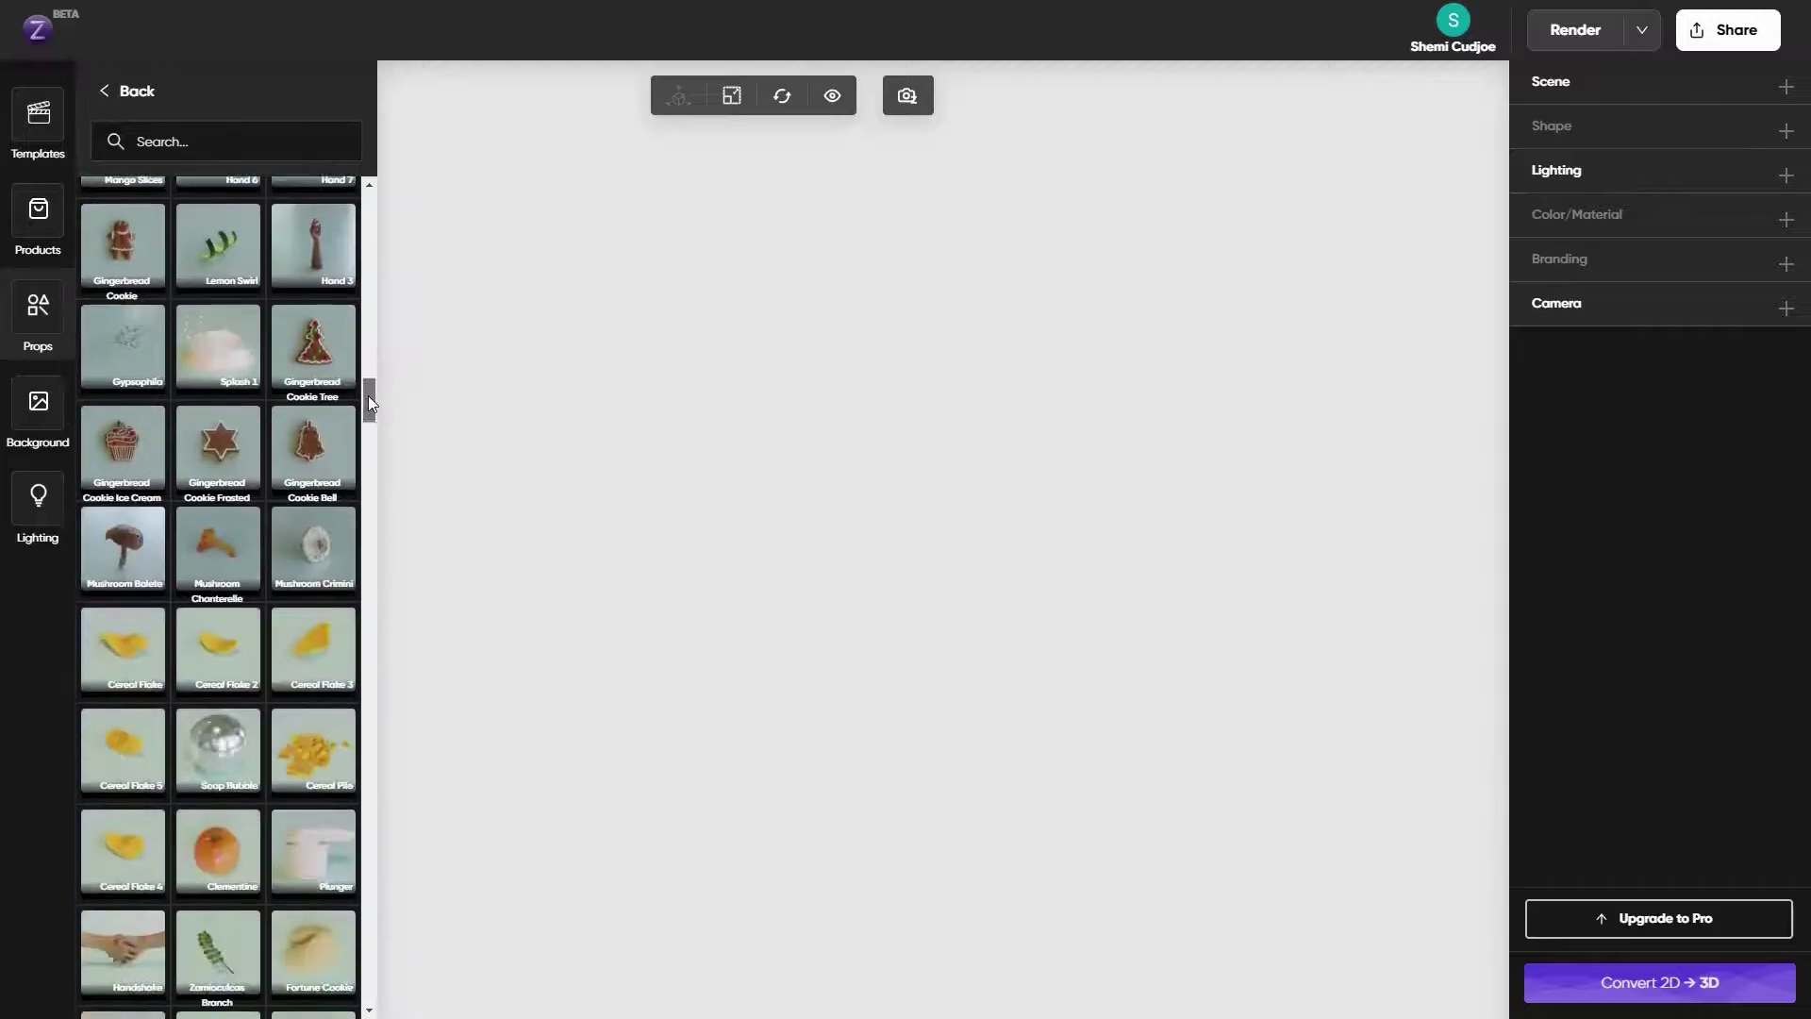
click(52, 413)
drag(365, 271, 387, 607)
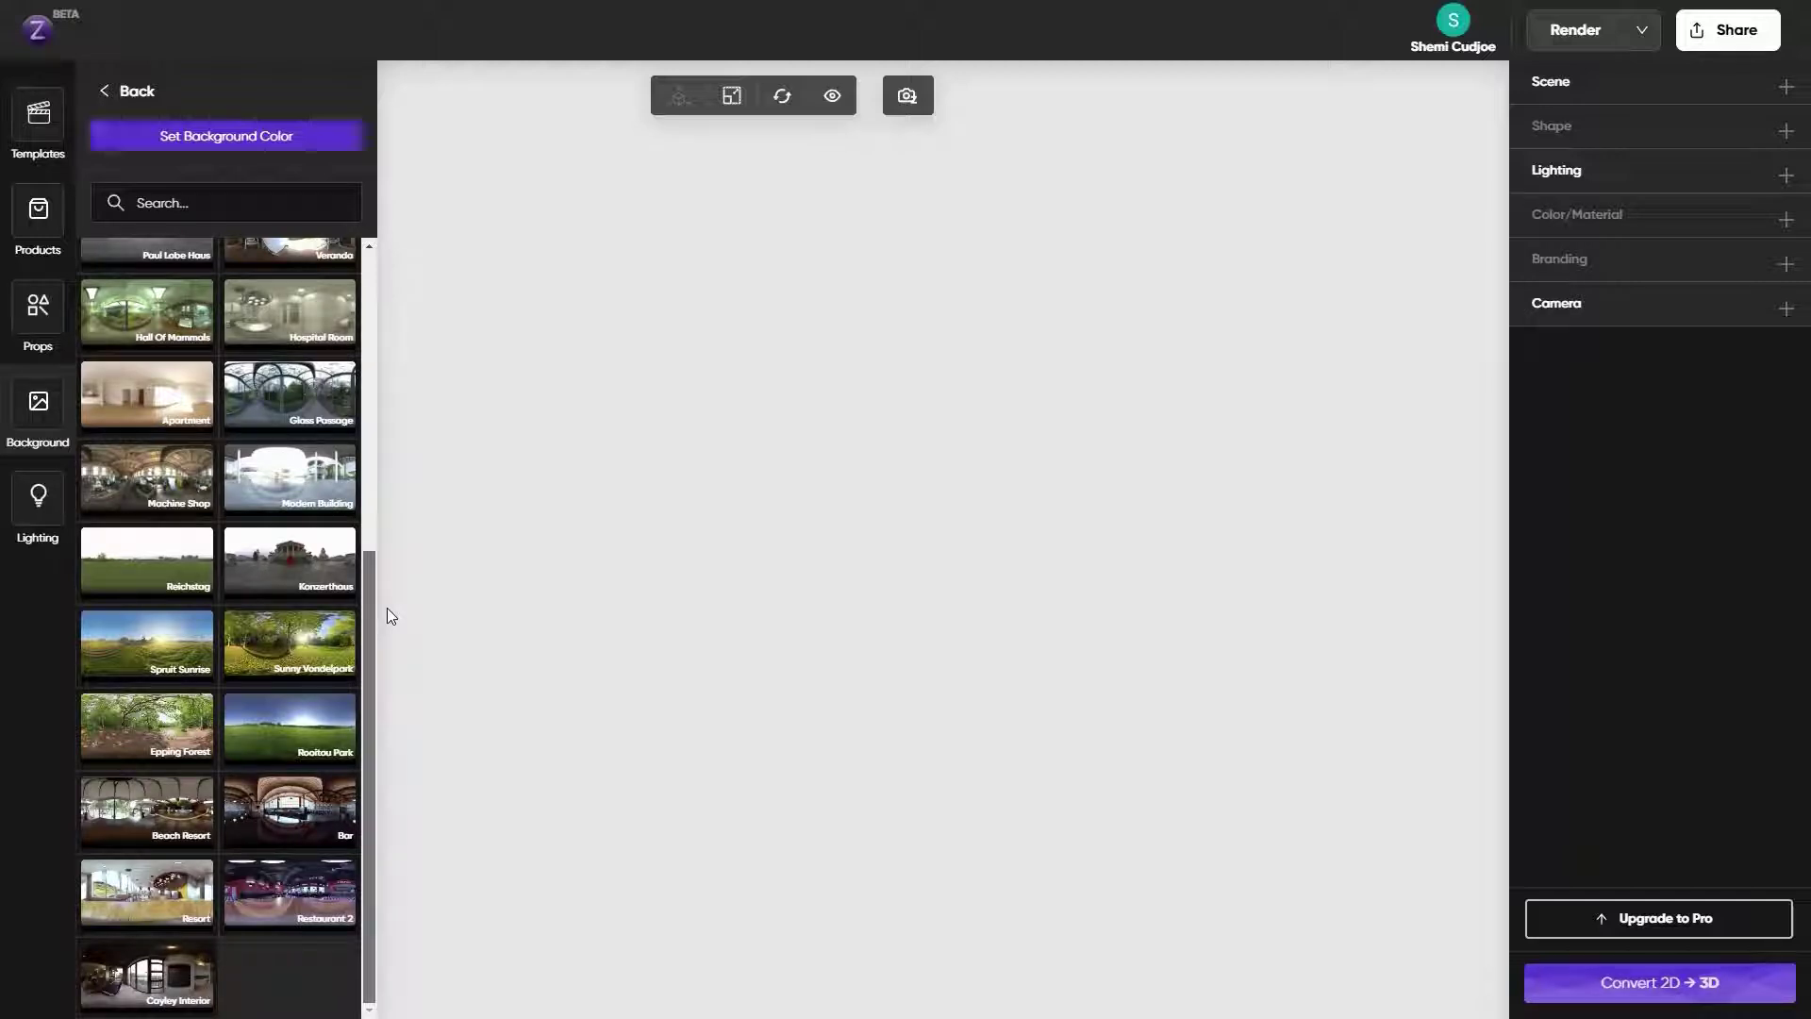
click(38, 497)
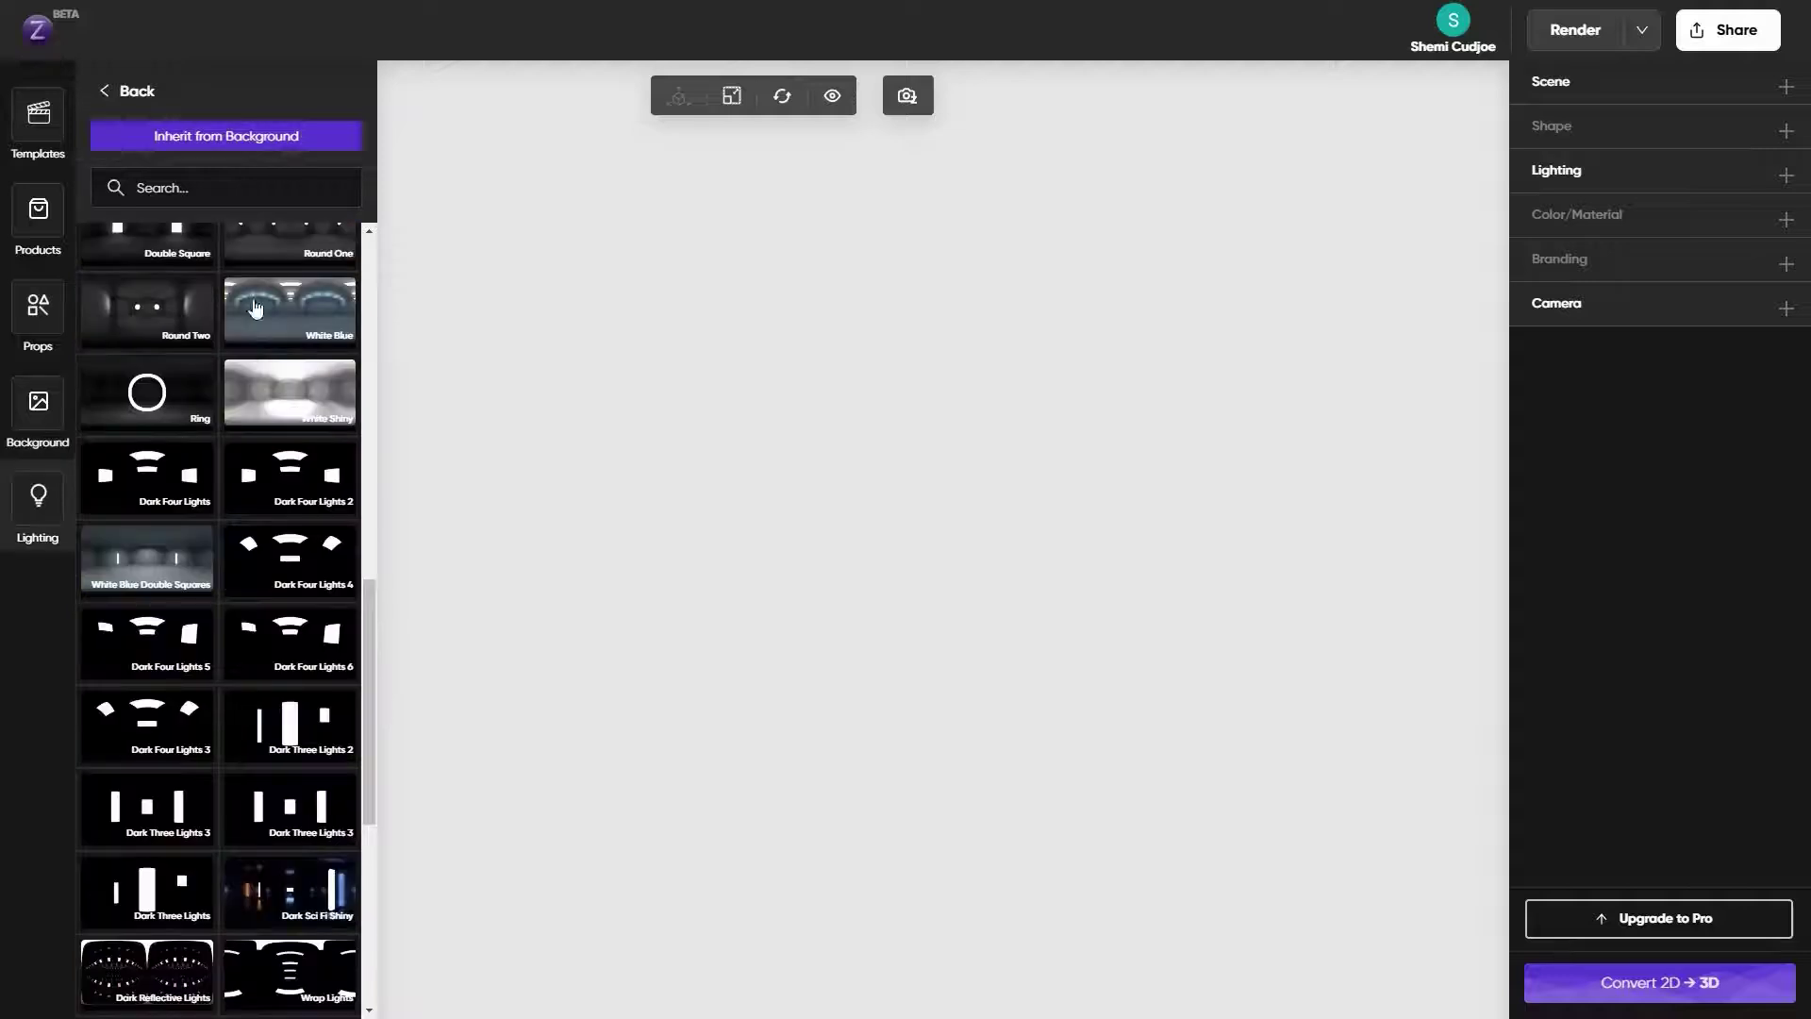
Add the Whiskey Bottle from the product library to the empty scene
click(49, 211)
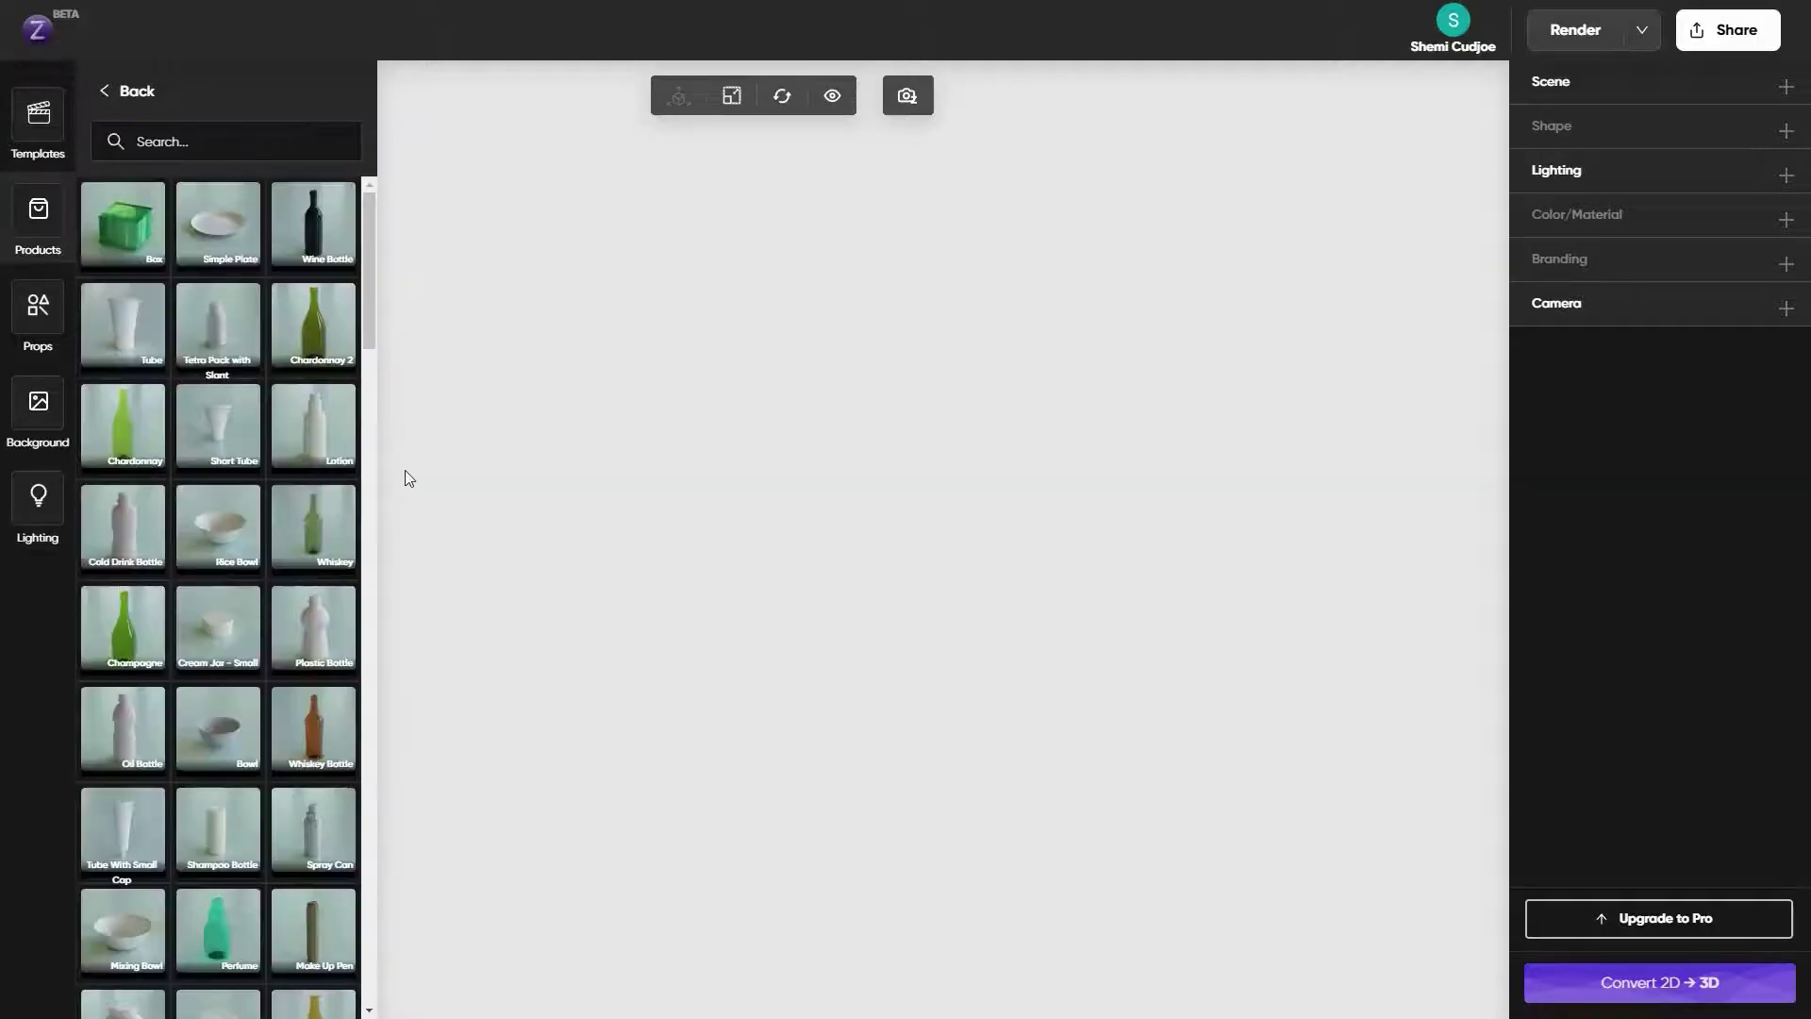
scroll(201, 394, down, 2)
scroll(210, 560, down, 10)
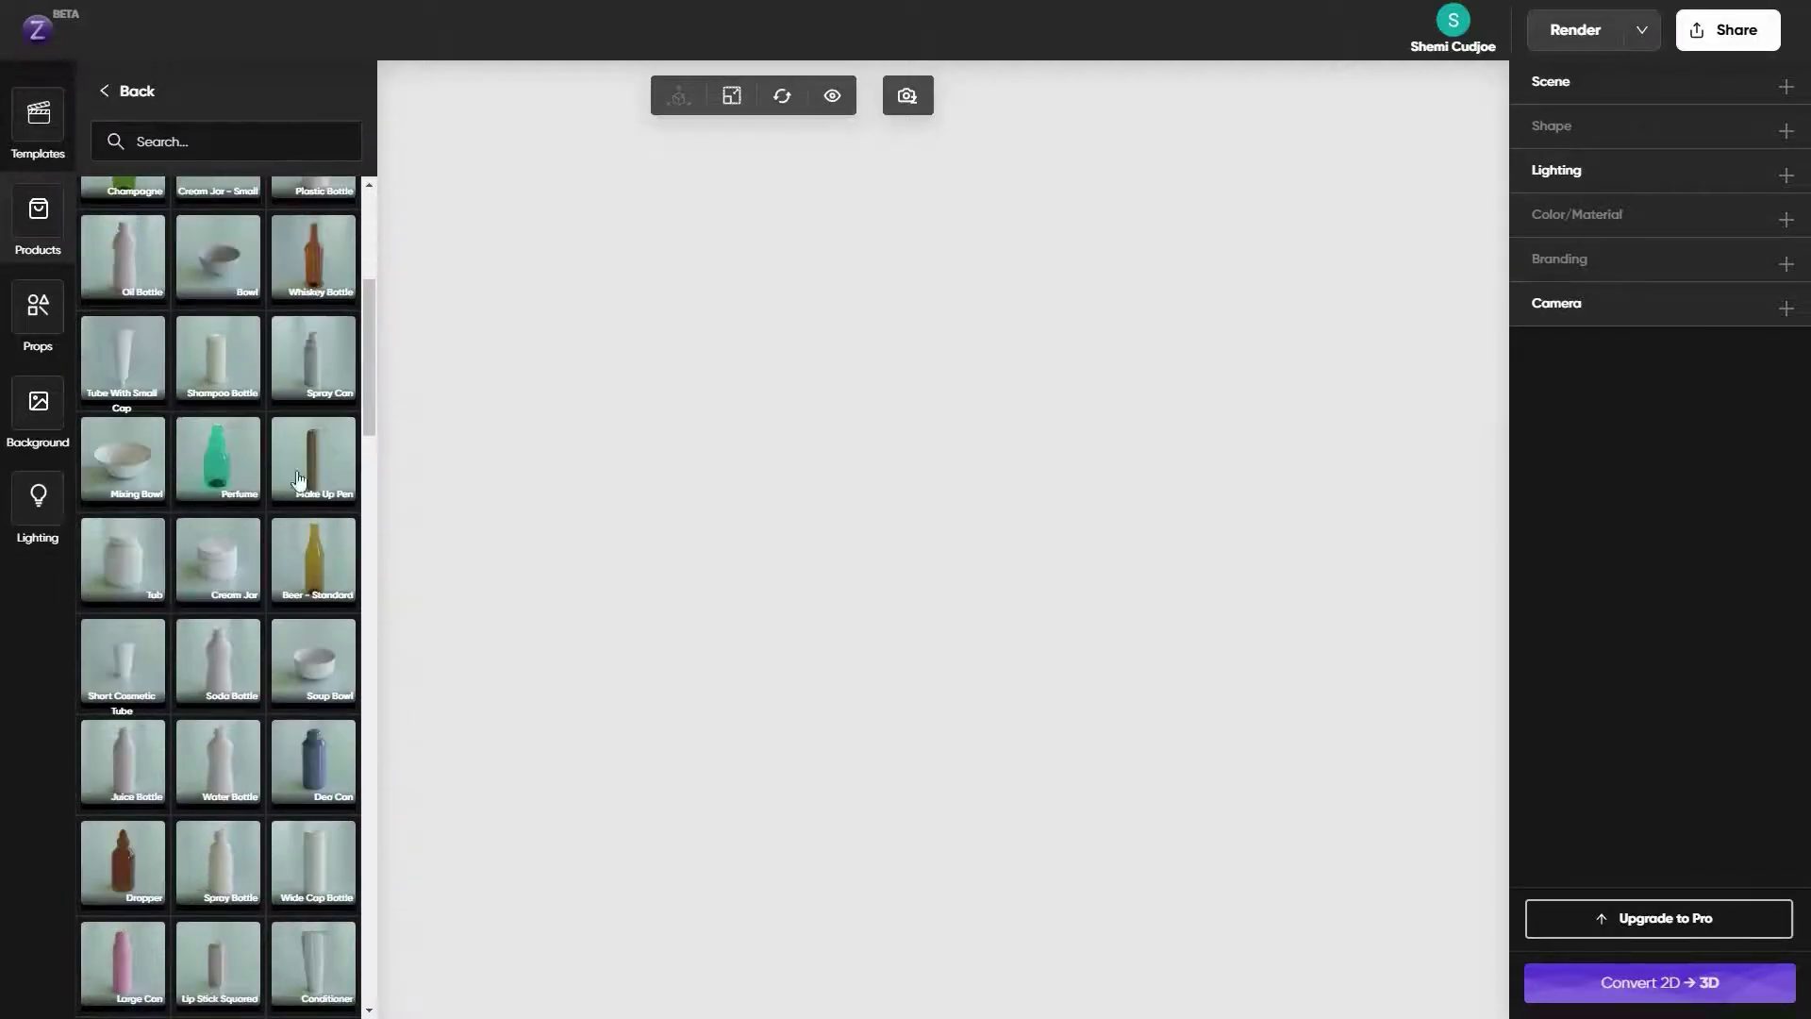
drag(359, 563, 375, 373)
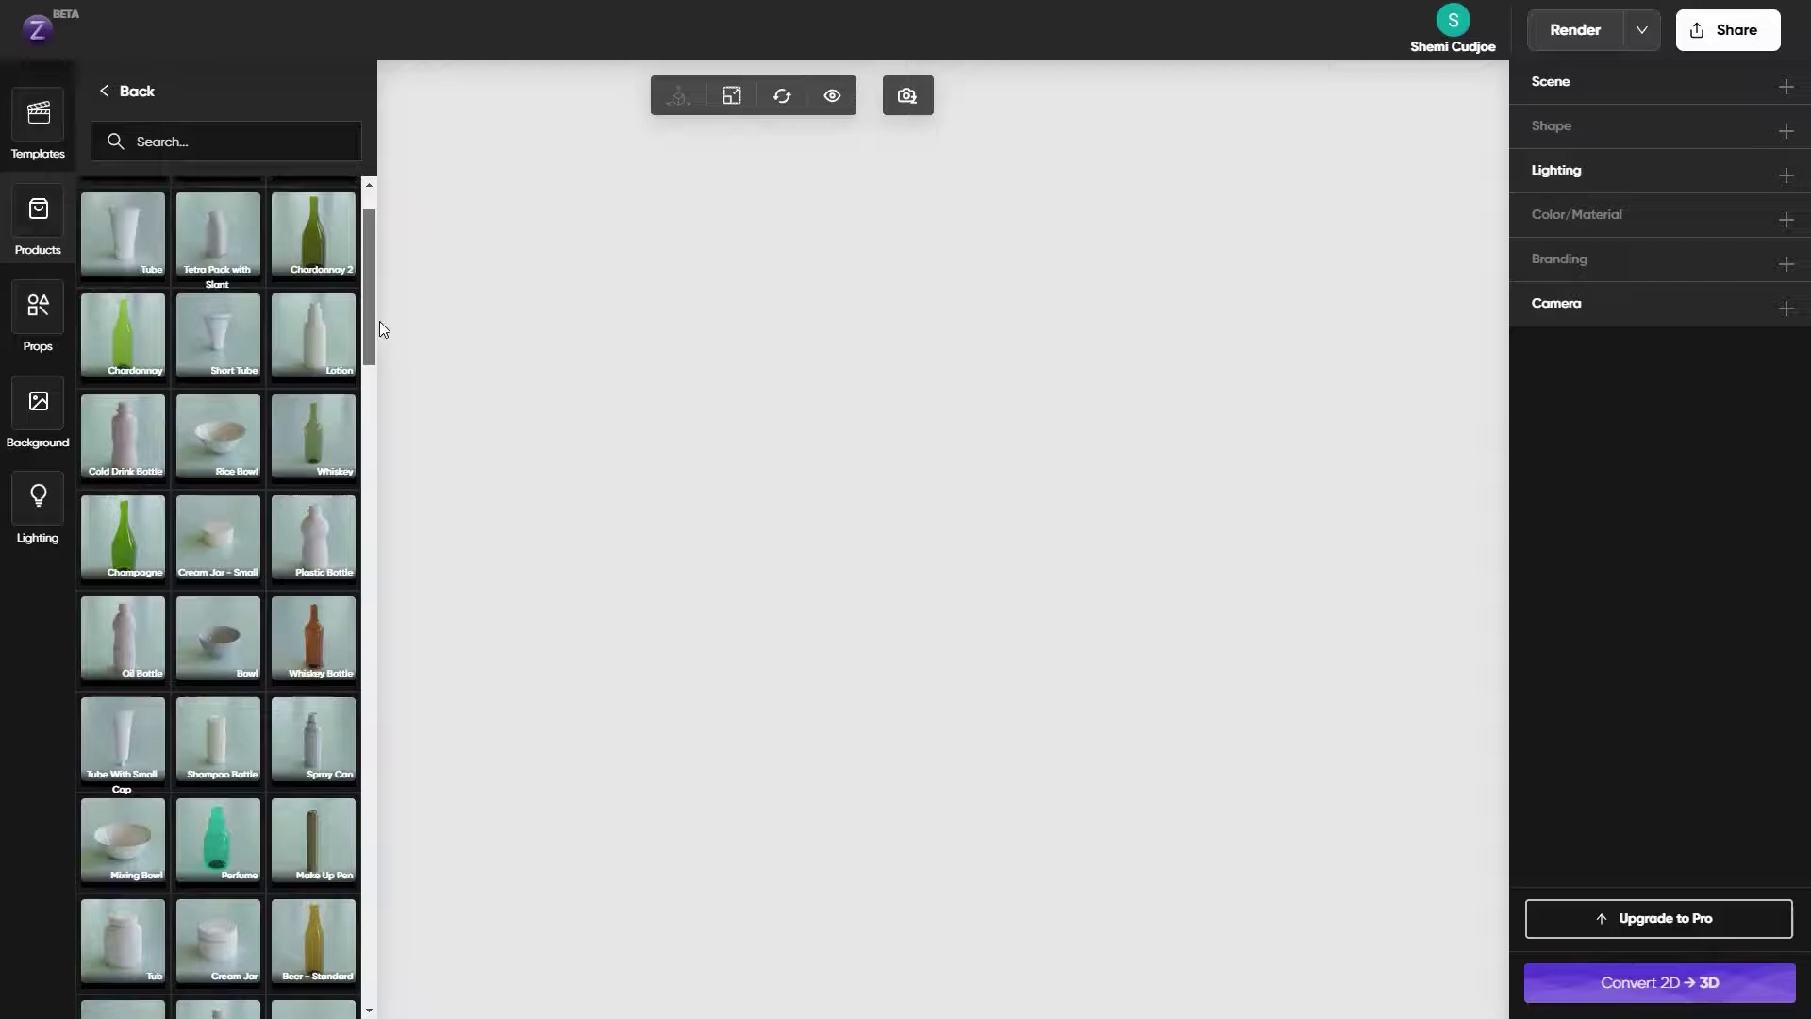
drag(379, 321, 383, 358)
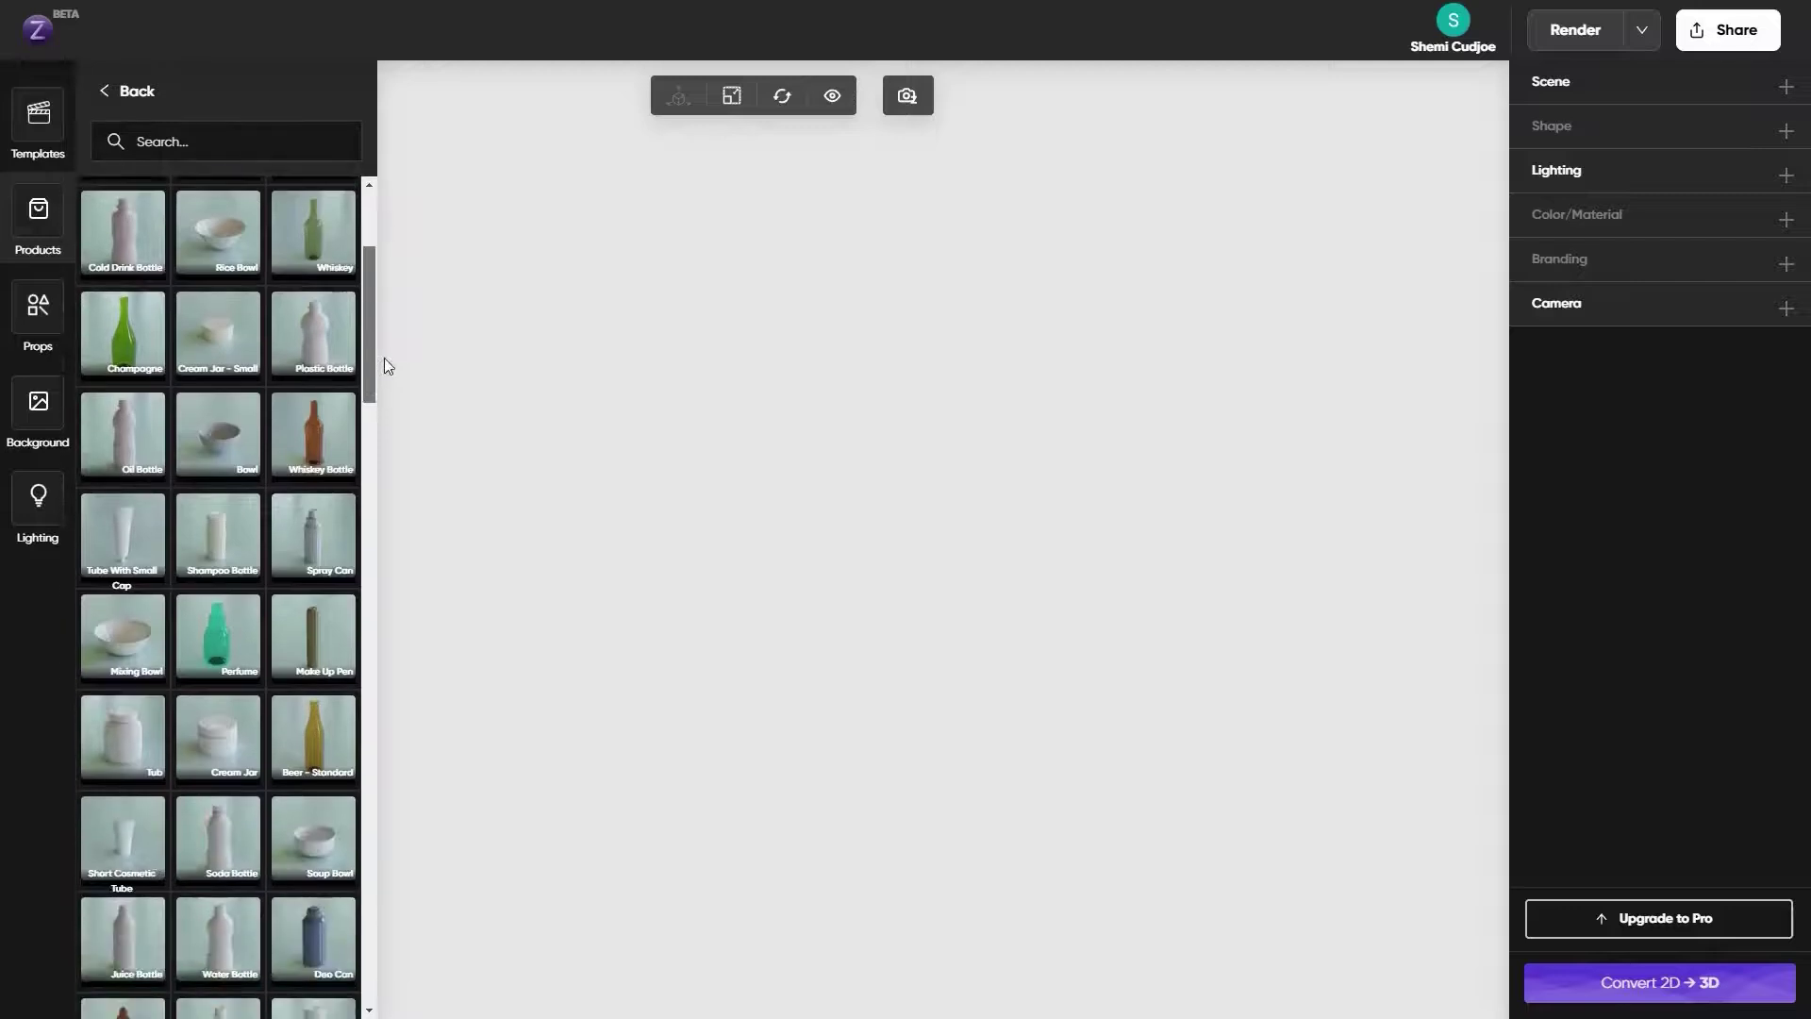
click(328, 434)
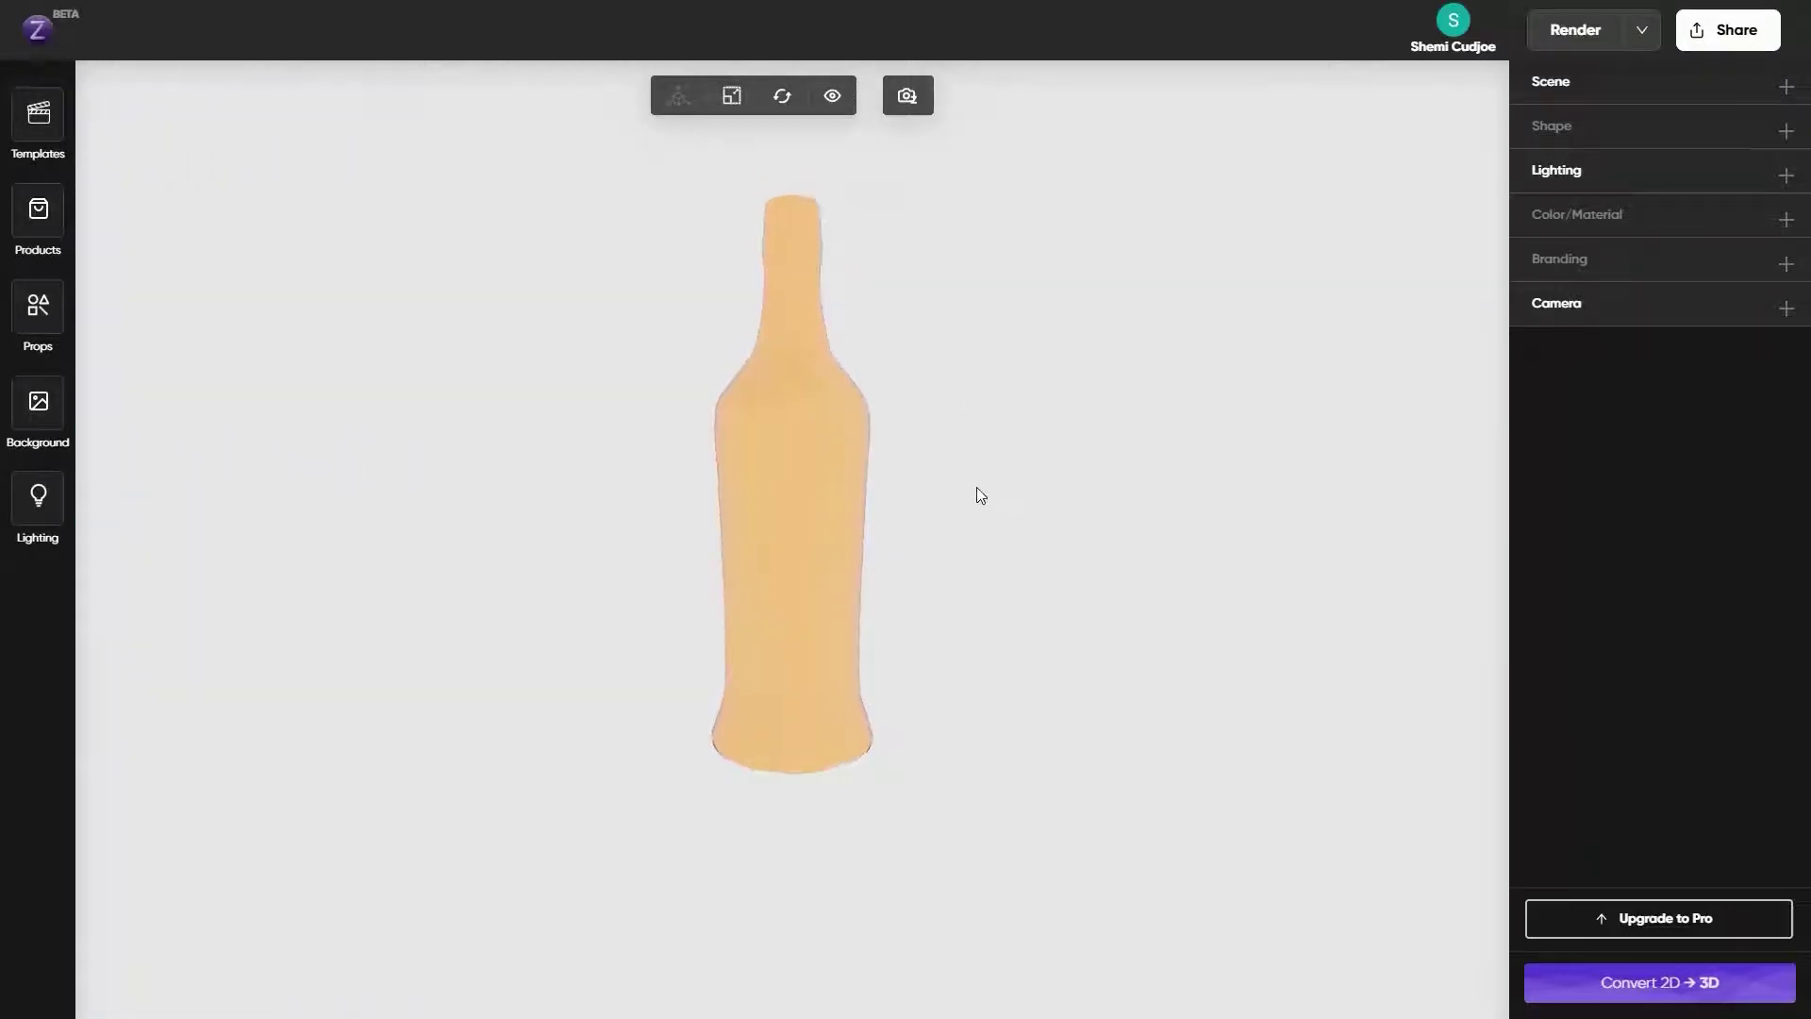
Reshape the whiskey bottle by moving its side and base profile points, straightening the body and removing the flared base
click(819, 327)
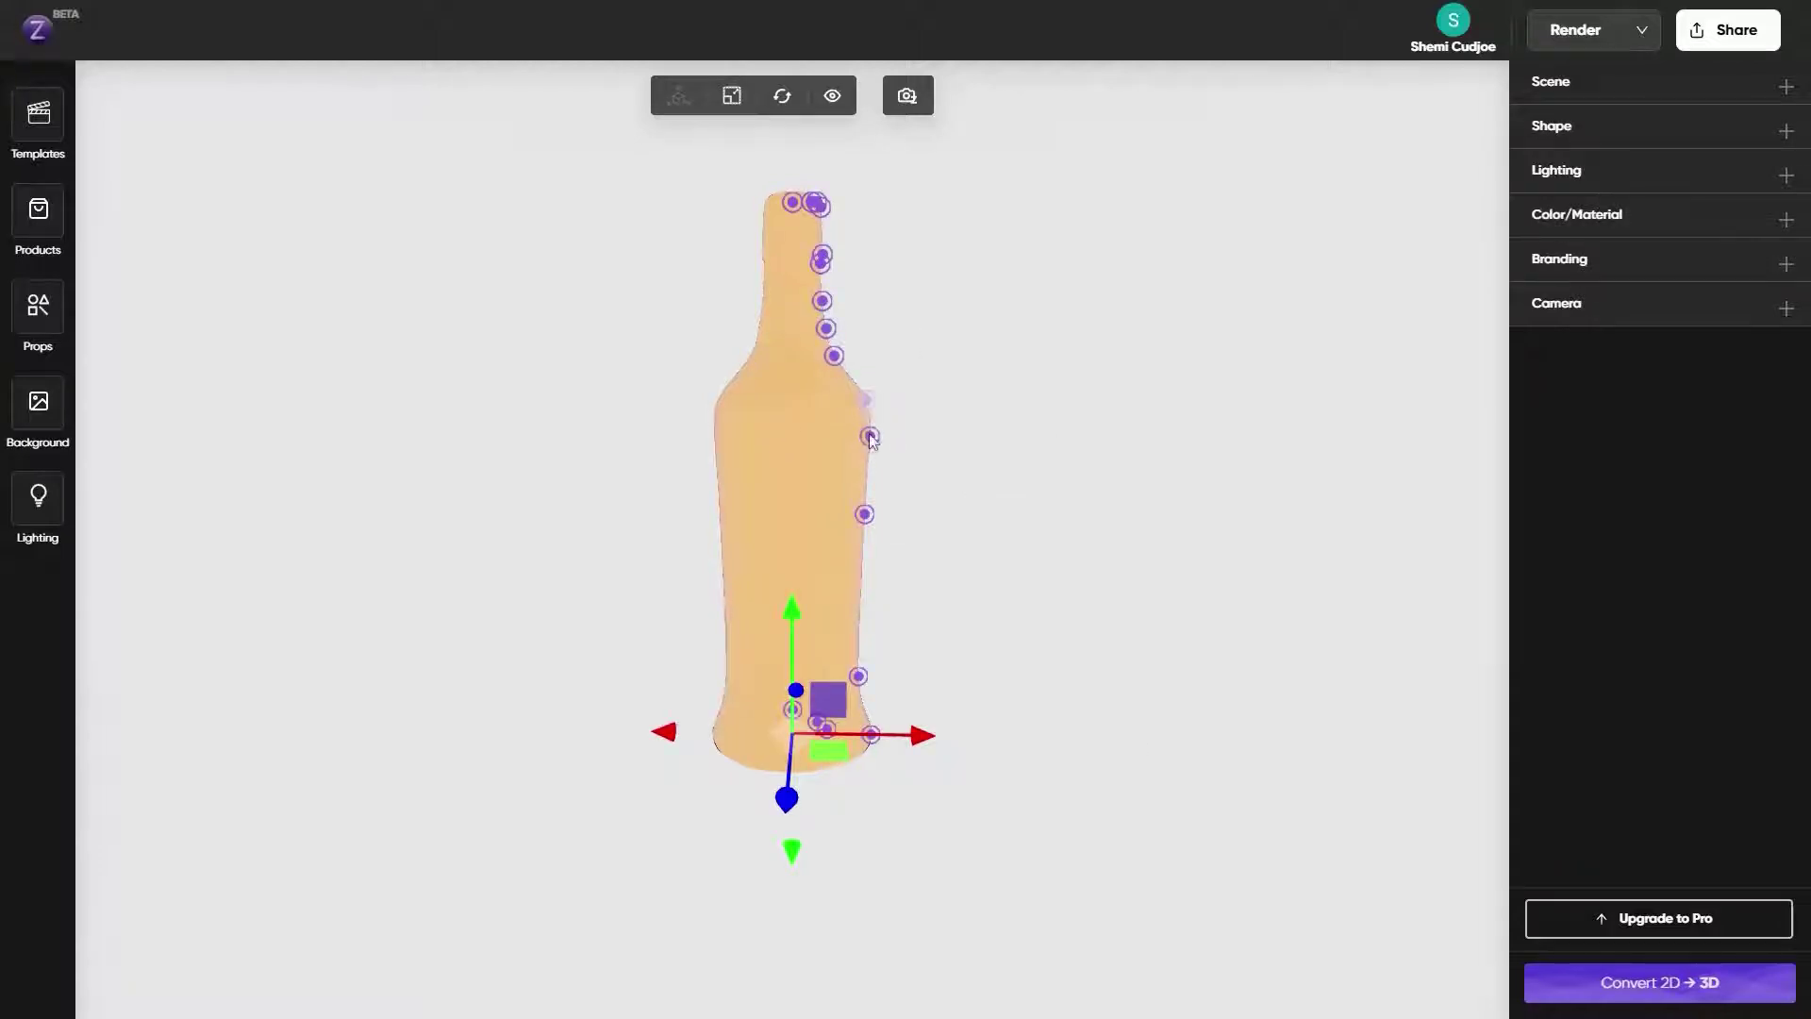
click(865, 511)
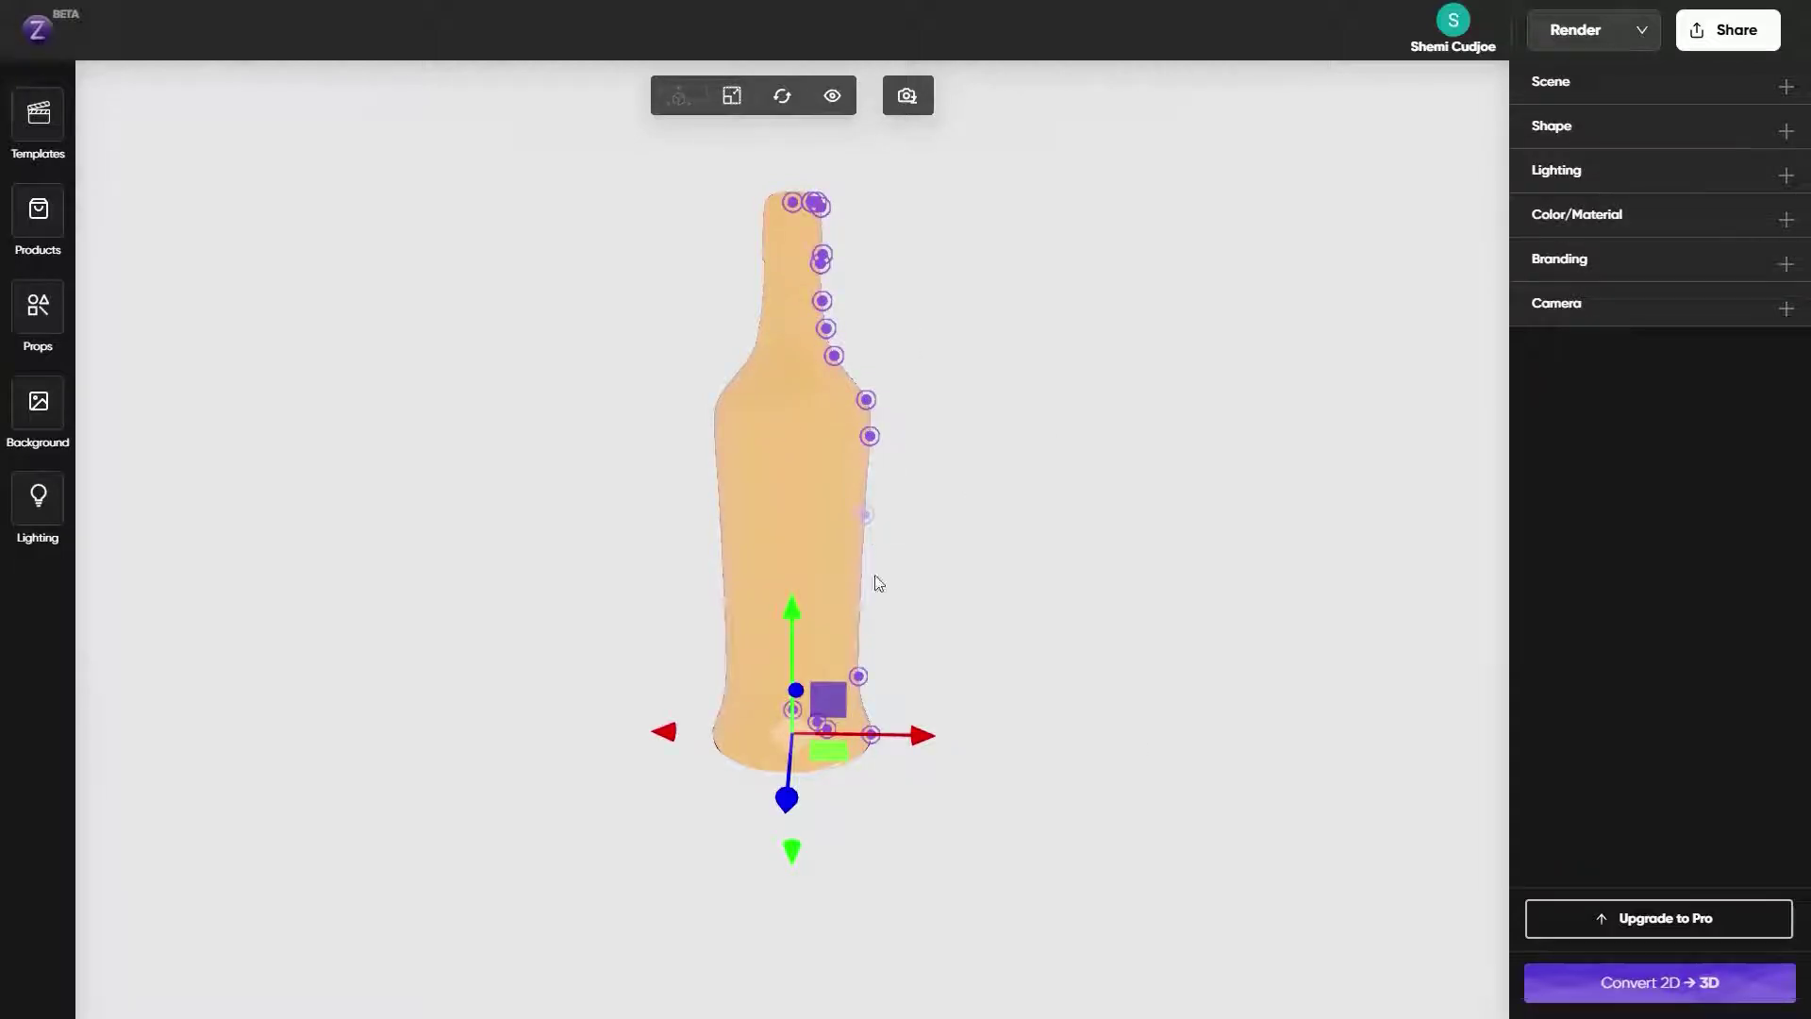
click(866, 675)
scroll(1007, 692, up, 3)
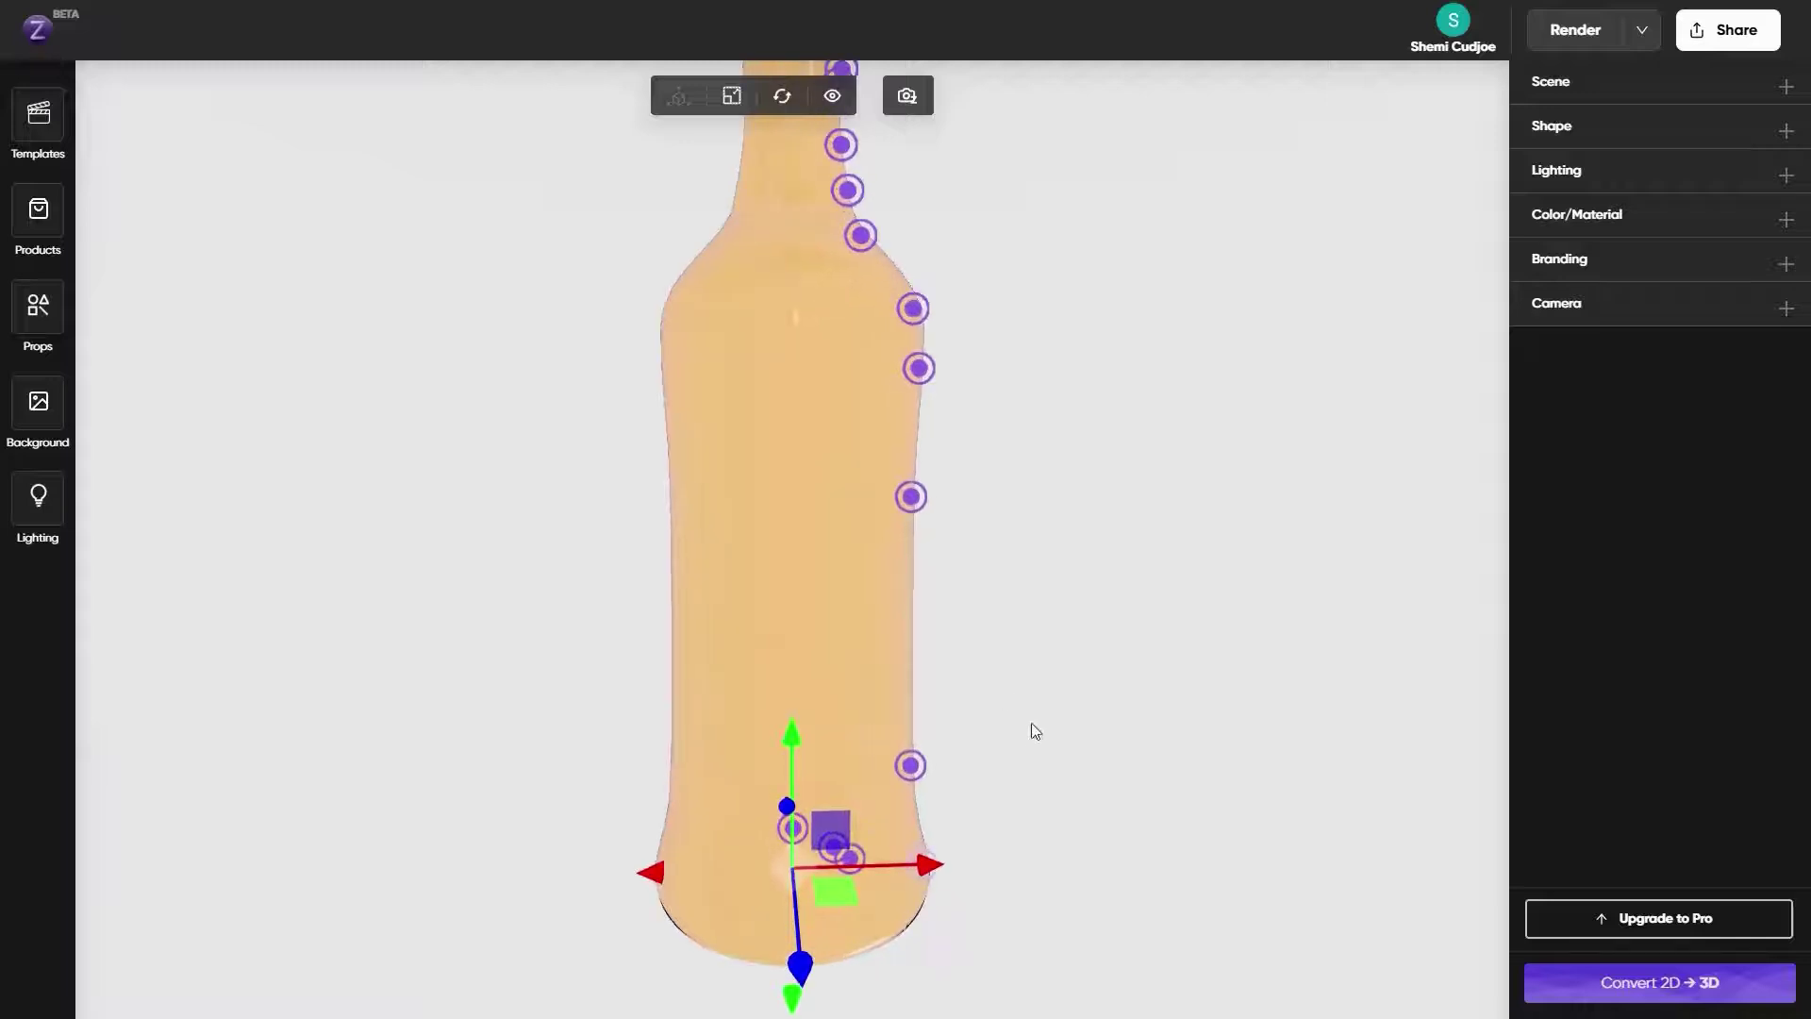
right_drag(1032, 724, 1024, 438)
scroll(1024, 441, up, 3)
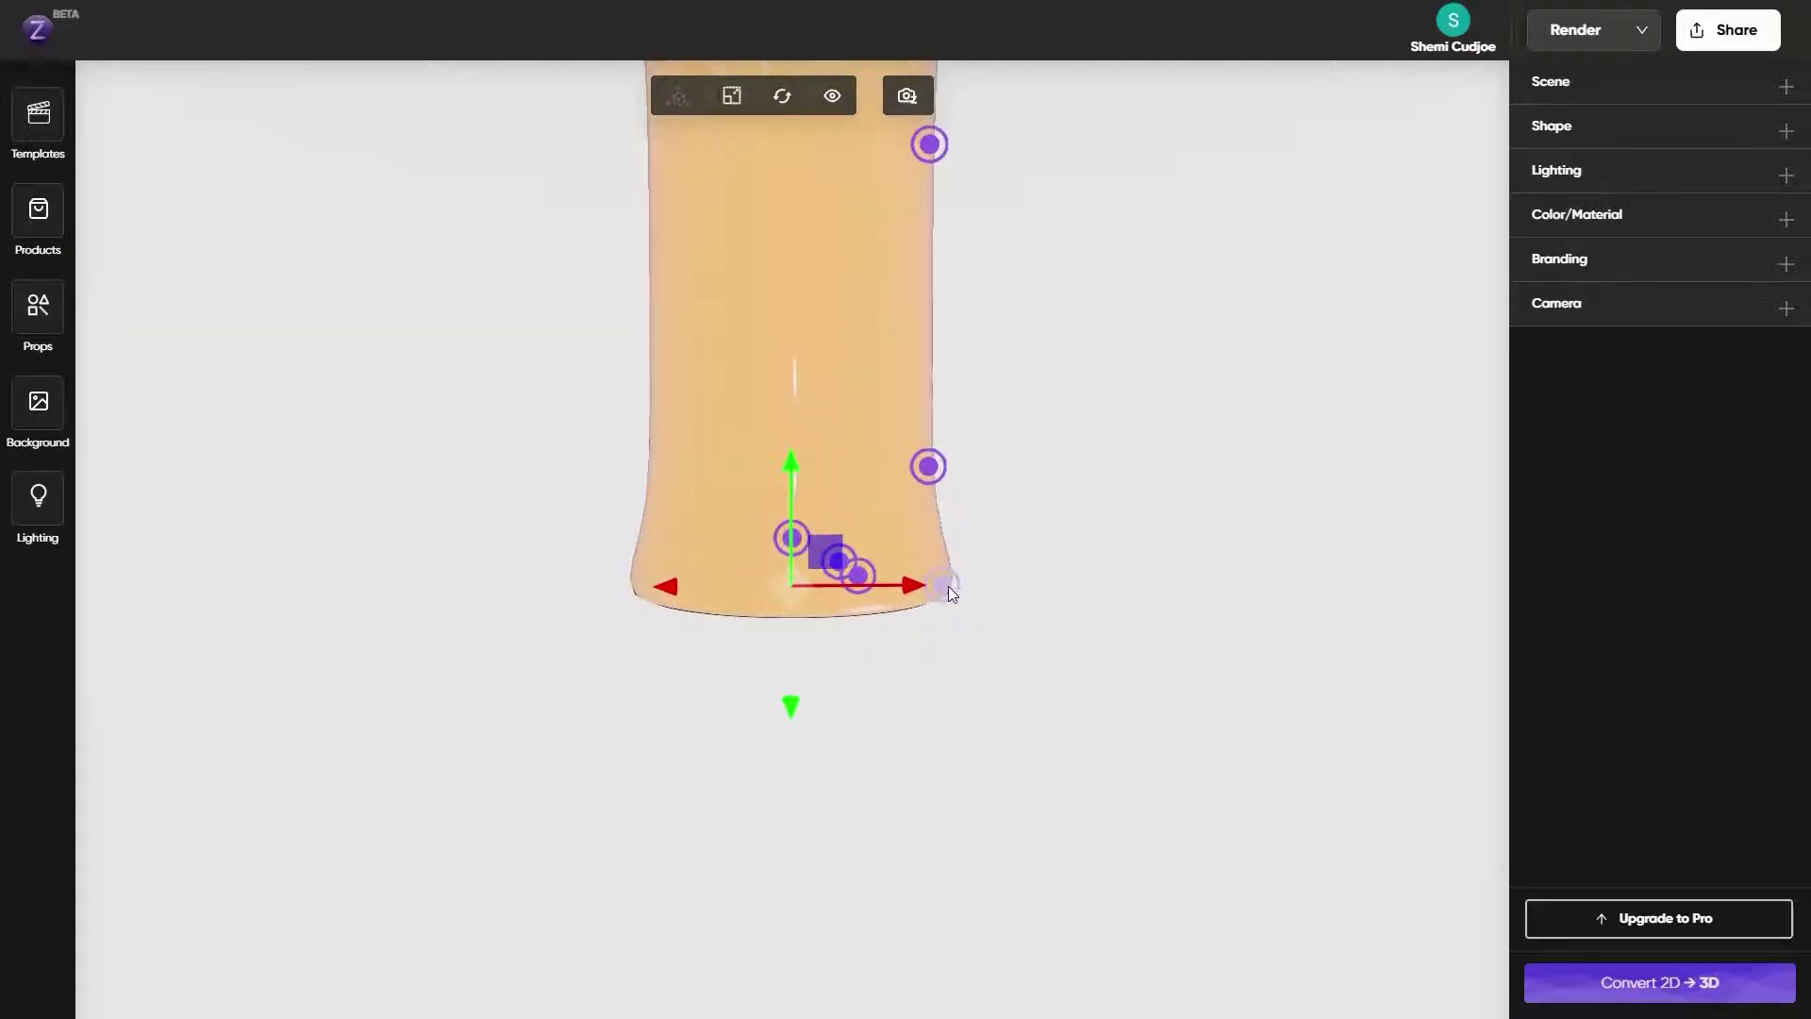
drag(943, 586, 969, 602)
scroll(971, 519, down, 10)
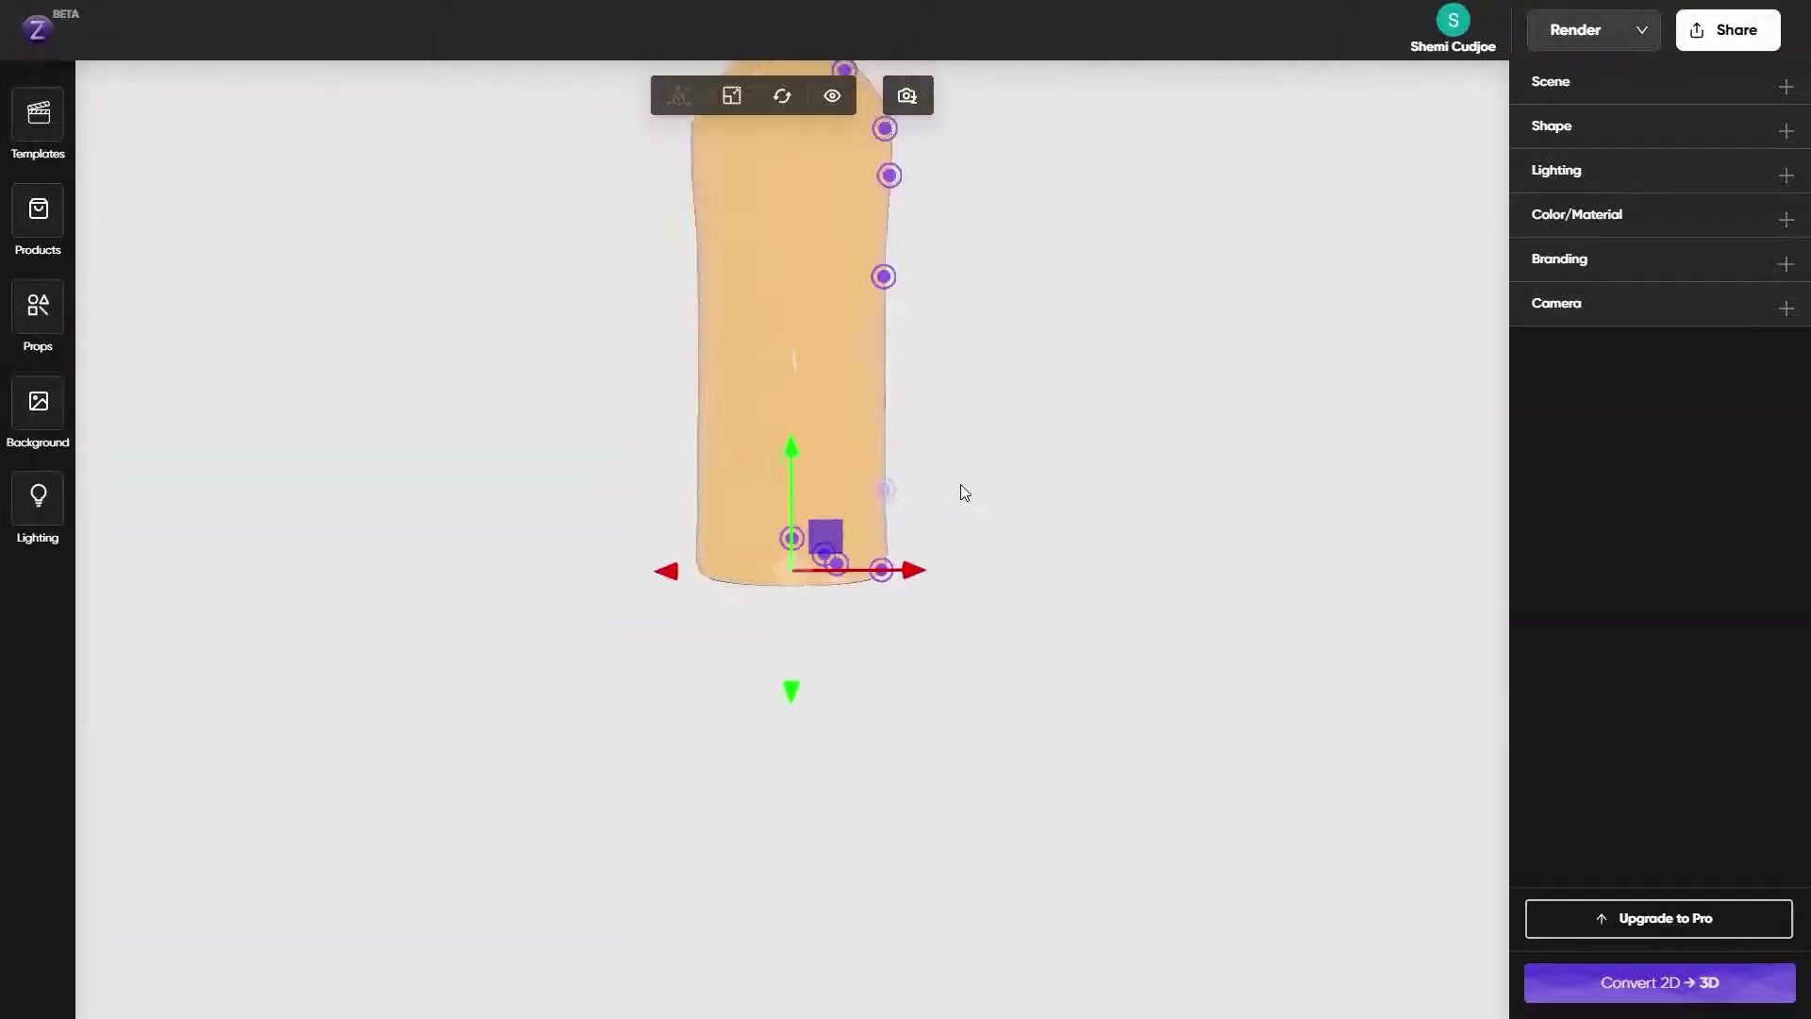
scroll(931, 481, up, 5)
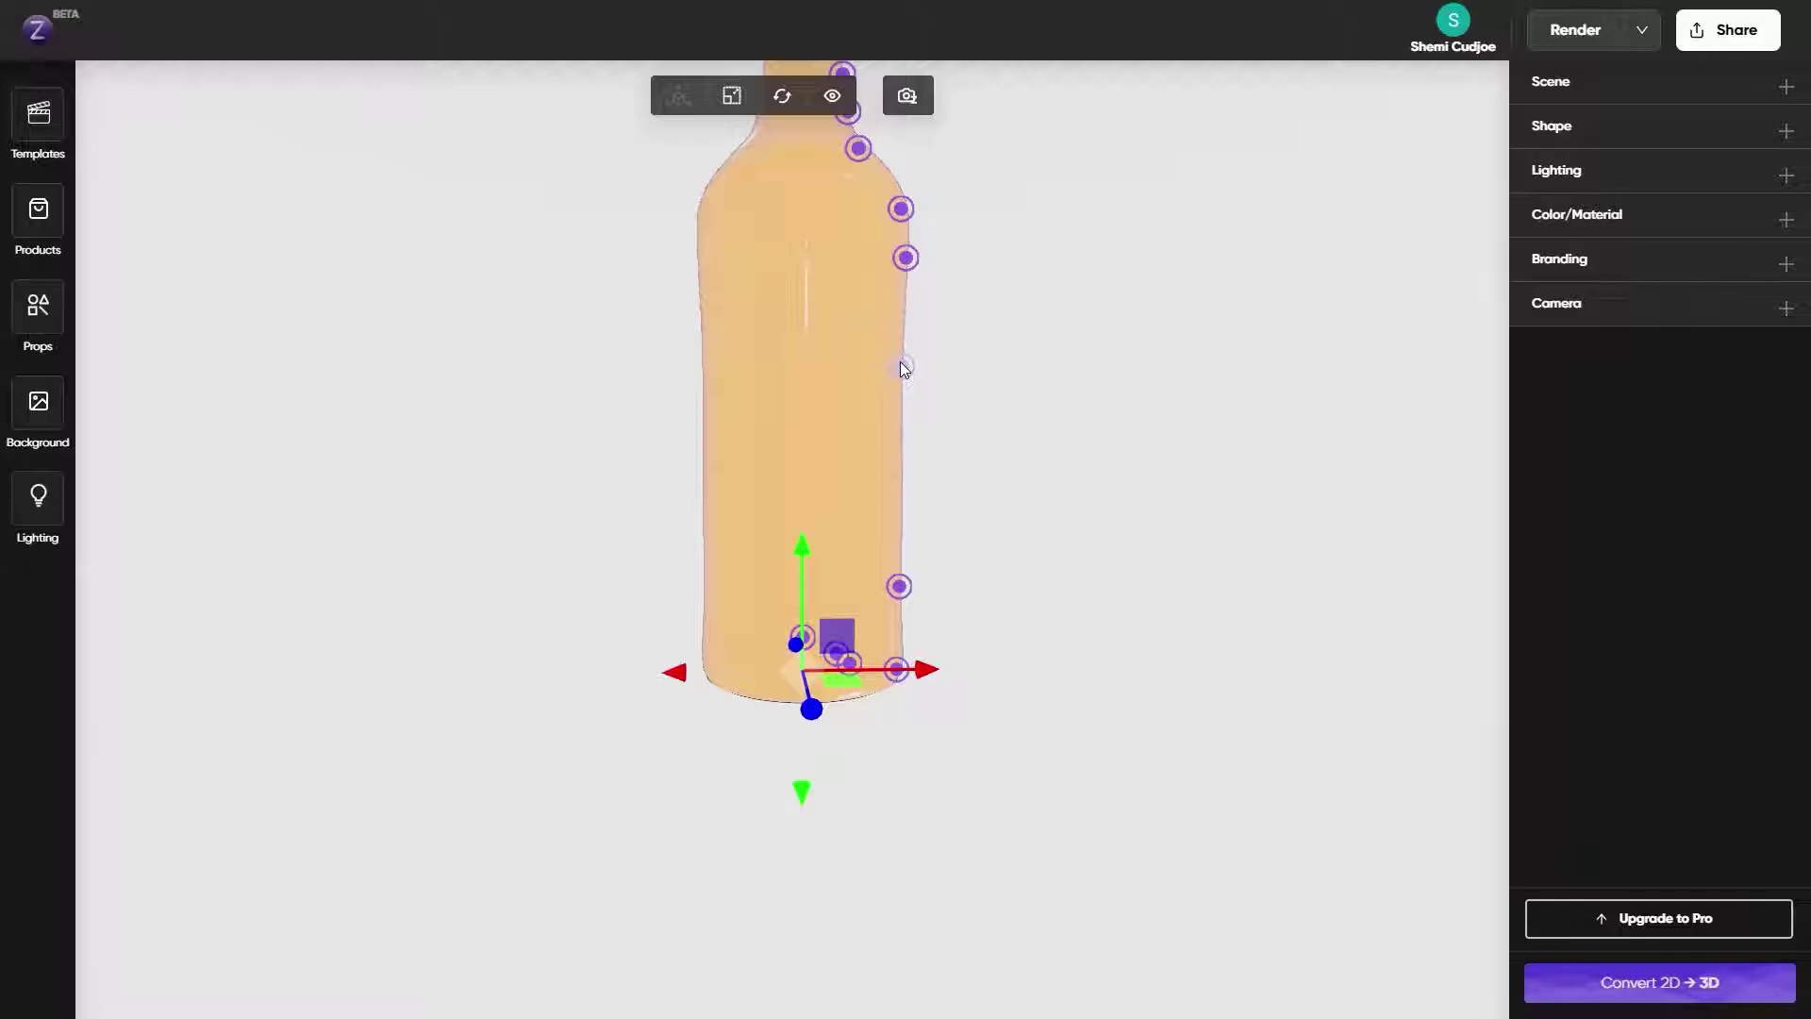
scroll(905, 437, down, 5)
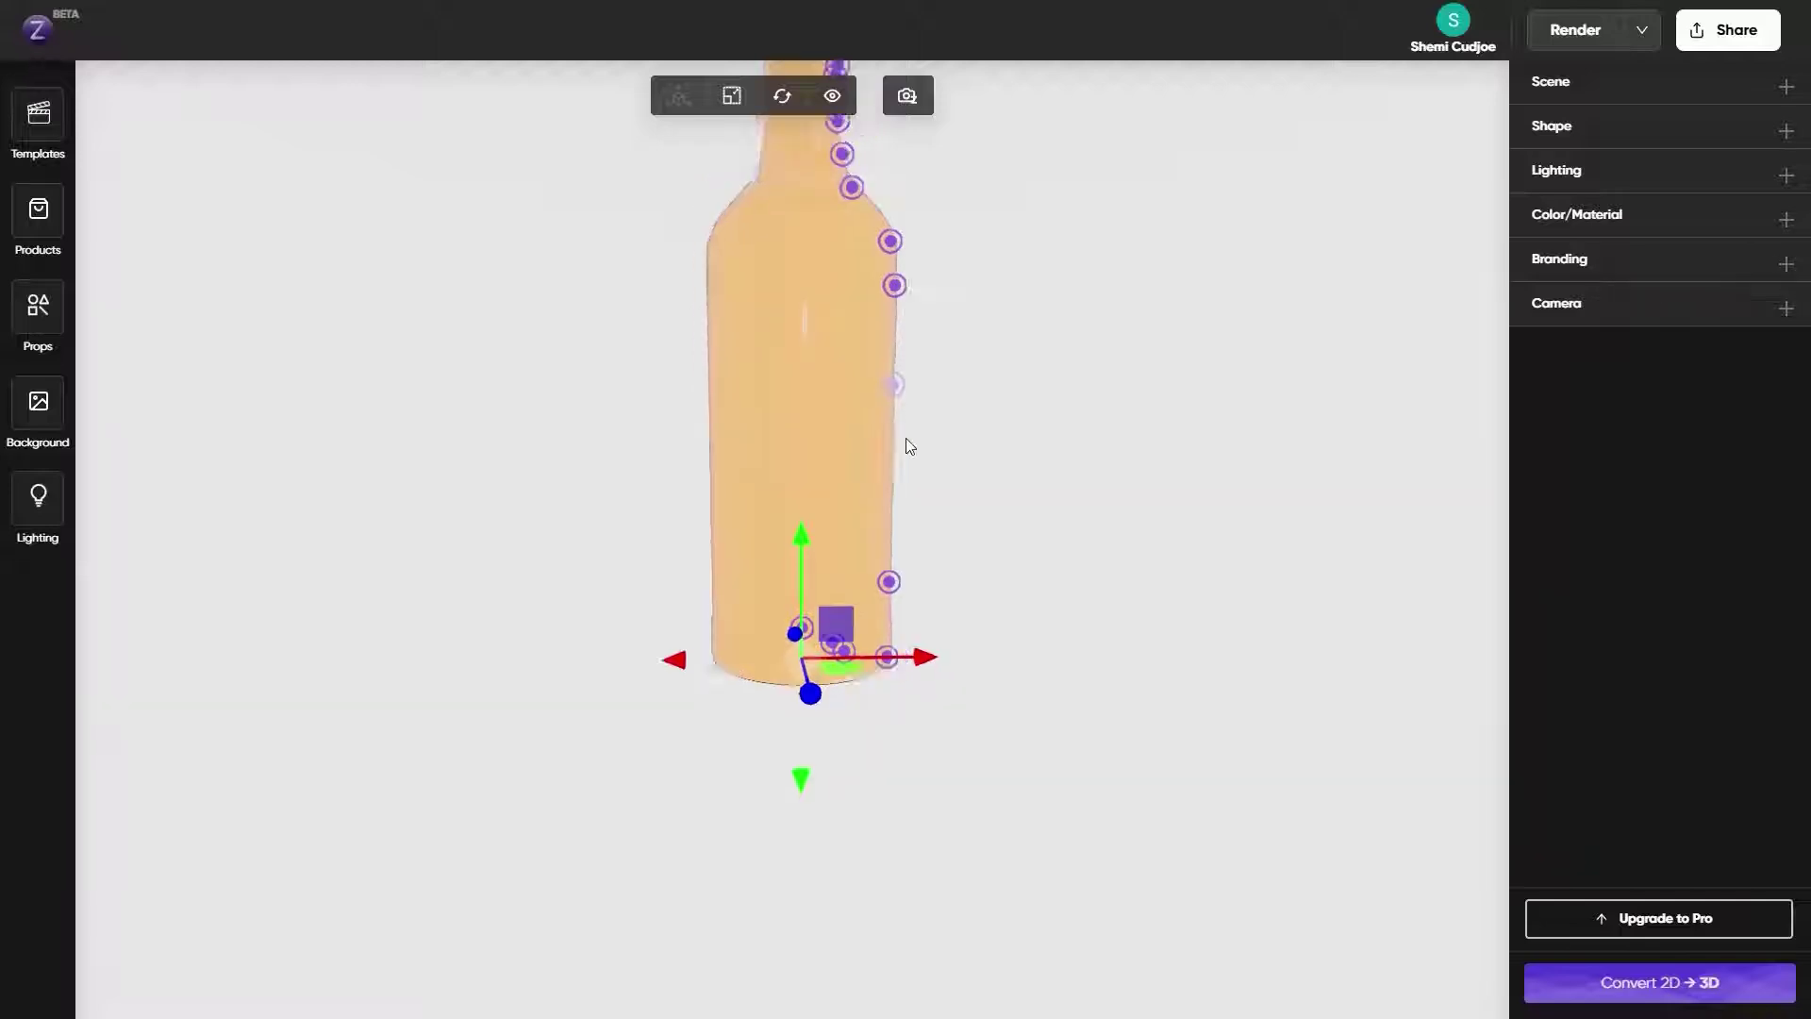
right_drag(906, 444, 975, 394)
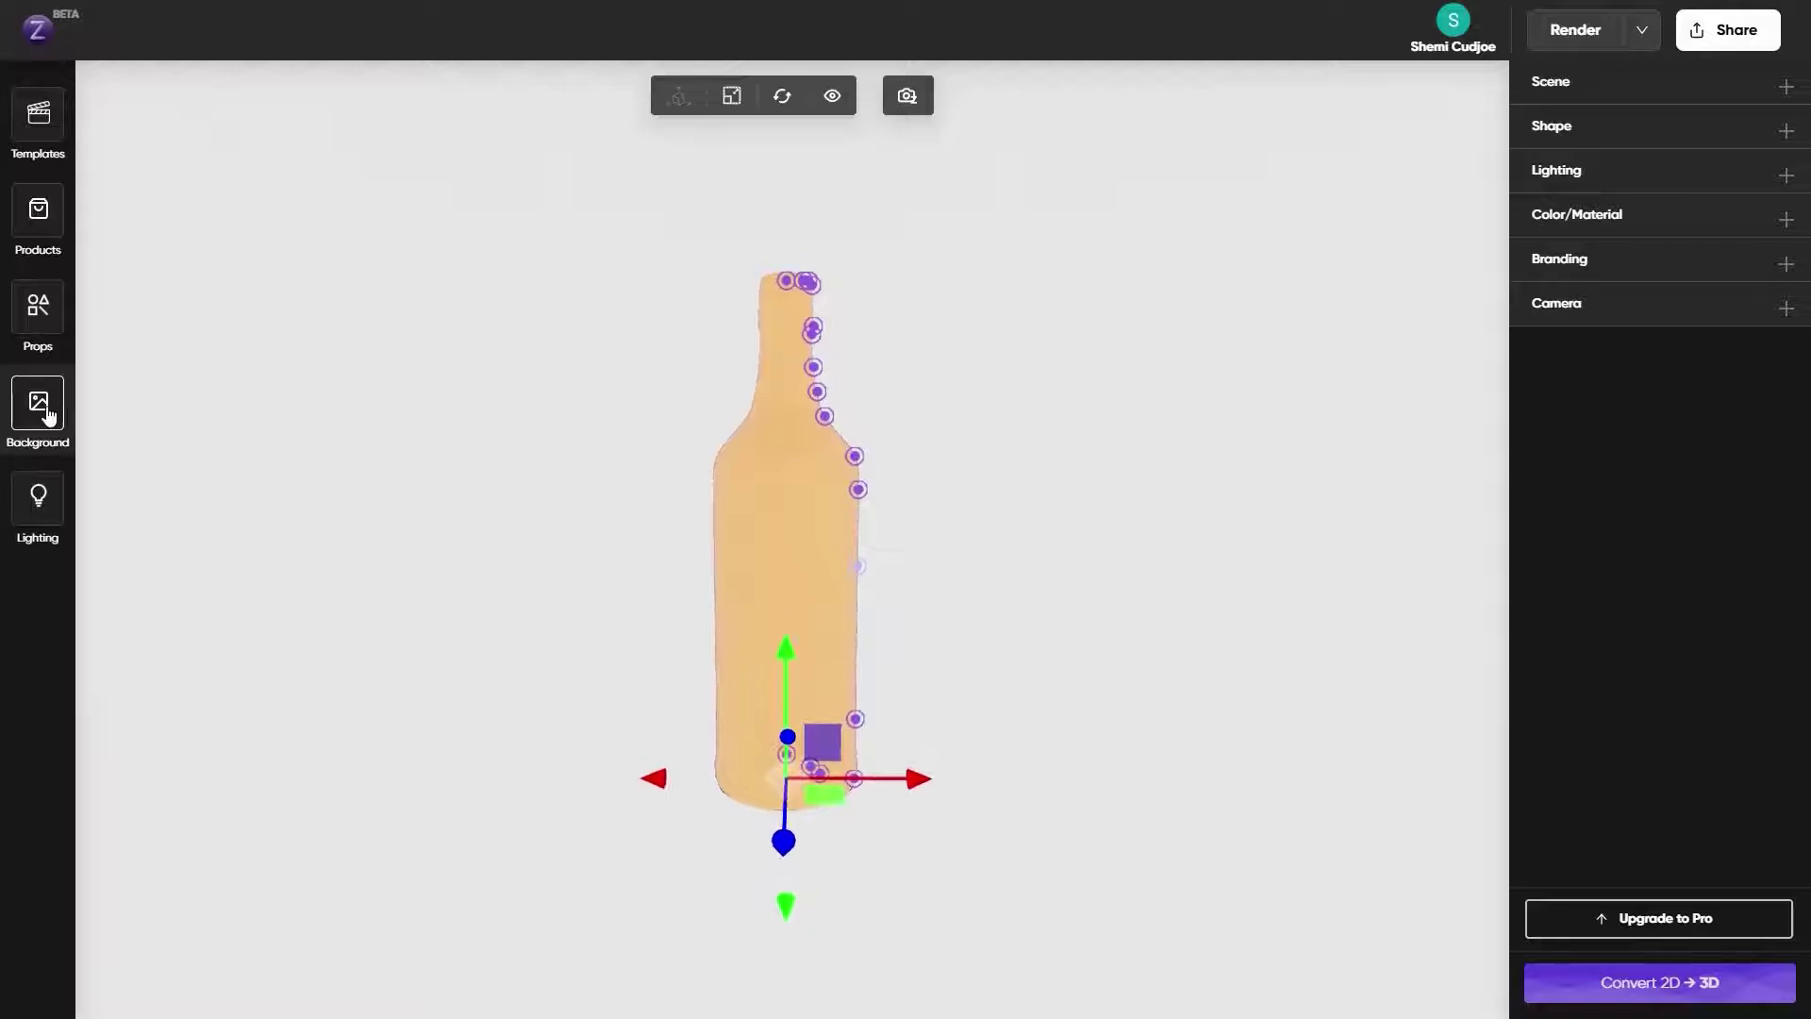
Duplicate the whiskey bottle twice from the scene's product list
click(1543, 85)
click(1552, 131)
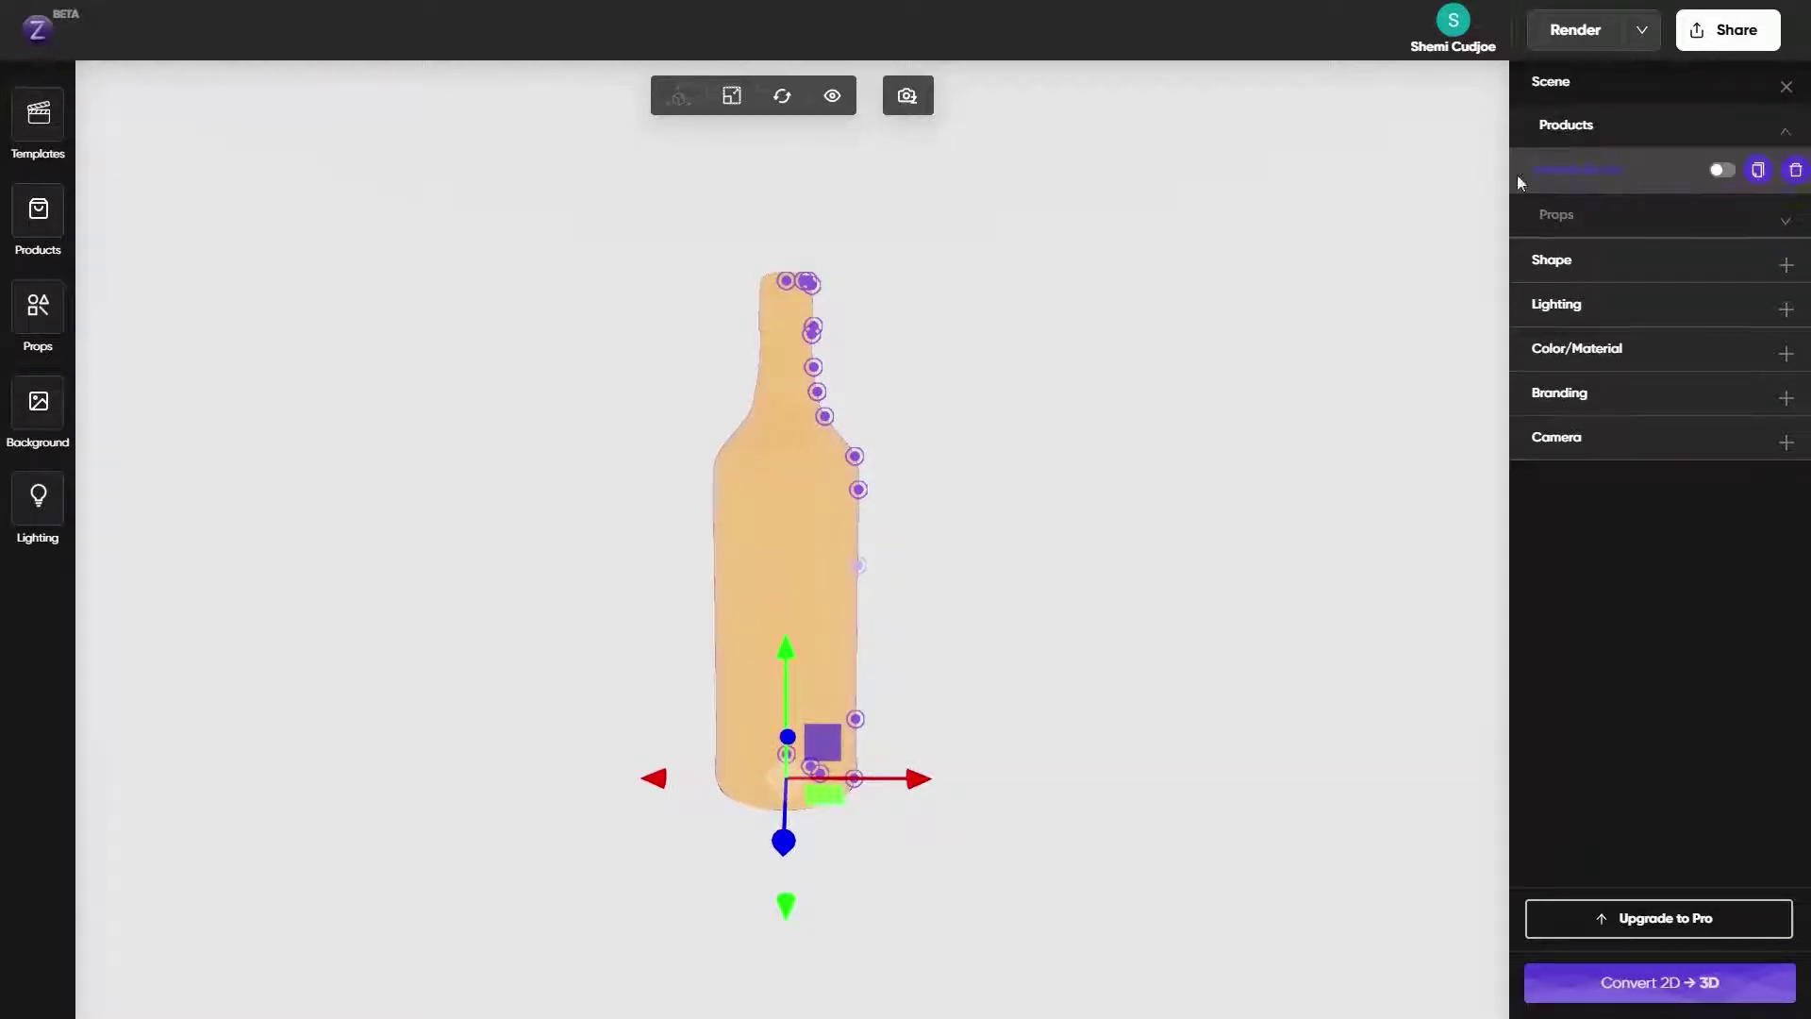
click(1758, 169)
click(1758, 216)
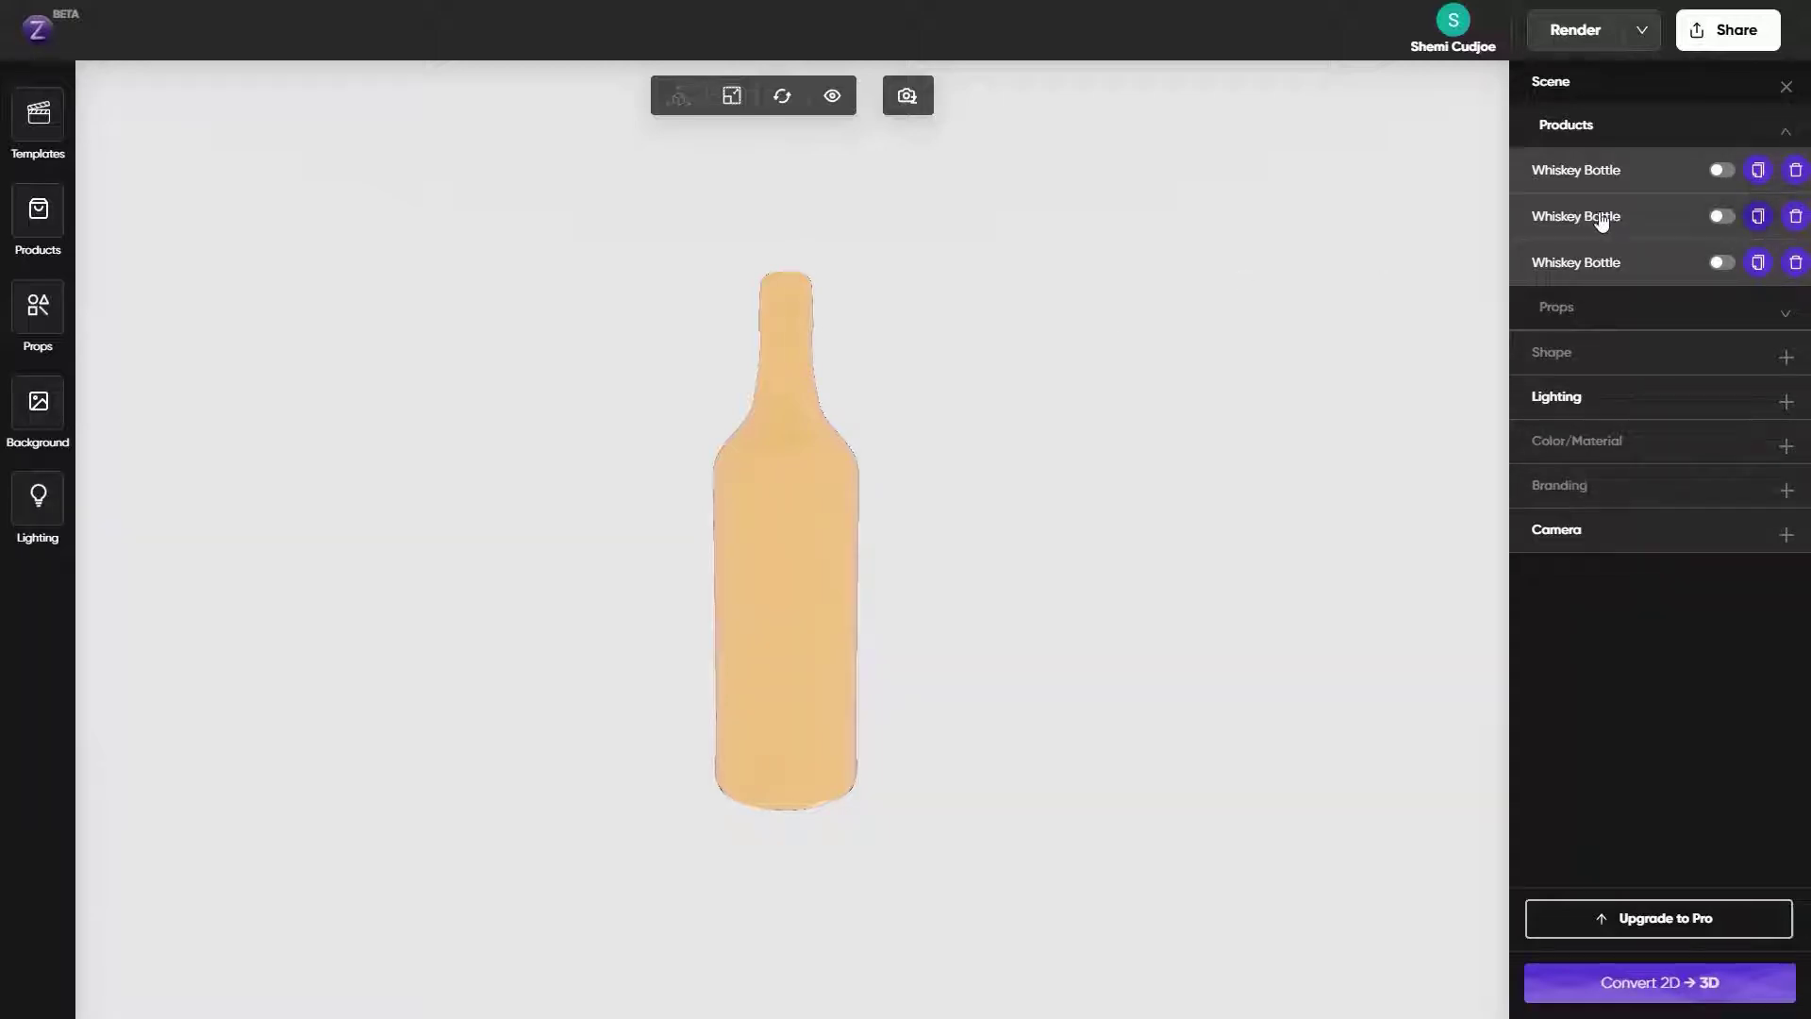
Place the two bottle copies slightly behind the original, one on each side of it
click(1596, 215)
drag(914, 779, 1025, 782)
mouse_move(923, 842)
mouse_down()
mouse_move(929, 803)
mouse_move(795, 800)
mouse_up()
click(1603, 264)
drag(647, 860, 657, 817)
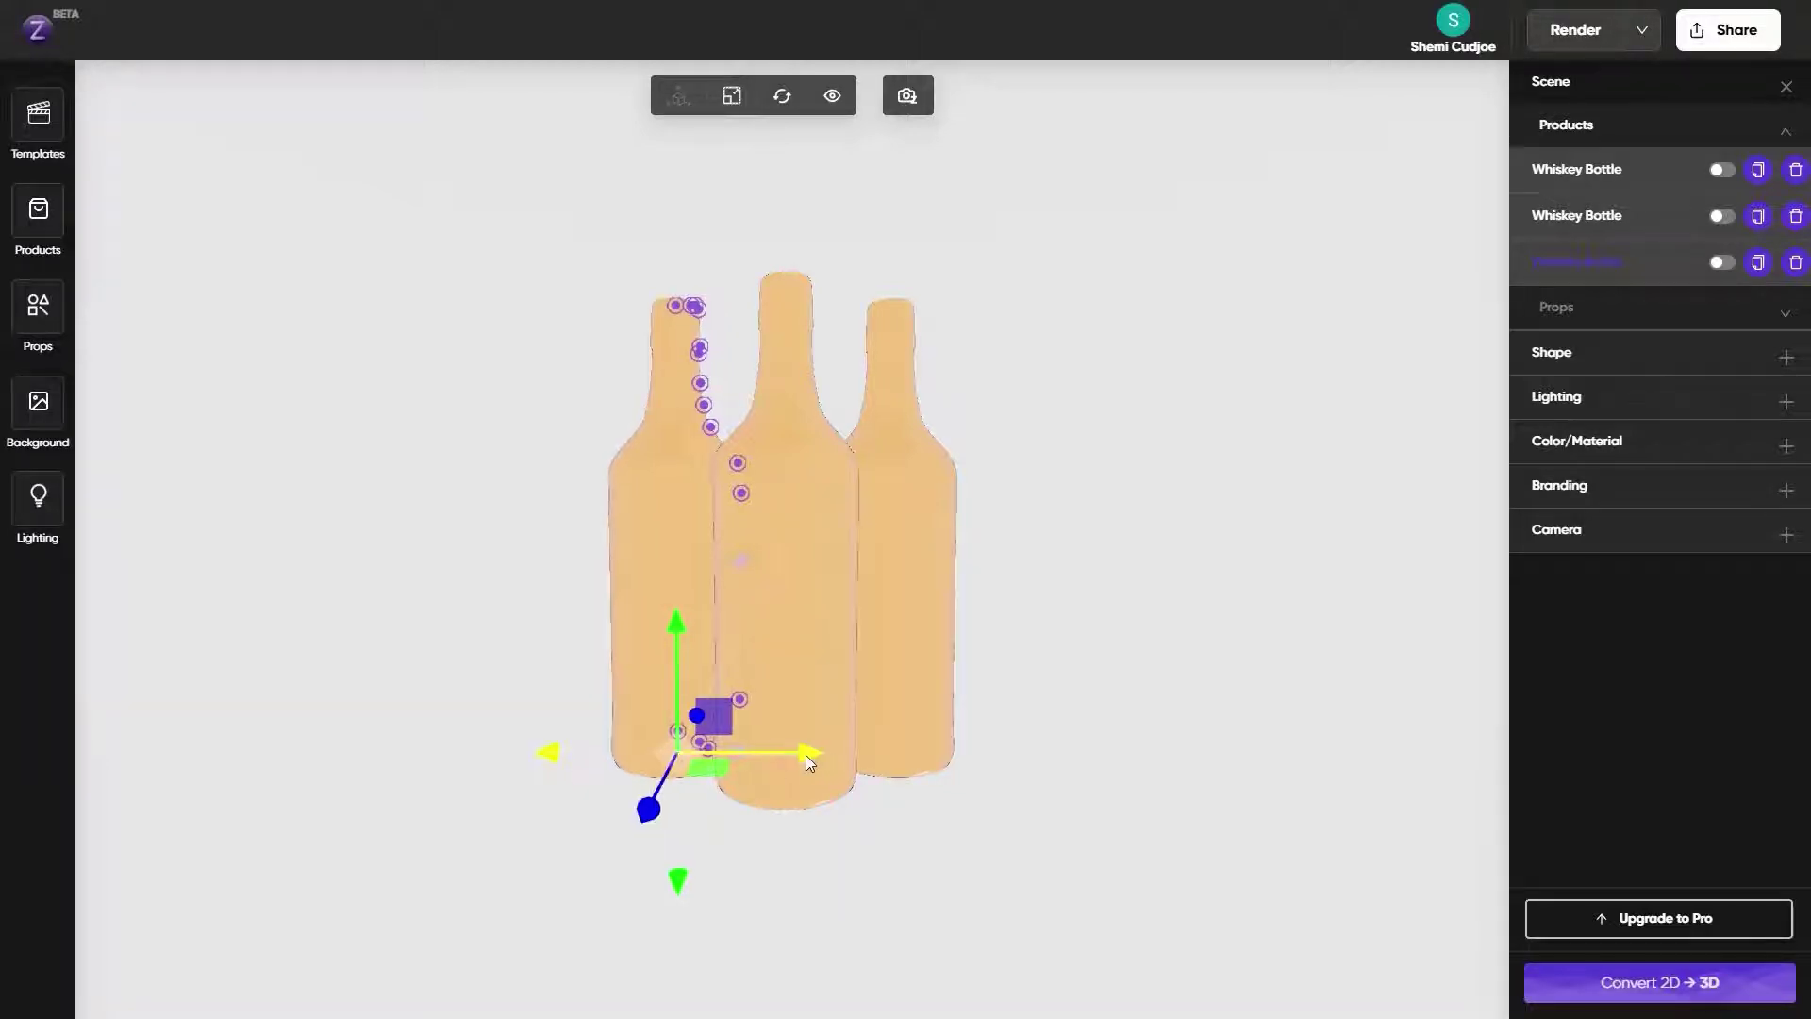
drag(807, 755, 817, 755)
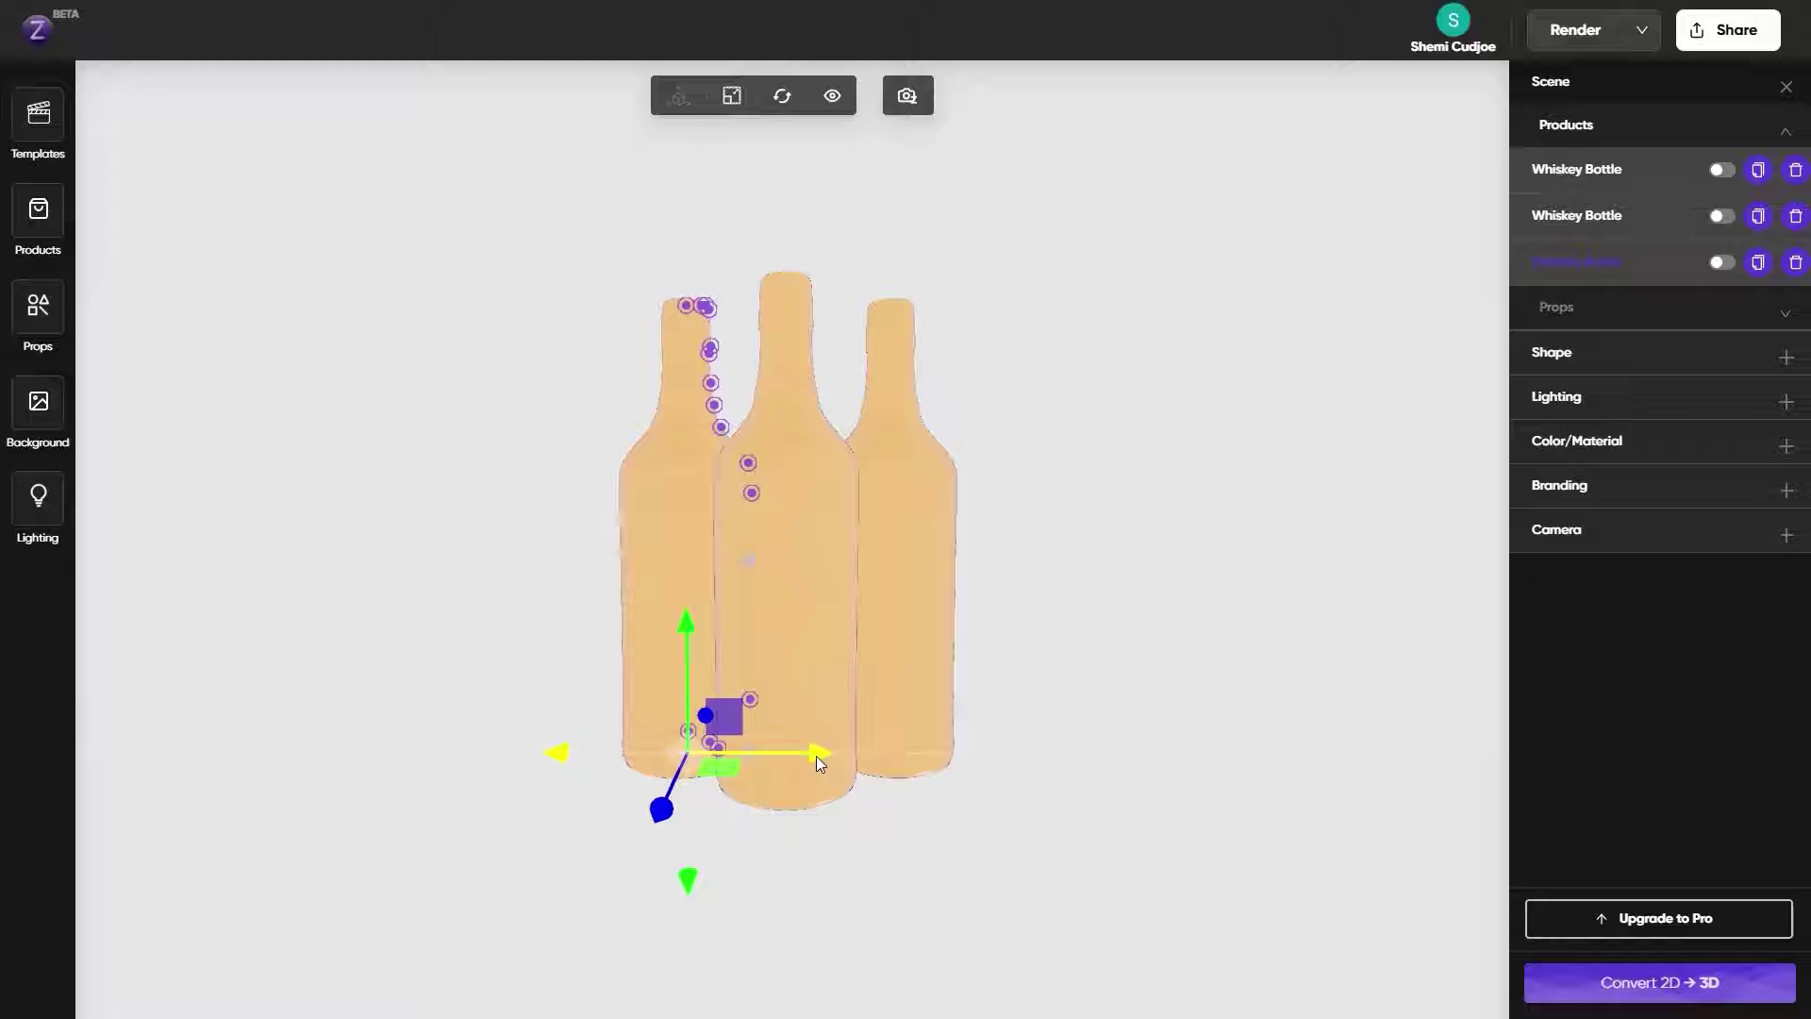
Scale the two rear bottles down vertically so both are shorter than the middle one
click(913, 435)
click(731, 95)
click(1118, 279)
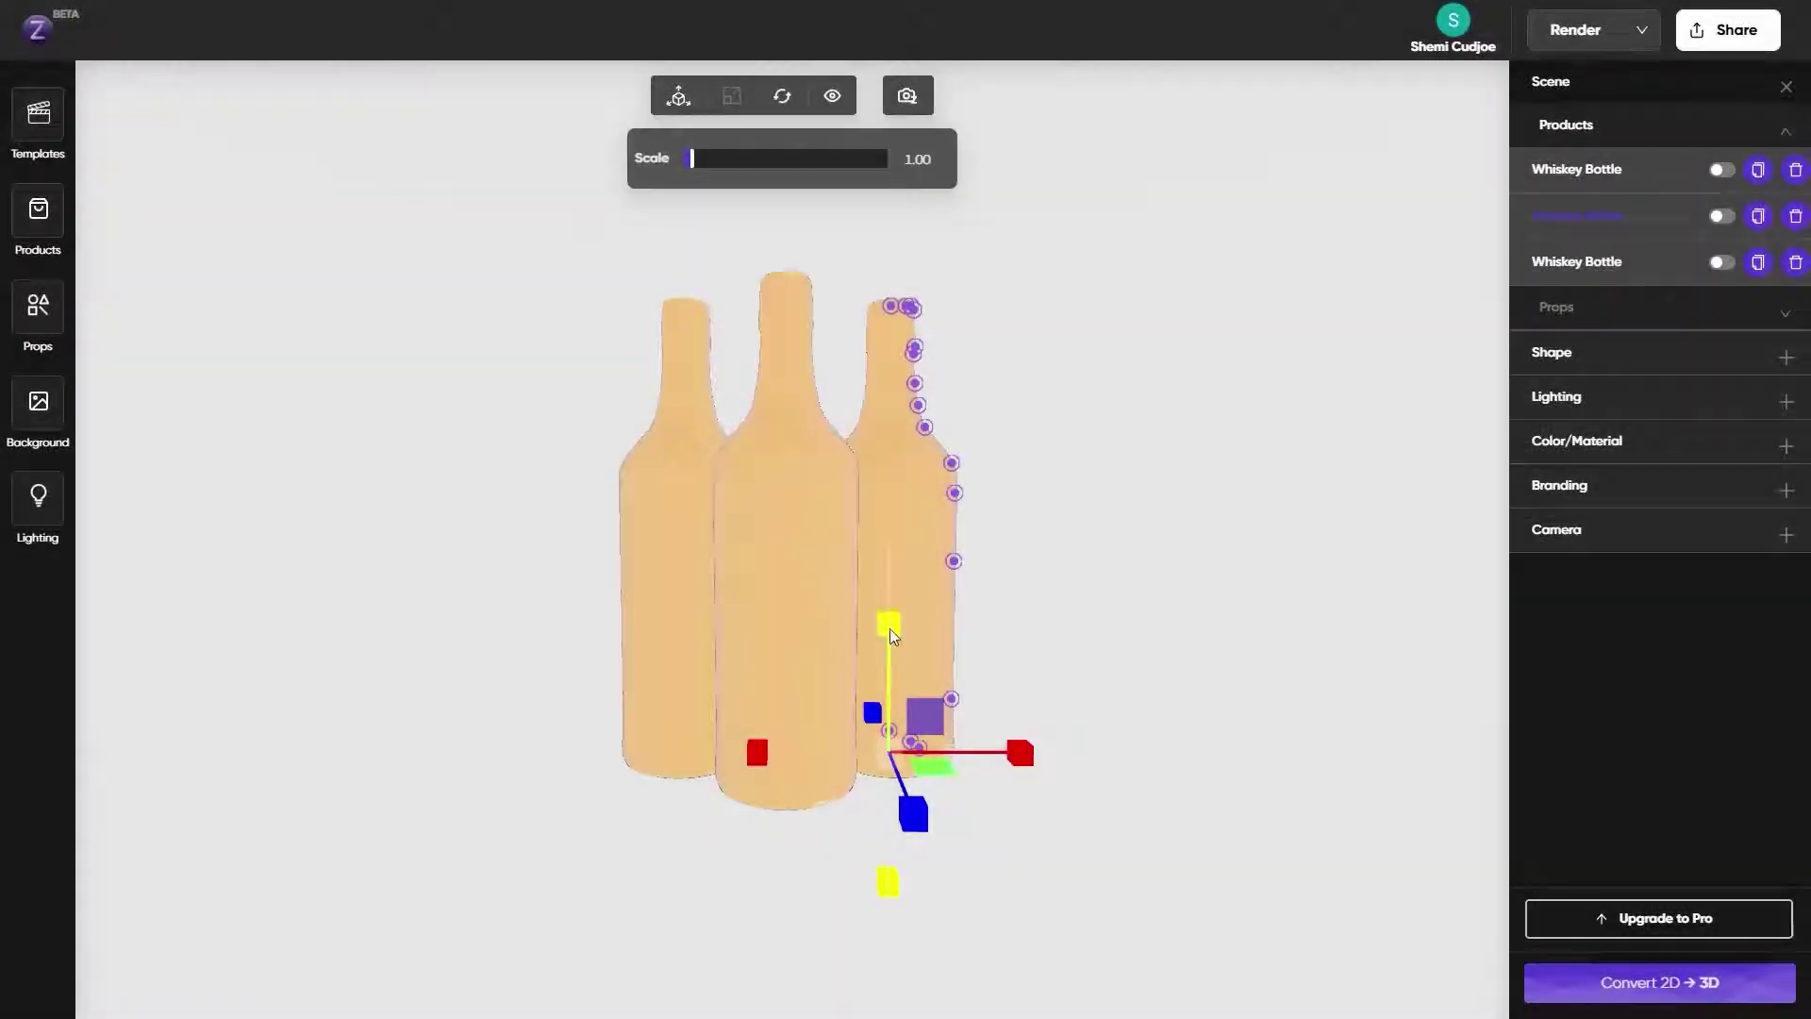
click(666, 400)
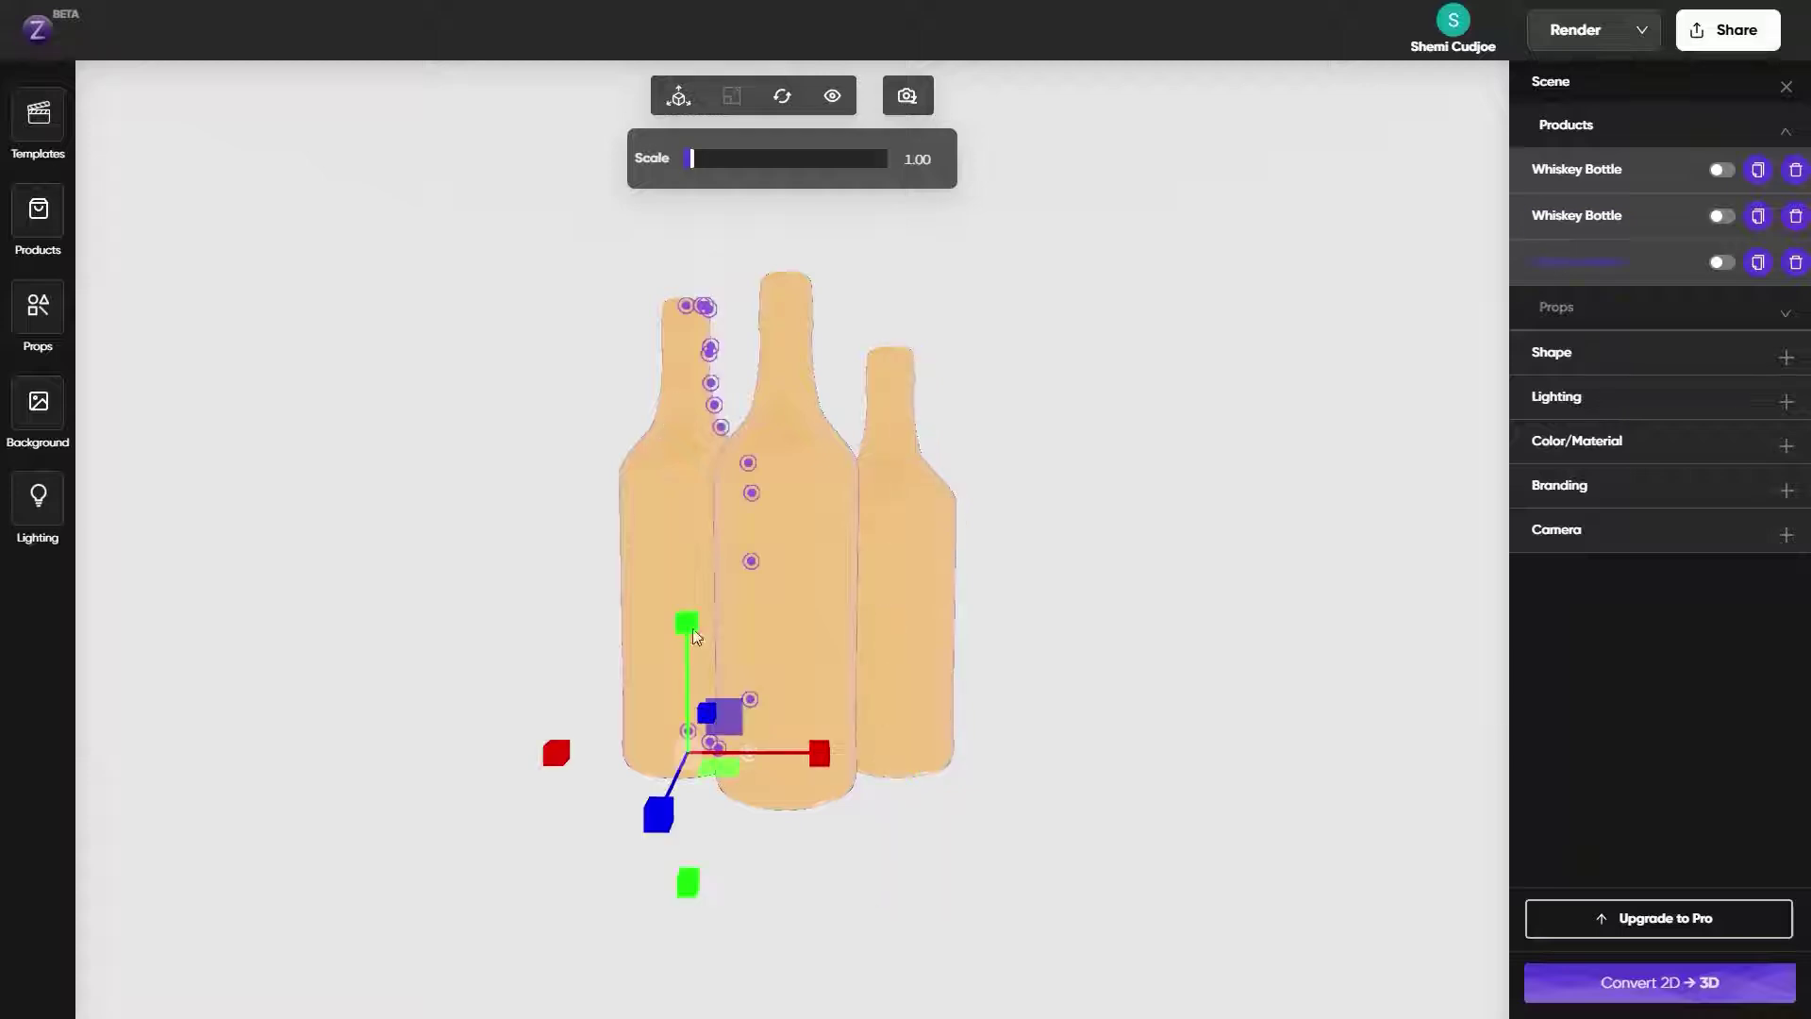
drag(692, 628, 694, 637)
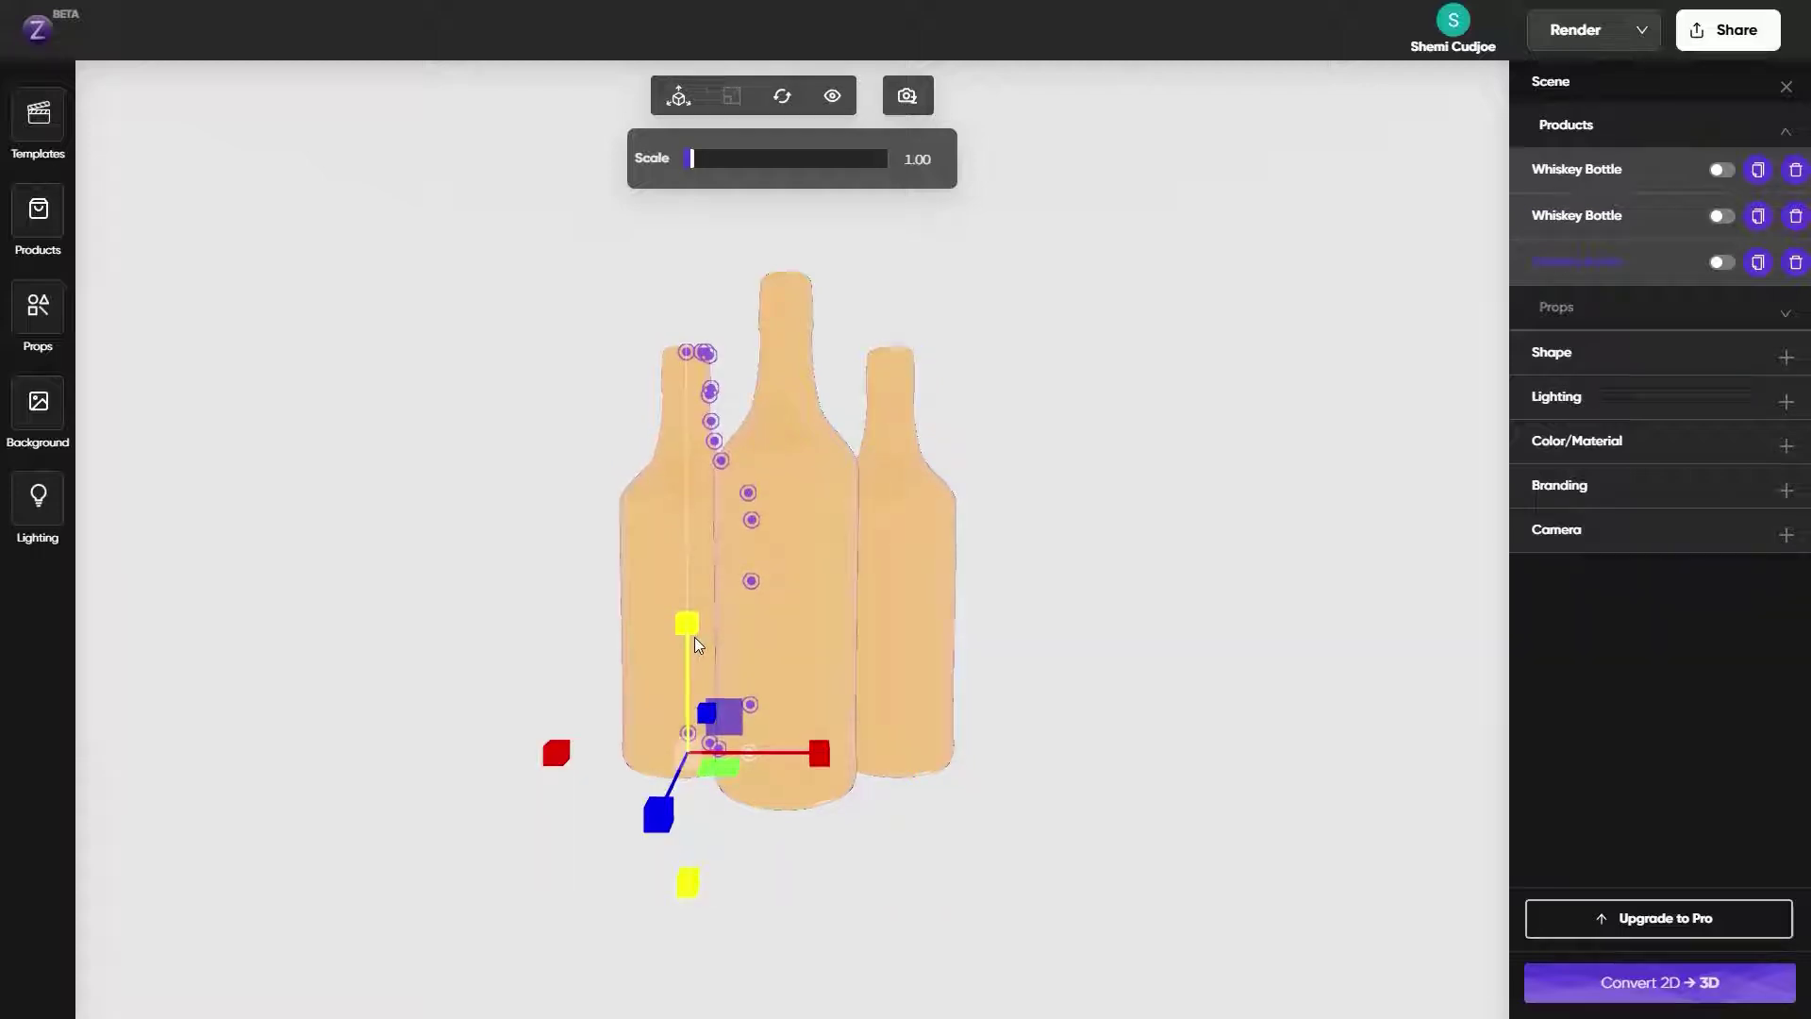
click(679, 96)
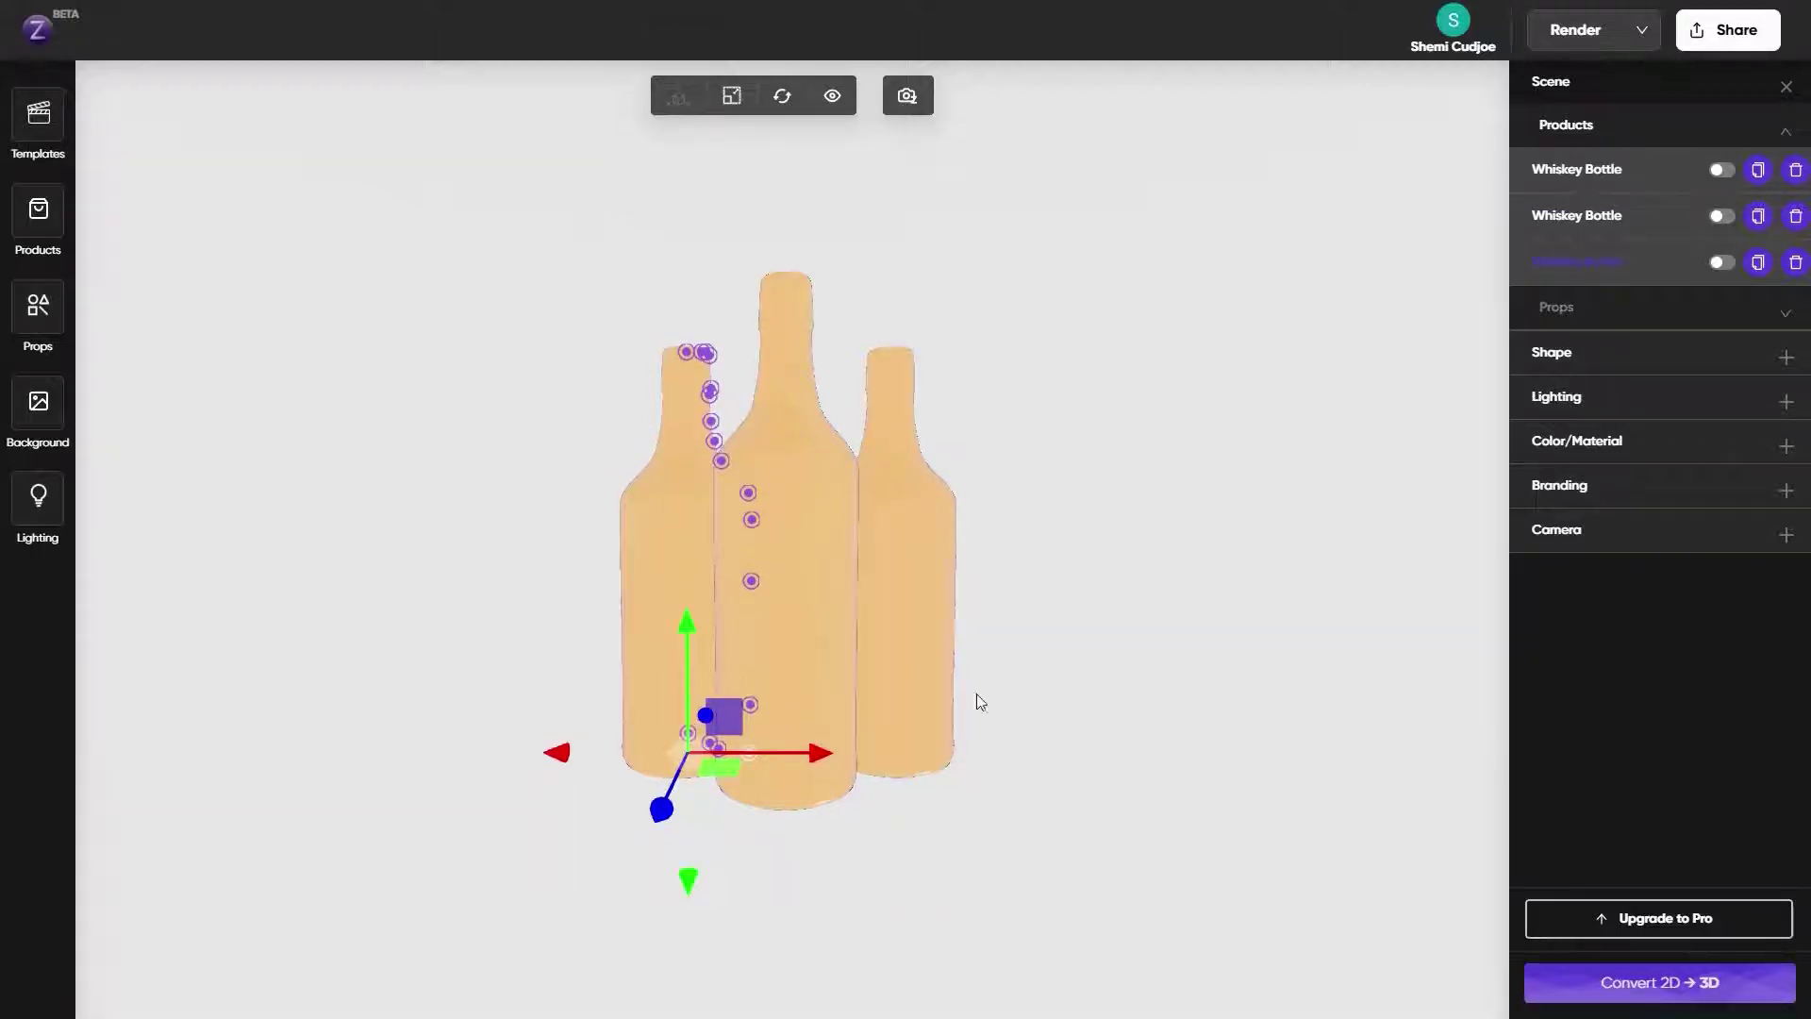
drag(1033, 636, 1037, 636)
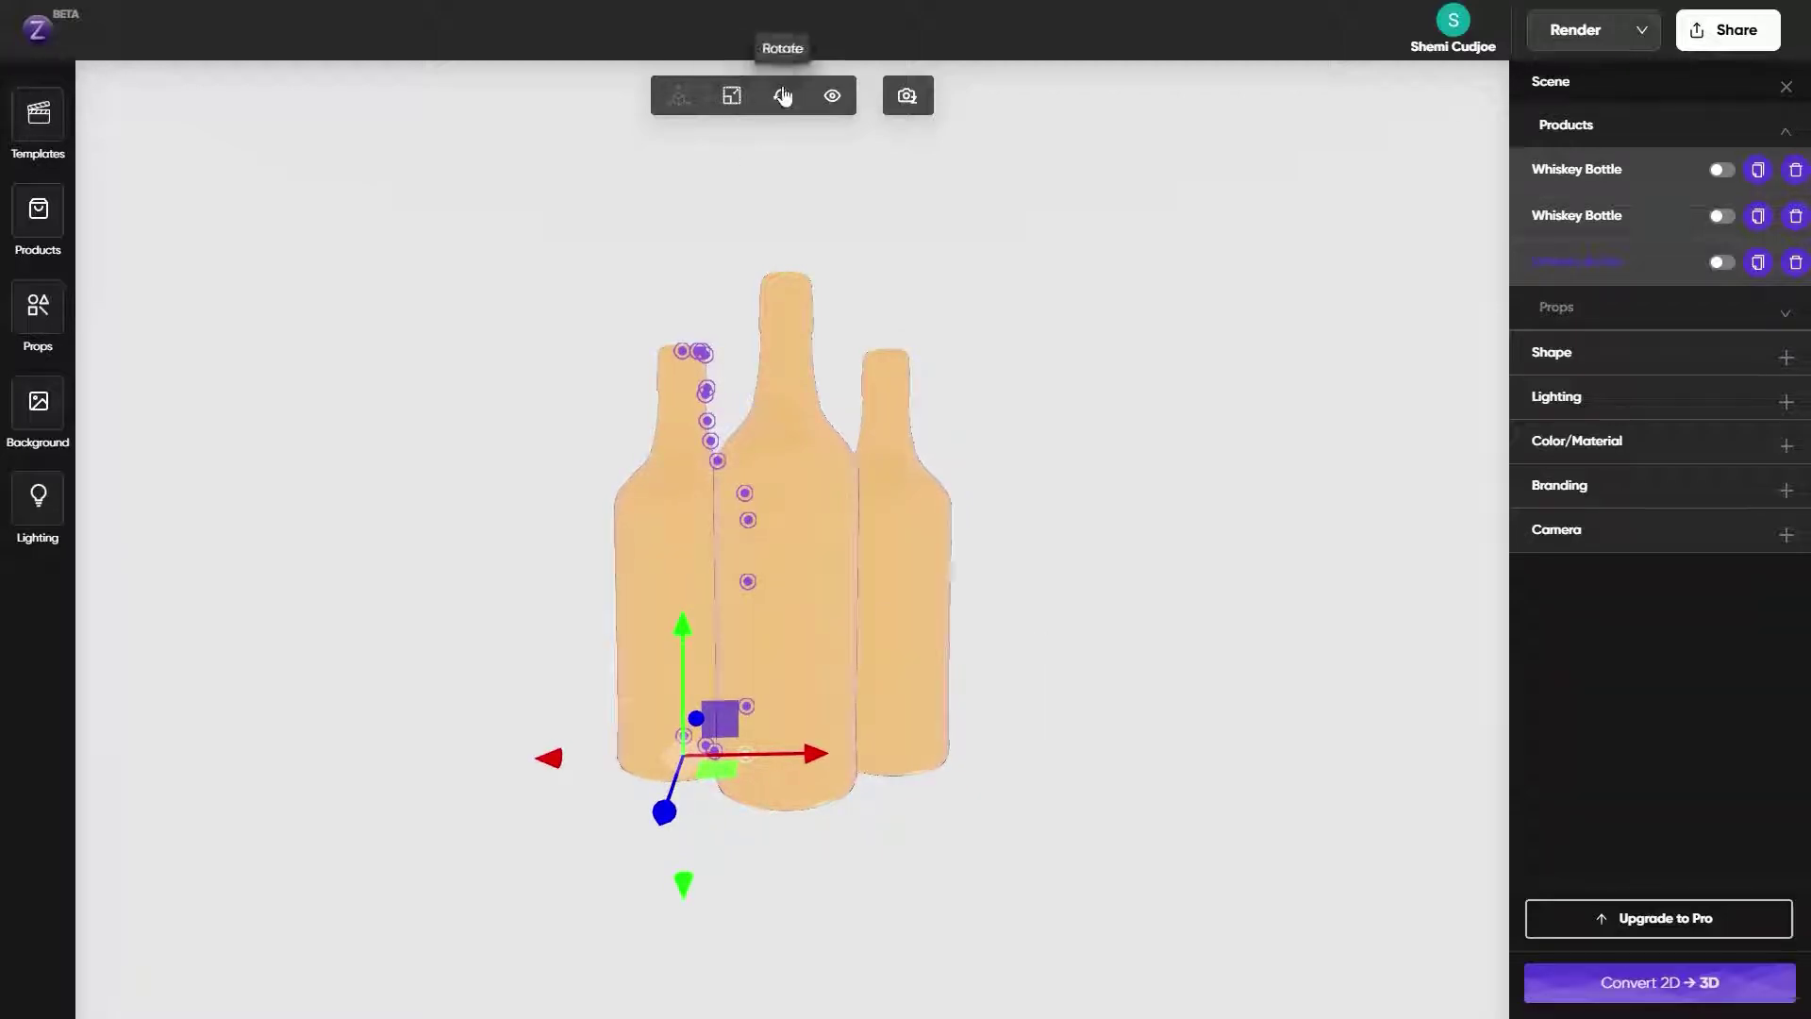
click(732, 95)
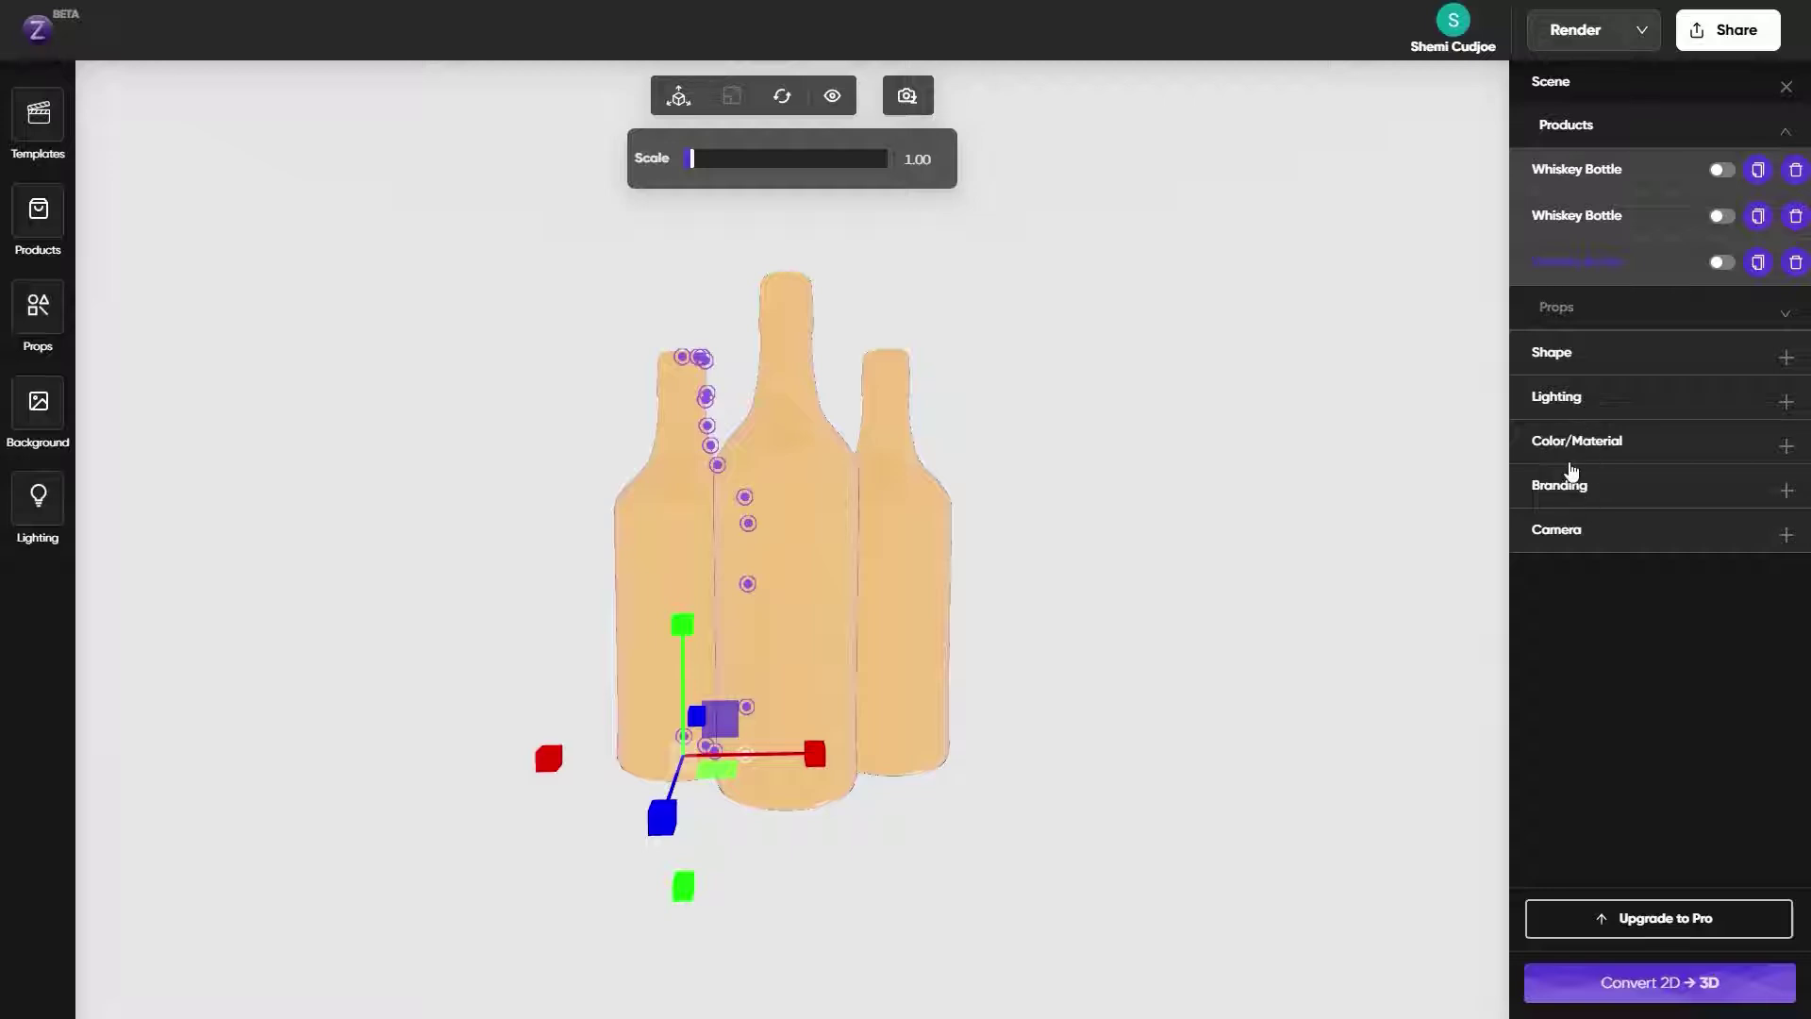
Set the material opacity of all three whiskey bottles to 0 so the glass is transparent
click(1573, 442)
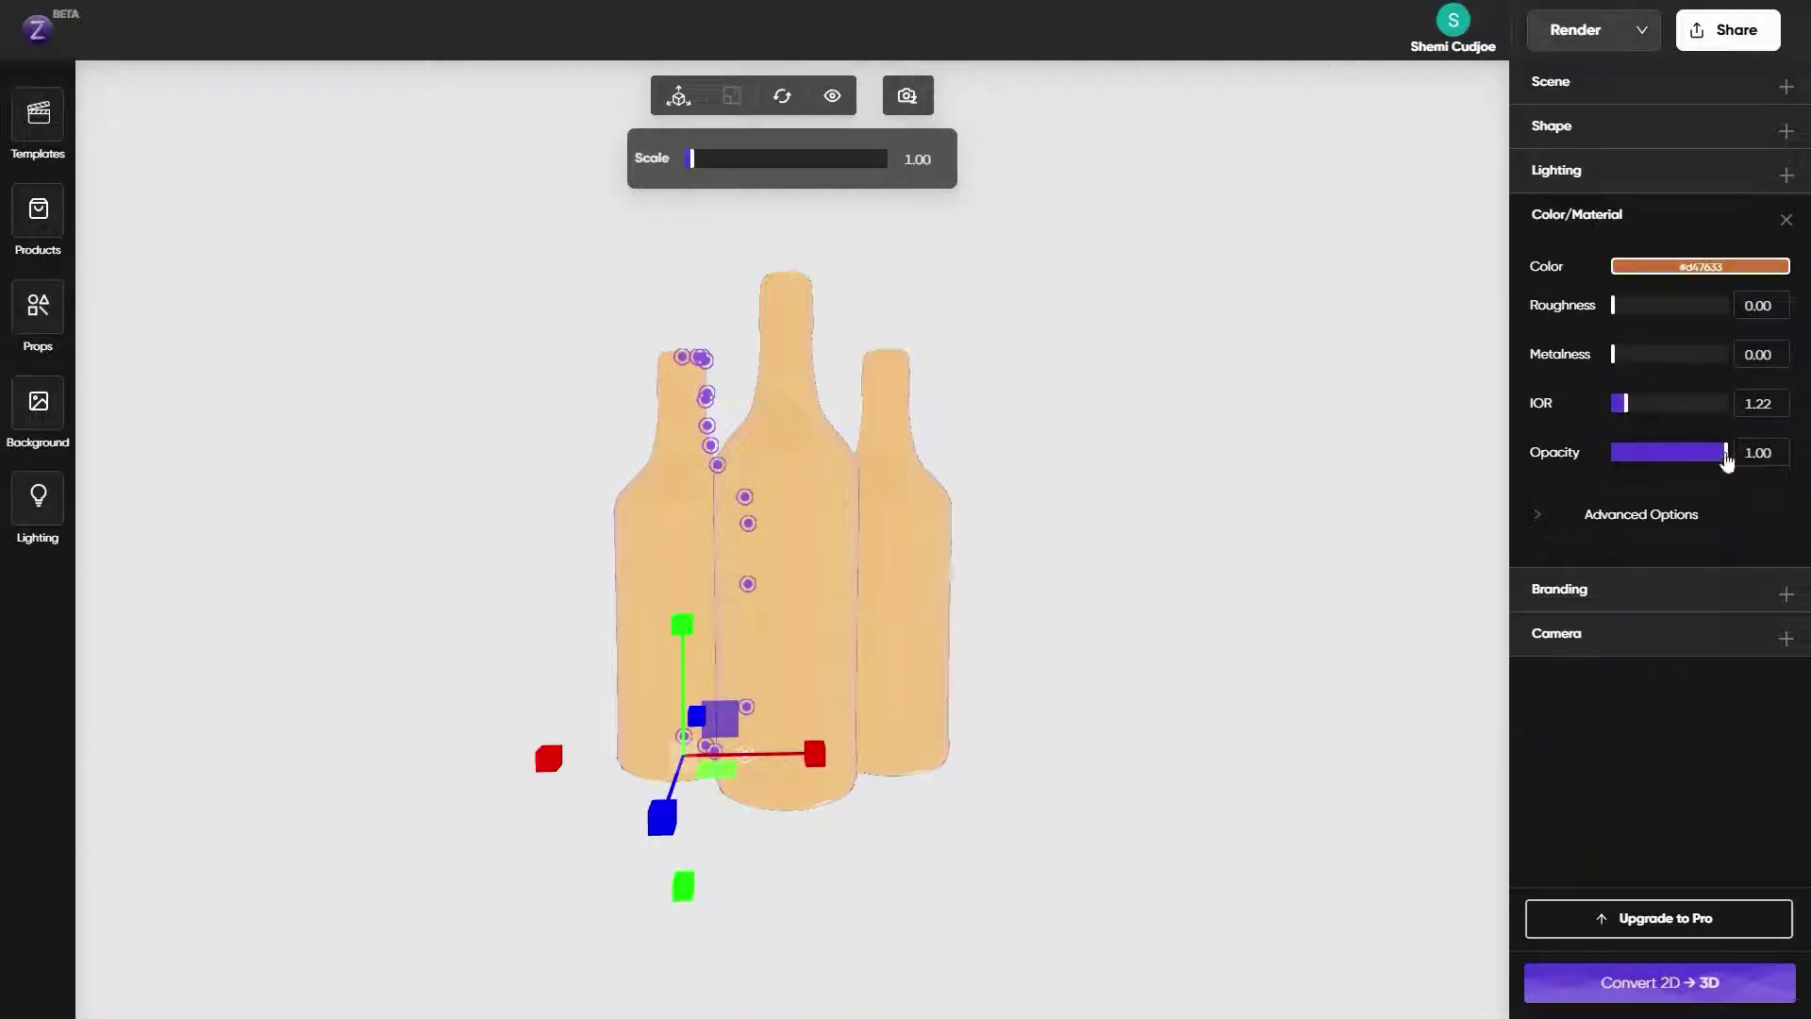
drag(1729, 456, 1612, 453)
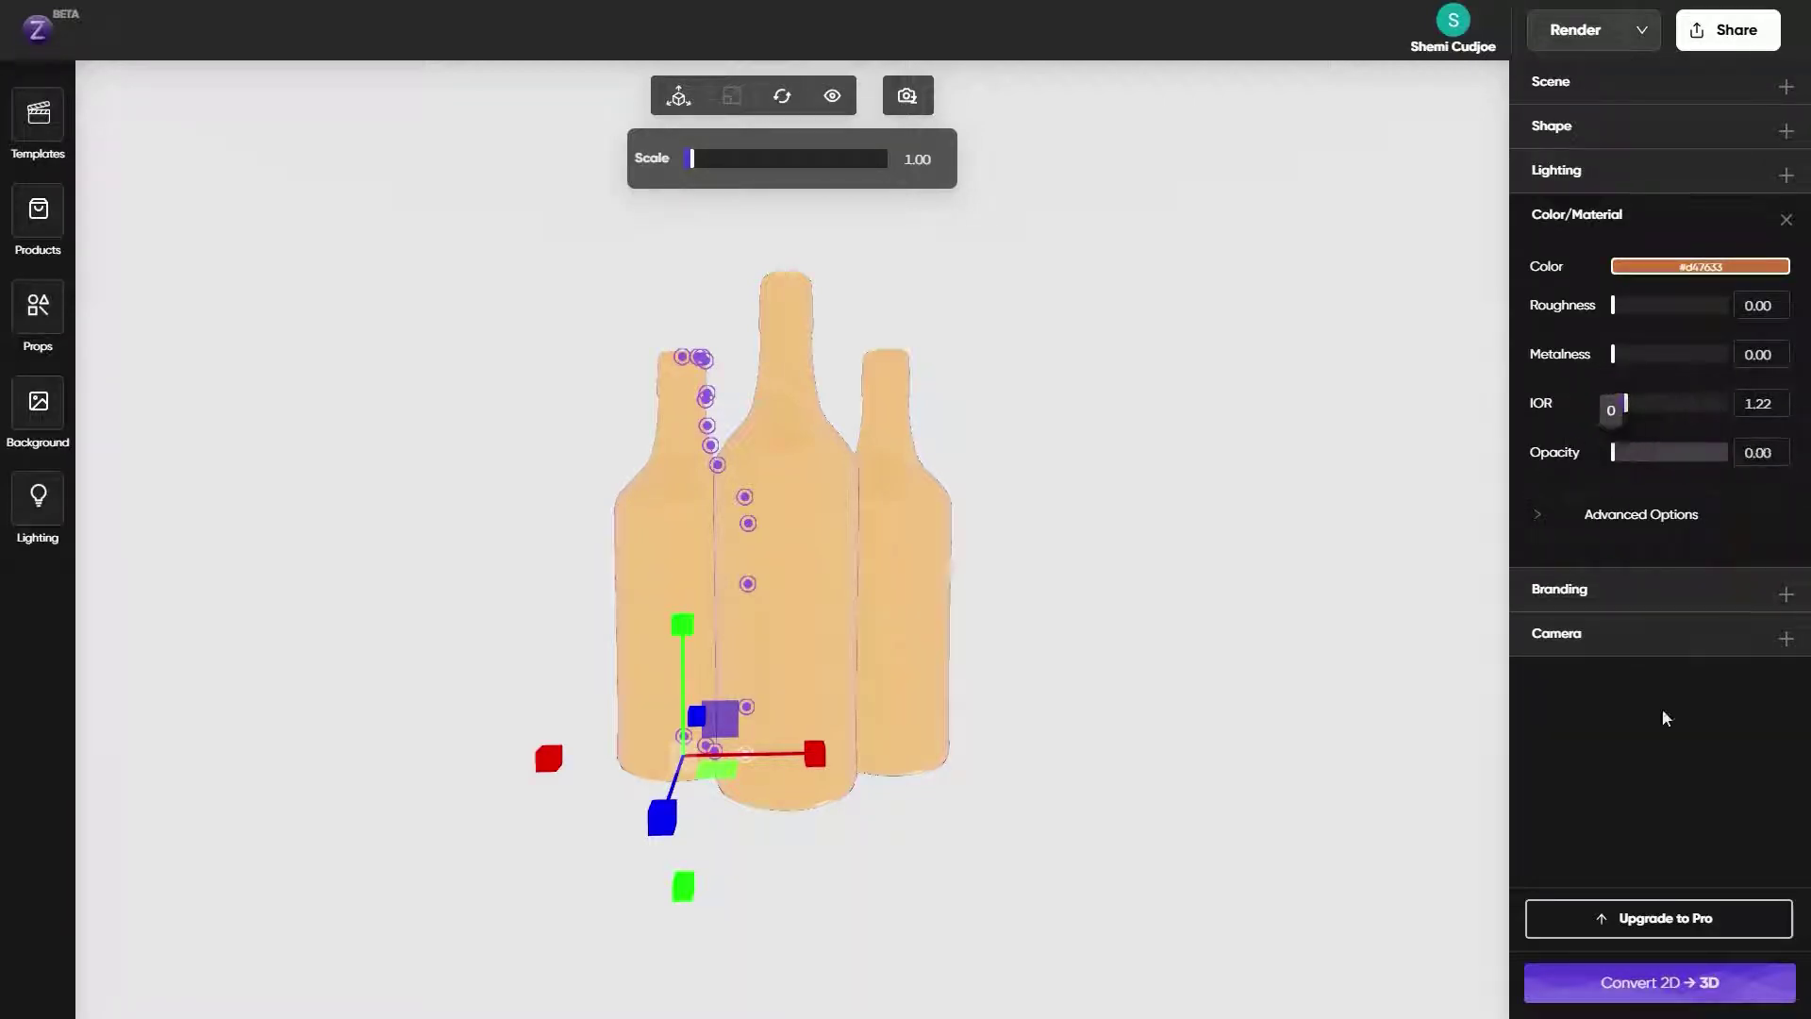
click(903, 545)
click(1712, 453)
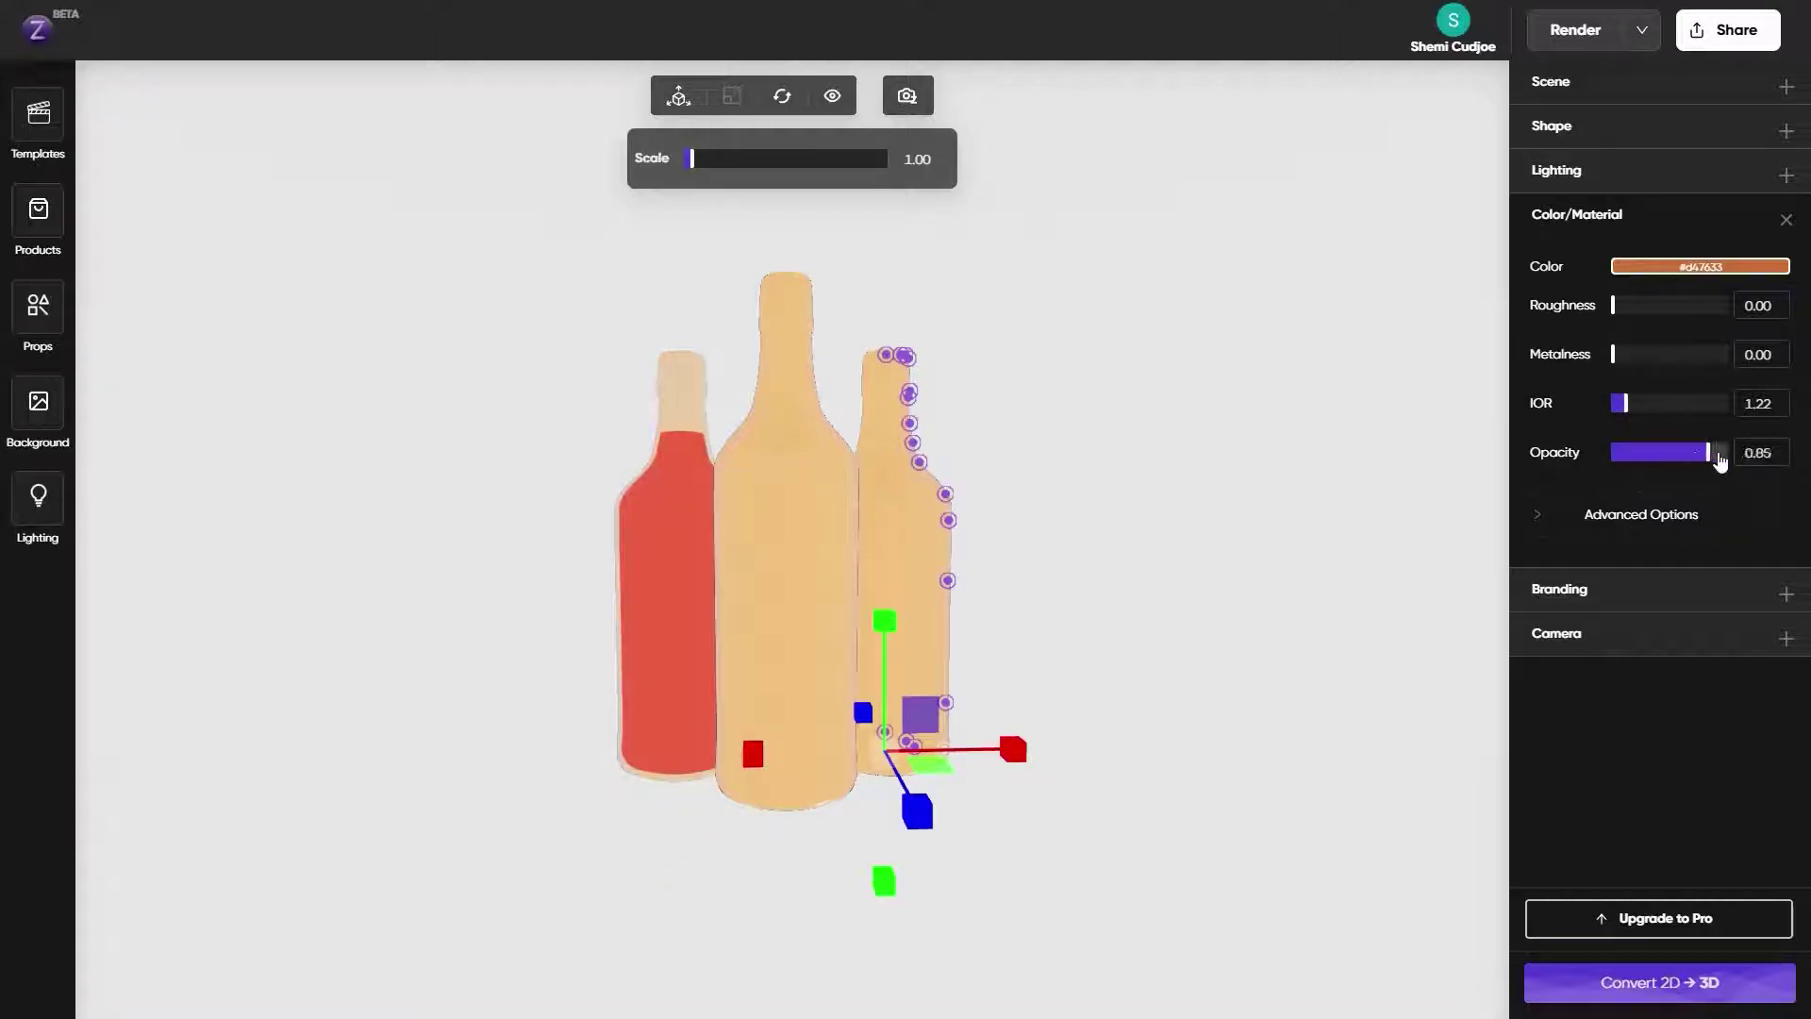
click(805, 517)
drag(1726, 454, 1603, 456)
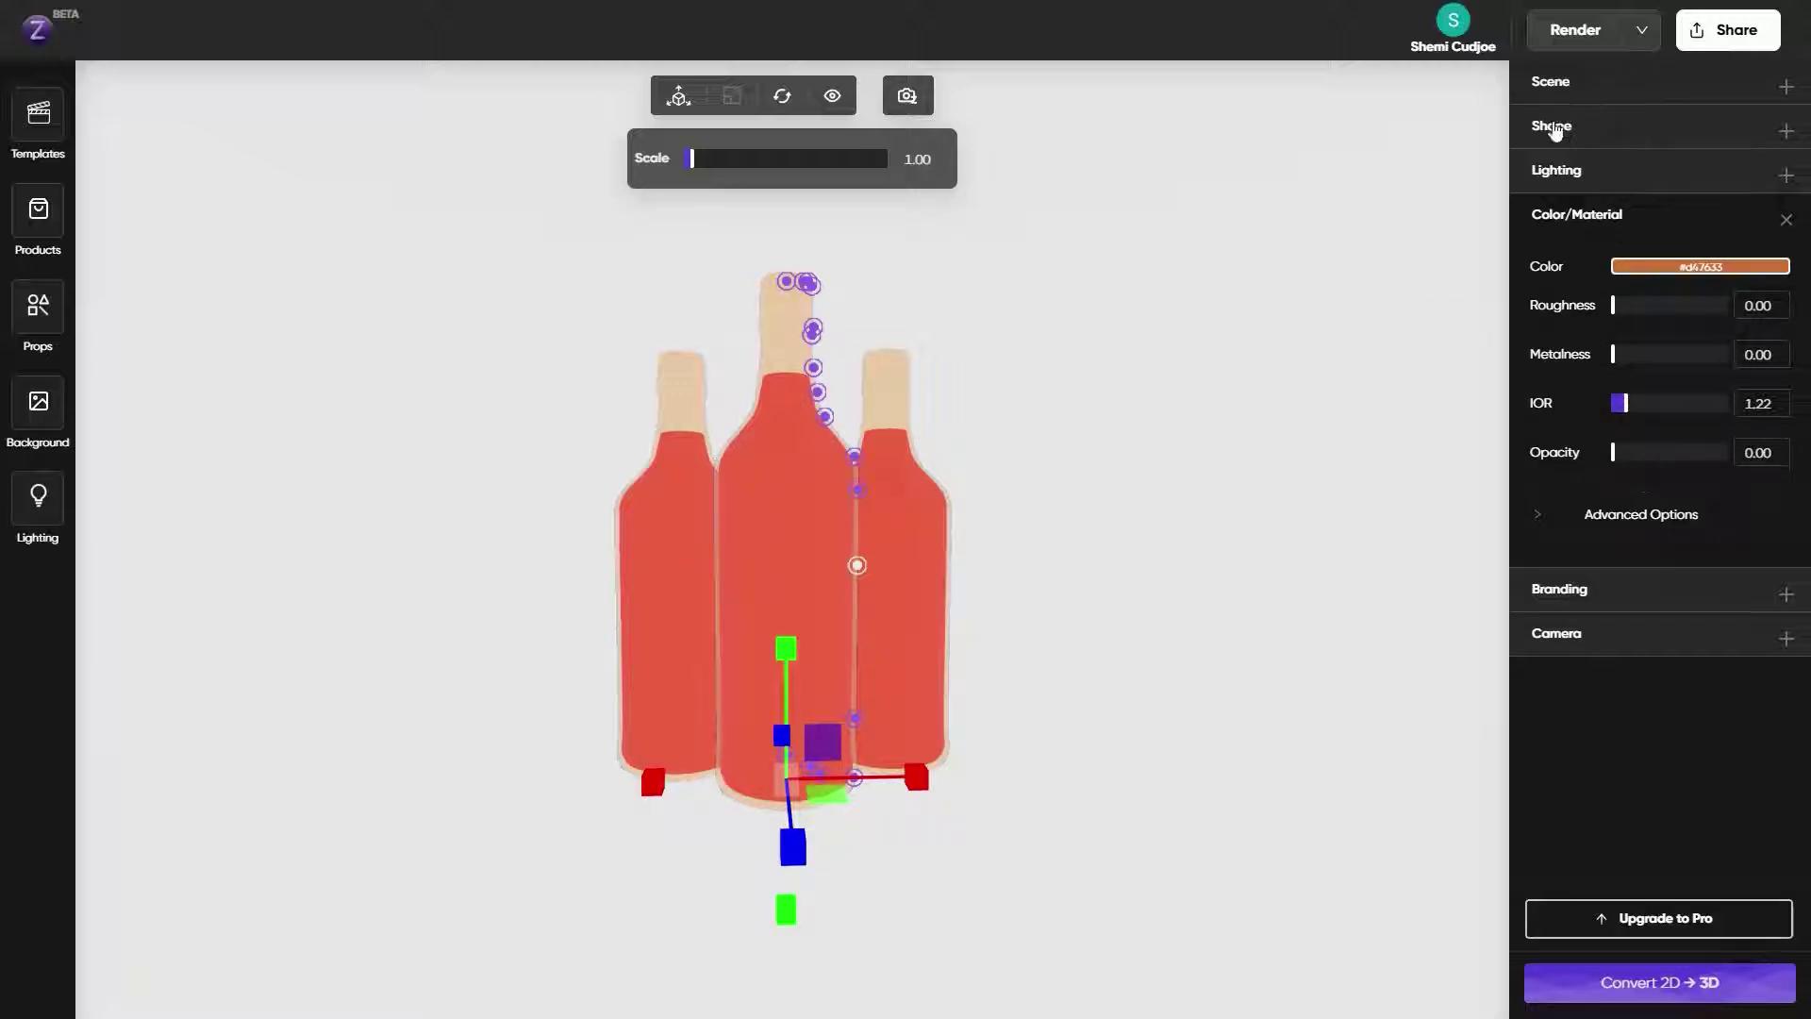
Examine the middle bottle's liquid properties, including the liquid color choices and the advanced liquid options
click(1549, 128)
click(1724, 178)
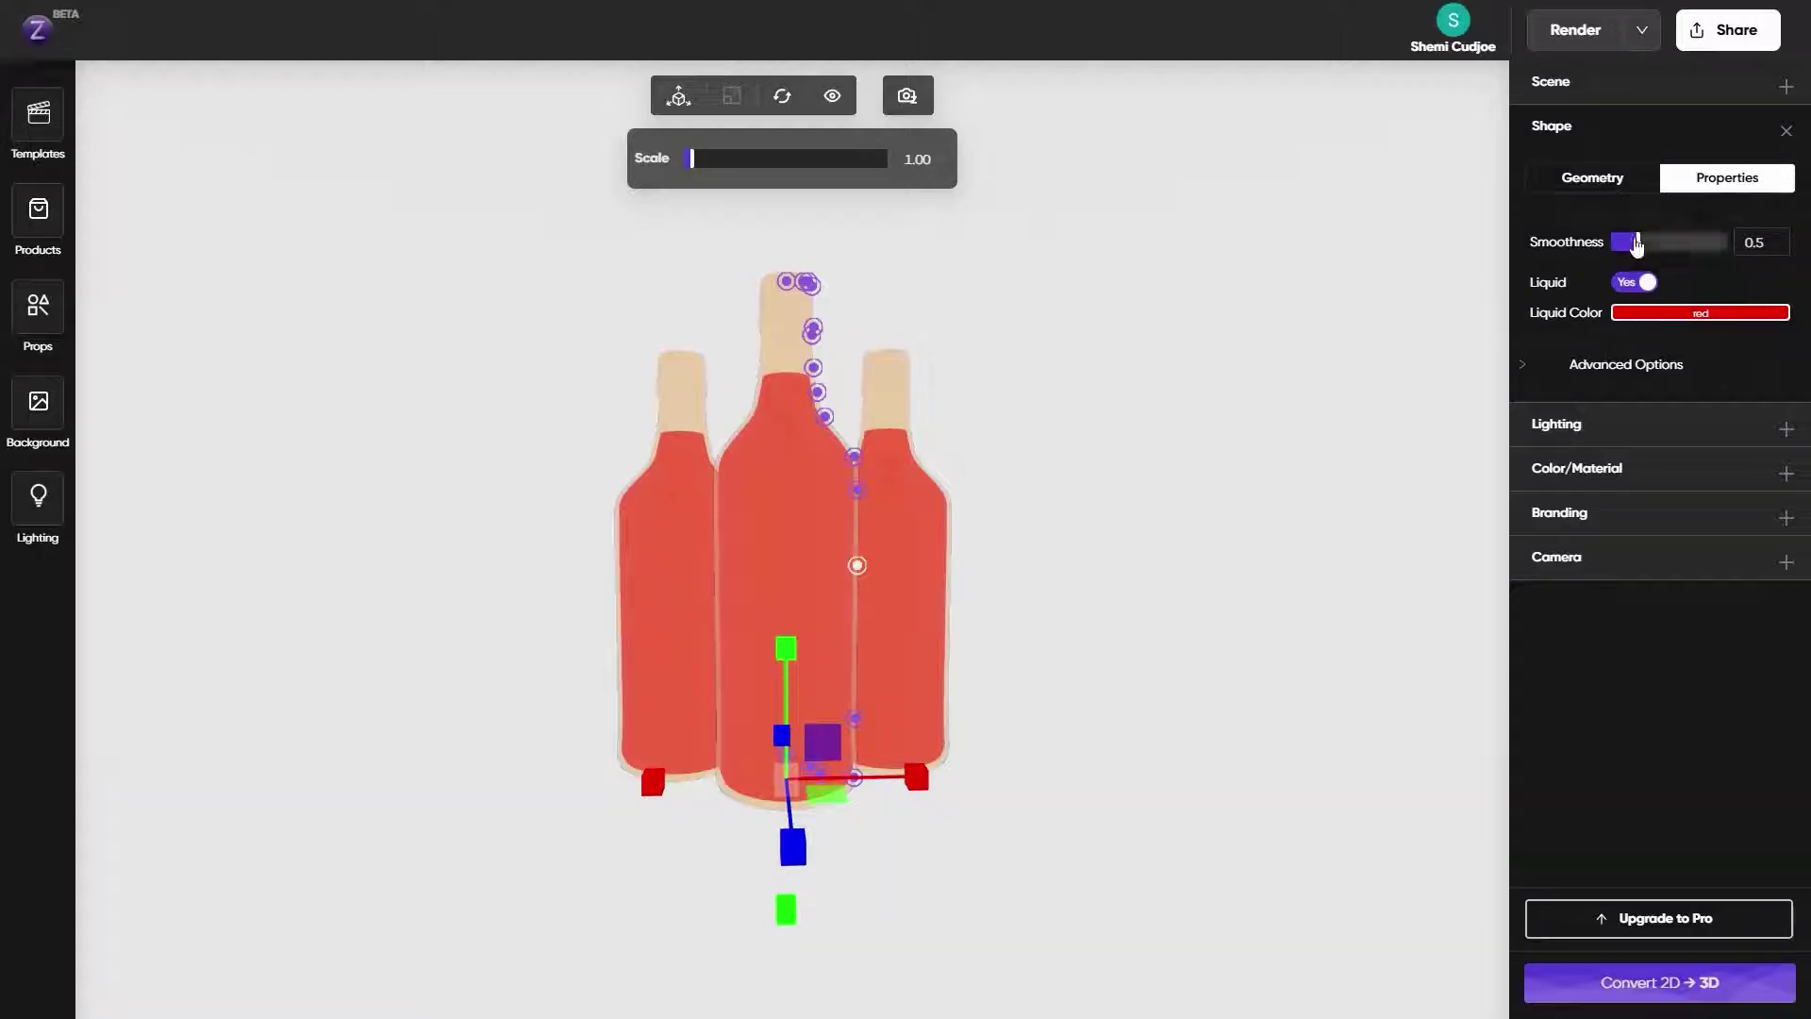
click(1645, 314)
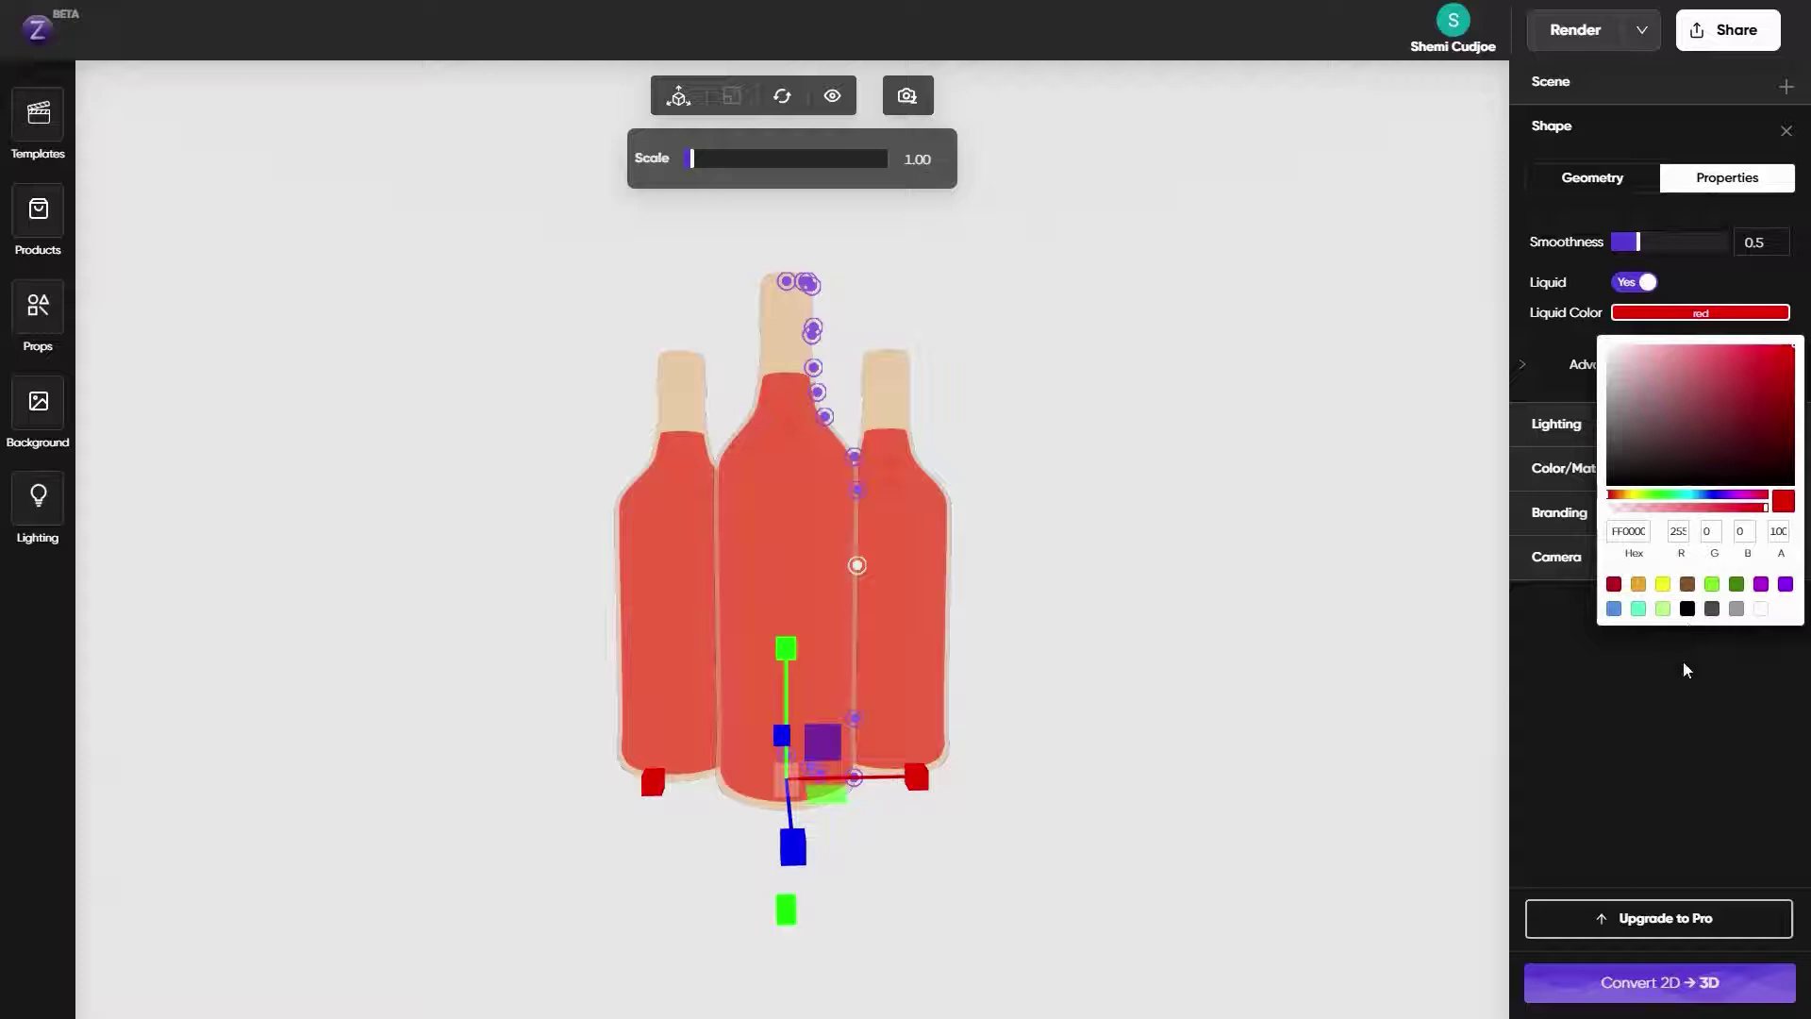
click(1740, 661)
click(1561, 375)
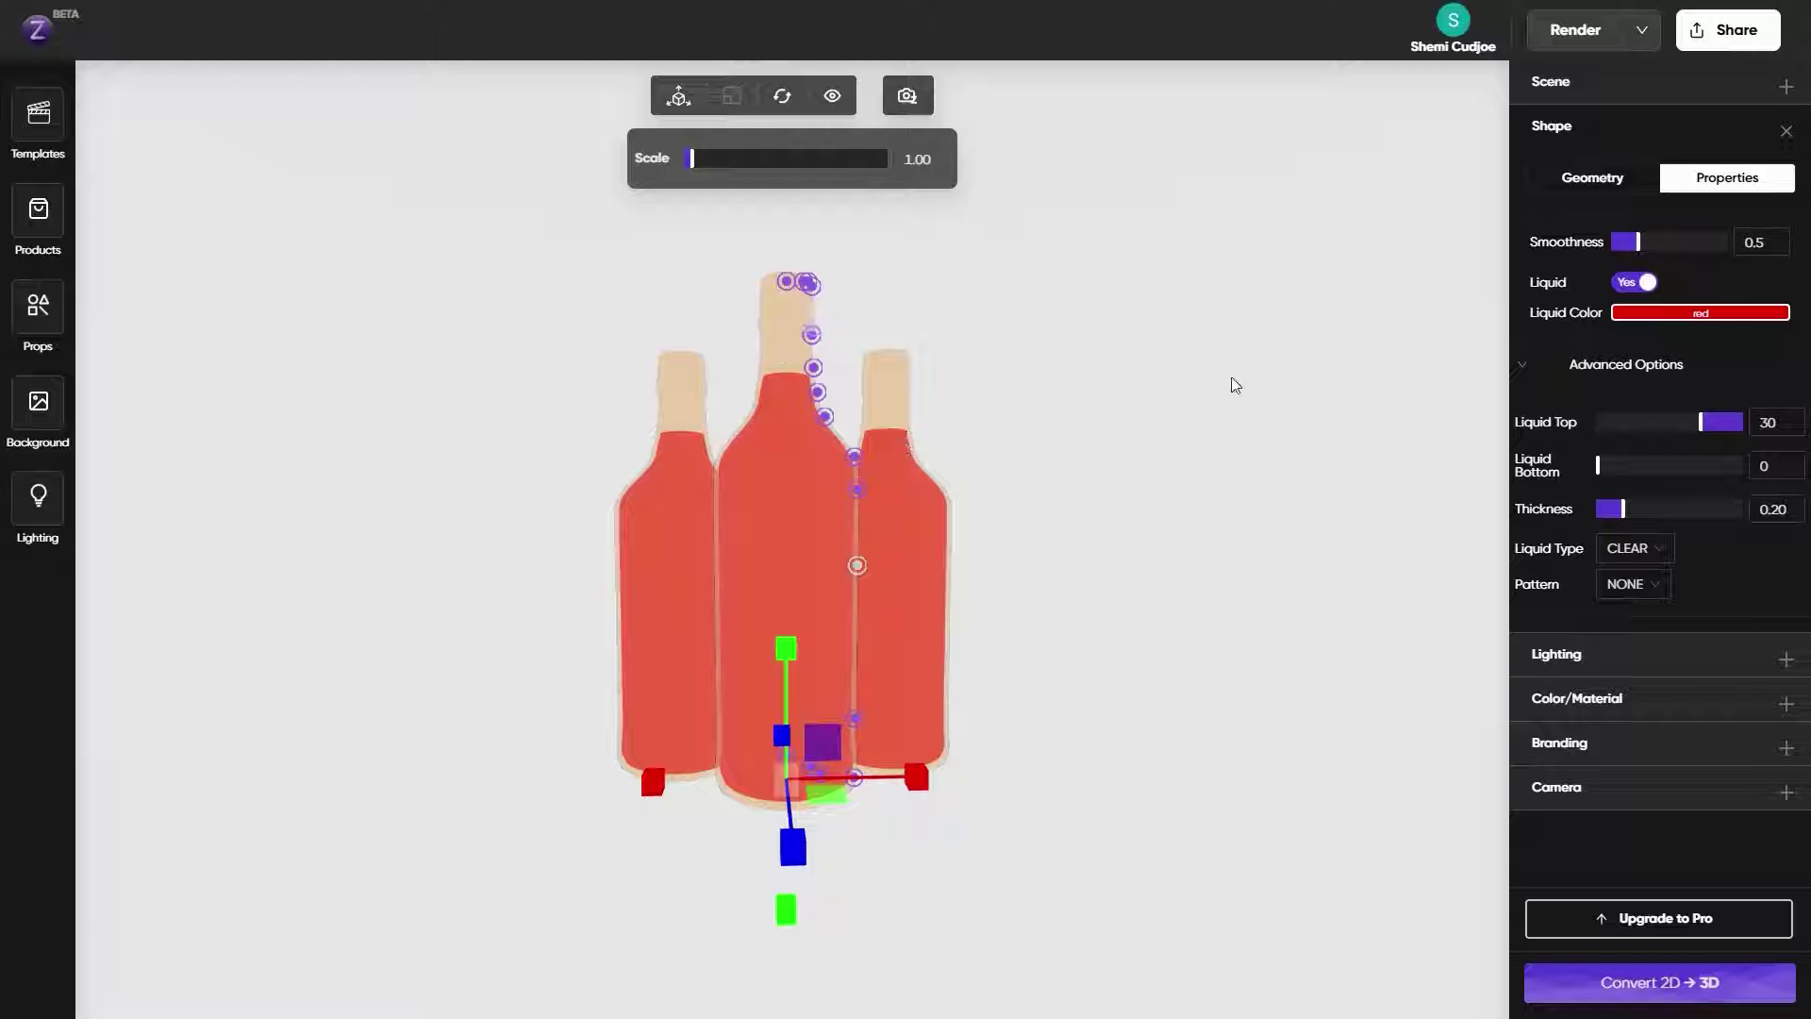
Add the sliced mango from the props library to the scene
click(1549, 85)
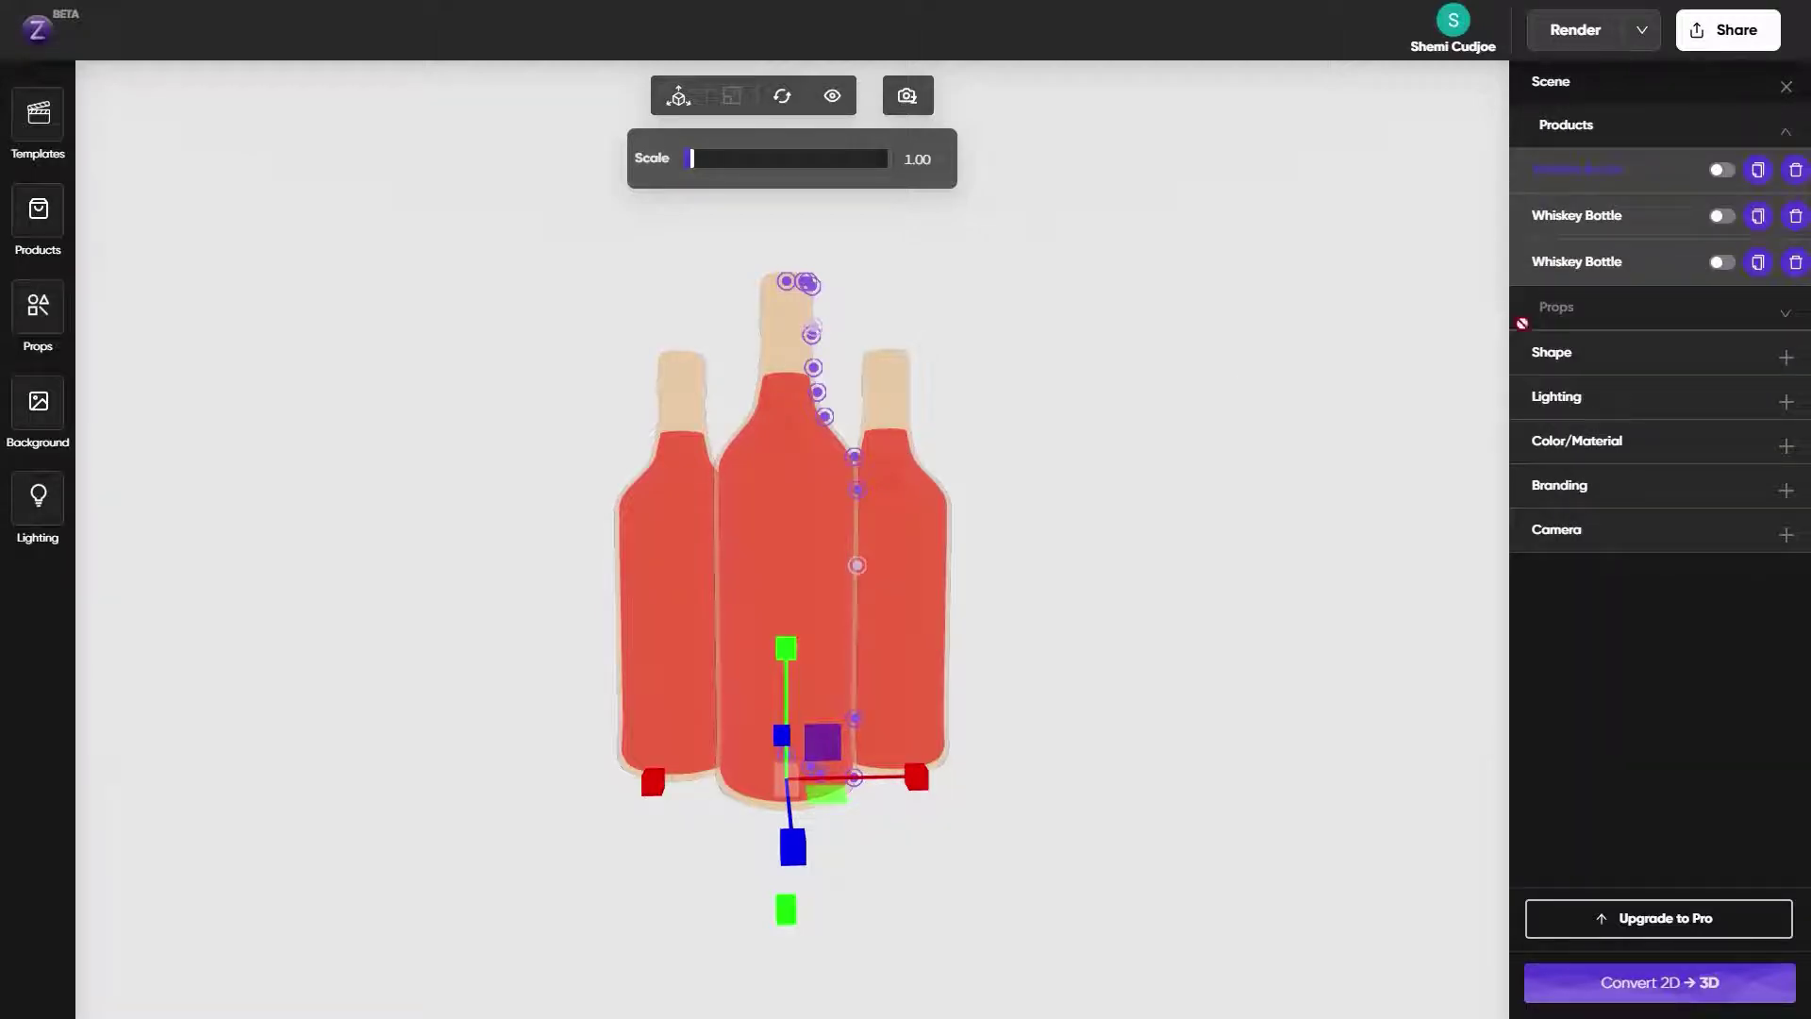
click(49, 227)
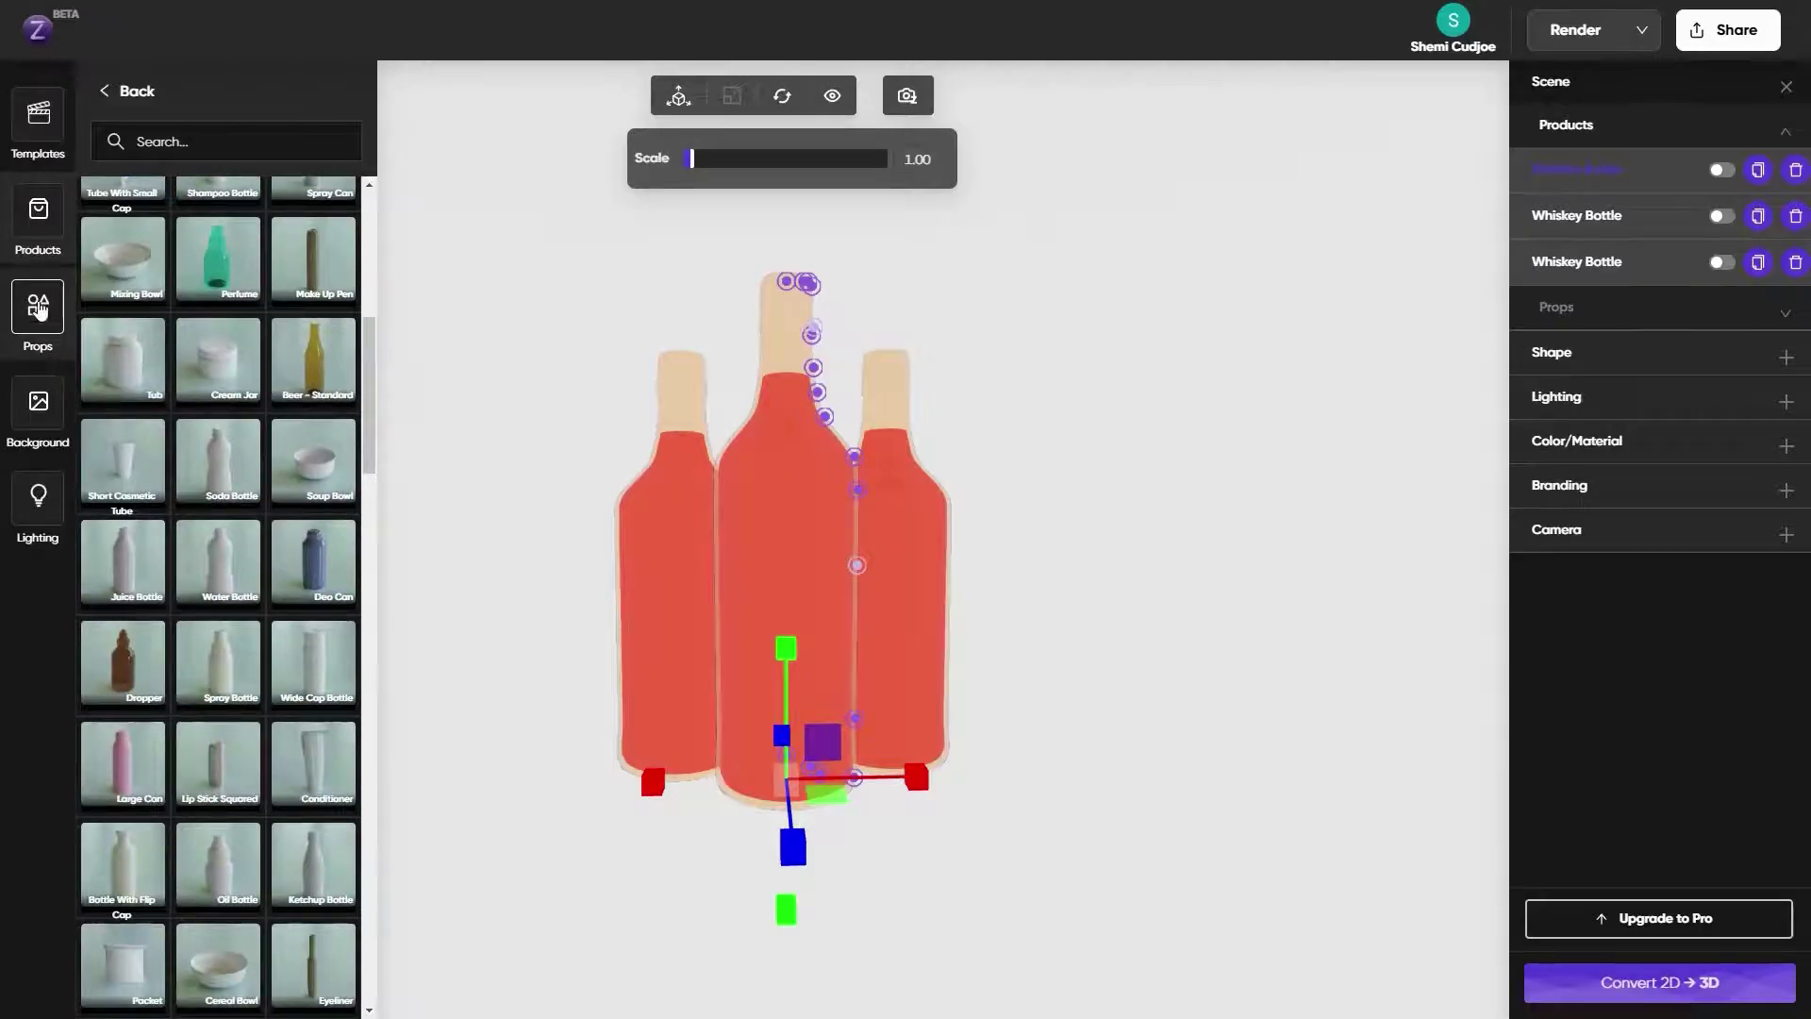
click(39, 310)
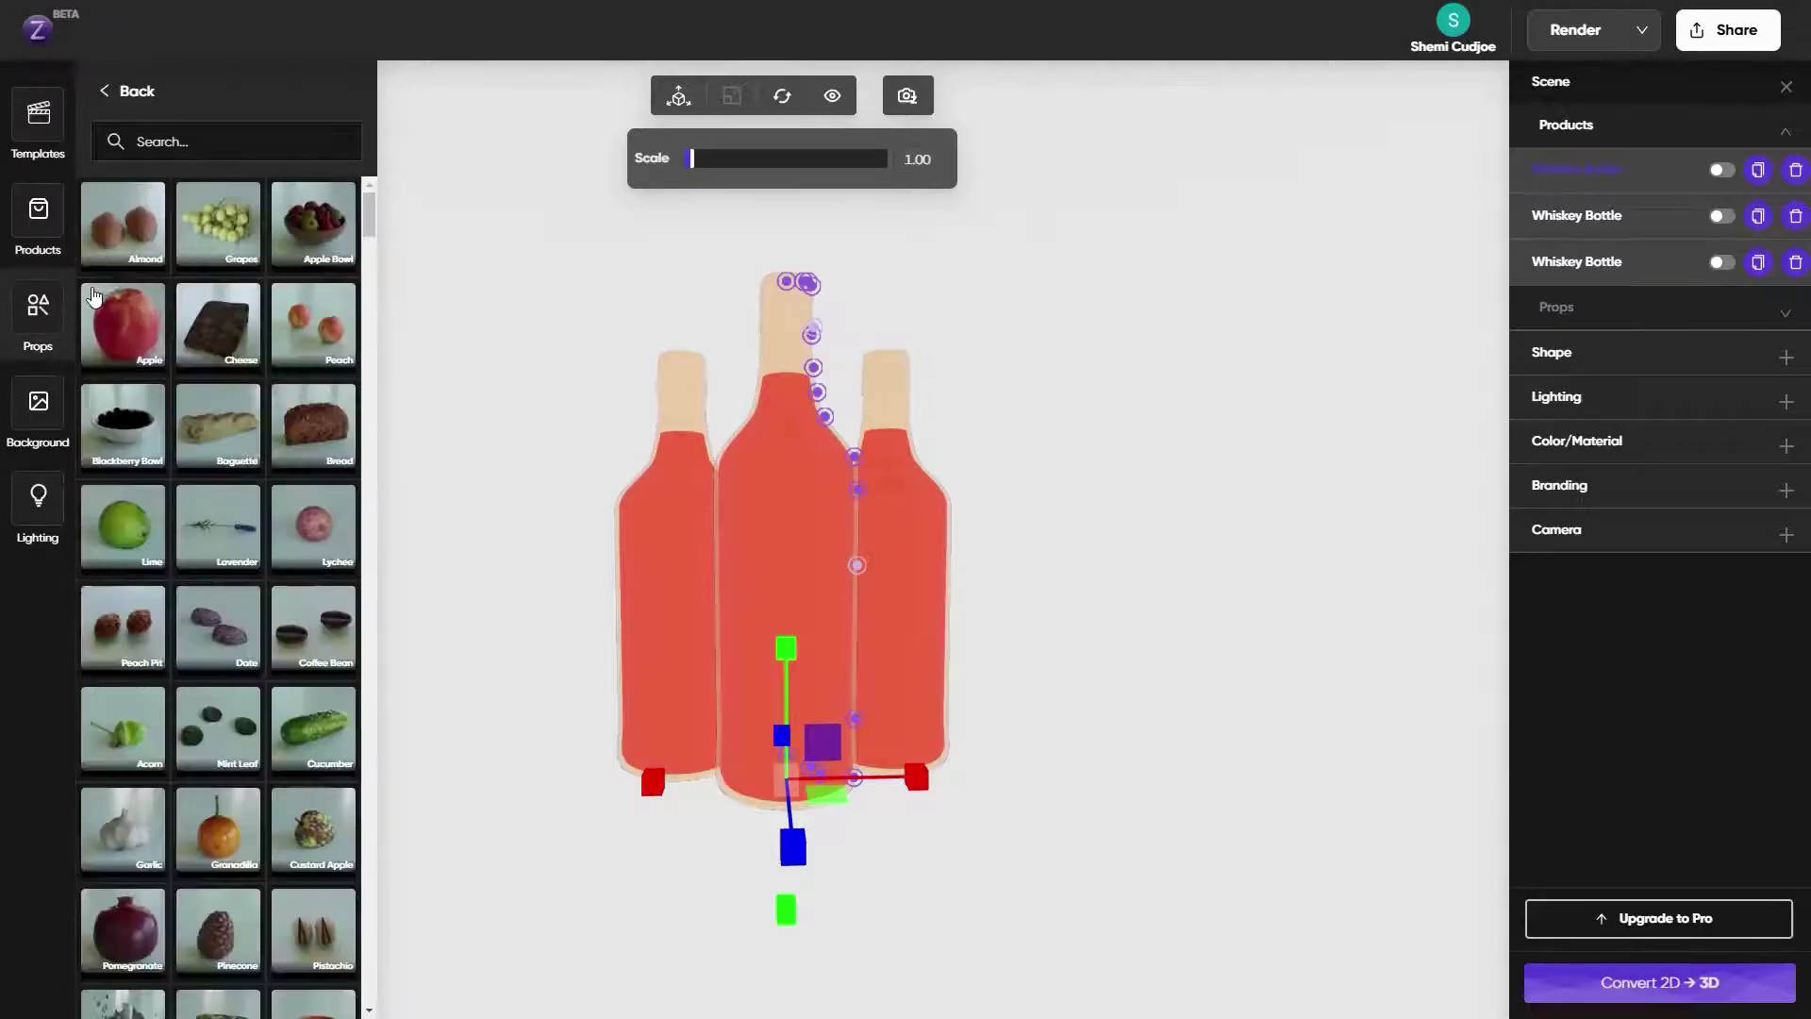
scroll(201, 556, down, 2)
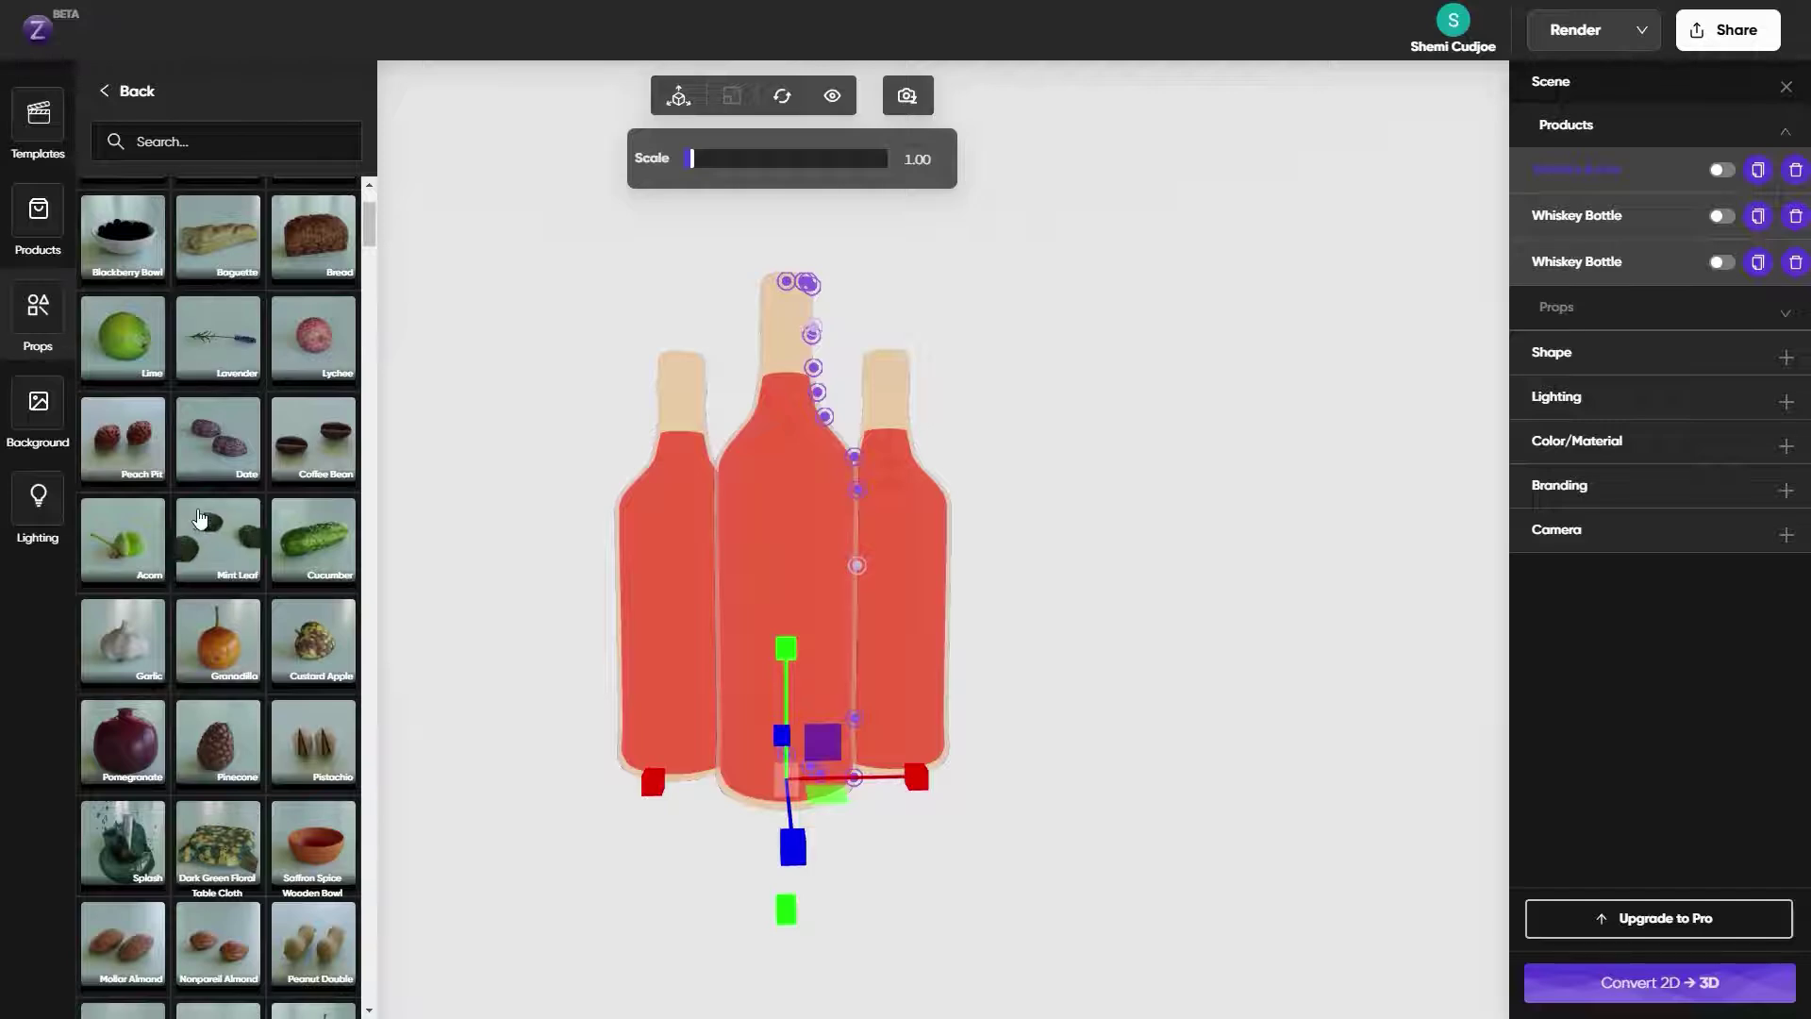
scroll(193, 534, down, 4)
scroll(193, 534, down, 10)
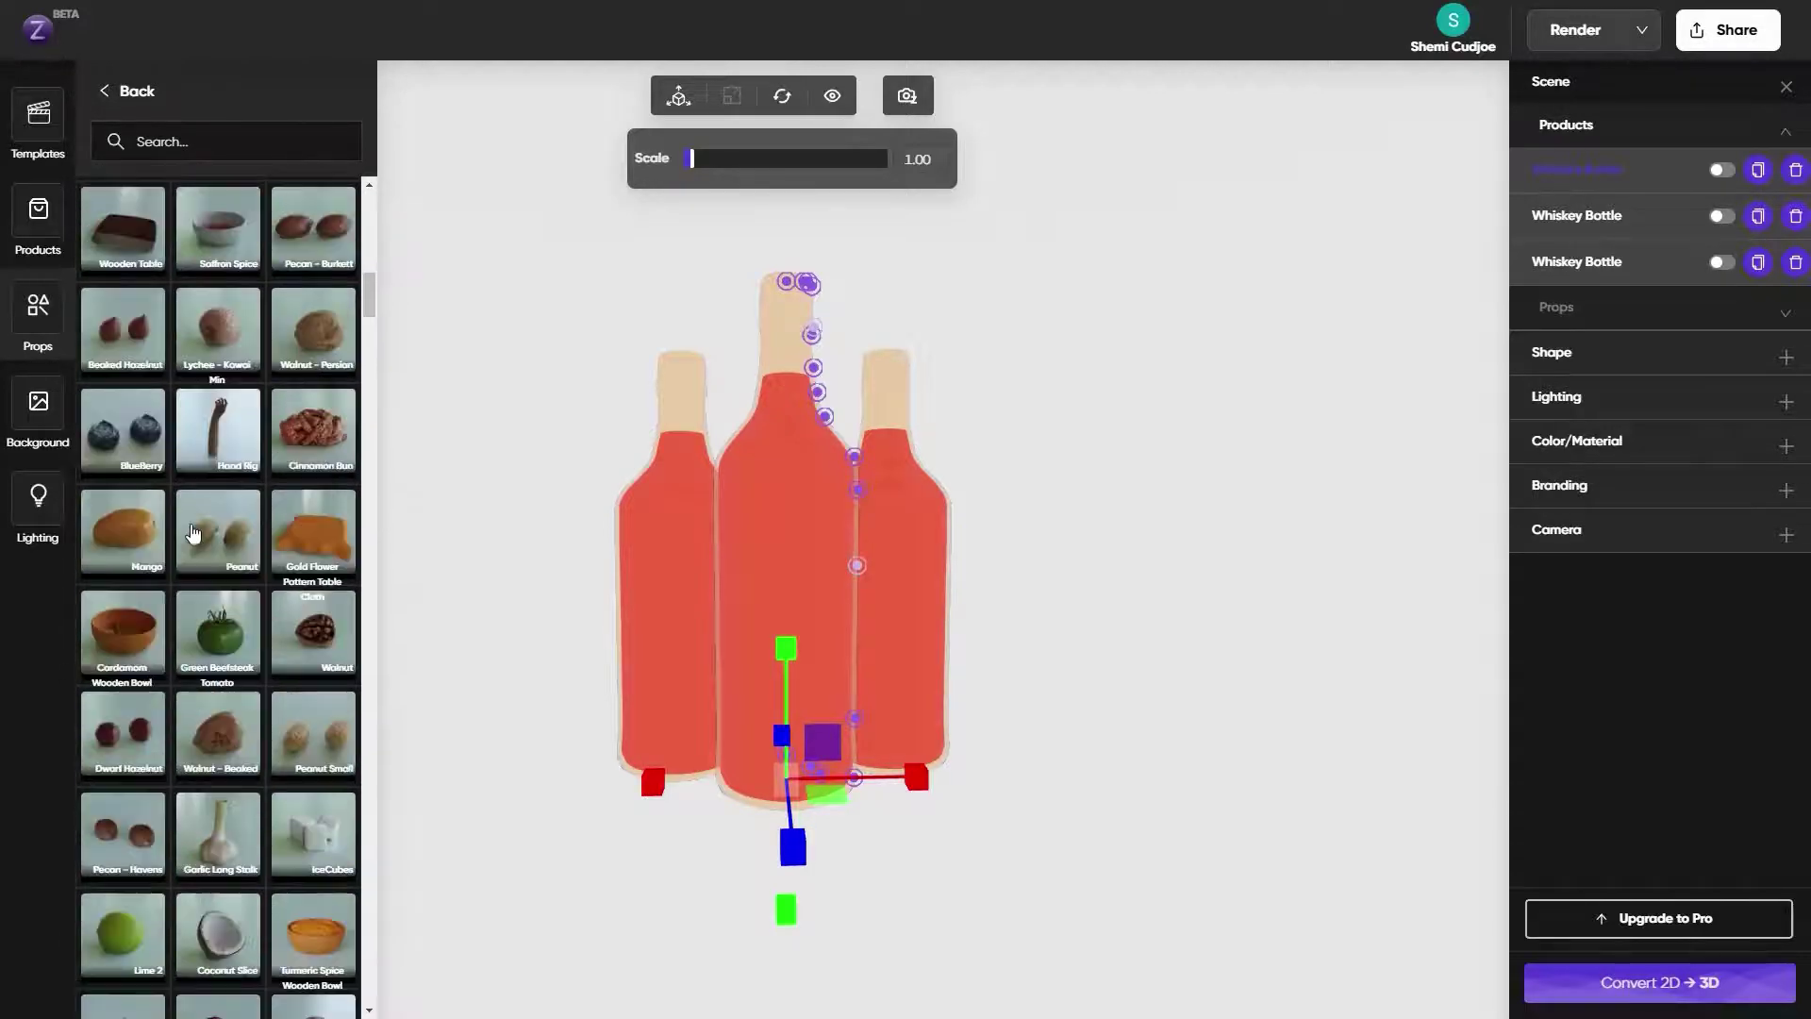
scroll(193, 533, down, 10)
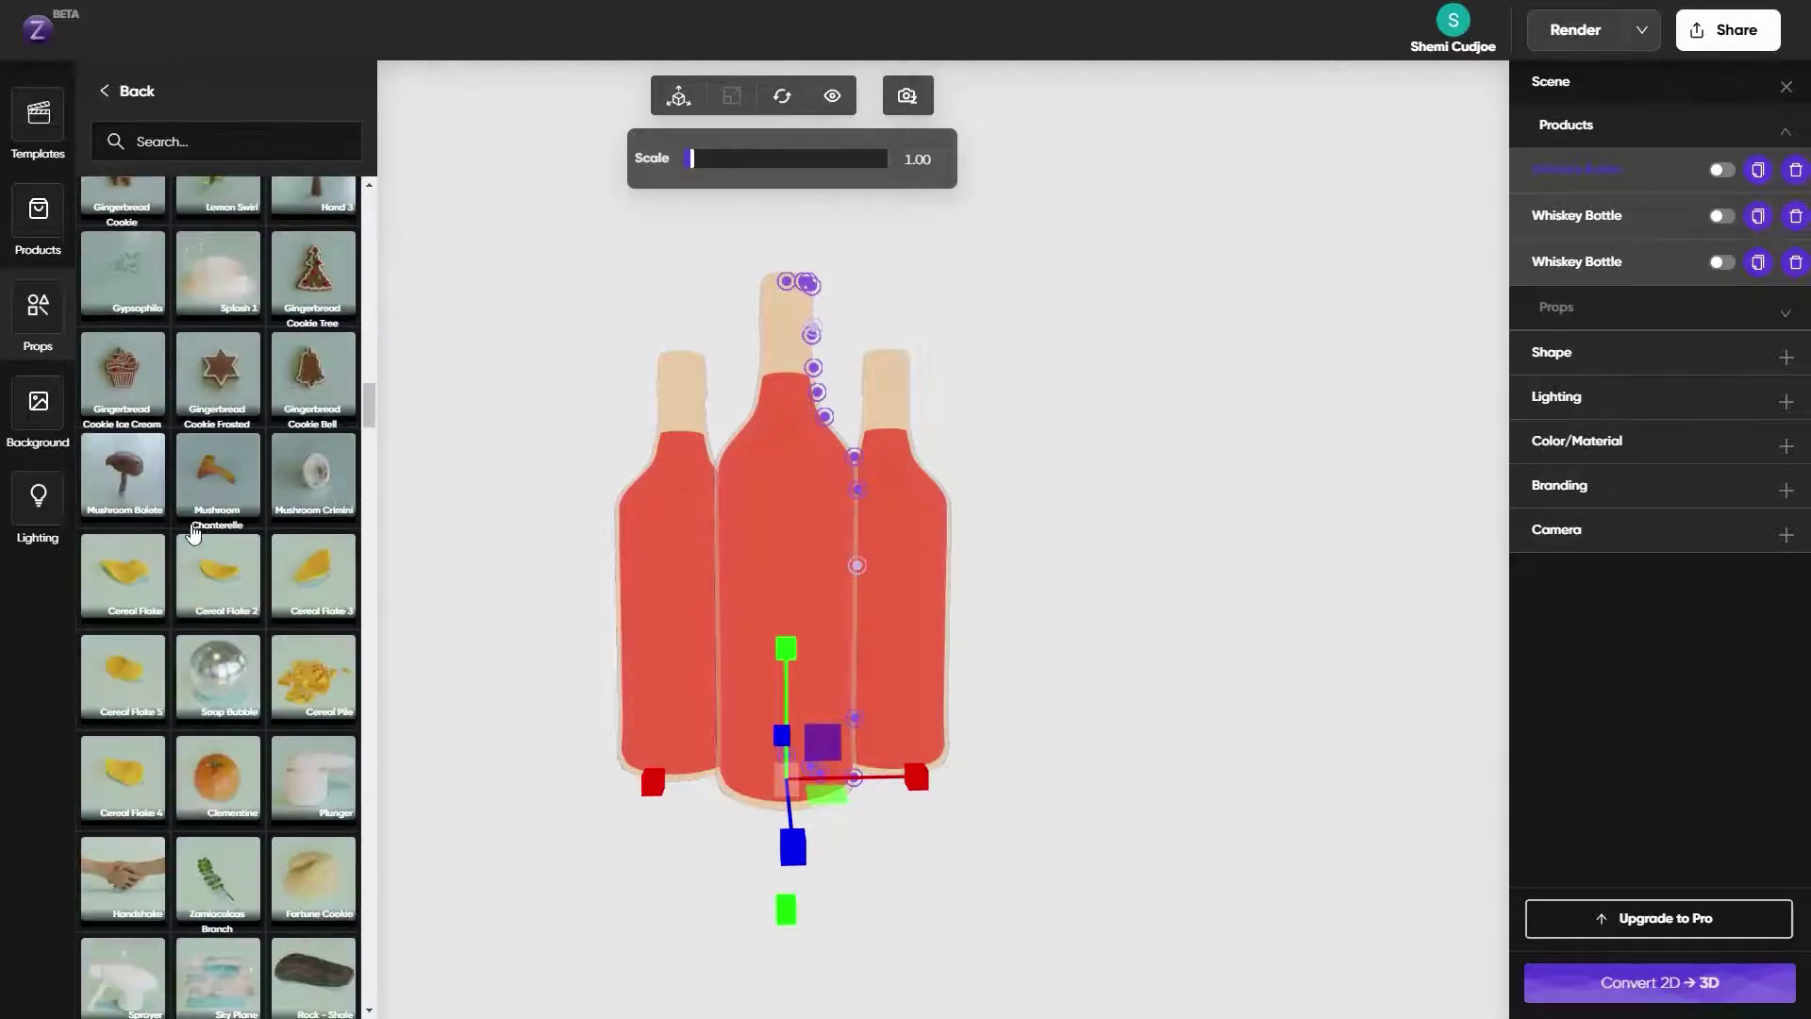
scroll(193, 534, down, 12)
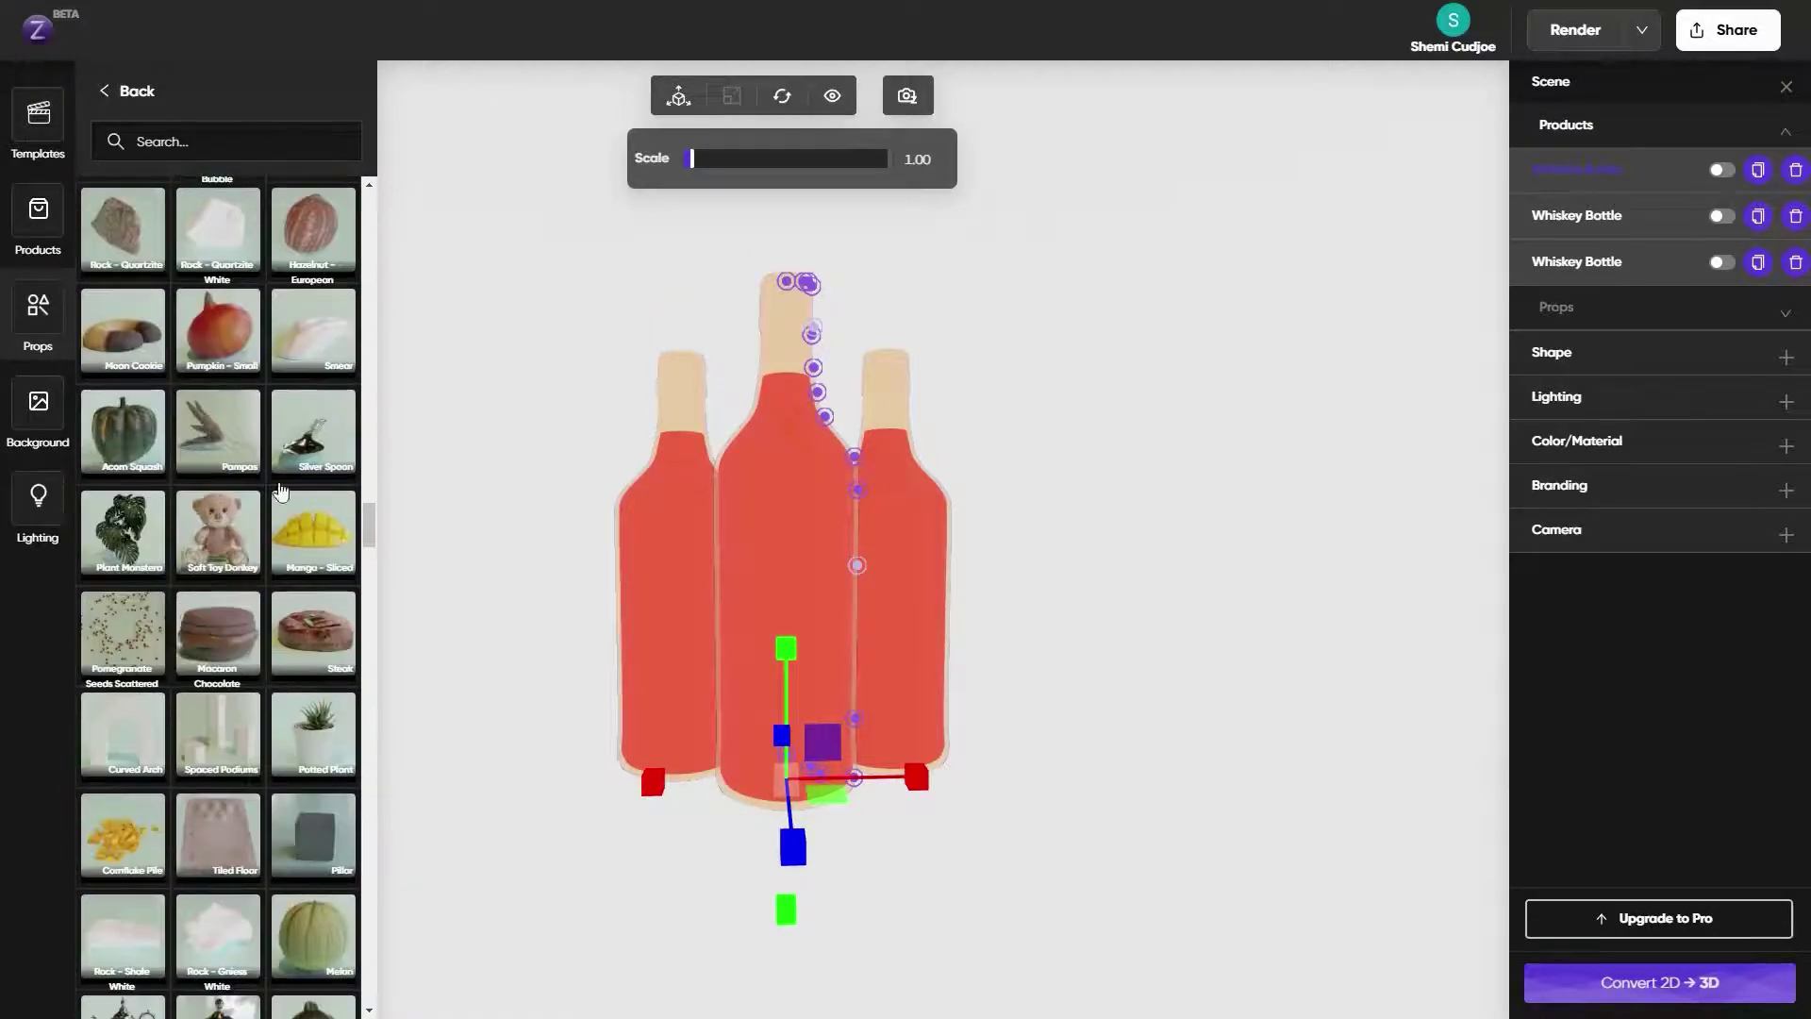
click(335, 436)
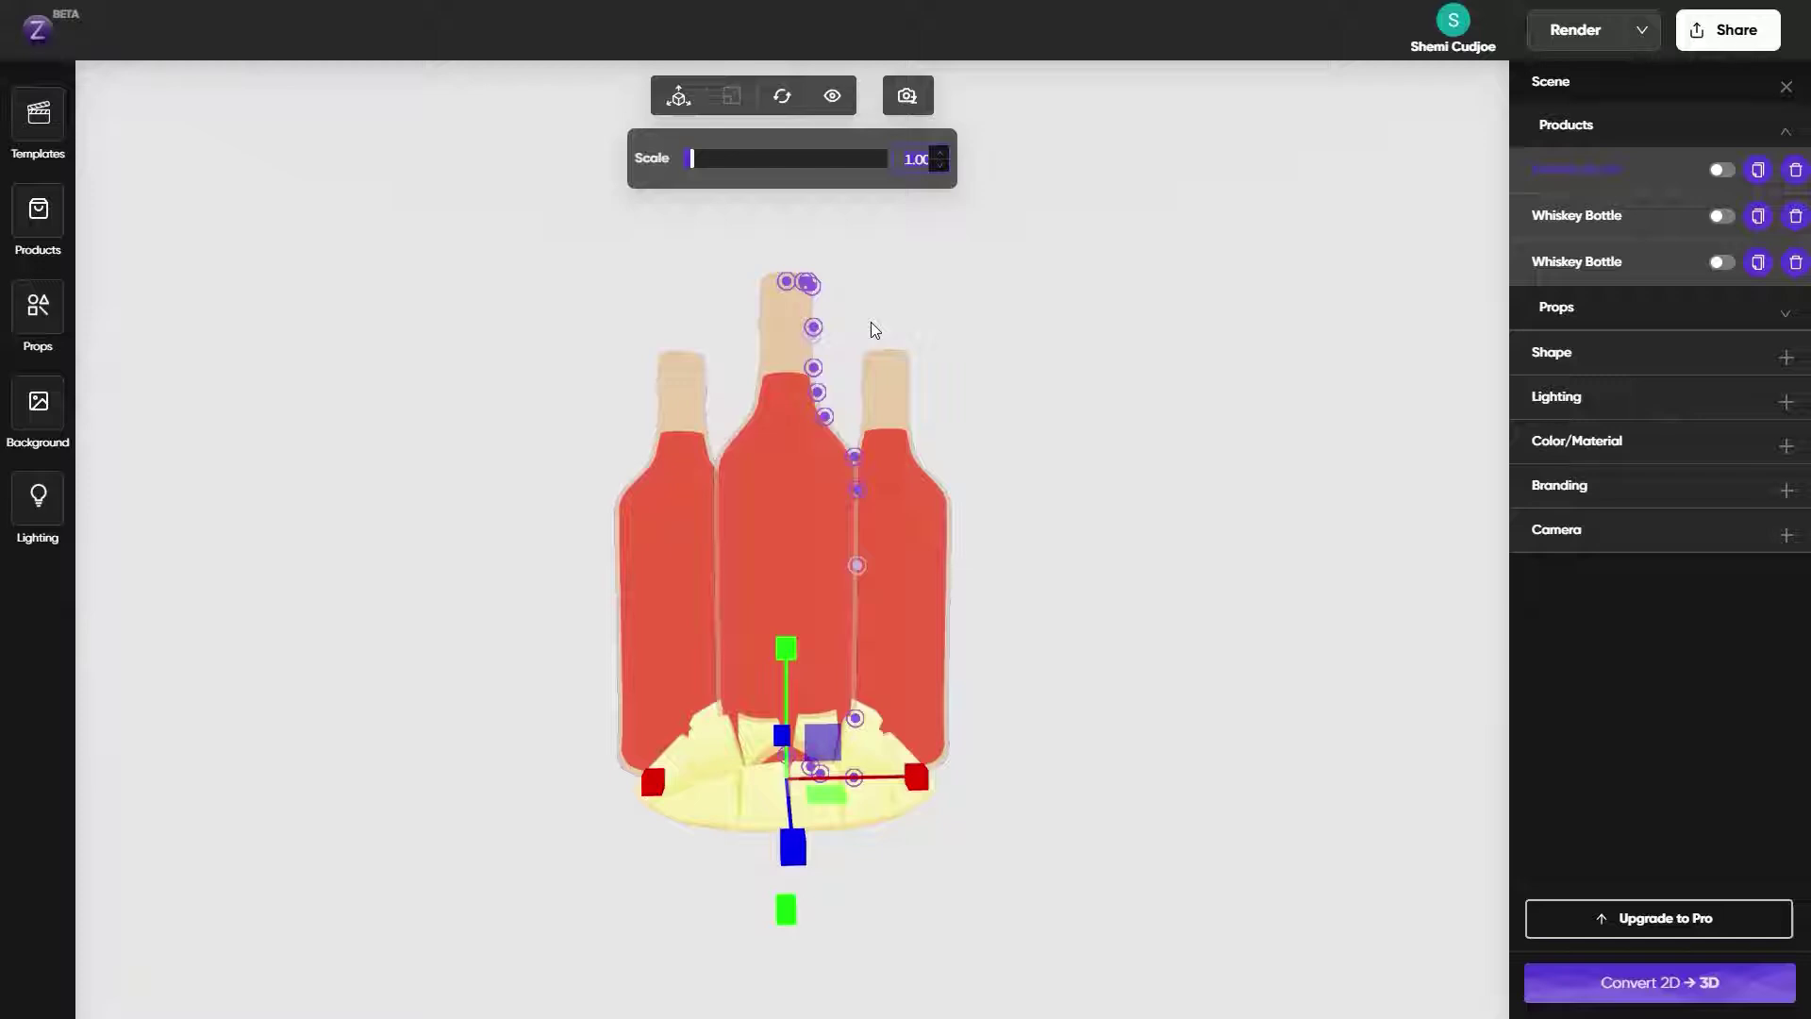
text(21)
key(BackSpace)
key(BackSpace)
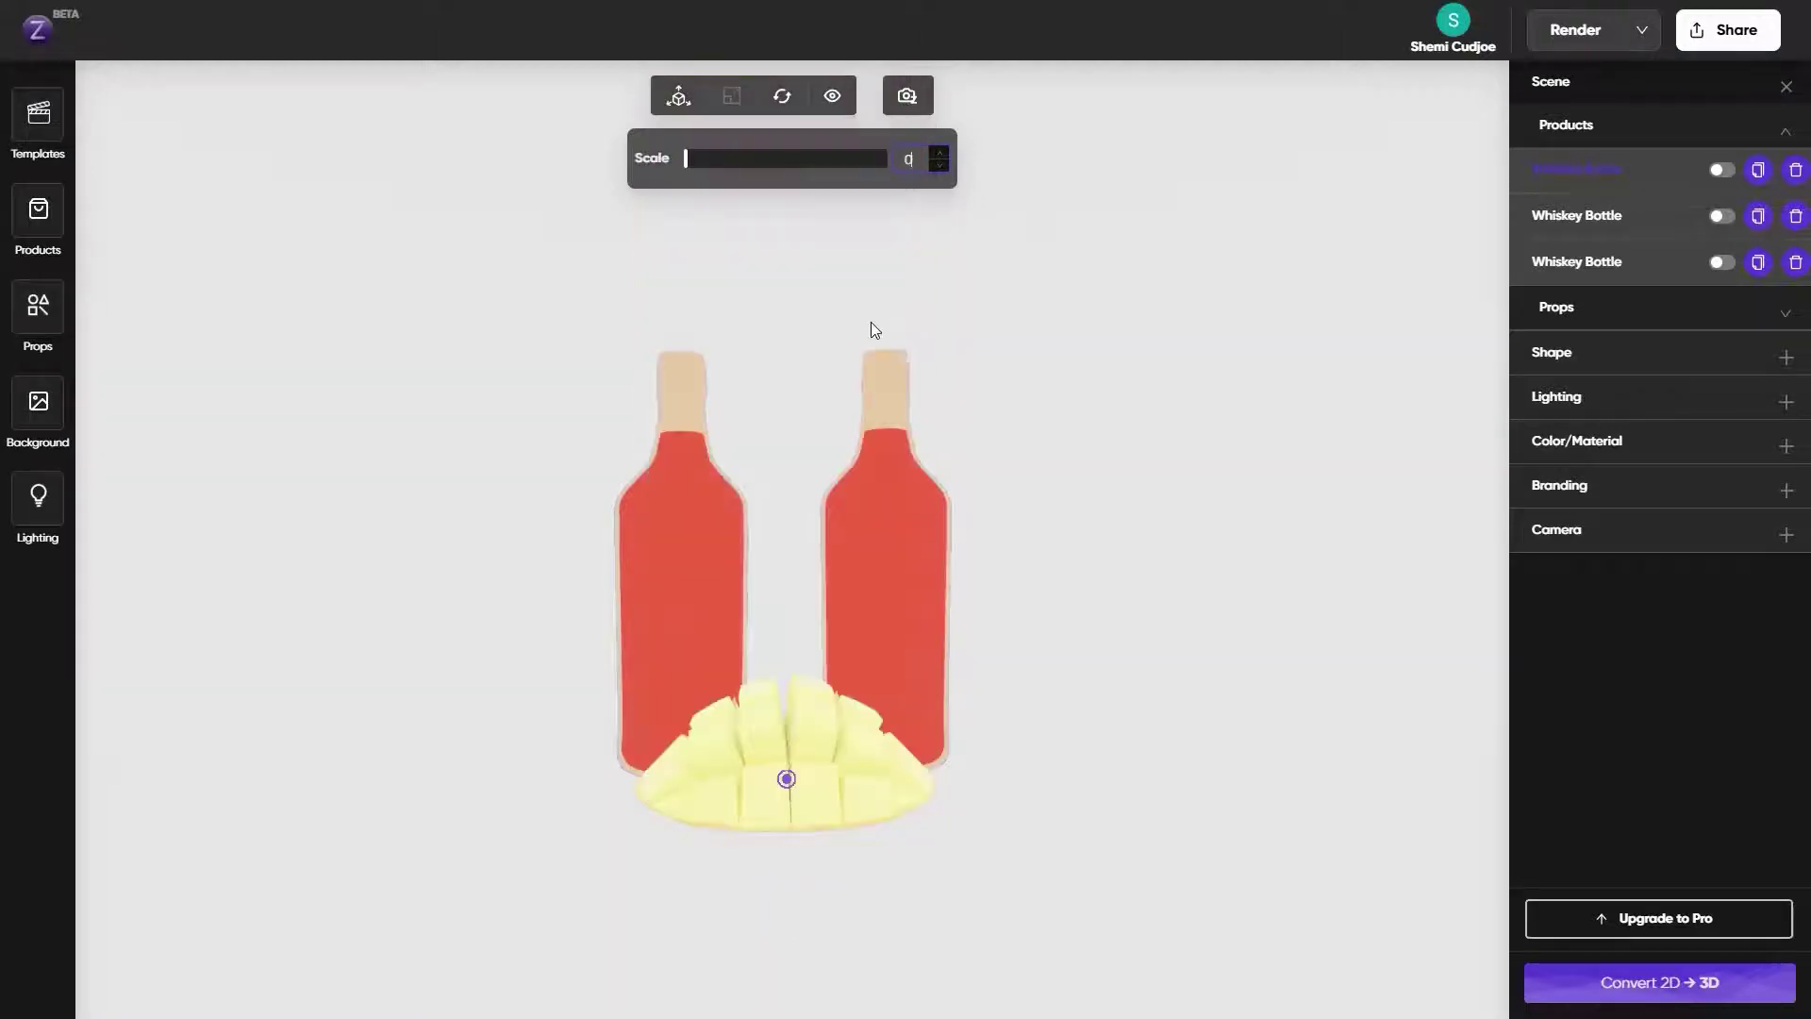
text(1)
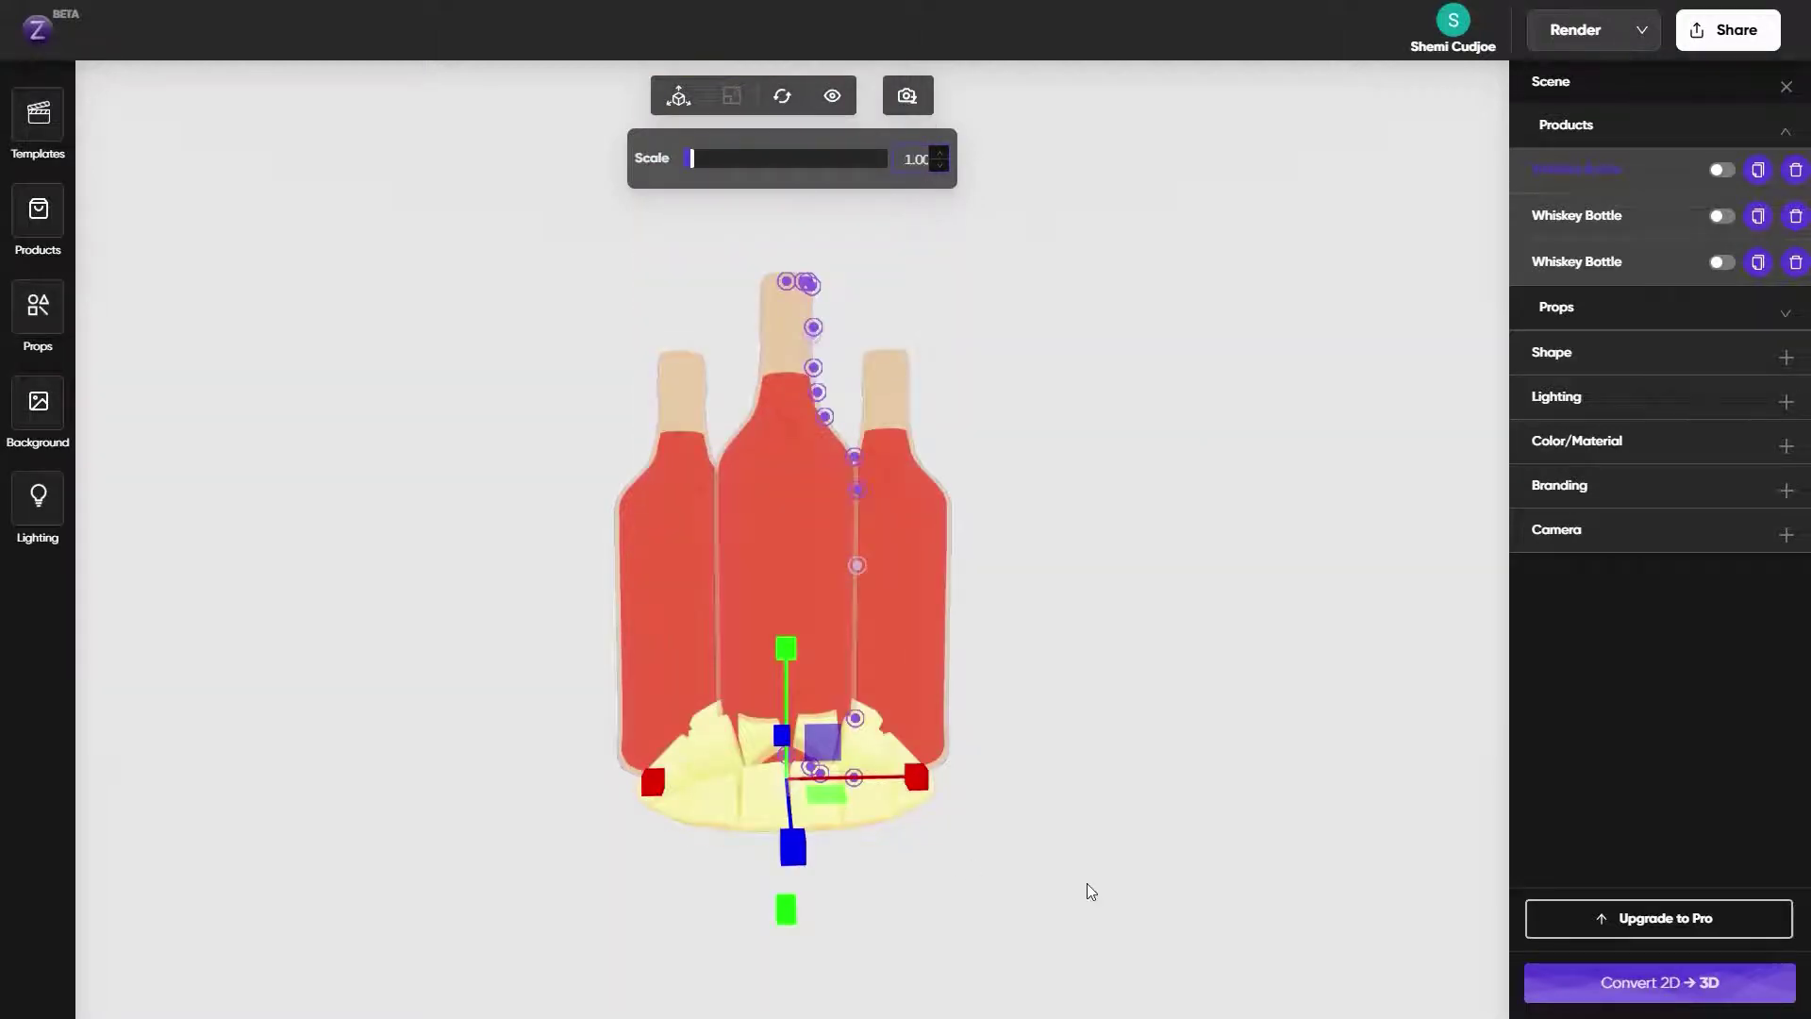
Select the sliced mango prop and set its scale to 1.5
click(871, 817)
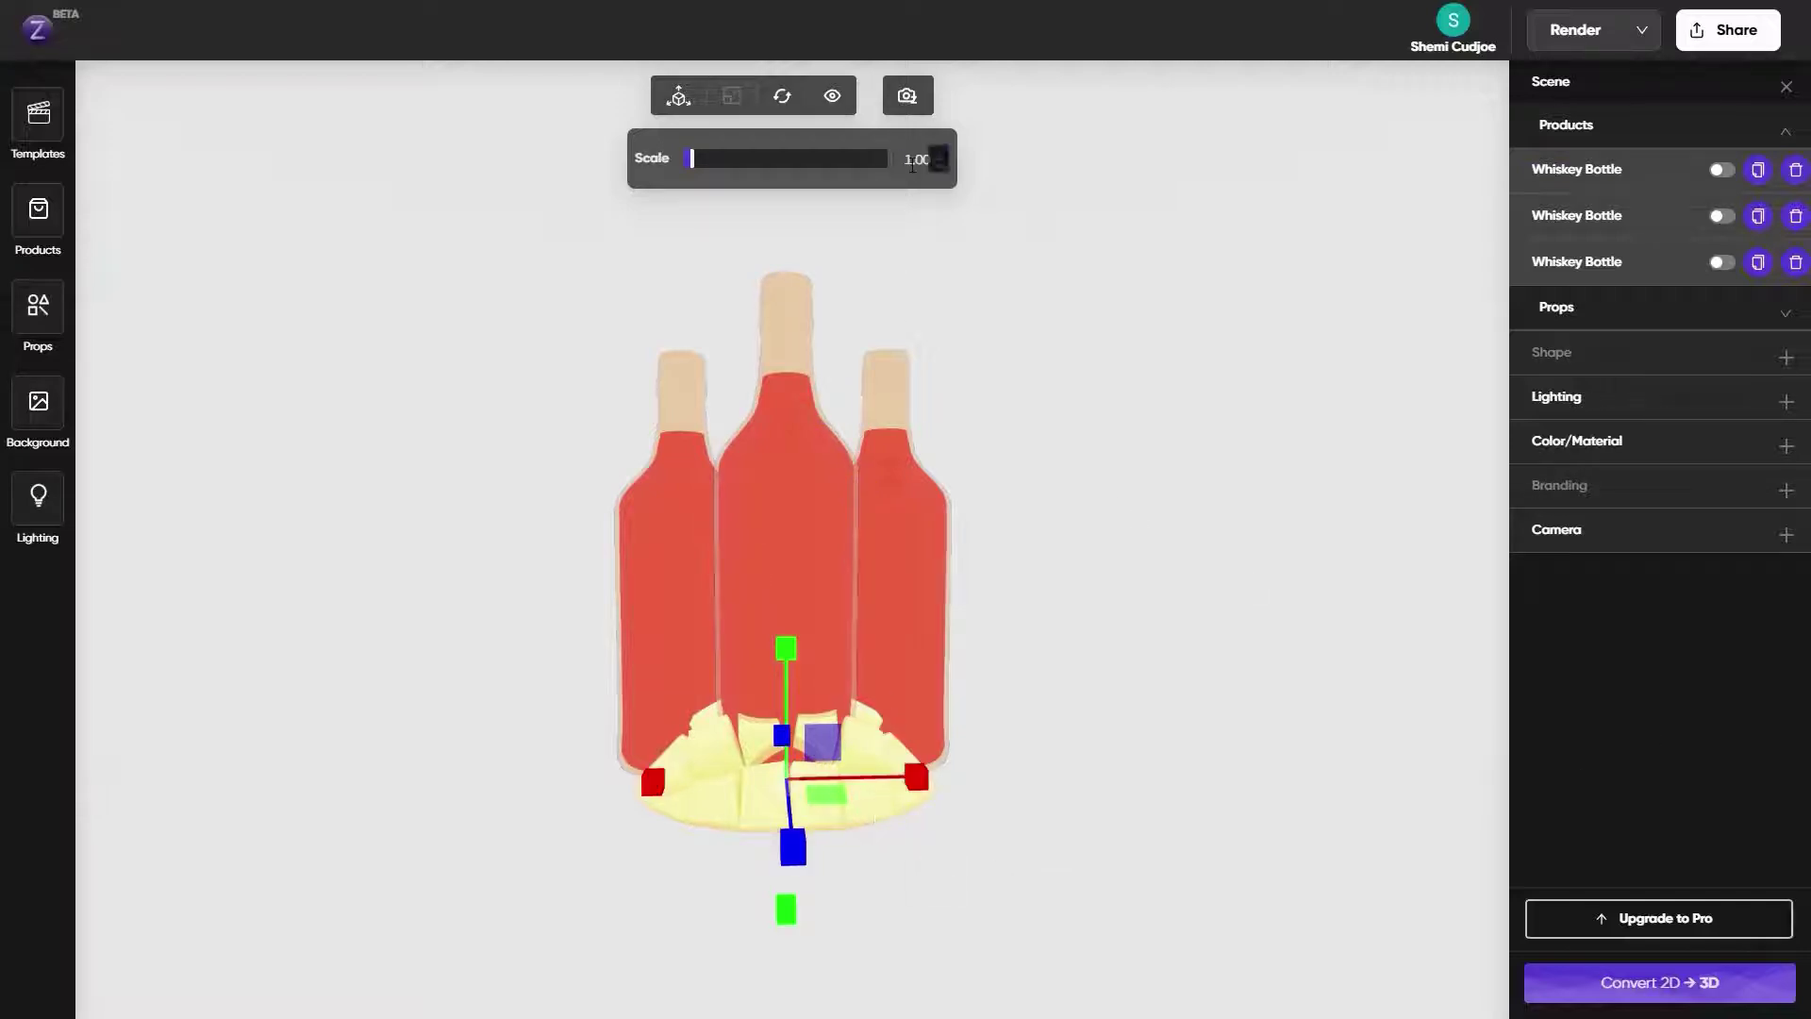
click(1675, 317)
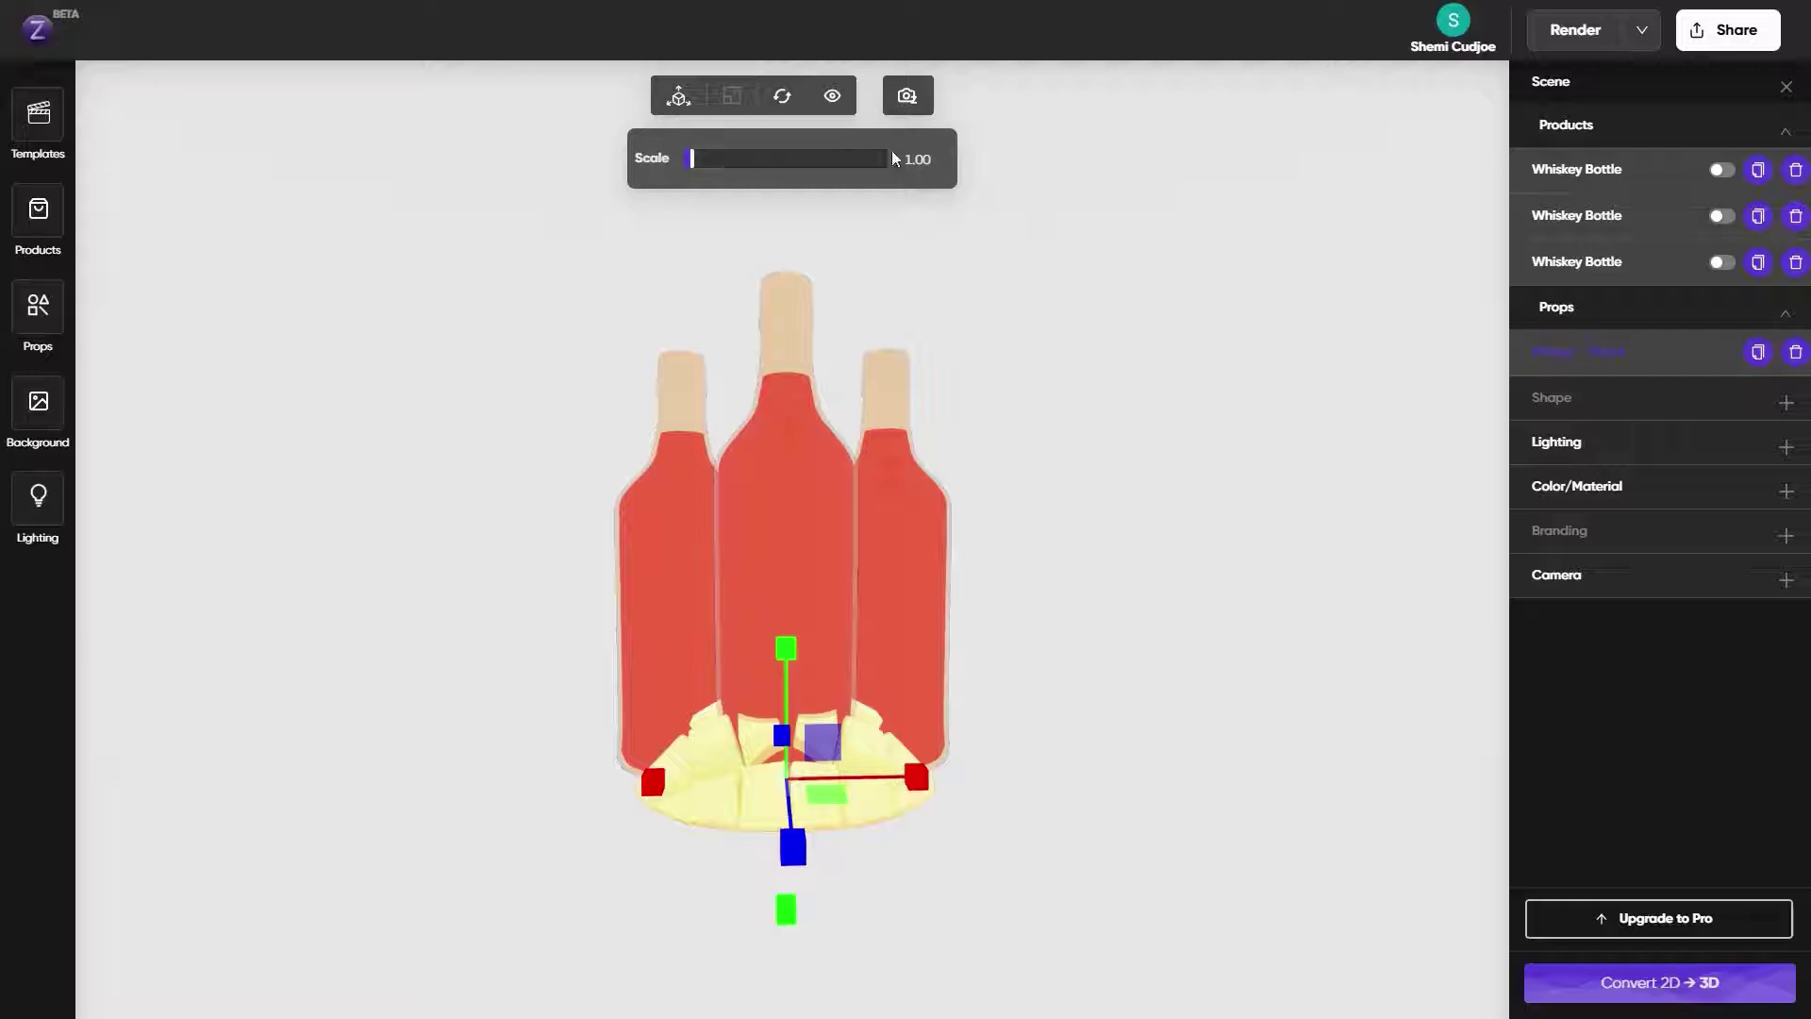
text(2)
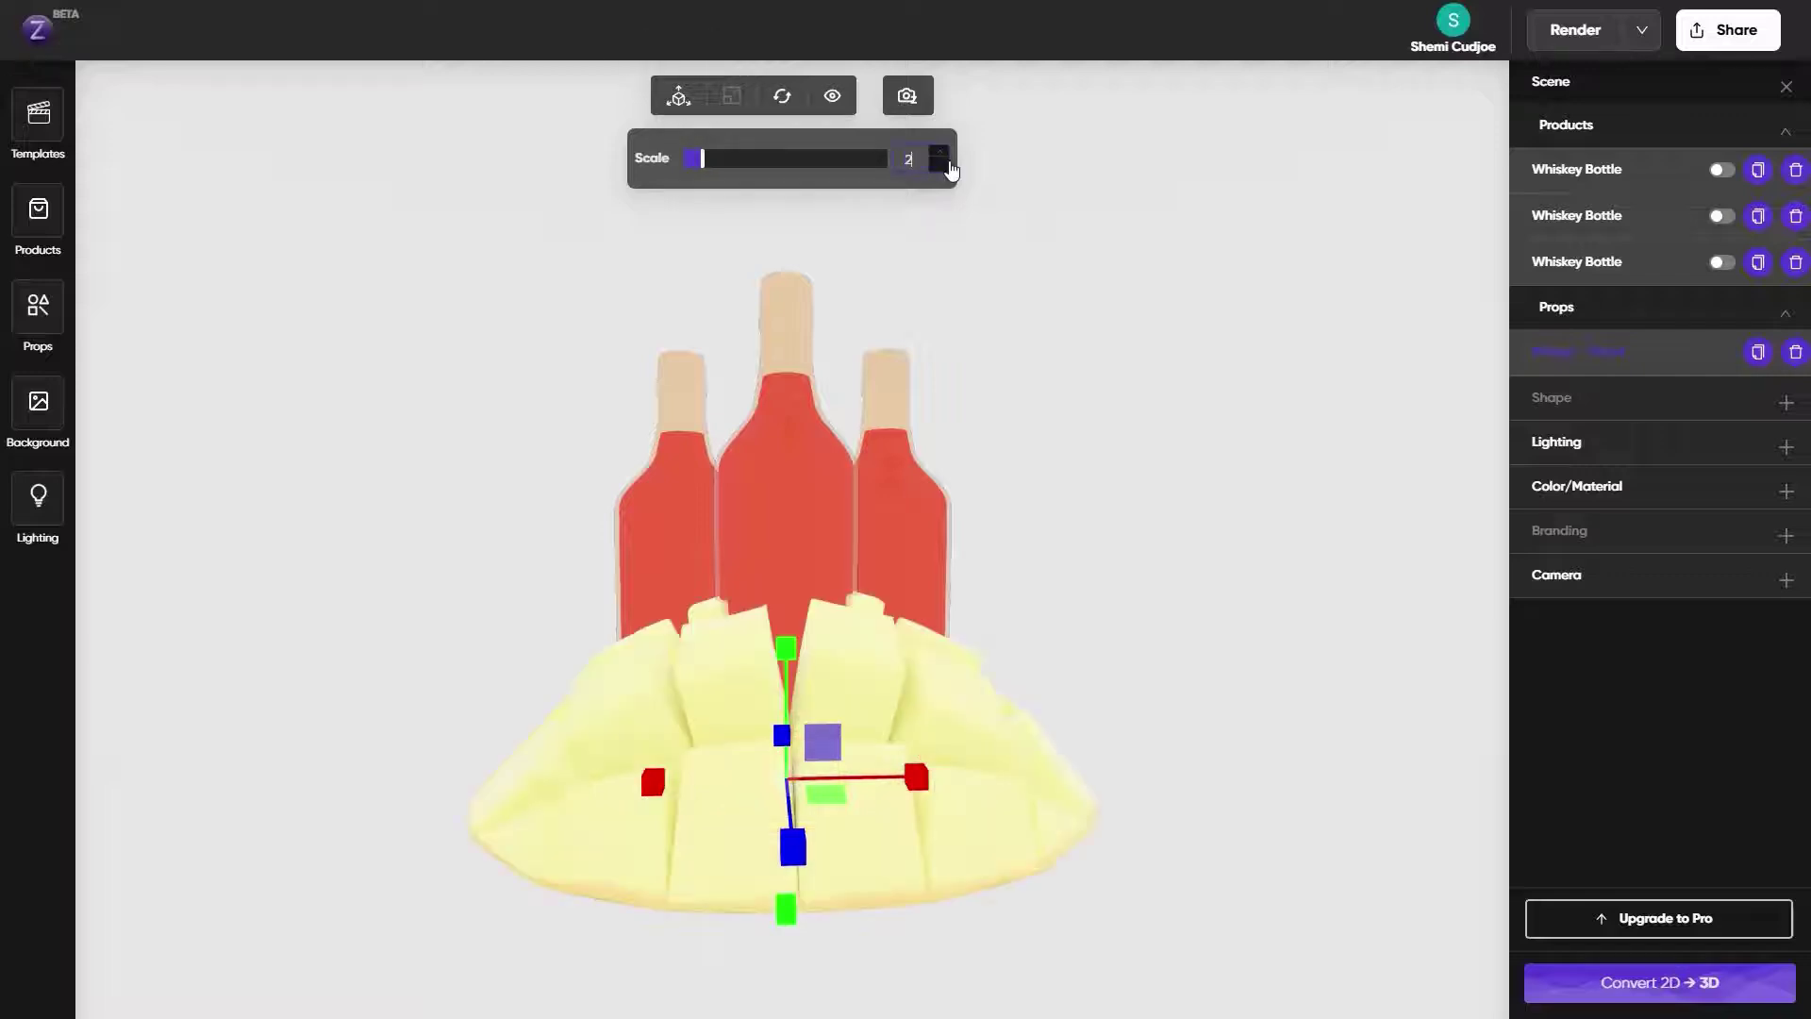
key(BackSpace)
text(01.5)
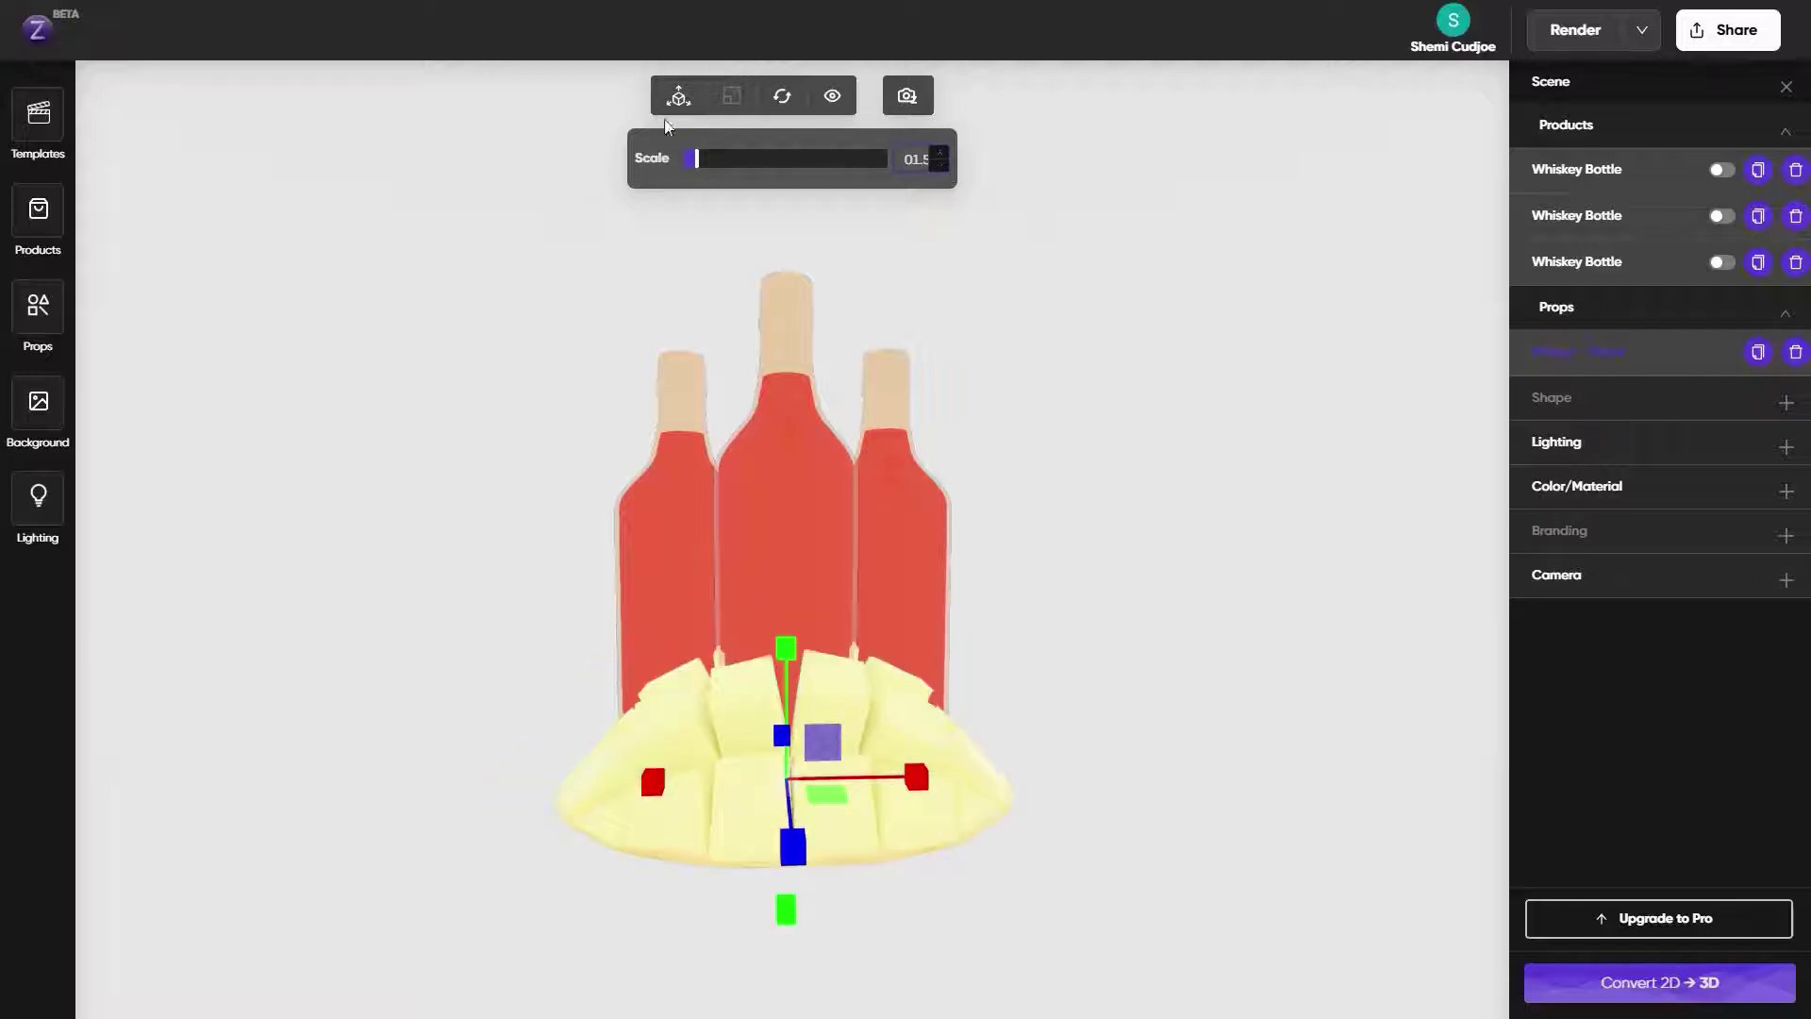
Move the sliced mango back behind the bottles and sideways so it sticks out beside the left bottle
click(678, 96)
drag(808, 829, 794, 740)
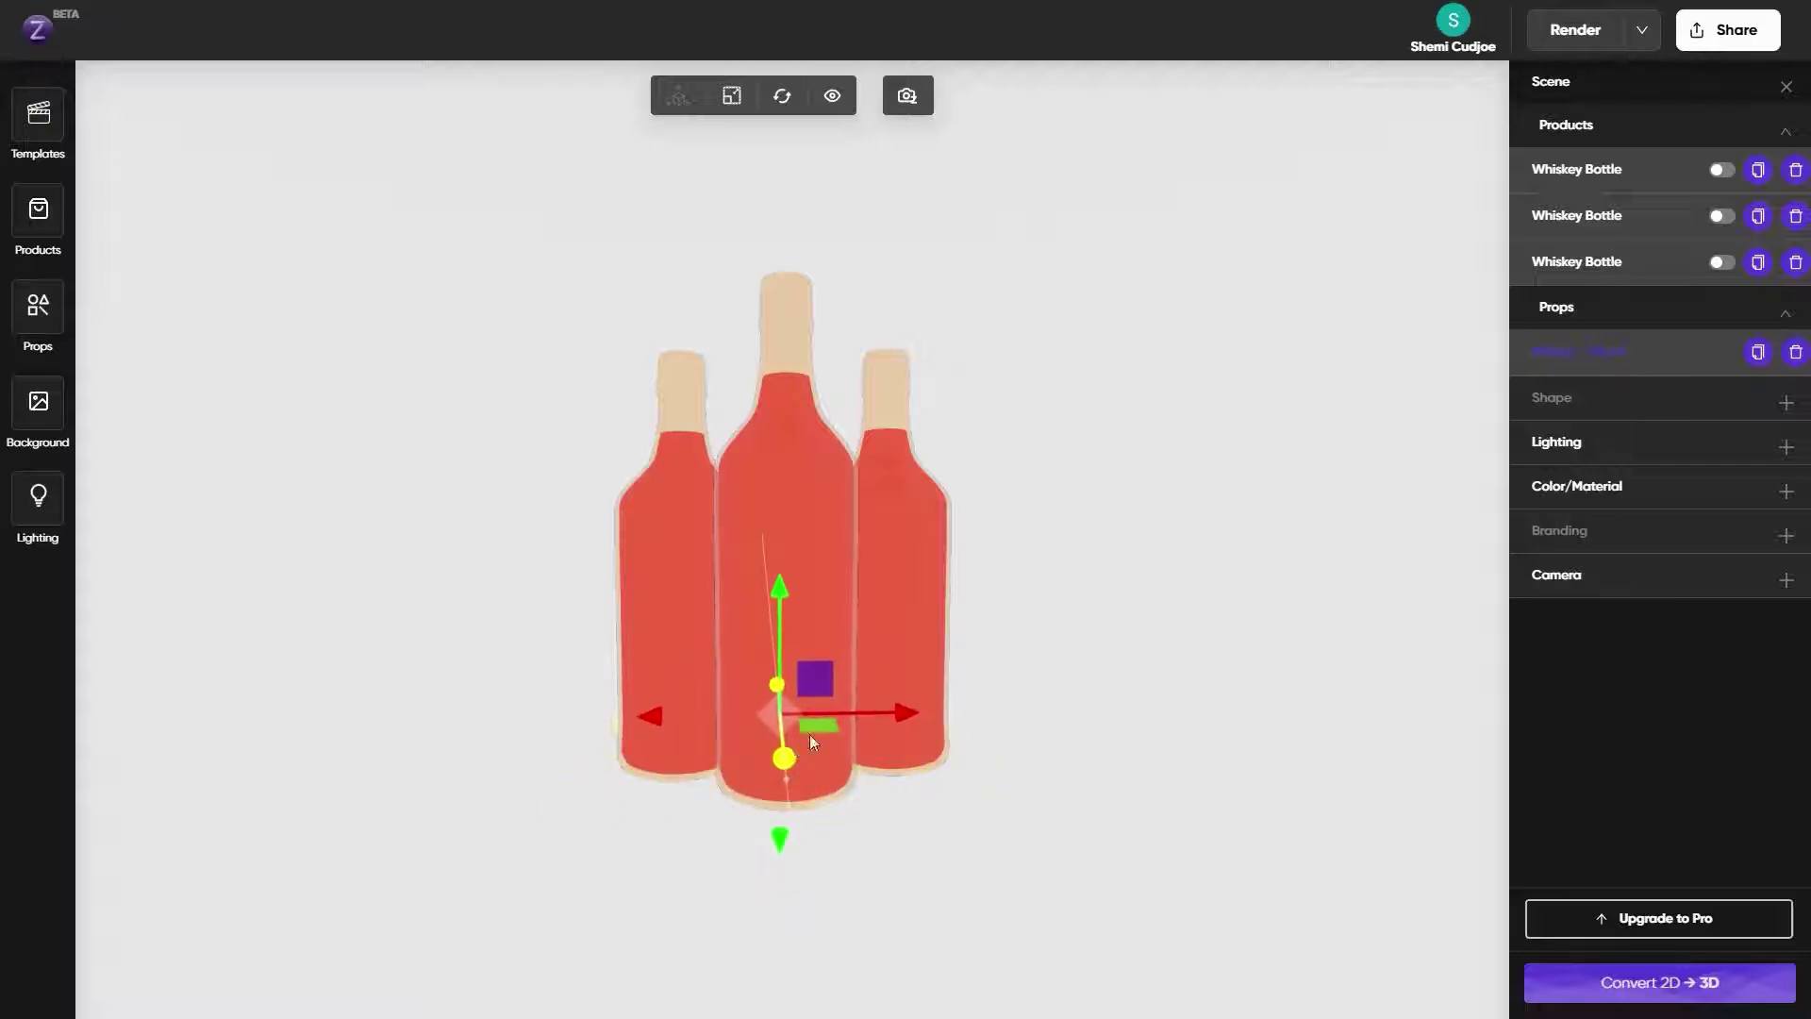
drag(907, 710, 779, 707)
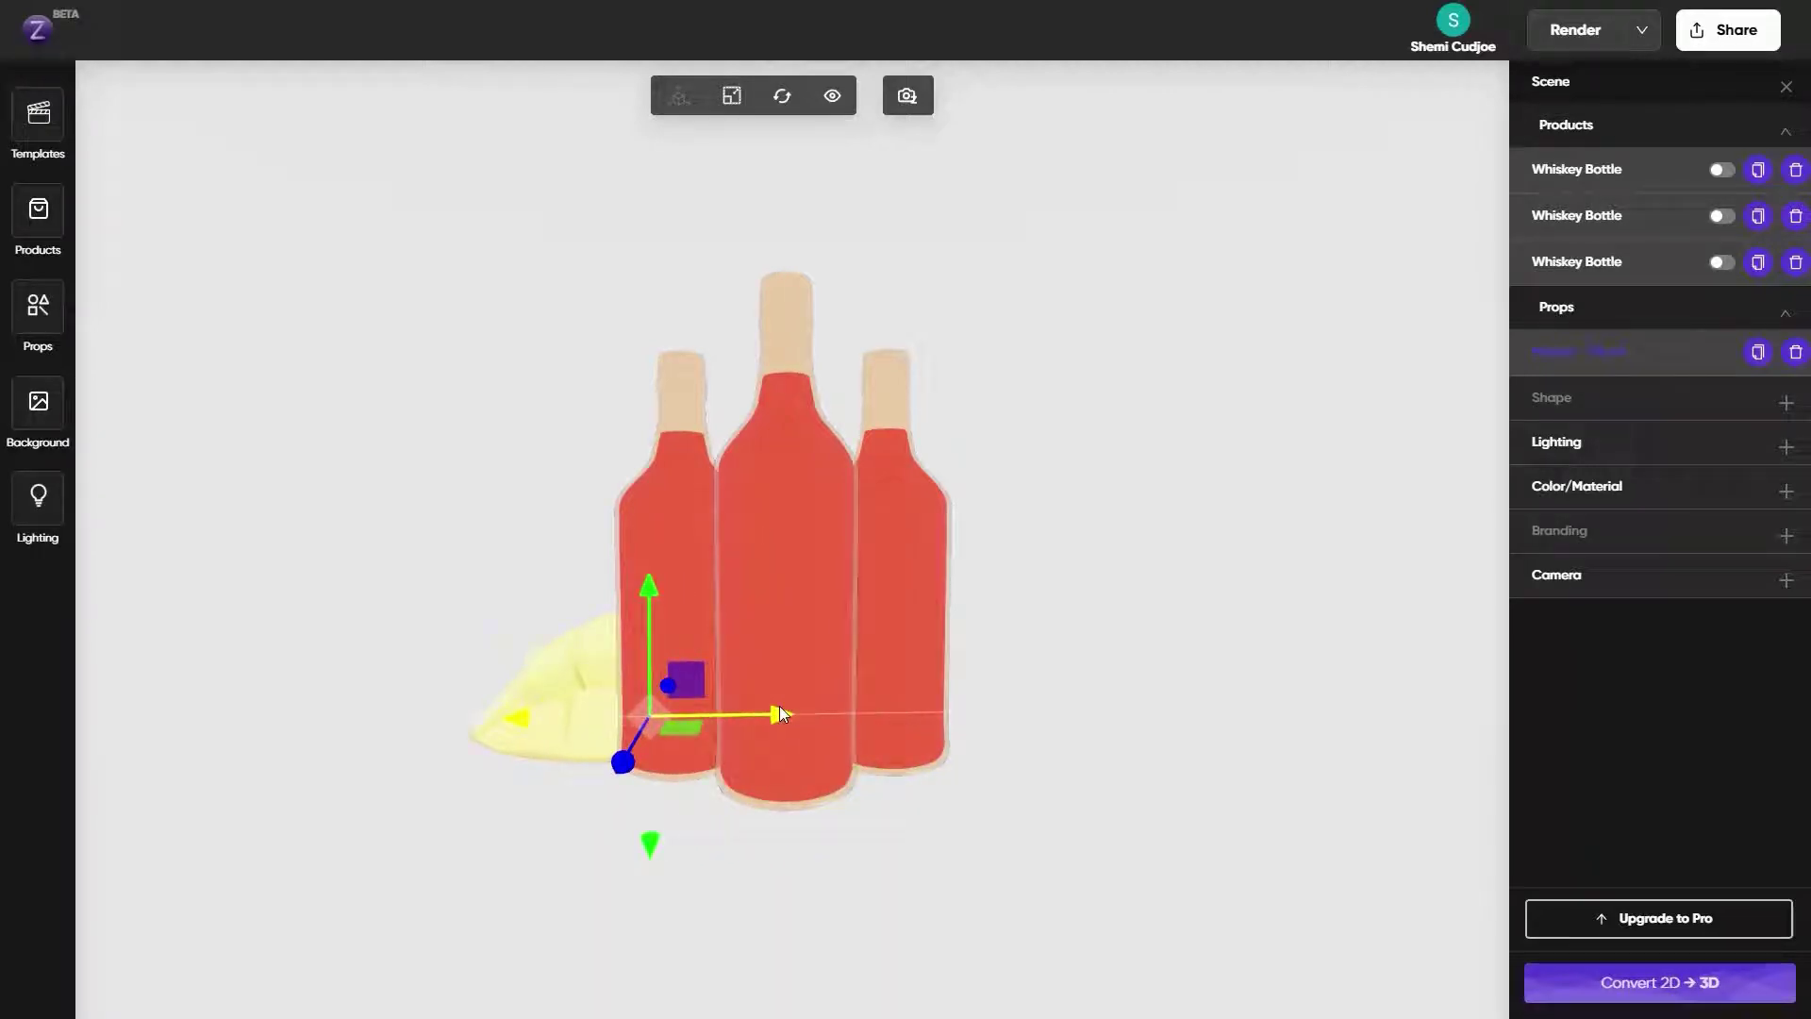
drag(623, 765, 632, 744)
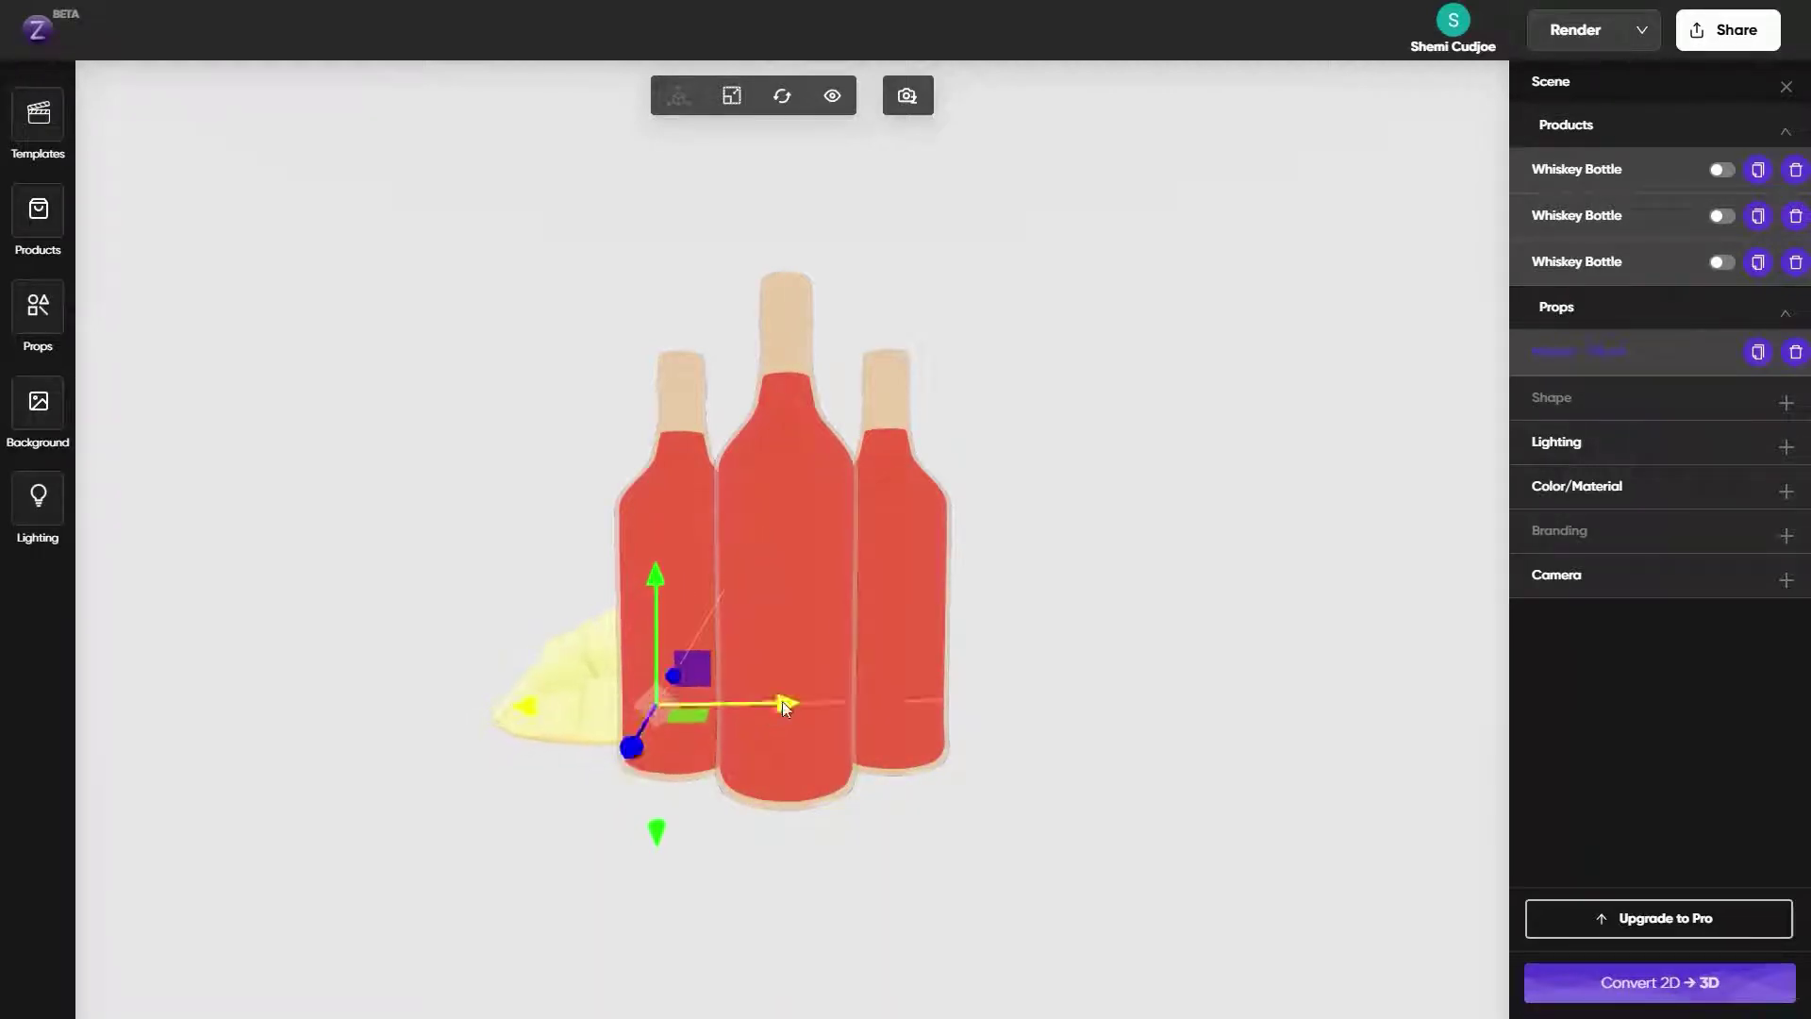
drag(784, 703, 767, 704)
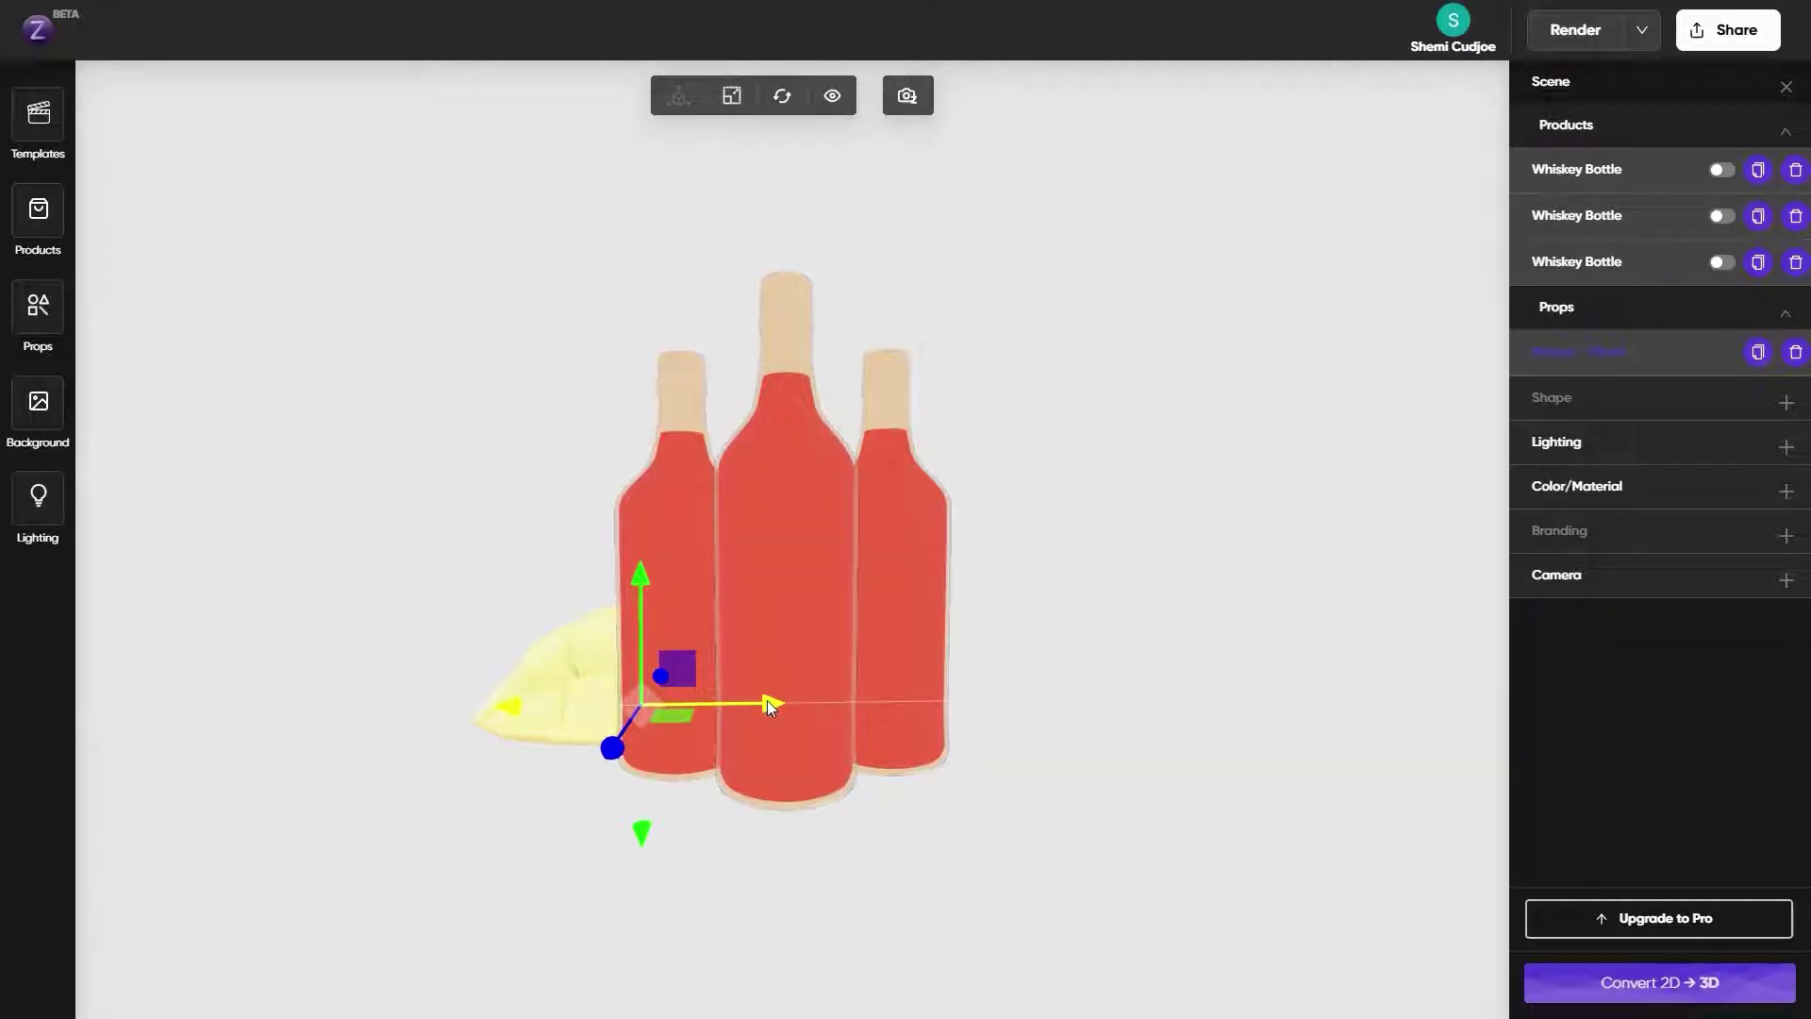
Scale the sliced mango down and shift it slightly farther out from behind the left bottle
click(742, 98)
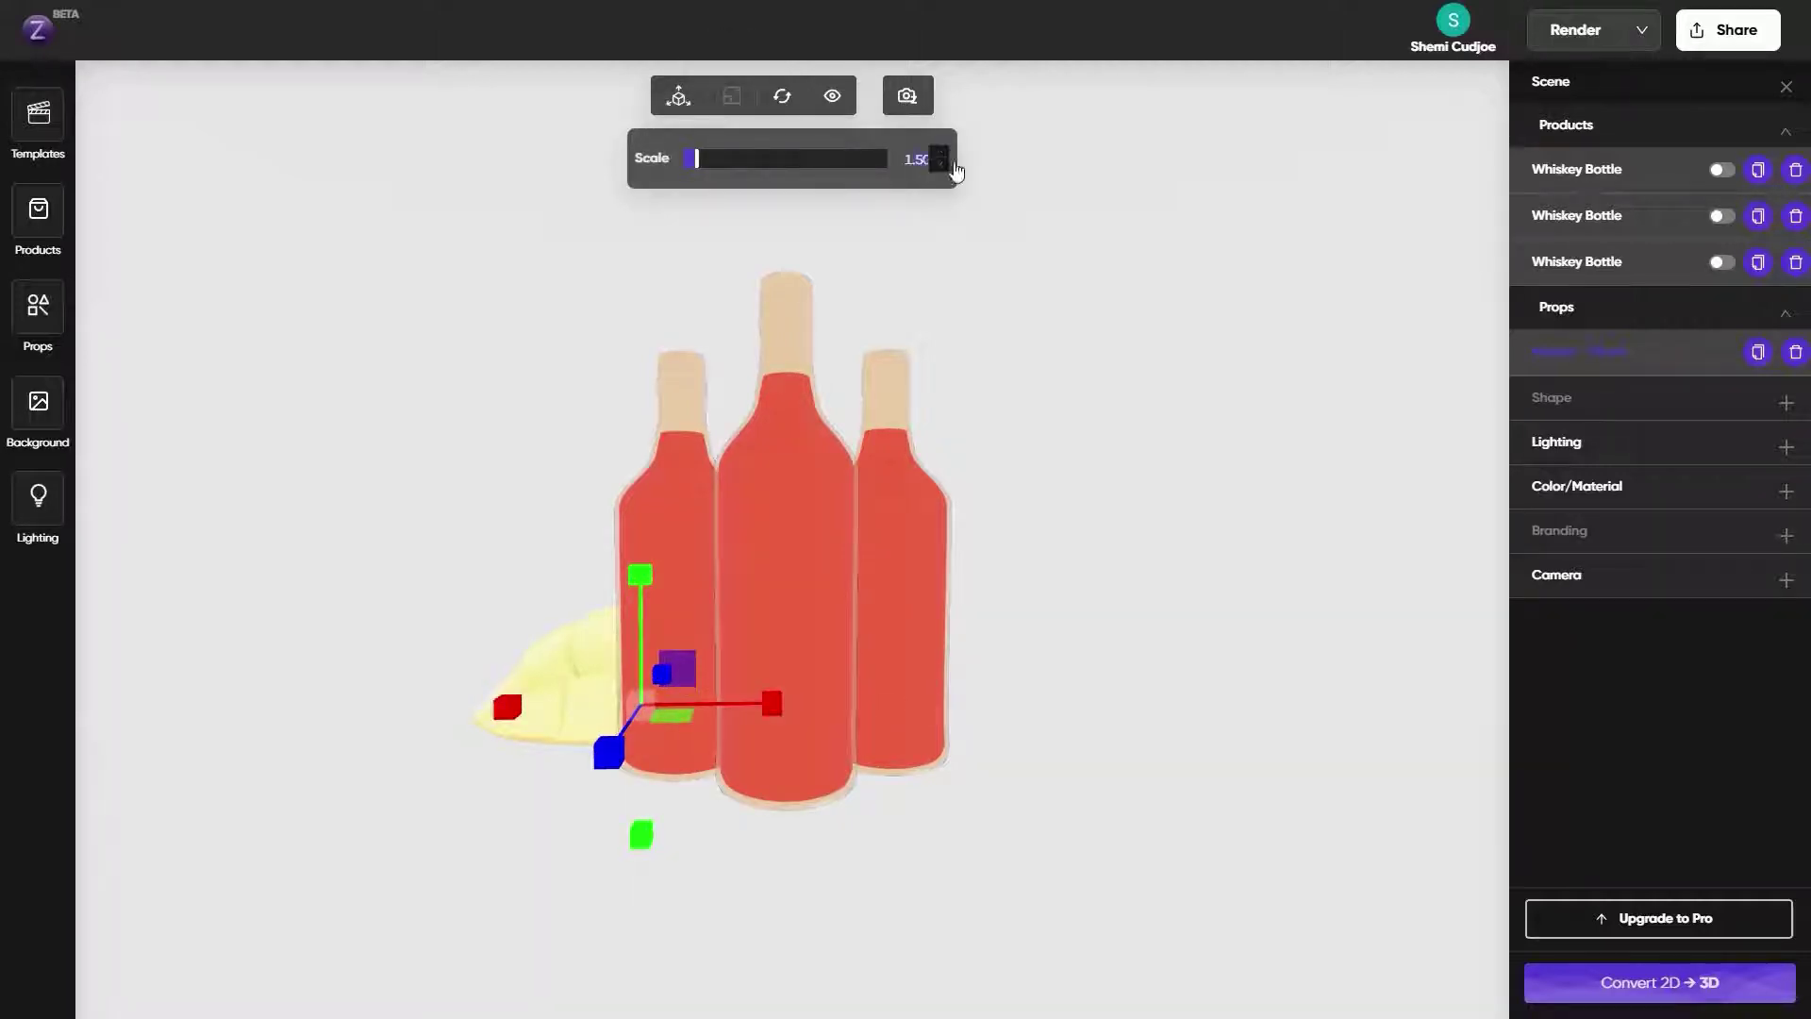
click(678, 95)
drag(773, 703, 749, 702)
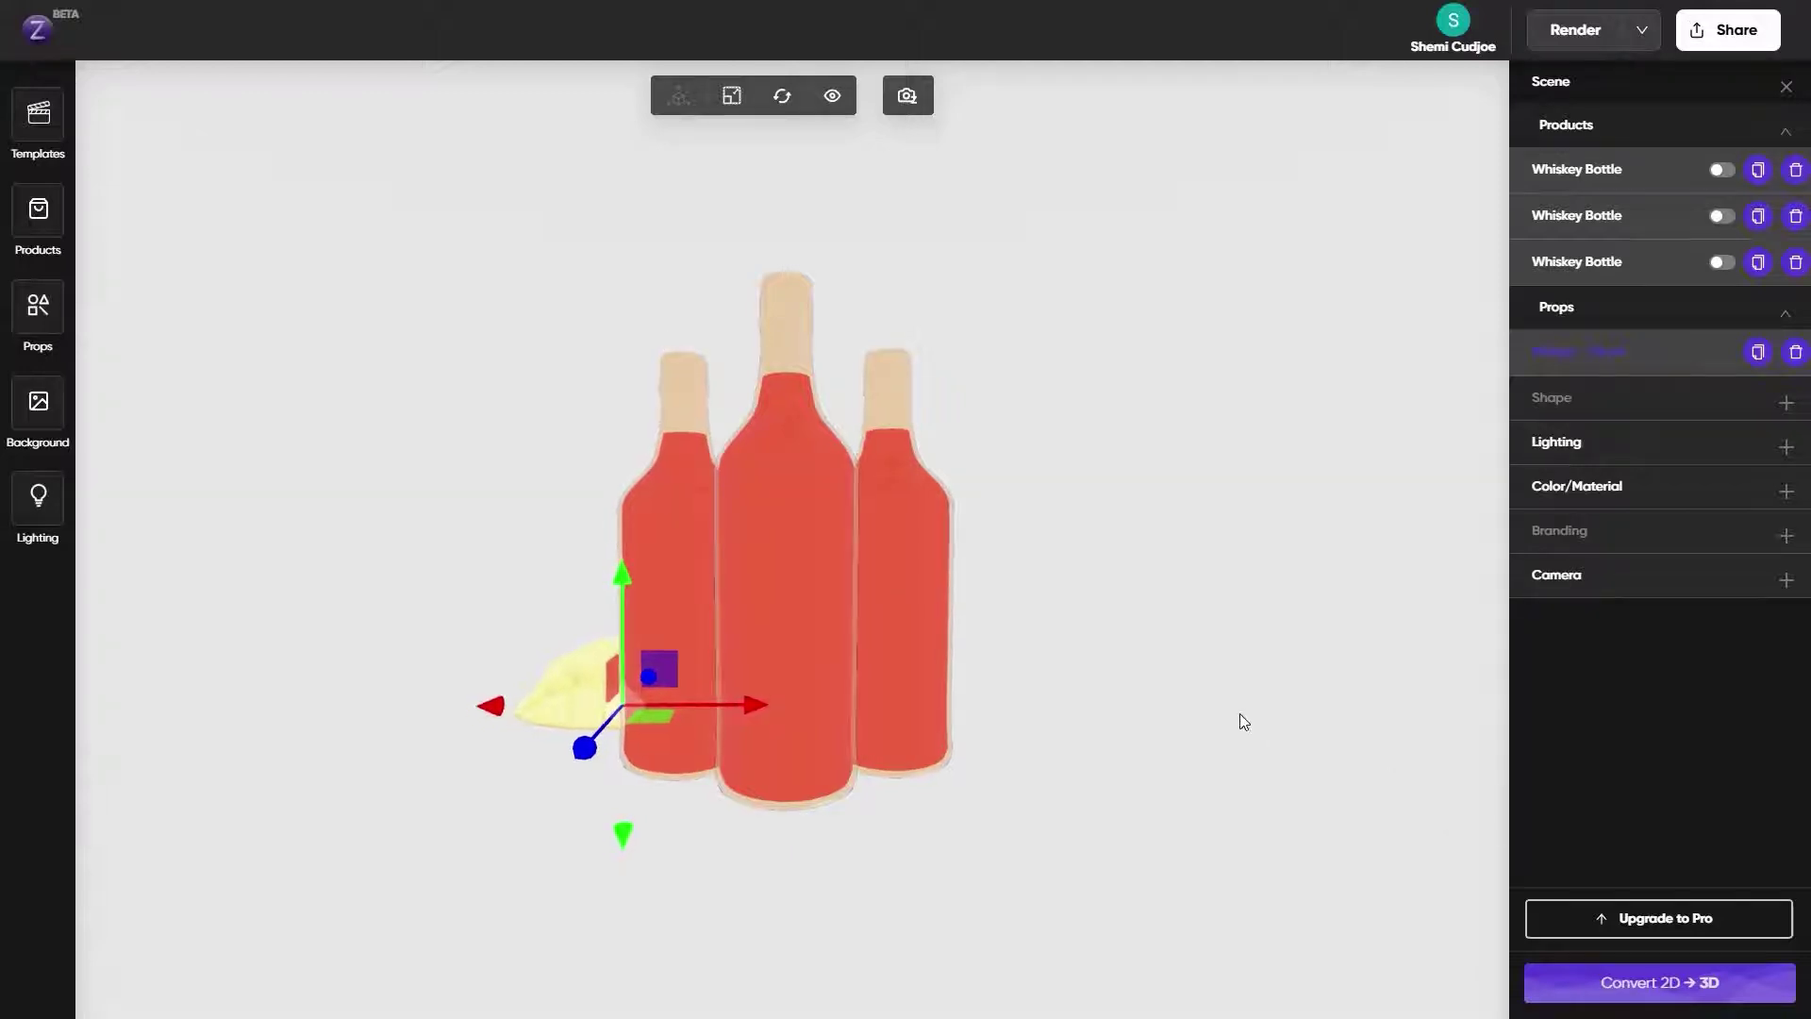
Browse through the props library and add the Drape prop to the scene
click(36, 316)
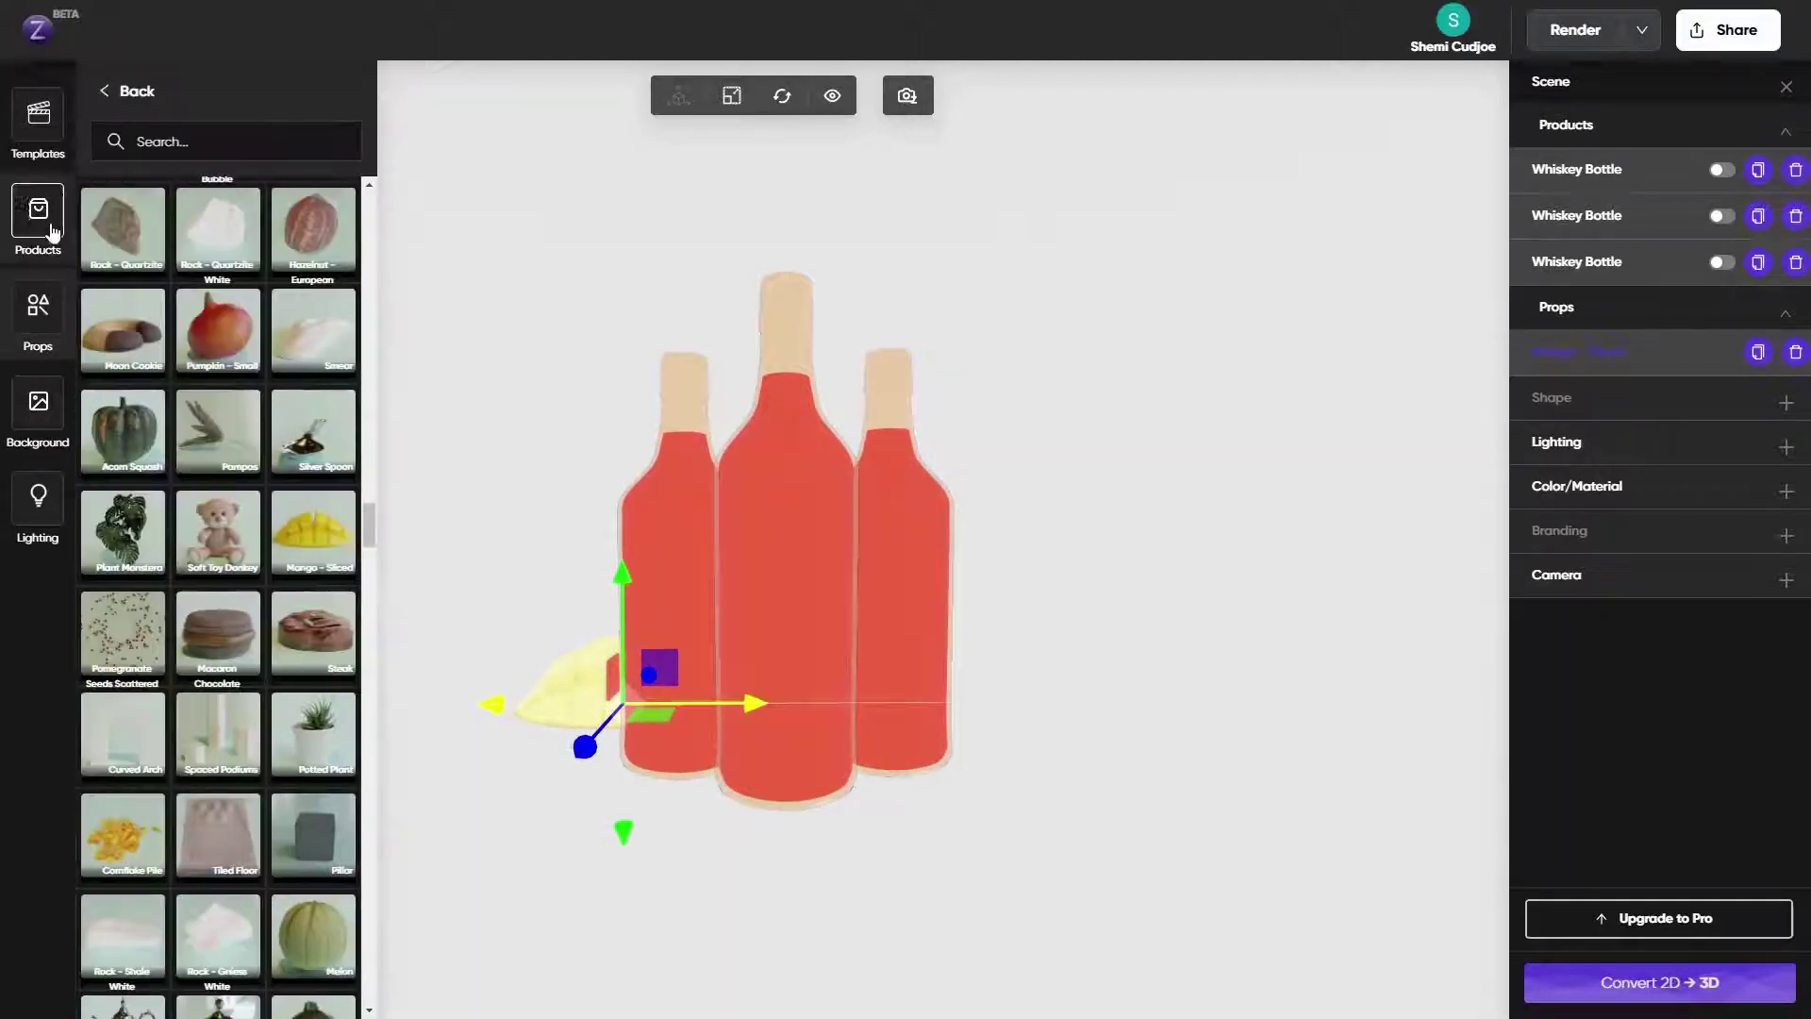
scroll(208, 612, down, 5)
scroll(208, 612, down, 3)
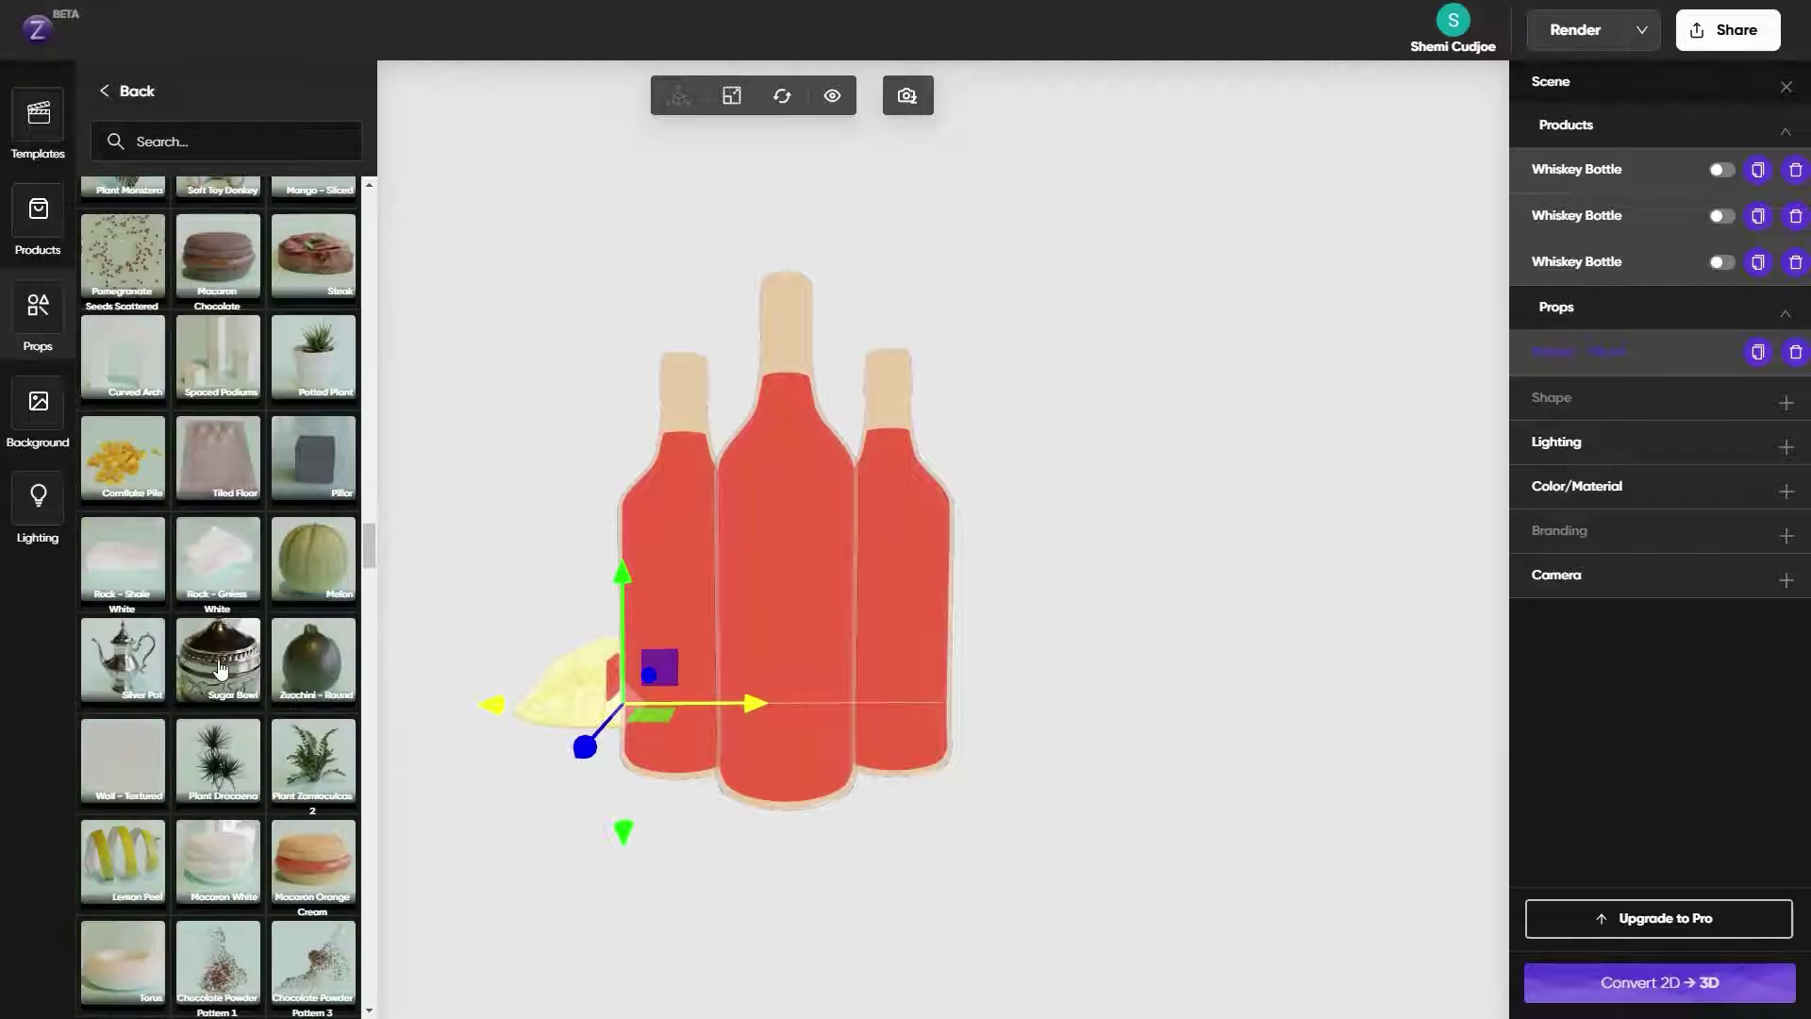
scroll(218, 668, down, 10)
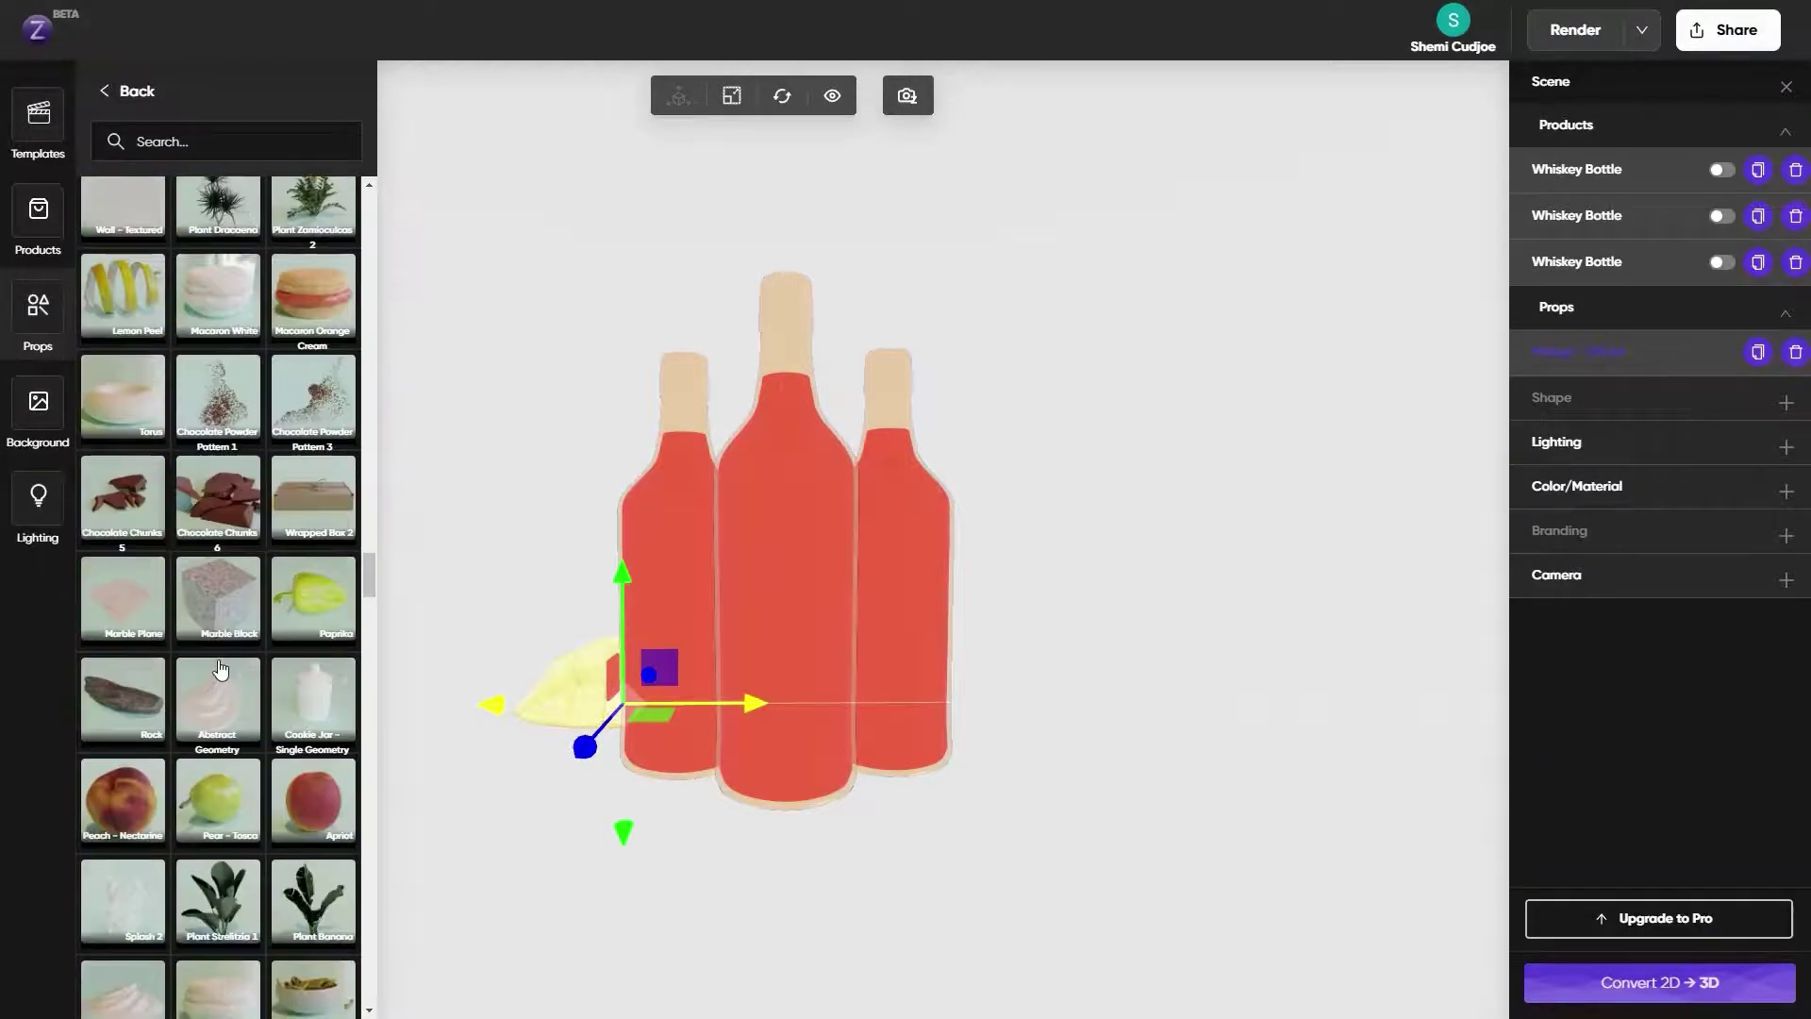
scroll(201, 733, down, 10)
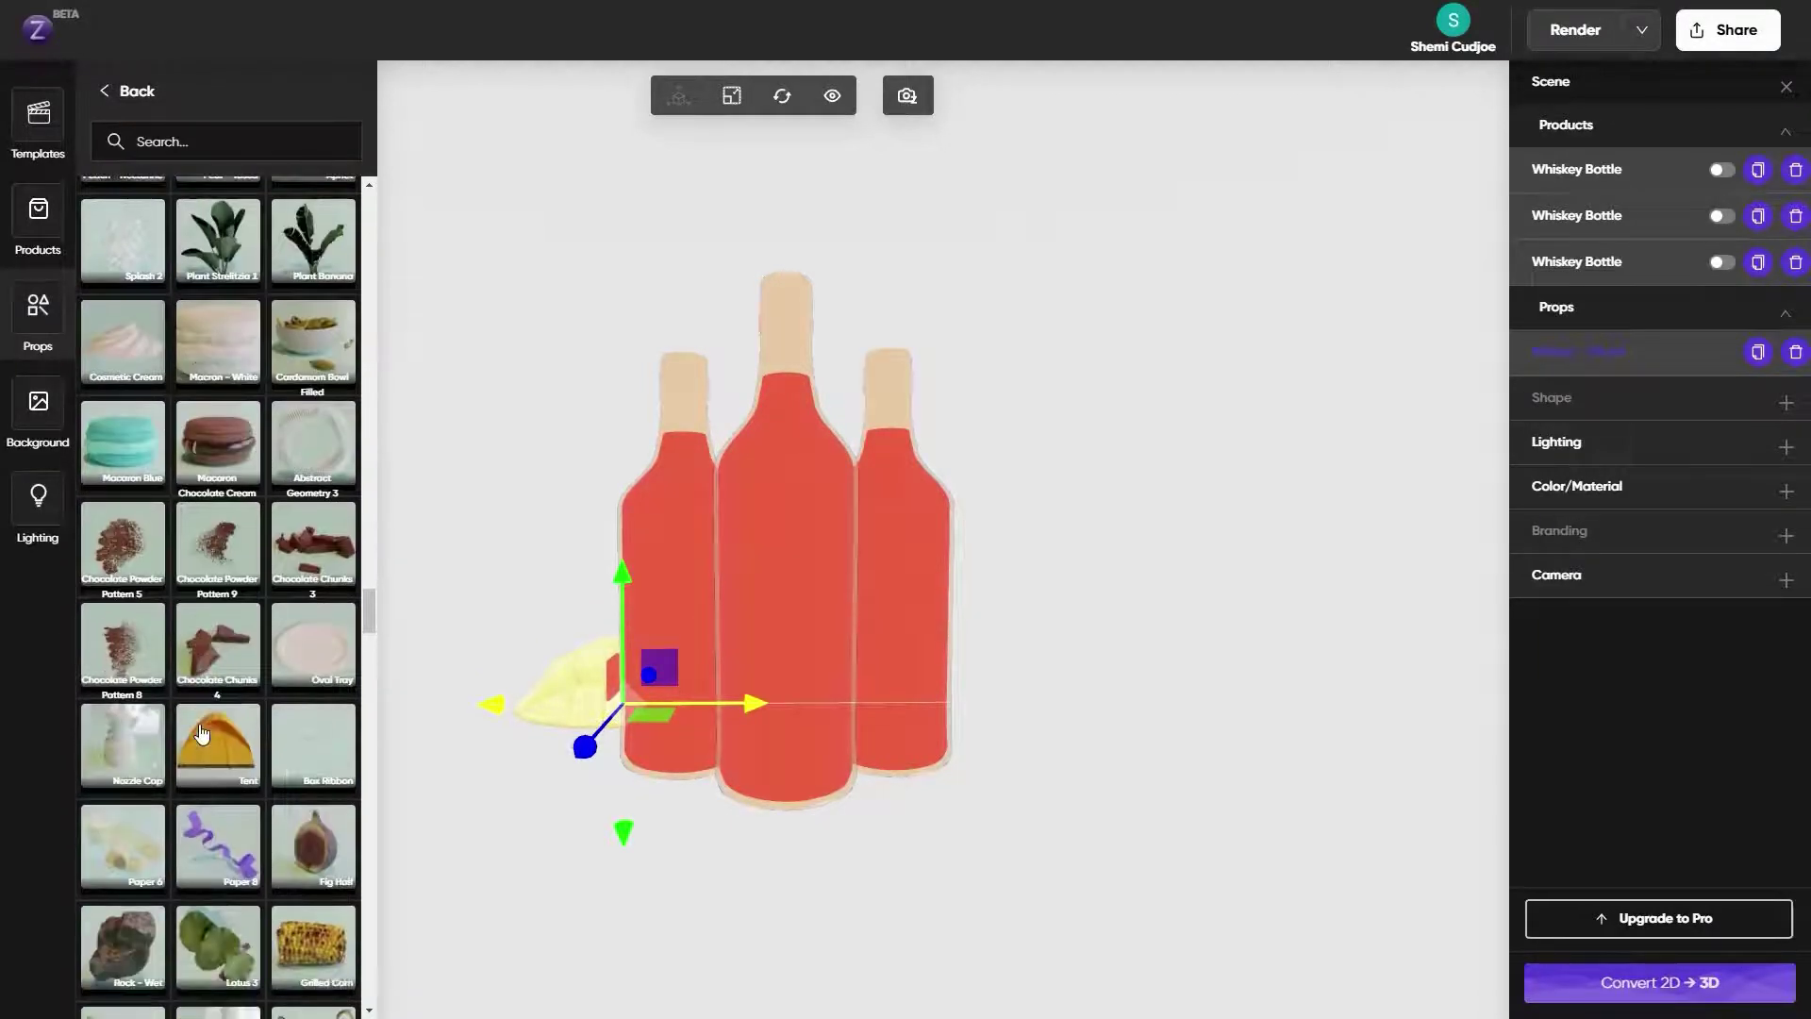
scroll(211, 733, down, 4)
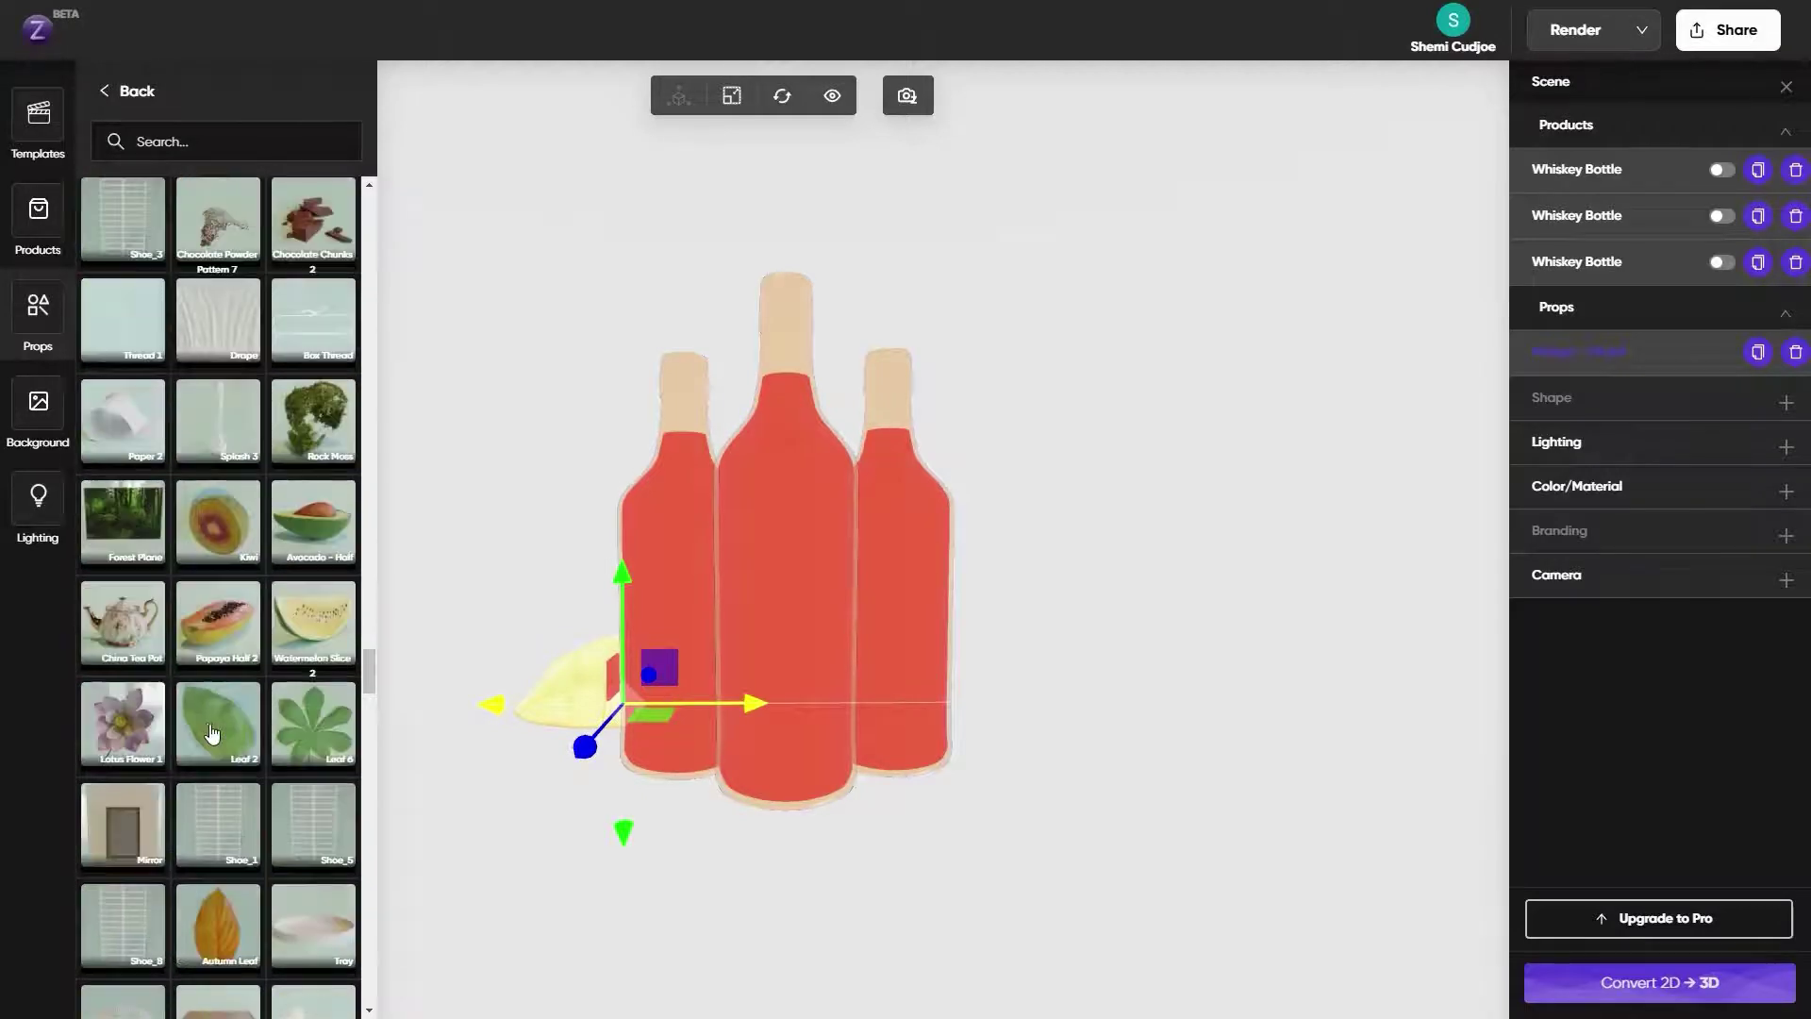
scroll(211, 733, down, 3)
scroll(212, 733, down, 3)
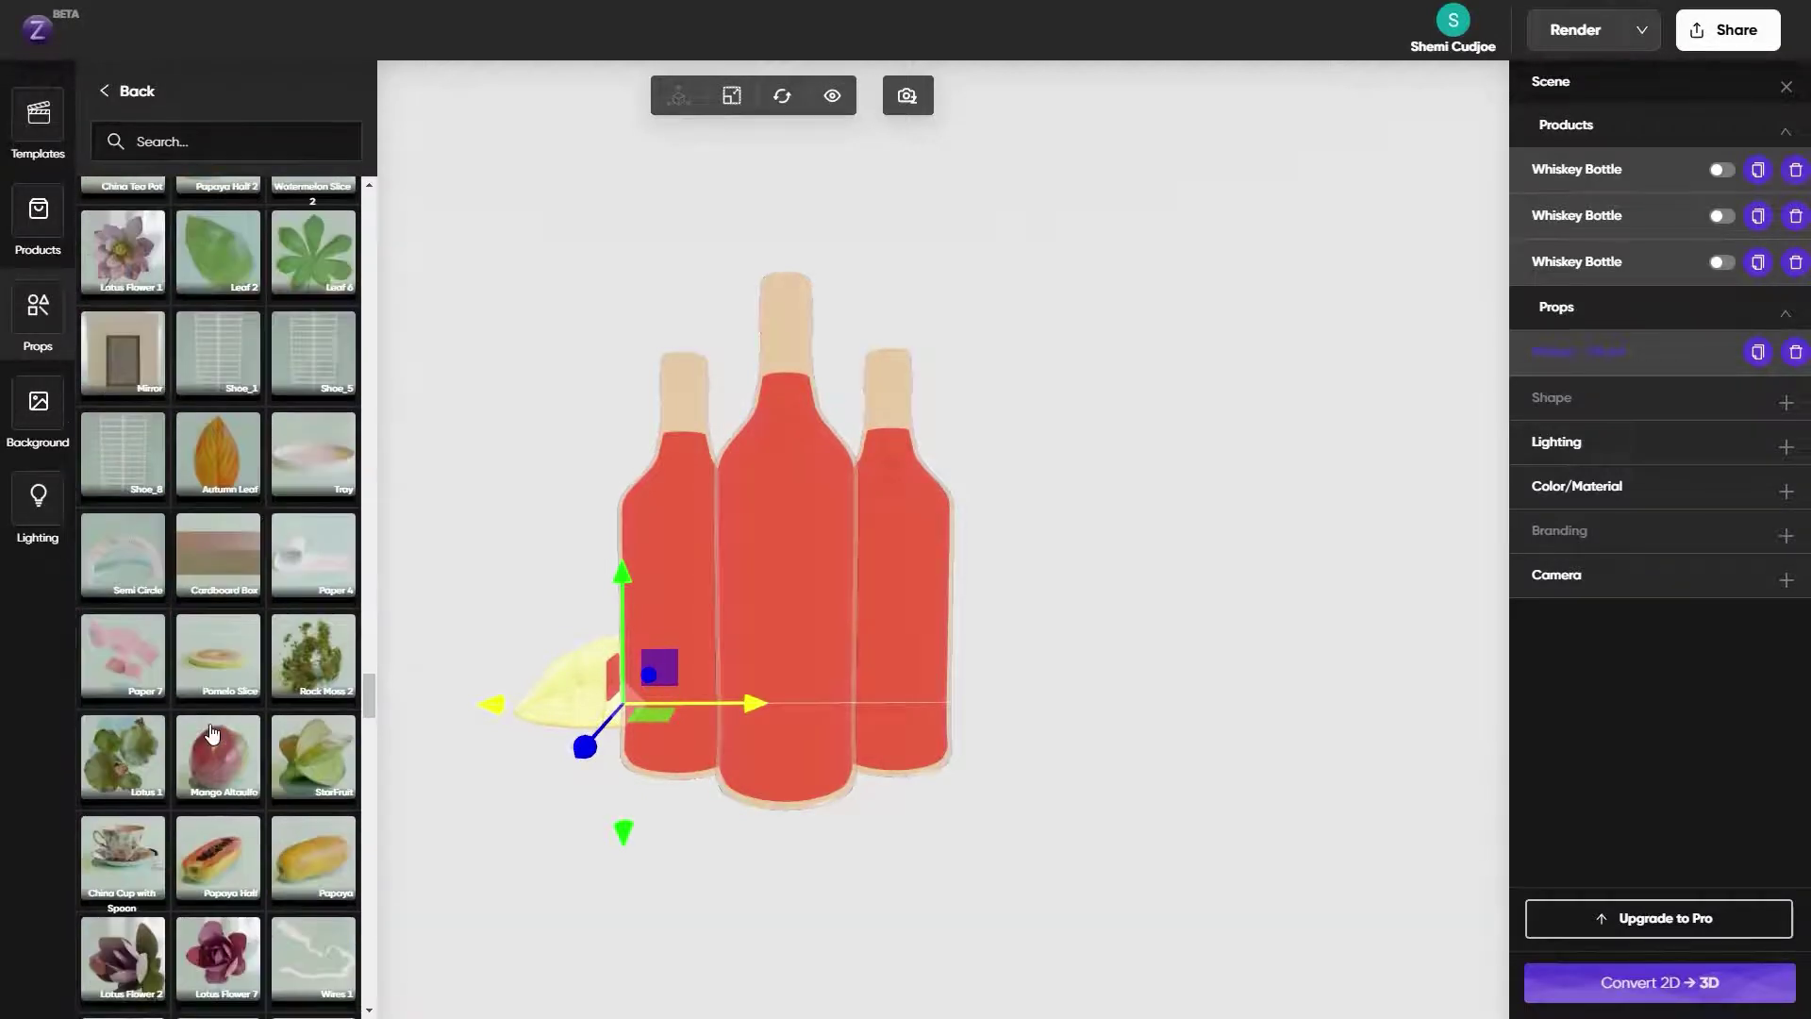
scroll(145, 690, down, 3)
scroll(144, 690, down, 10)
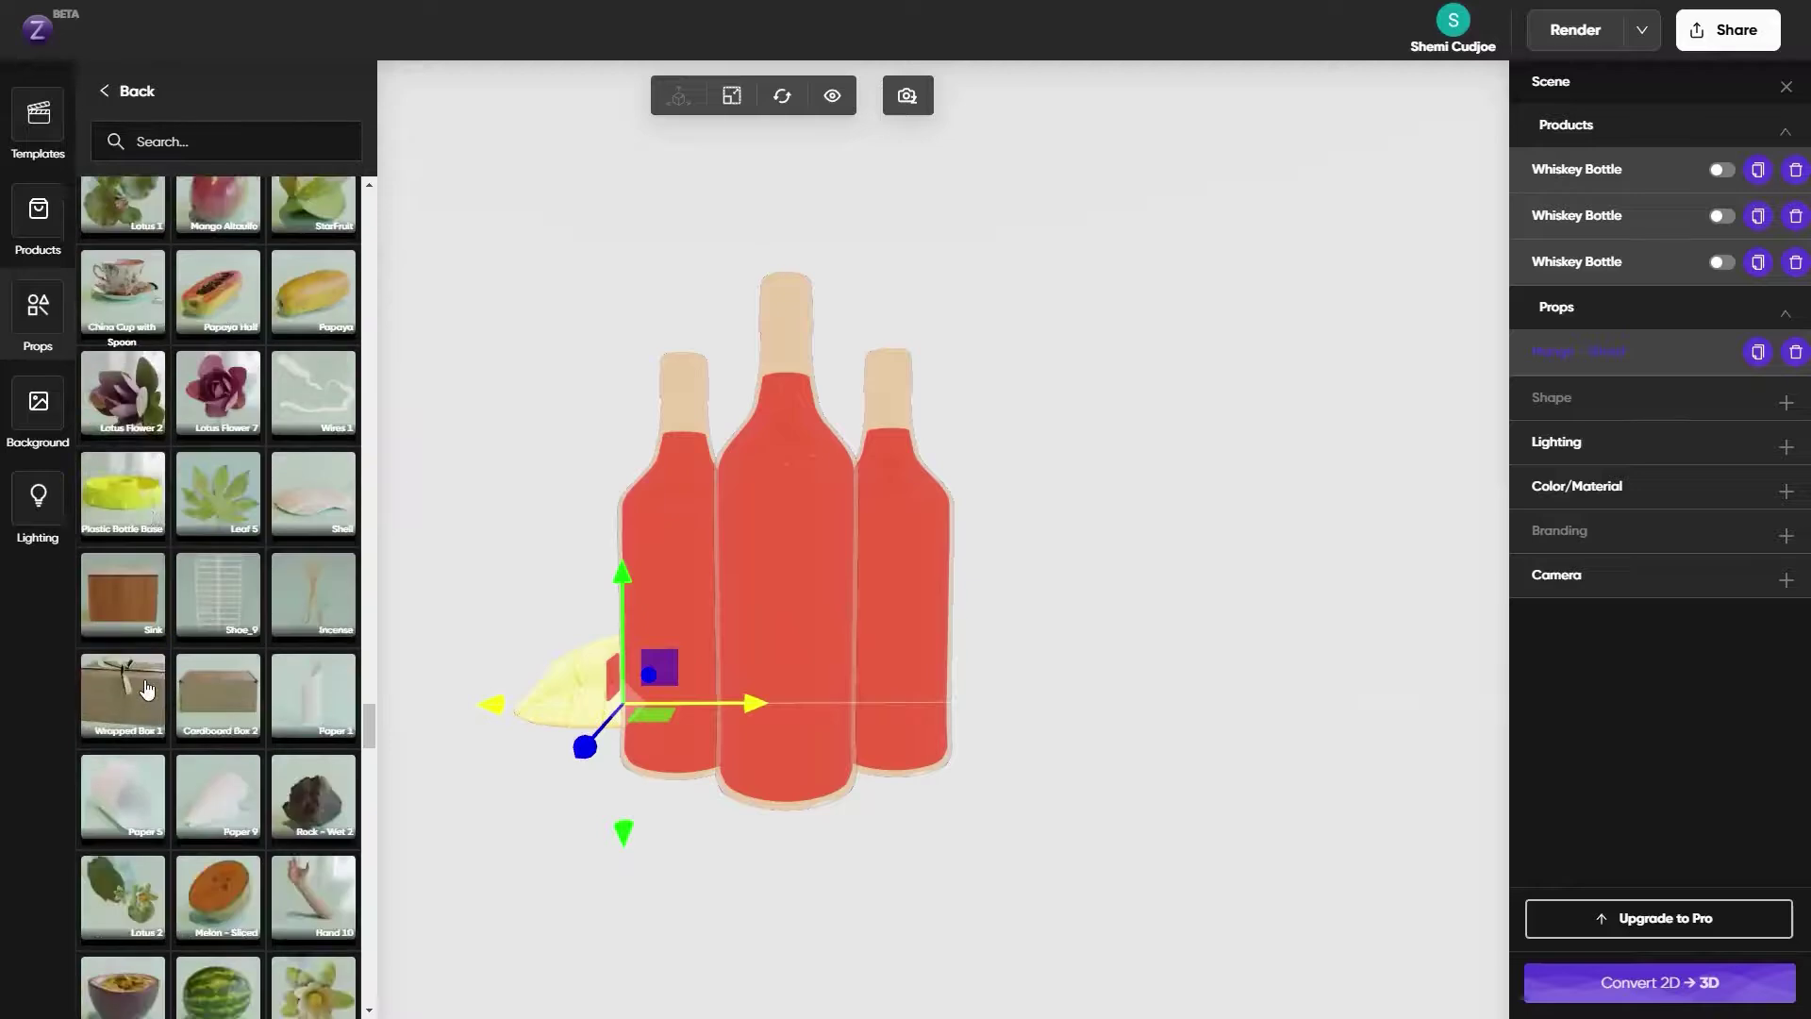
scroll(146, 689, down, 15)
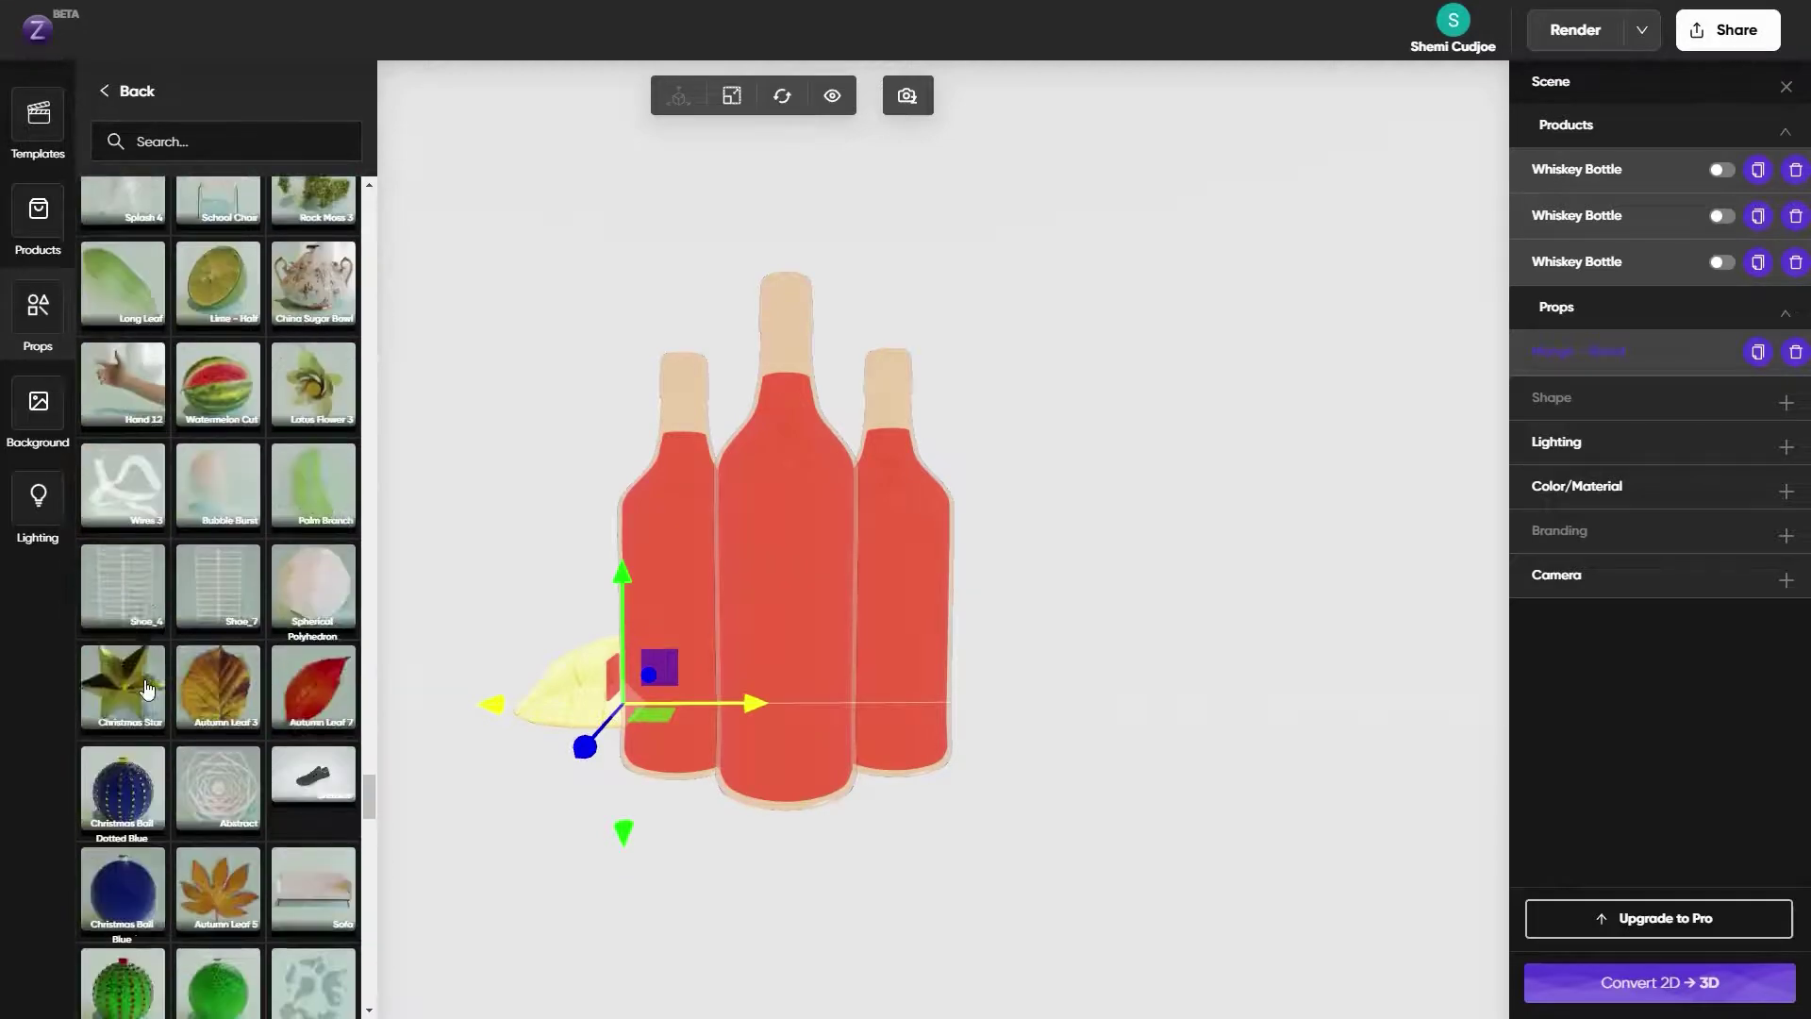
scroll(146, 690, down, 7)
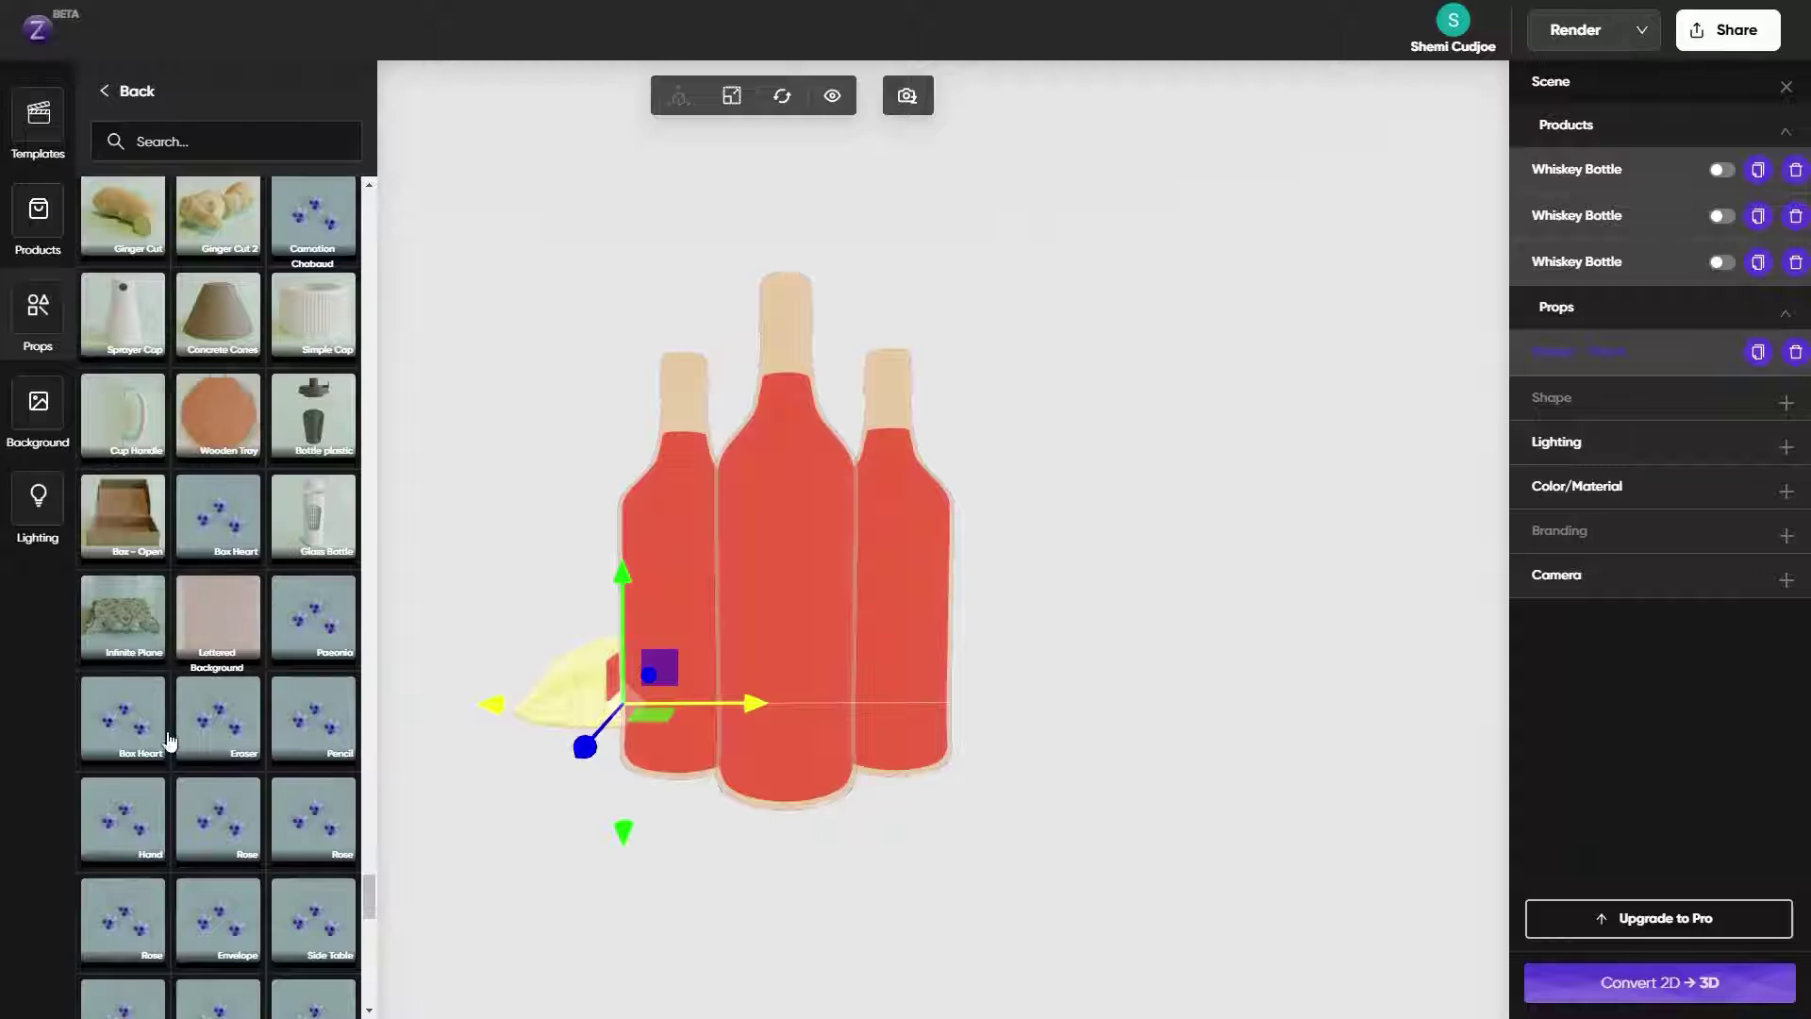
scroll(169, 740, down, 4)
scroll(170, 735, up, 3)
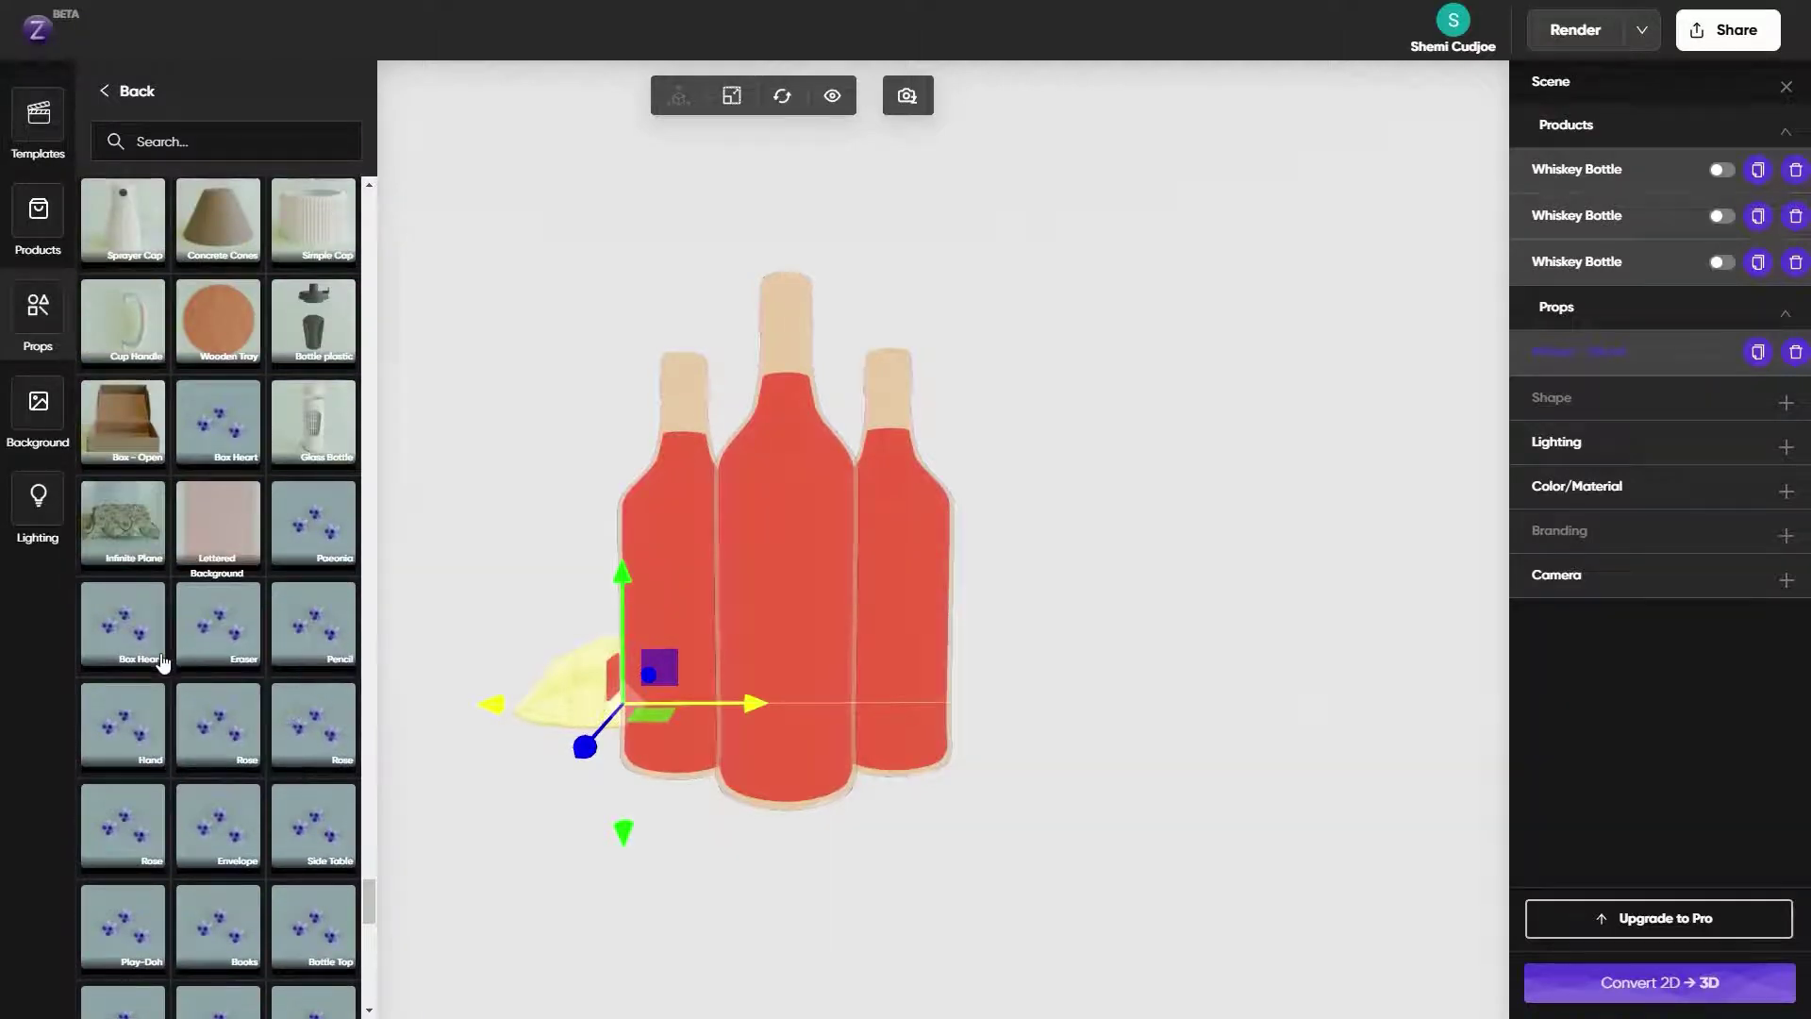
scroll(163, 663, down, 4)
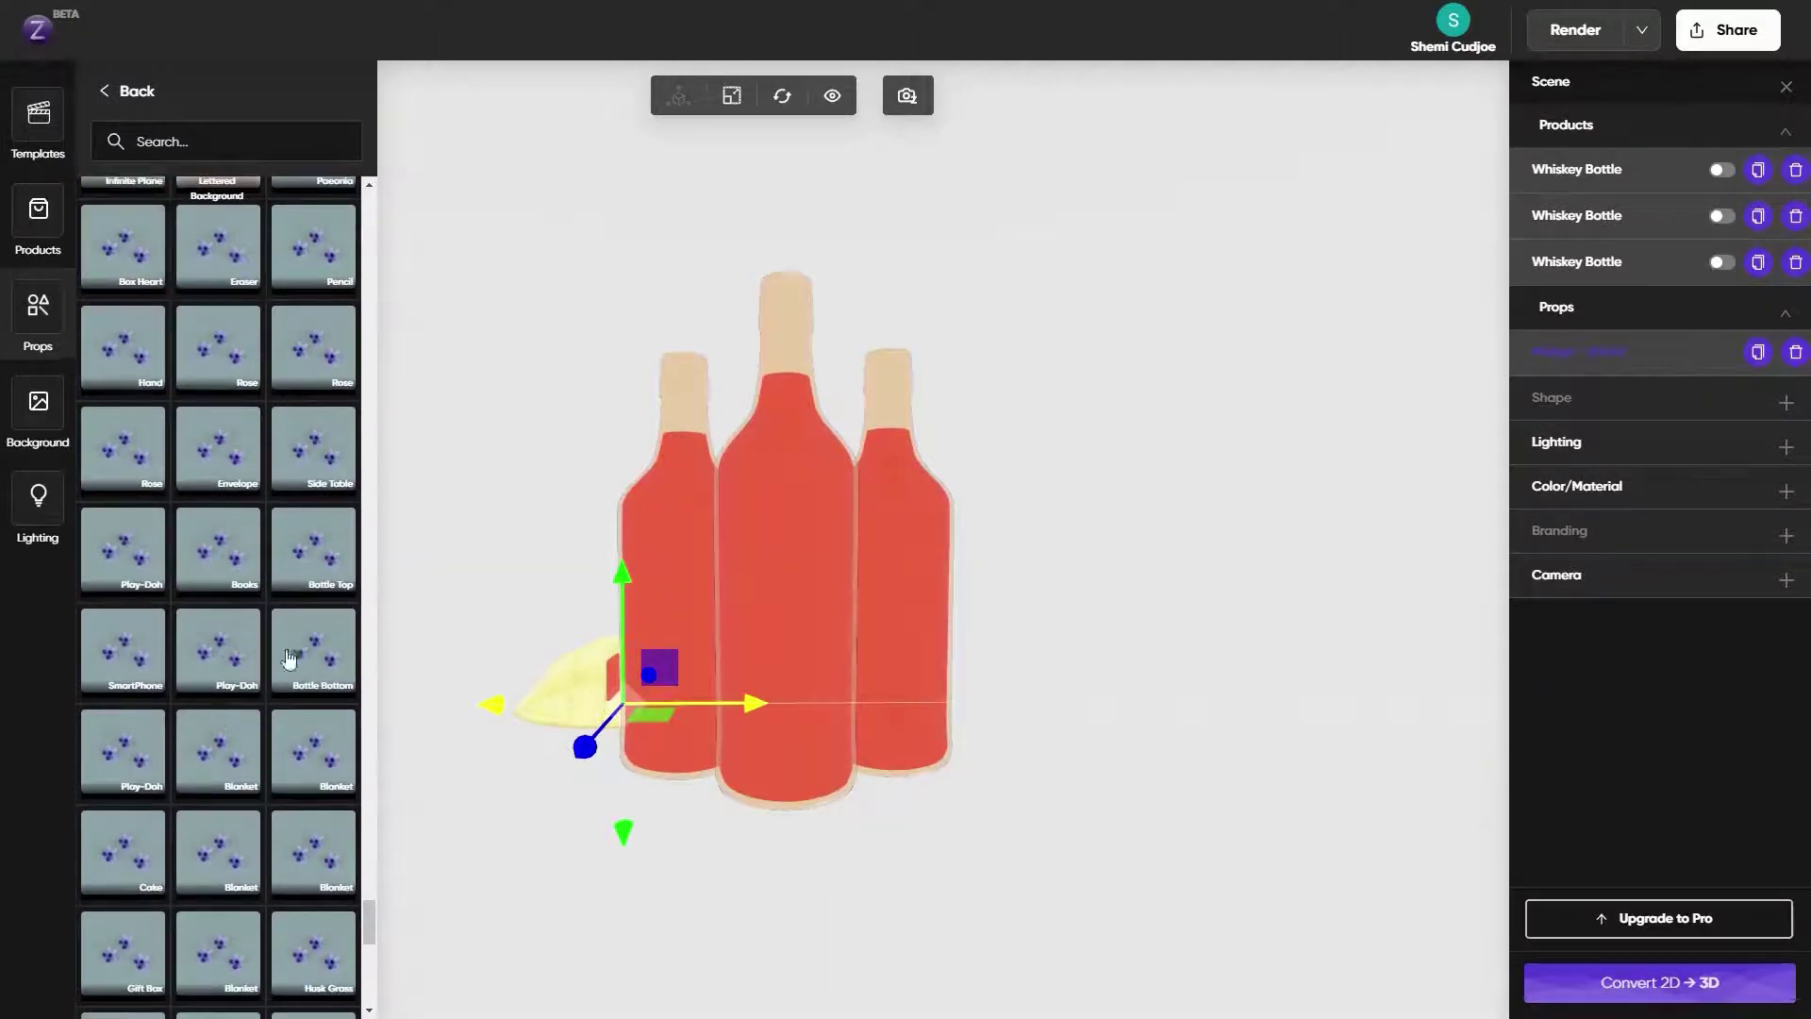
scroll(288, 658, down, 10)
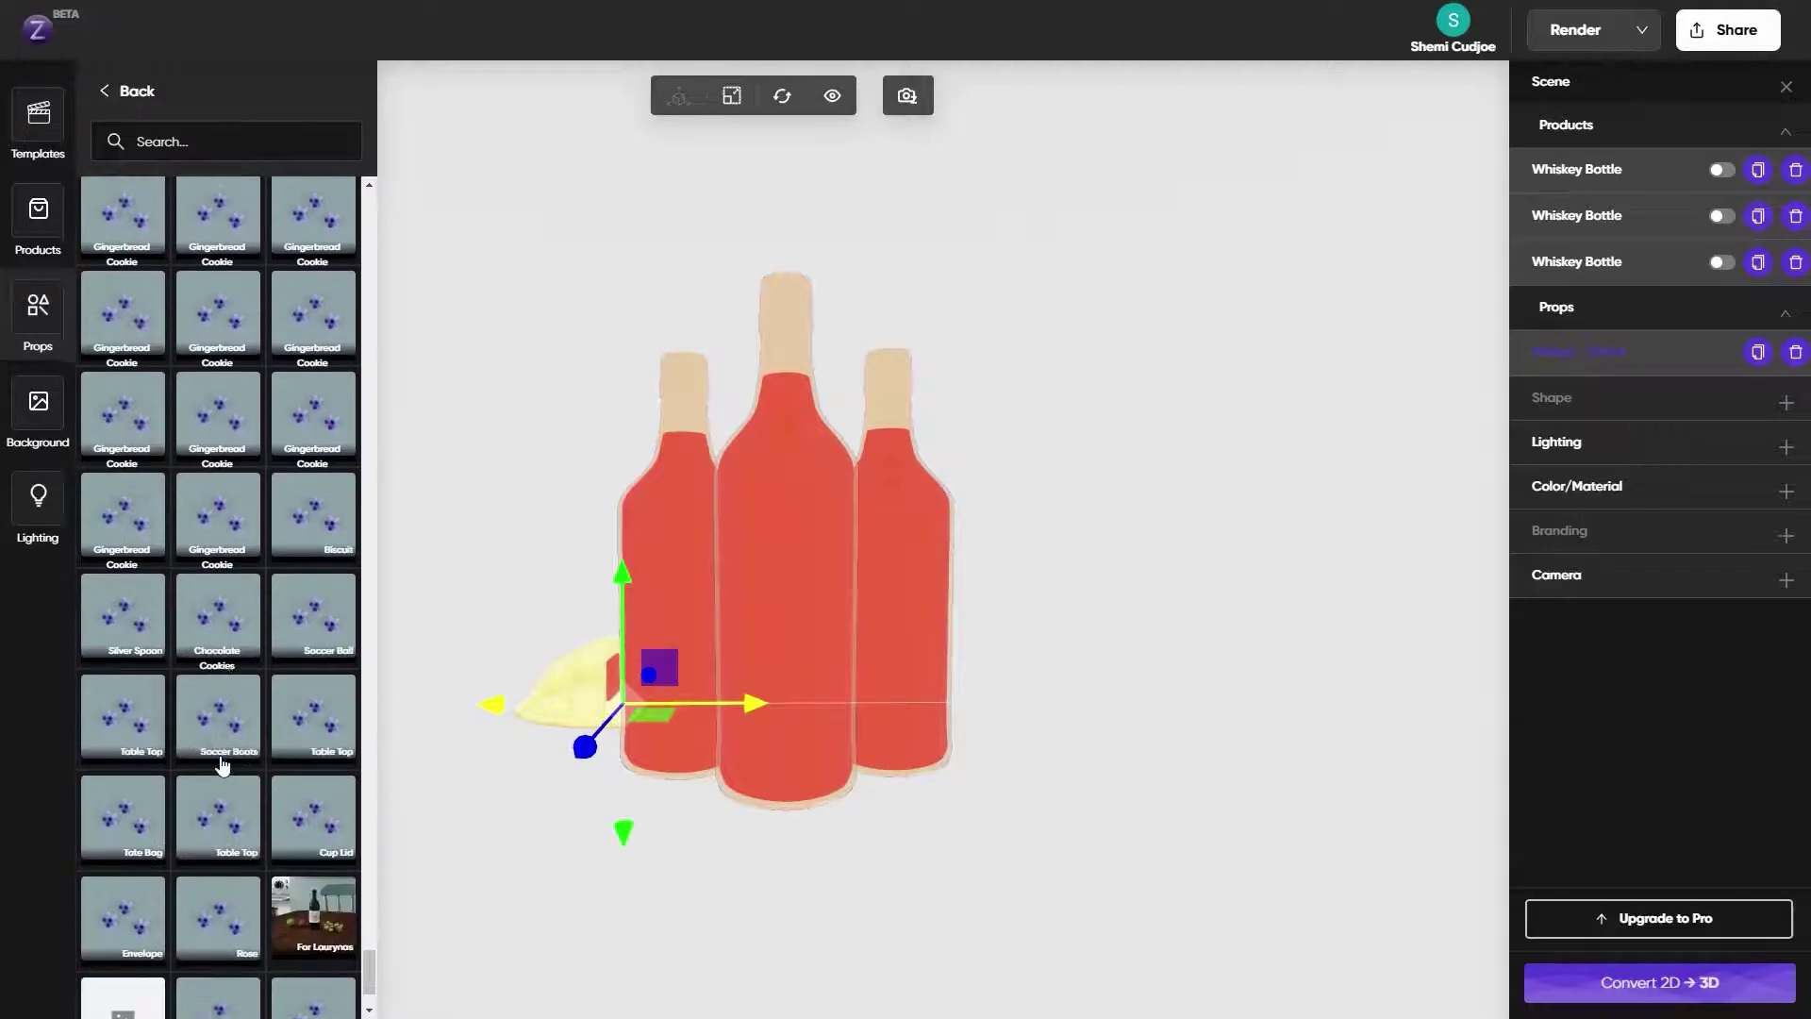
scroll(222, 765, down, 2)
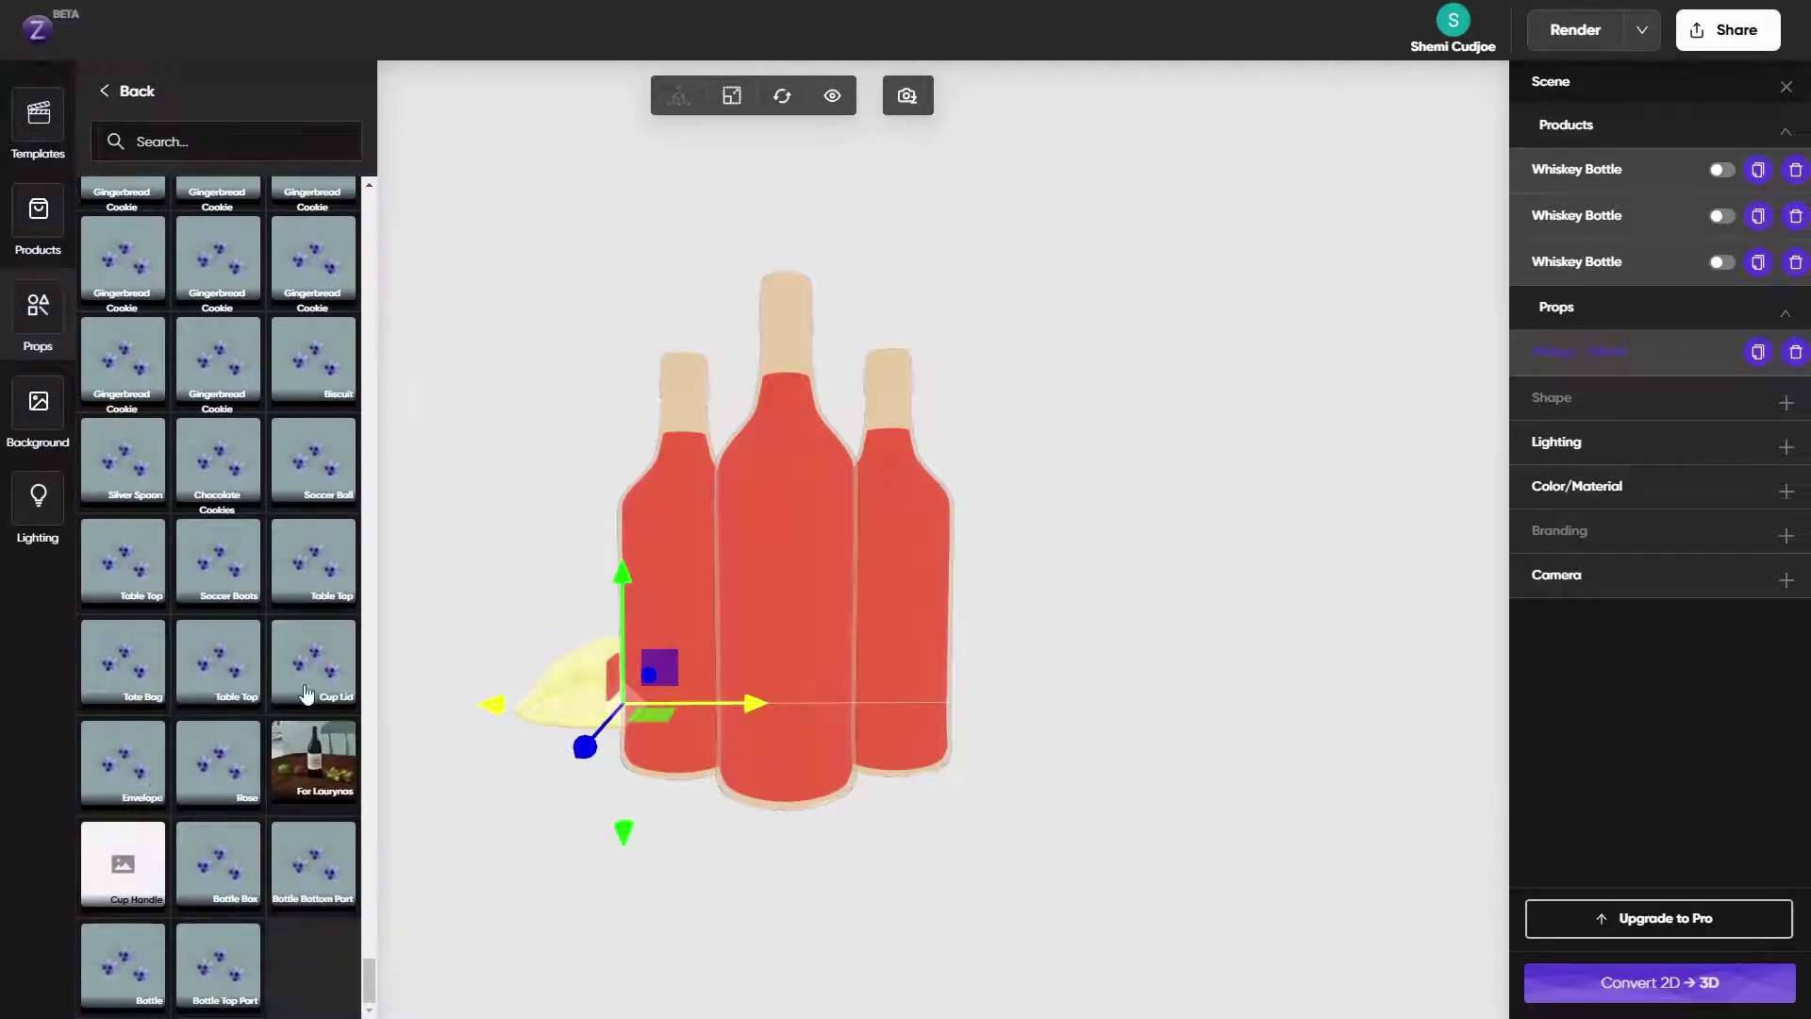
mouse_move(369, 981)
mouse_down()
mouse_move(366, 775)
mouse_move(345, 886)
mouse_move(362, 658)
mouse_up()
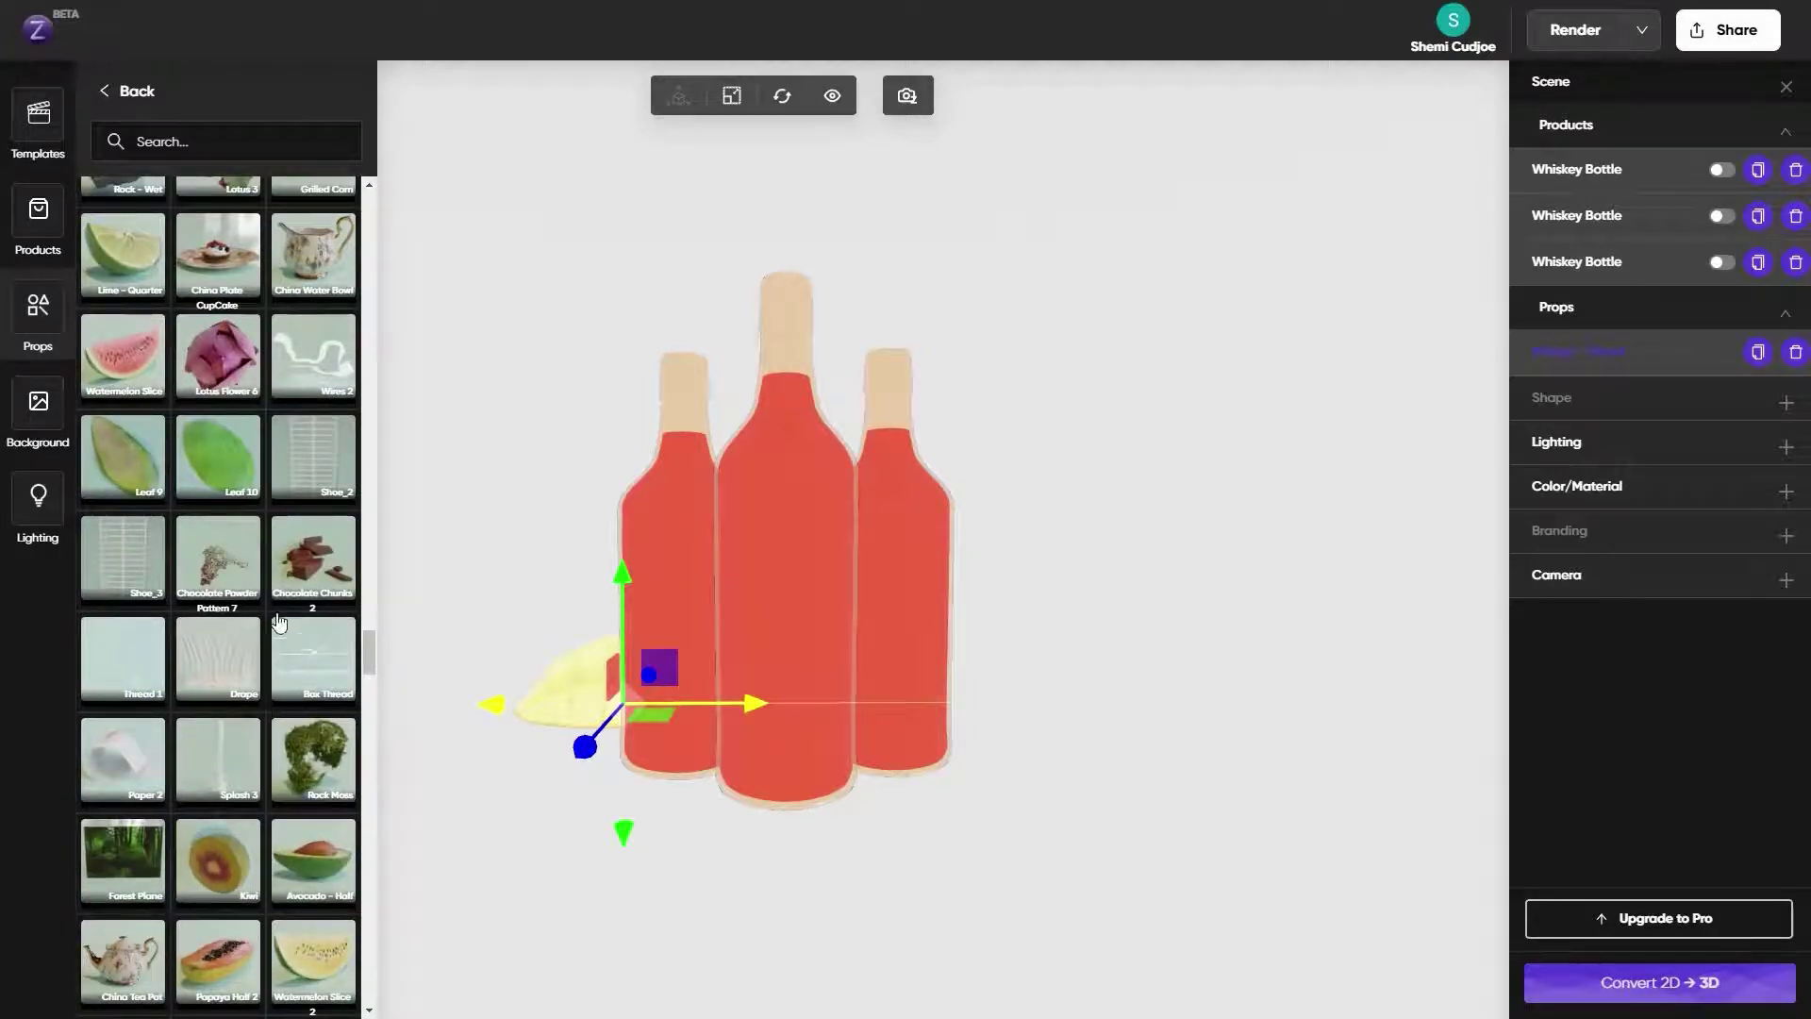
click(240, 651)
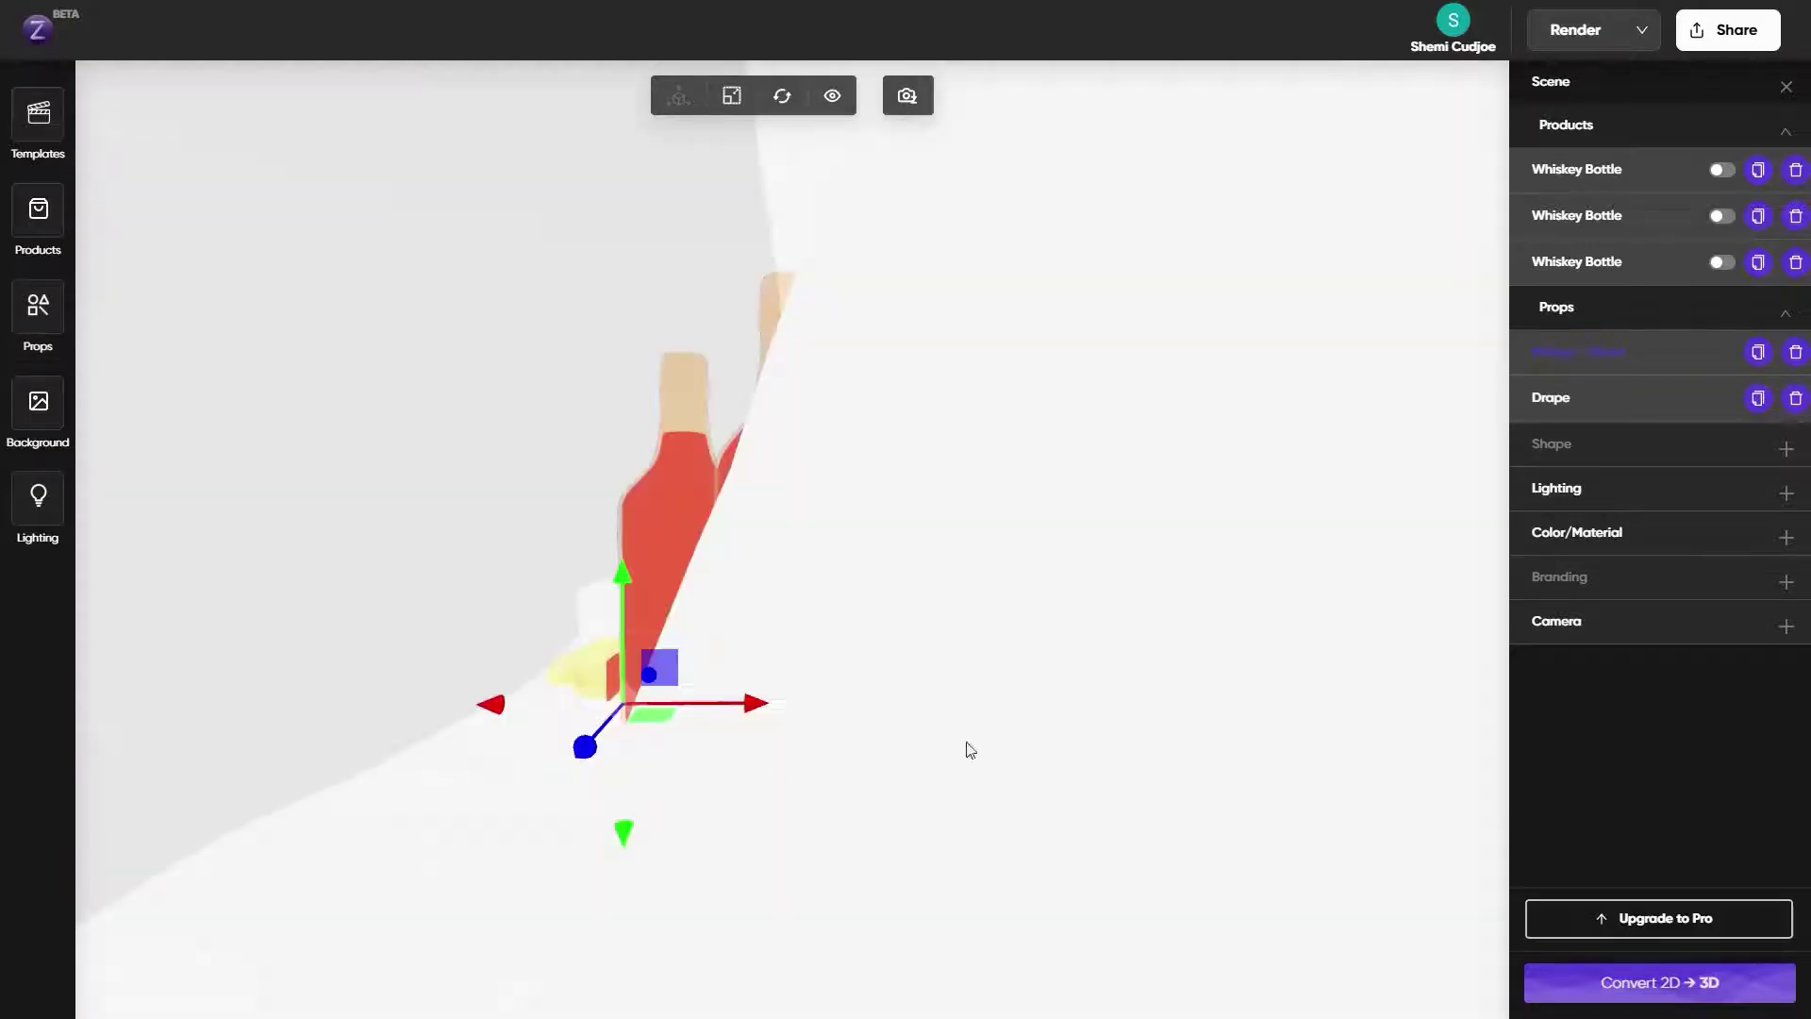
Select the drape and try rotating it to 90 degrees on X, resetting the X rotation to 0
click(782, 96)
click(1141, 360)
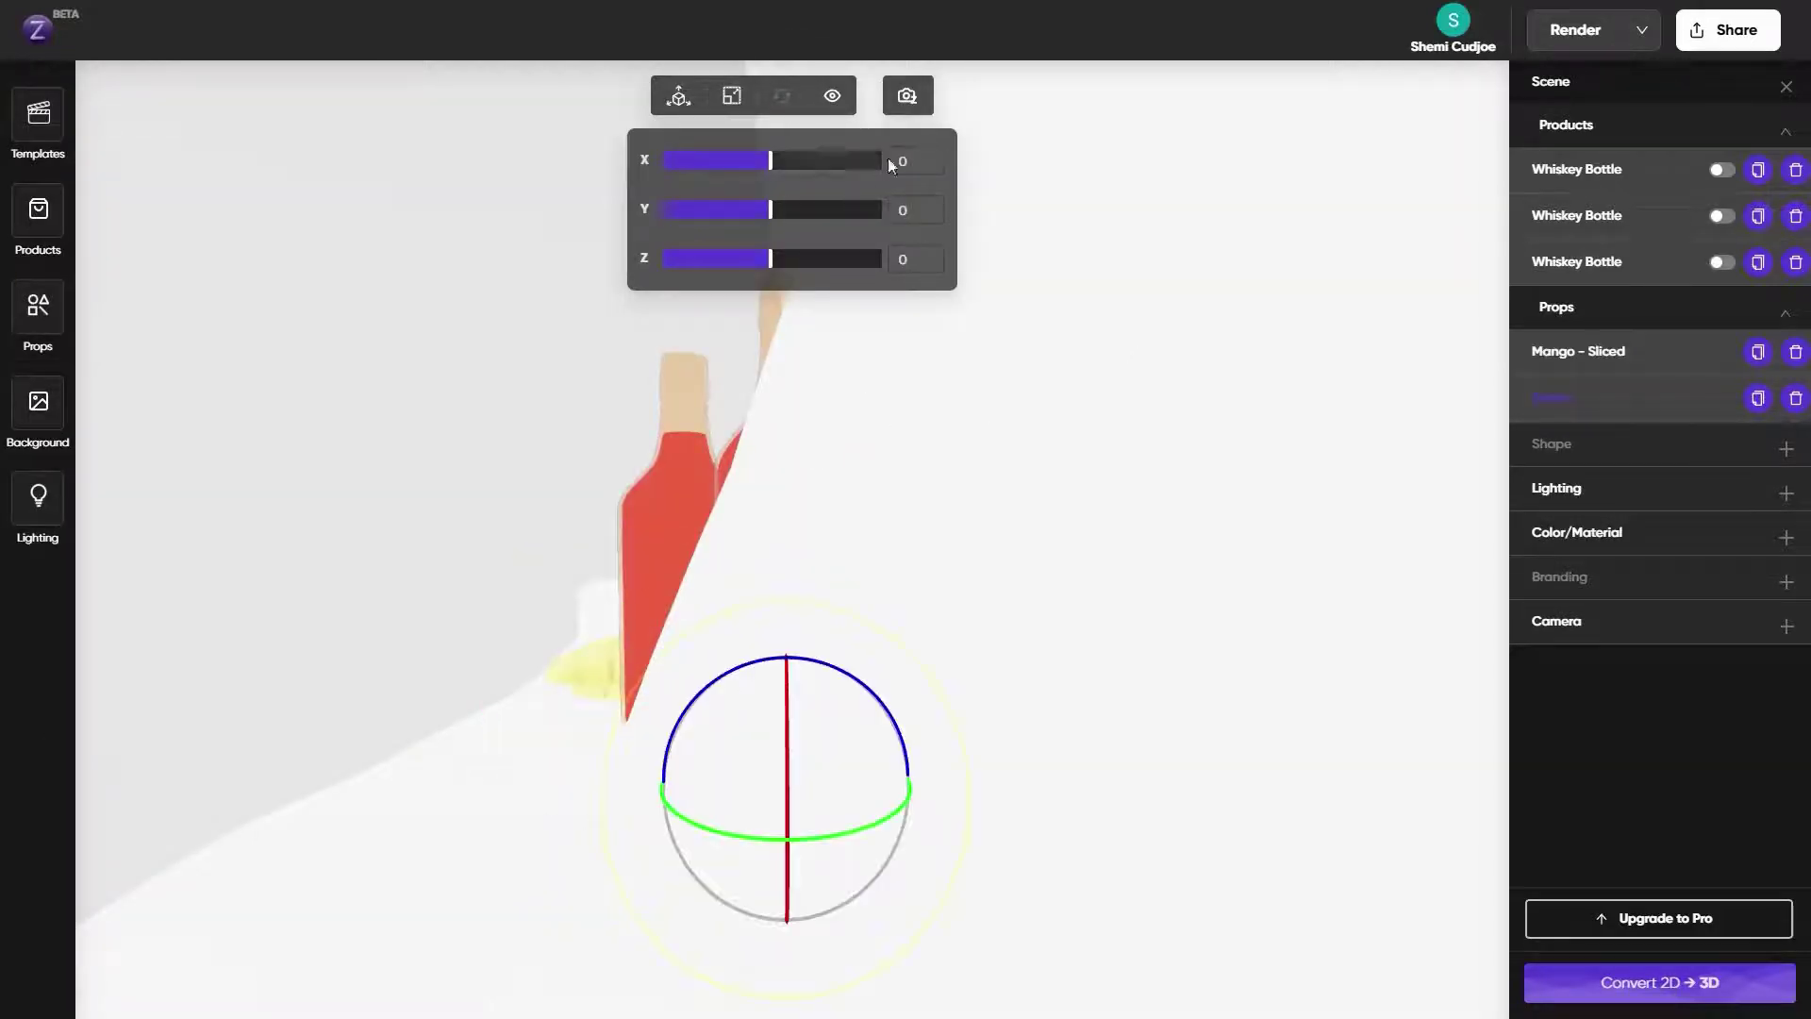
text(90)
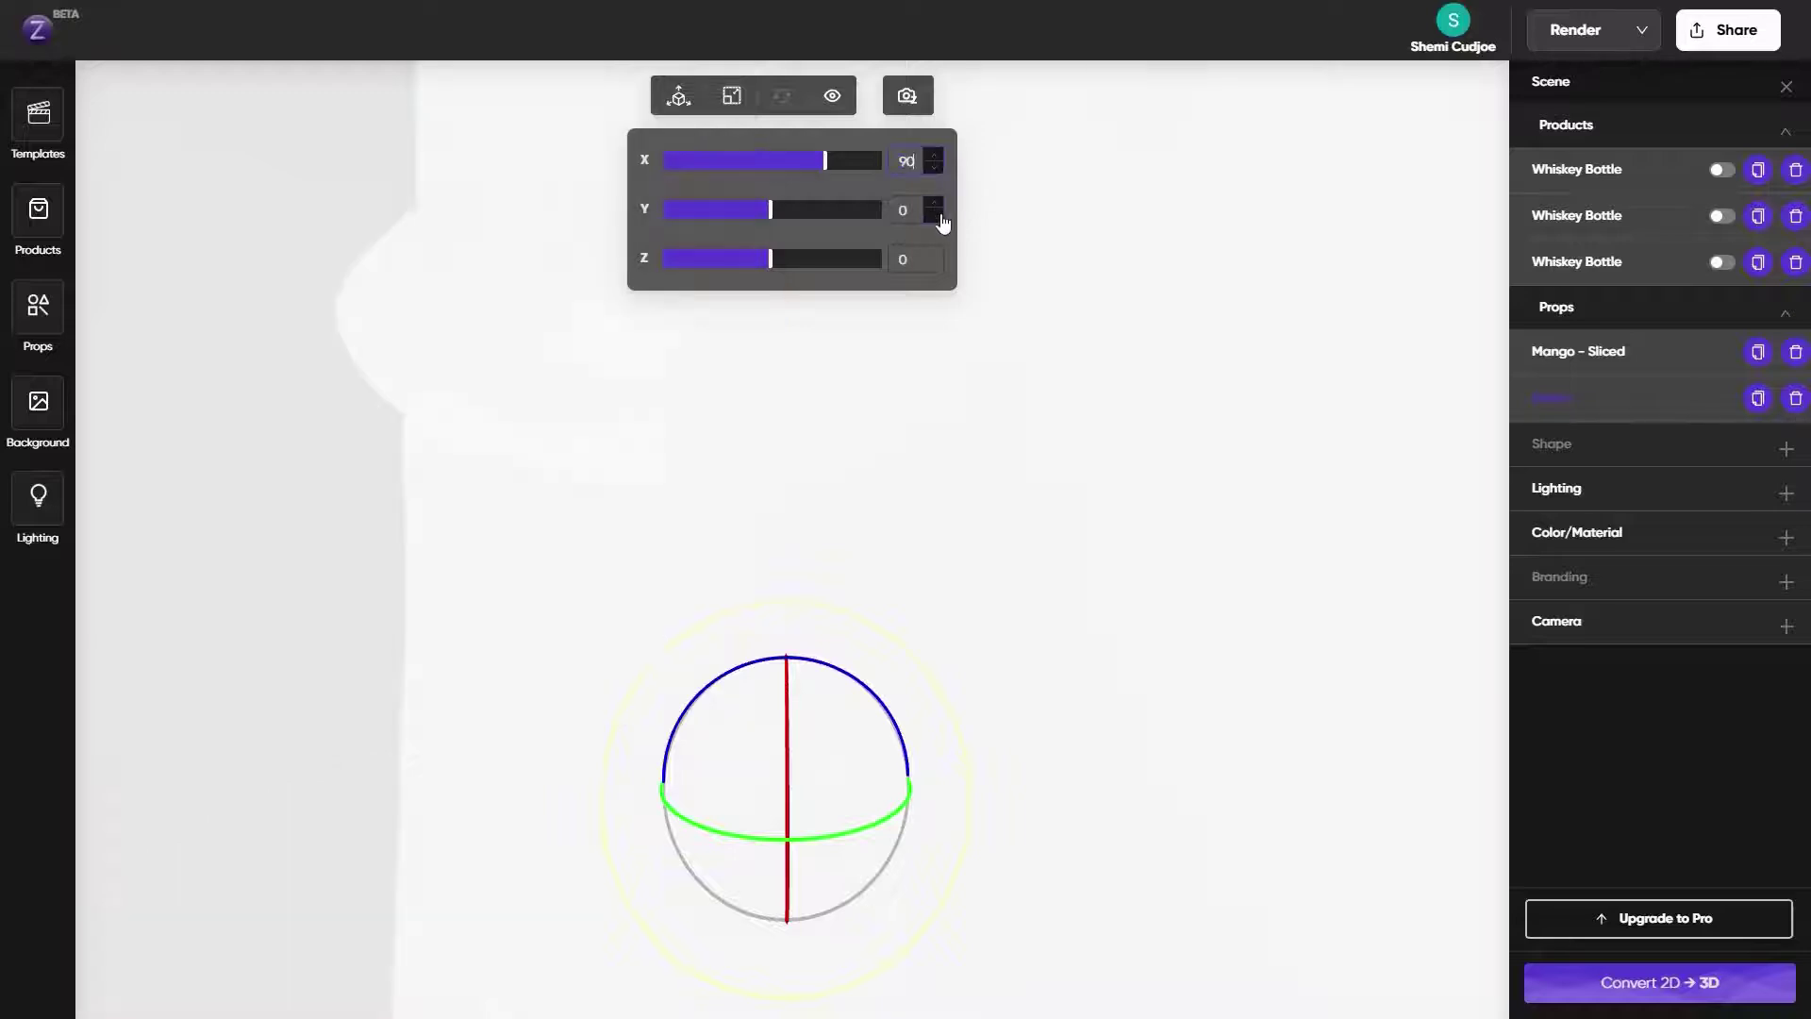
drag(476, 492, 534, 484)
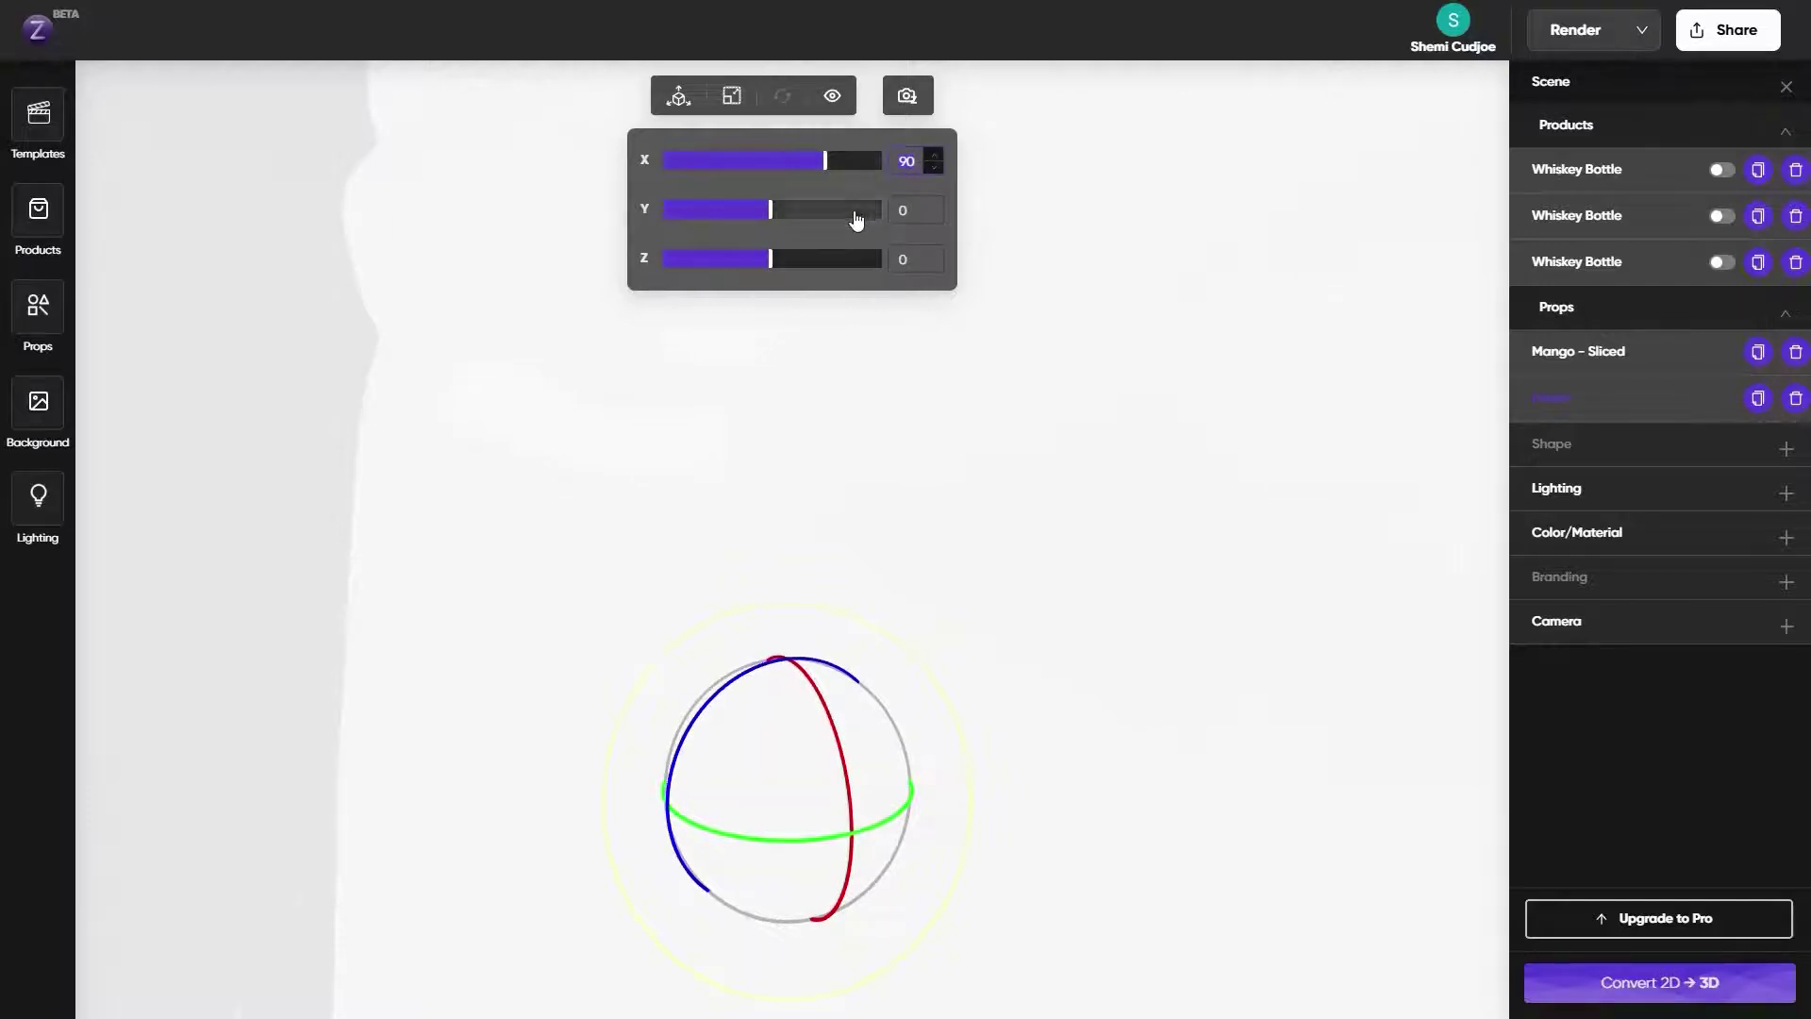
text(0)
key(Return)
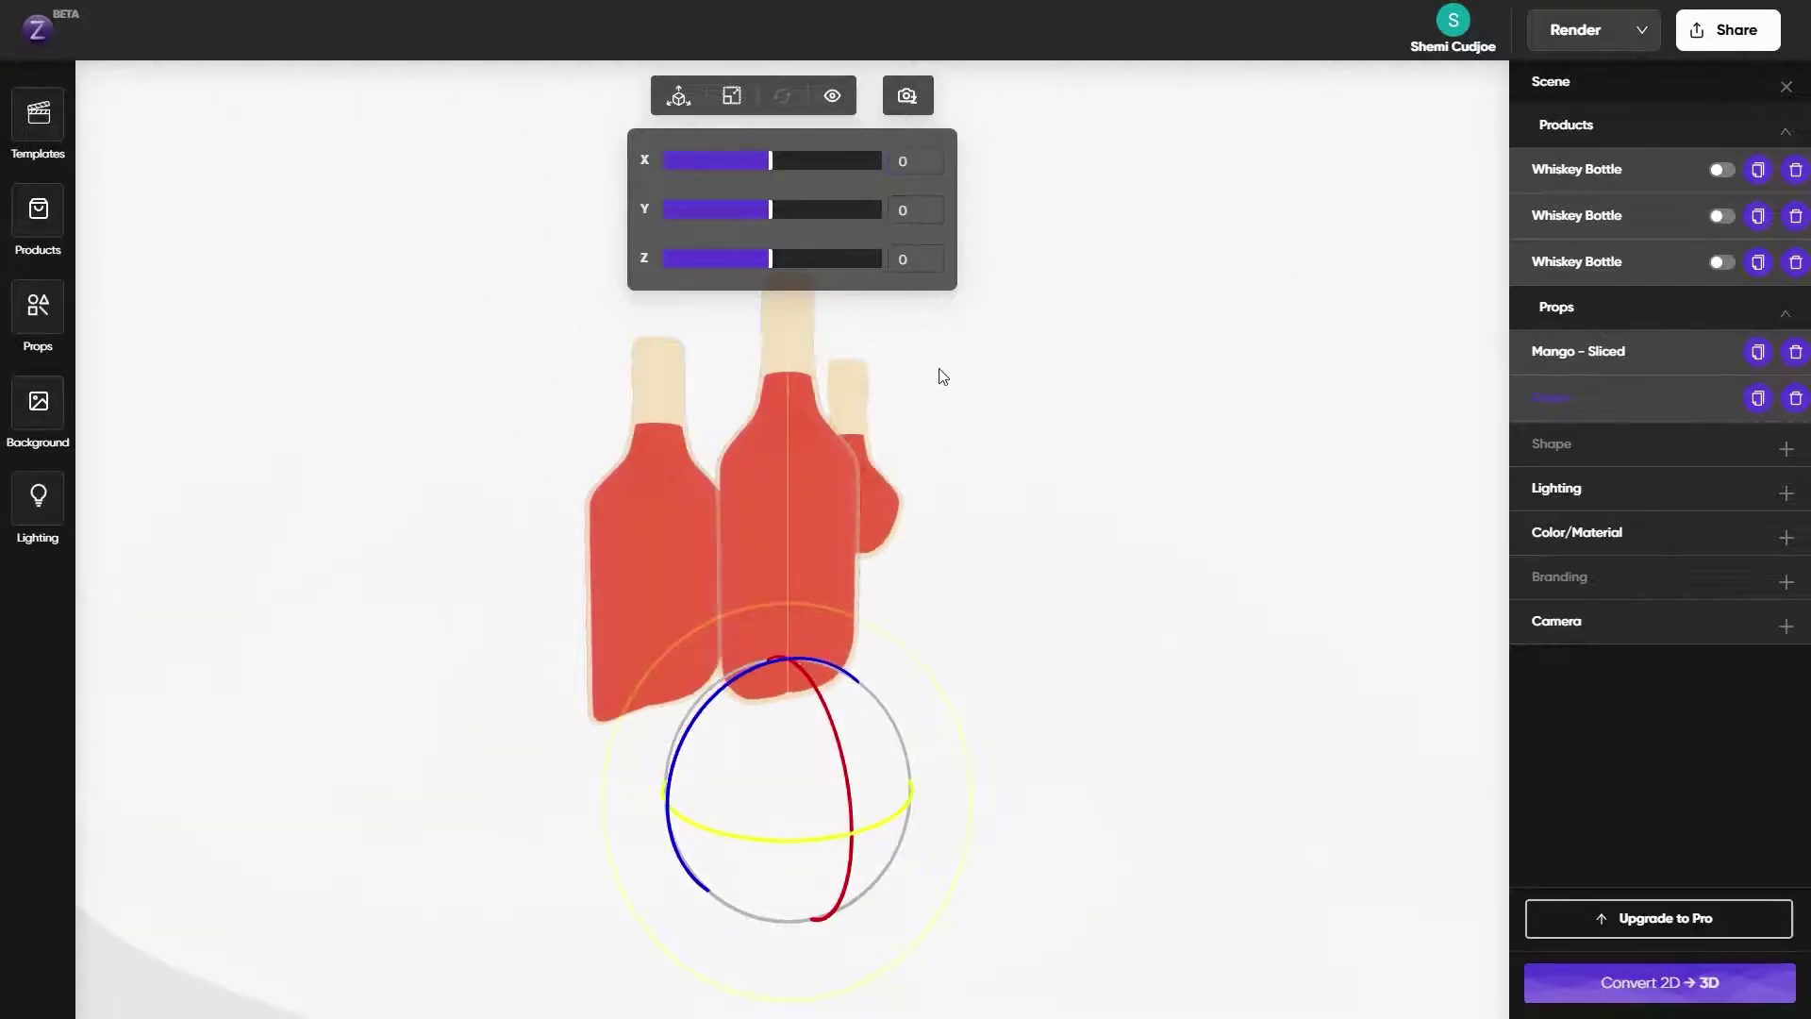
Set the drape's Y rotation to 90 degrees
click(802, 210)
text(90)
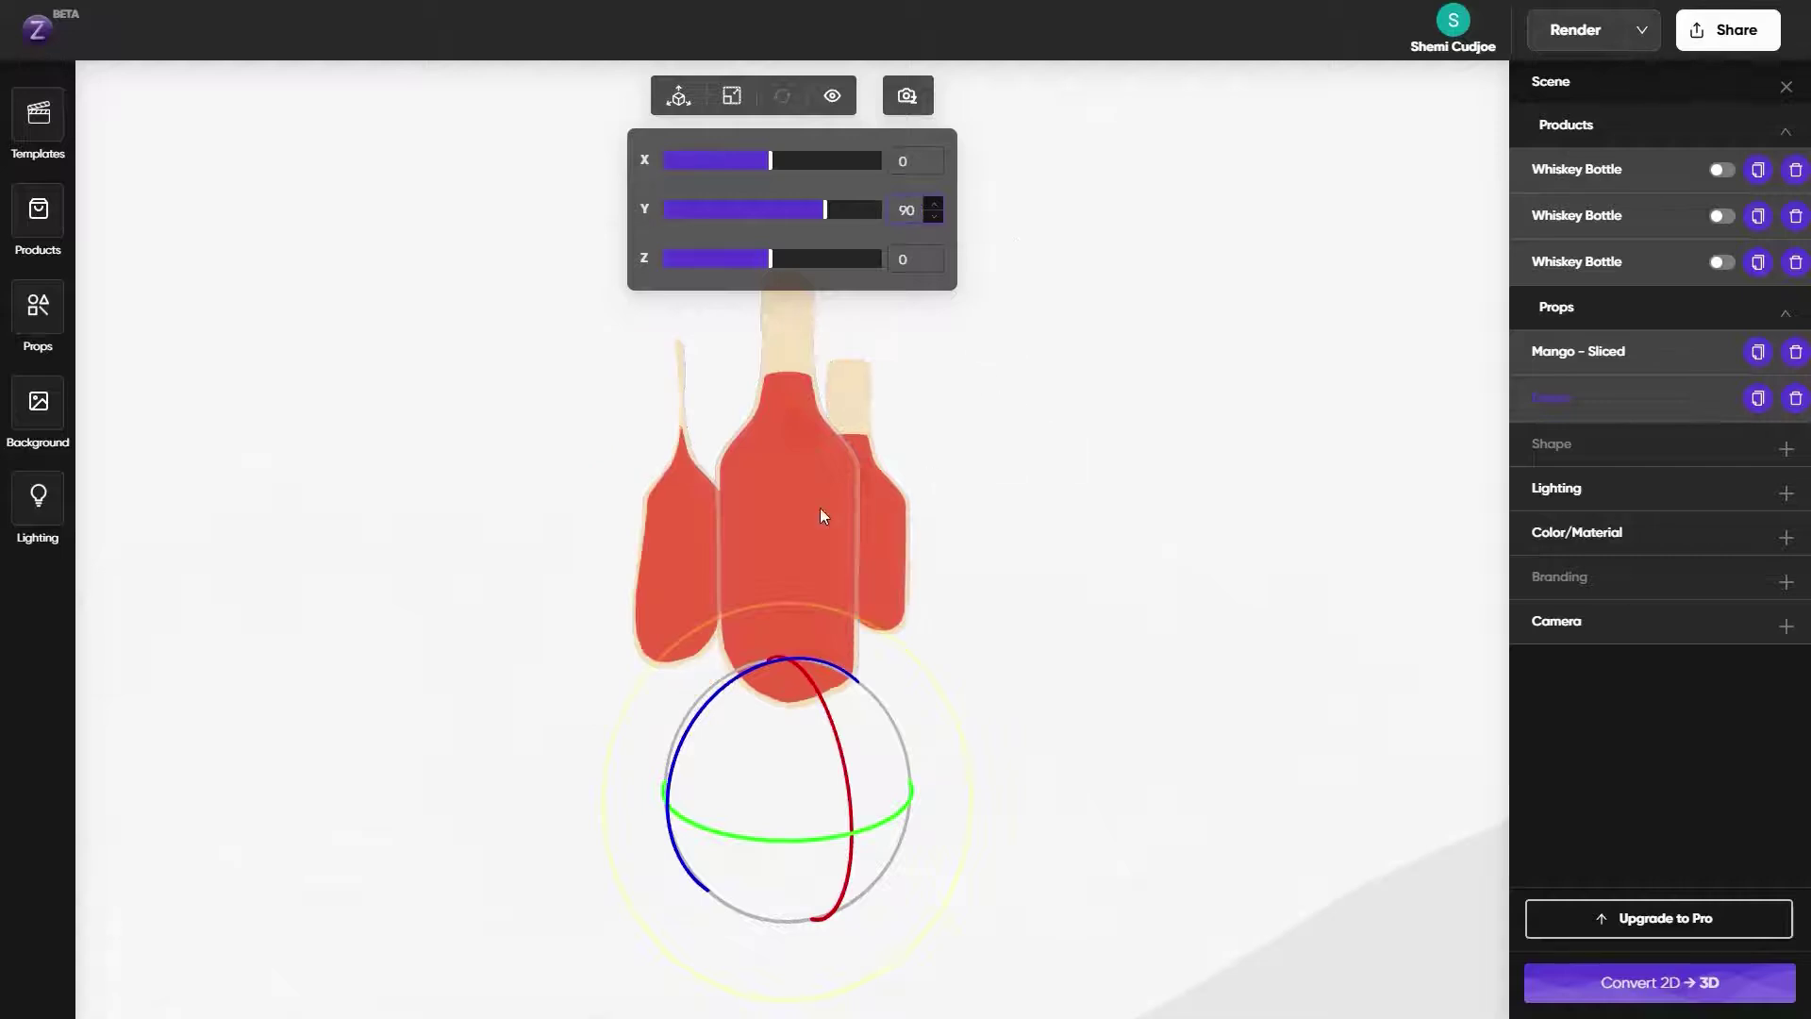
scroll(819, 510, down, 6)
drag(1089, 529, 1026, 526)
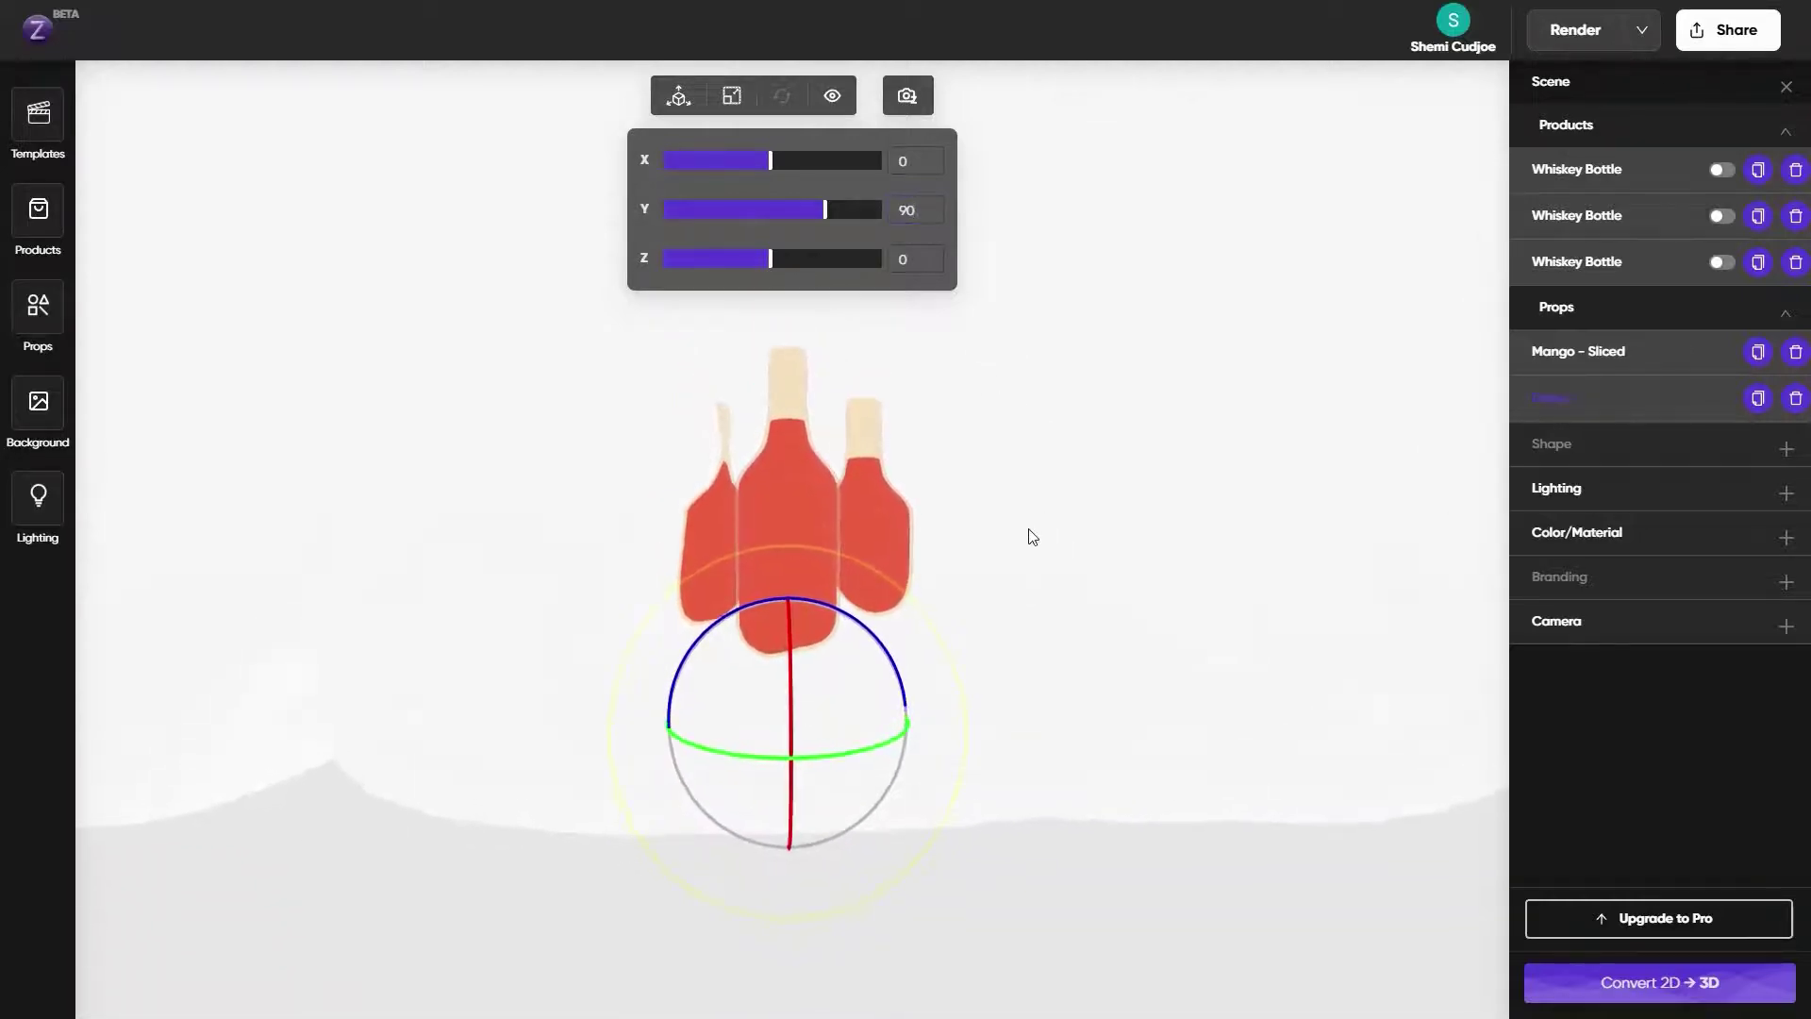
Move the drape back behind the three bottles and lower it so it hangs as a backdrop
scroll(904, 569, up, 2)
scroll(824, 540, up, 3)
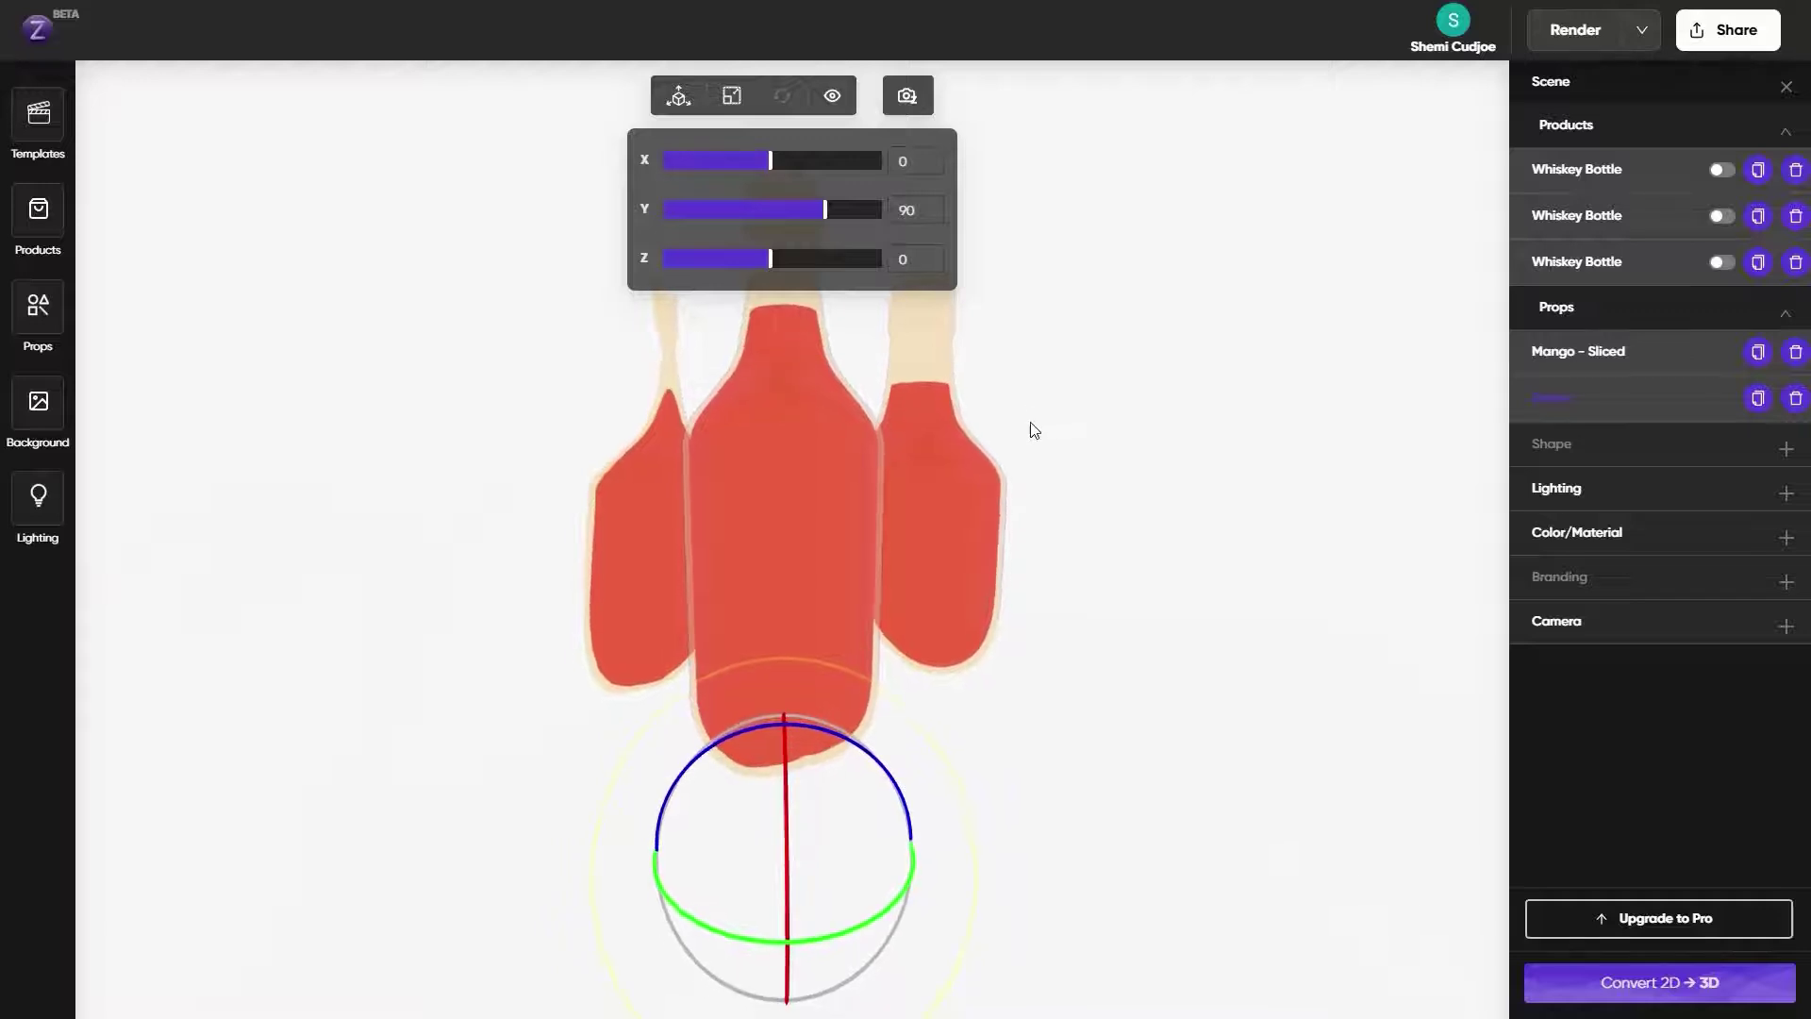
click(679, 95)
drag(797, 922, 773, 636)
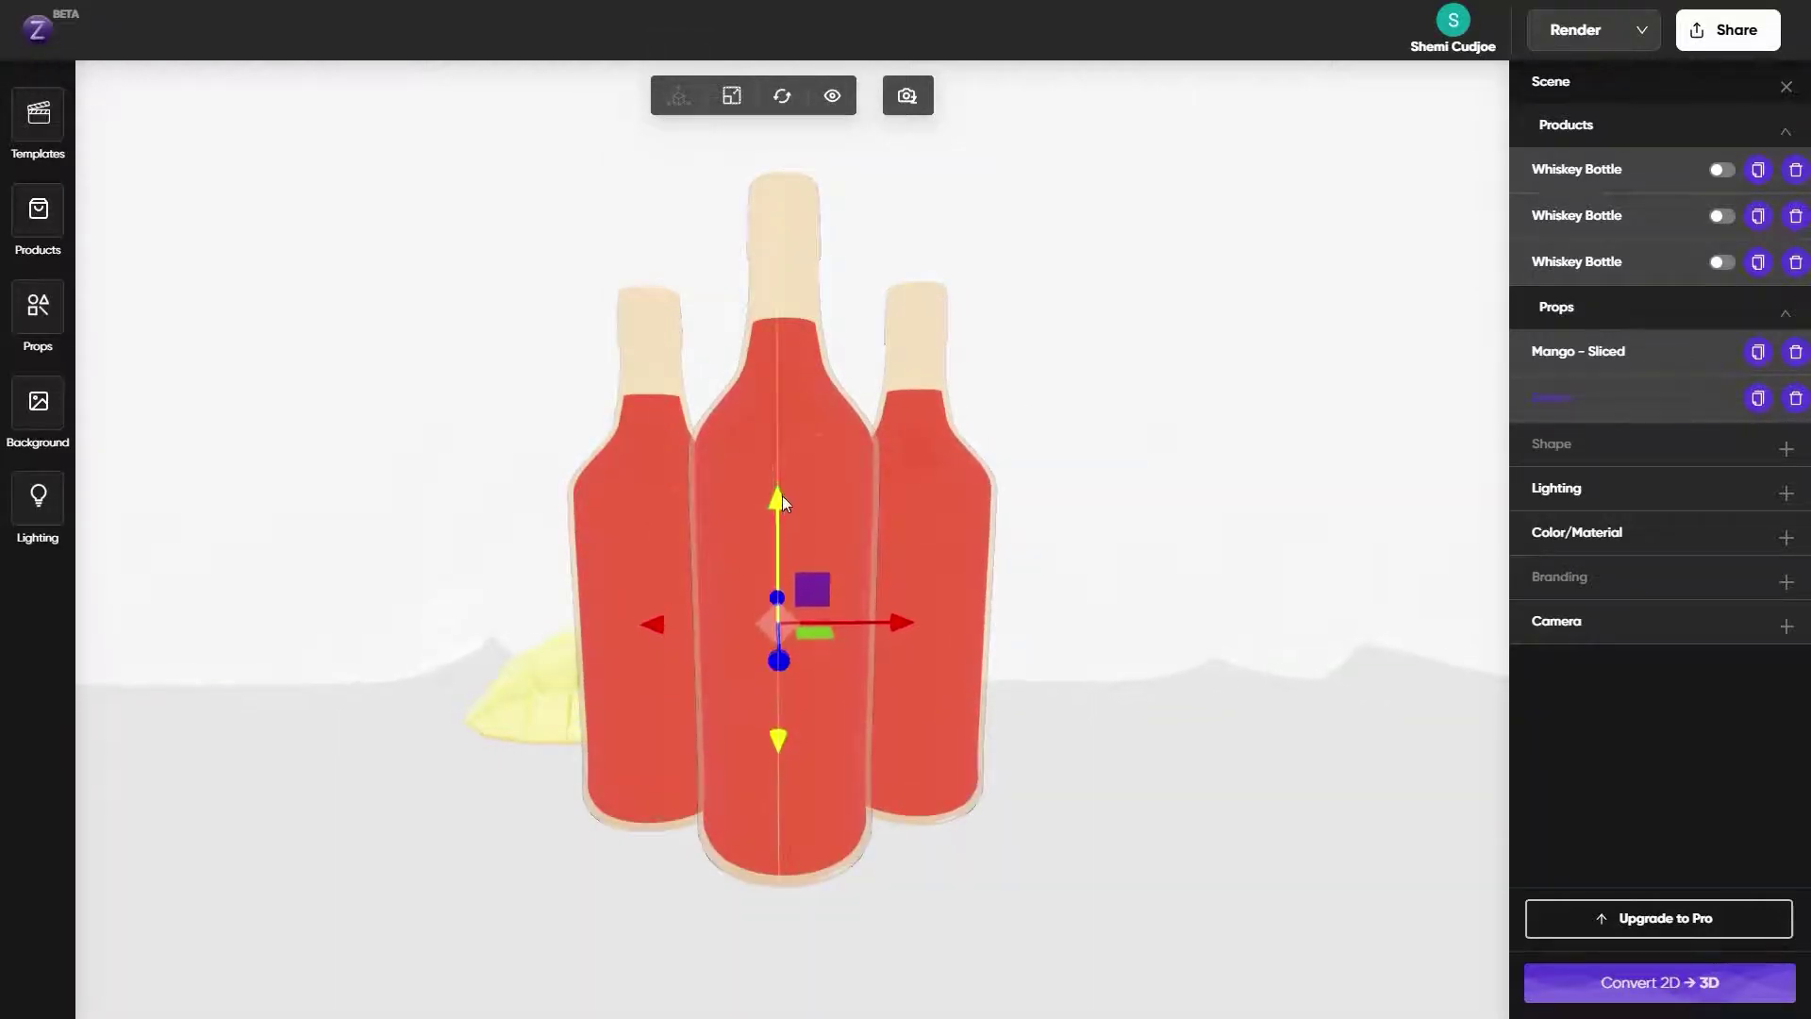
Scale the drape down to 0.5
click(732, 95)
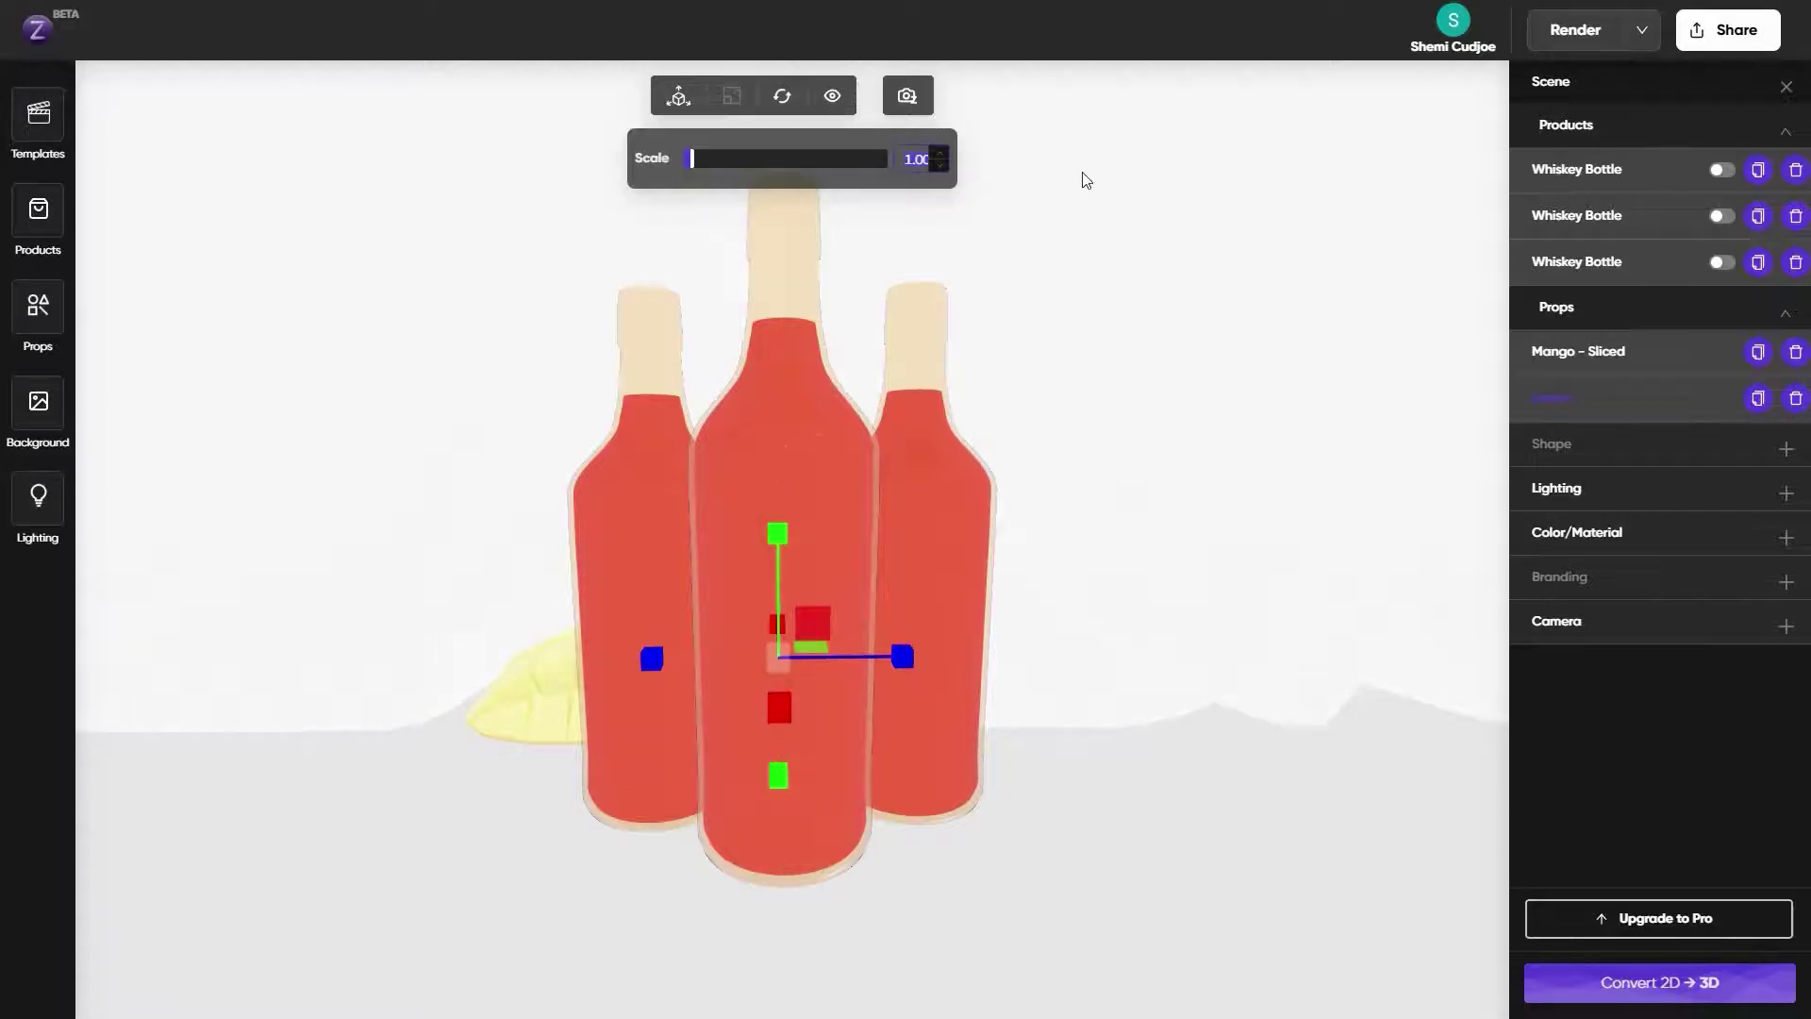
text(.7)
scroll(859, 358, down, 5)
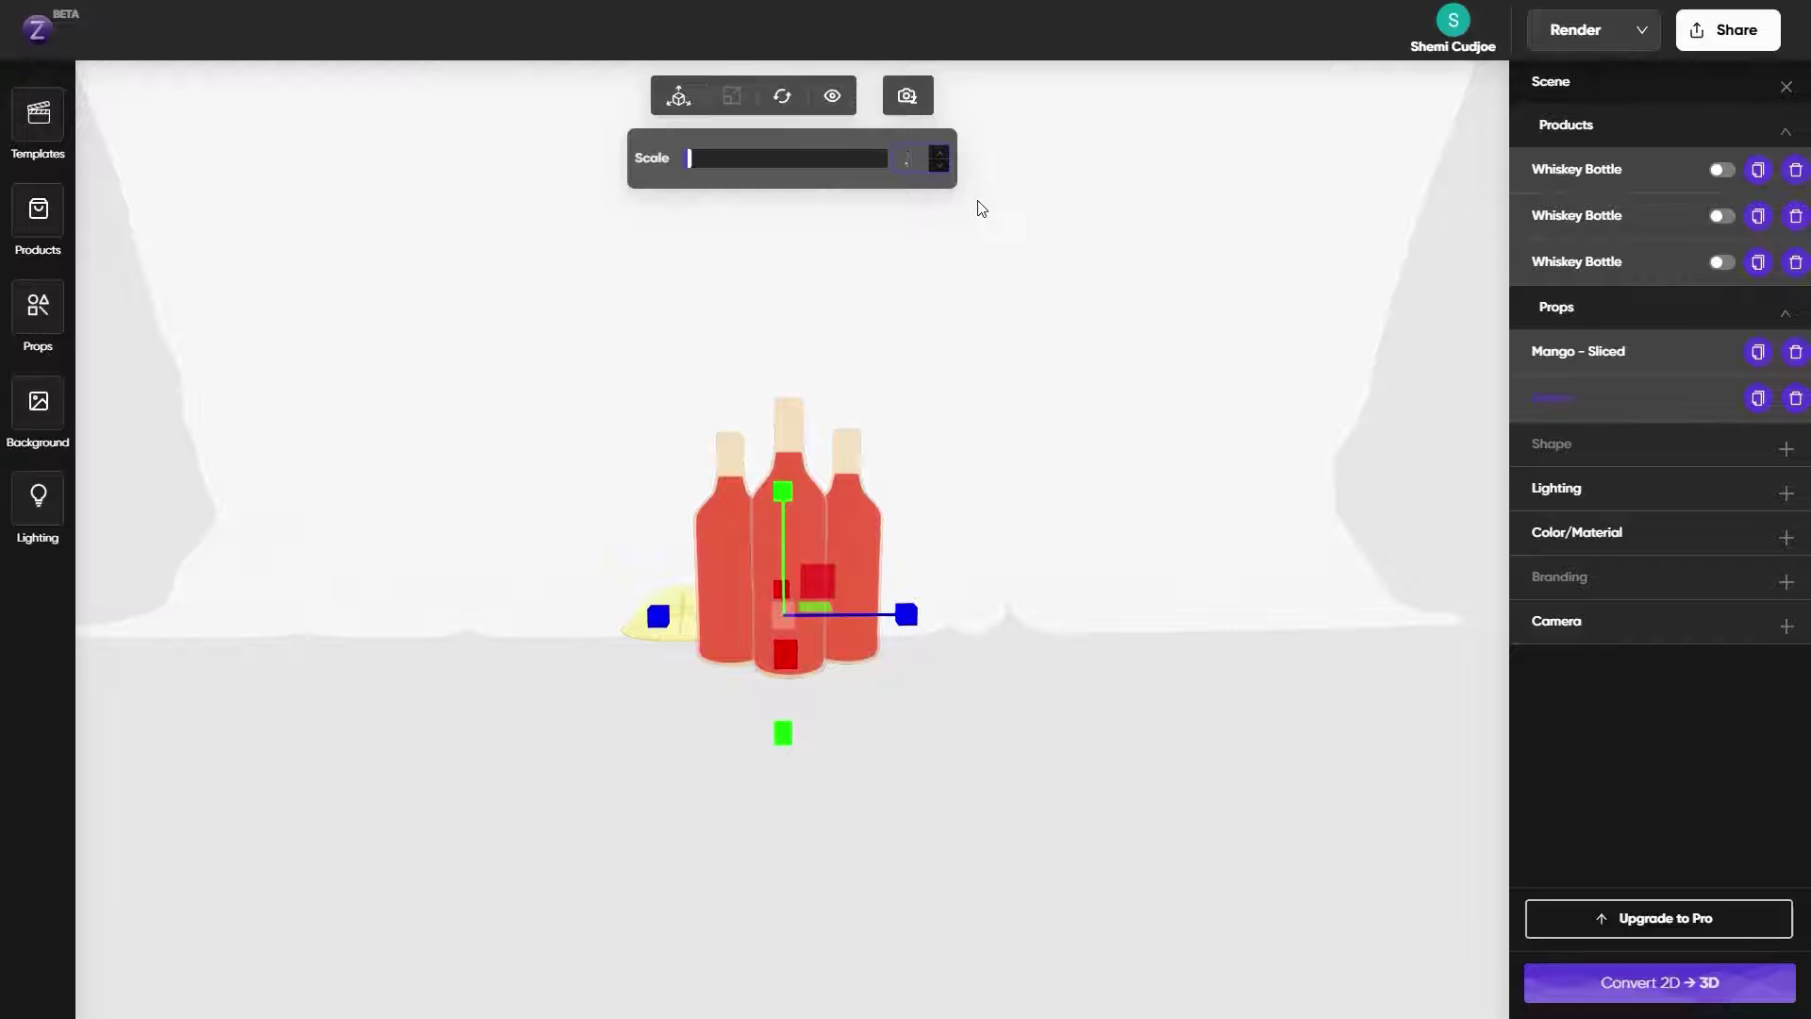
scroll(977, 204, up, 3)
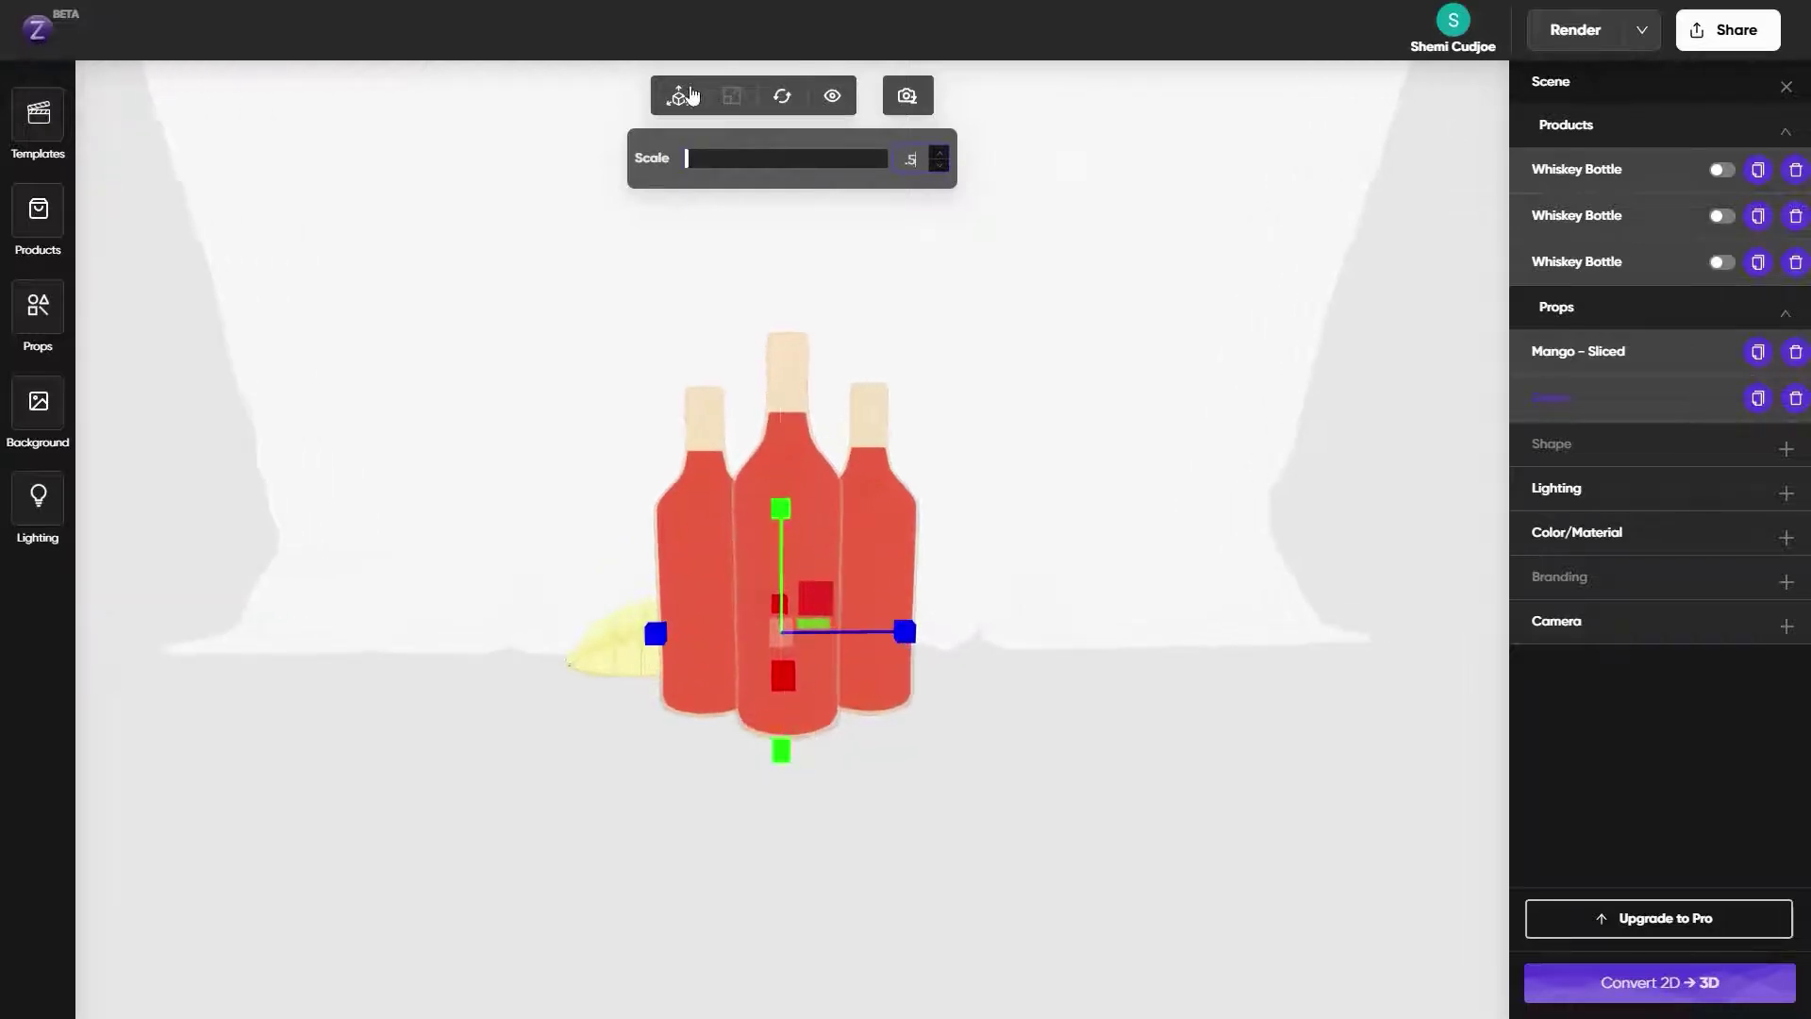
Shift the scaled drape slightly so it sits behind the bottles as a backdrop
click(784, 670)
mouse_move(784, 671)
mouse_down()
mouse_move(792, 828)
mouse_move(811, 688)
mouse_move(776, 726)
mouse_move(779, 667)
mouse_up()
mouse_move(1016, 731)
mouse_down()
mouse_move(1006, 710)
mouse_move(1009, 725)
mouse_up()
scroll(879, 460, up, 3)
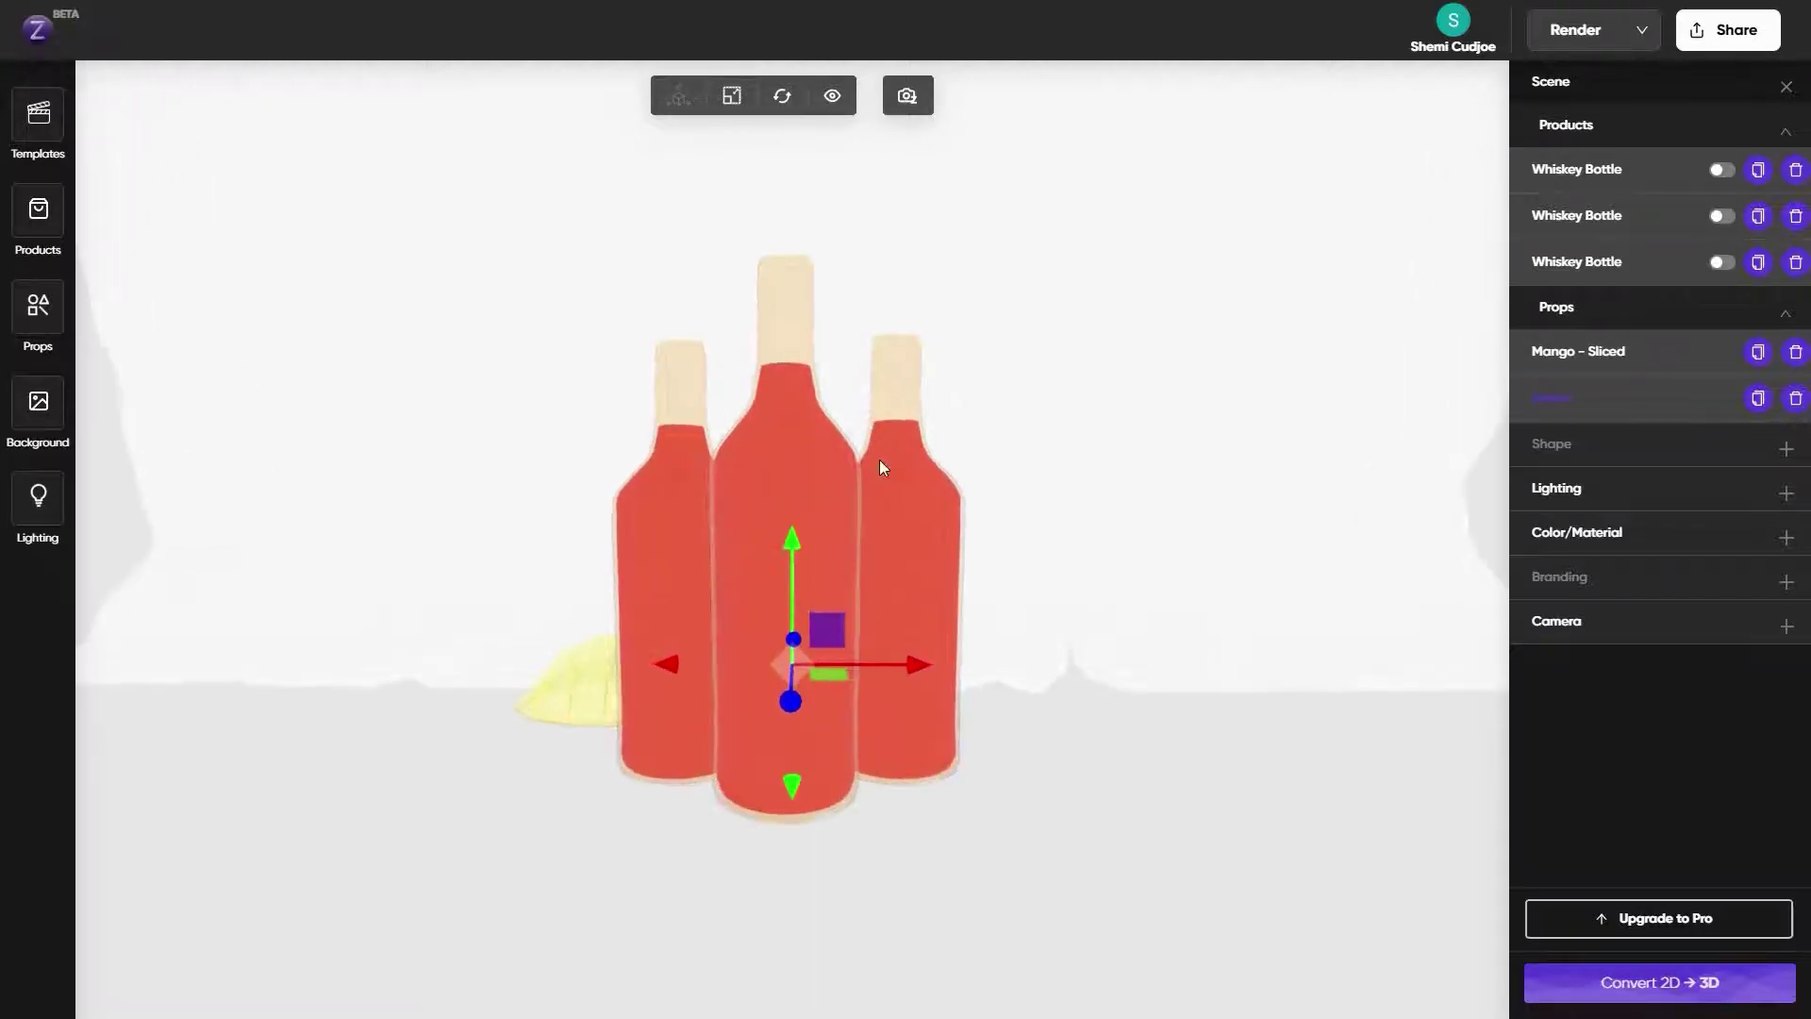
scroll(989, 283, up, 2)
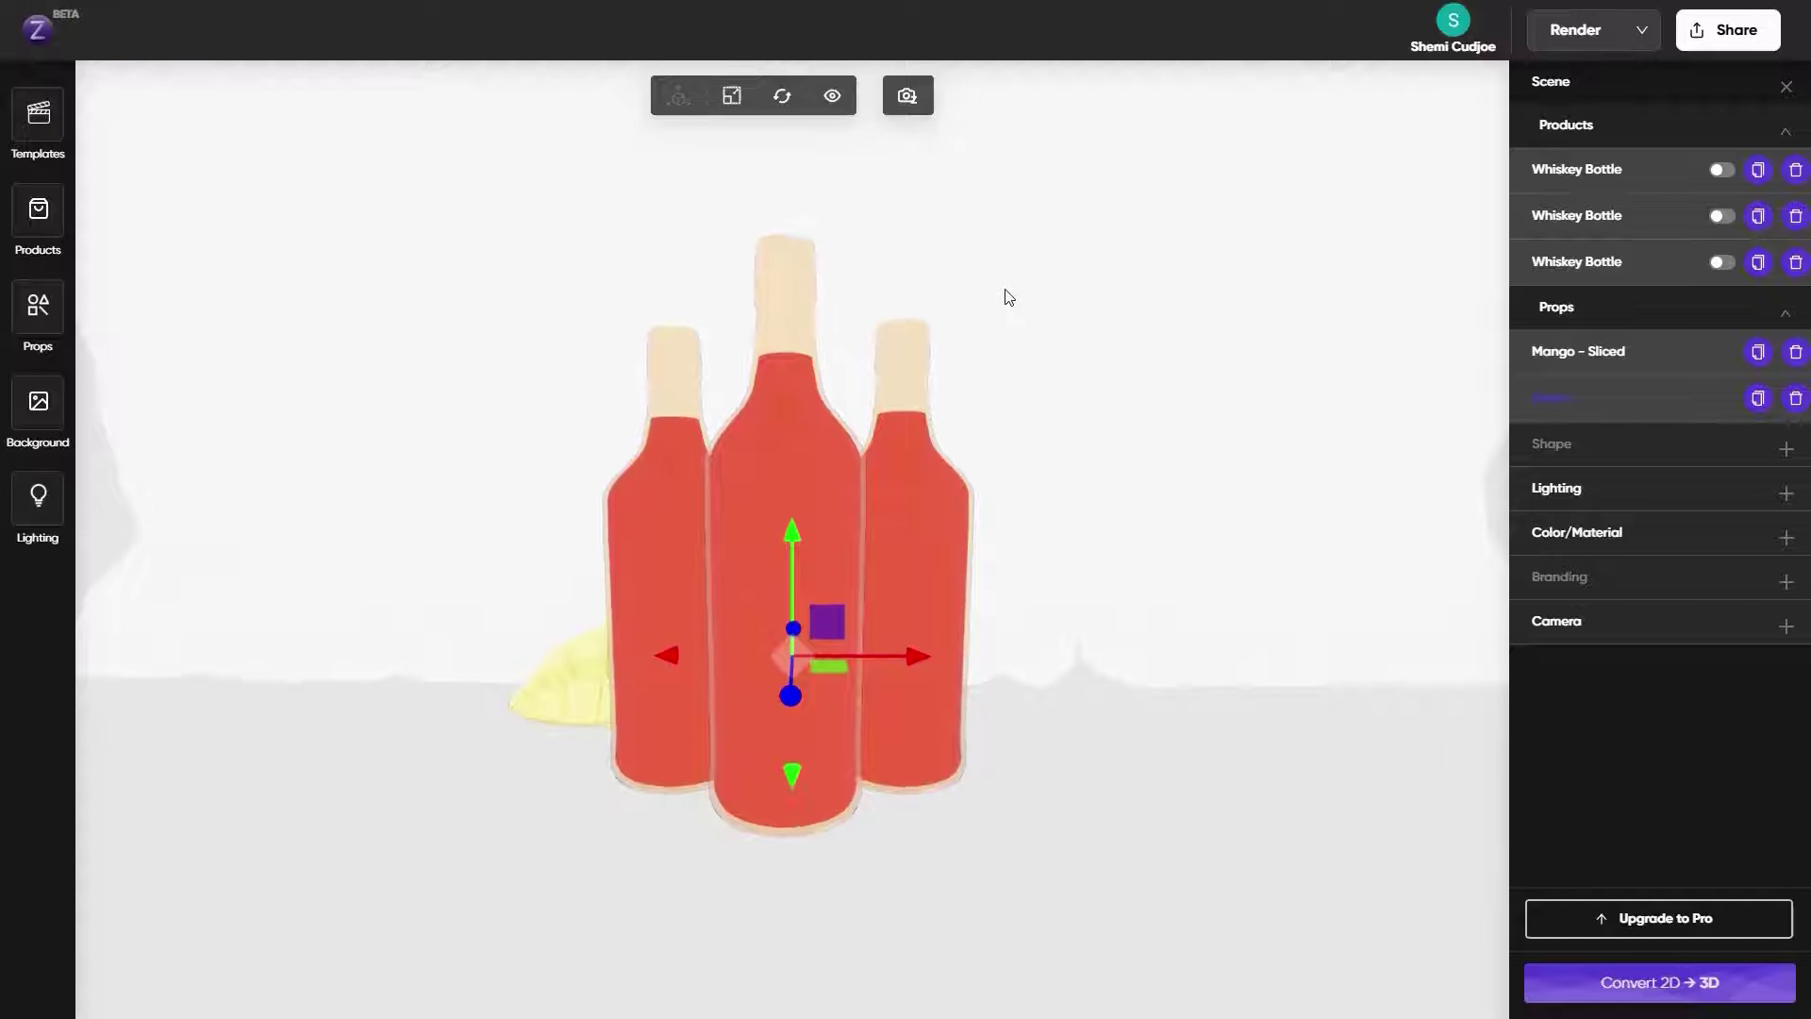
scroll(912, 340, up, 2)
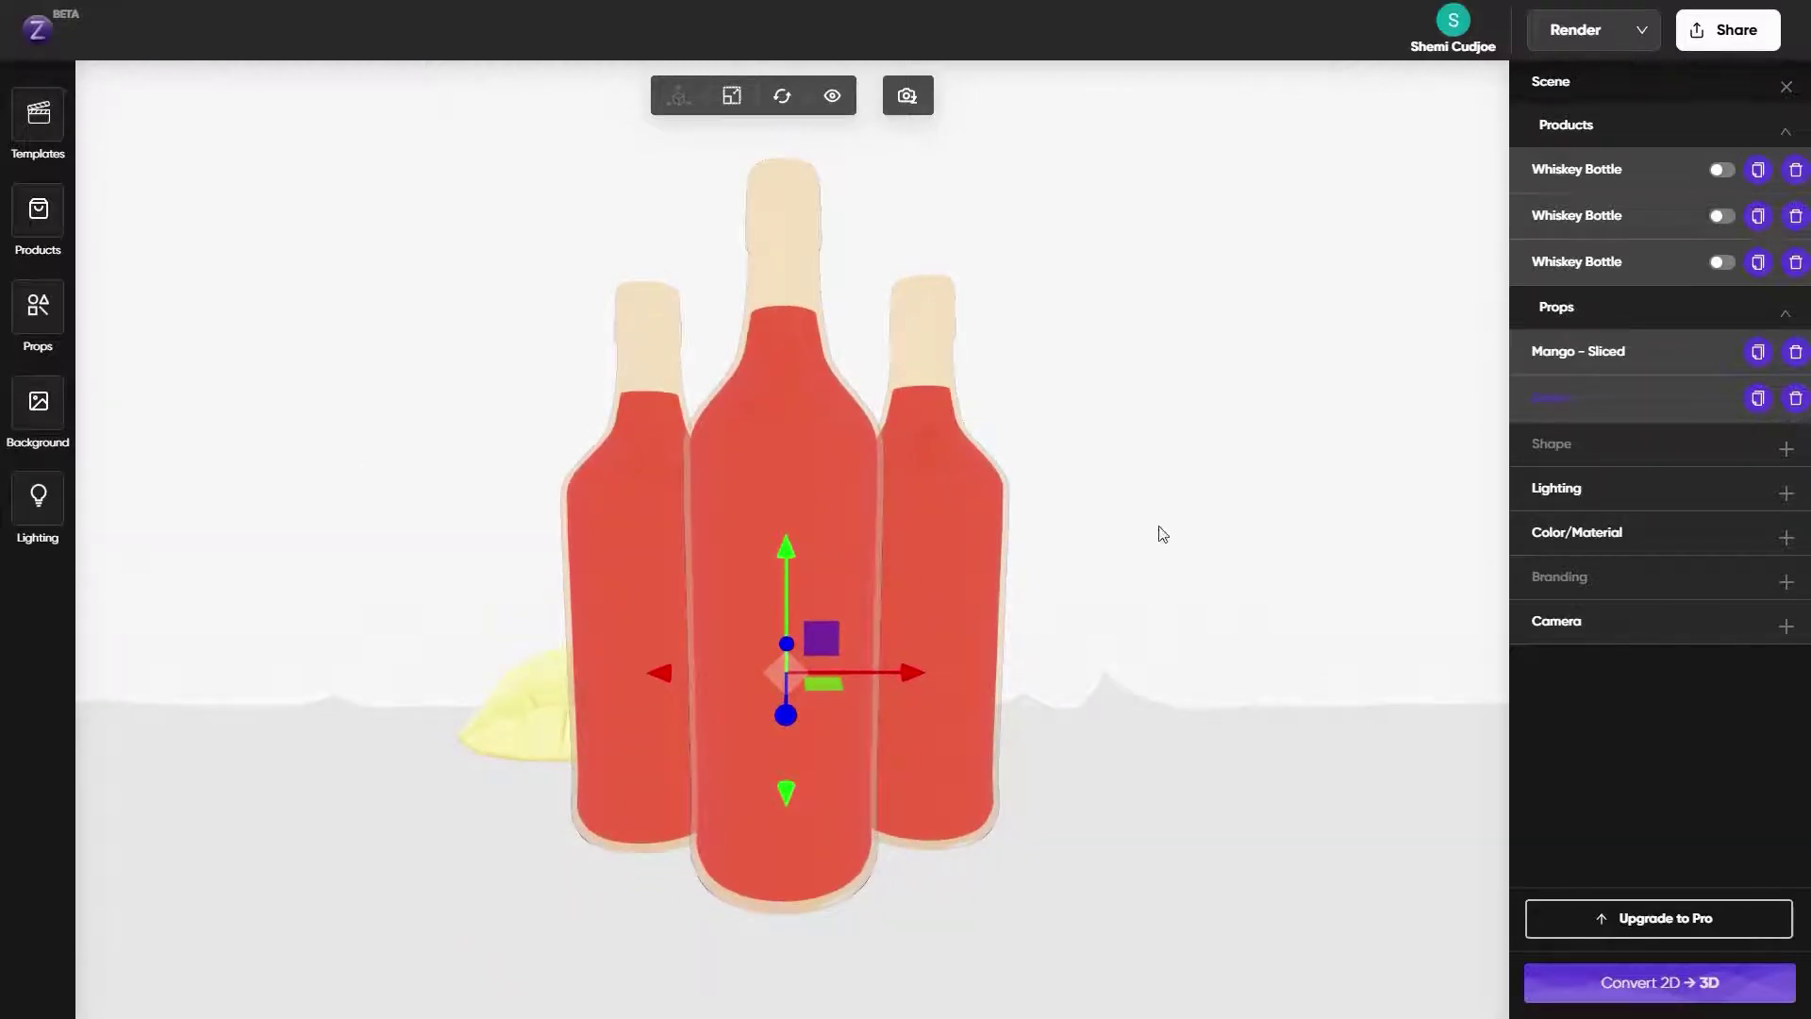
Search the props library for "plane" and add the Small Plane prop to the scene
click(44, 219)
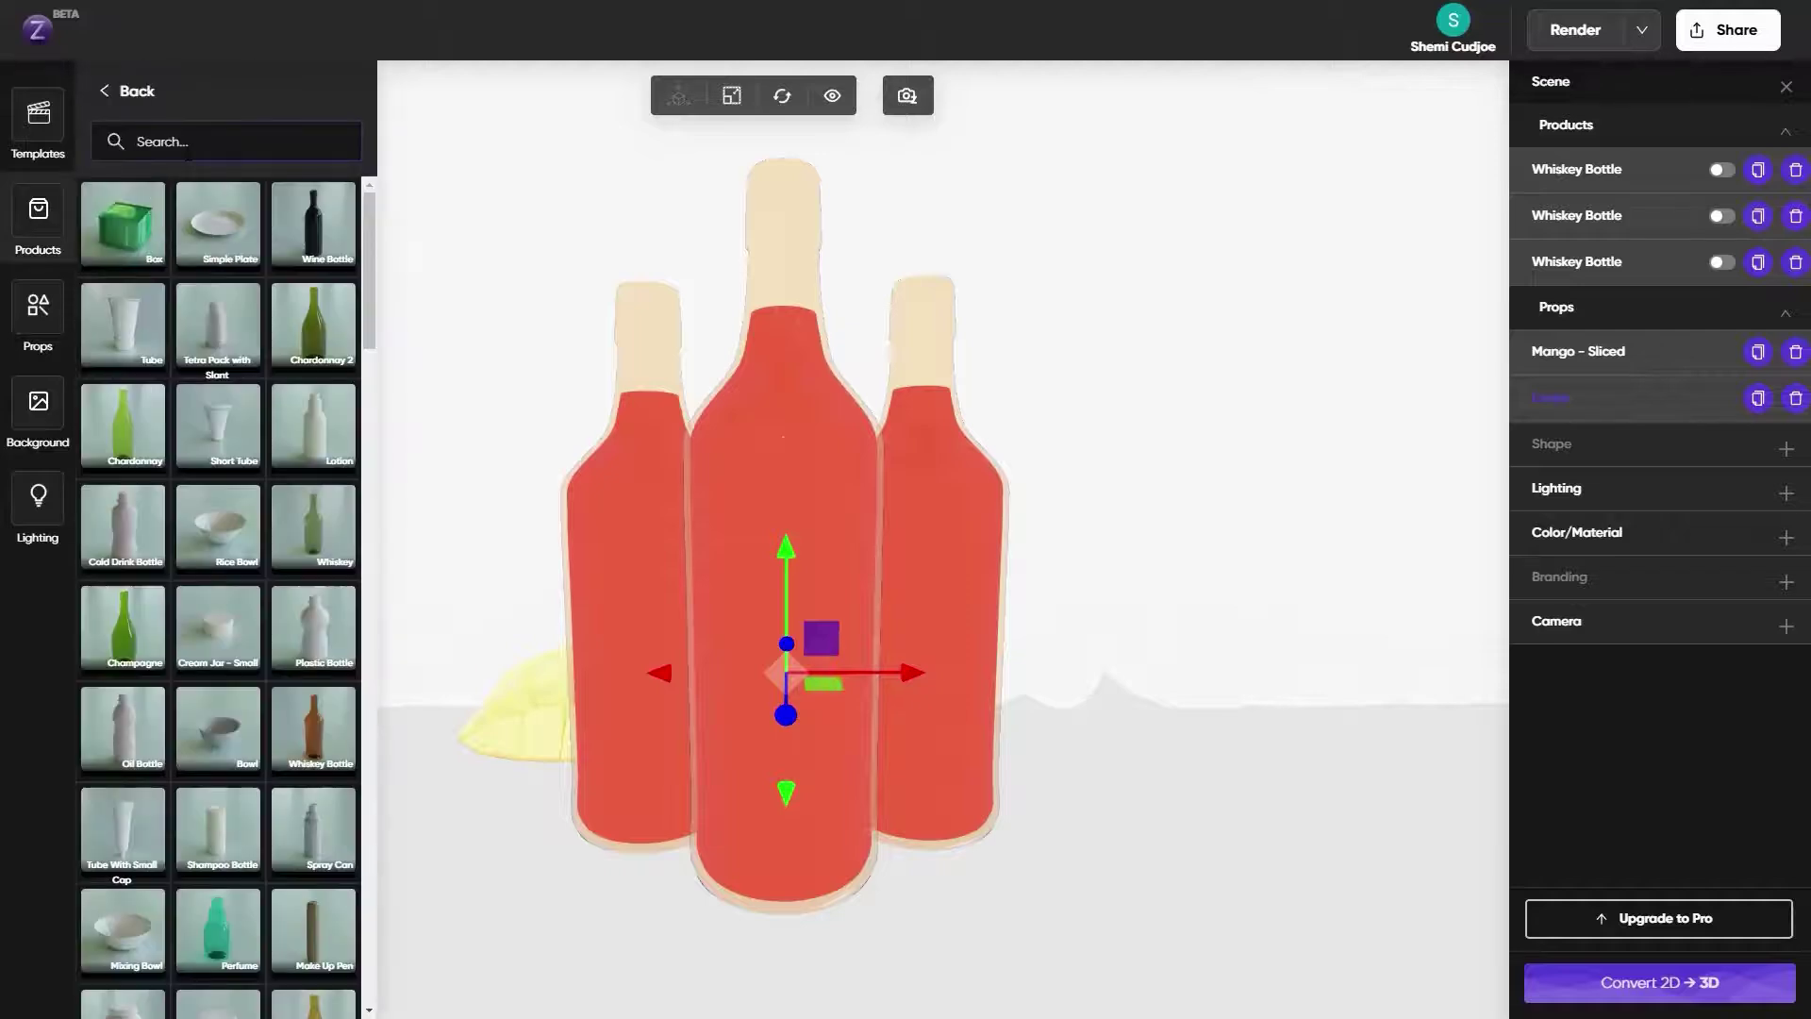
text(plain)
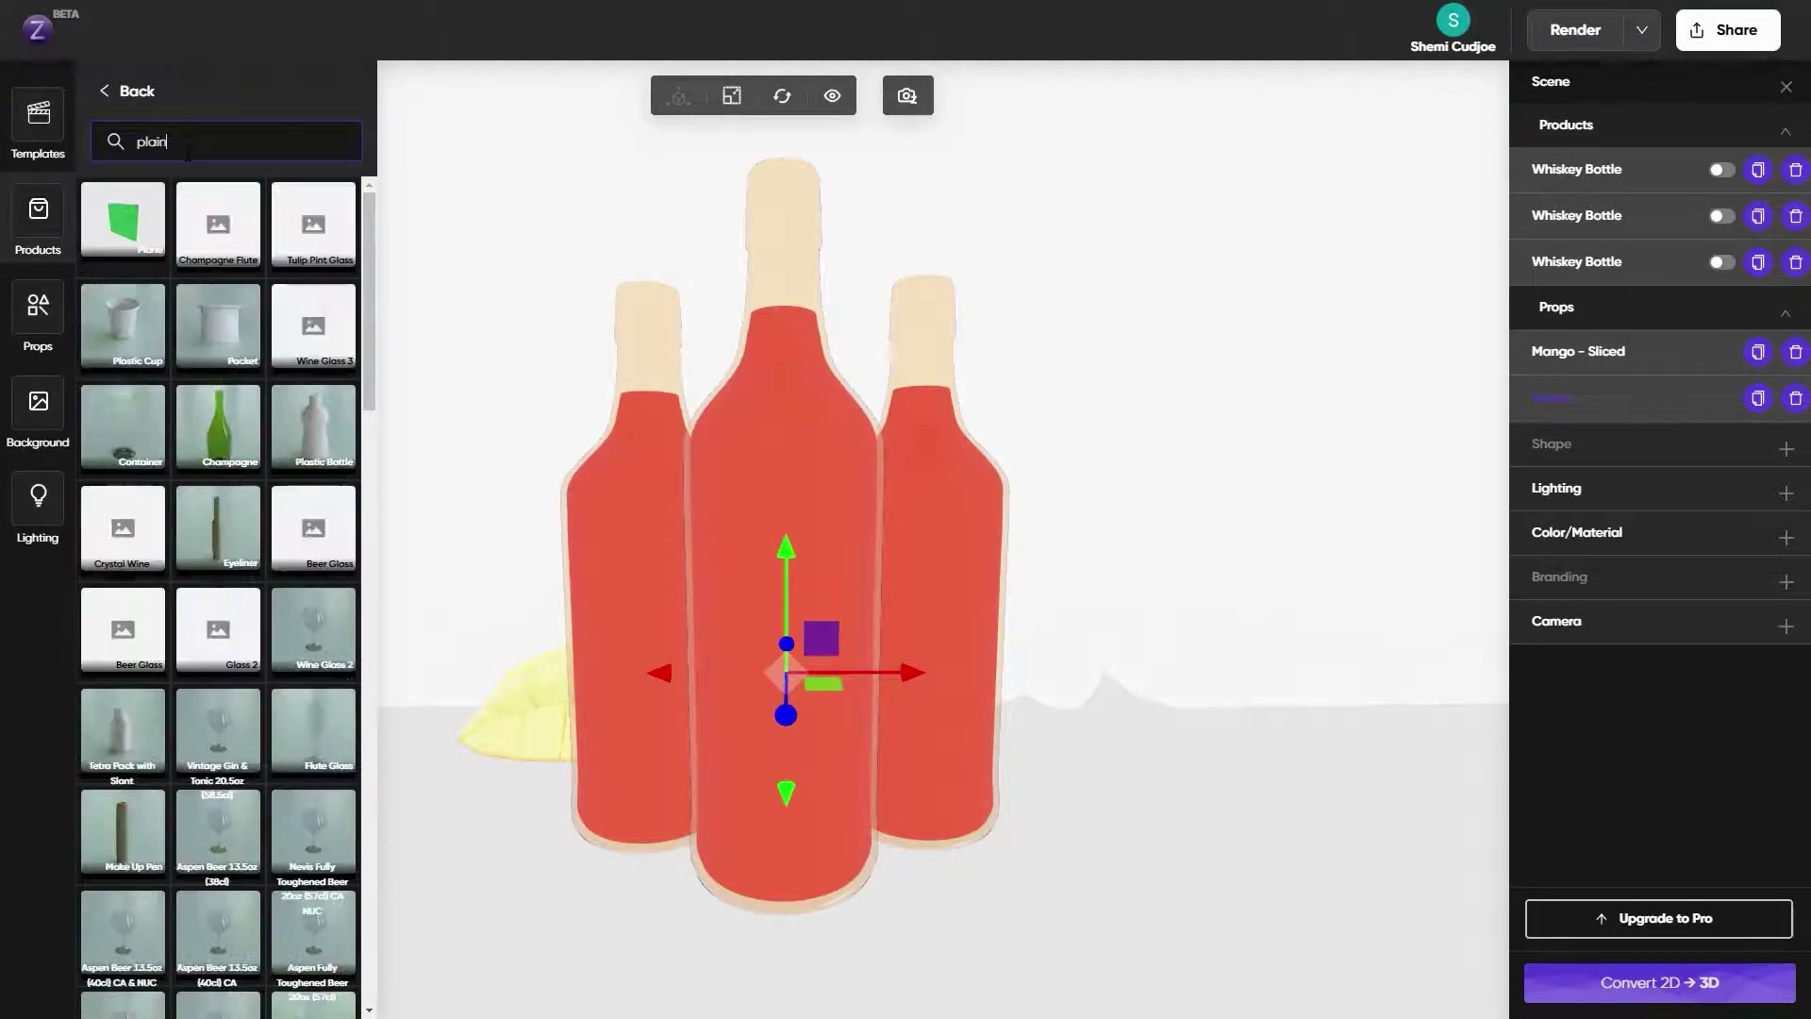
click(38, 303)
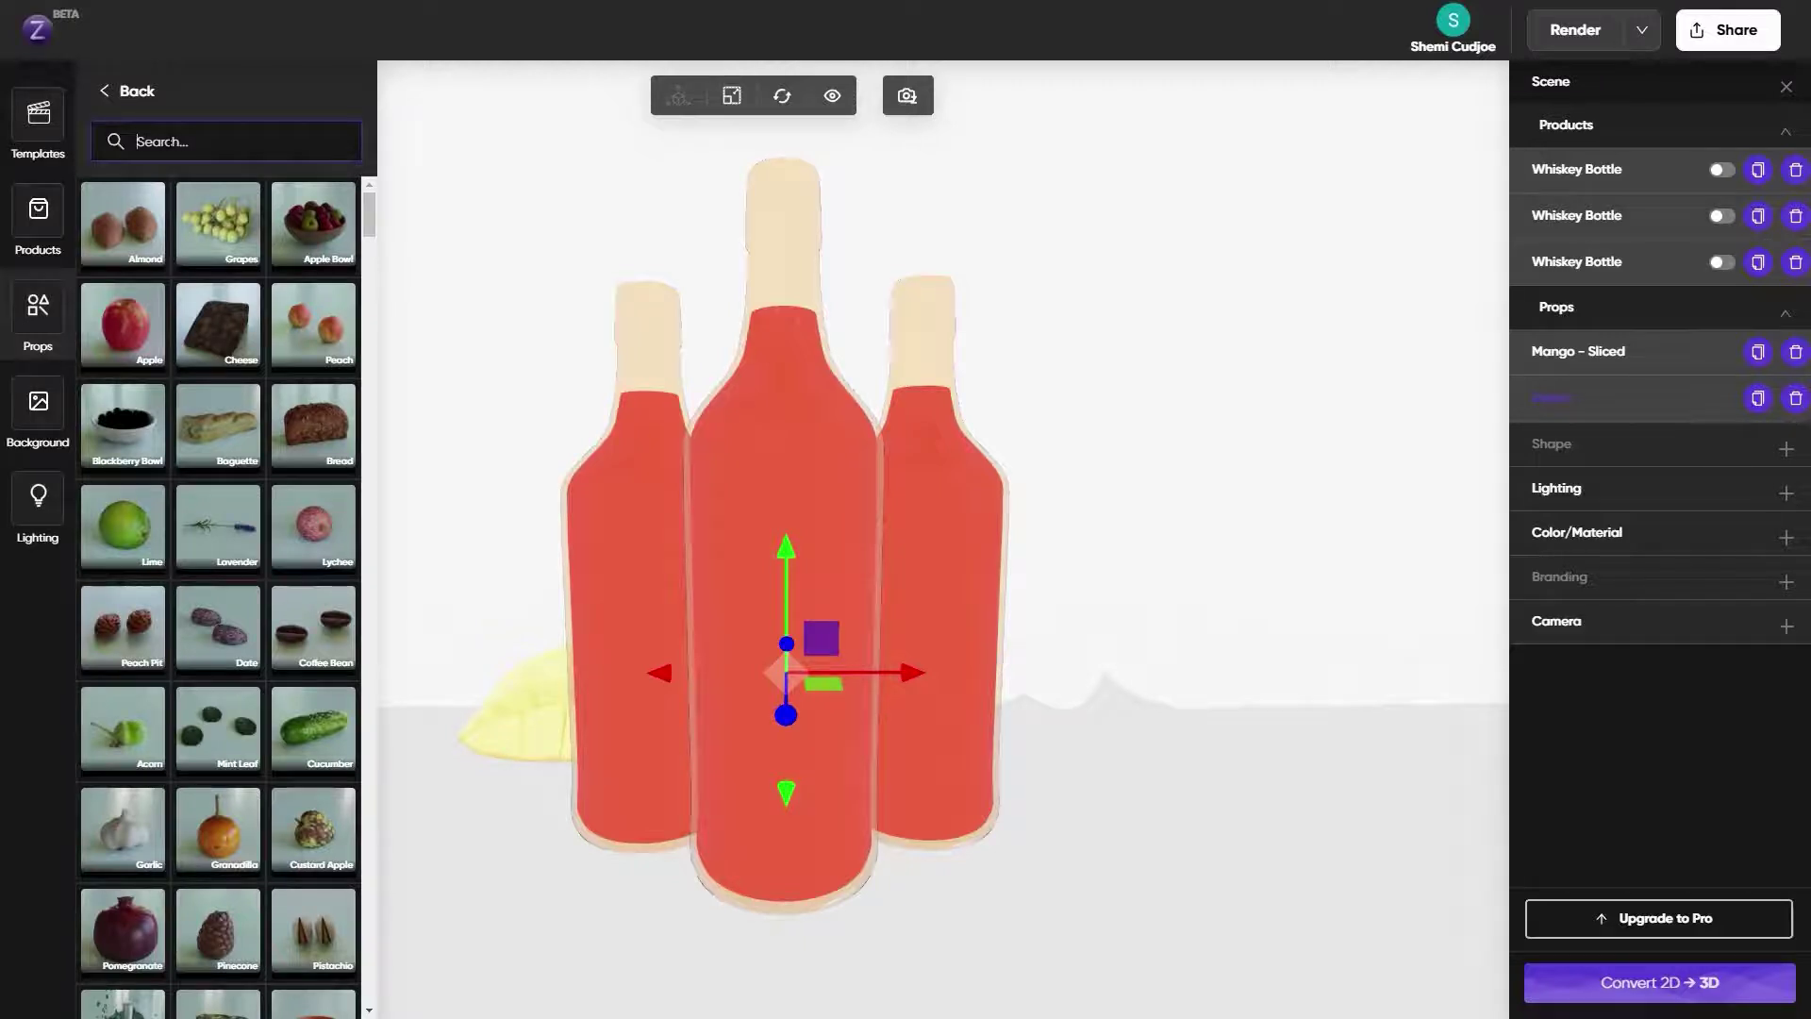
text(plane)
click(135, 229)
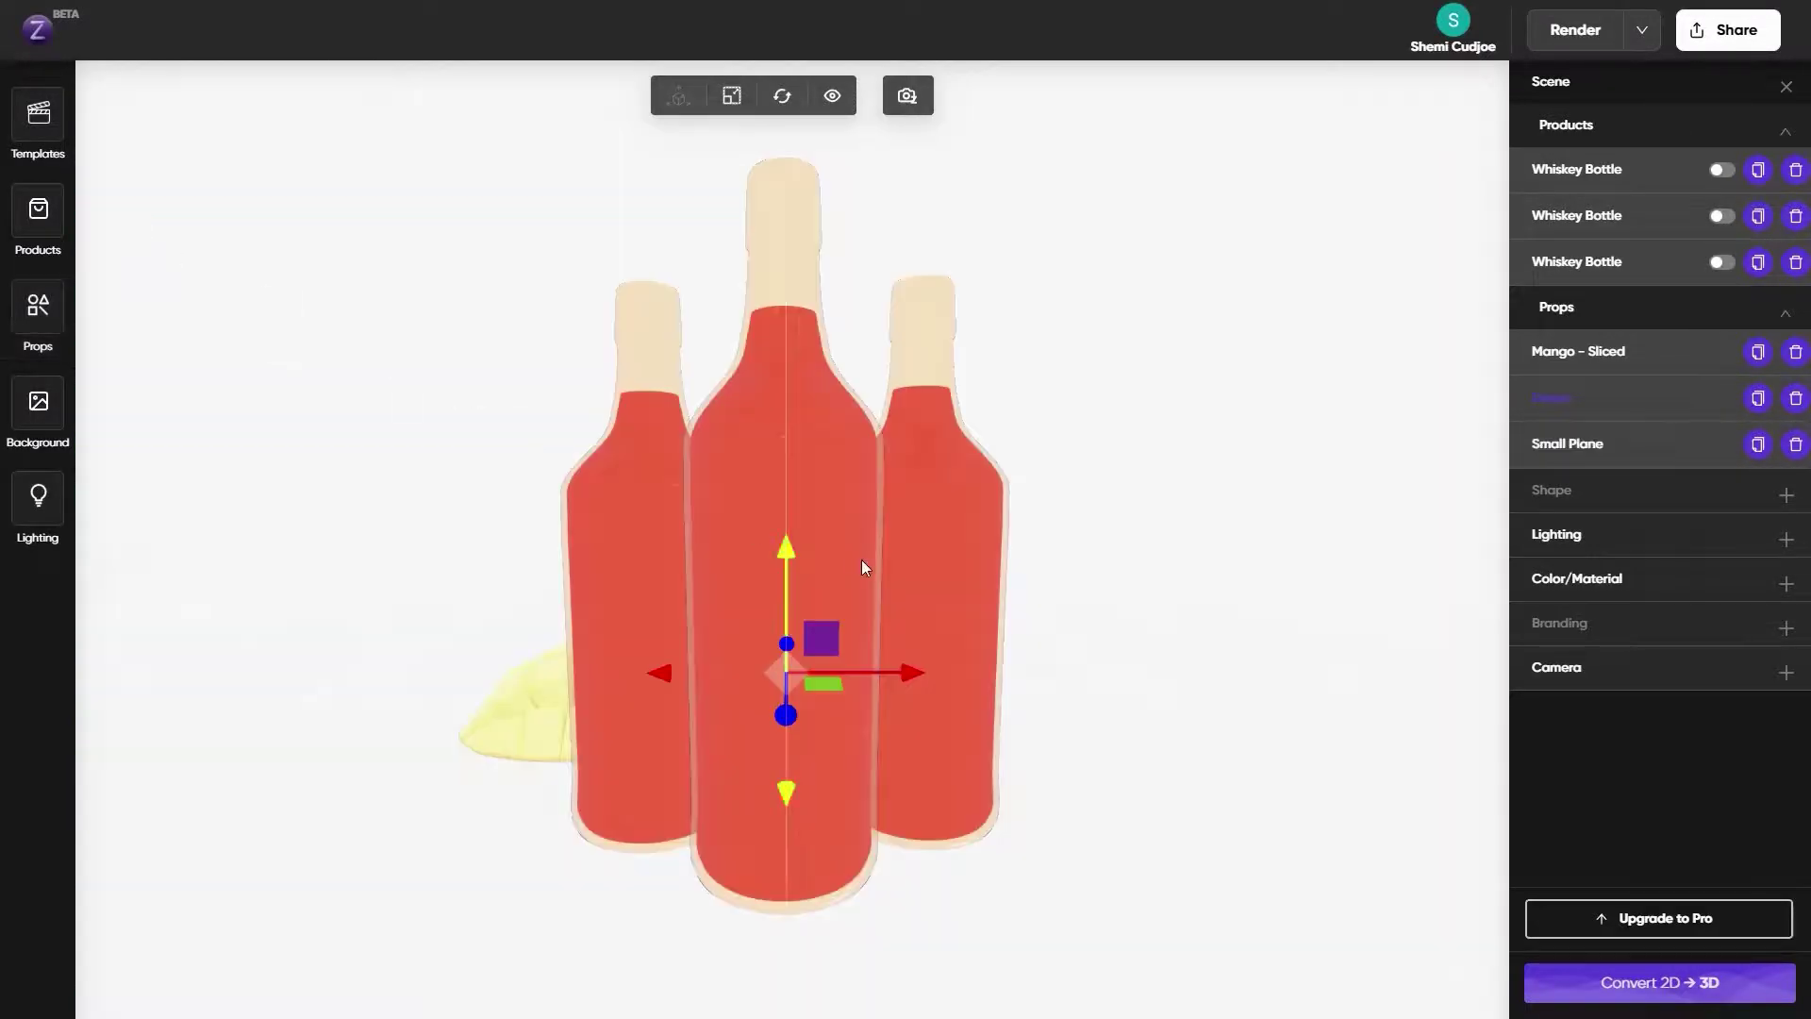
Lower the Small Plane slightly so it acts as the floor under the bottles
scroll(862, 559, down, 5)
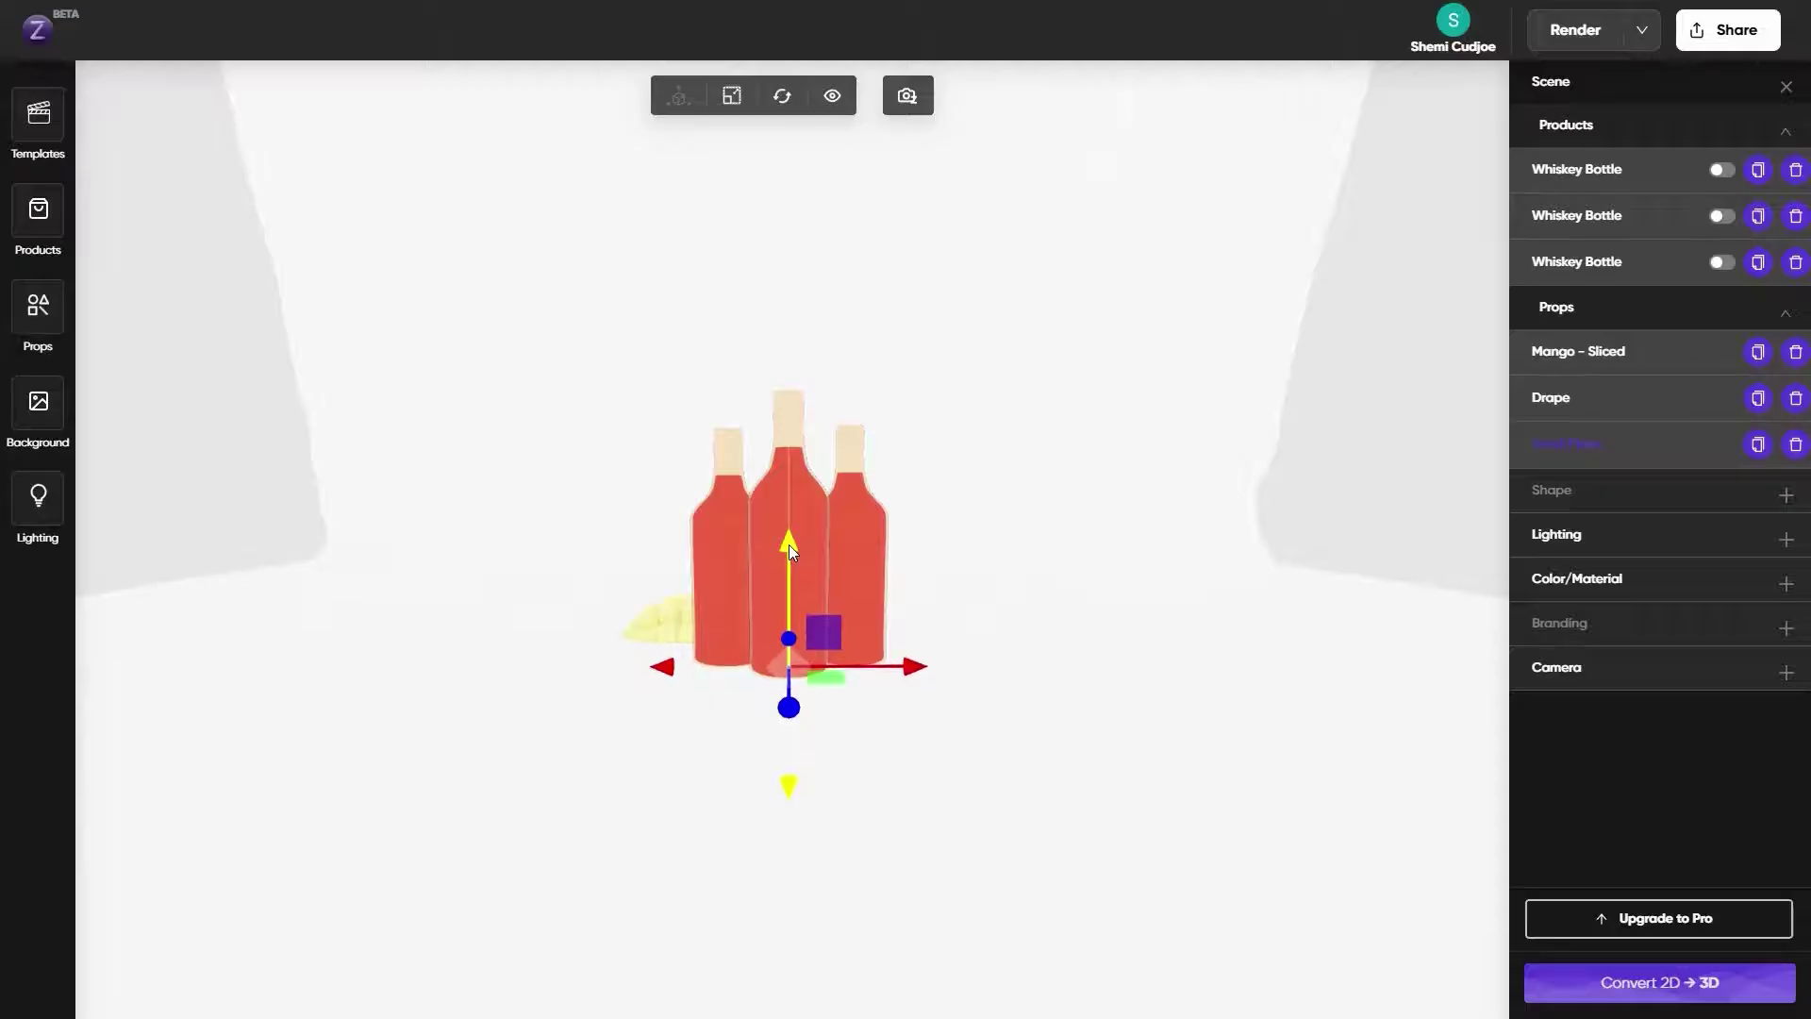
drag(789, 550, 788, 552)
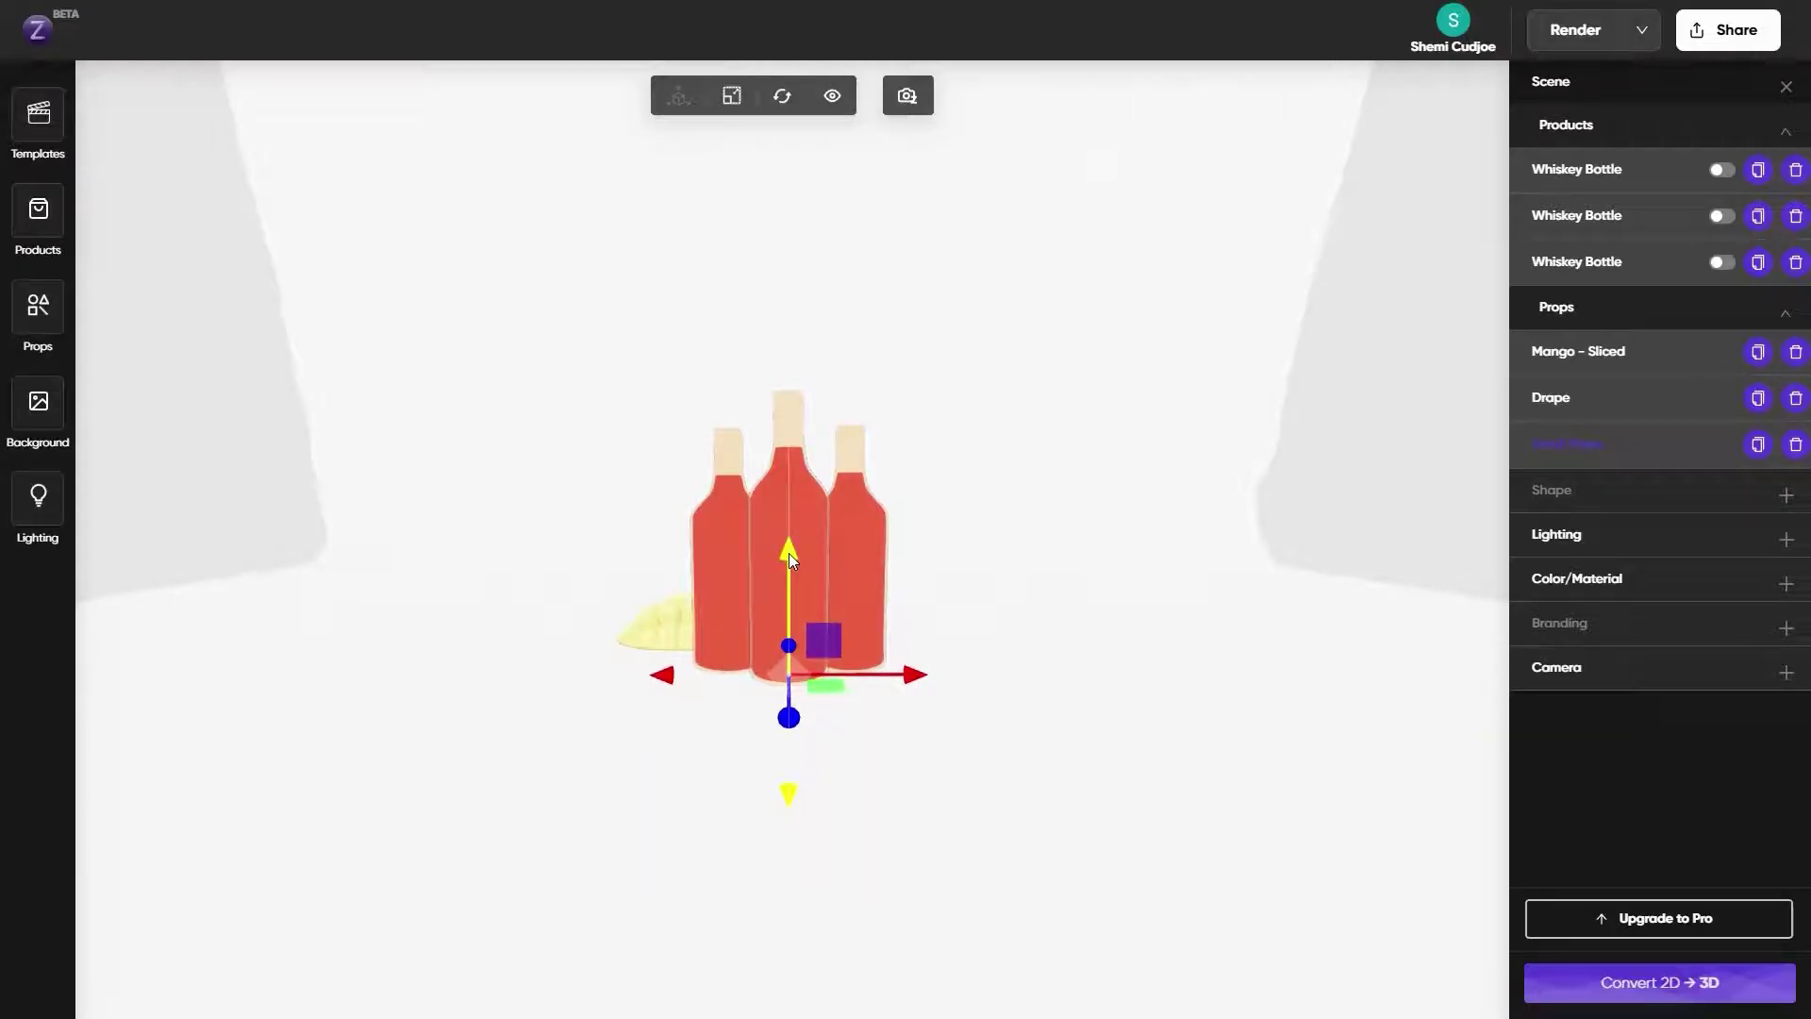
scroll(980, 773, up, 5)
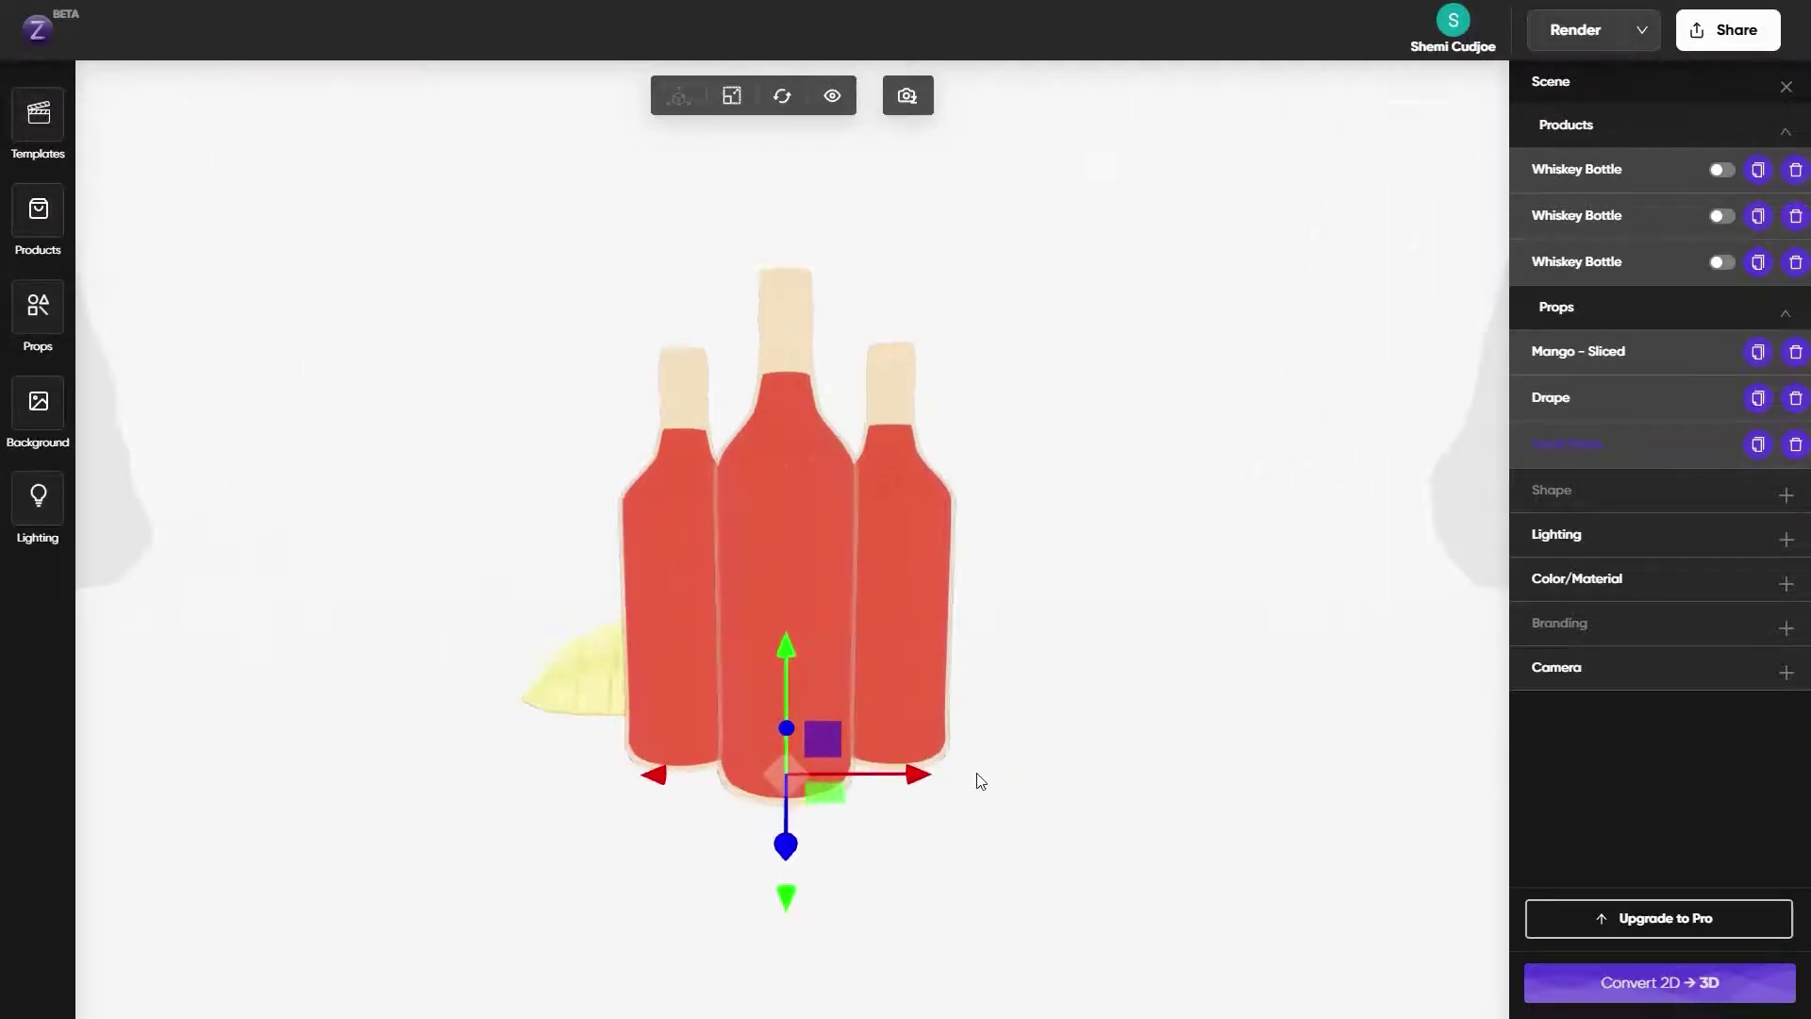
Set the Small Plane's color to black (#000000)
click(1572, 590)
click(1646, 267)
click(1687, 562)
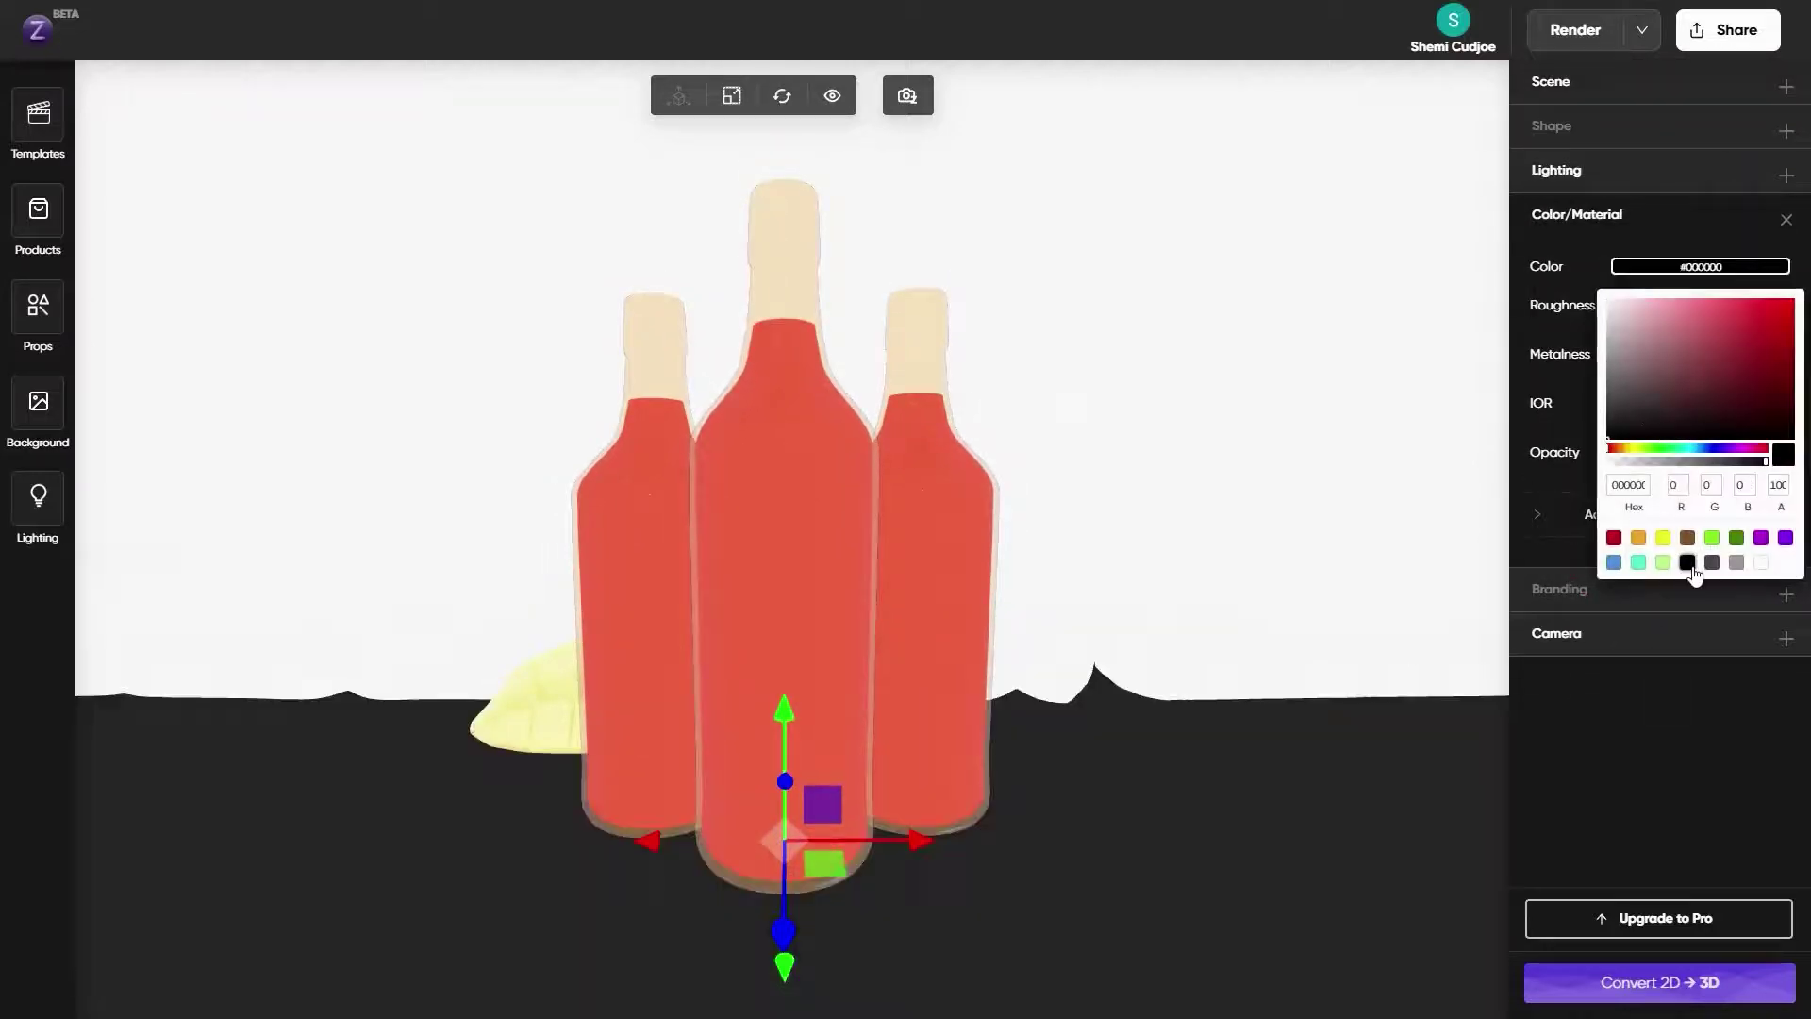
Change the drape's color to black (#000000)
click(1181, 296)
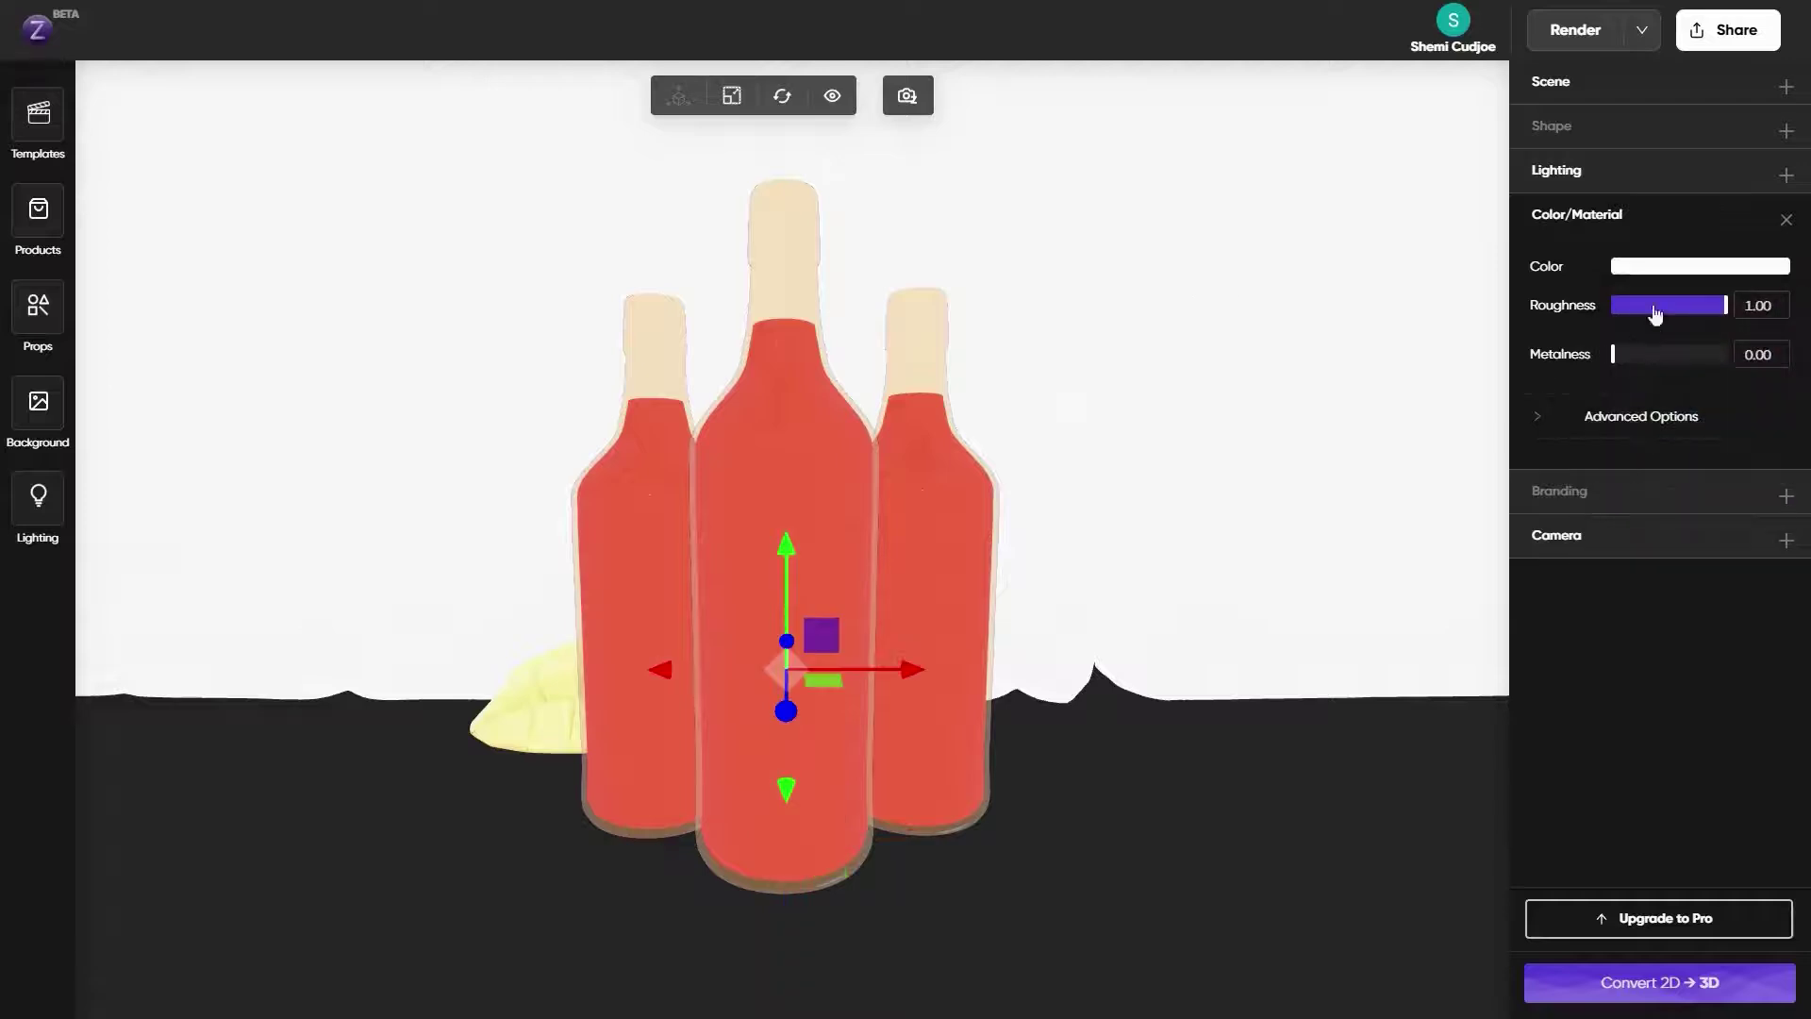
click(1690, 268)
click(1690, 563)
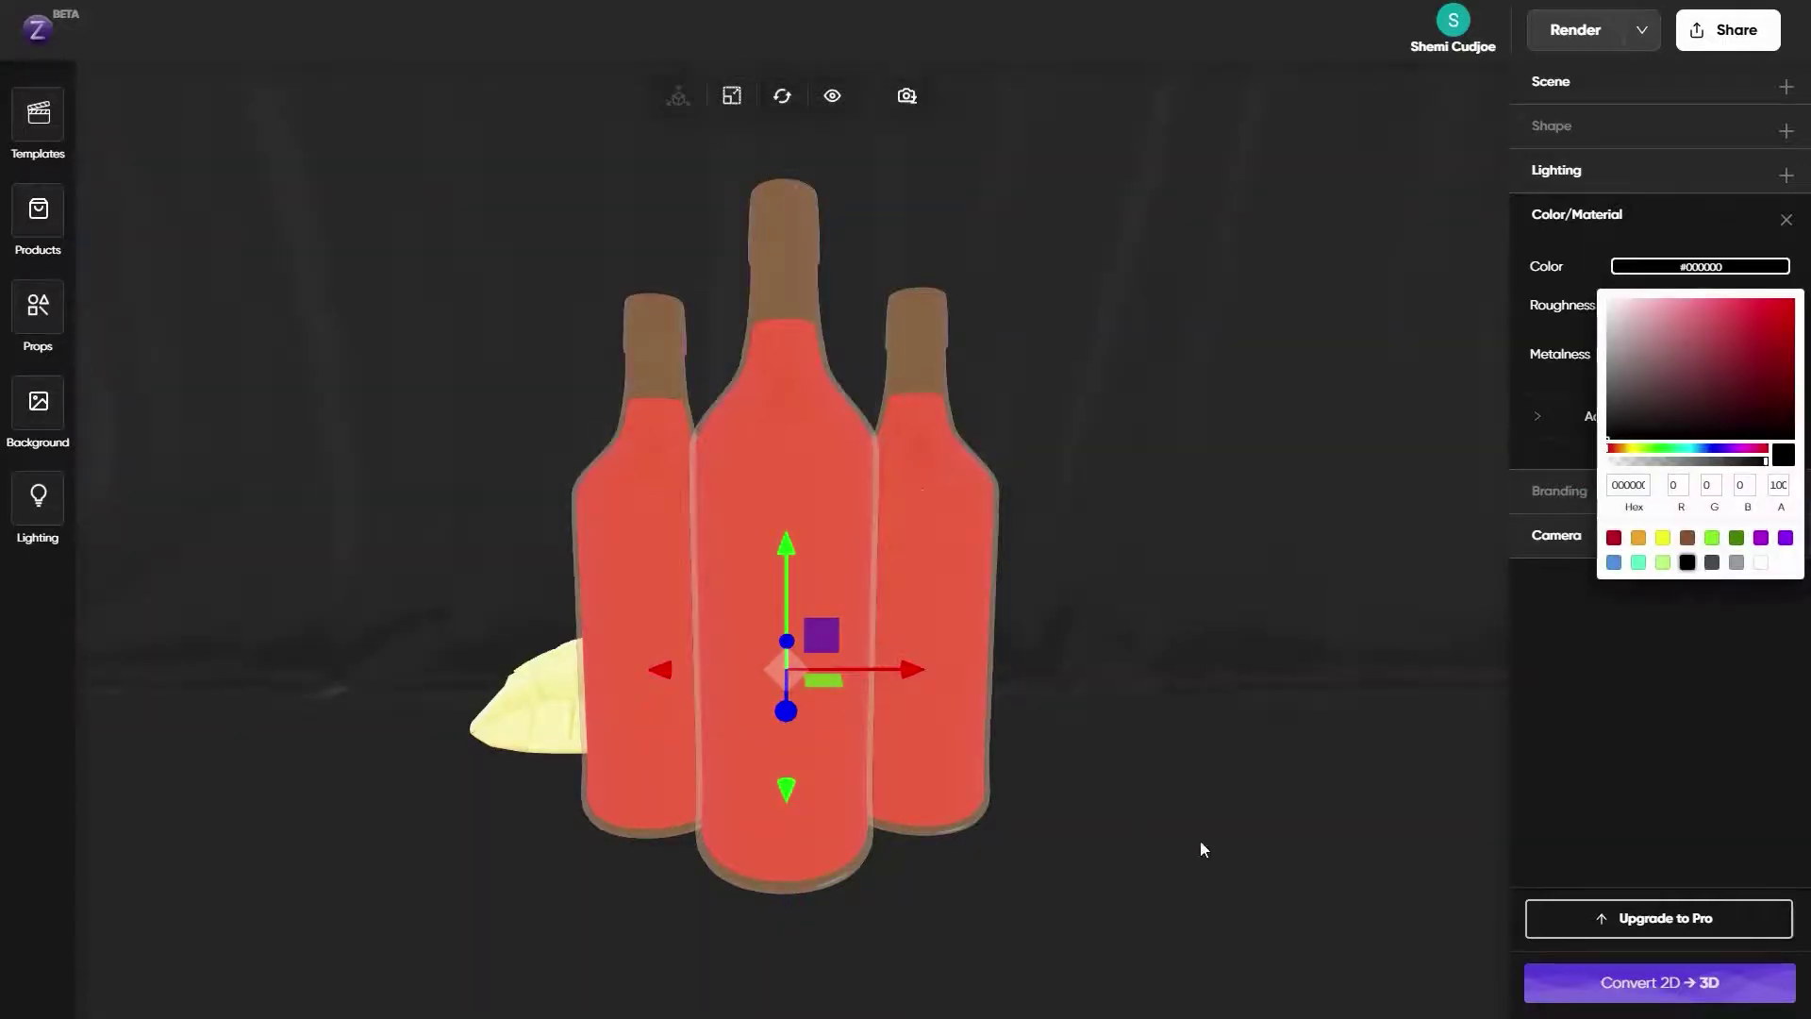
Set the Small Plane's metalness to 0.30
click(35, 421)
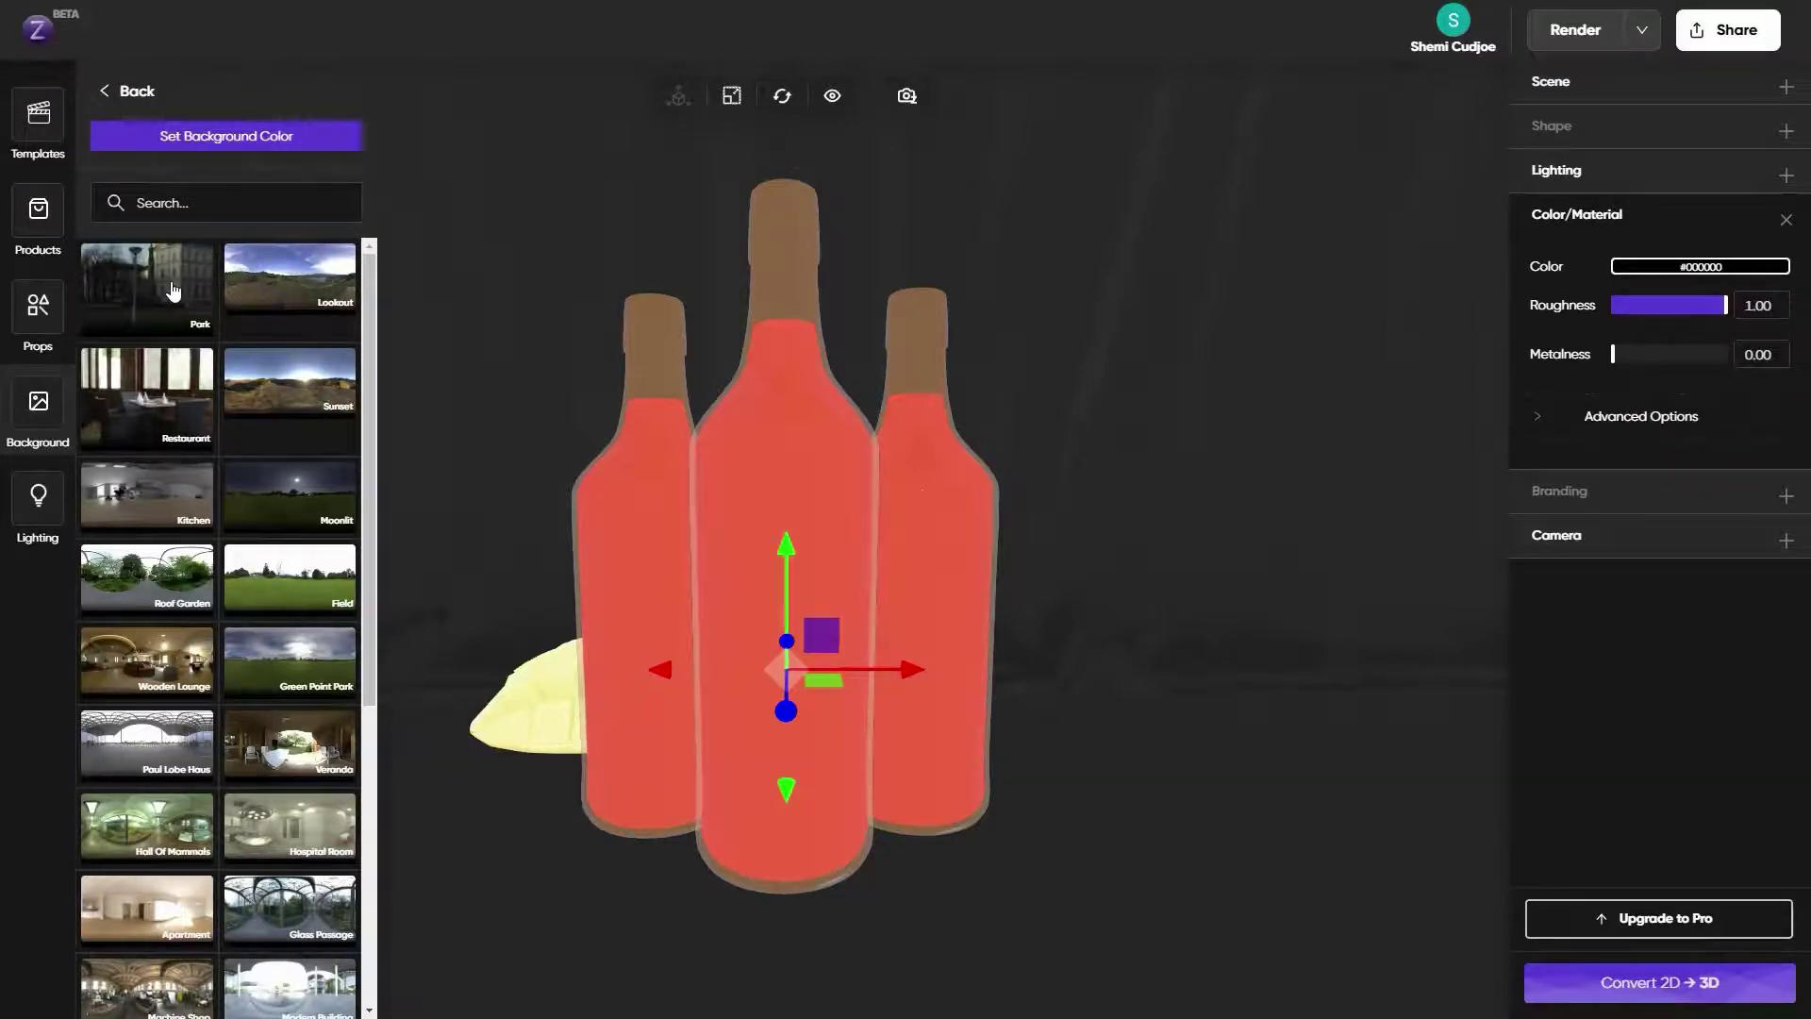
click(1157, 852)
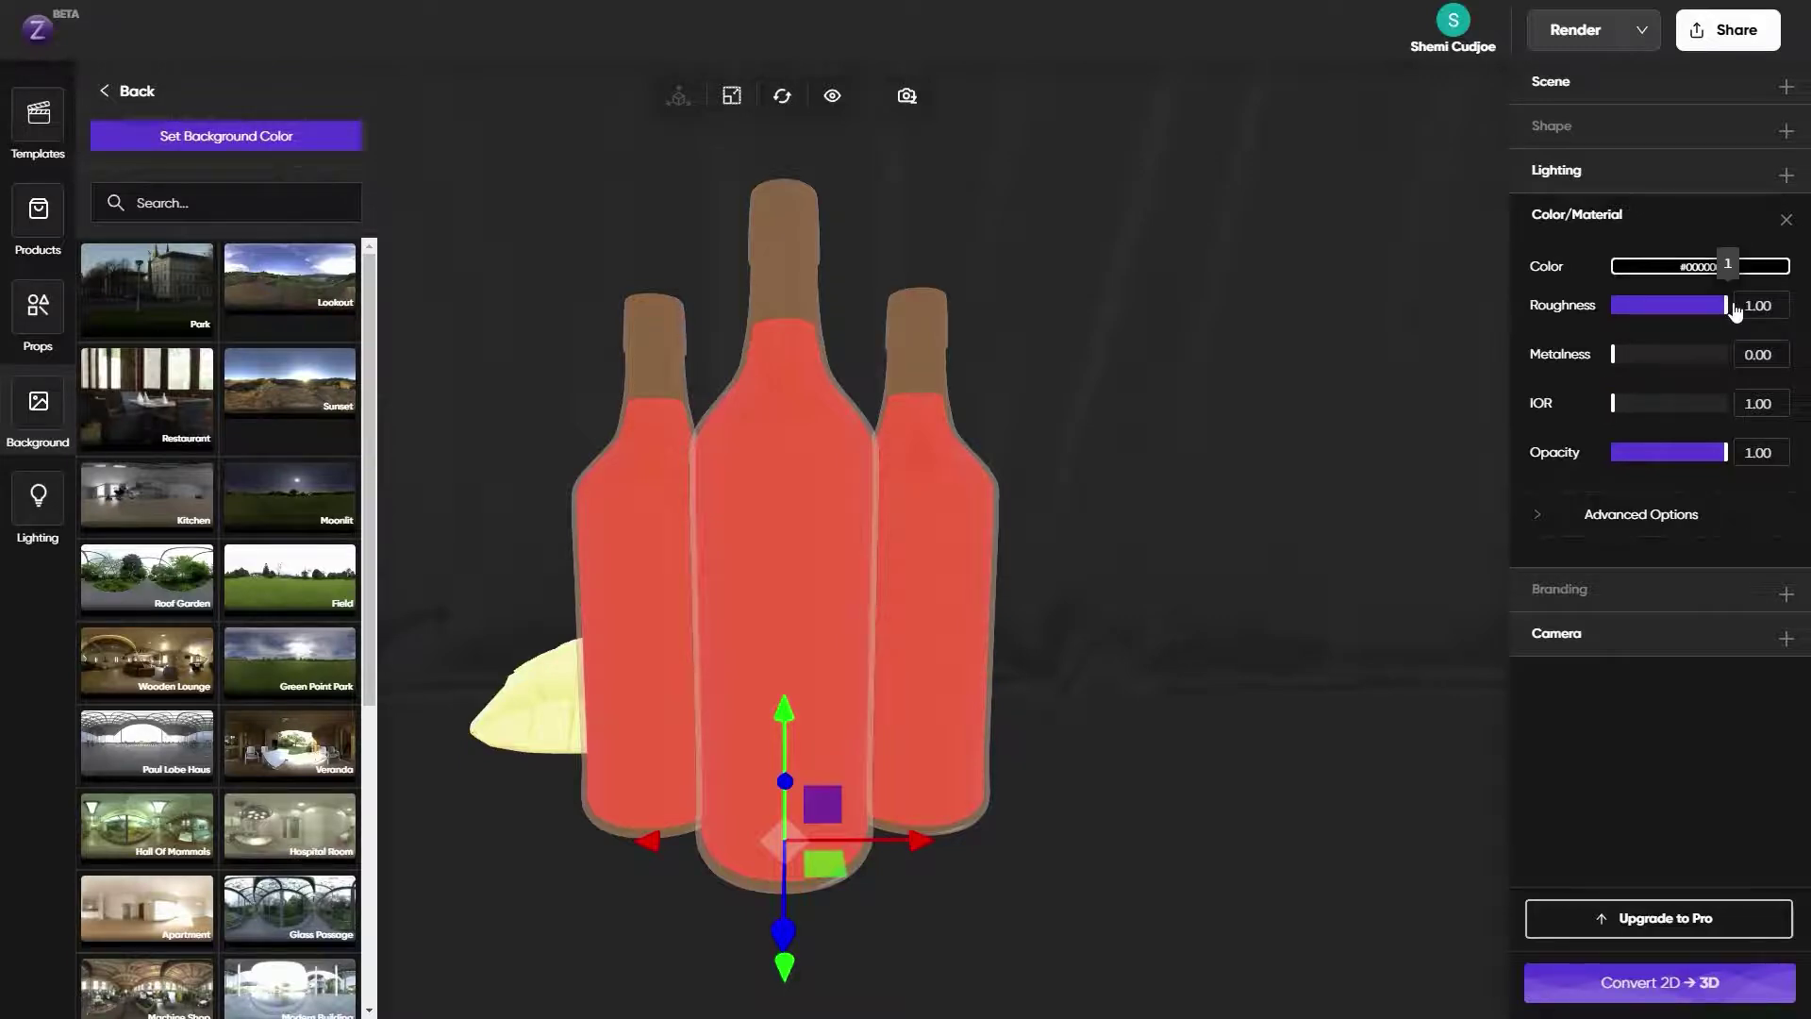
drag(1616, 356, 1650, 361)
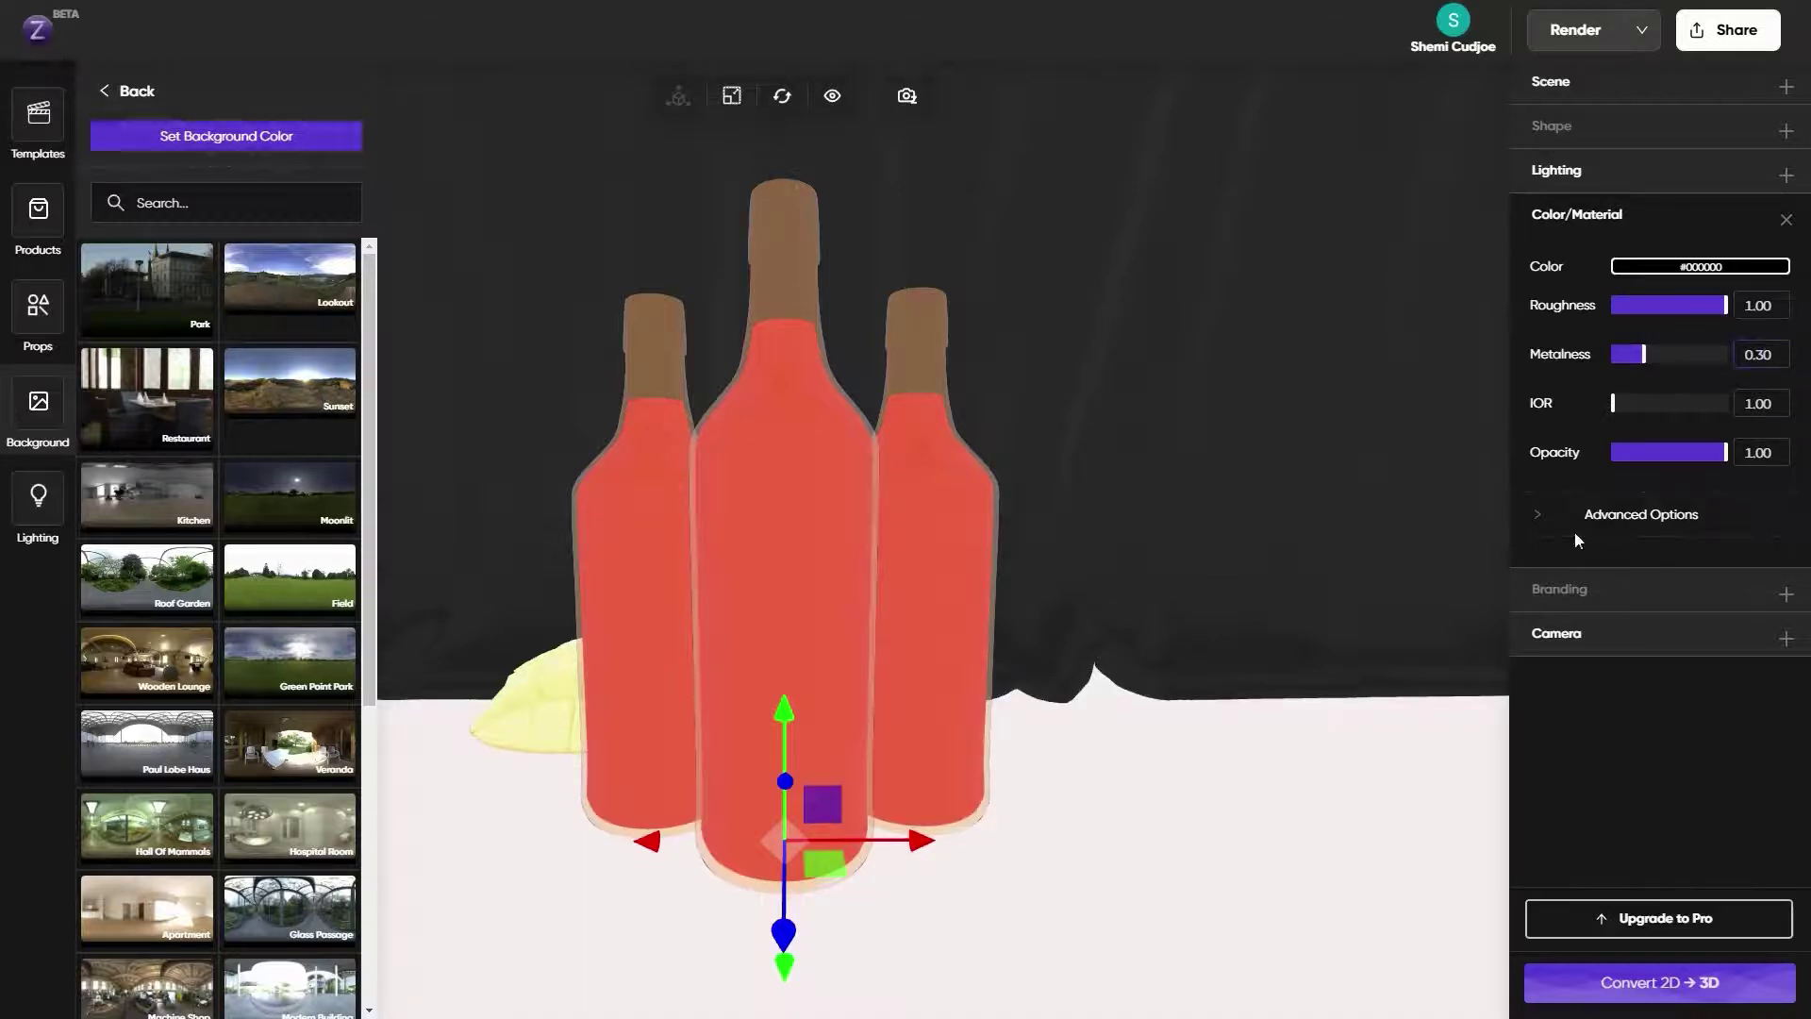
click(1649, 266)
Look through the available background environments and apply Wooden Lounge to the scene
scroll(175, 699, down, 4)
scroll(175, 699, down, 2)
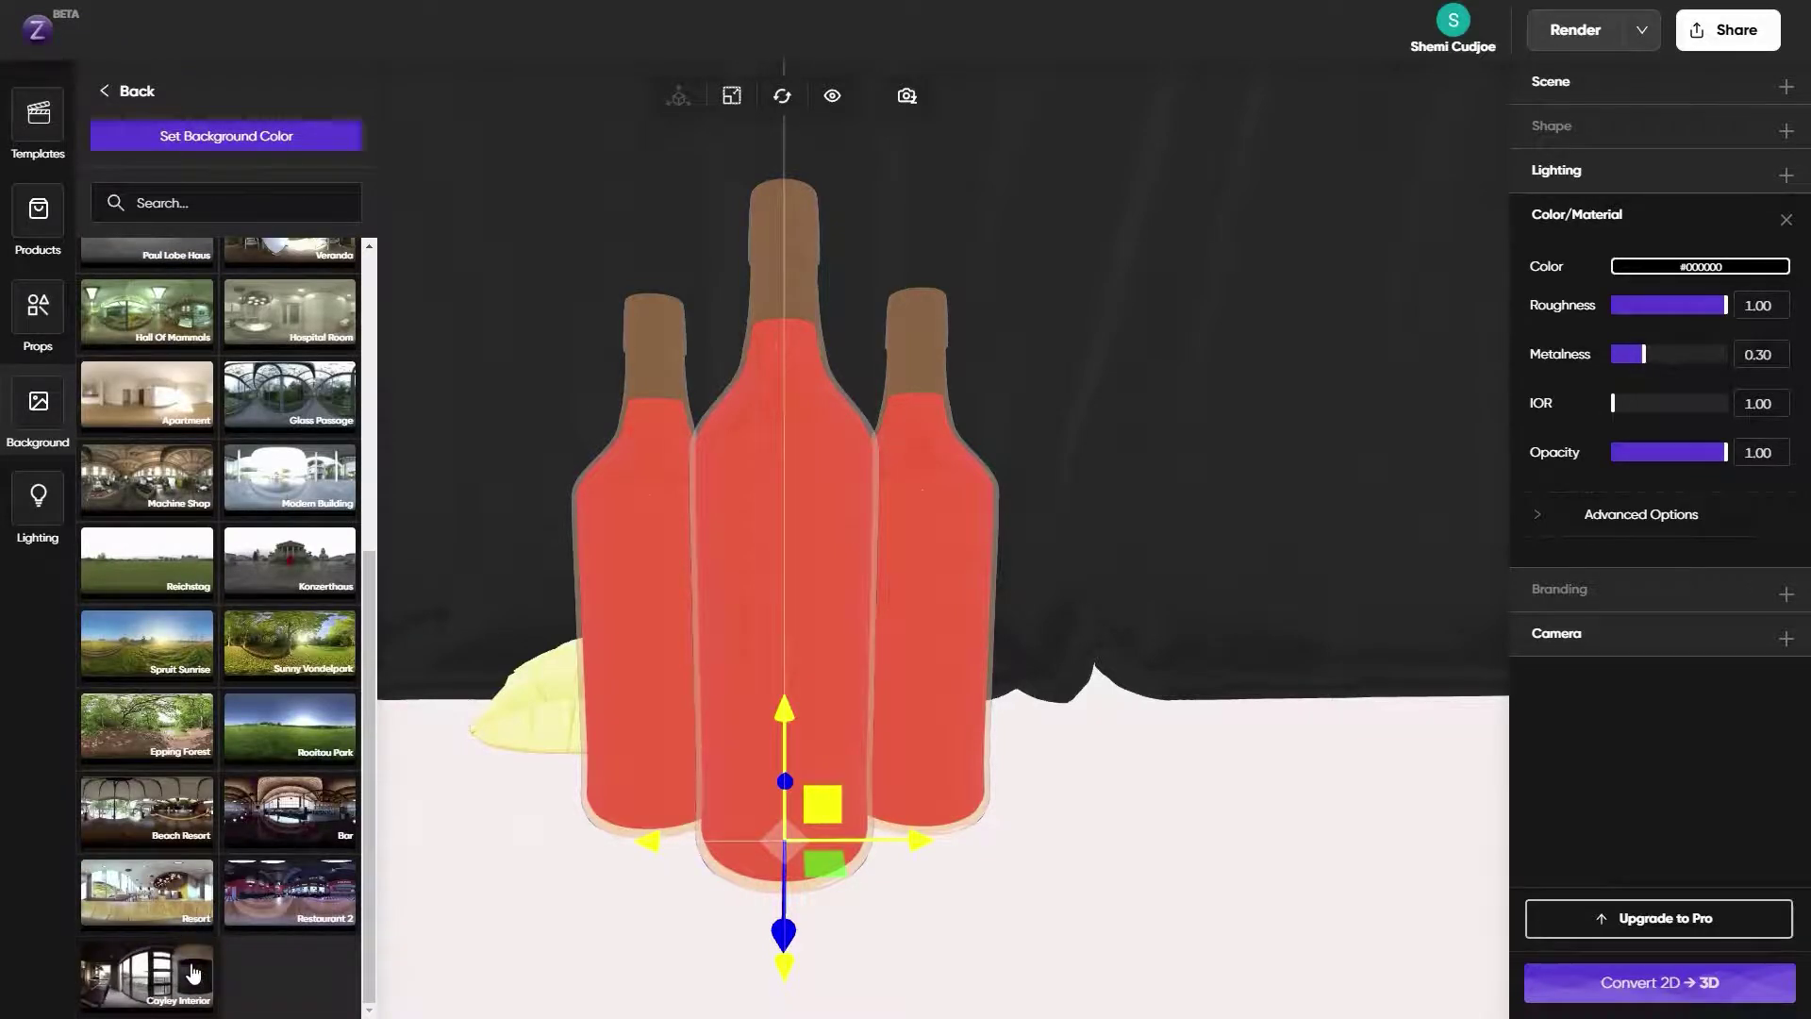
scroll(179, 811, up, 6)
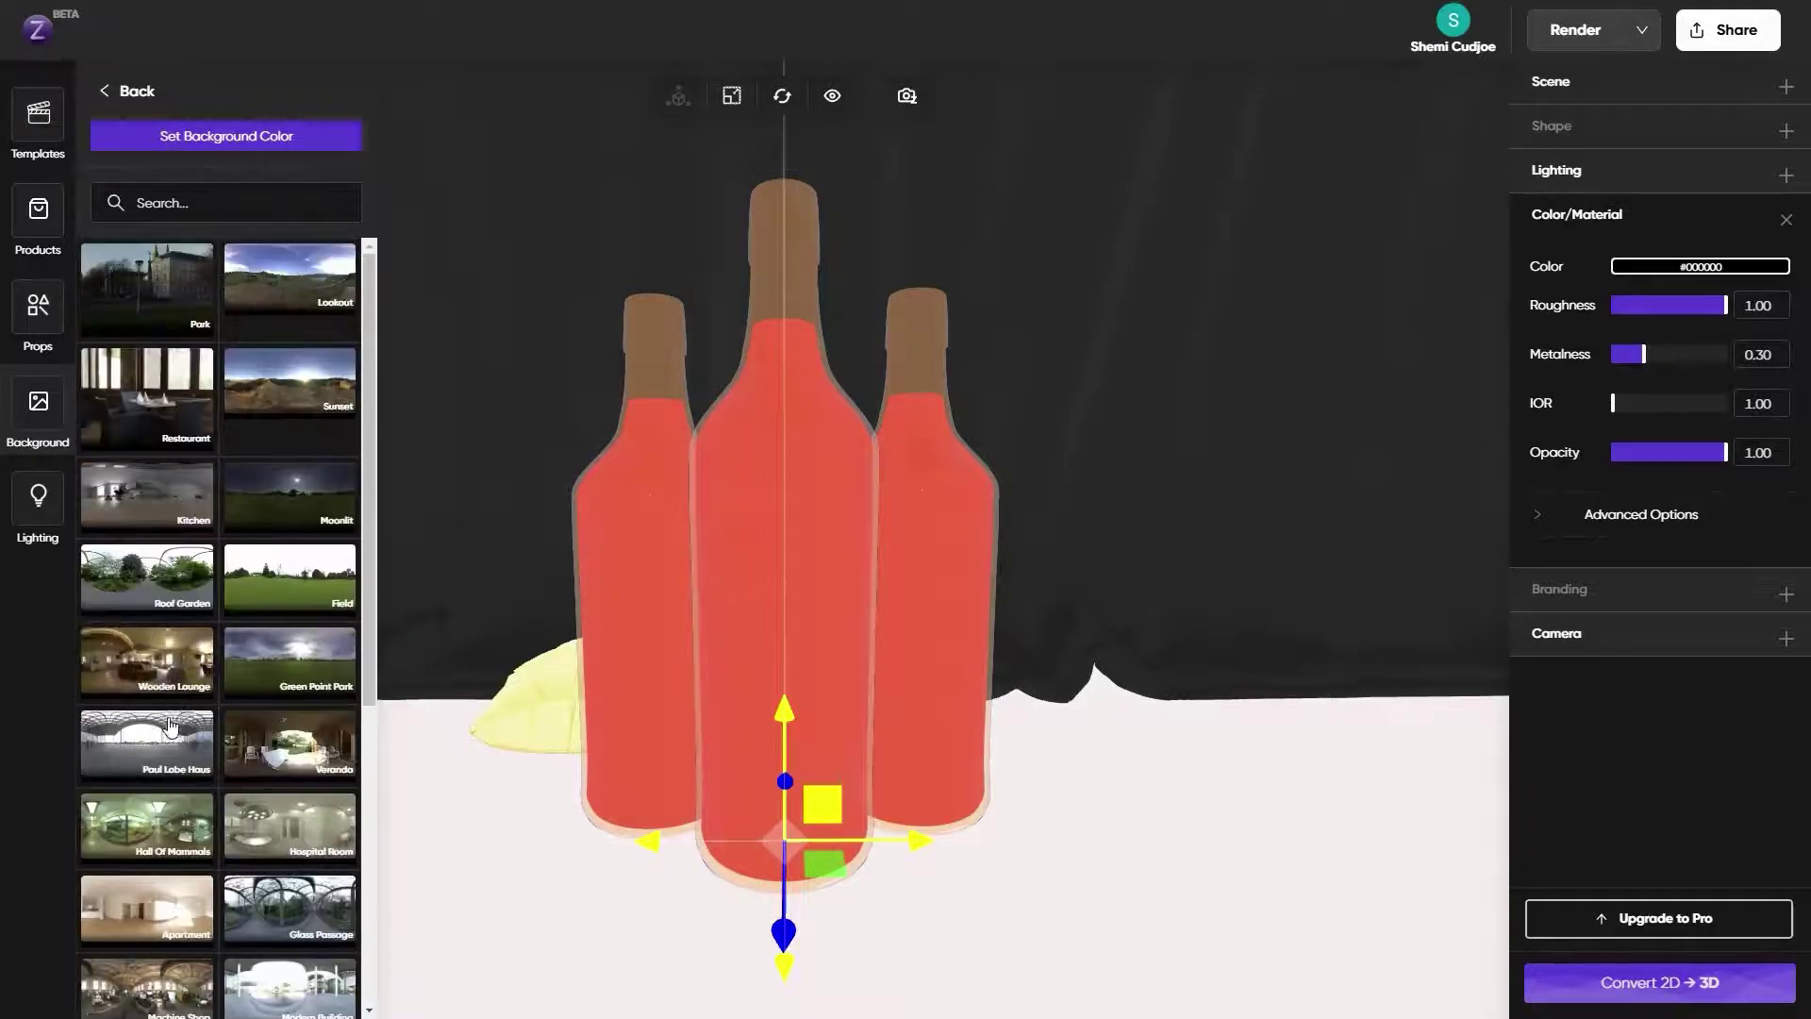
click(169, 663)
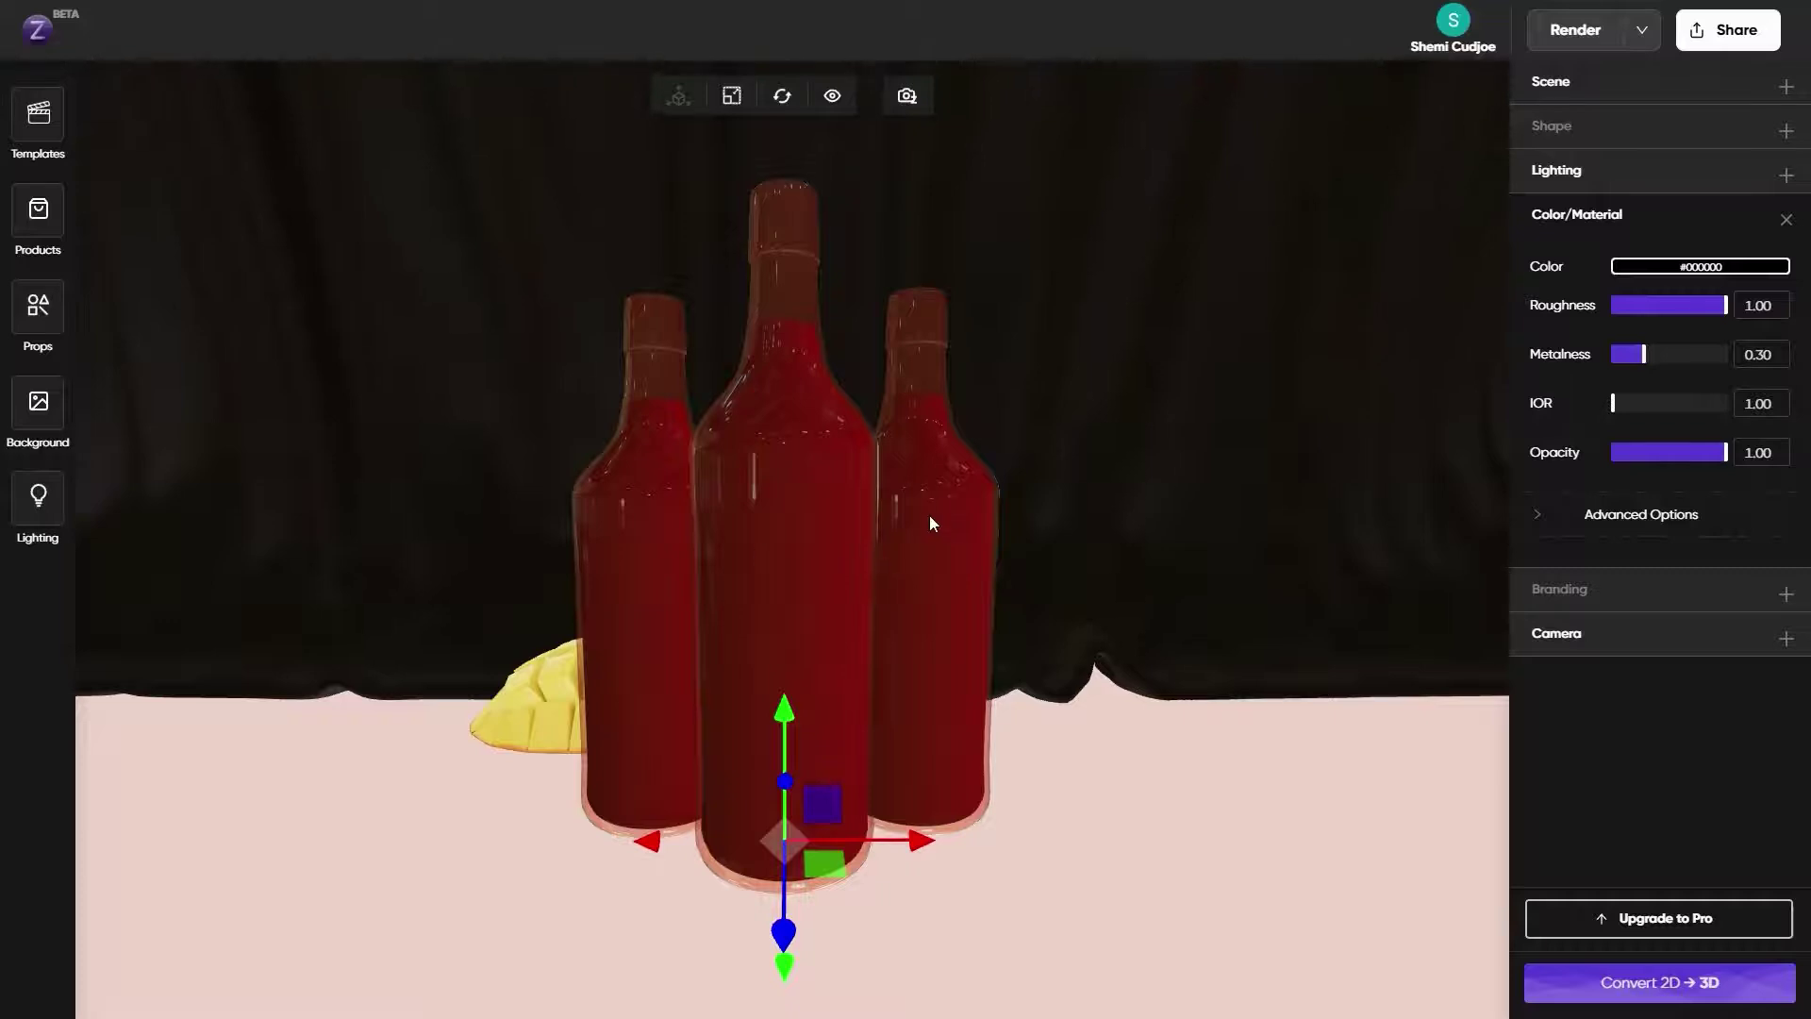
Try the Jar Lid from the products library as a bottle cap and delete it from the scene
click(39, 114)
click(39, 209)
scroll(261, 386, down, 5)
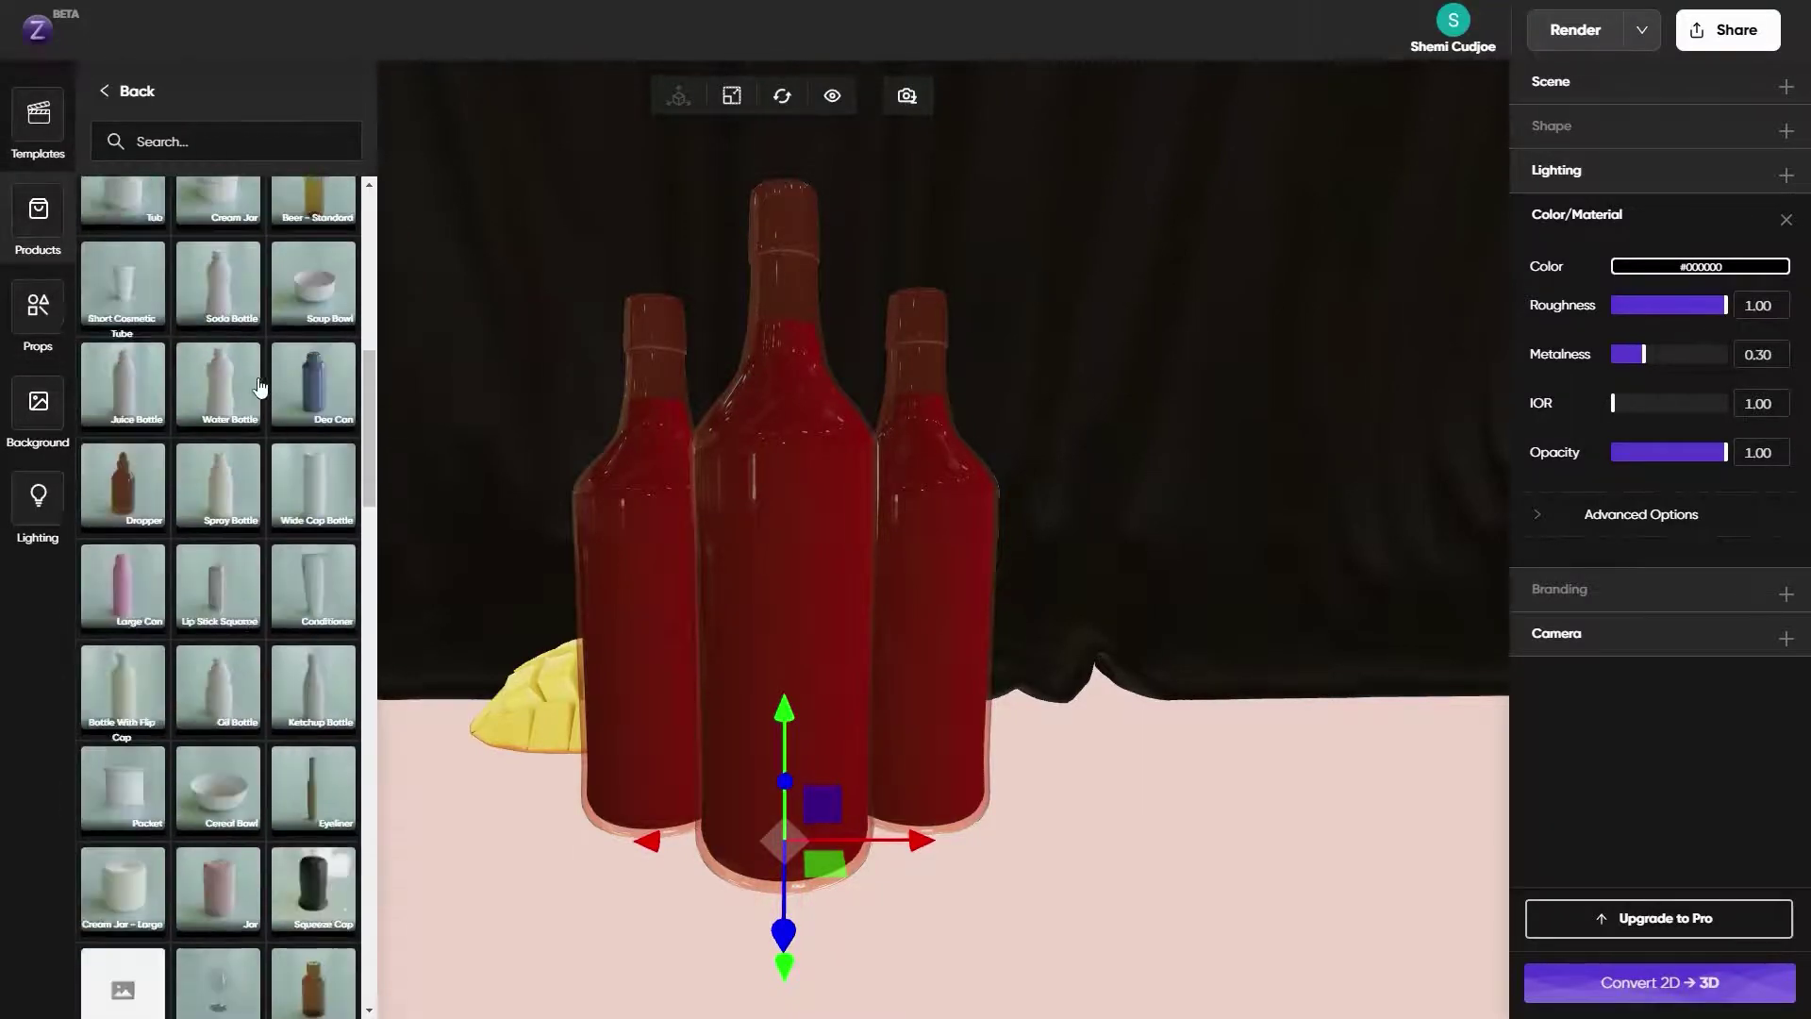
scroll(265, 415, down, 10)
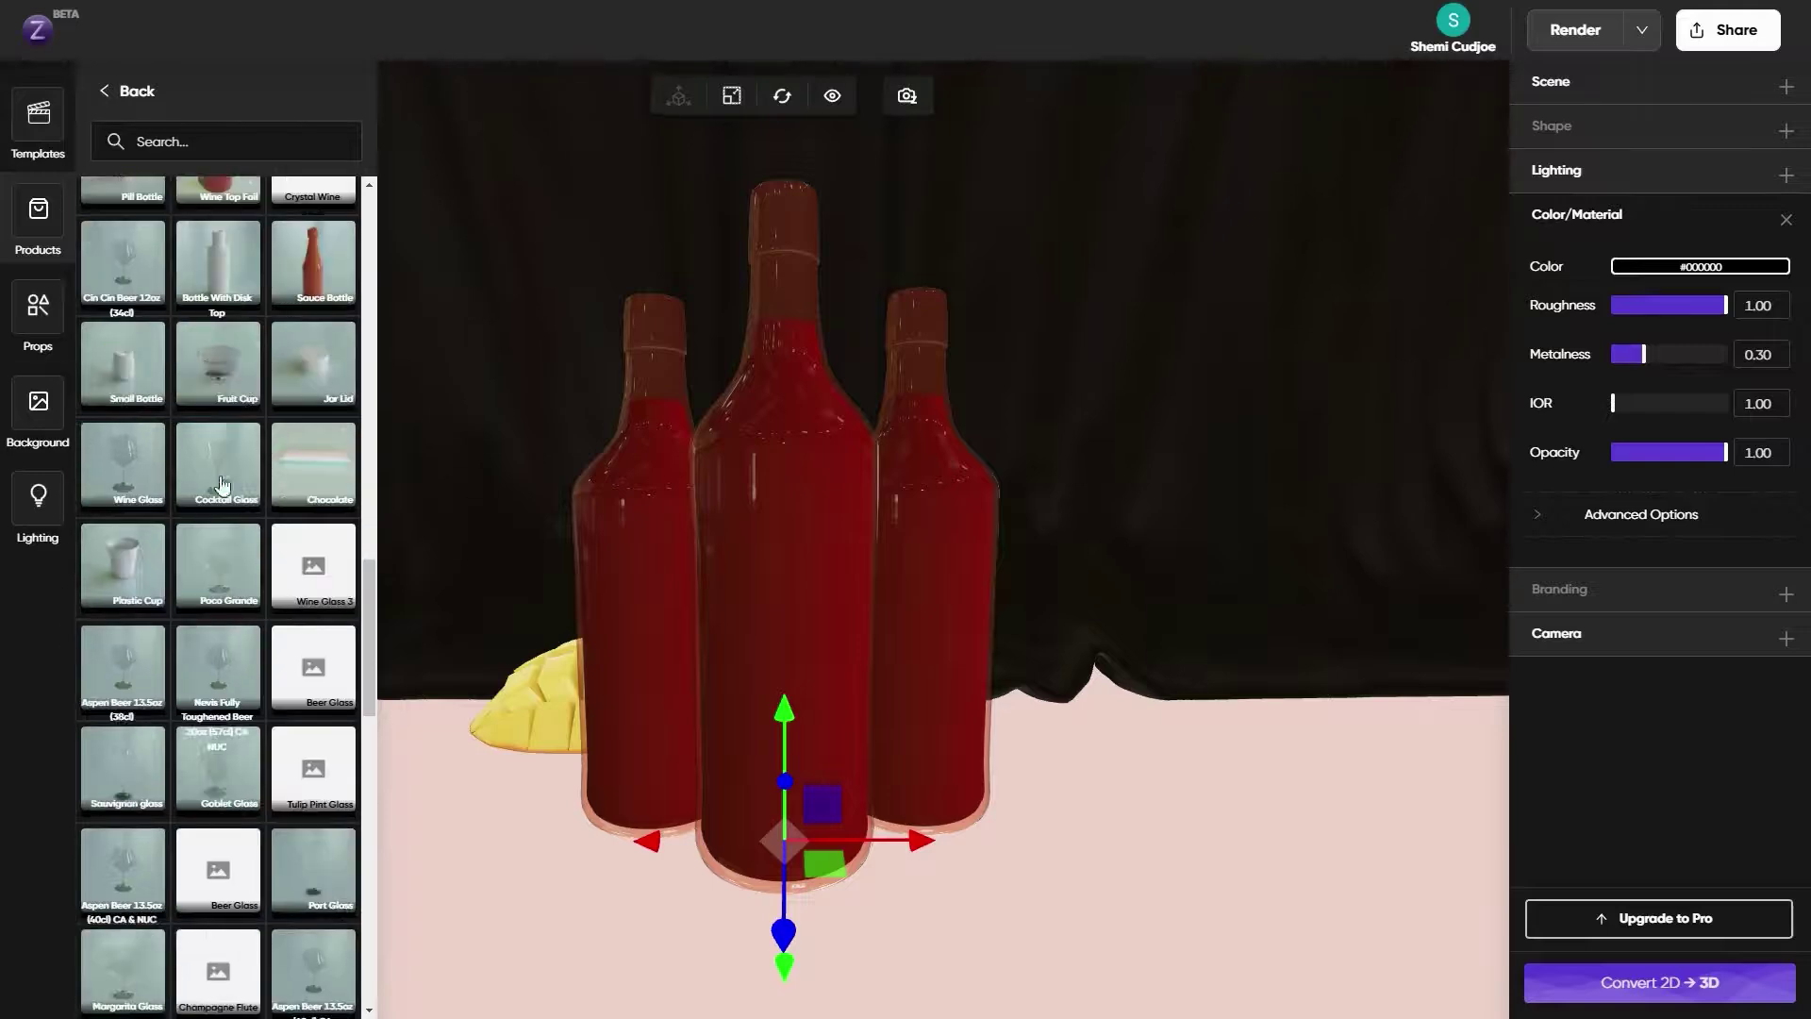
scroll(222, 484, down, 5)
scroll(196, 636, down, 5)
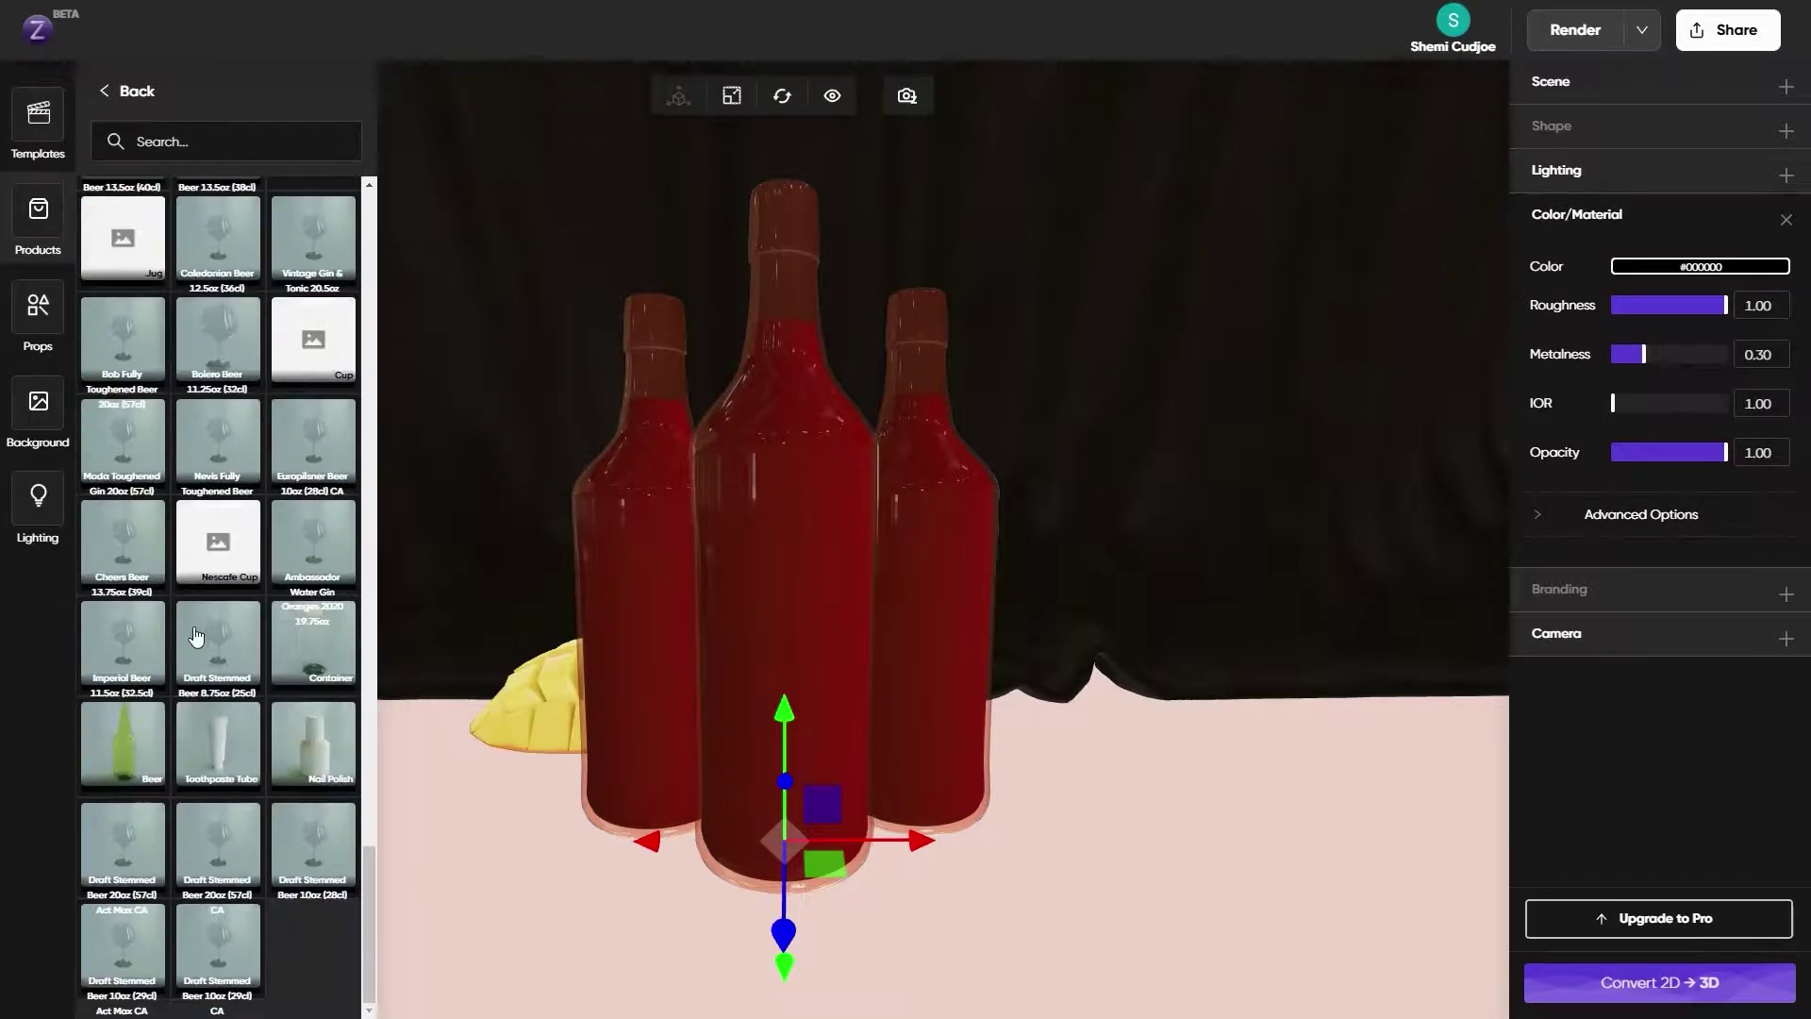
scroll(196, 637, up, 12)
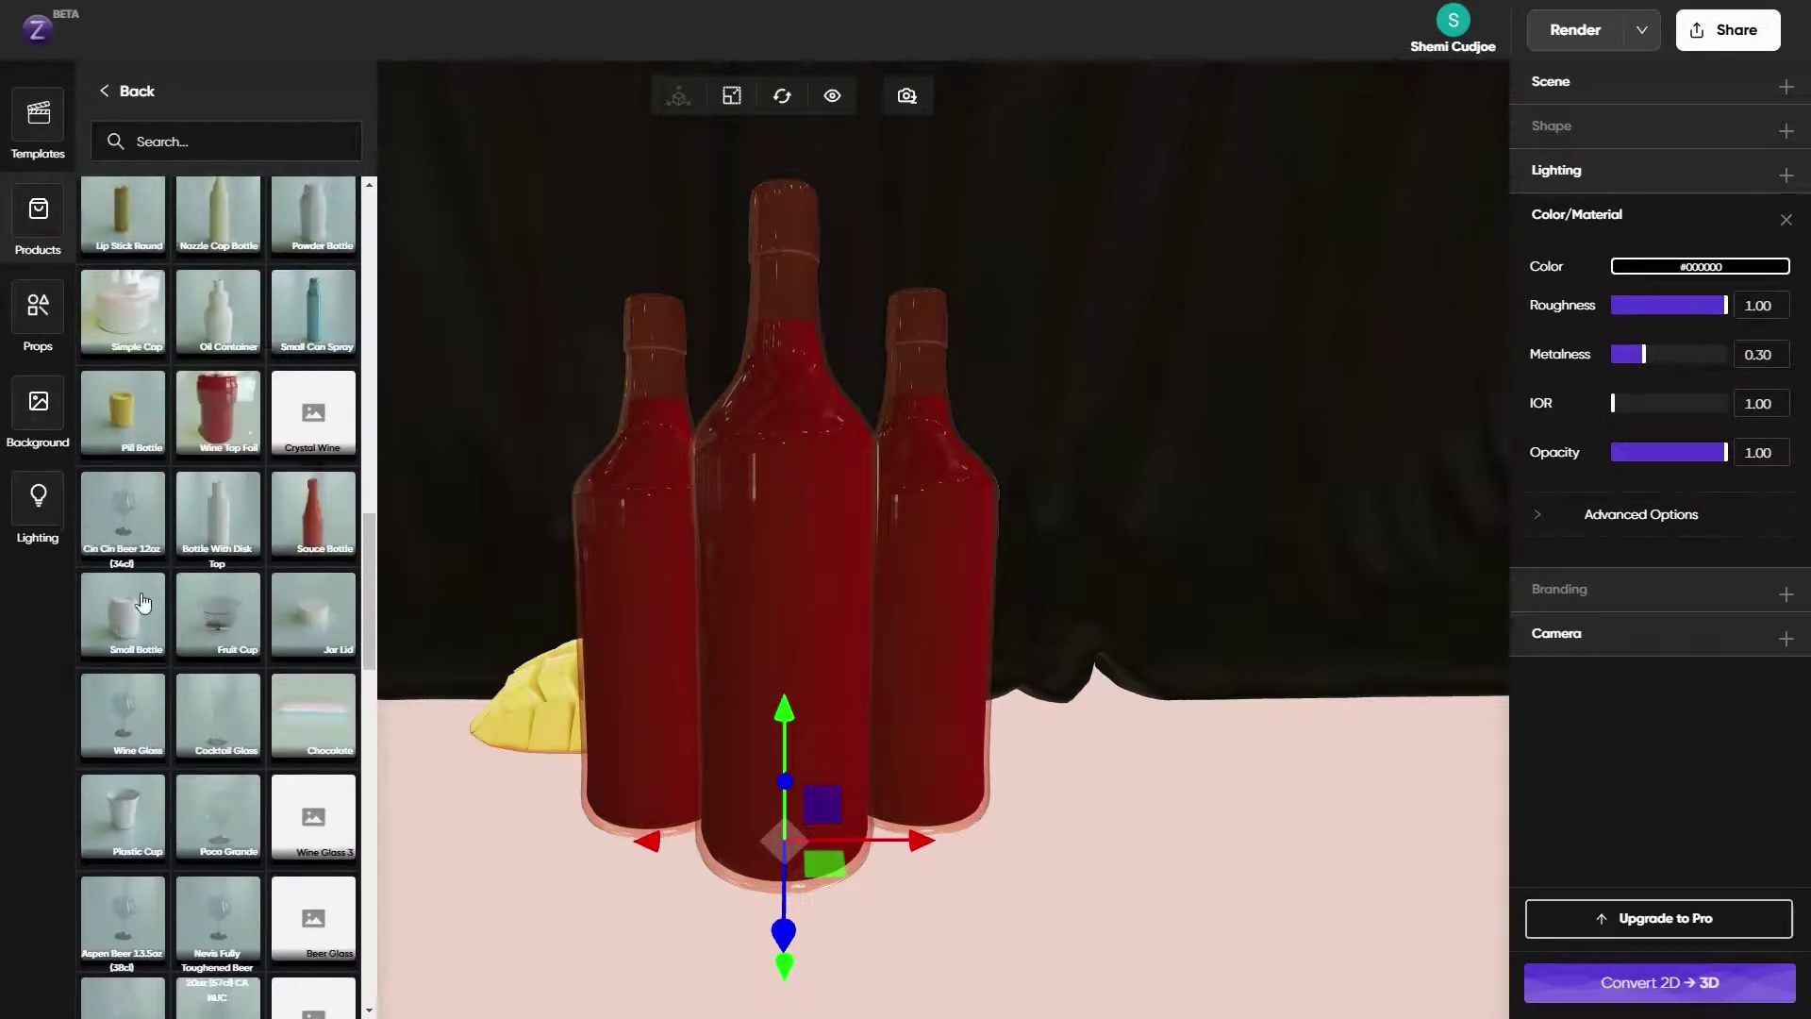
scroll(255, 411, up, 10)
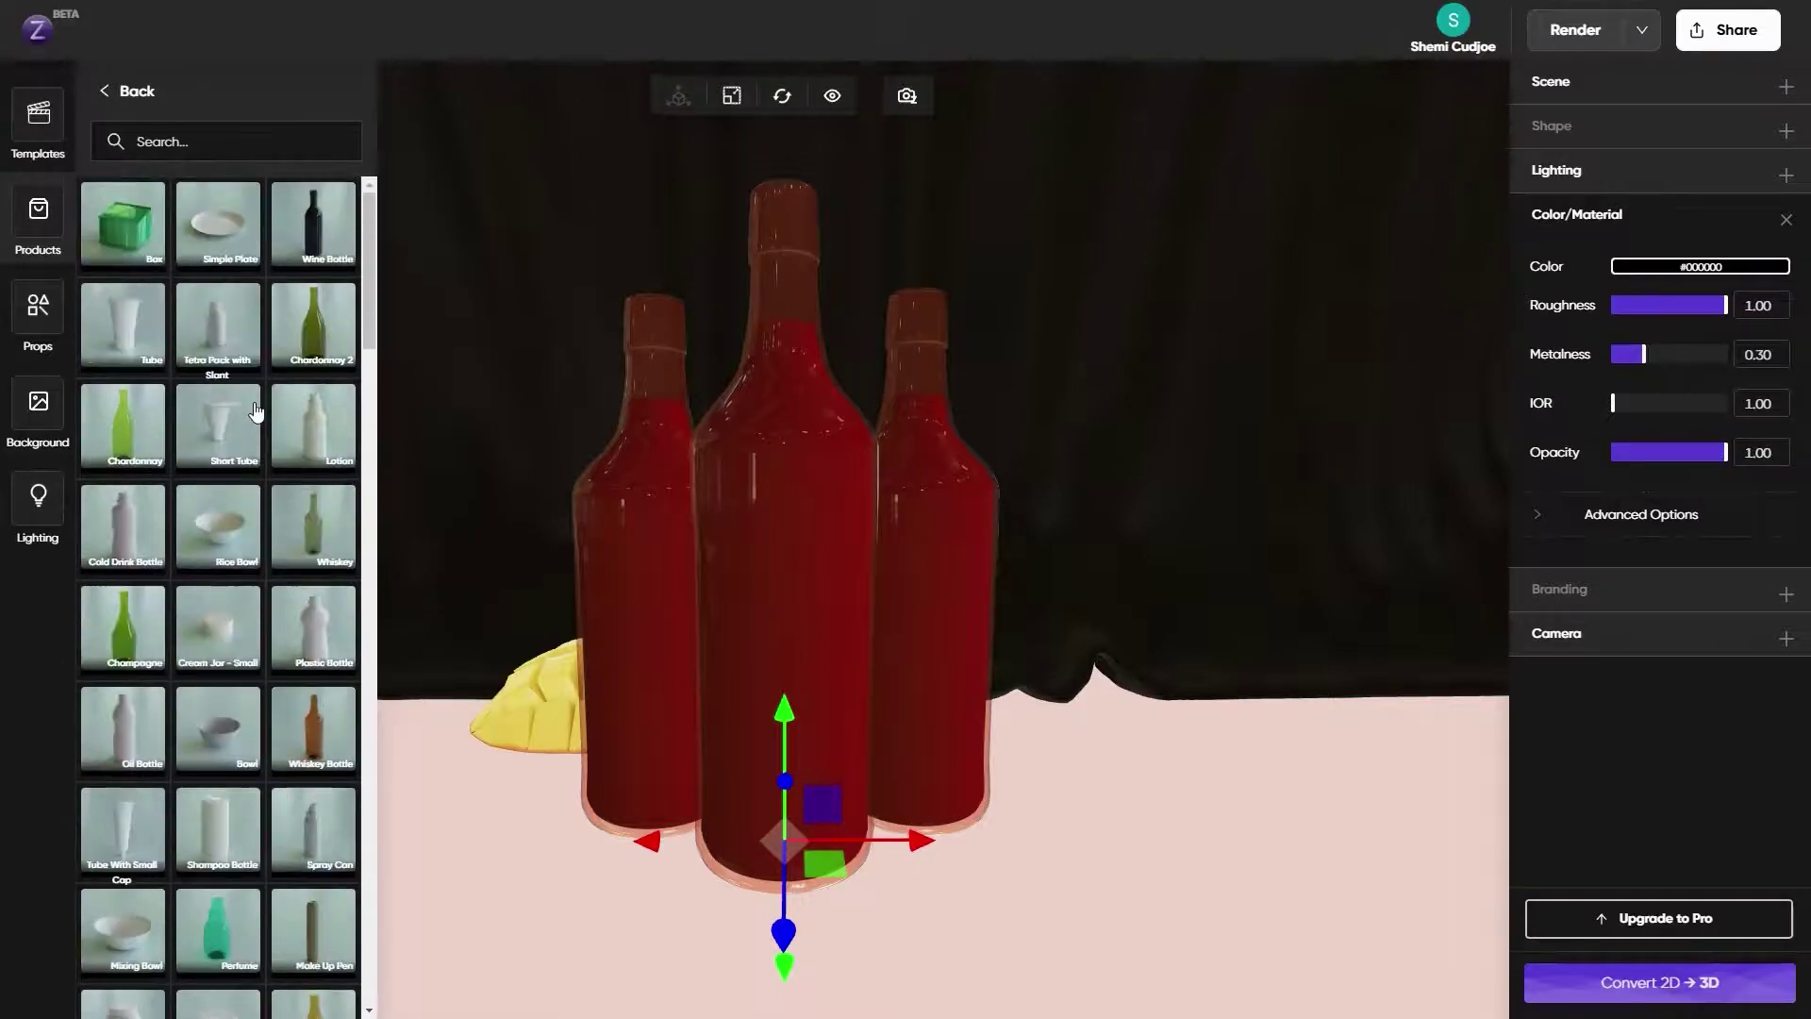
scroll(273, 471, down, 8)
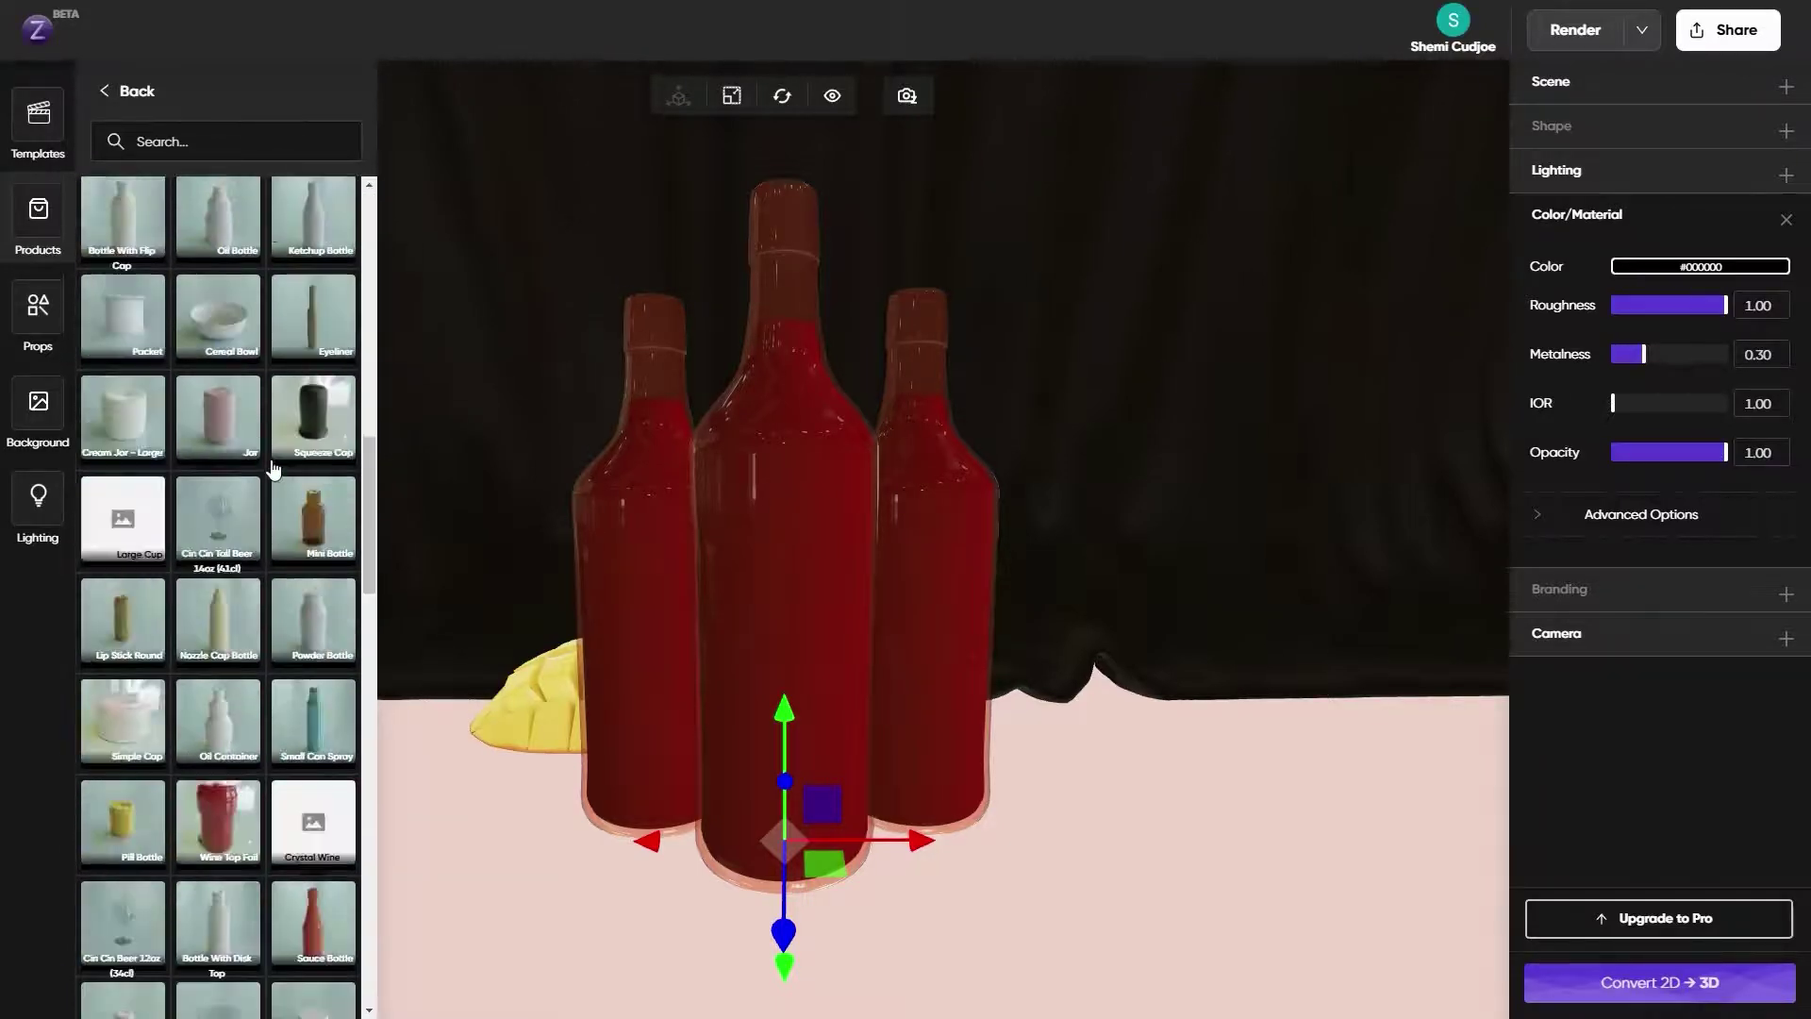
scroll(273, 469, down, 3)
click(321, 722)
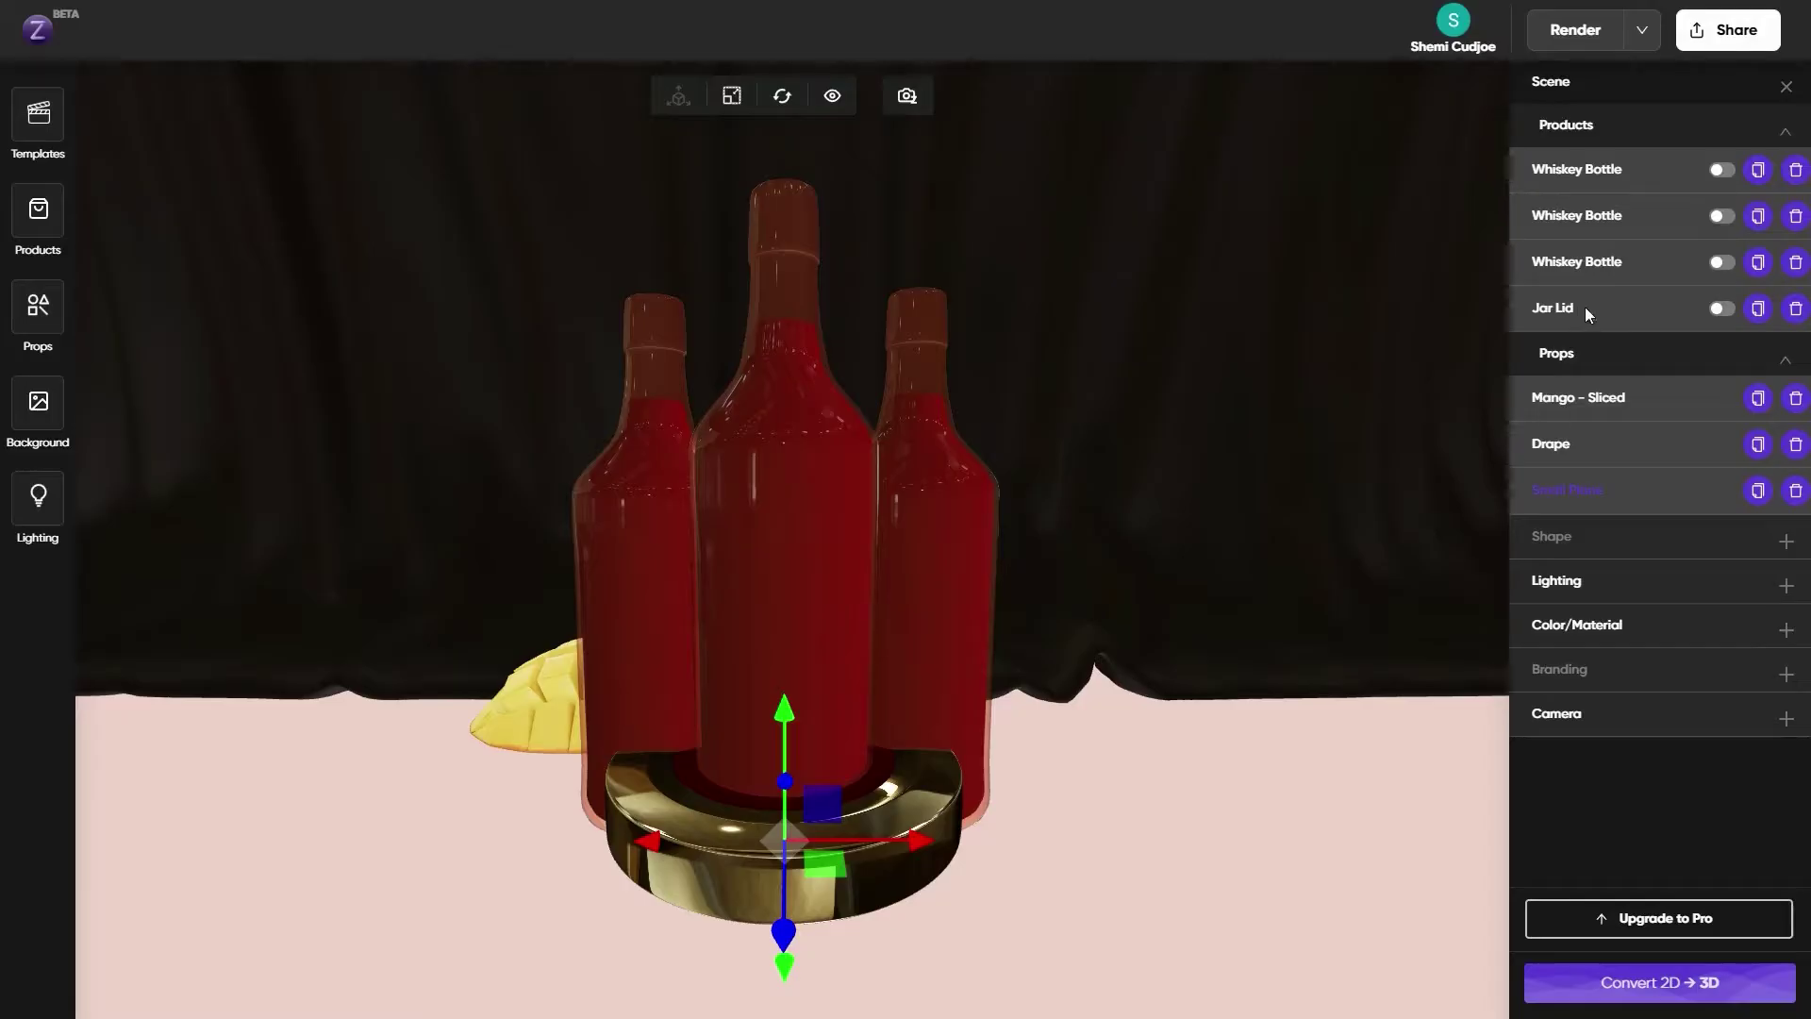
click(1796, 308)
Browse the product and prop libraries for a cap-like object and add the Cream Jar - Small product
click(39, 227)
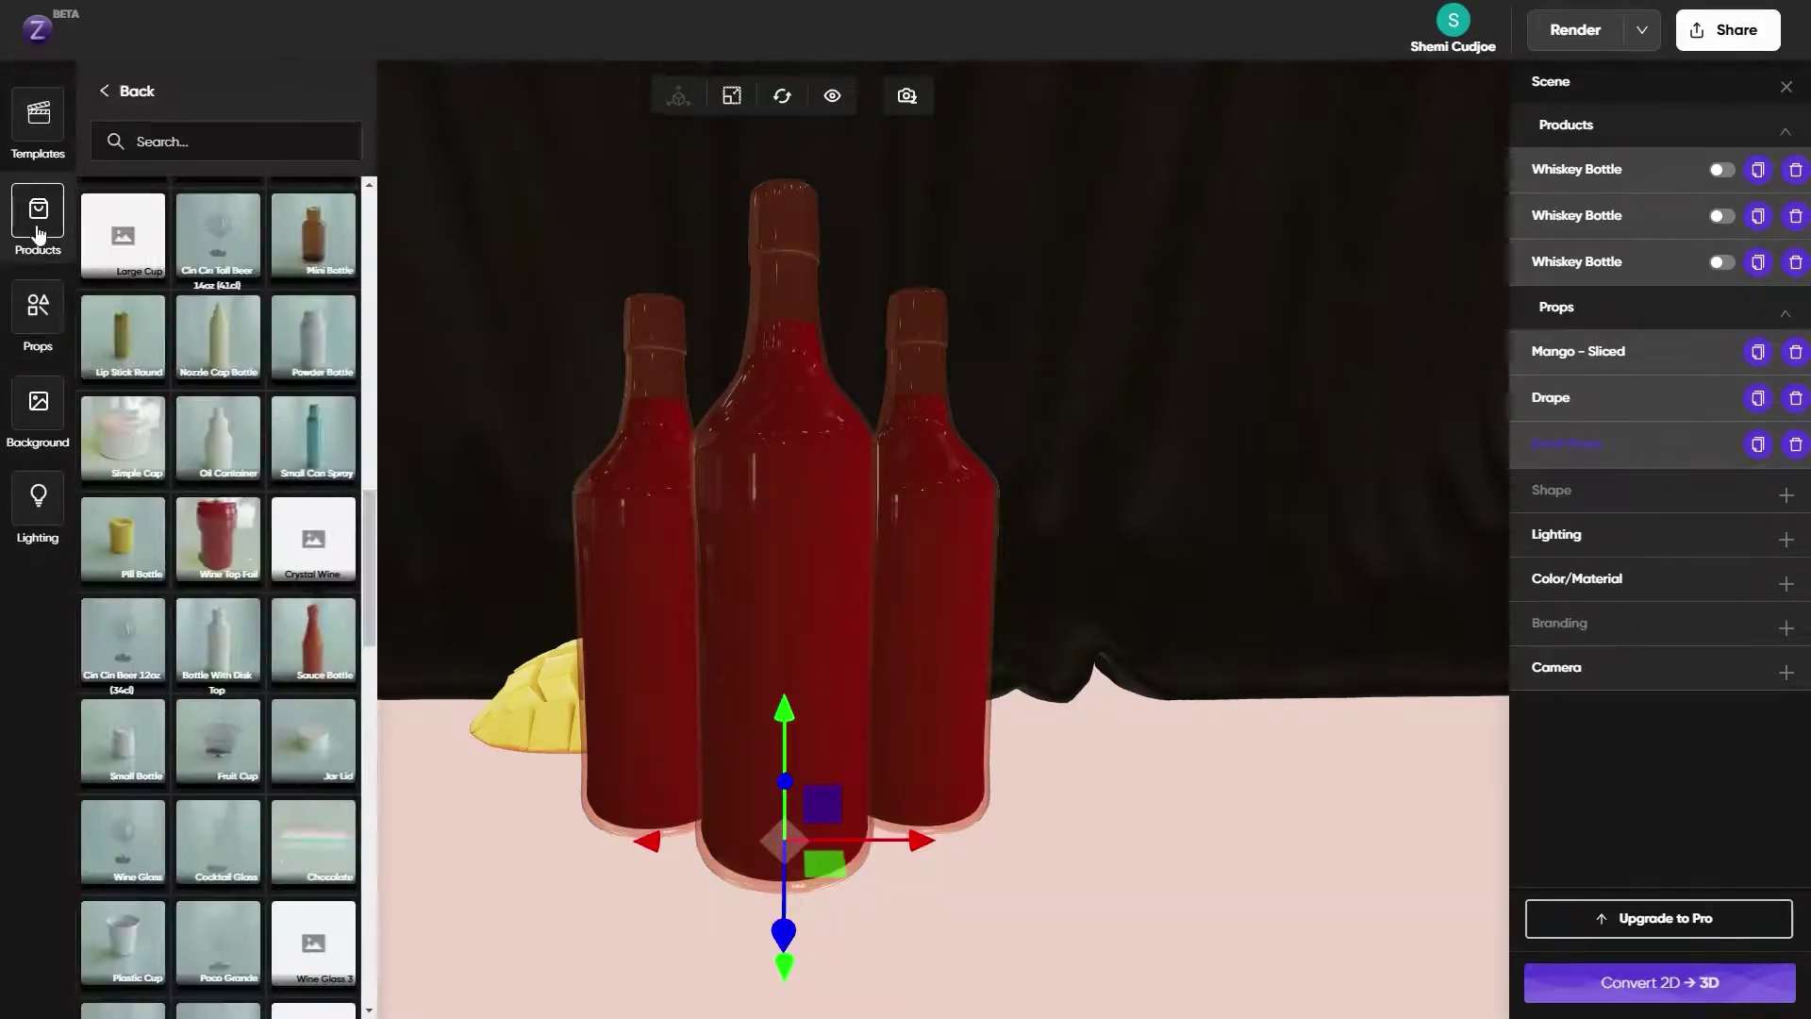
click(37, 306)
drag(369, 238, 377, 724)
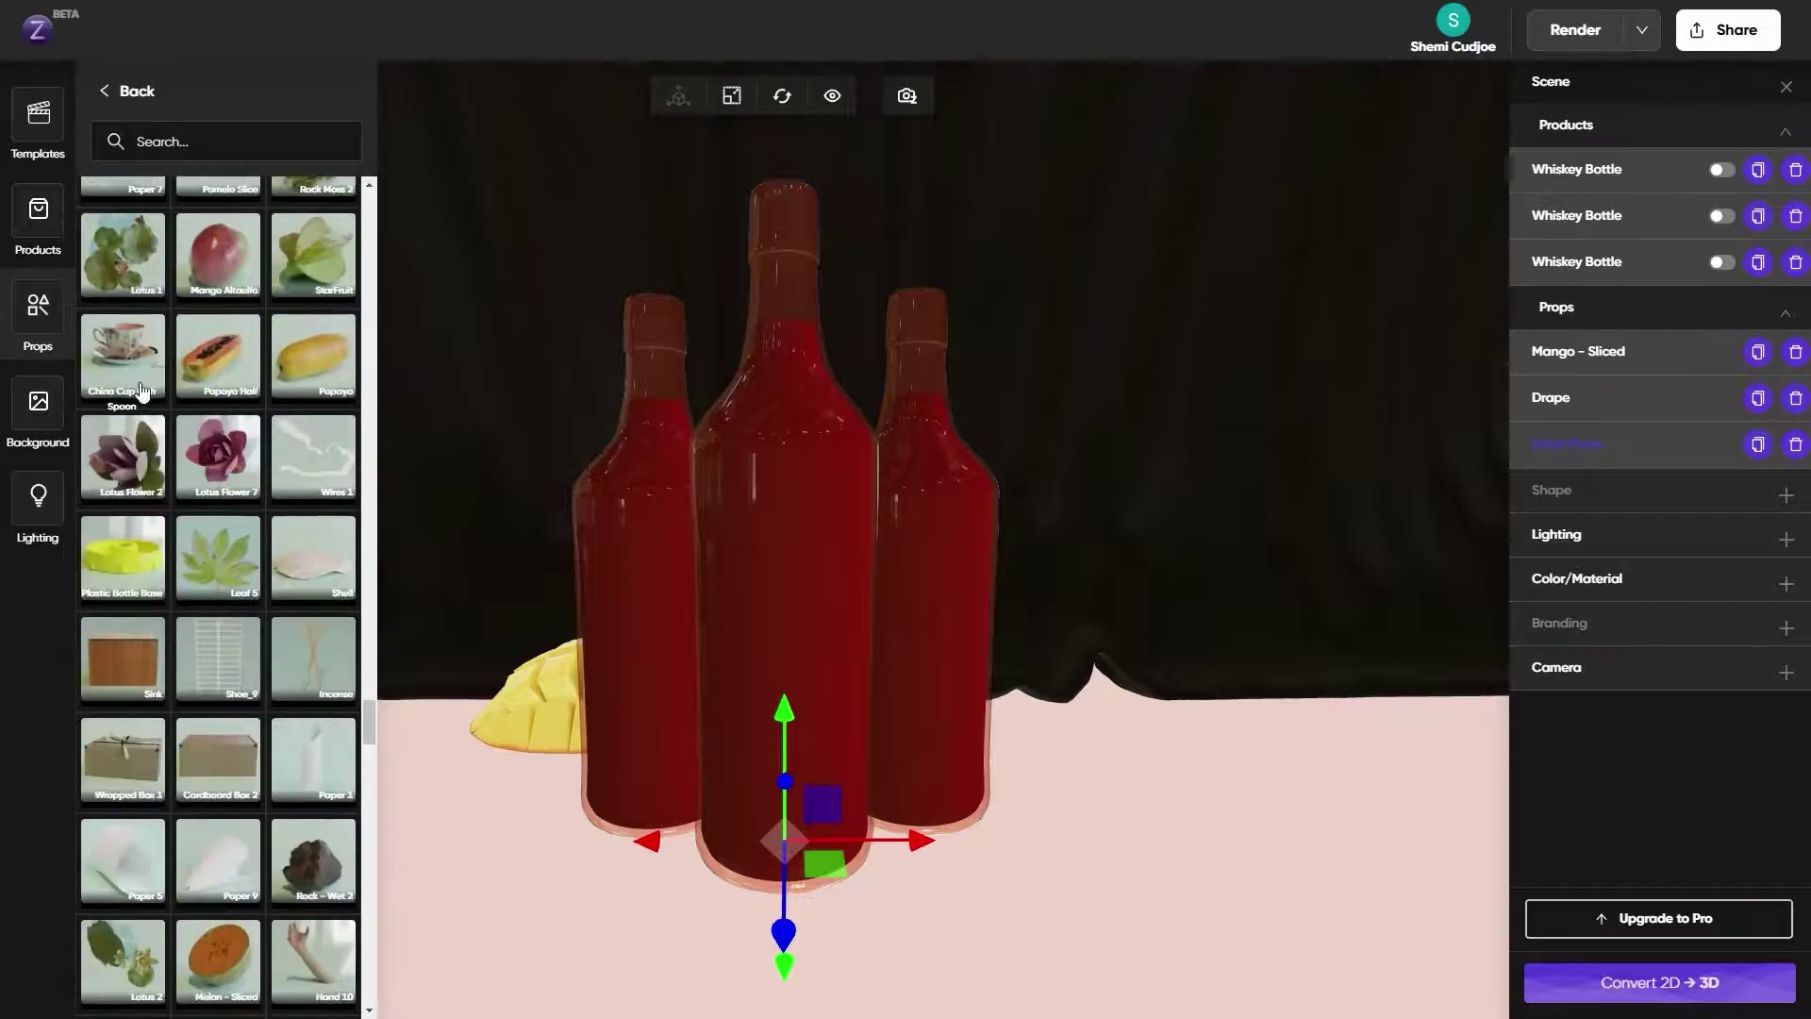
click(38, 127)
click(46, 227)
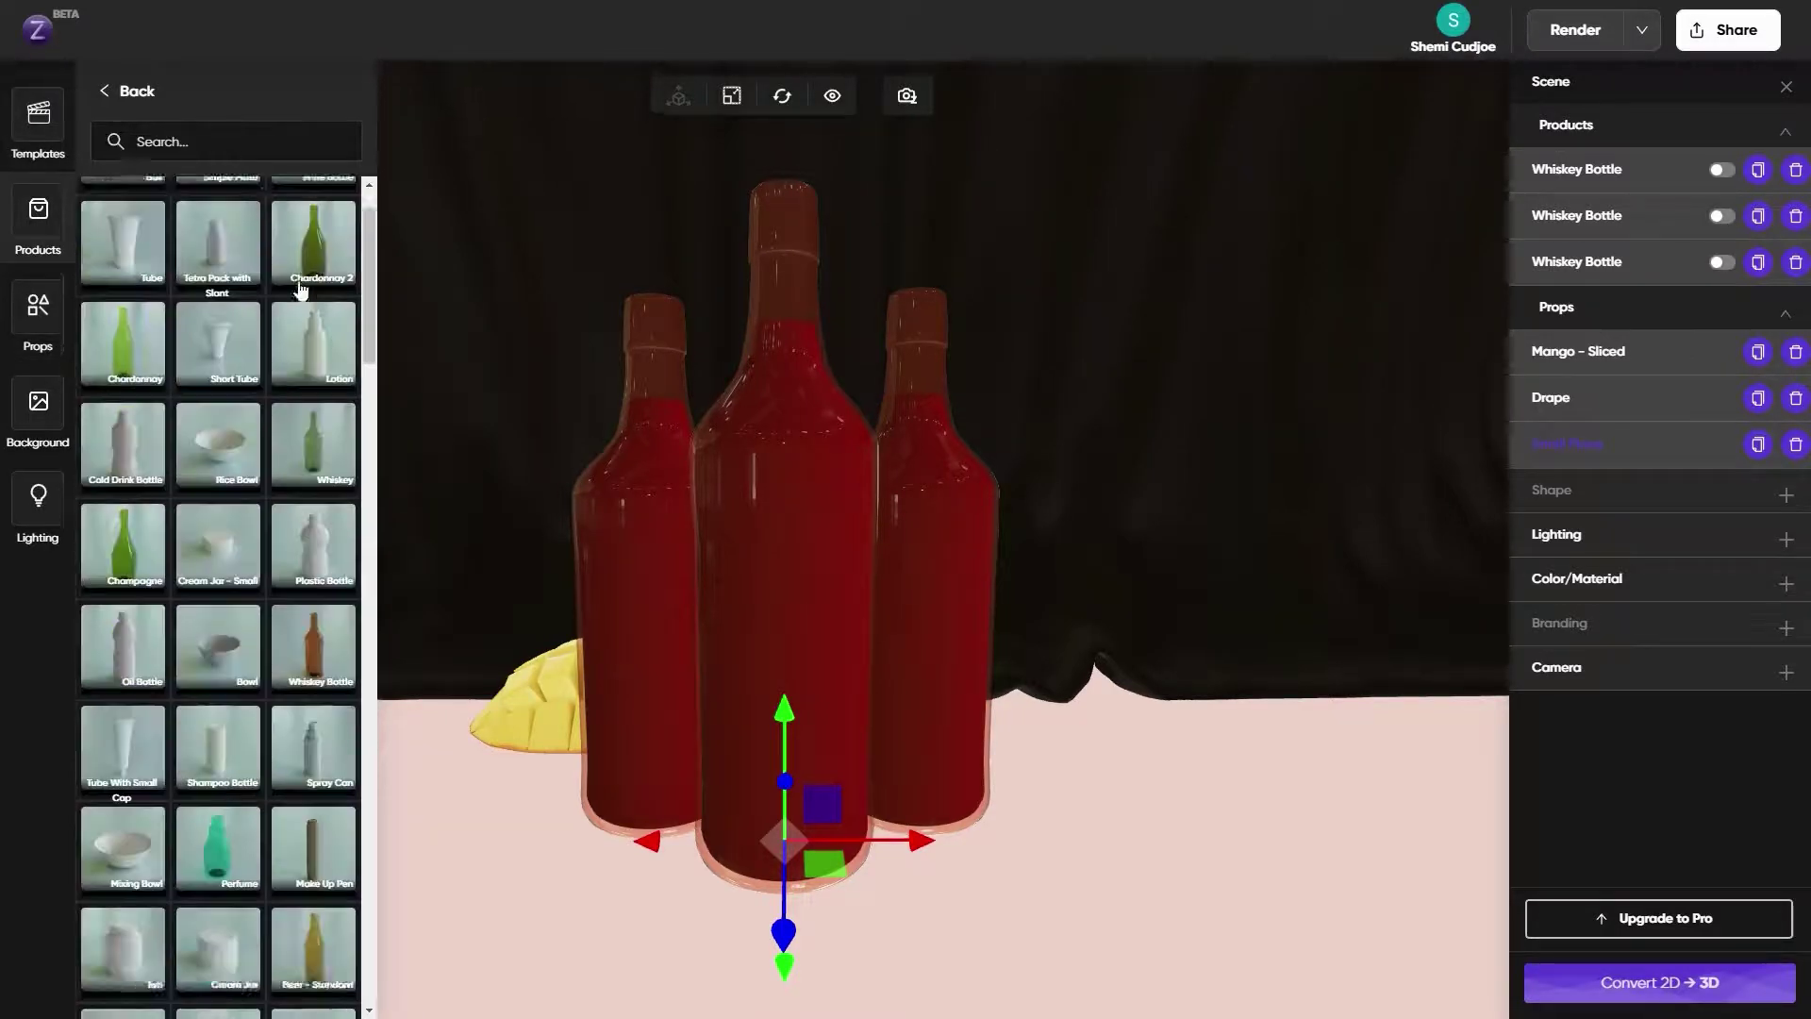
scroll(235, 519, down, 5)
scroll(234, 520, up, 5)
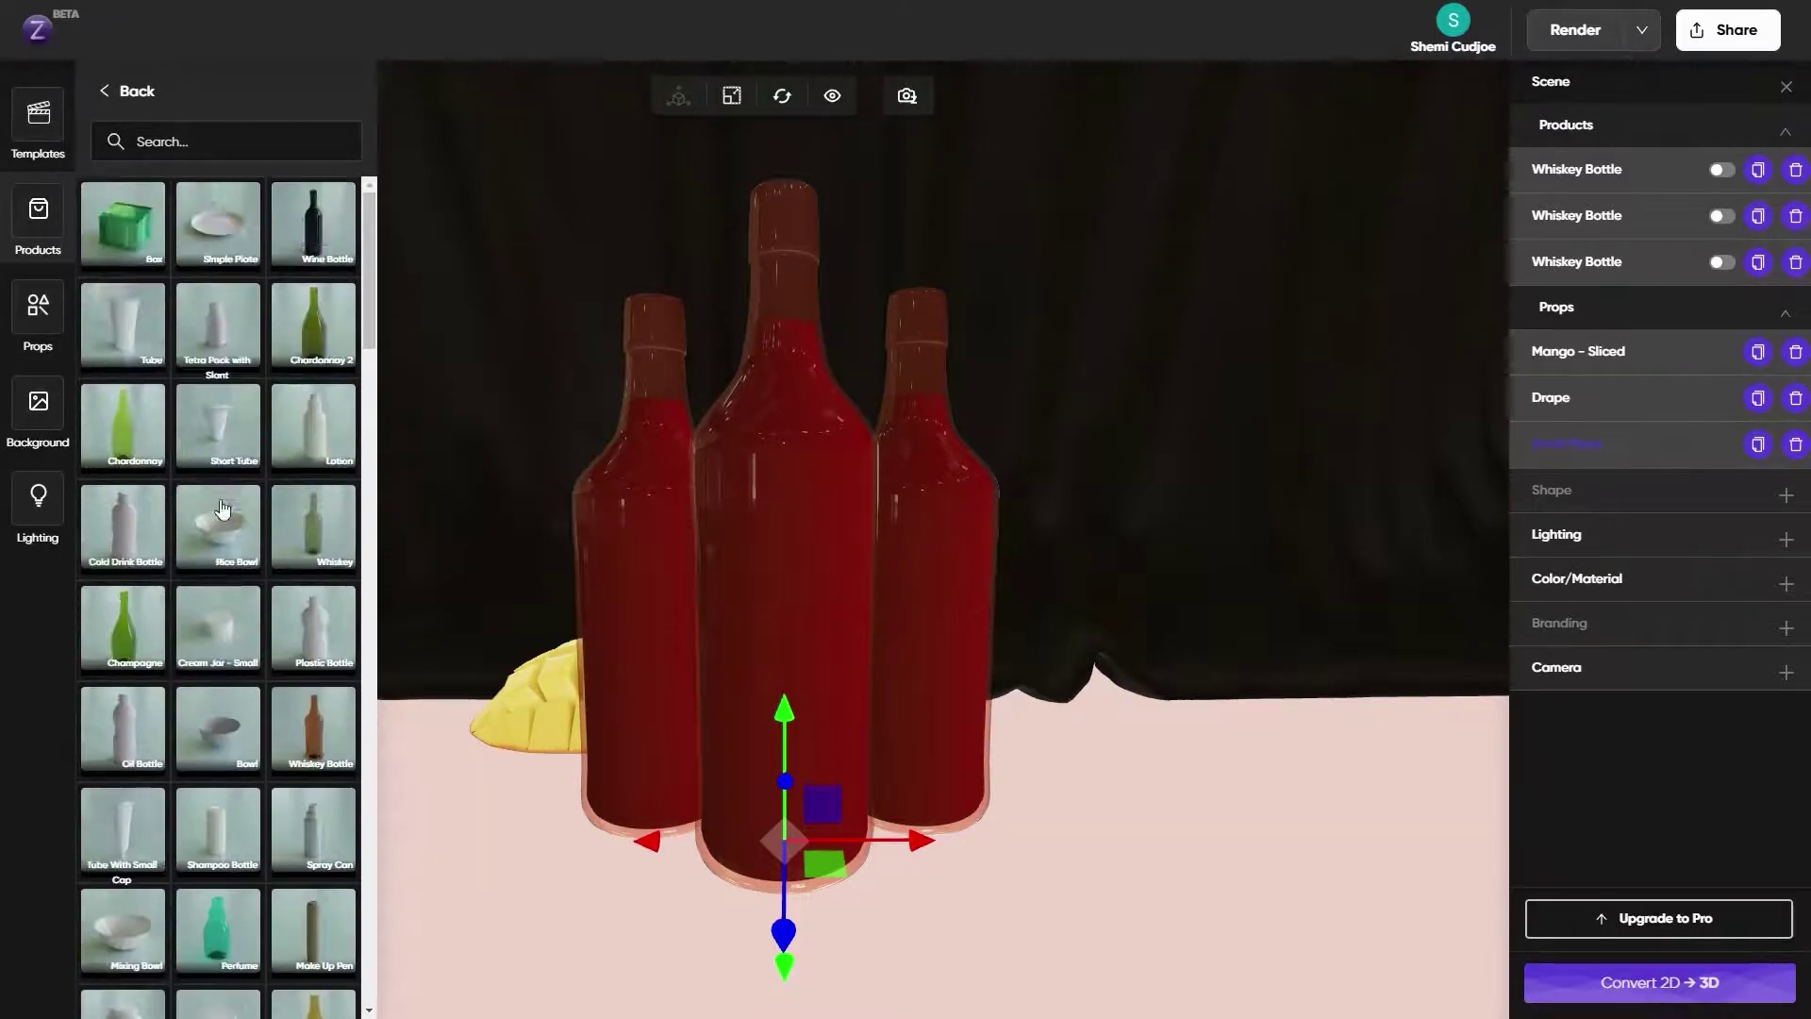
click(226, 630)
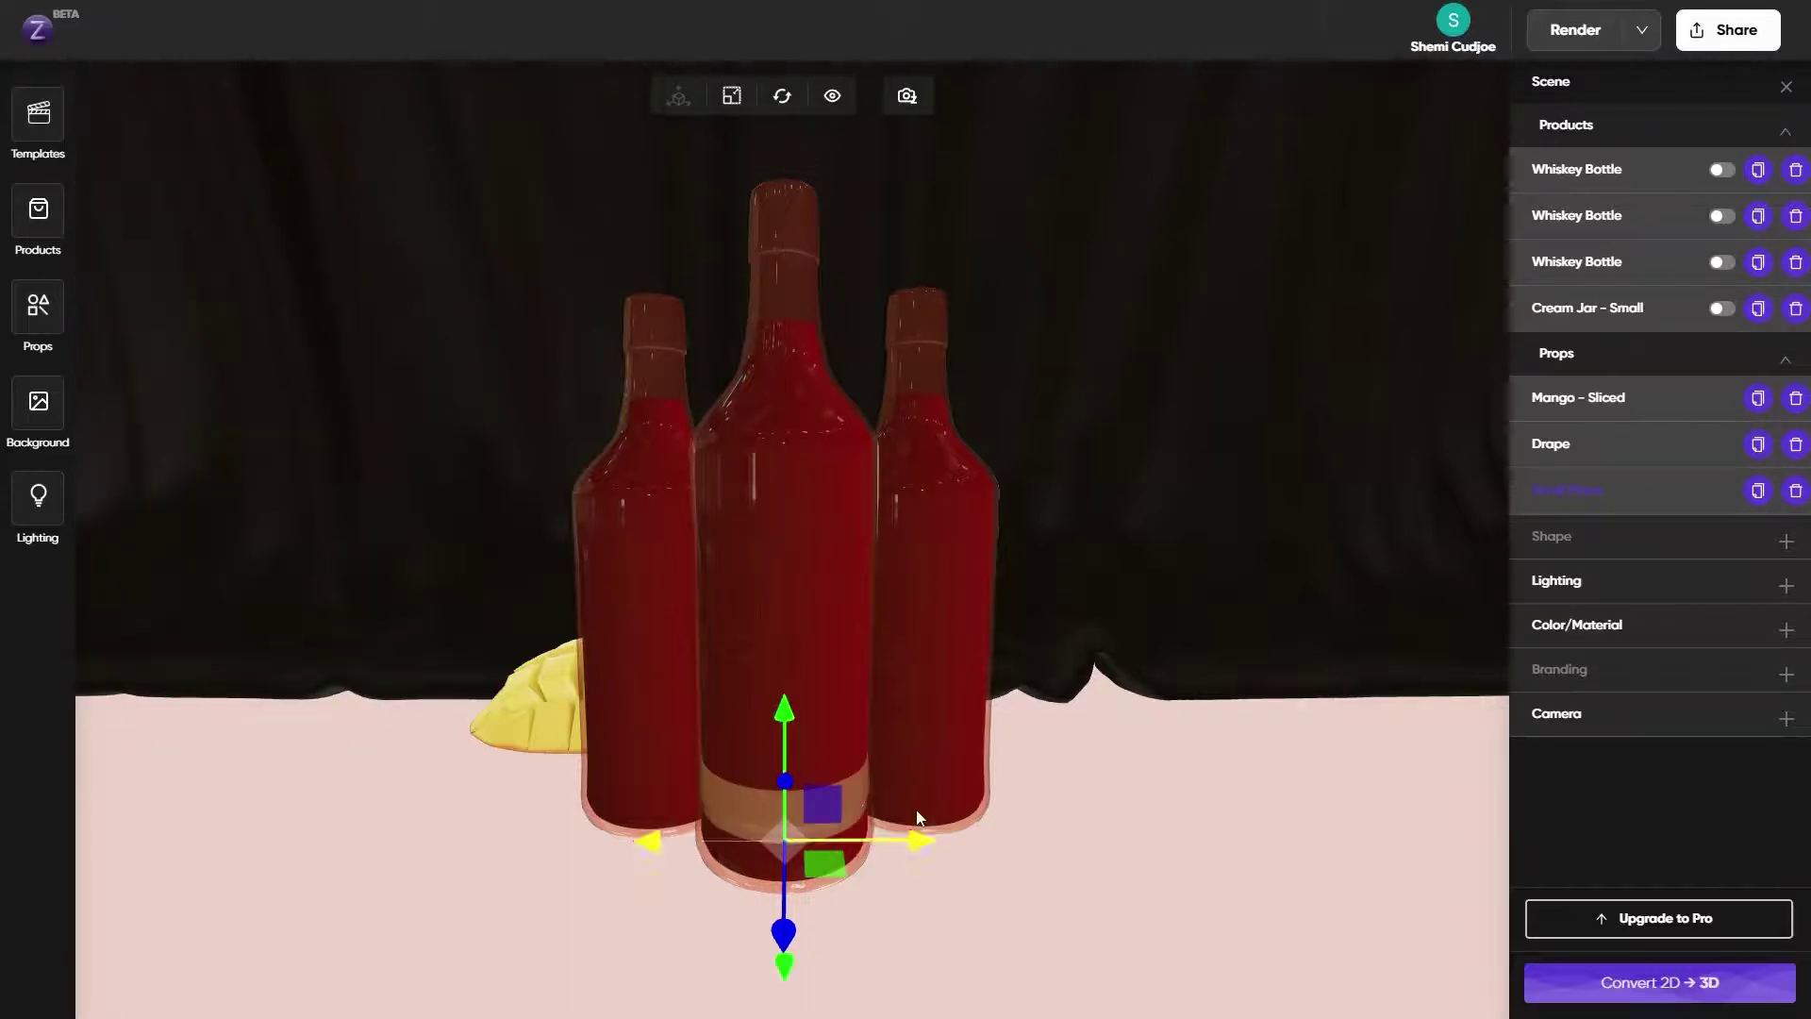
Raise the Cream Jar - Small to the top of the middle bottle and scale it to 0.3
click(1603, 317)
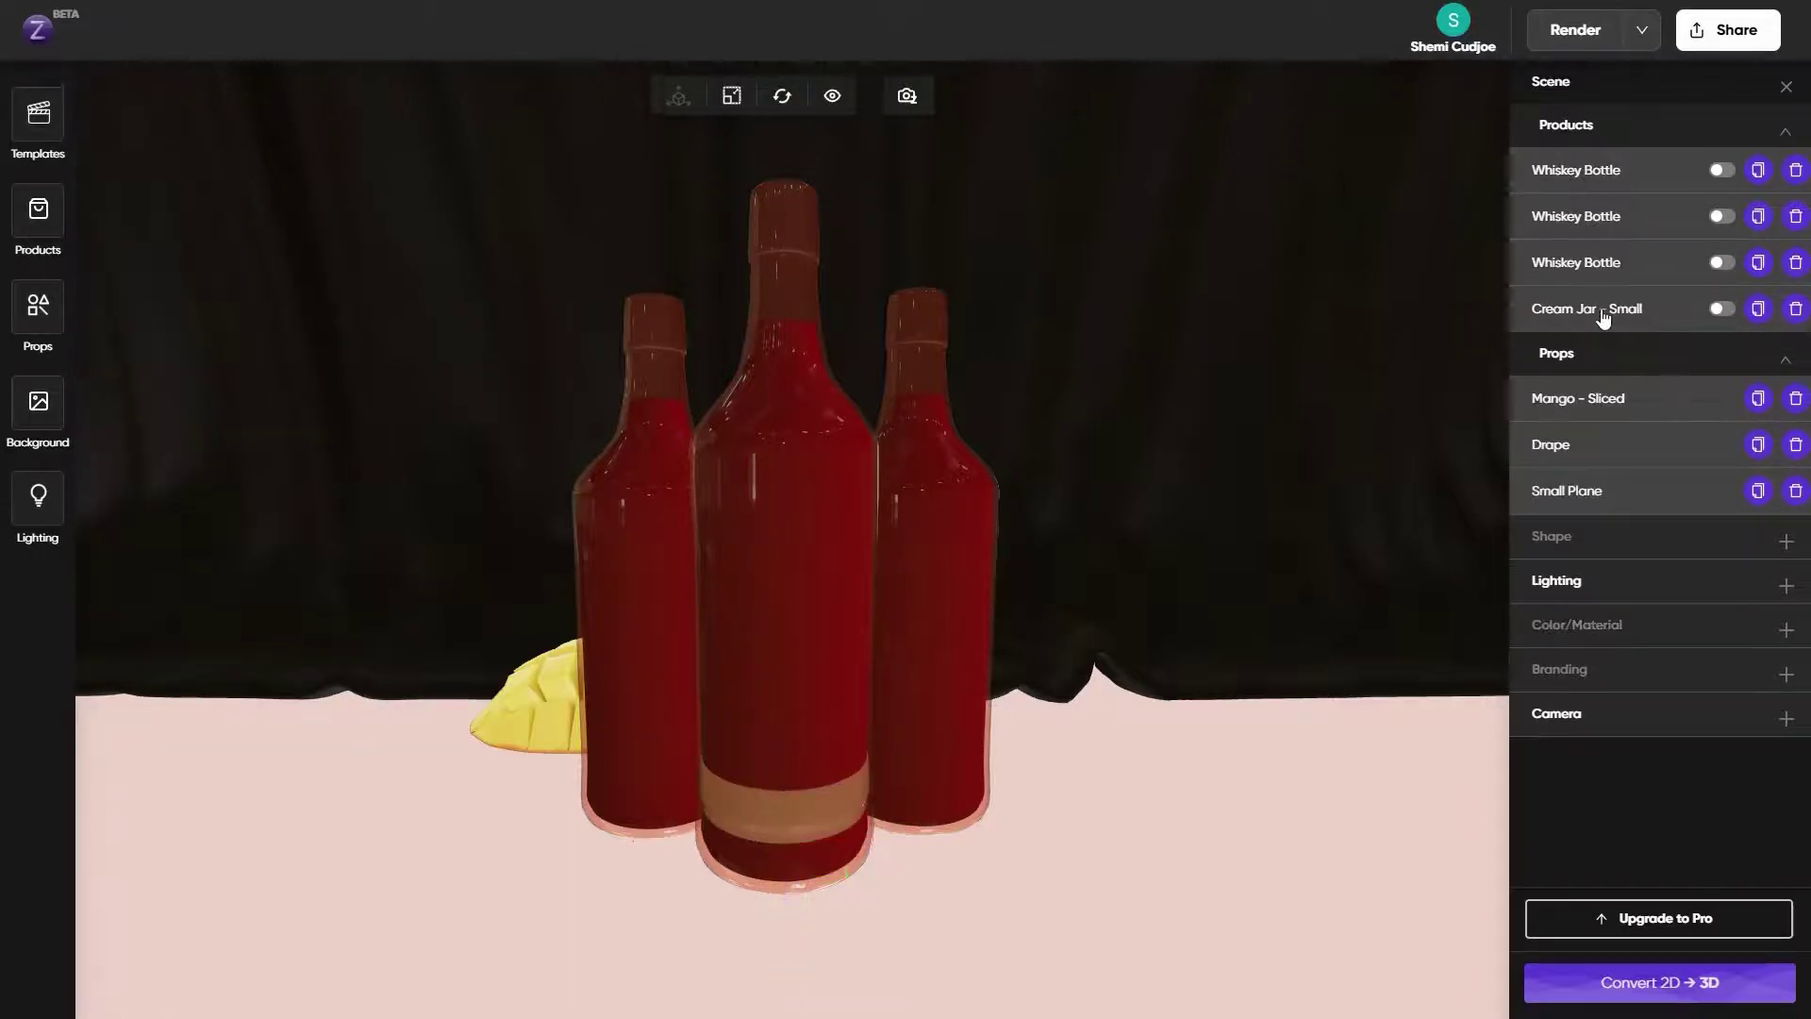
drag(790, 714, 756, 40)
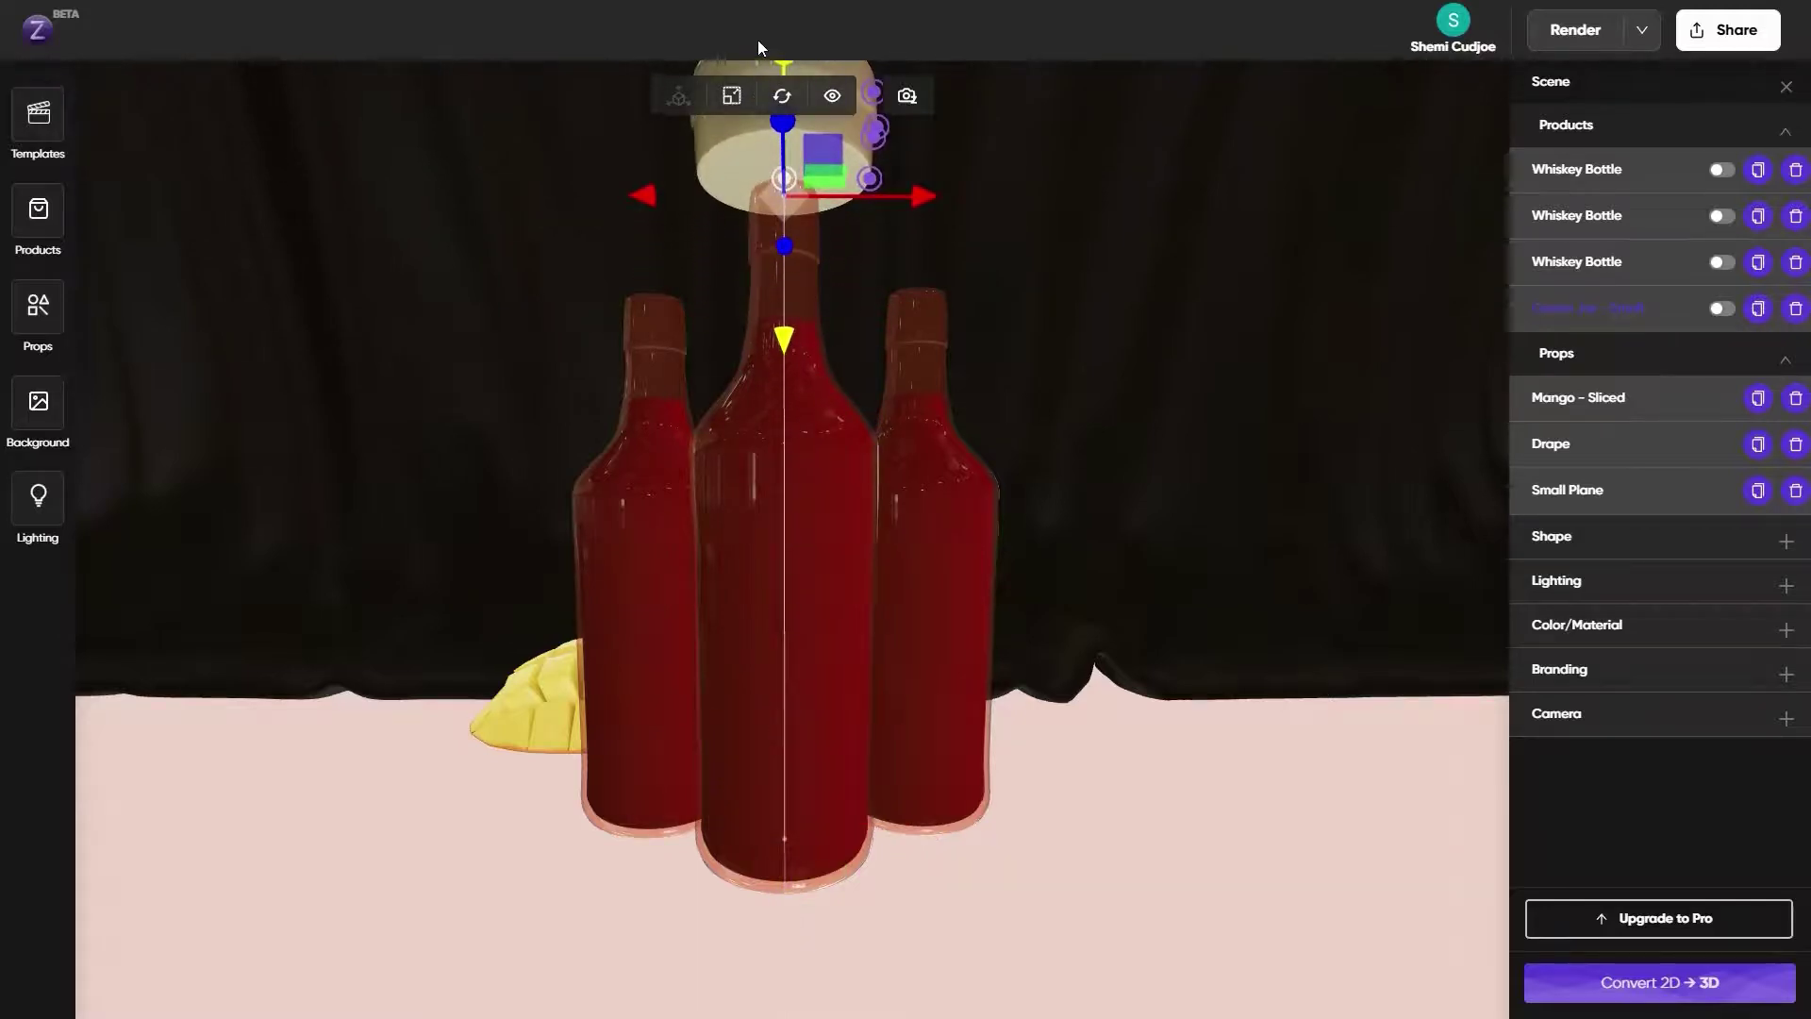
click(737, 98)
click(948, 160)
text(.)
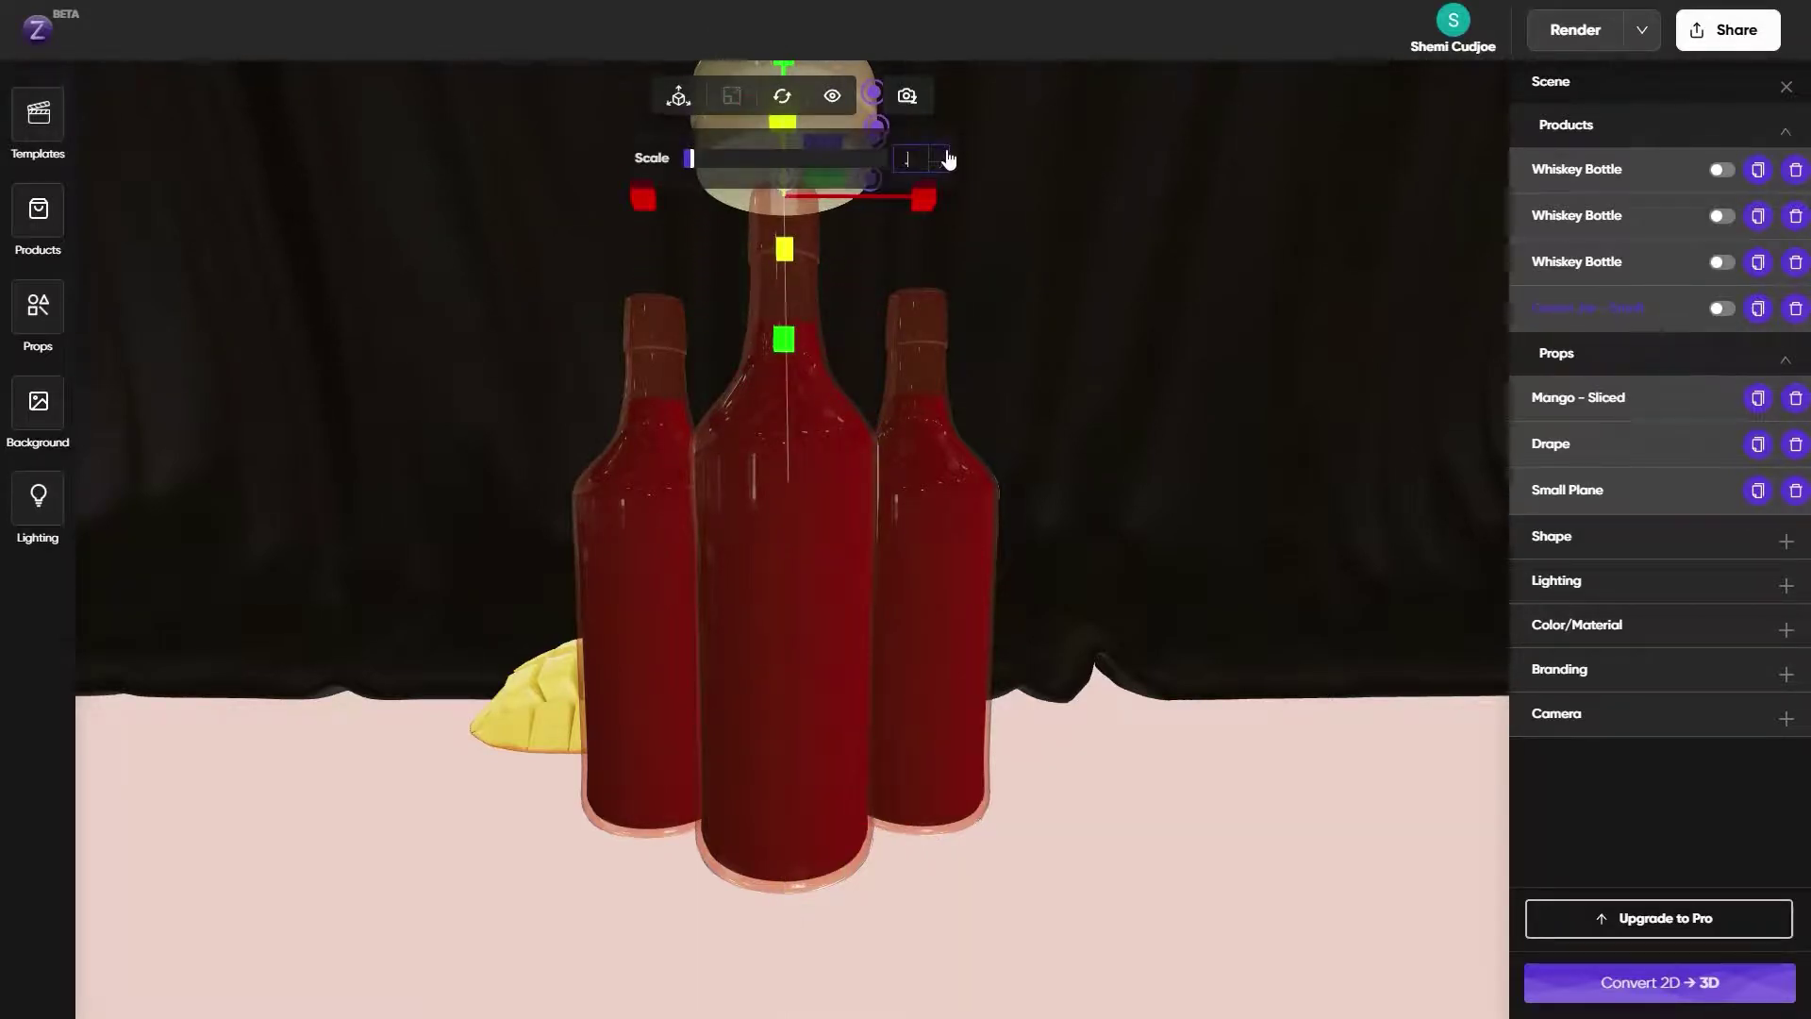
text(4)
text(3)
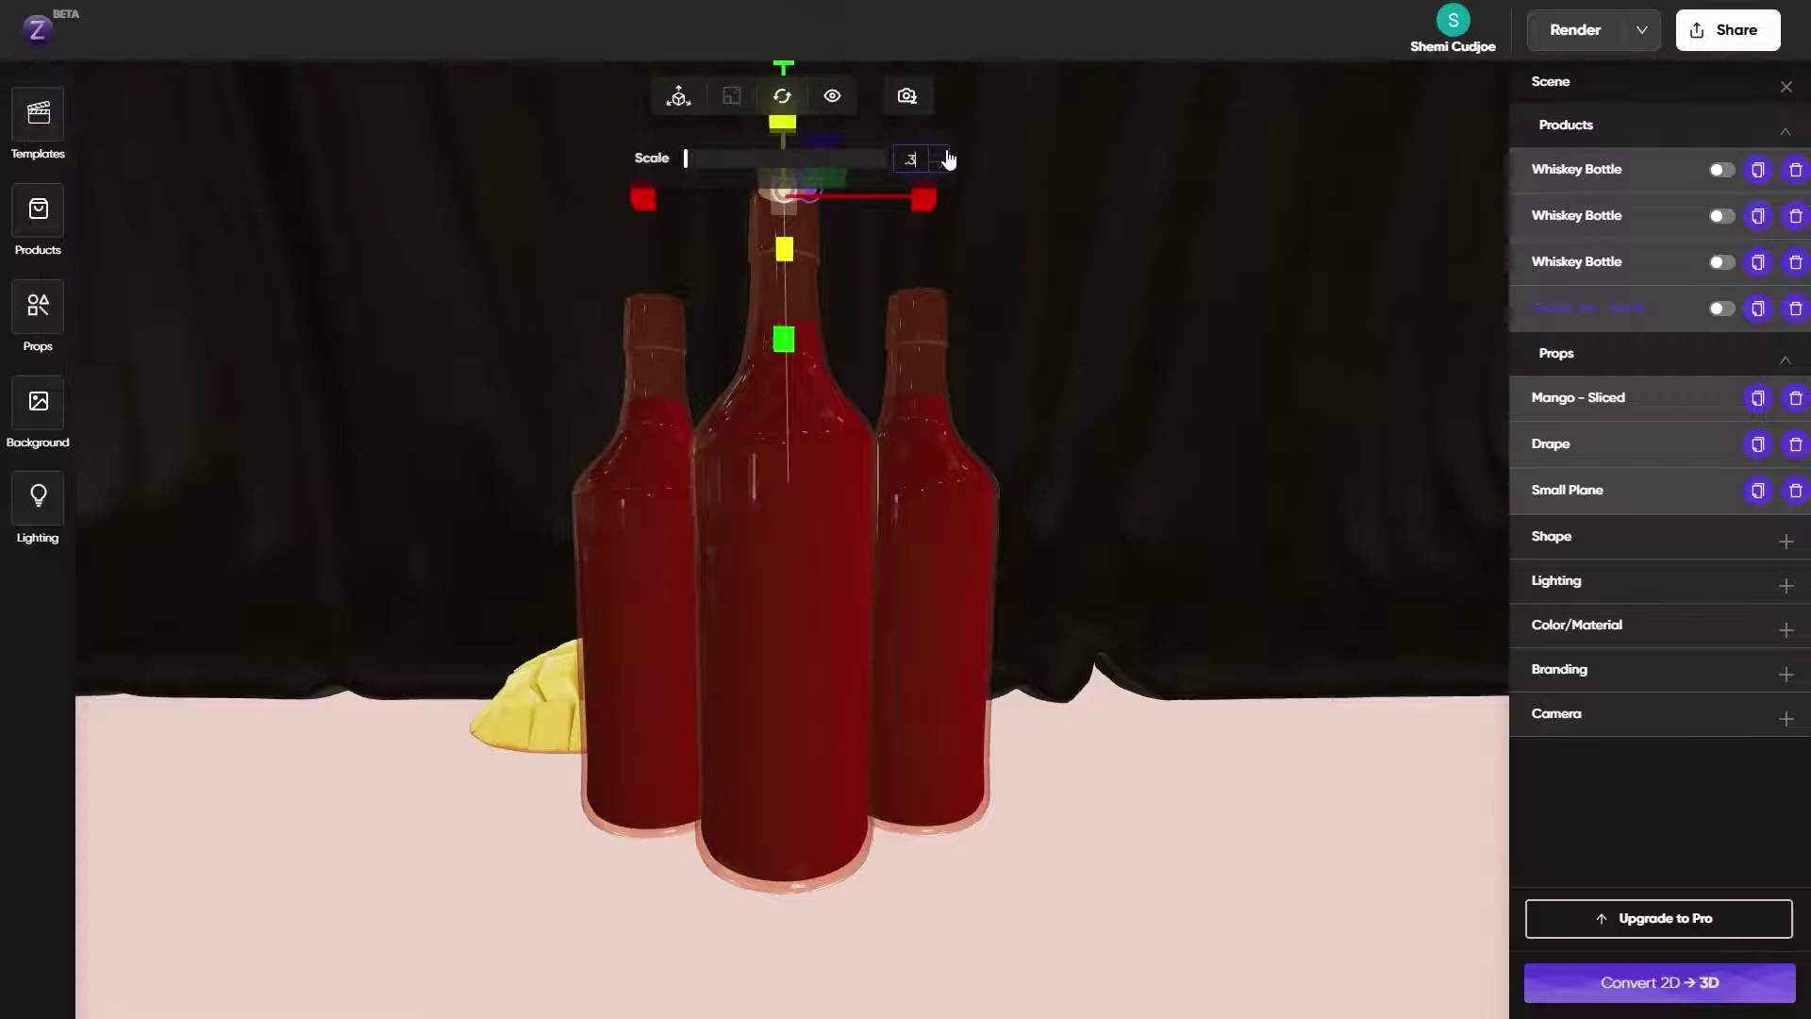
scroll(875, 270, down, 3)
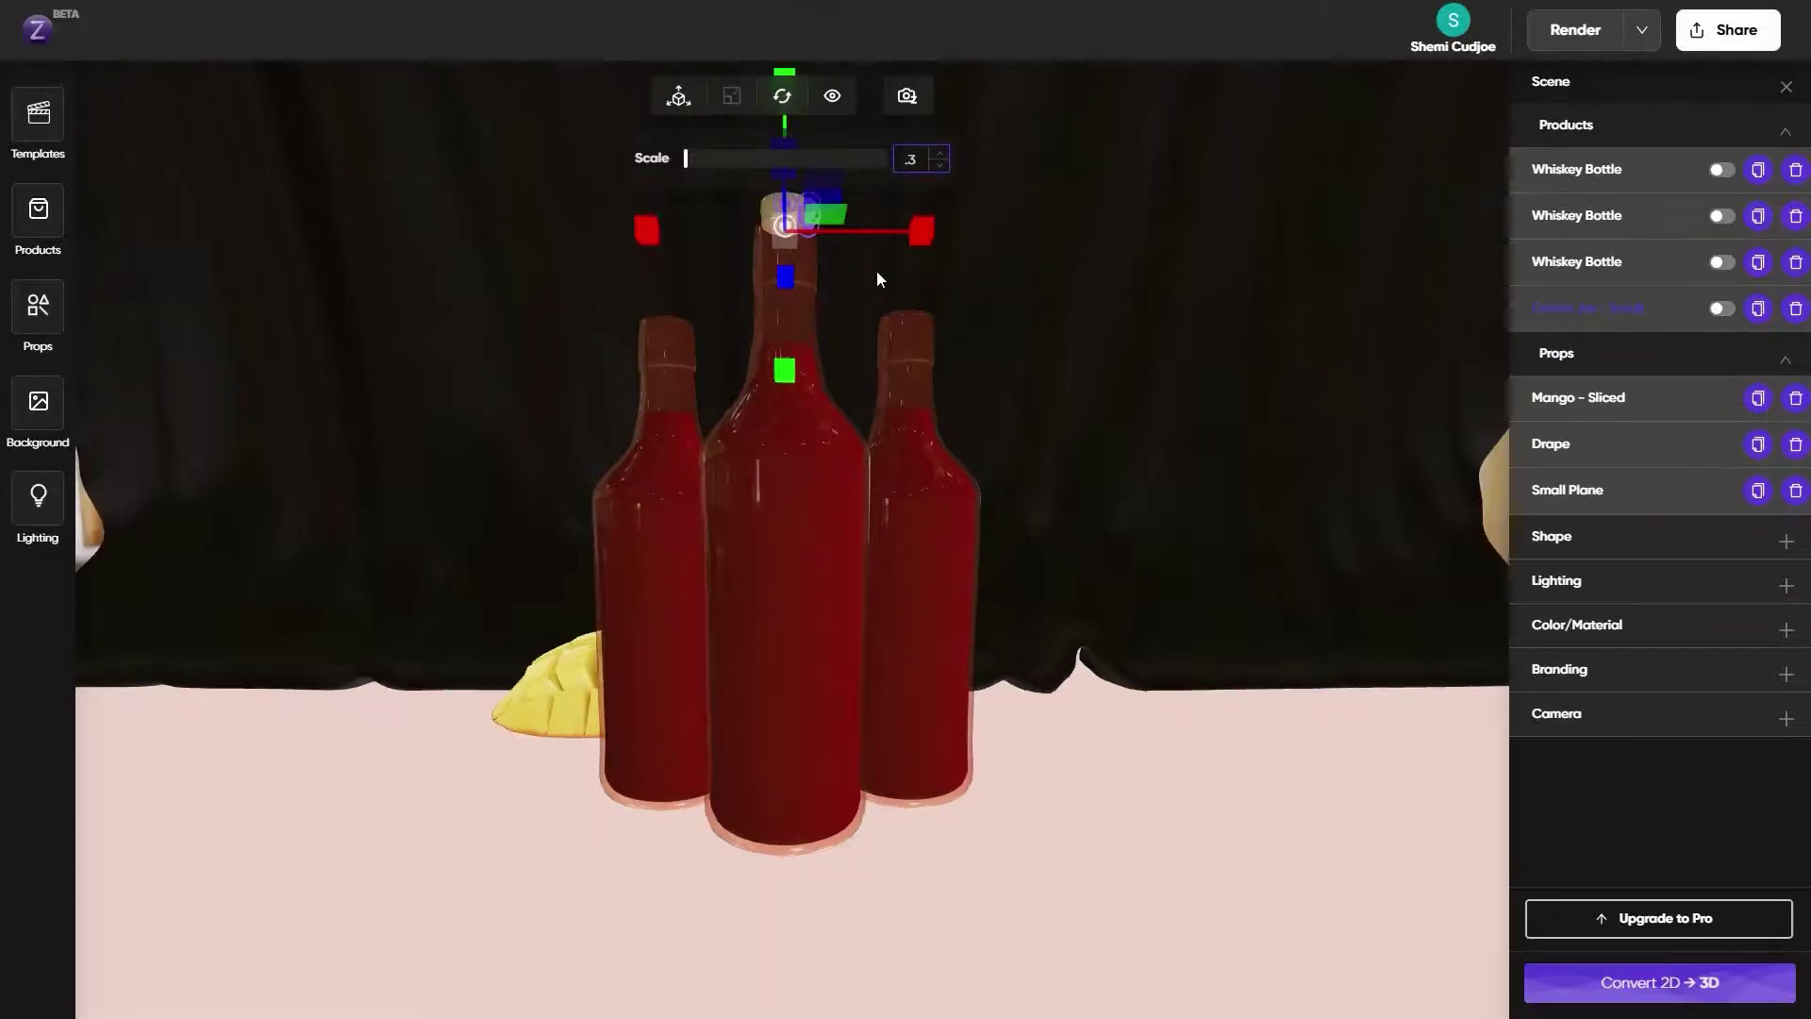
Position the small cream jar at the middle bottle's mouth and stretch it vertically
click(687, 101)
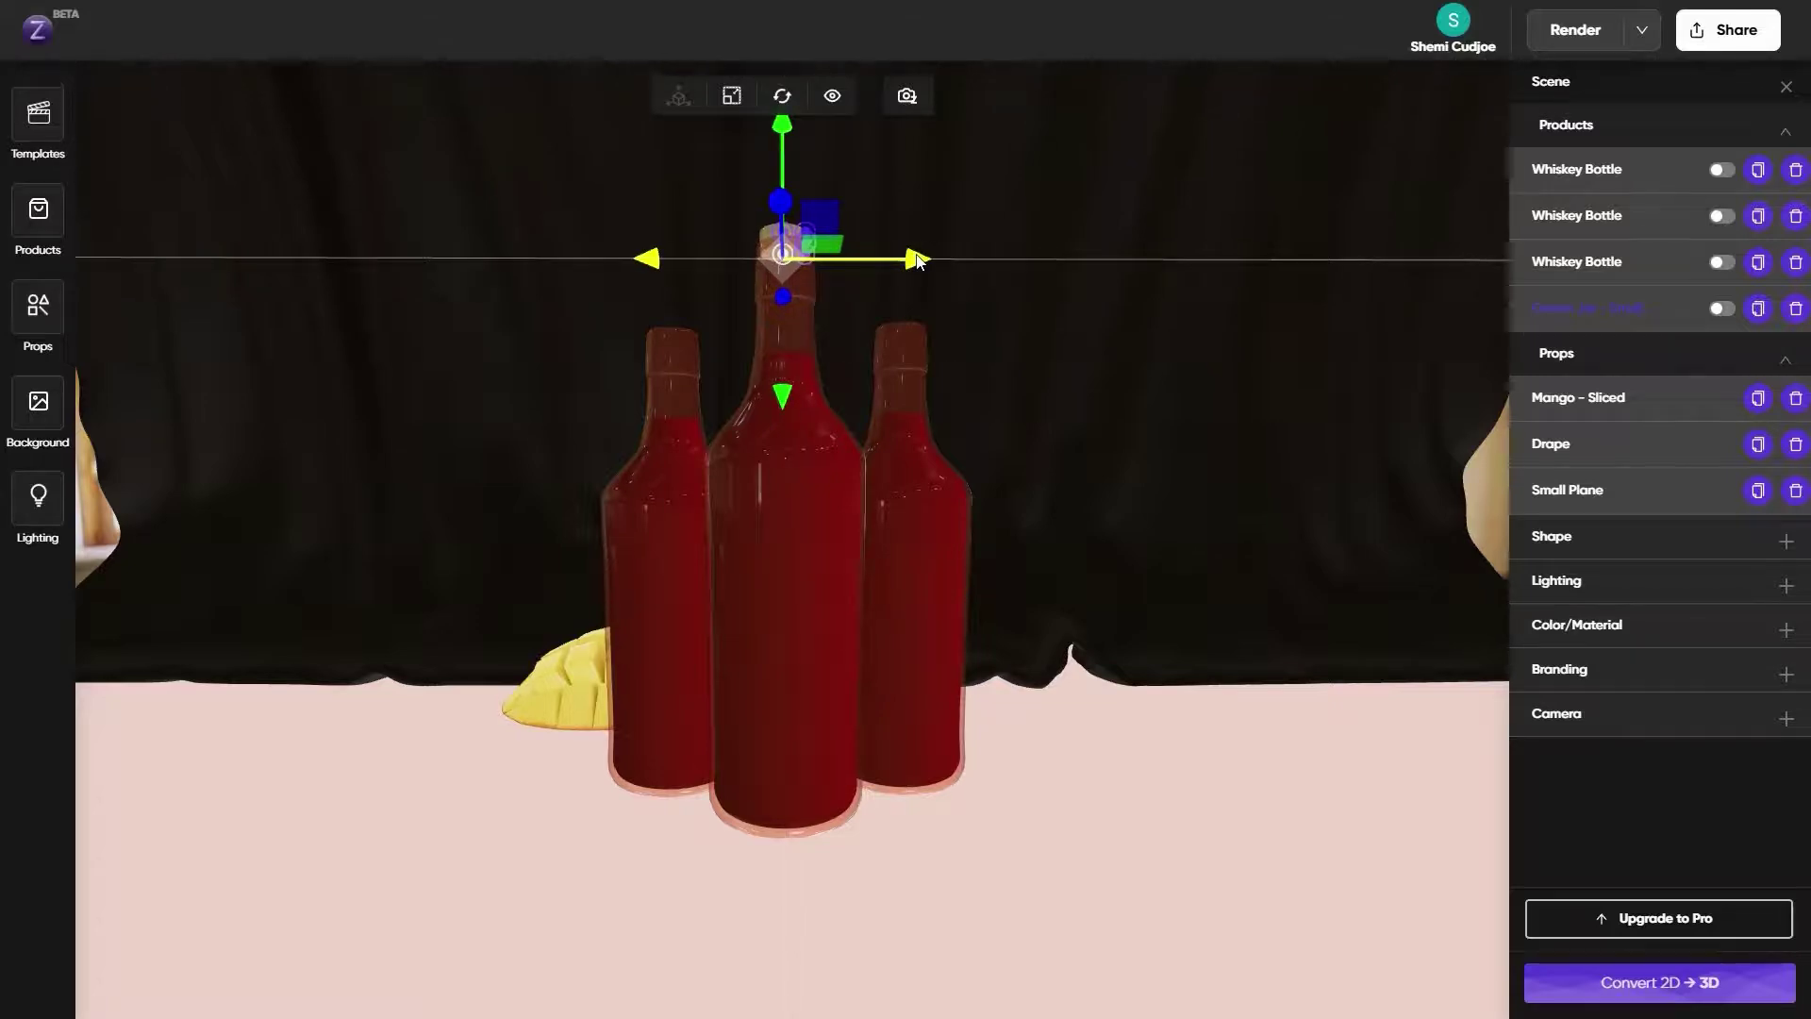
click(735, 94)
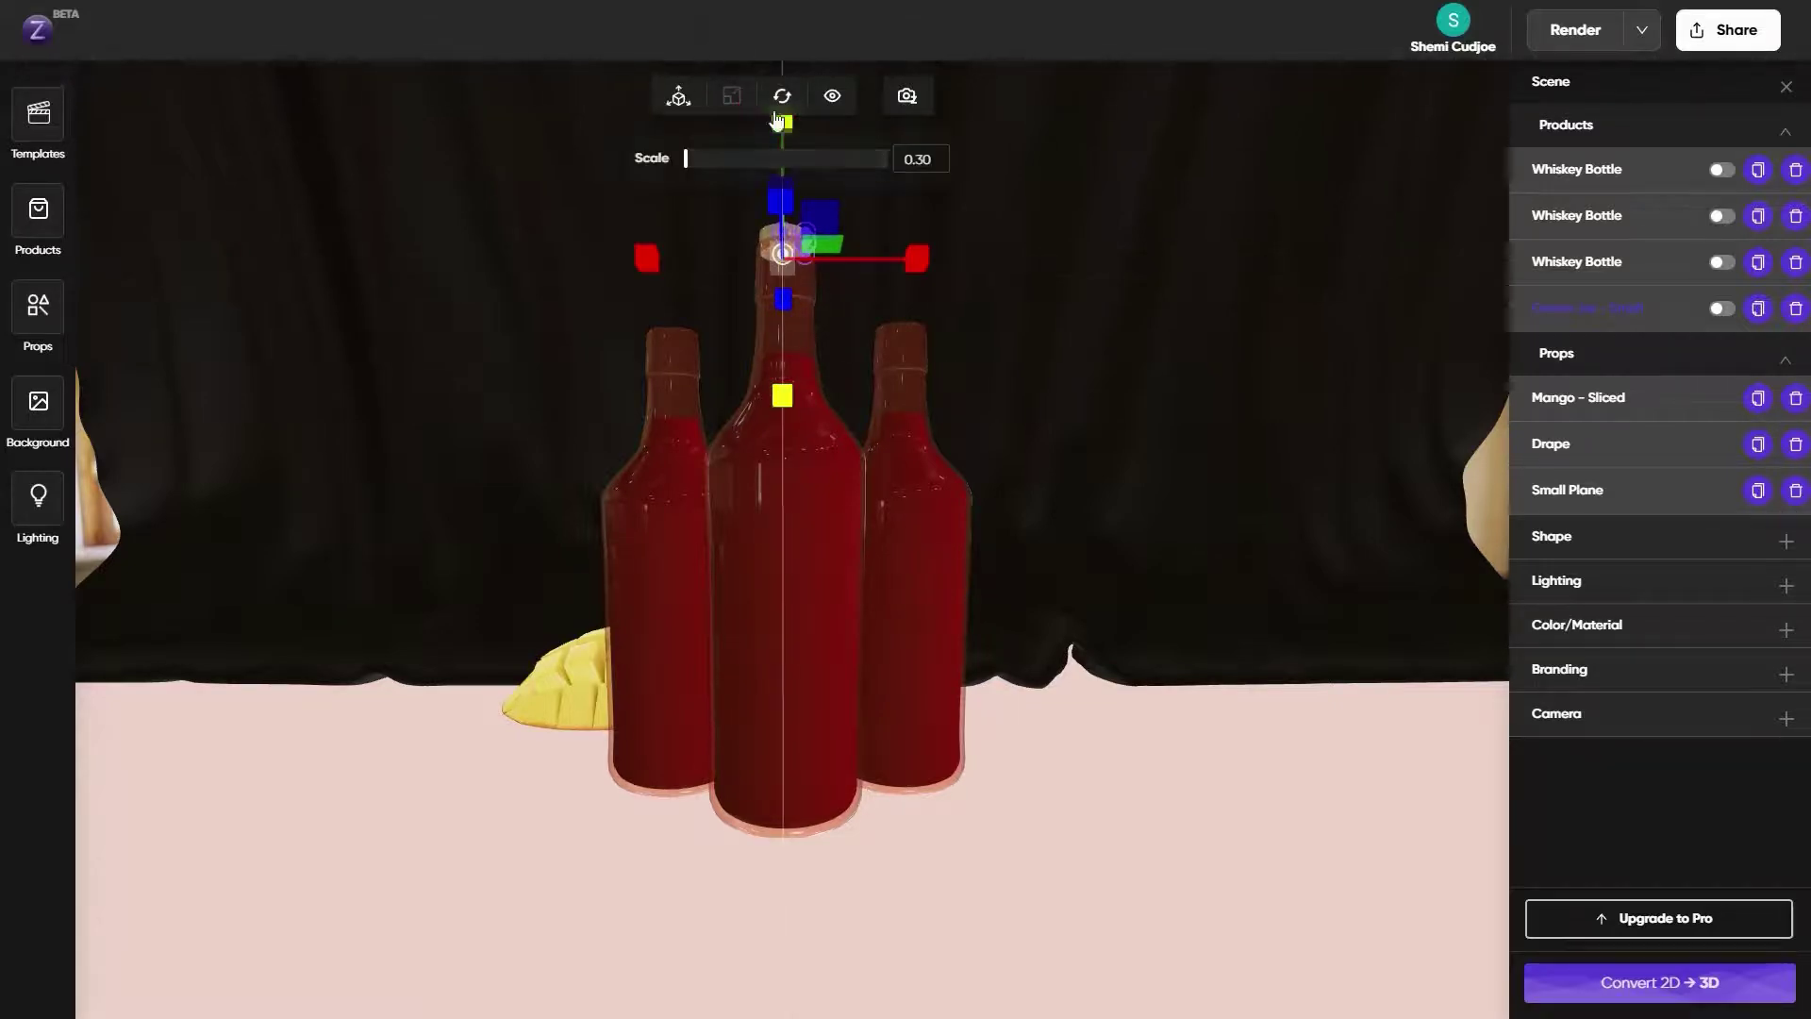
drag(781, 391, 789, 576)
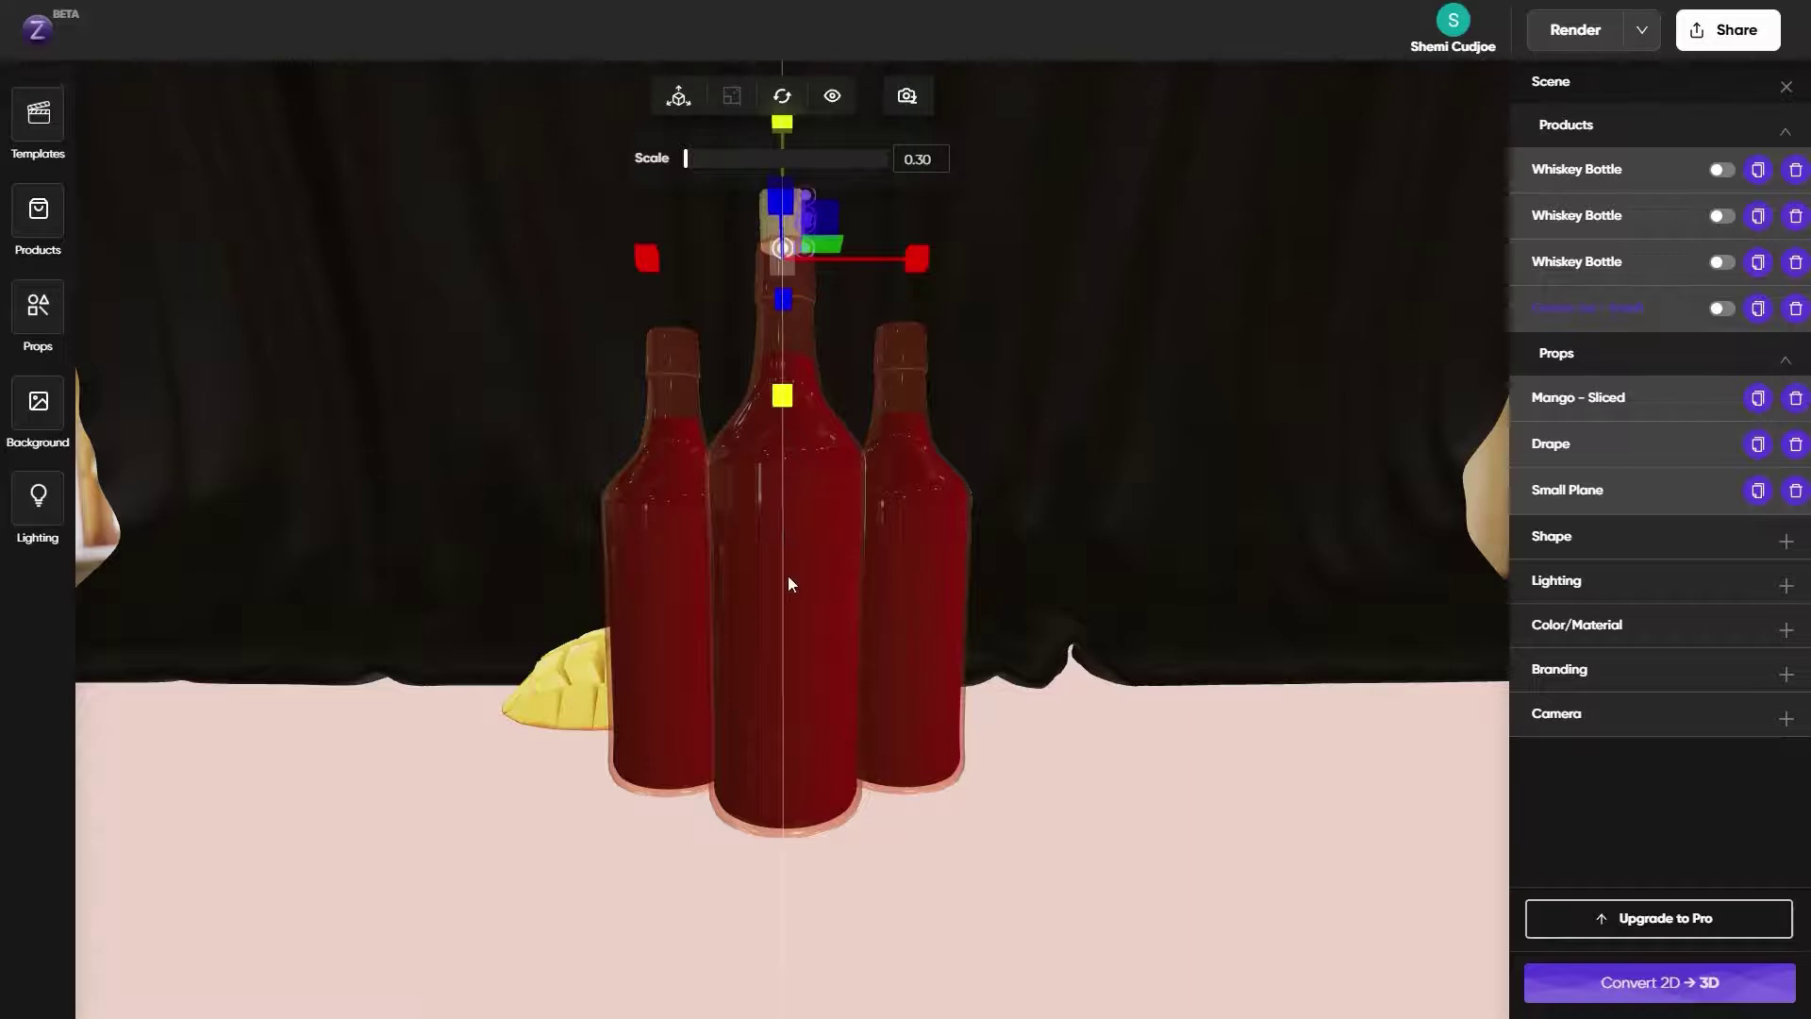
Lower the stretched jar over the middle bottle's neck and nudge it sideways to centre it as a cap
click(678, 96)
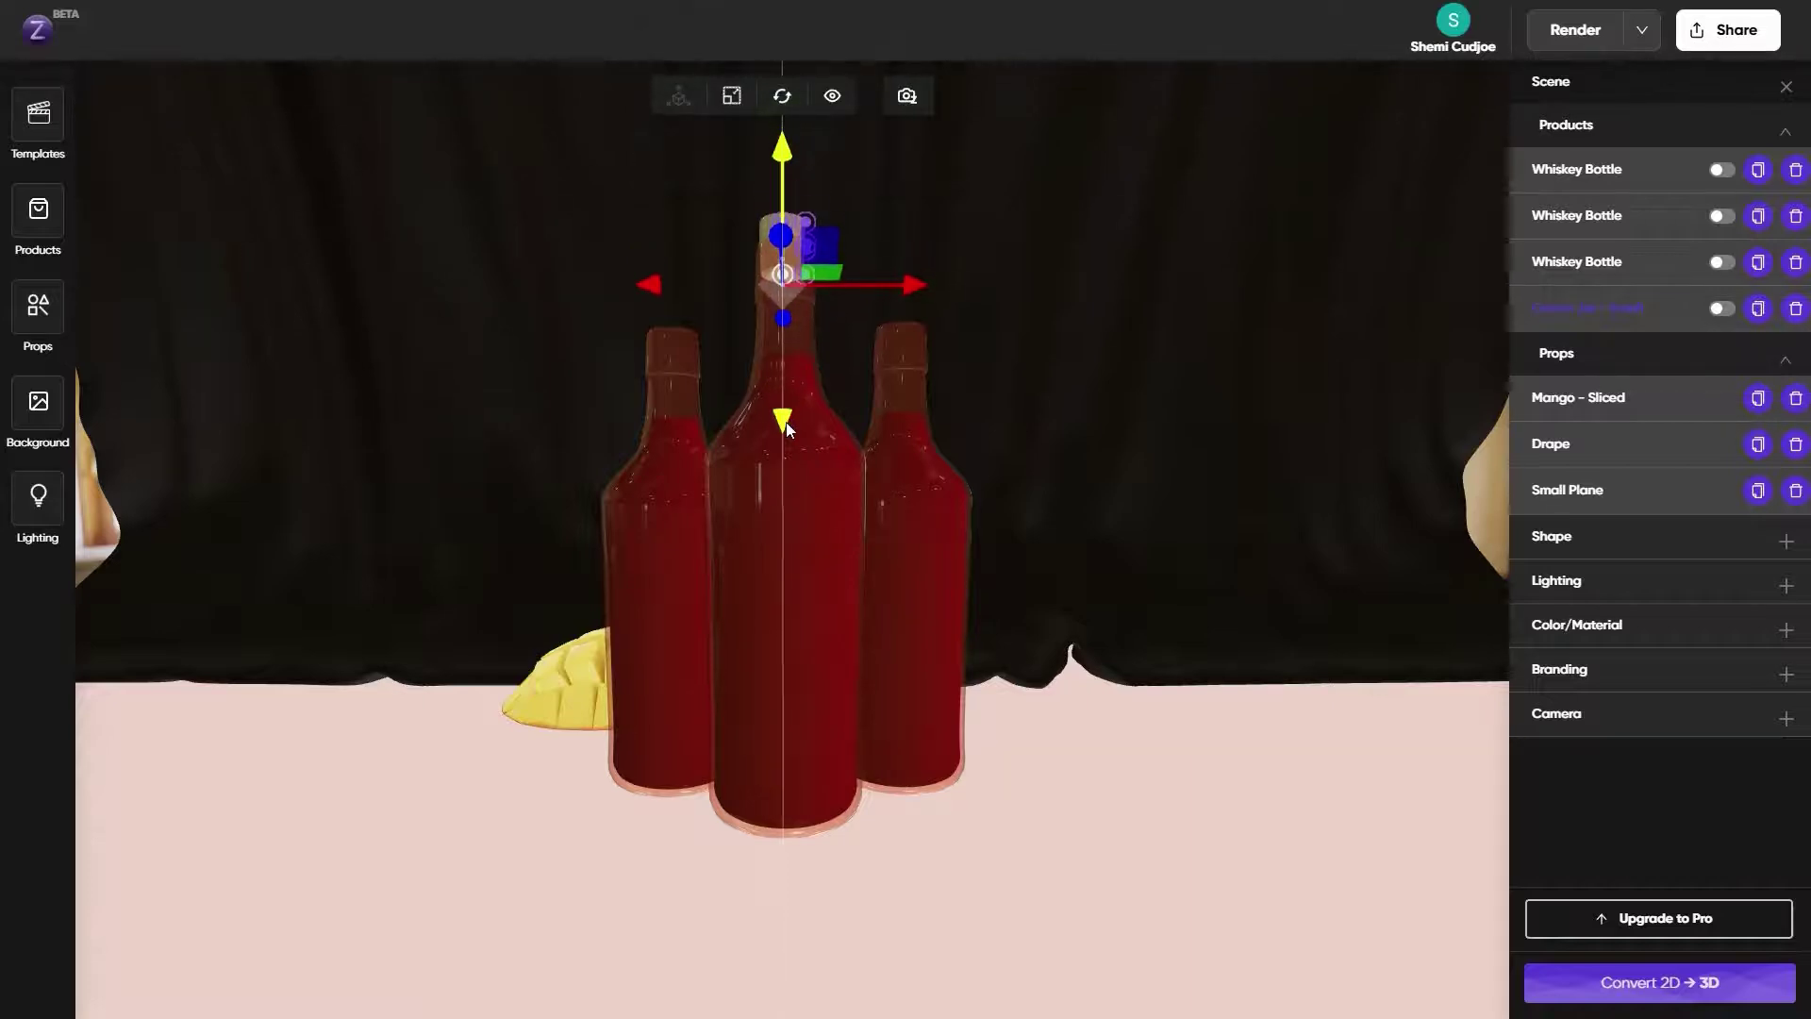
click(999, 682)
click(1593, 312)
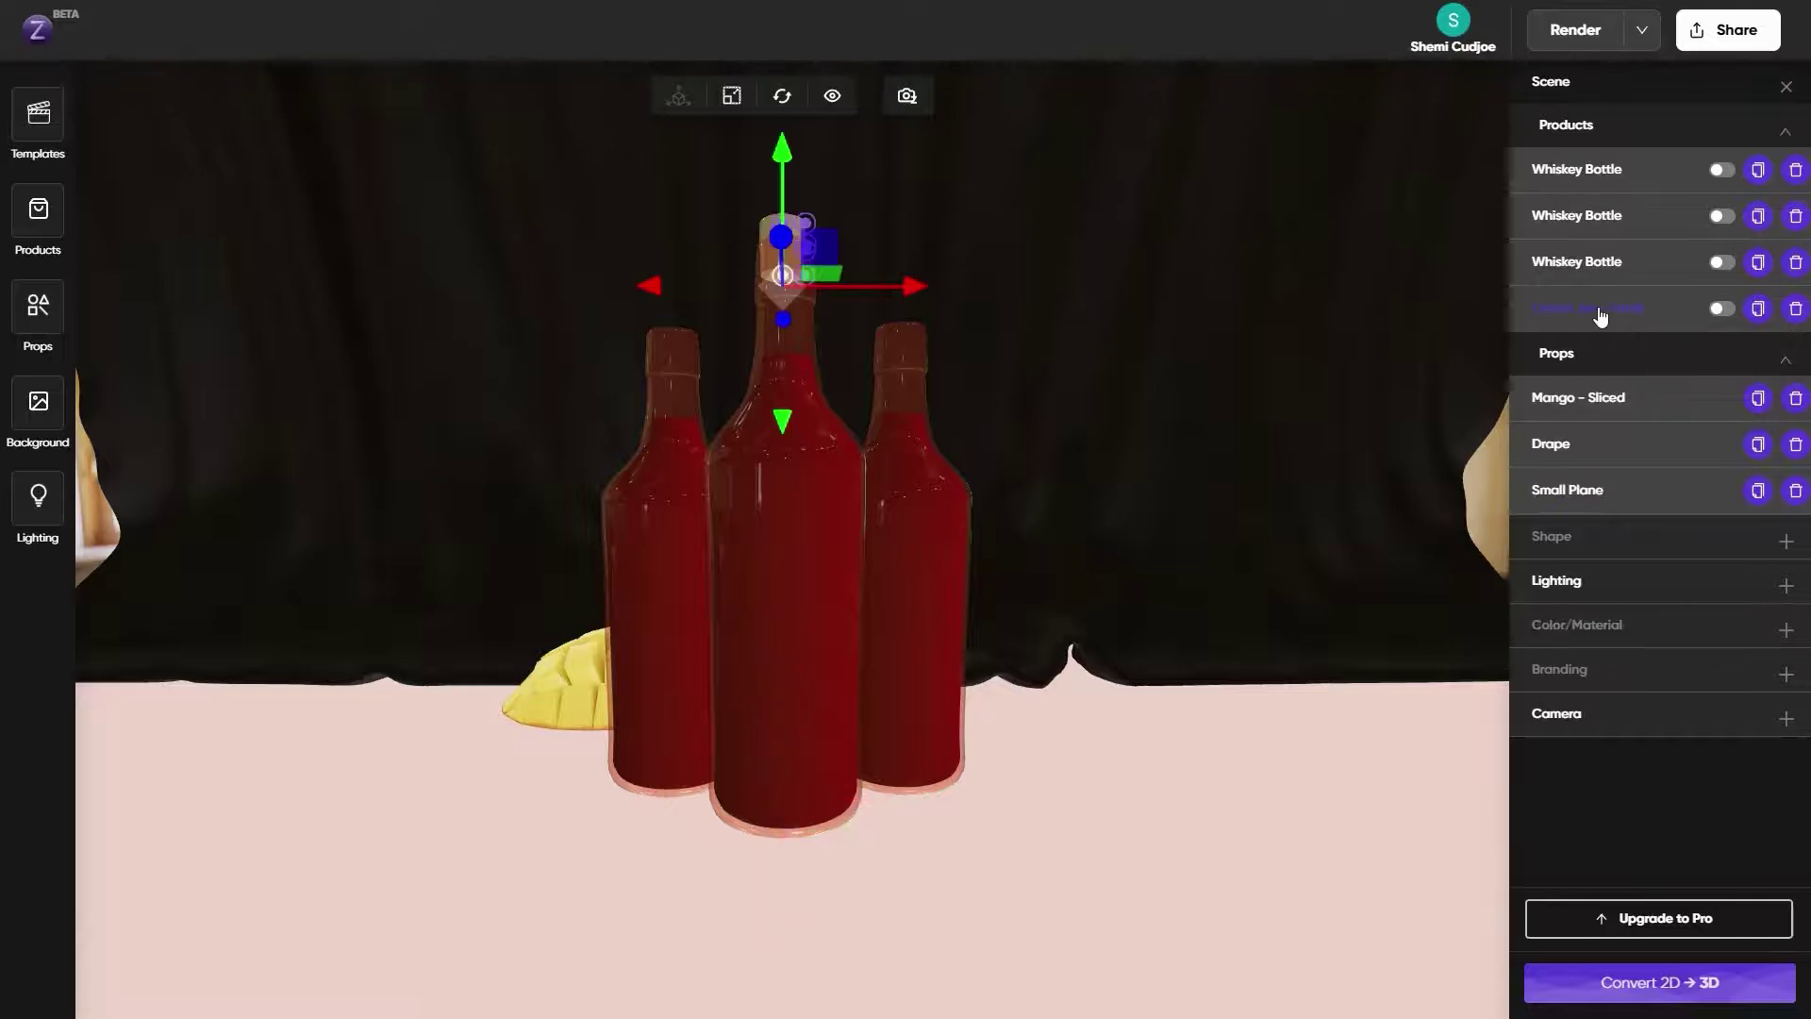
drag(919, 297, 925, 298)
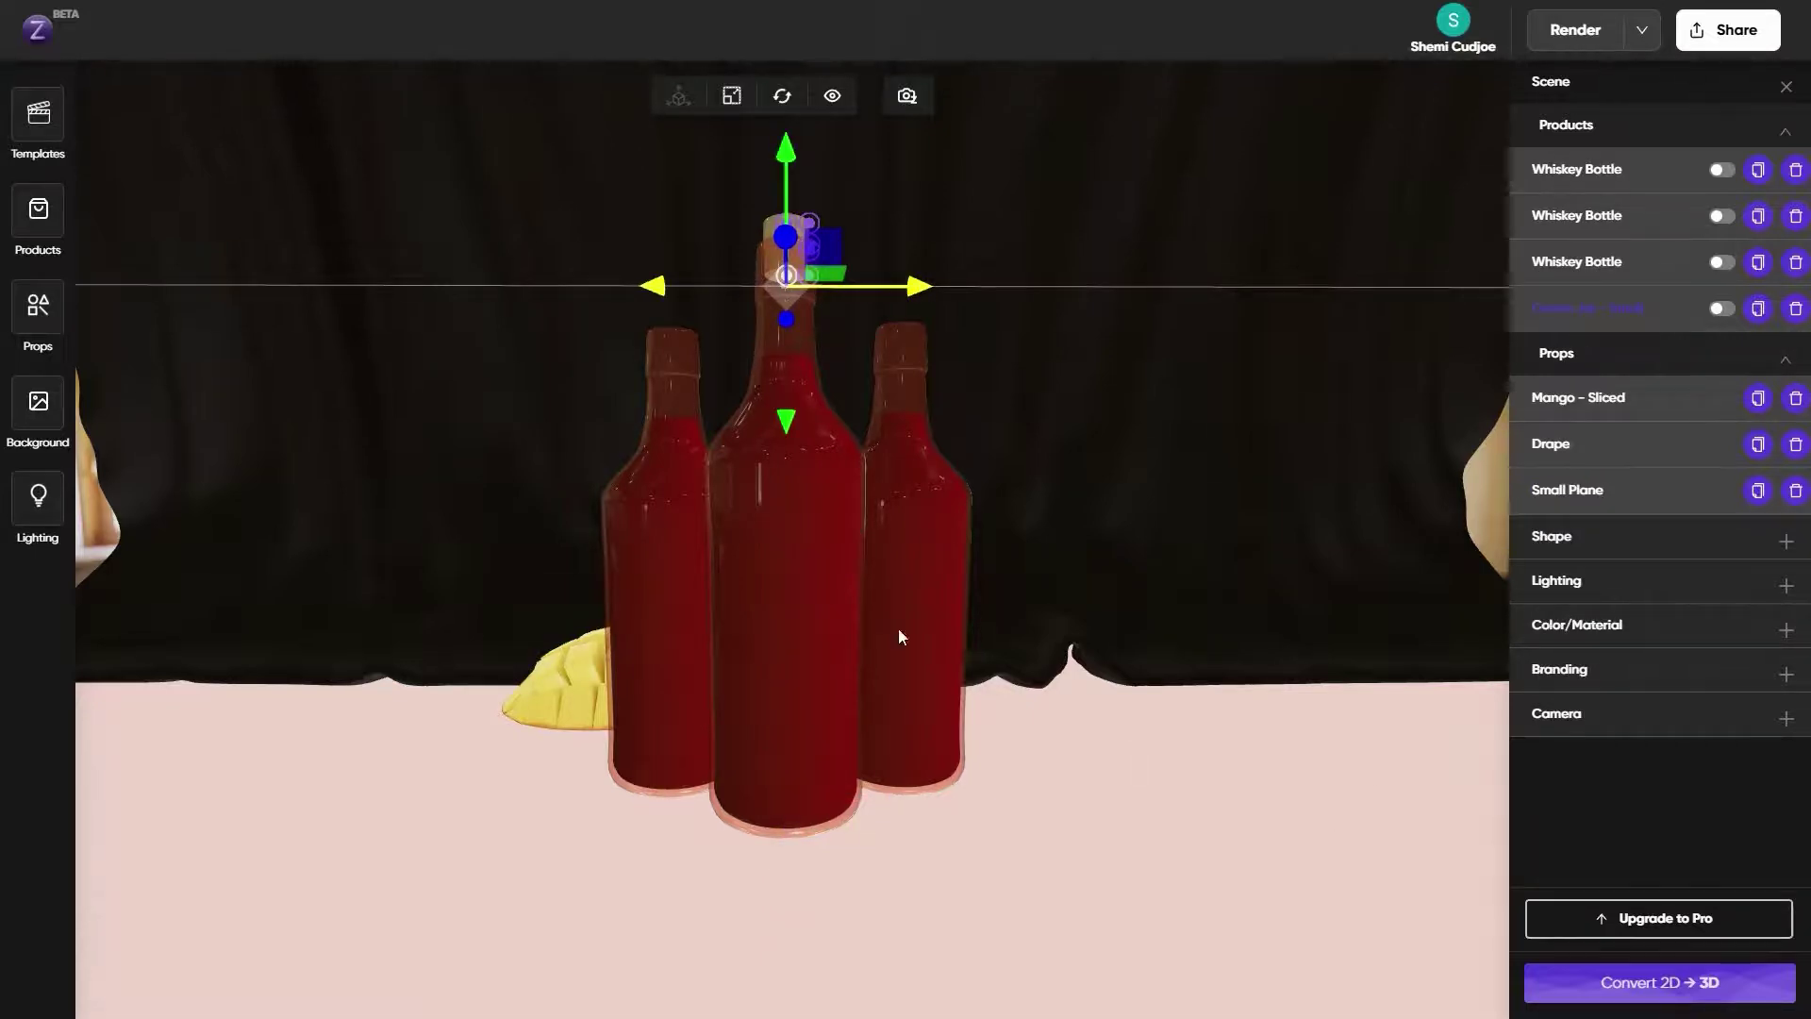
click(881, 610)
click(784, 227)
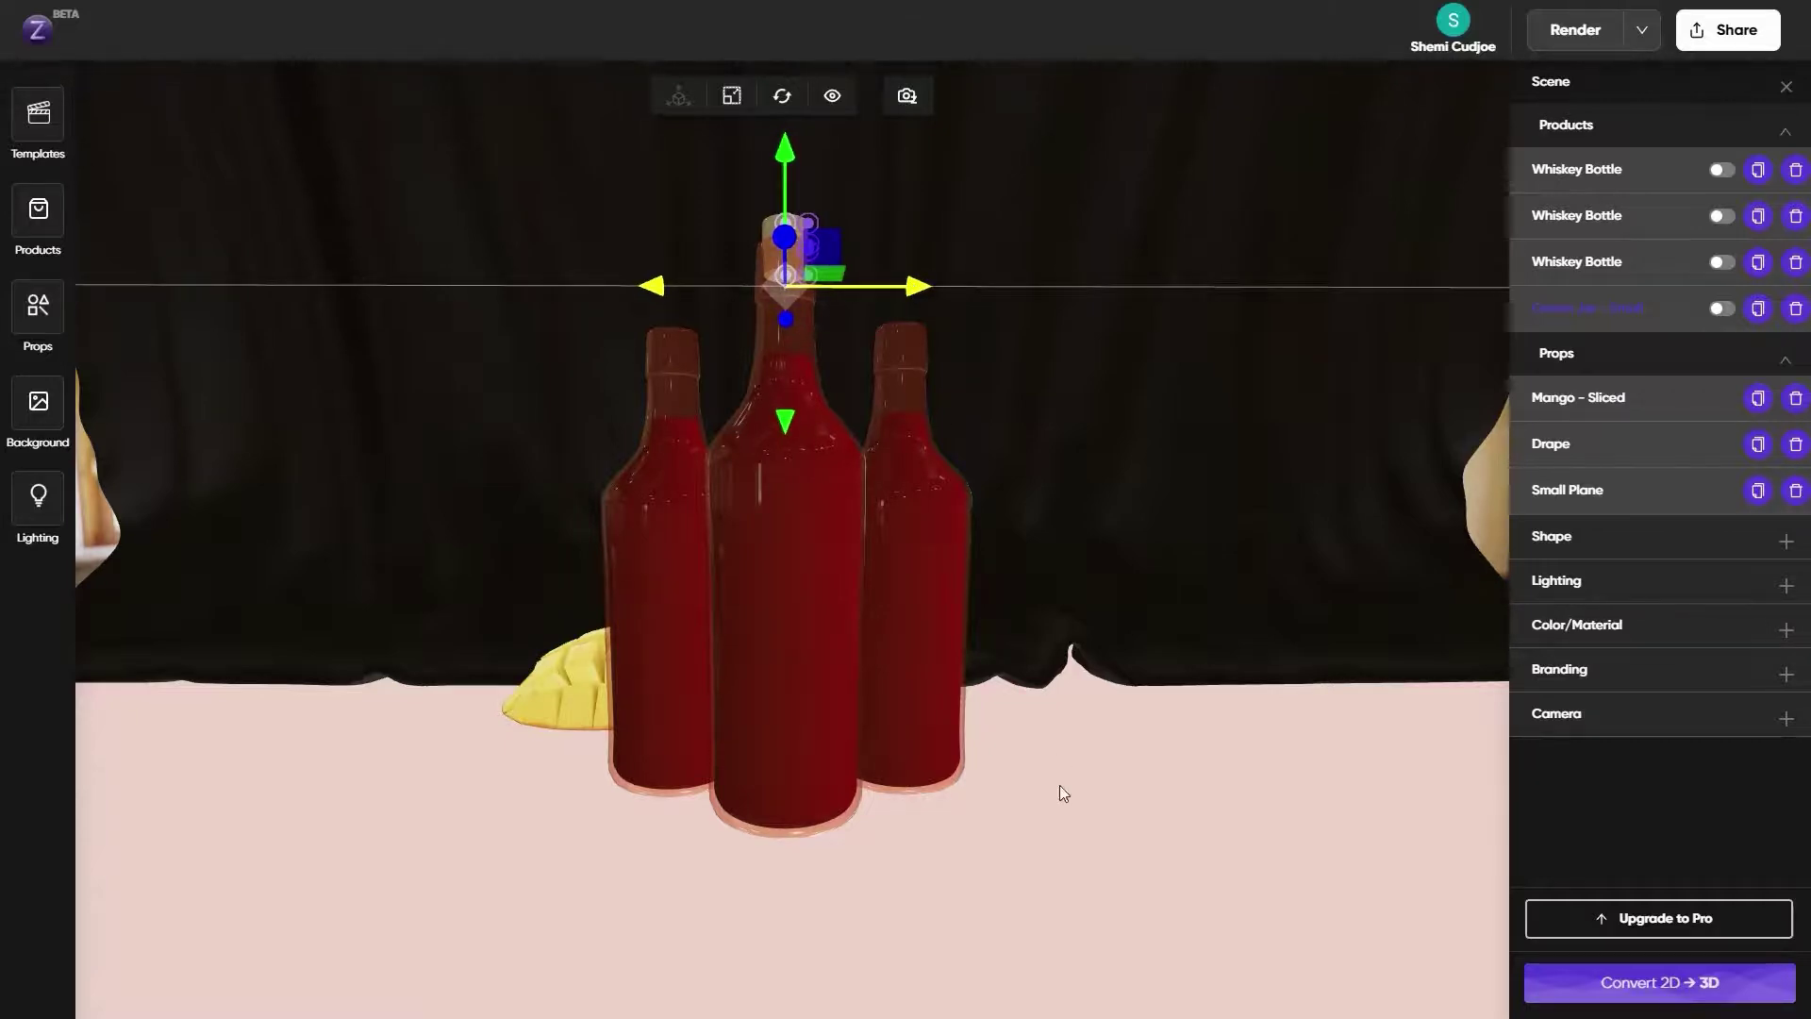
click(873, 785)
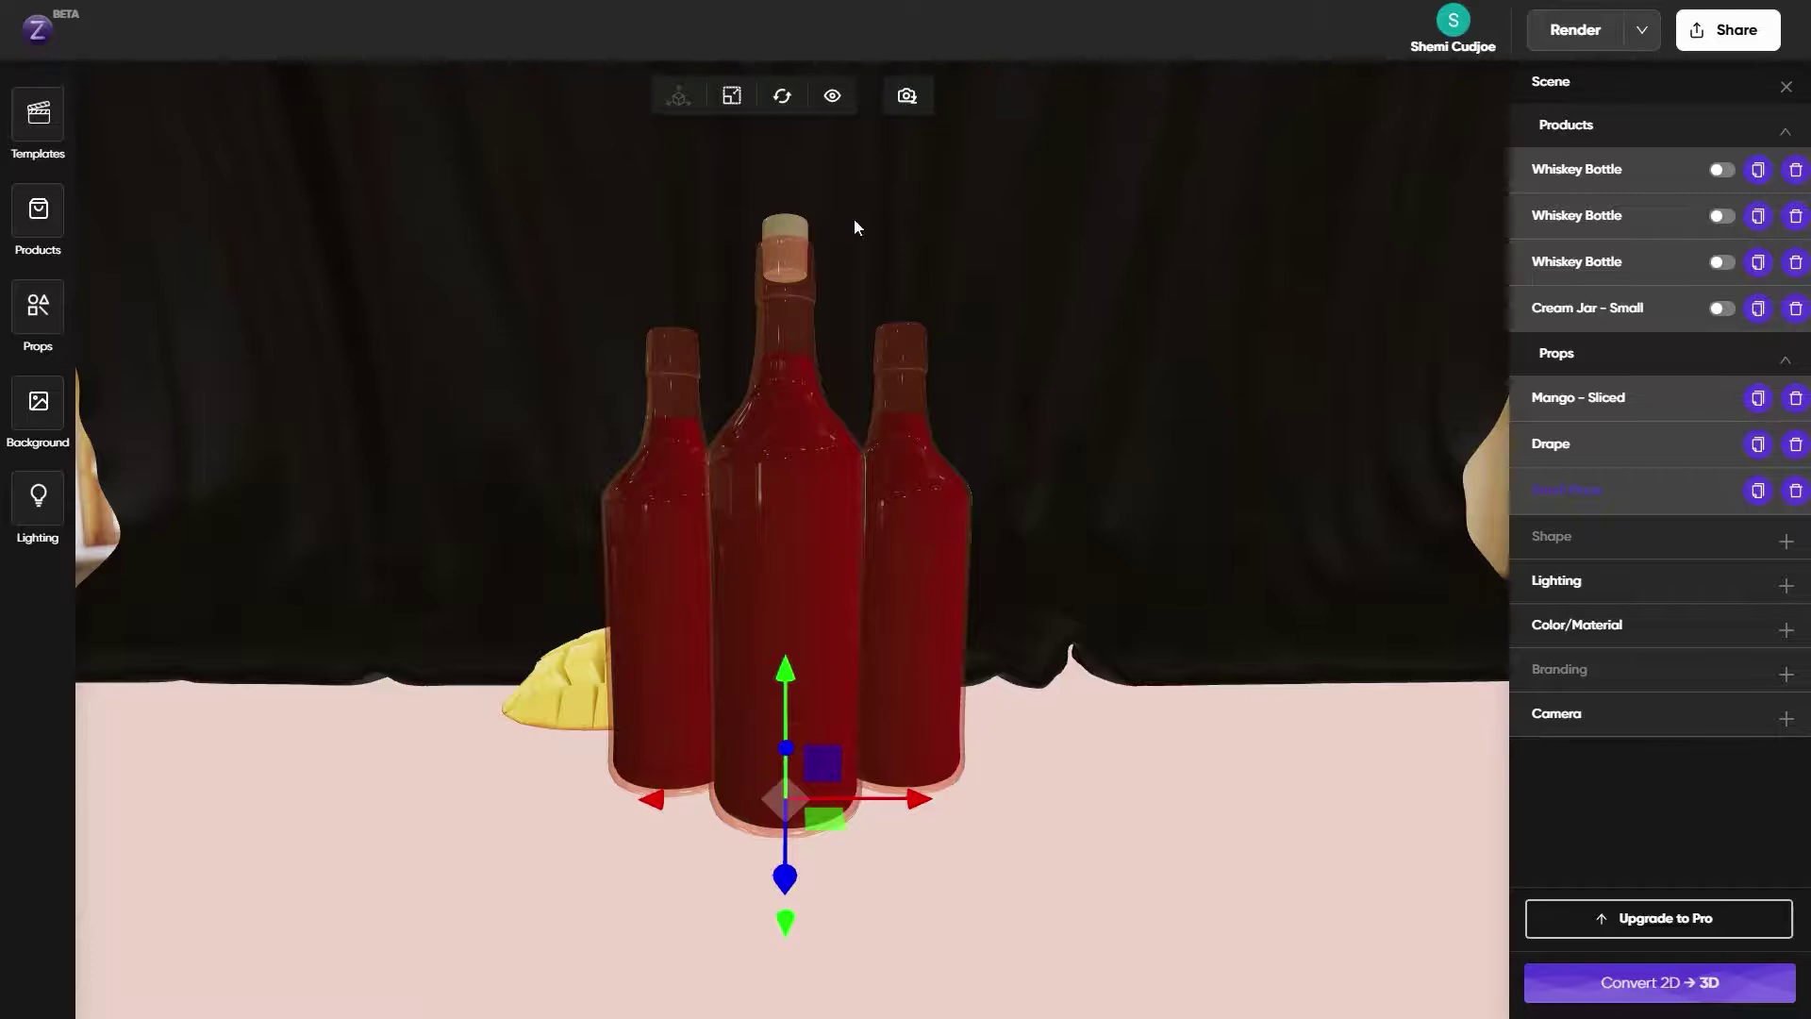
click(1374, 434)
Change the colour of the Cream Jar - Small cap on the middle bottle to brown #725d4c
click(1607, 318)
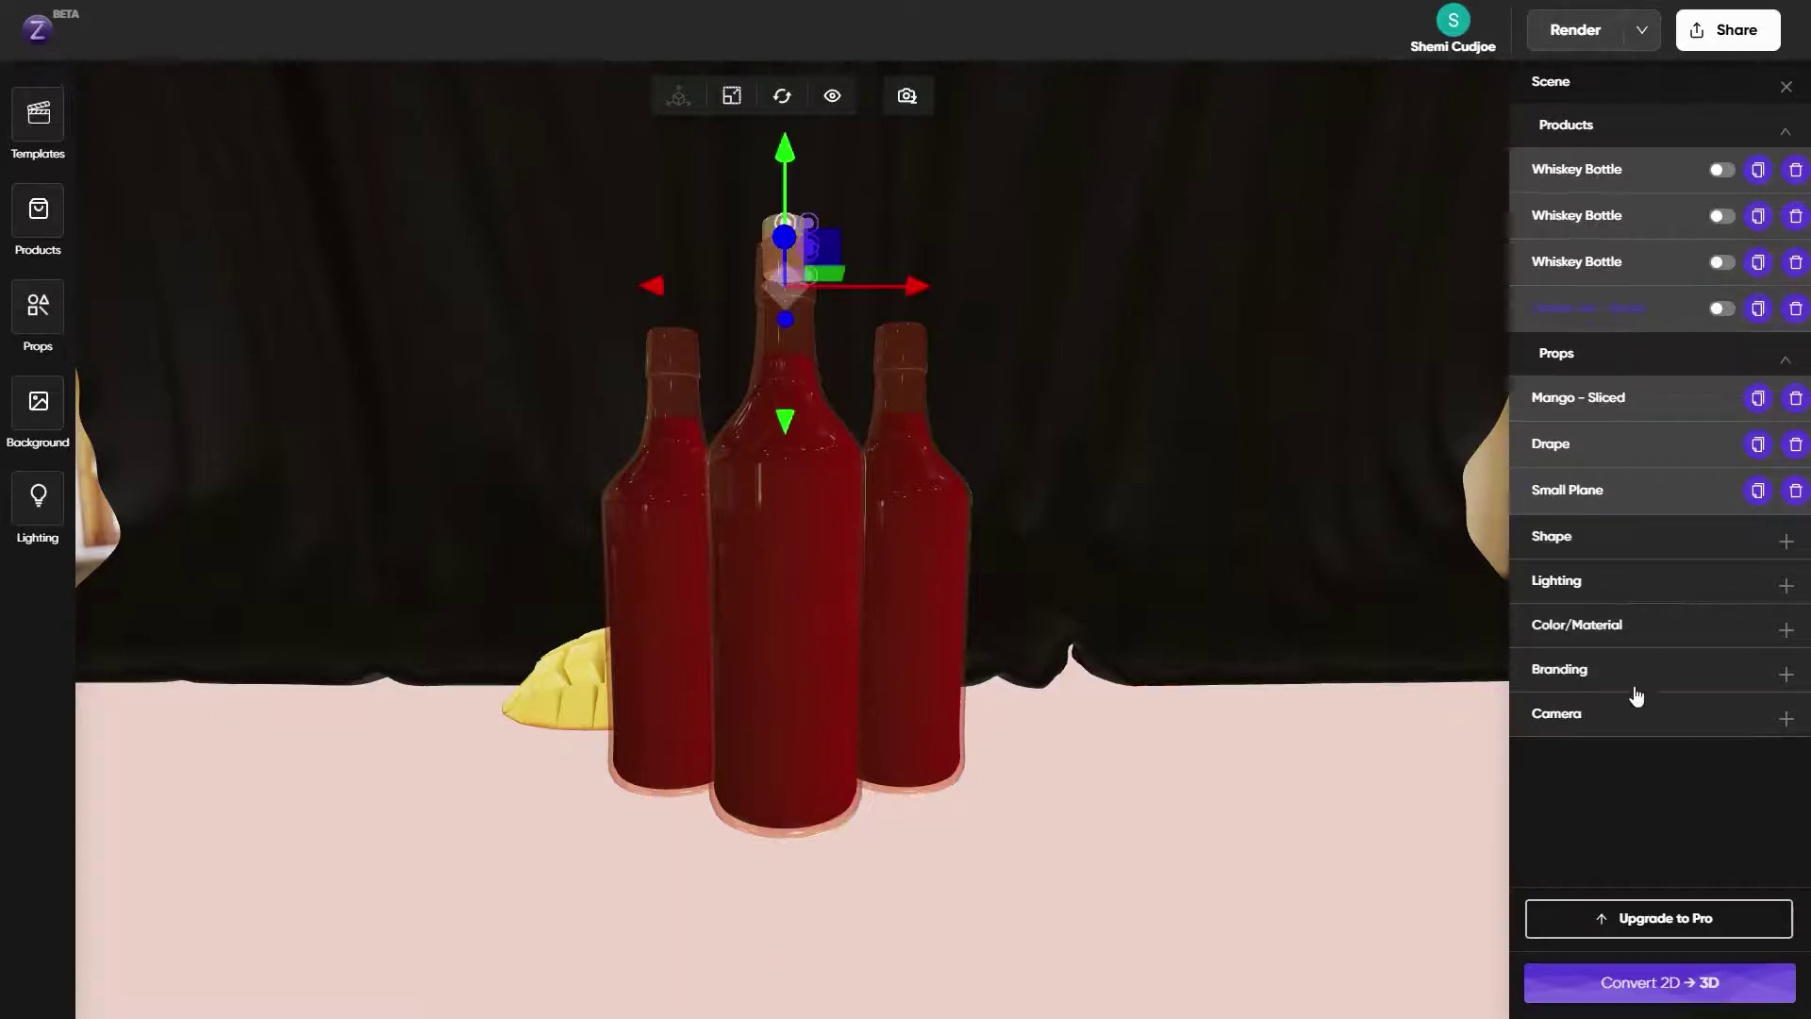
click(1588, 624)
drag(1615, 308, 1731, 311)
click(1657, 271)
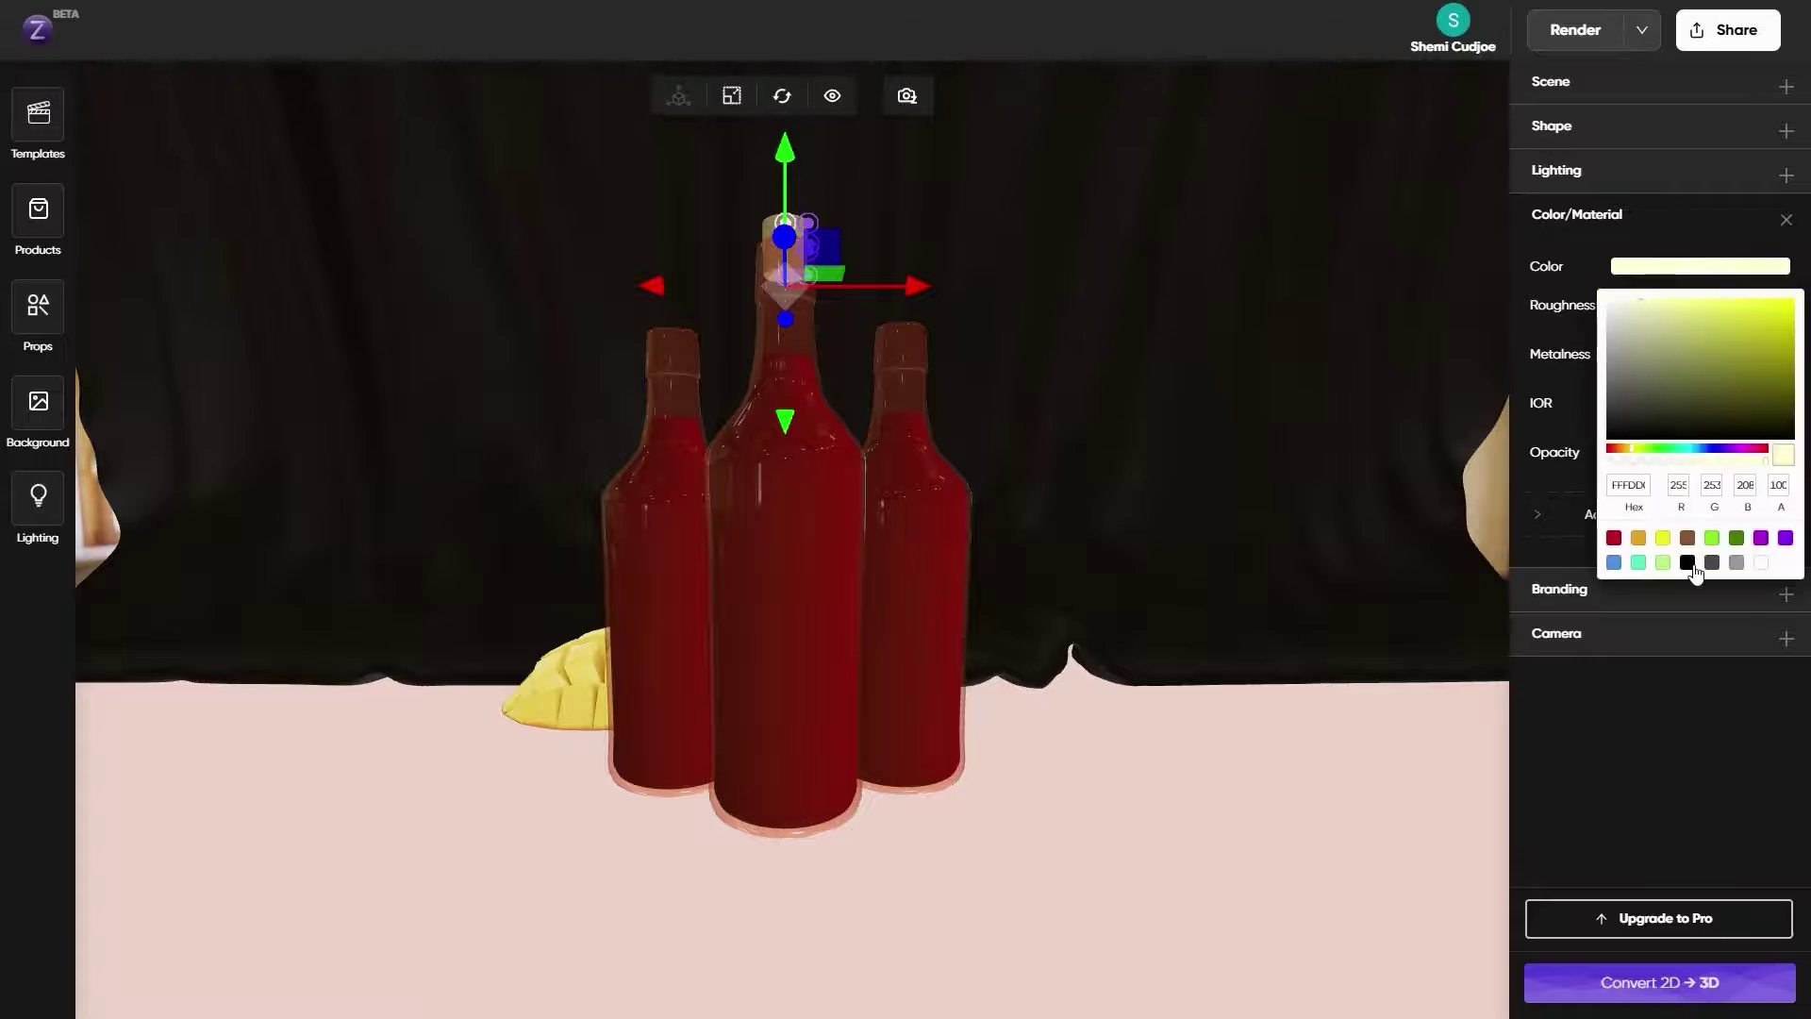
click(1735, 562)
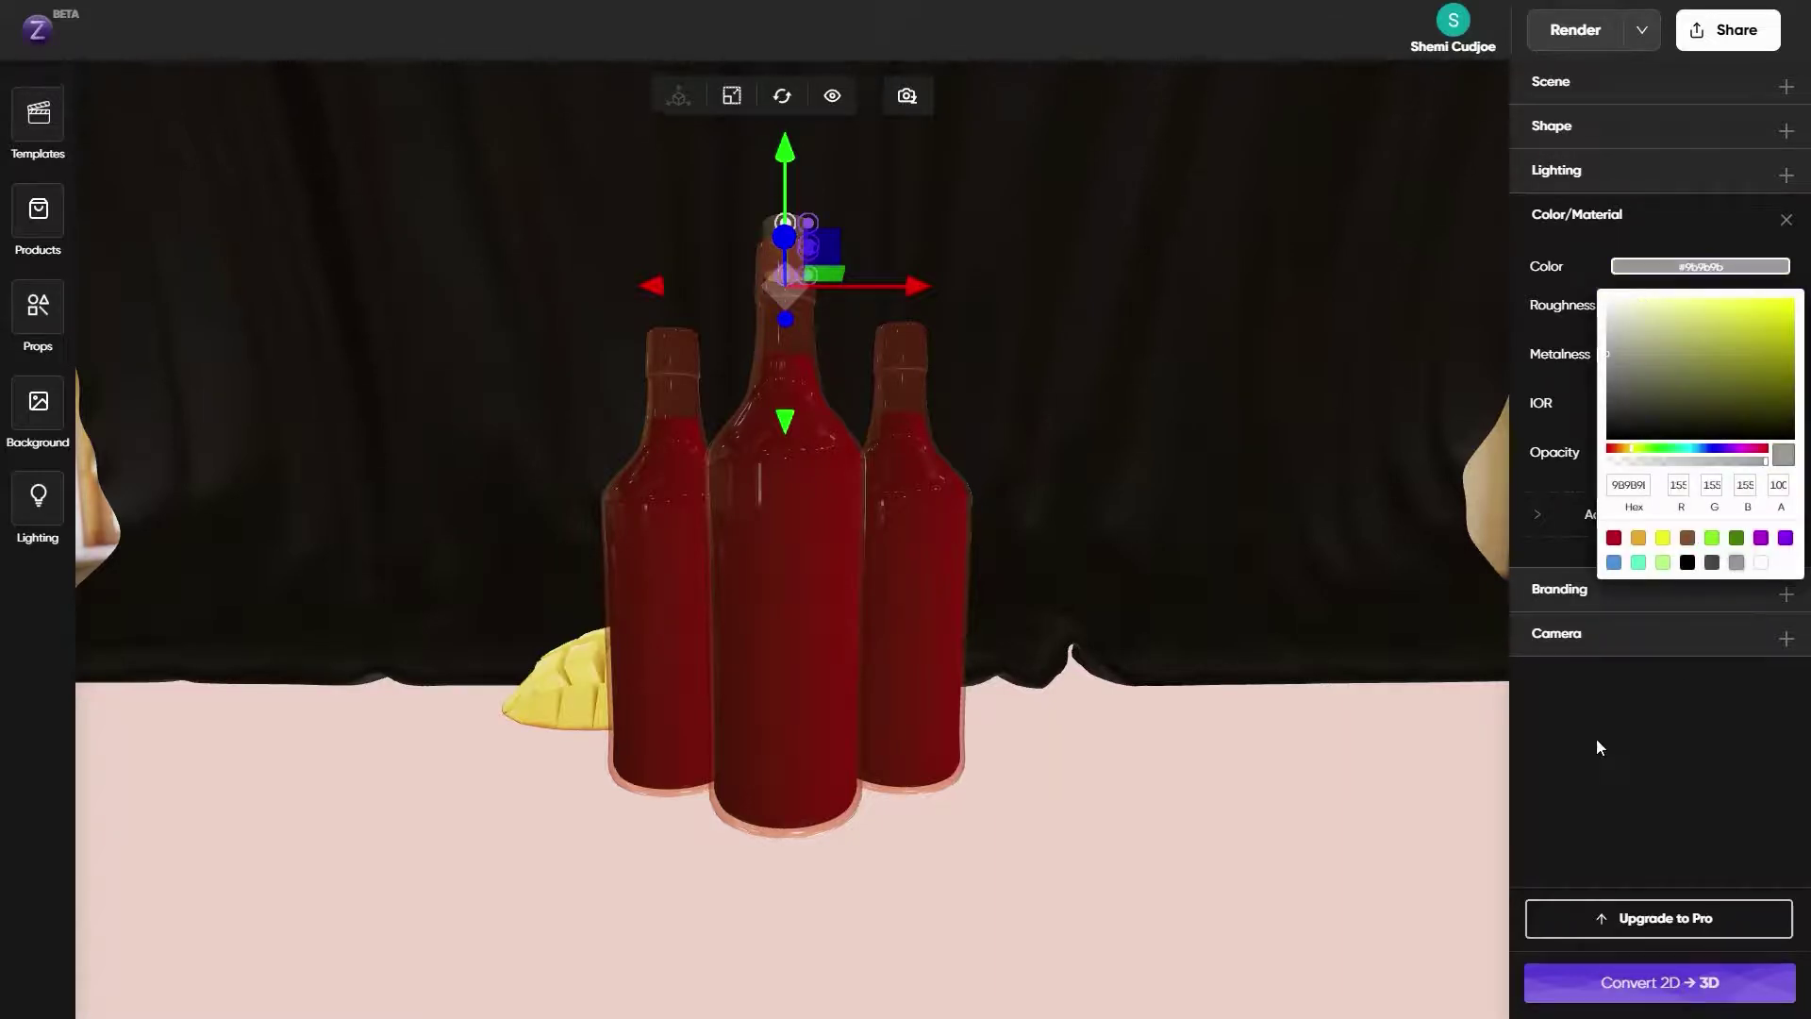
click(1688, 538)
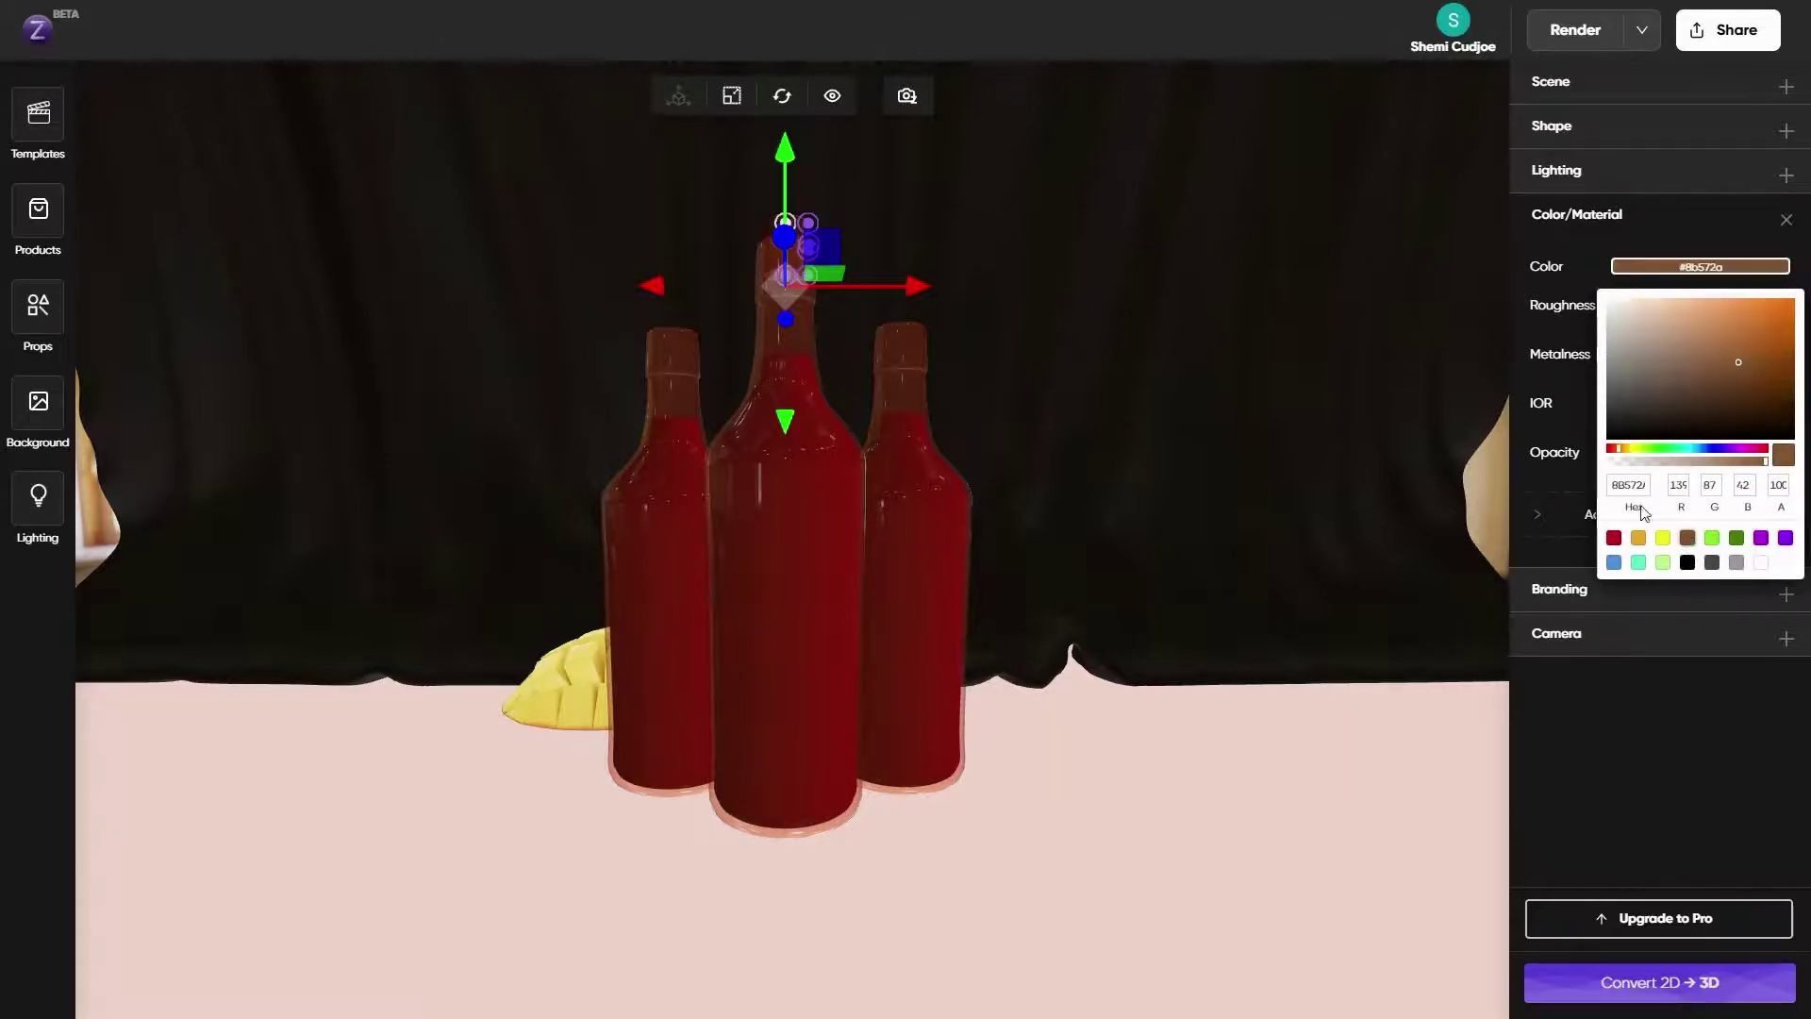
click(1682, 386)
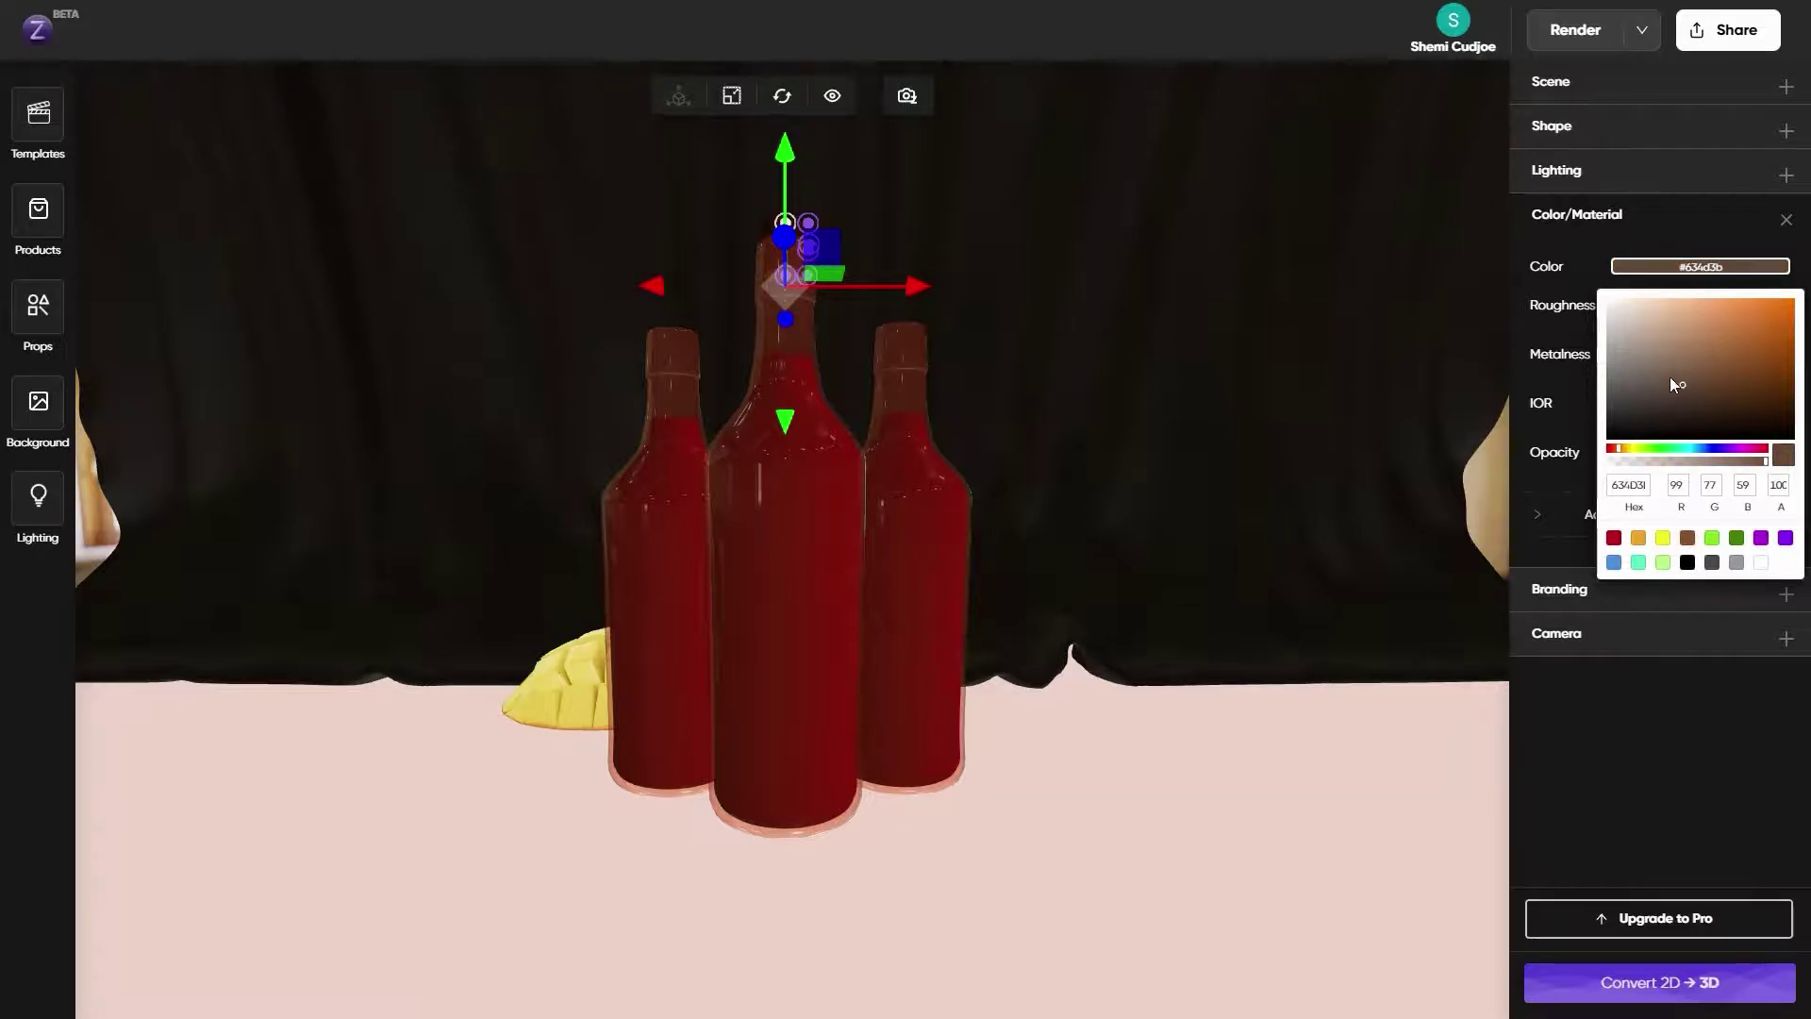
click(1669, 377)
click(1696, 734)
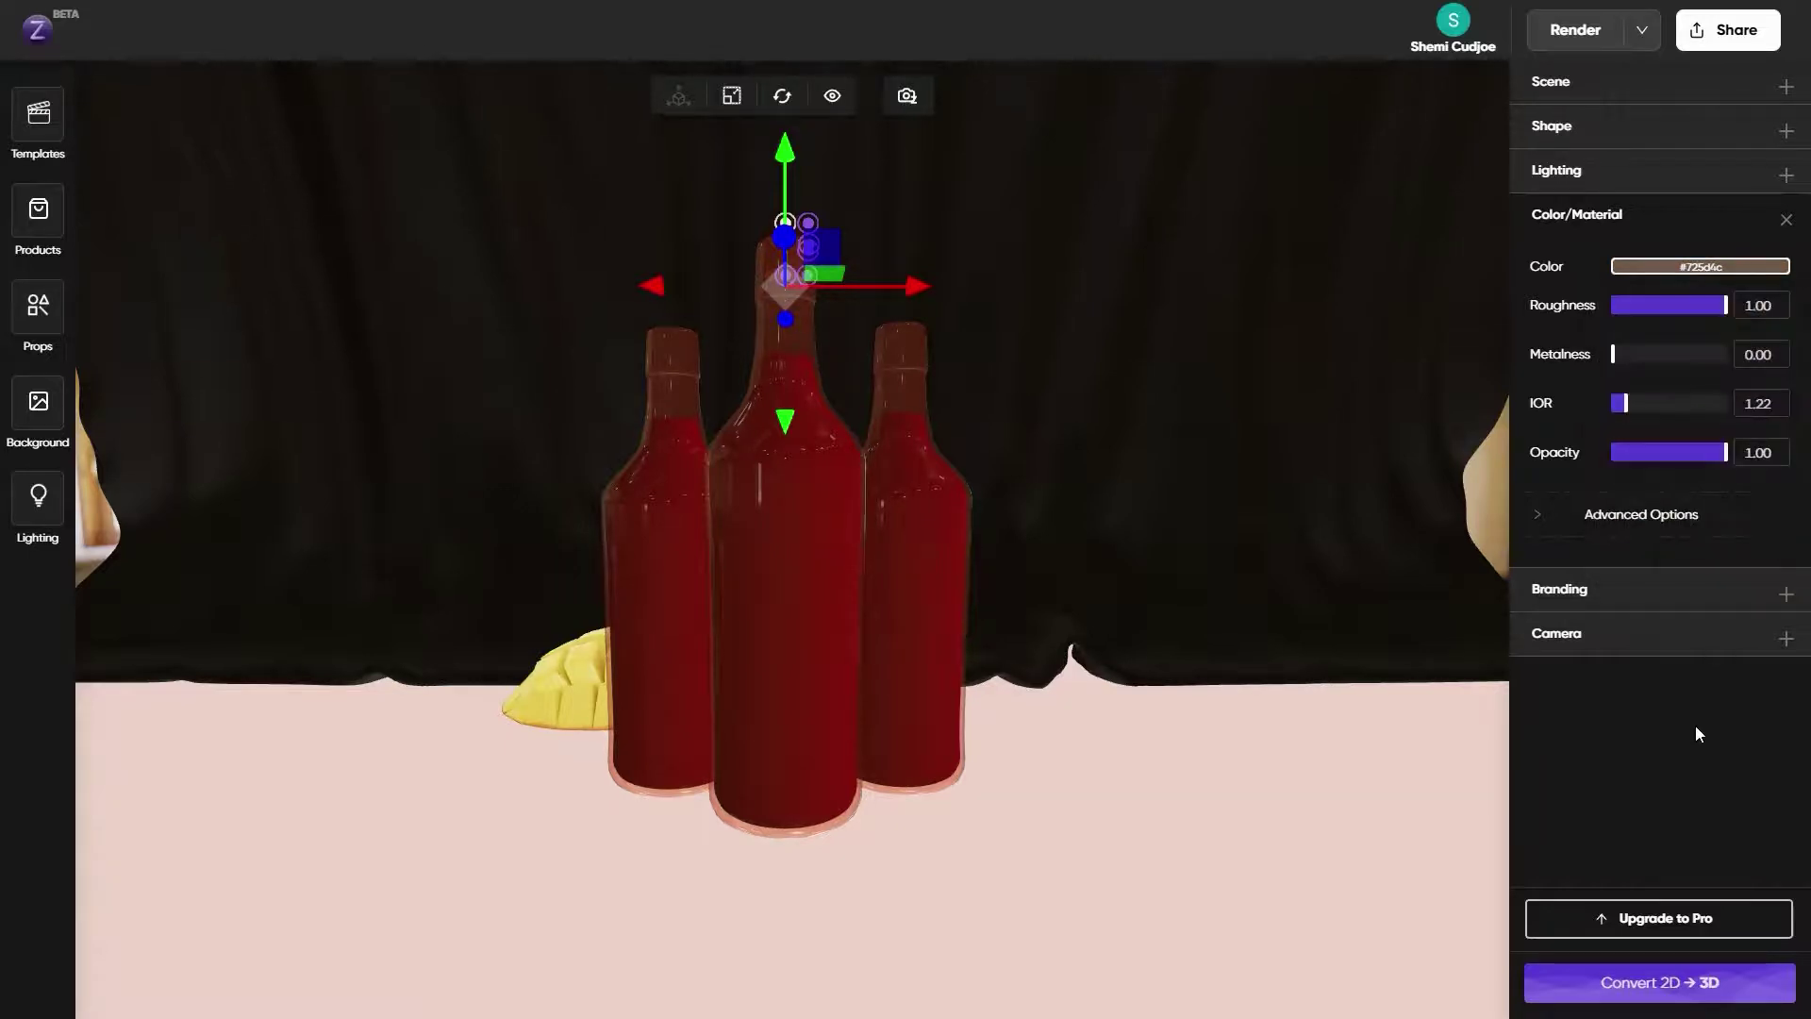
Change the left whiskey bottle's material colour to a lighter tan and copy its hex code
click(670, 406)
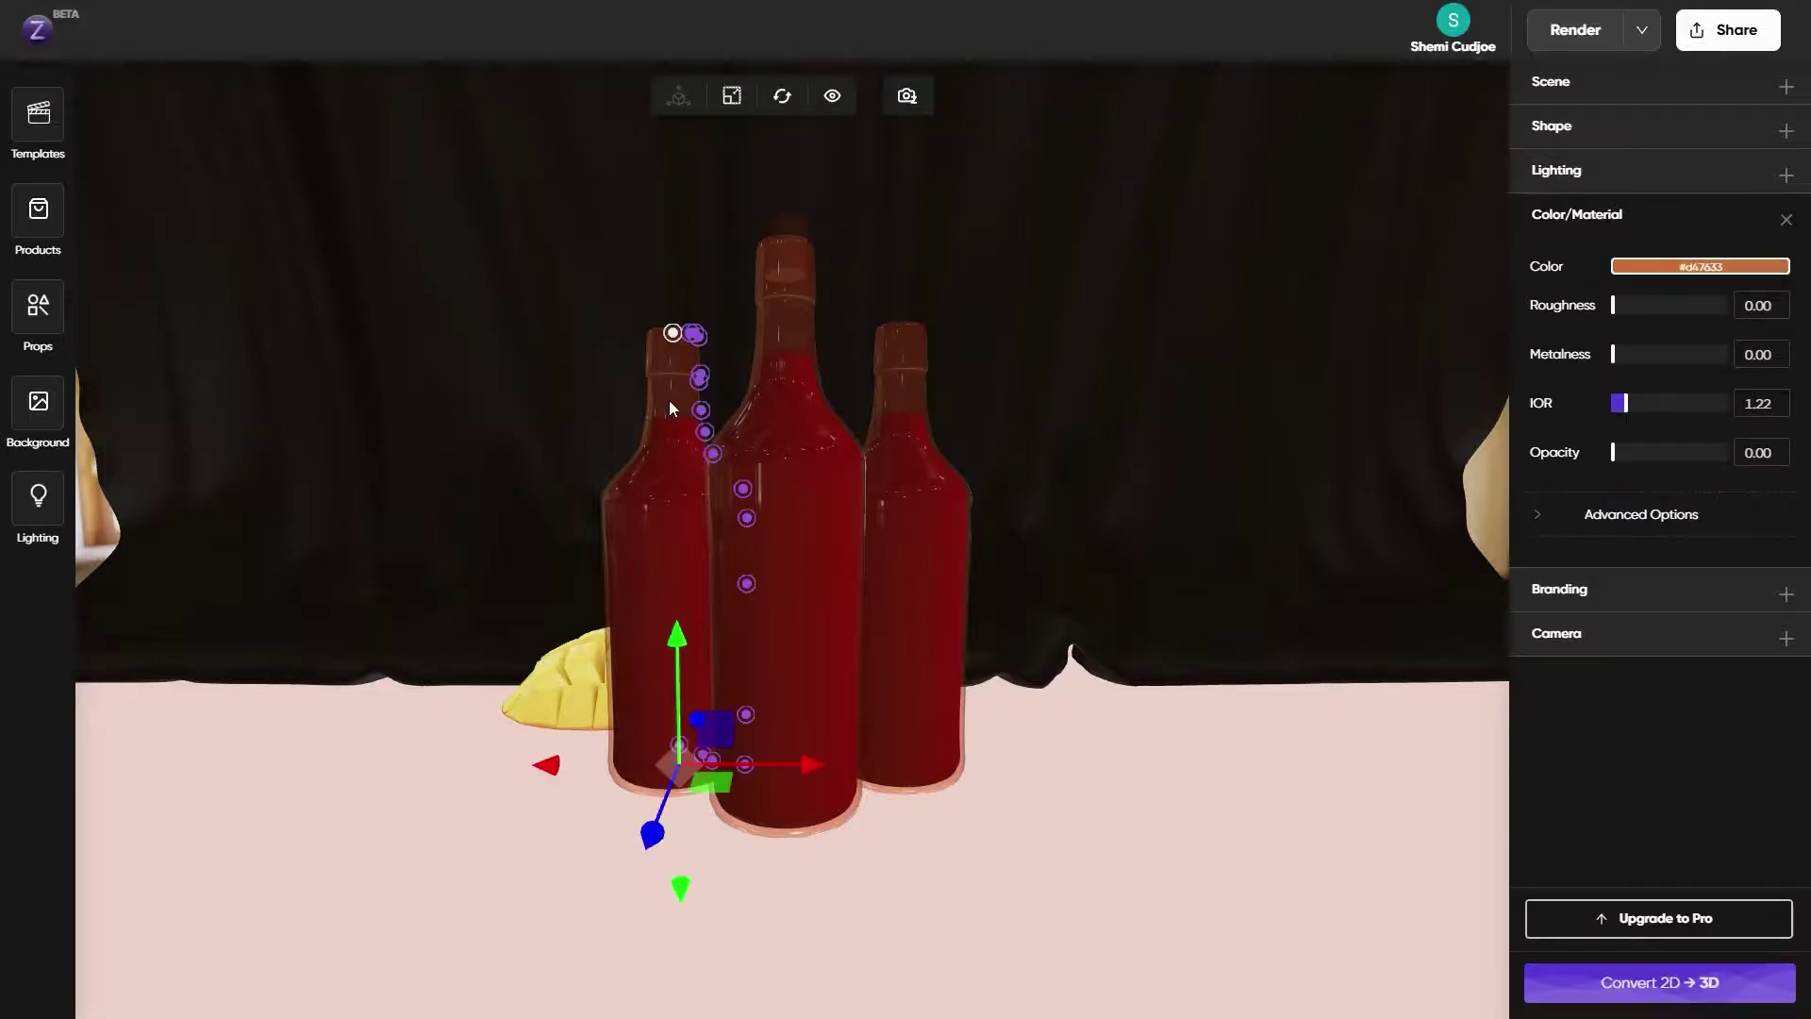
click(1687, 271)
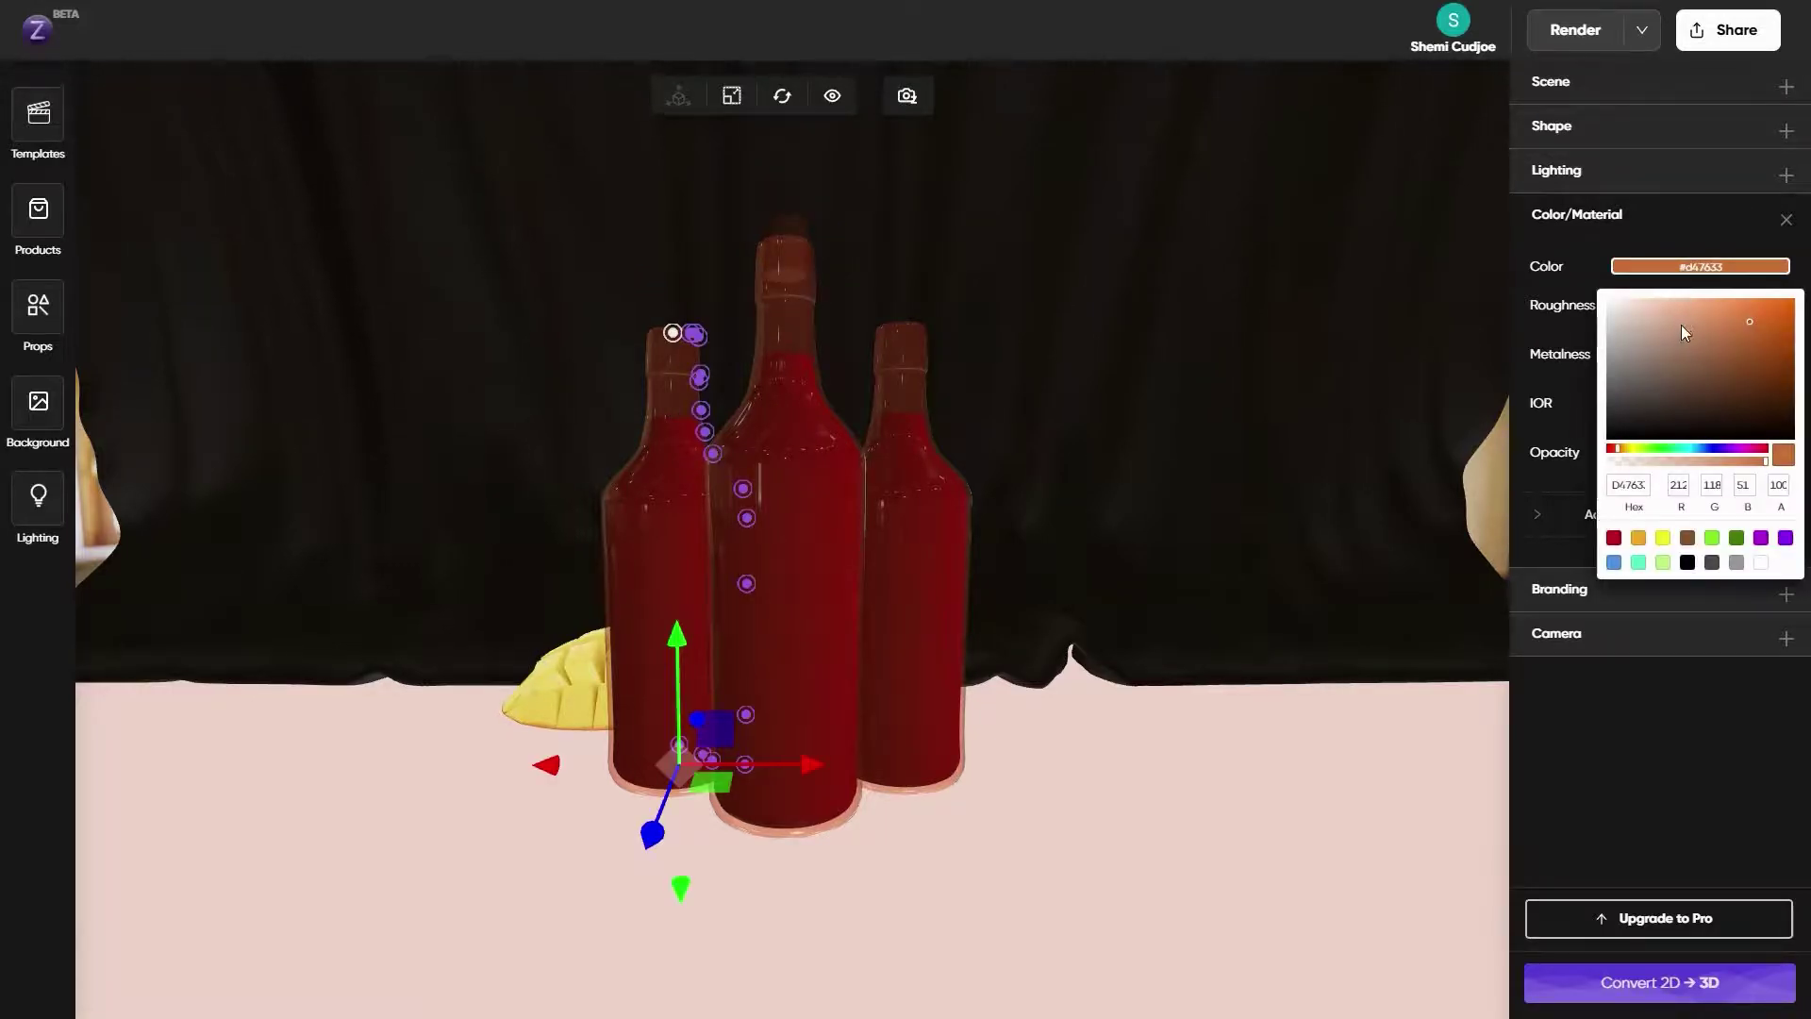
click(1680, 321)
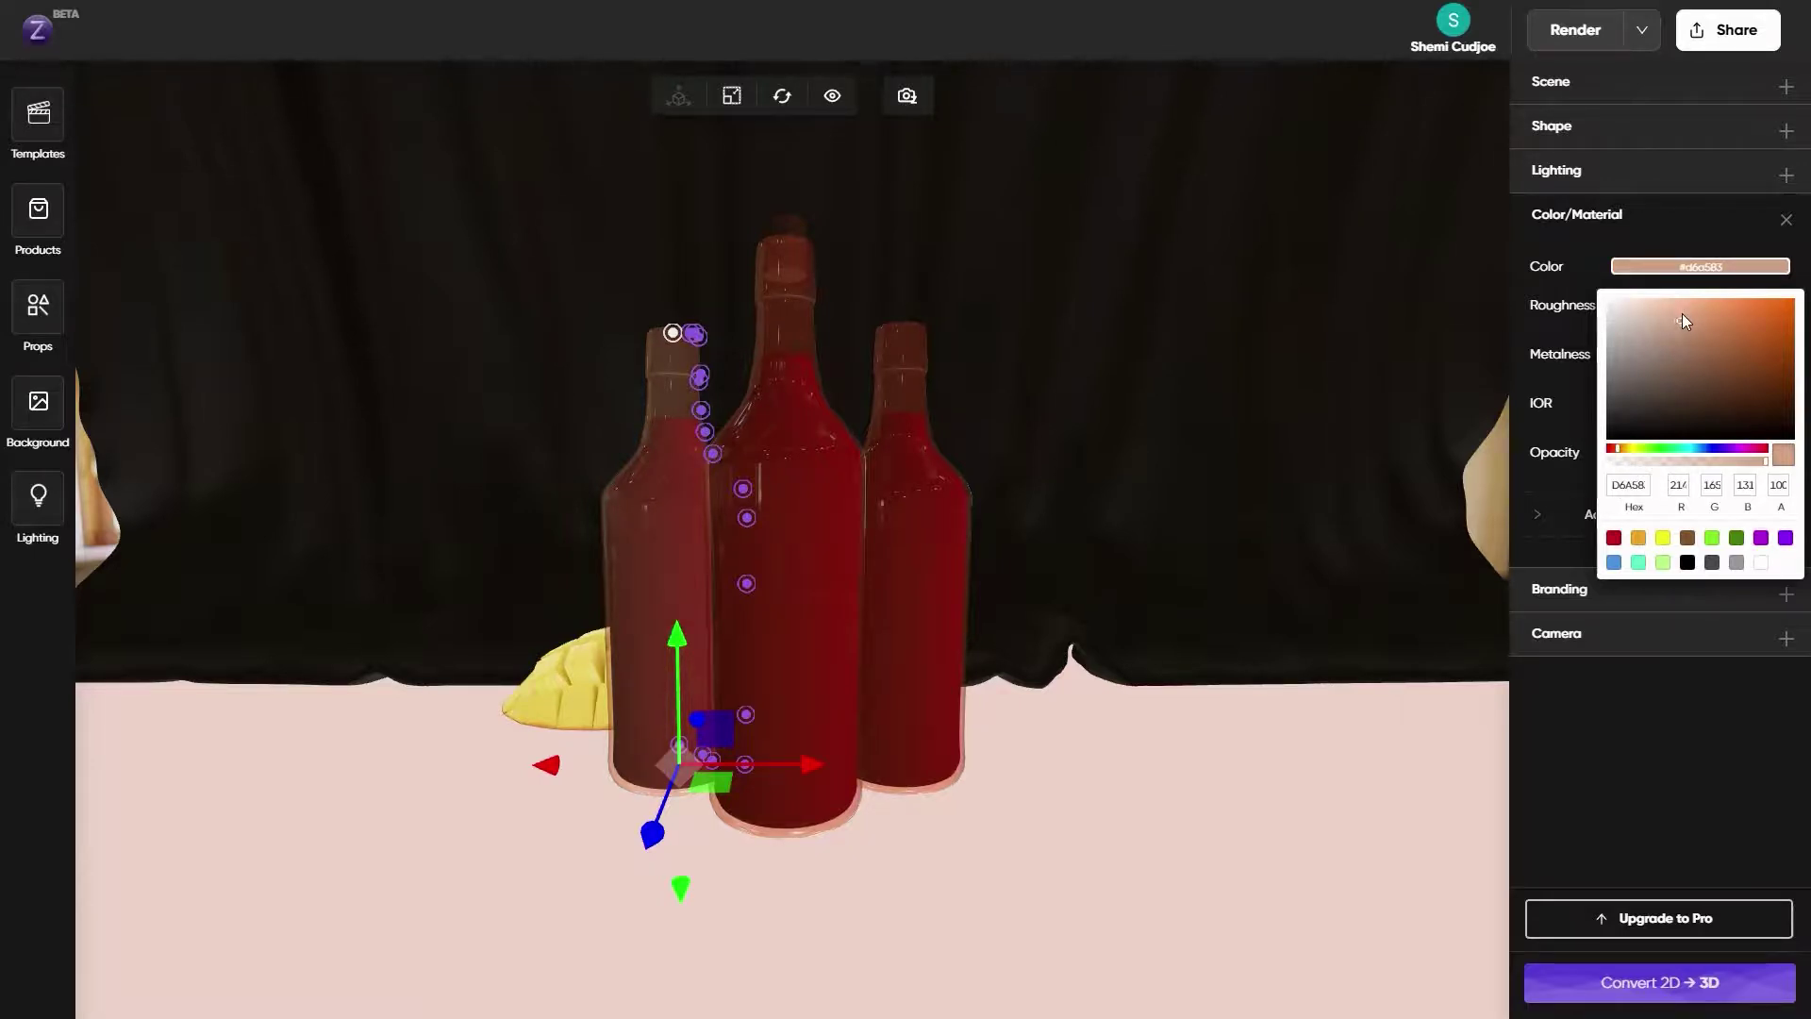
drag(1684, 321, 1687, 320)
drag(1615, 485, 1662, 486)
Apply the left bottle's copied tan hex colour to the middle and right whiskey bottles
click(806, 422)
click(1643, 267)
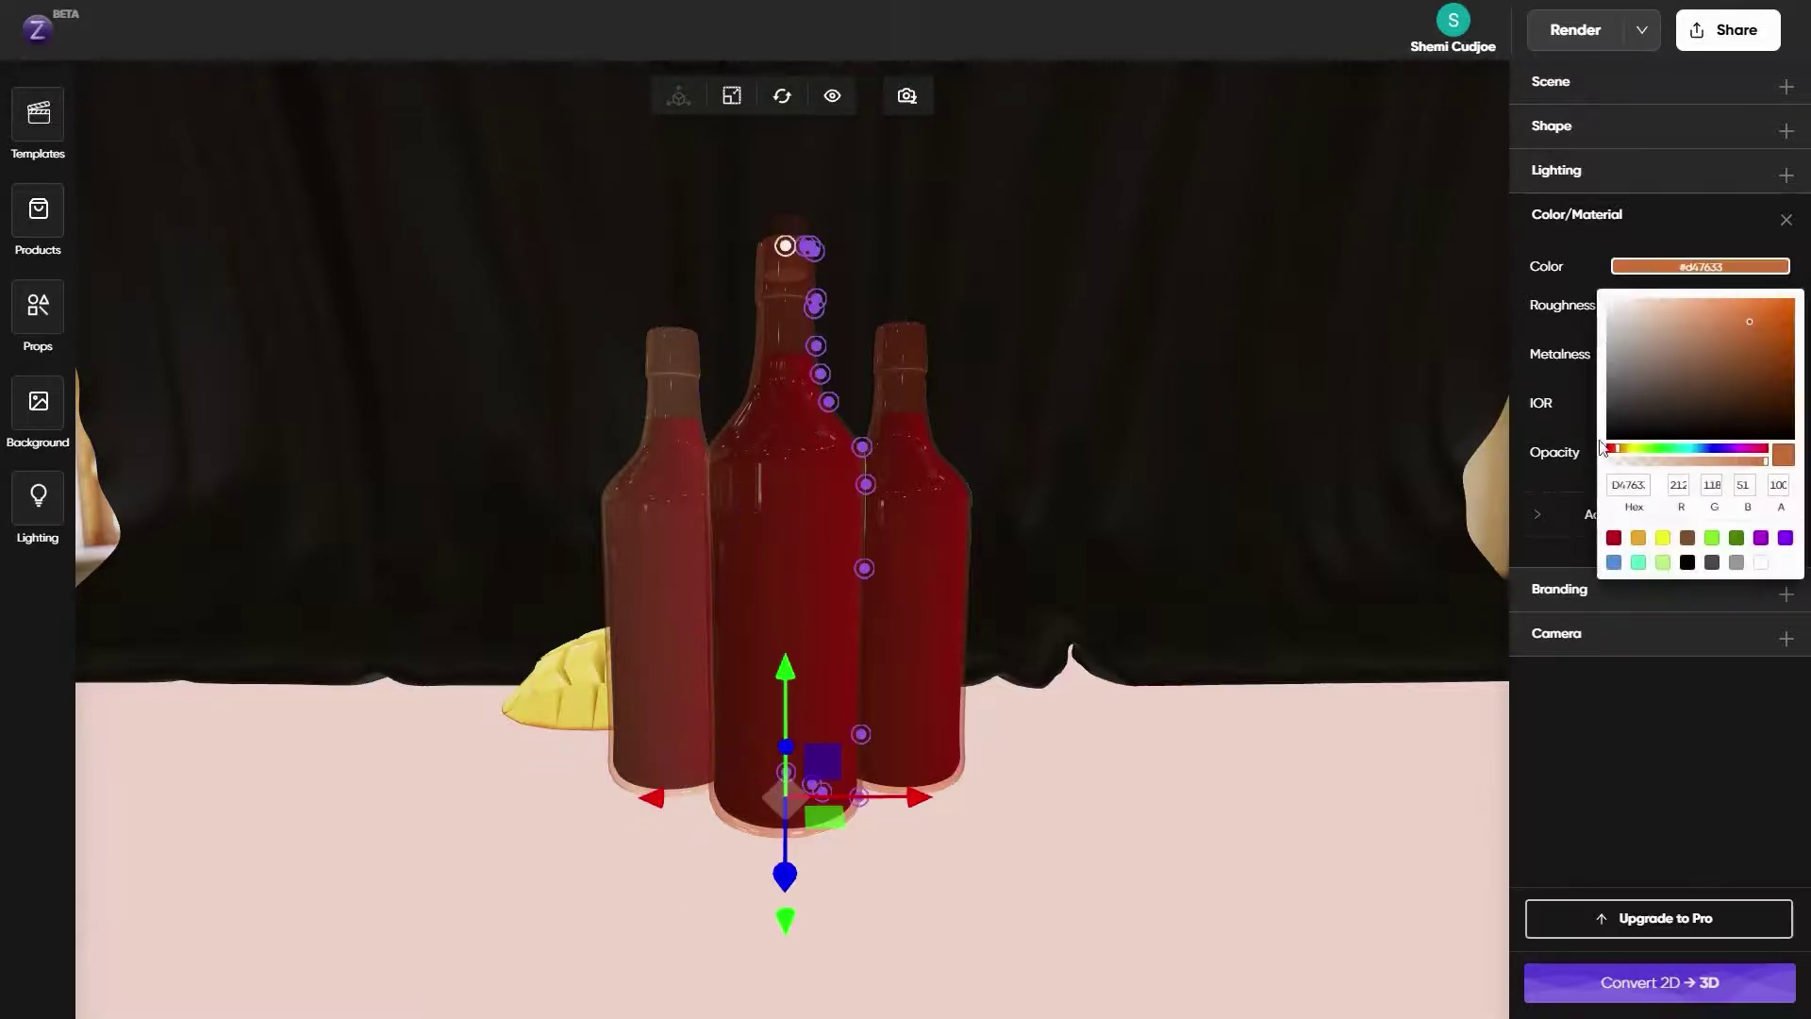
drag(1615, 485, 1638, 488)
click(1644, 691)
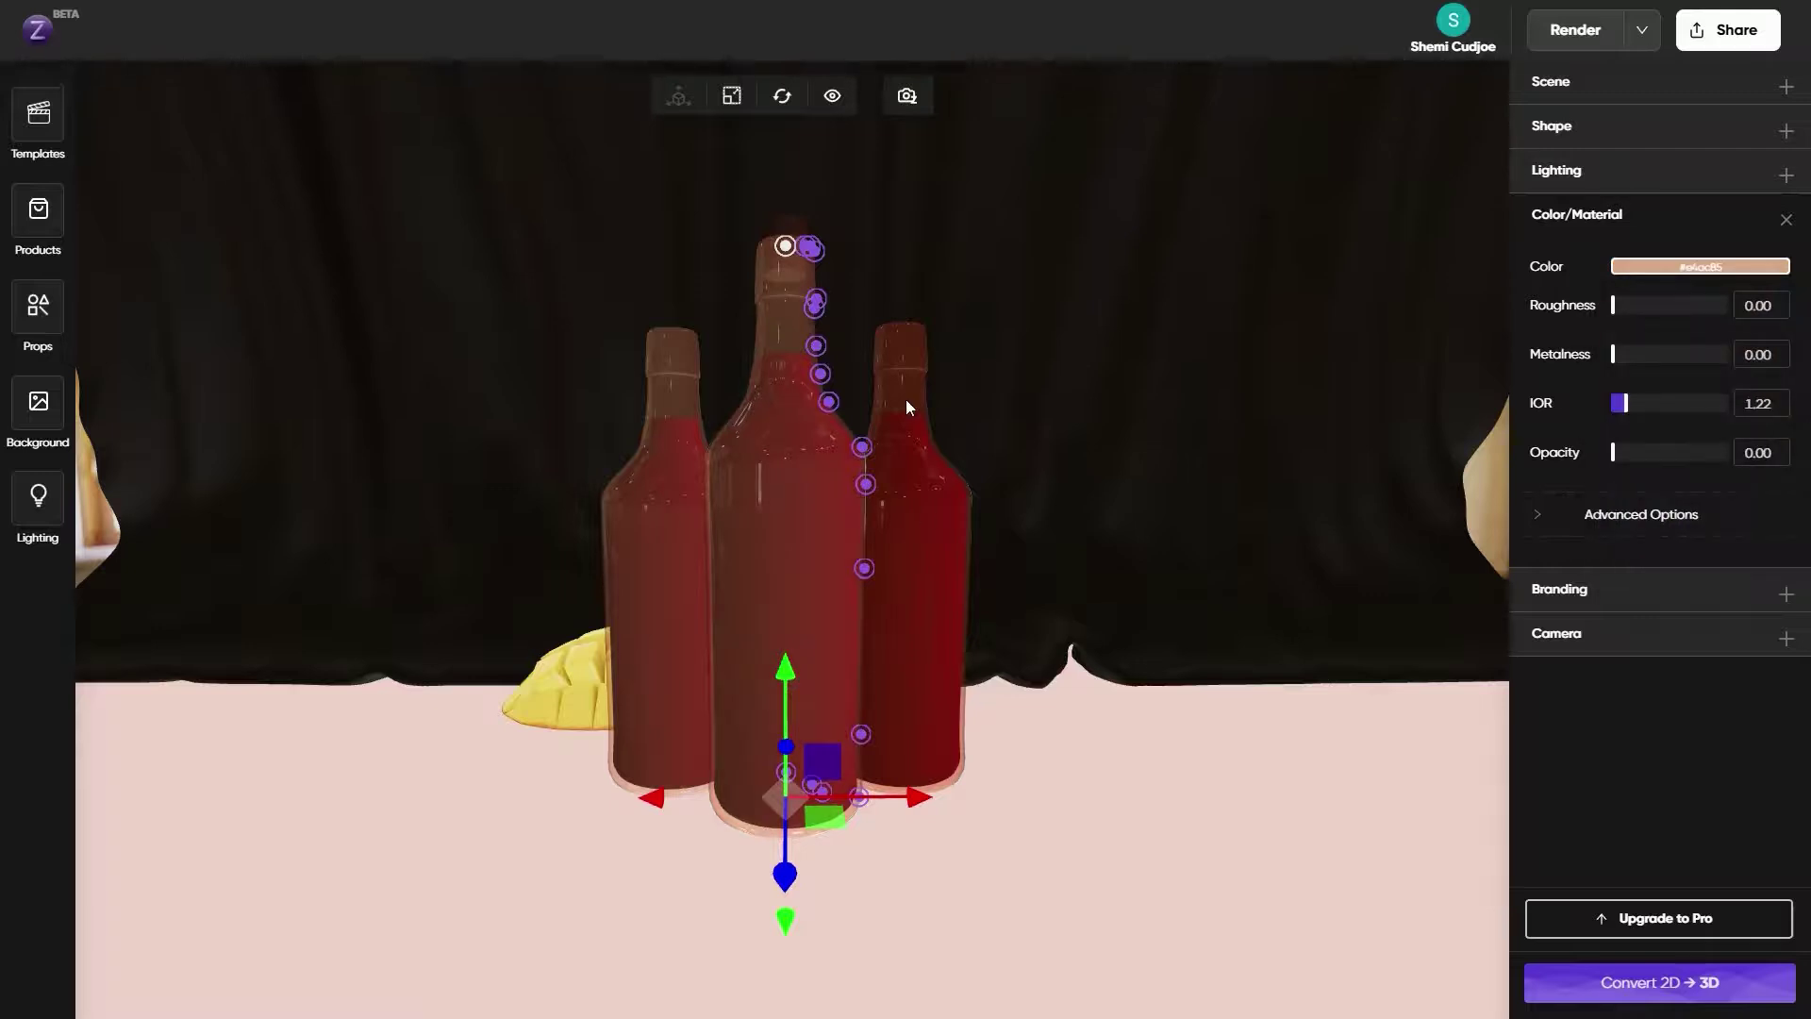
click(905, 399)
click(1636, 267)
drag(1615, 484, 1733, 497)
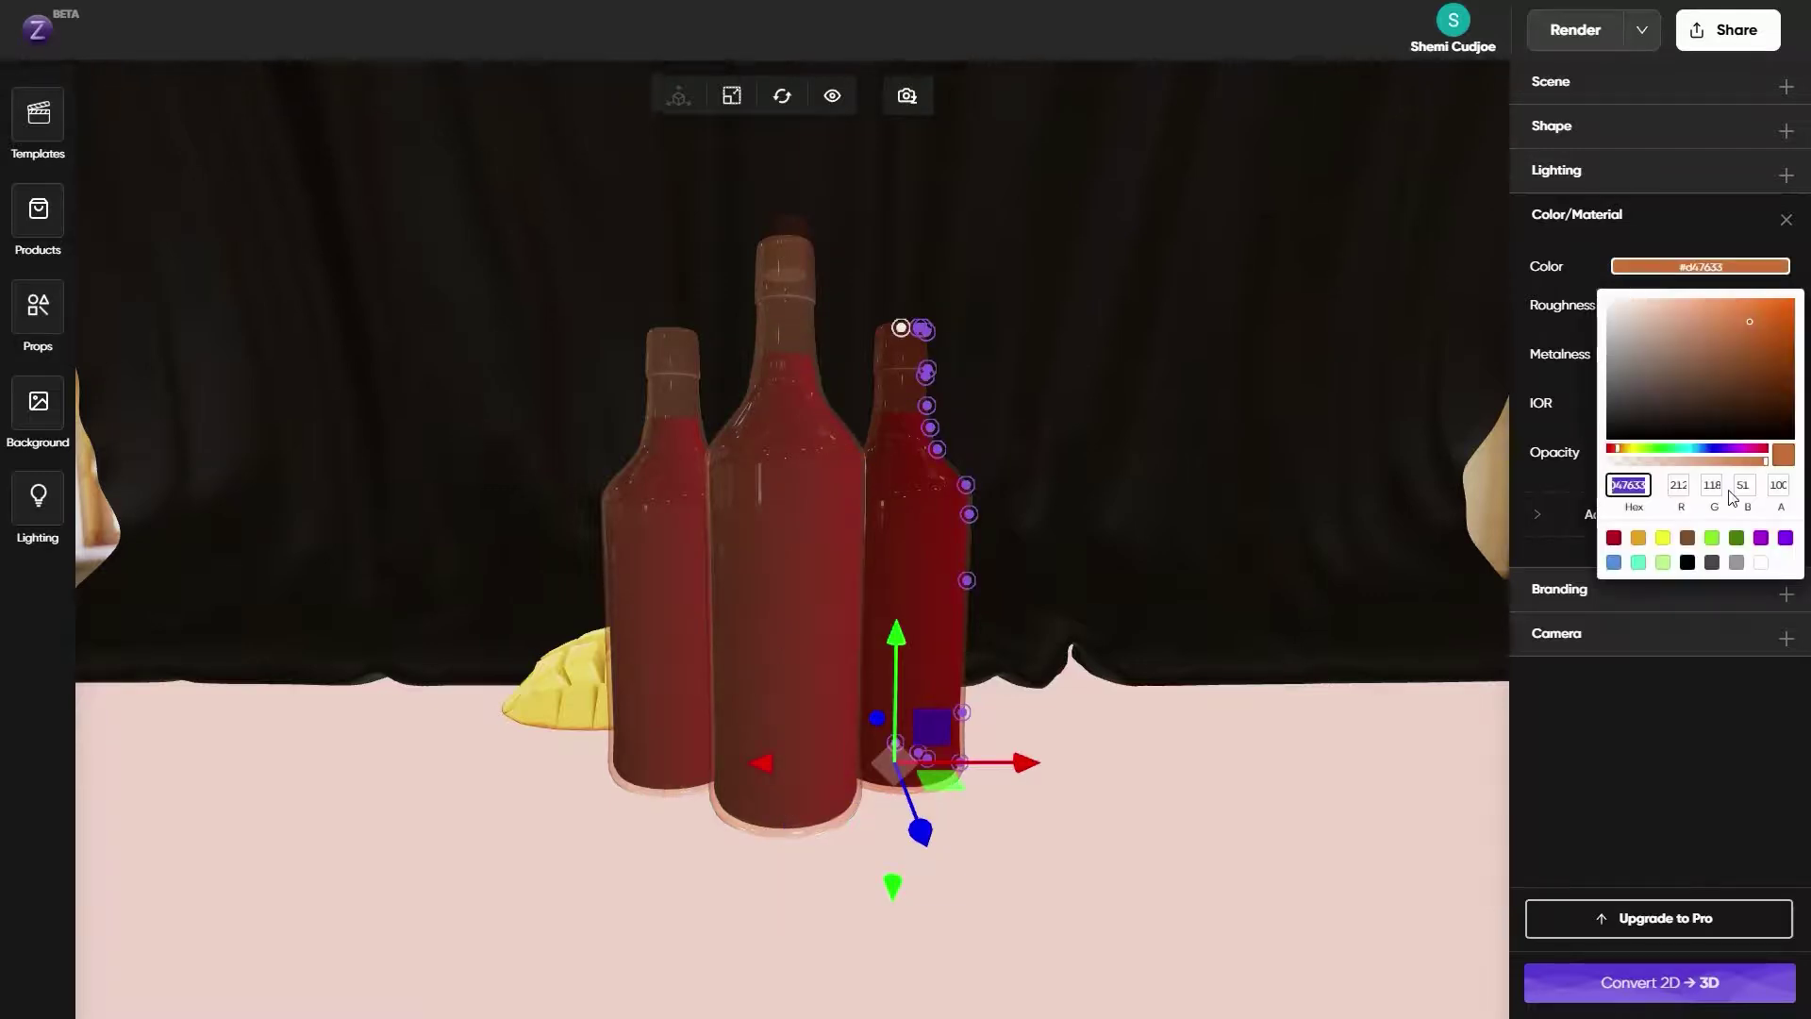
click(1713, 615)
Clone the Cream Jar - Small cap on the middle bottle
click(791, 222)
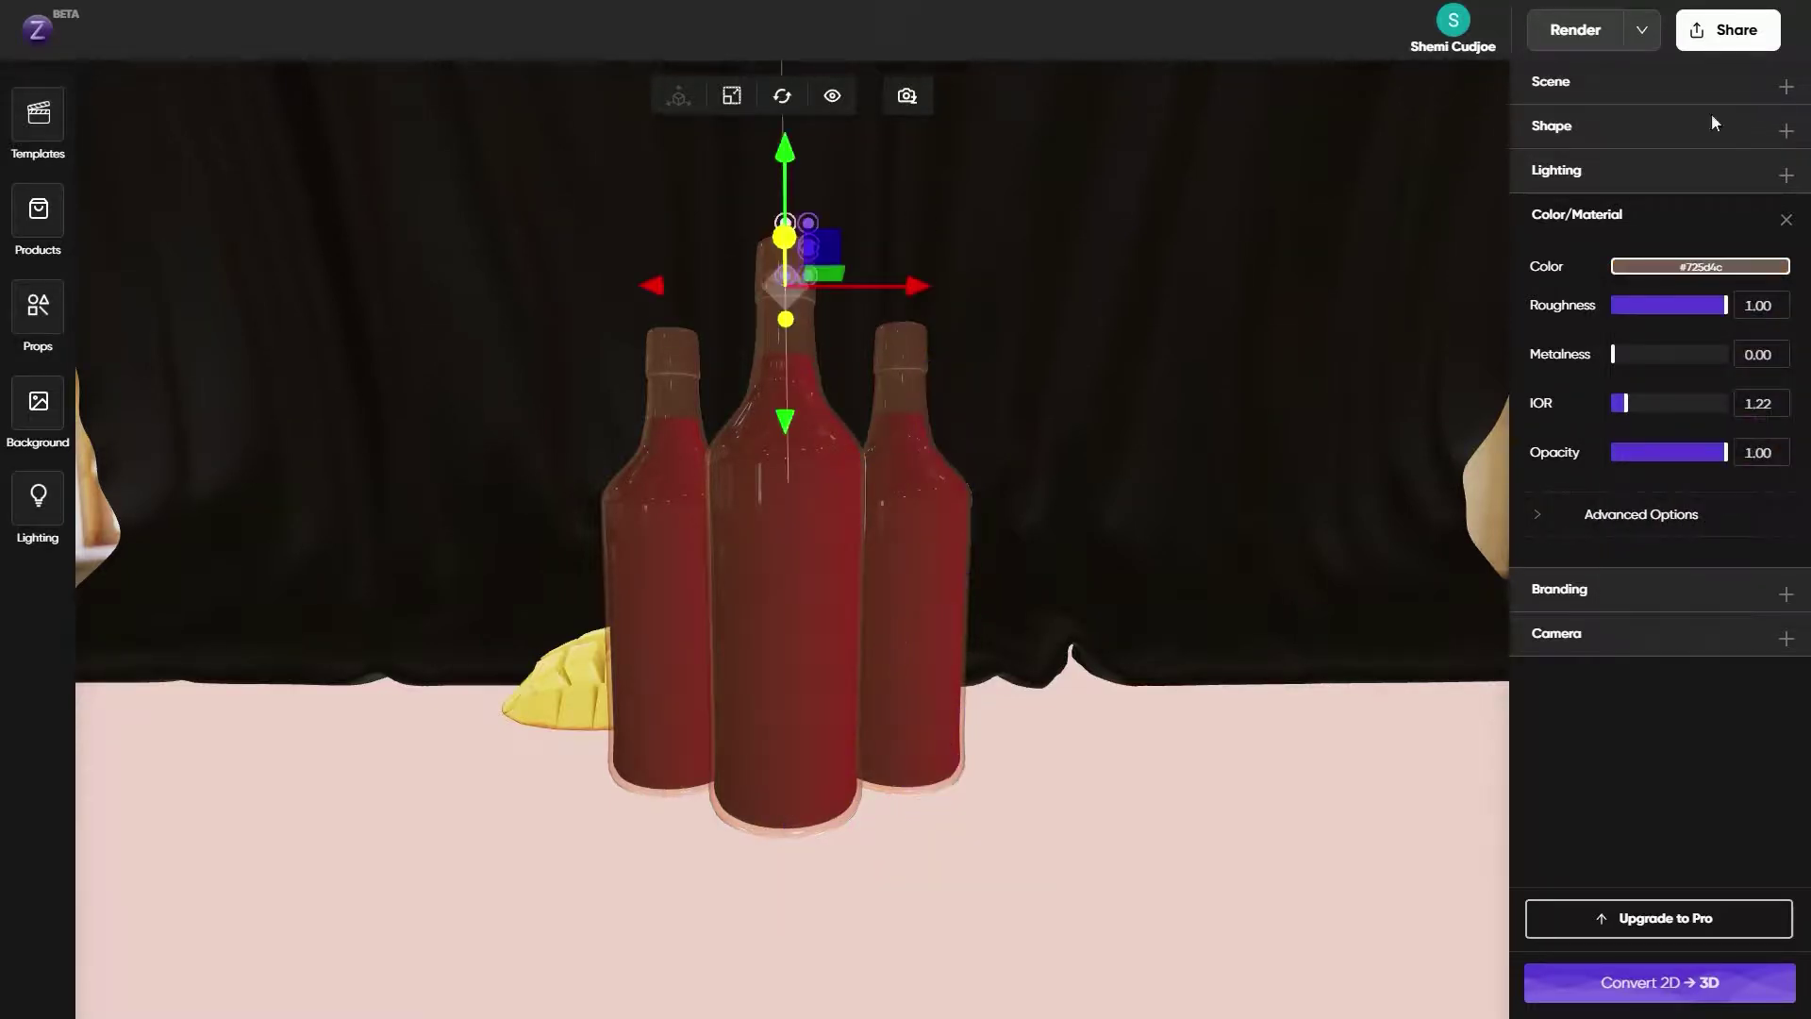
click(1541, 128)
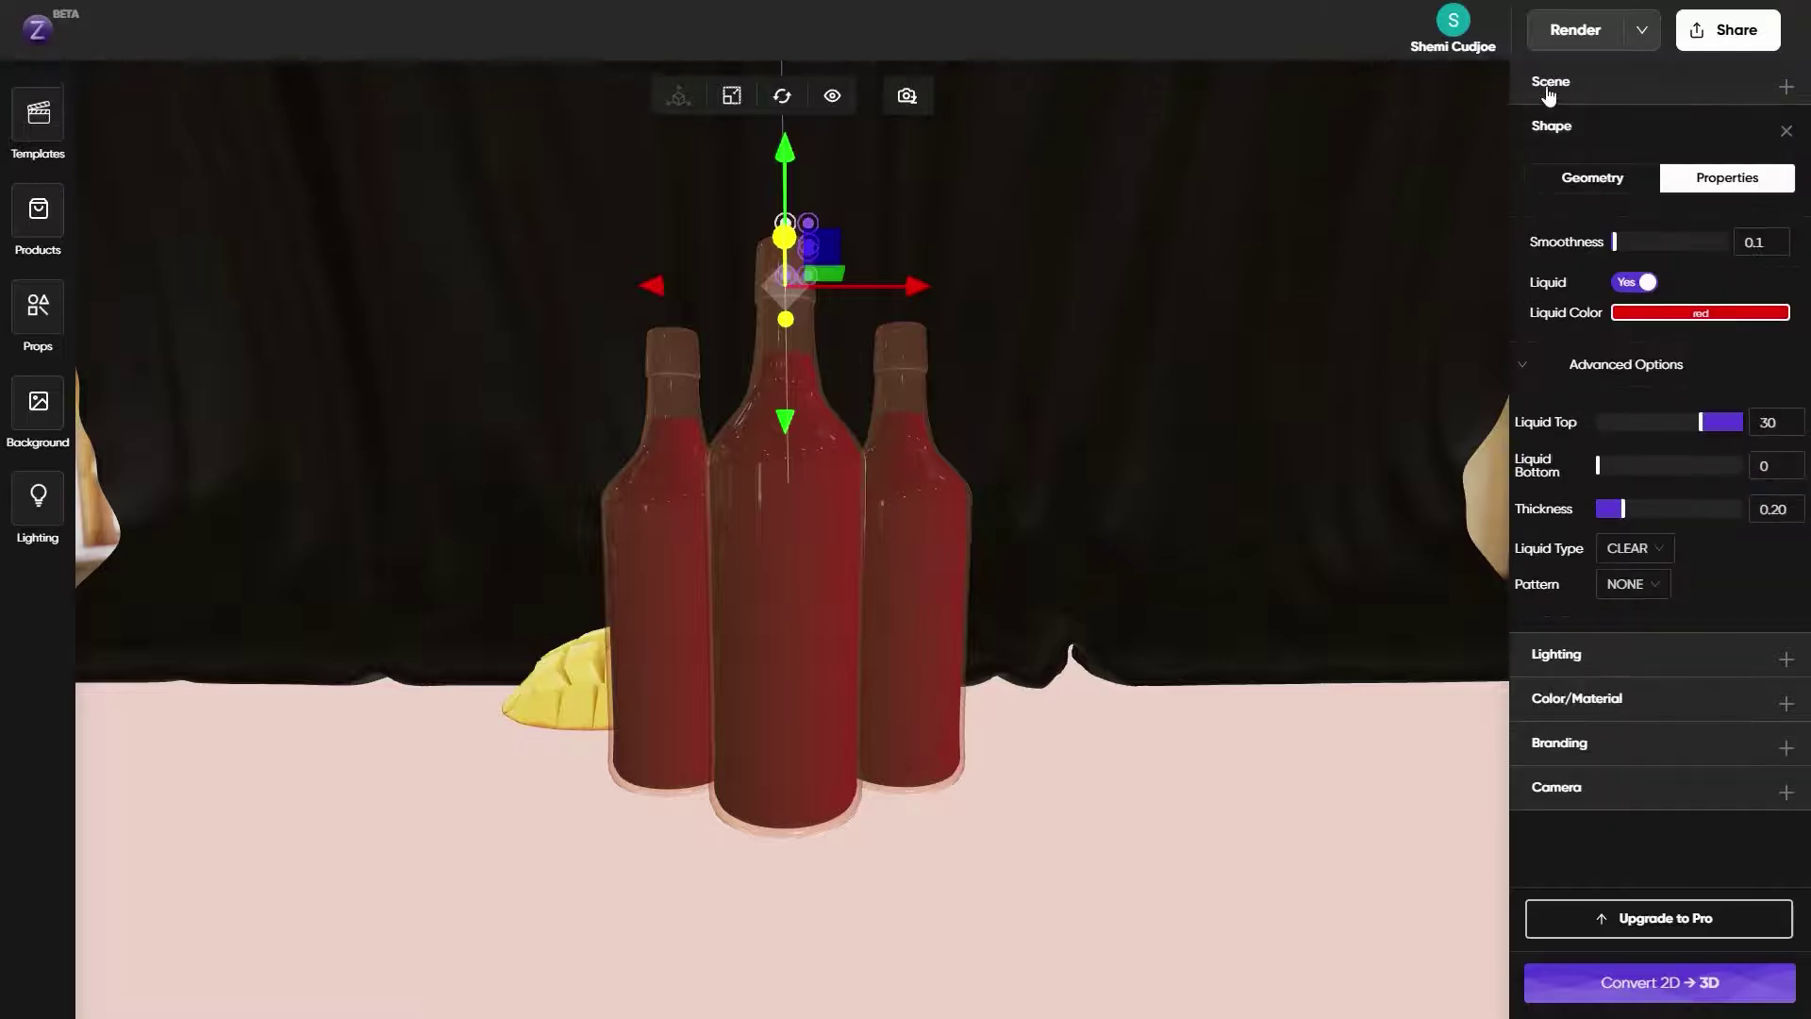
click(1548, 82)
click(1576, 368)
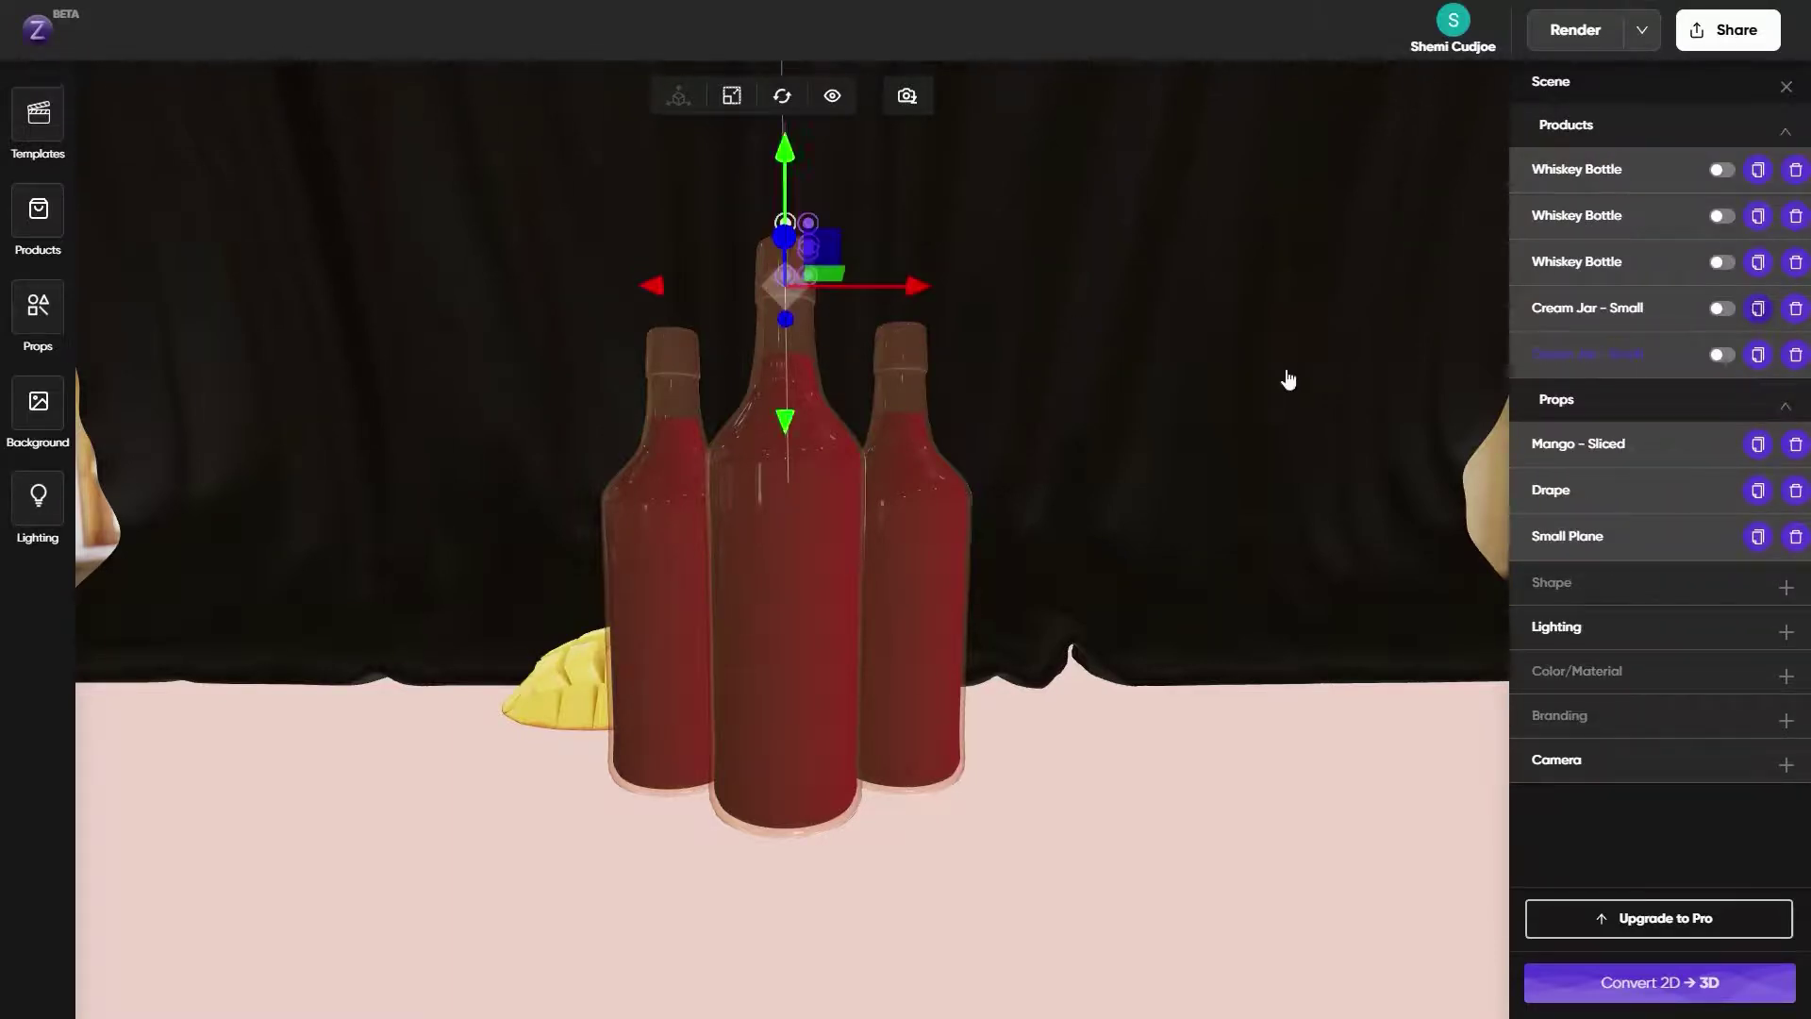
Move the cloned jar sideways, back and down to the mouth of the right whiskey bottle
drag(921, 294, 1044, 307)
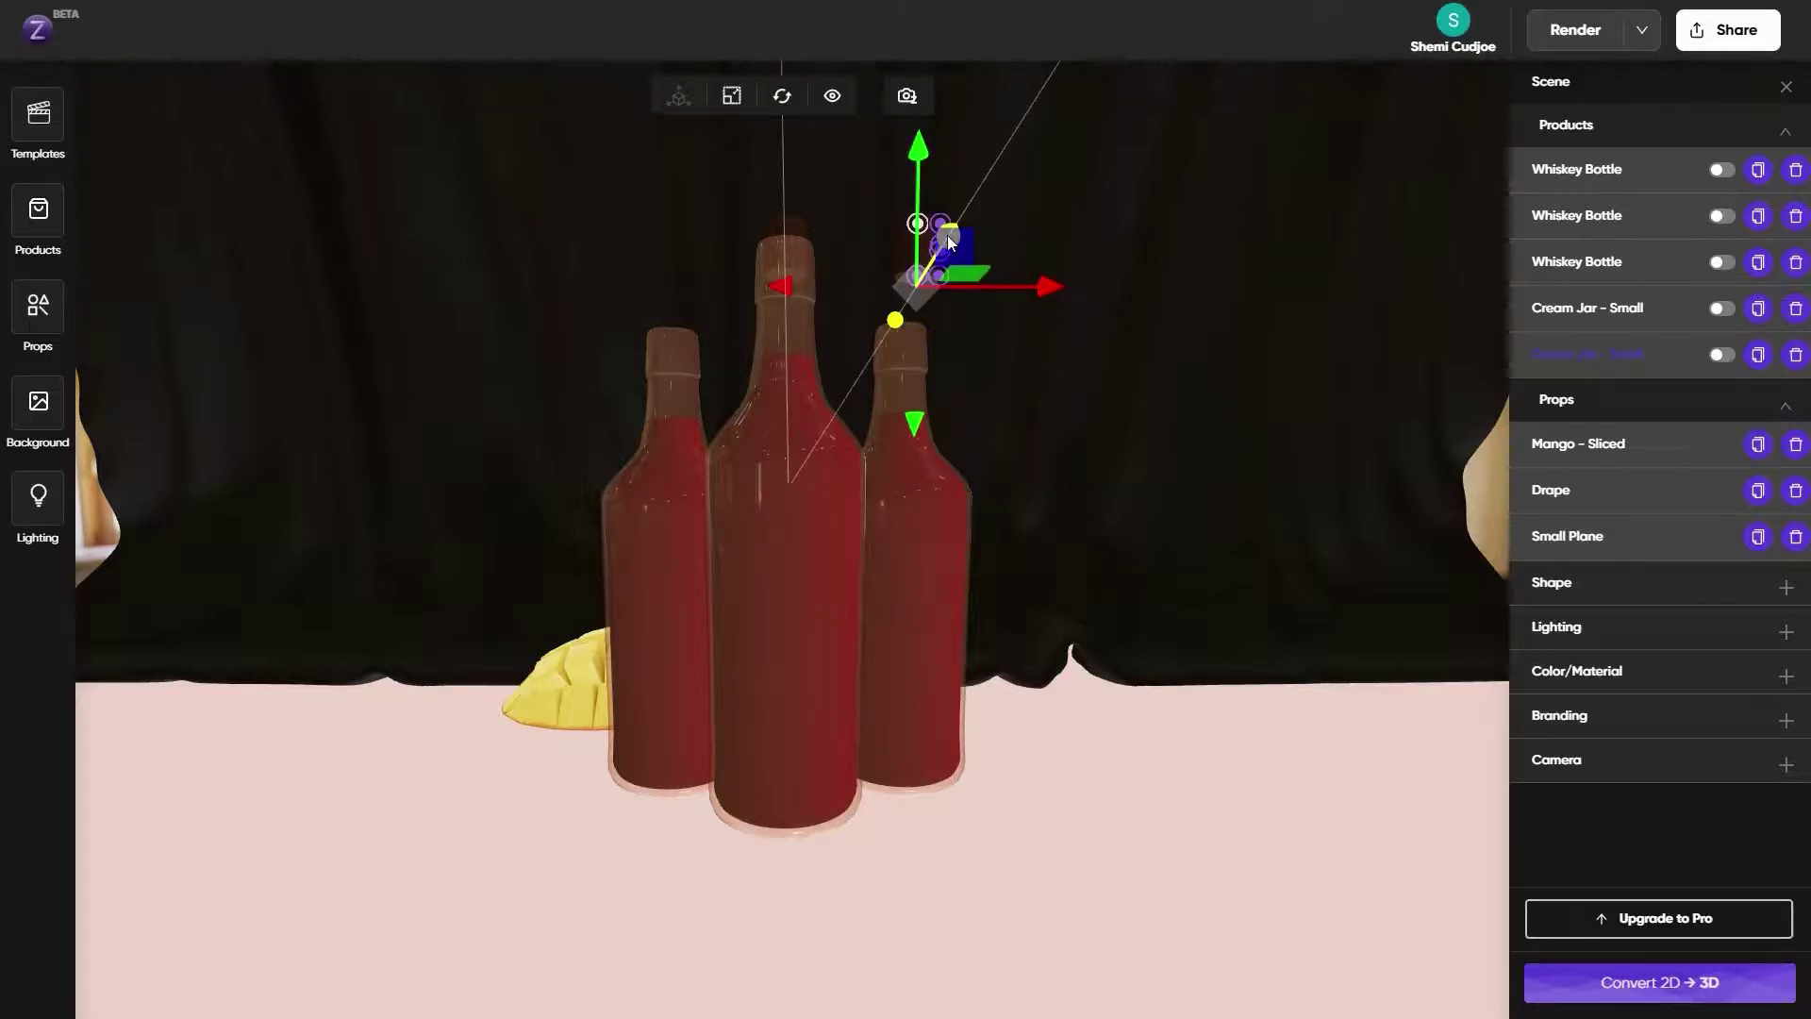
drag(955, 233, 939, 343)
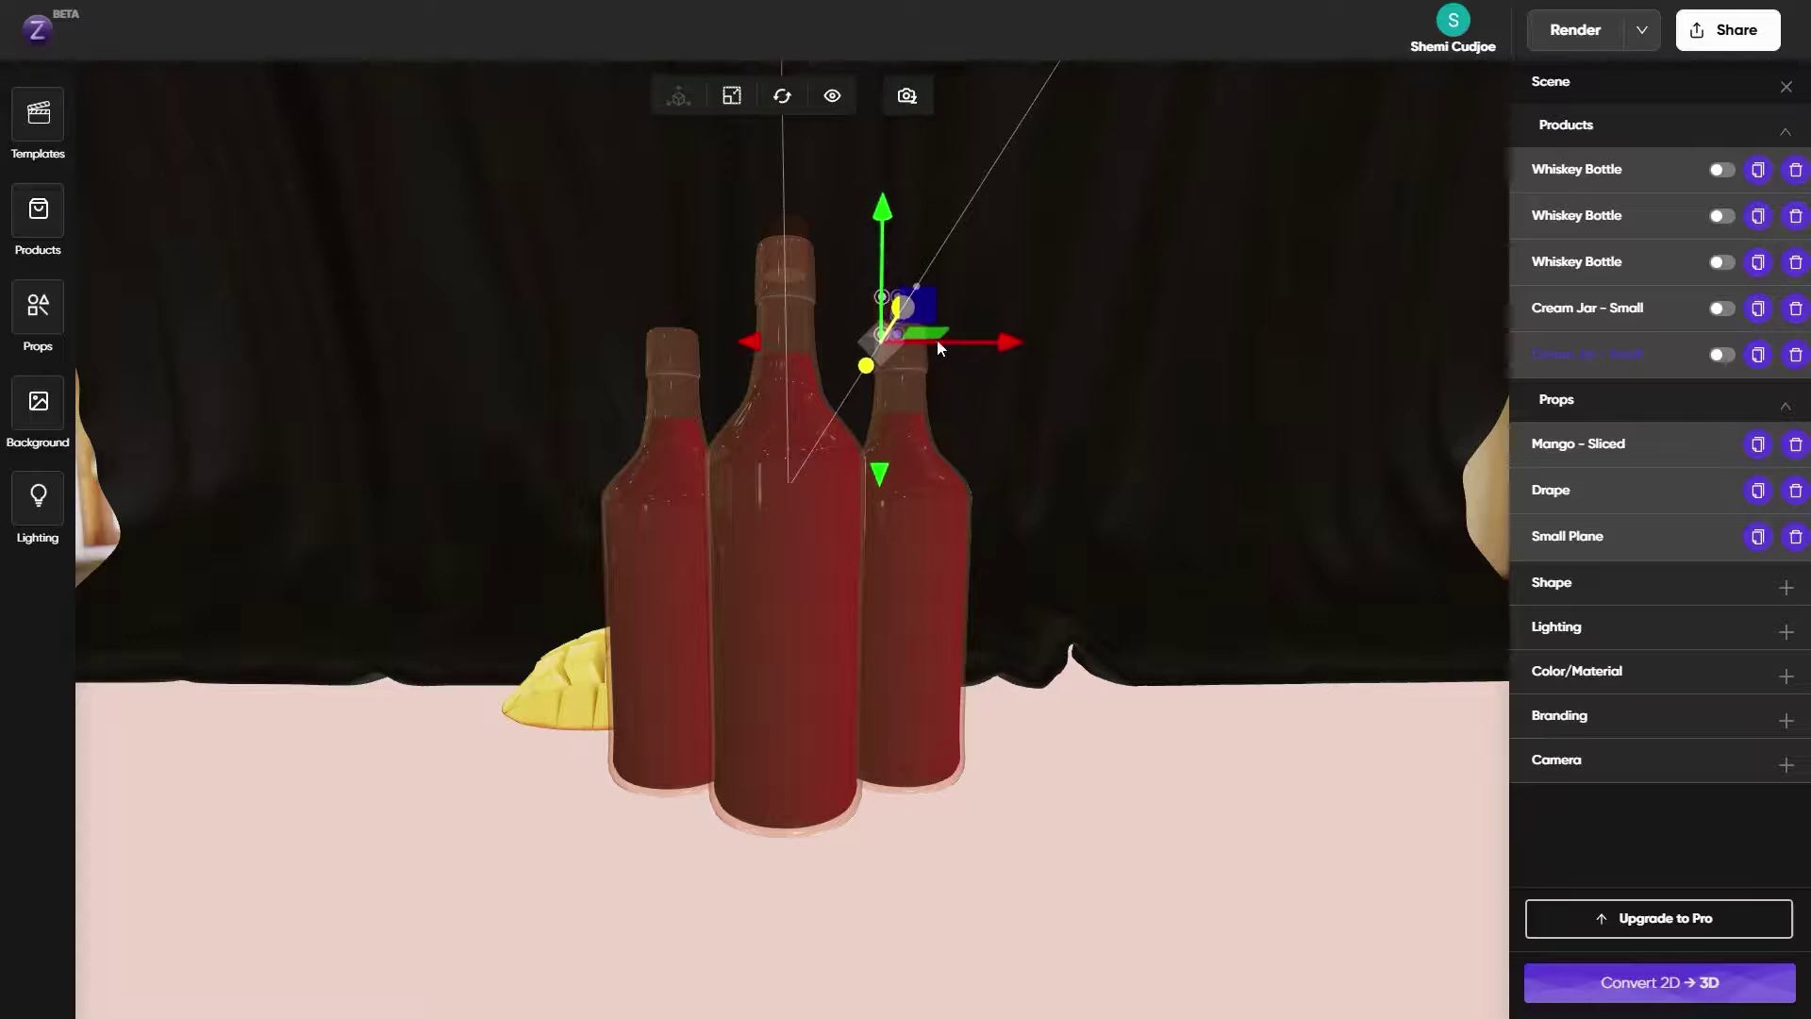
drag(886, 215, 885, 290)
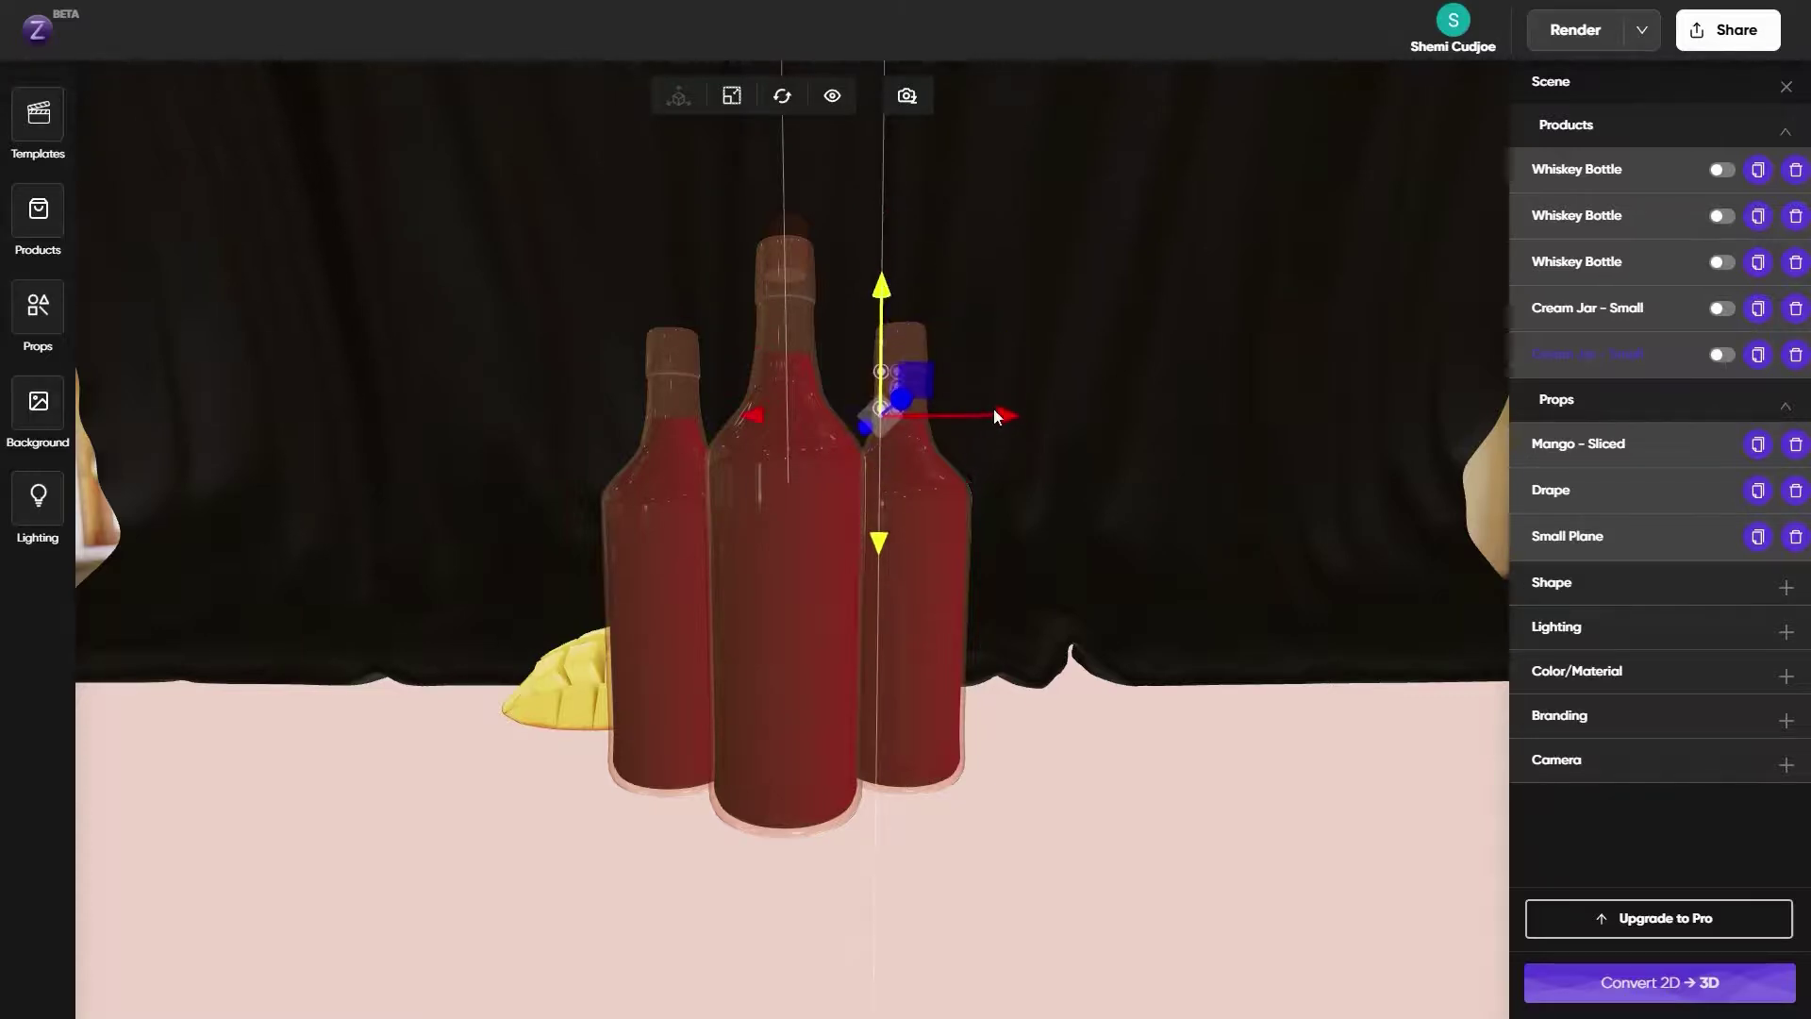
drag(995, 415, 903, 226)
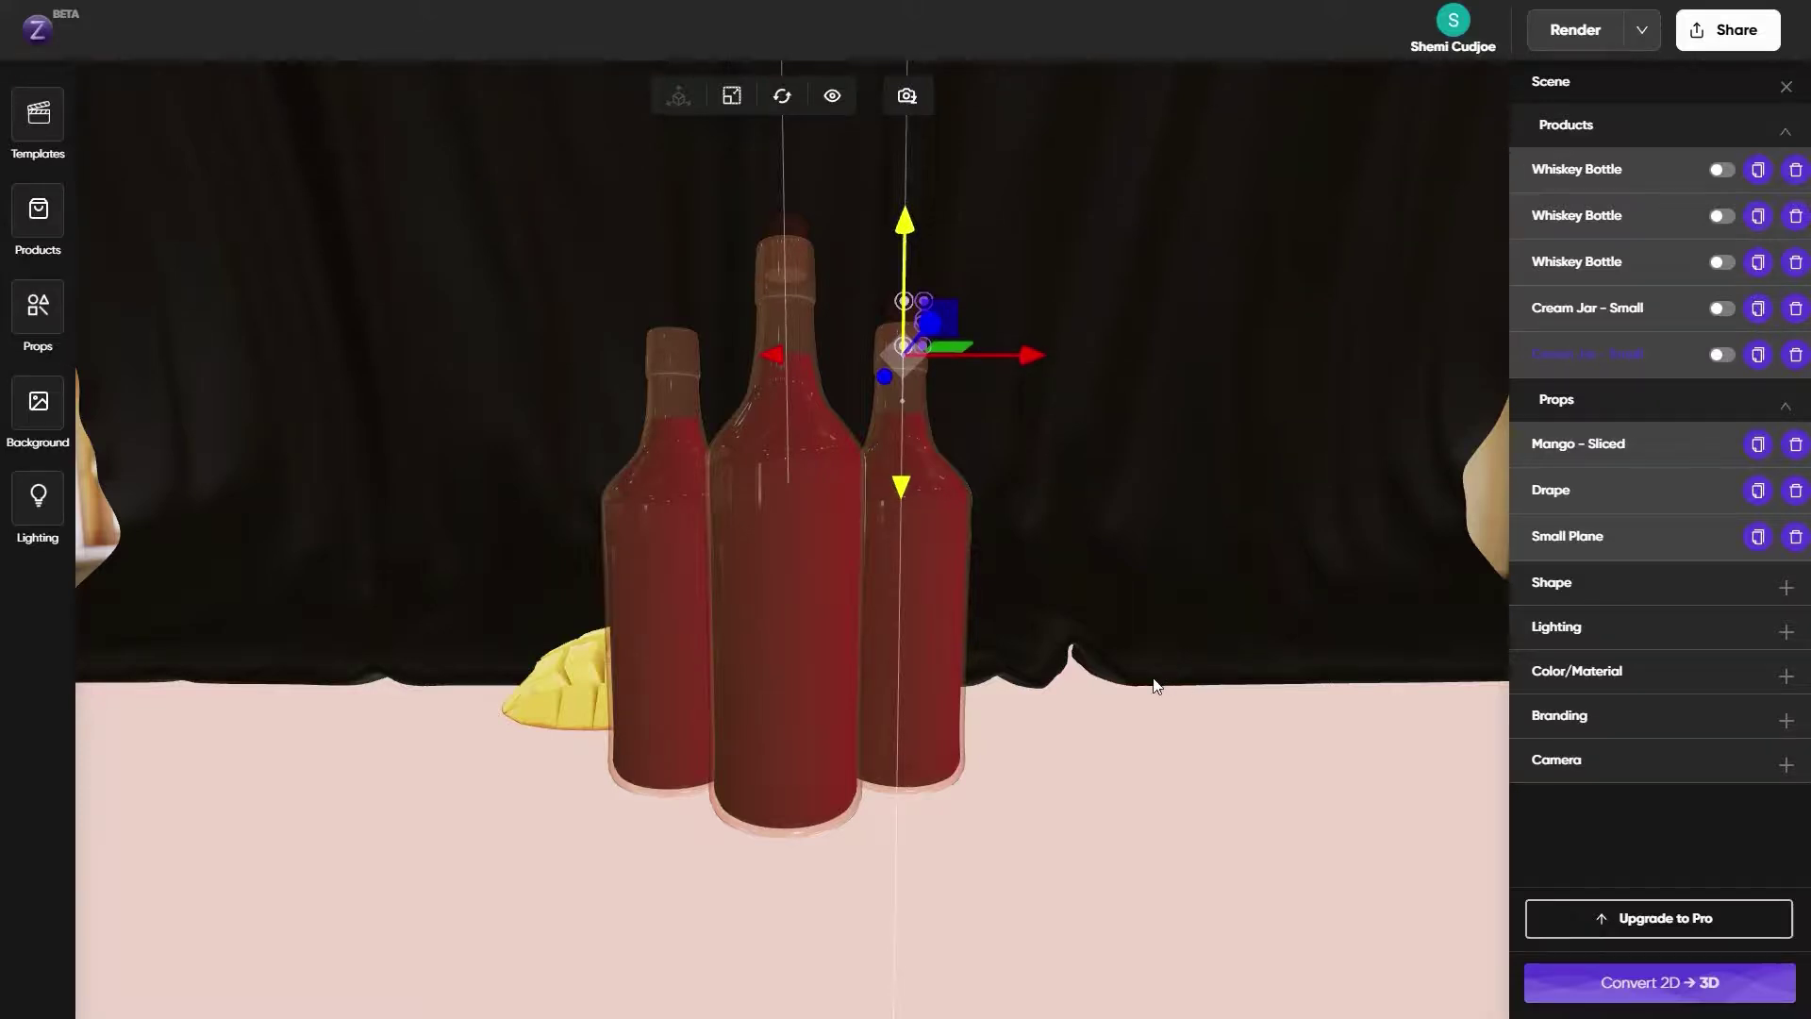
Centre the cloned jar on the right bottle's neck, adjusting its depth and sideways position from above and from the front
drag(1155, 678, 949, 923)
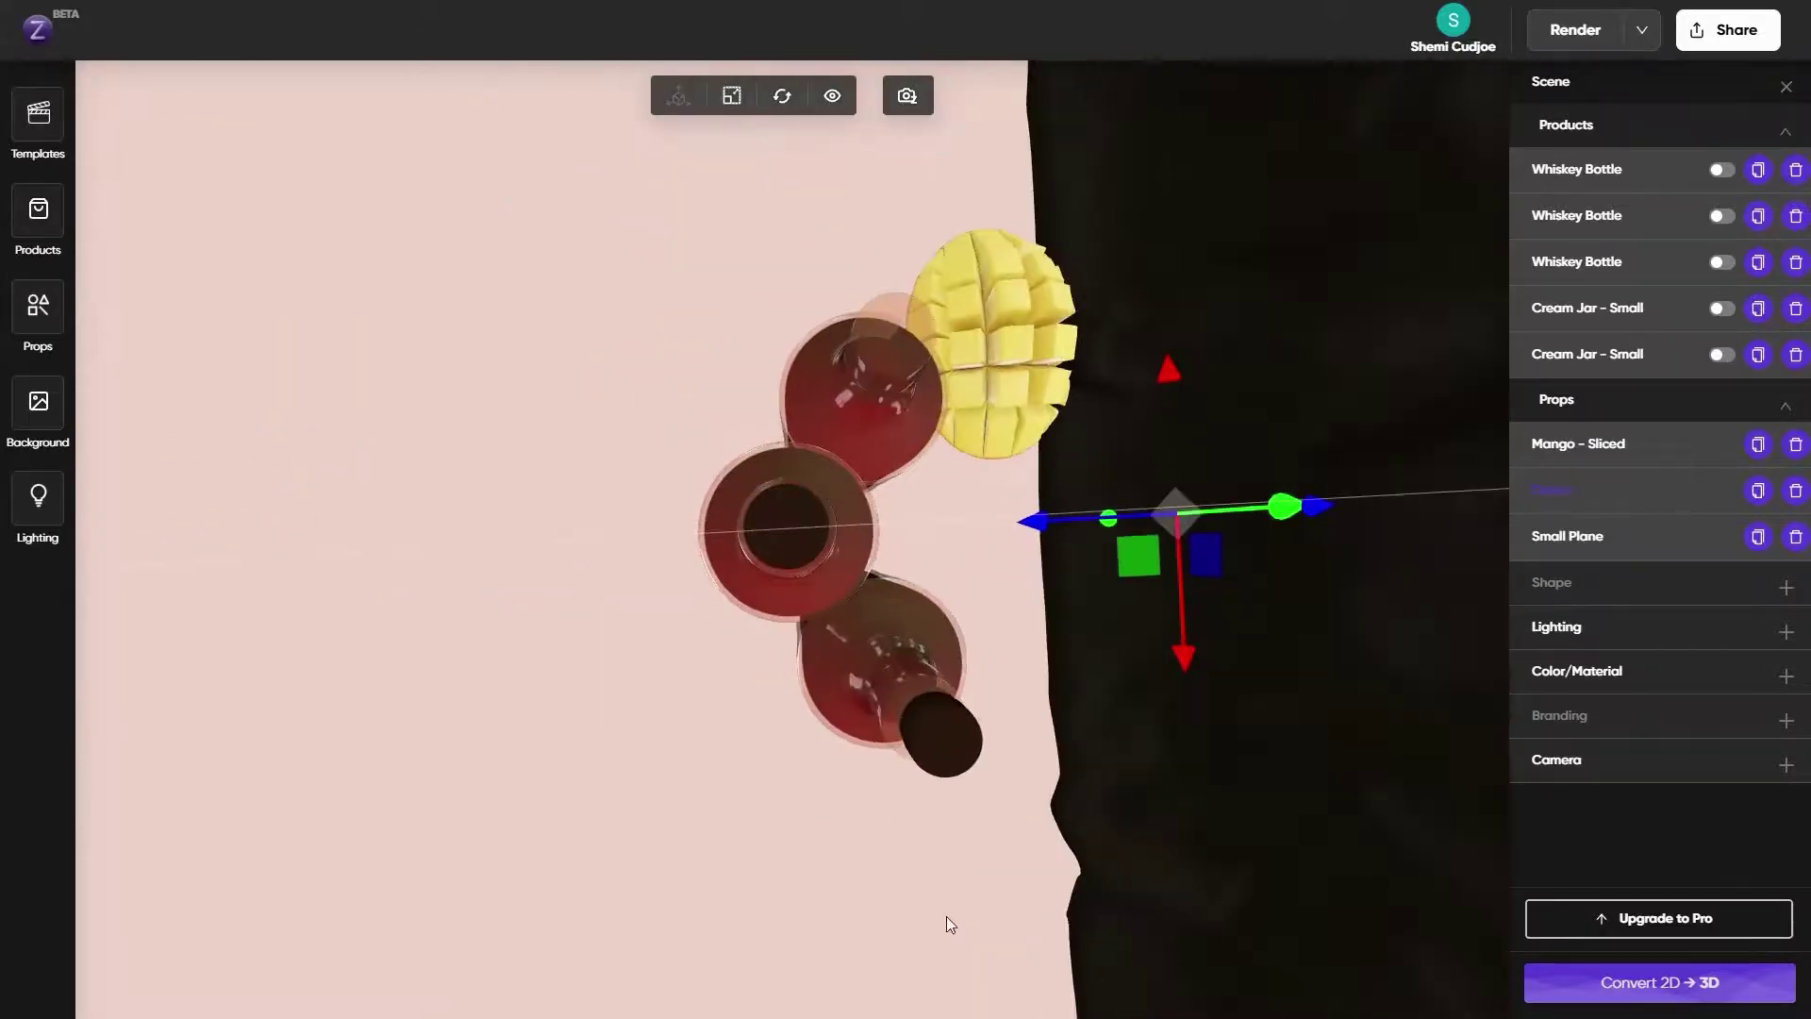
click(960, 722)
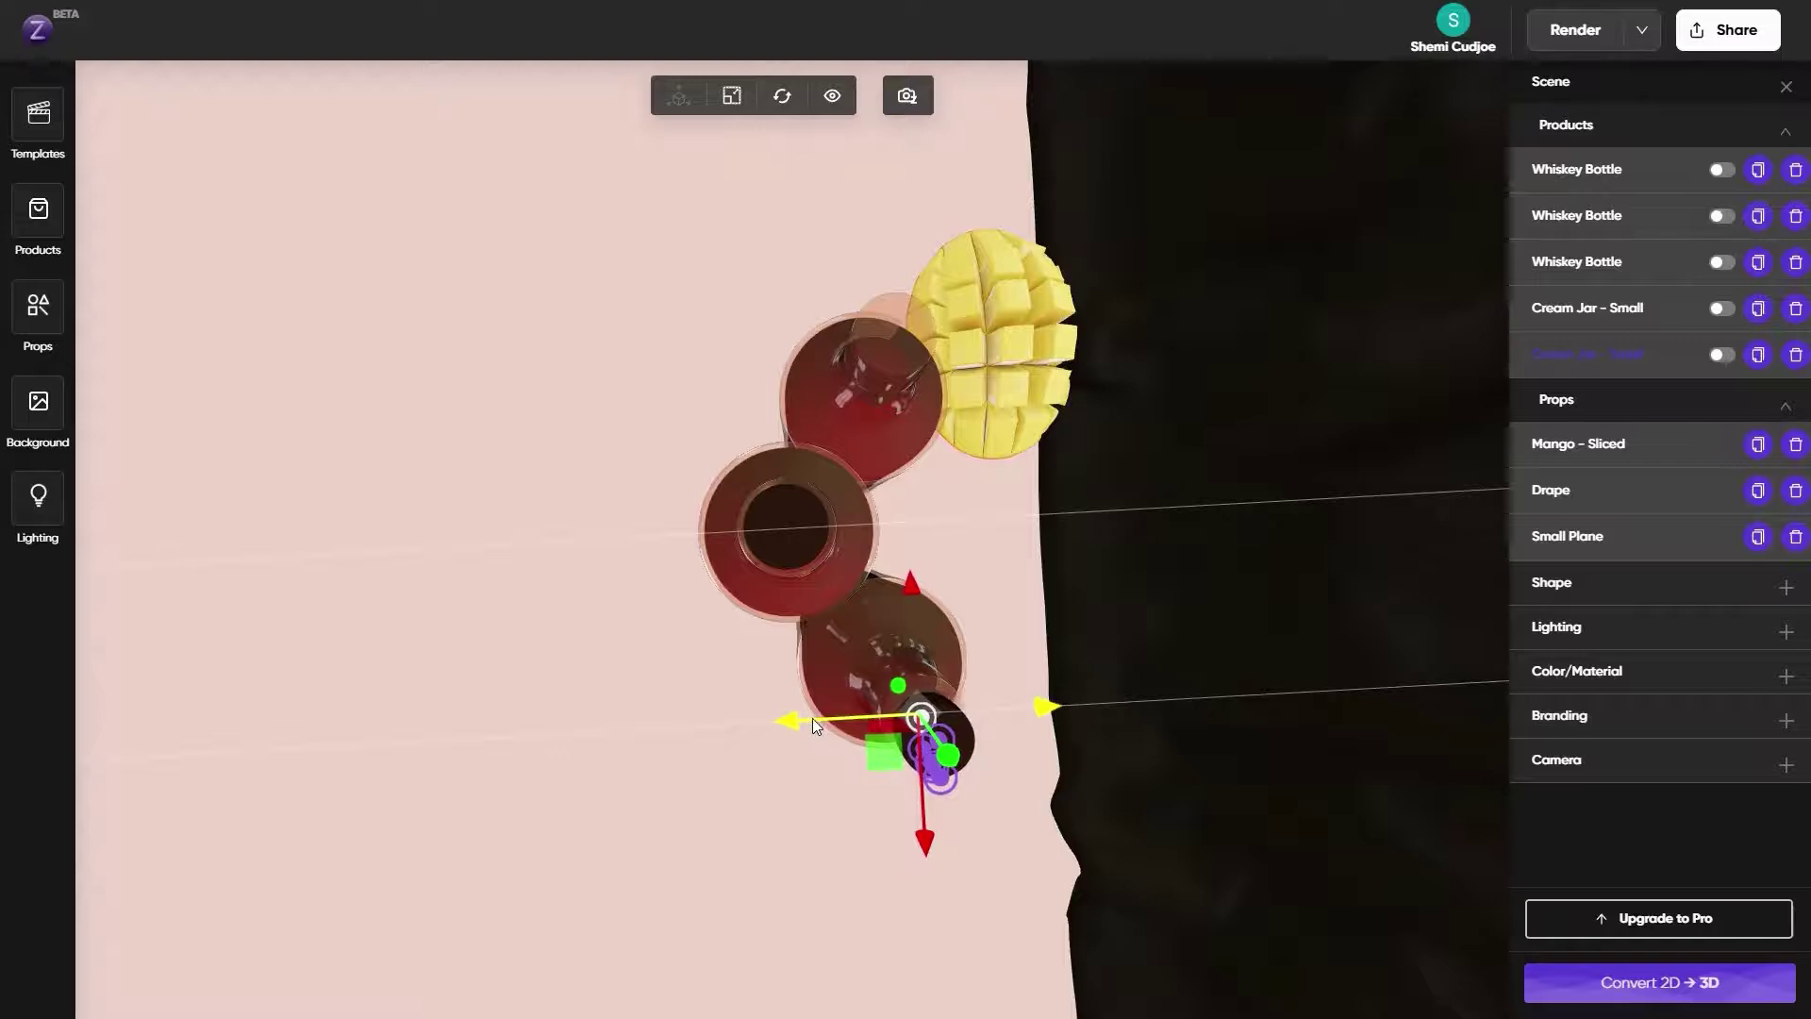
drag(812, 719, 810, 718)
drag(912, 588, 911, 577)
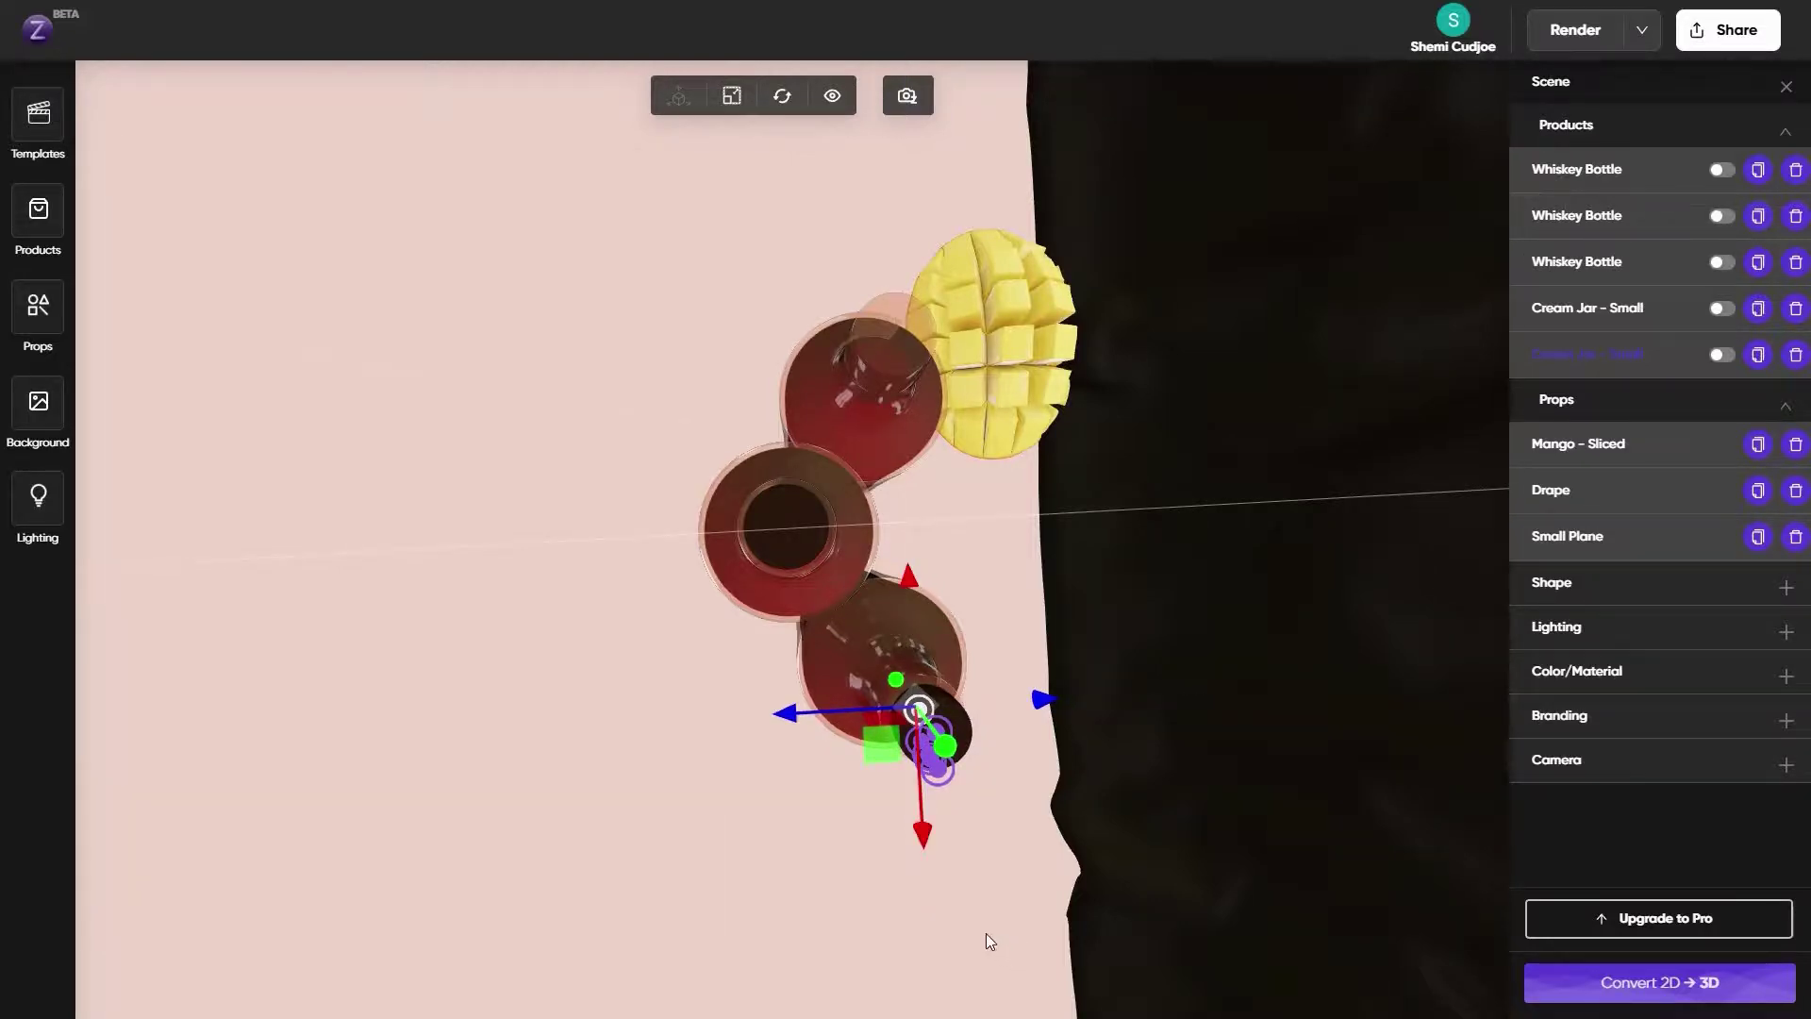
drag(987, 932, 811, 715)
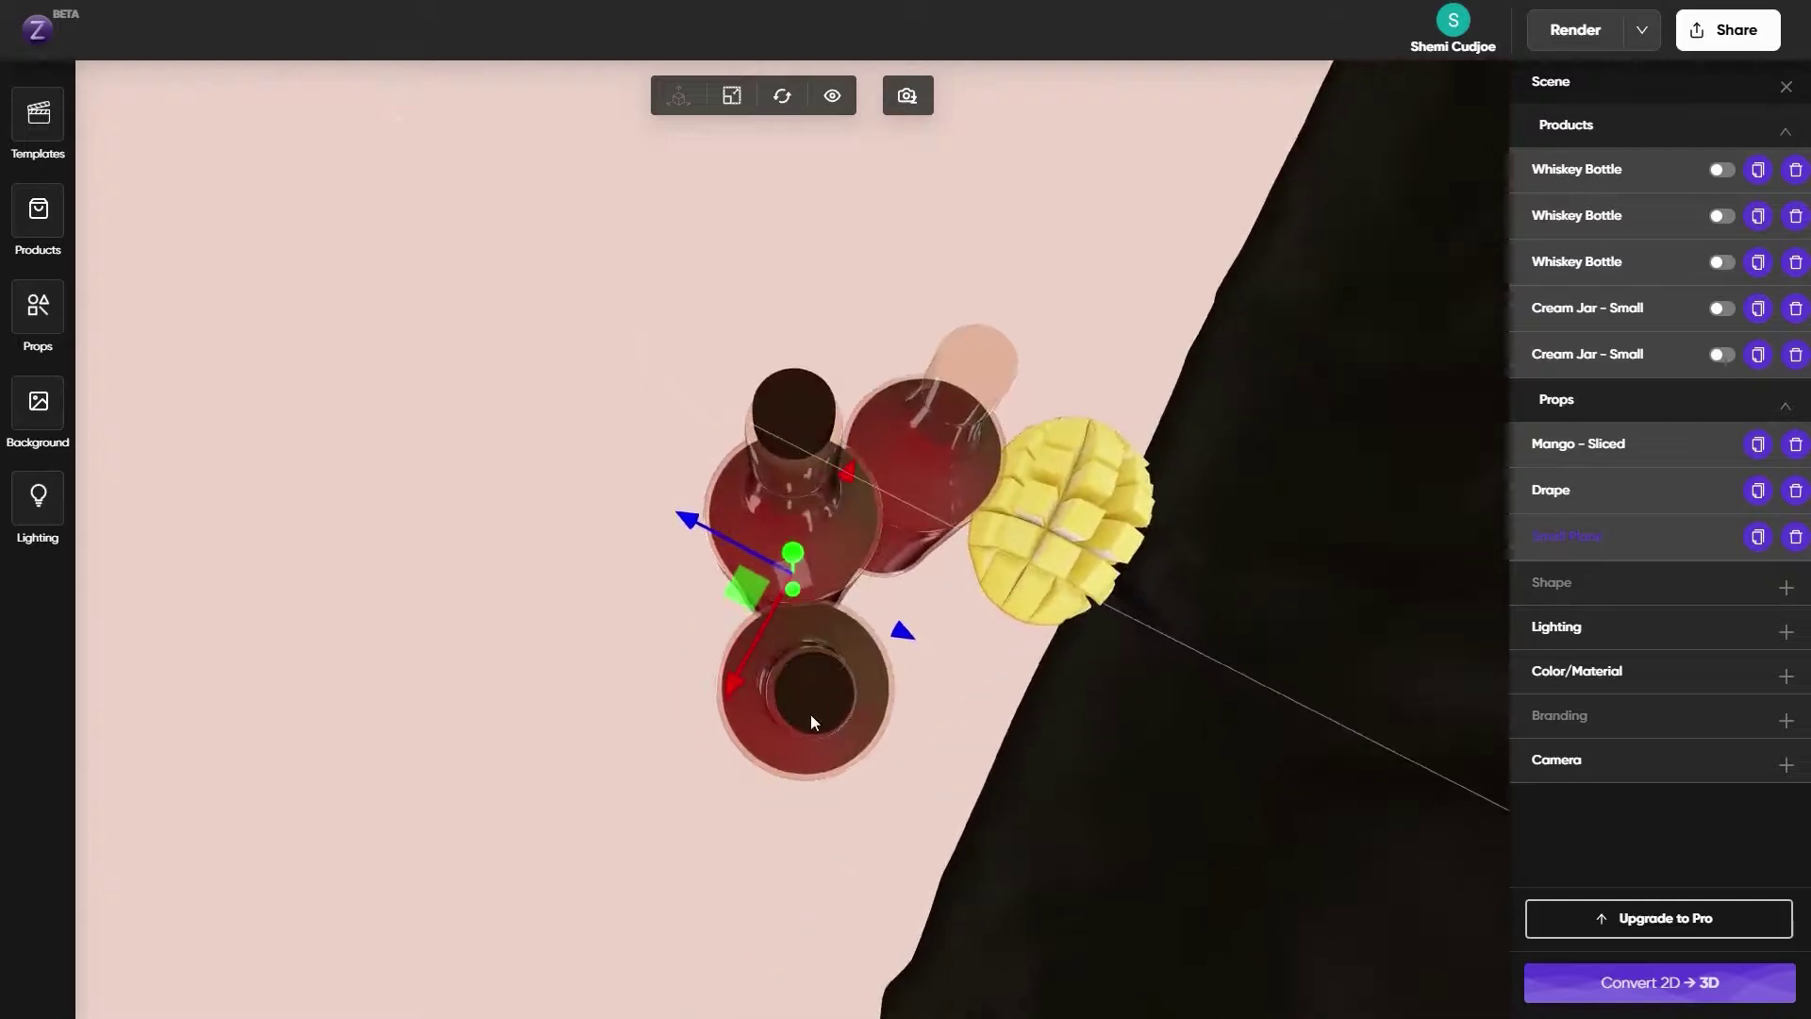
click(811, 717)
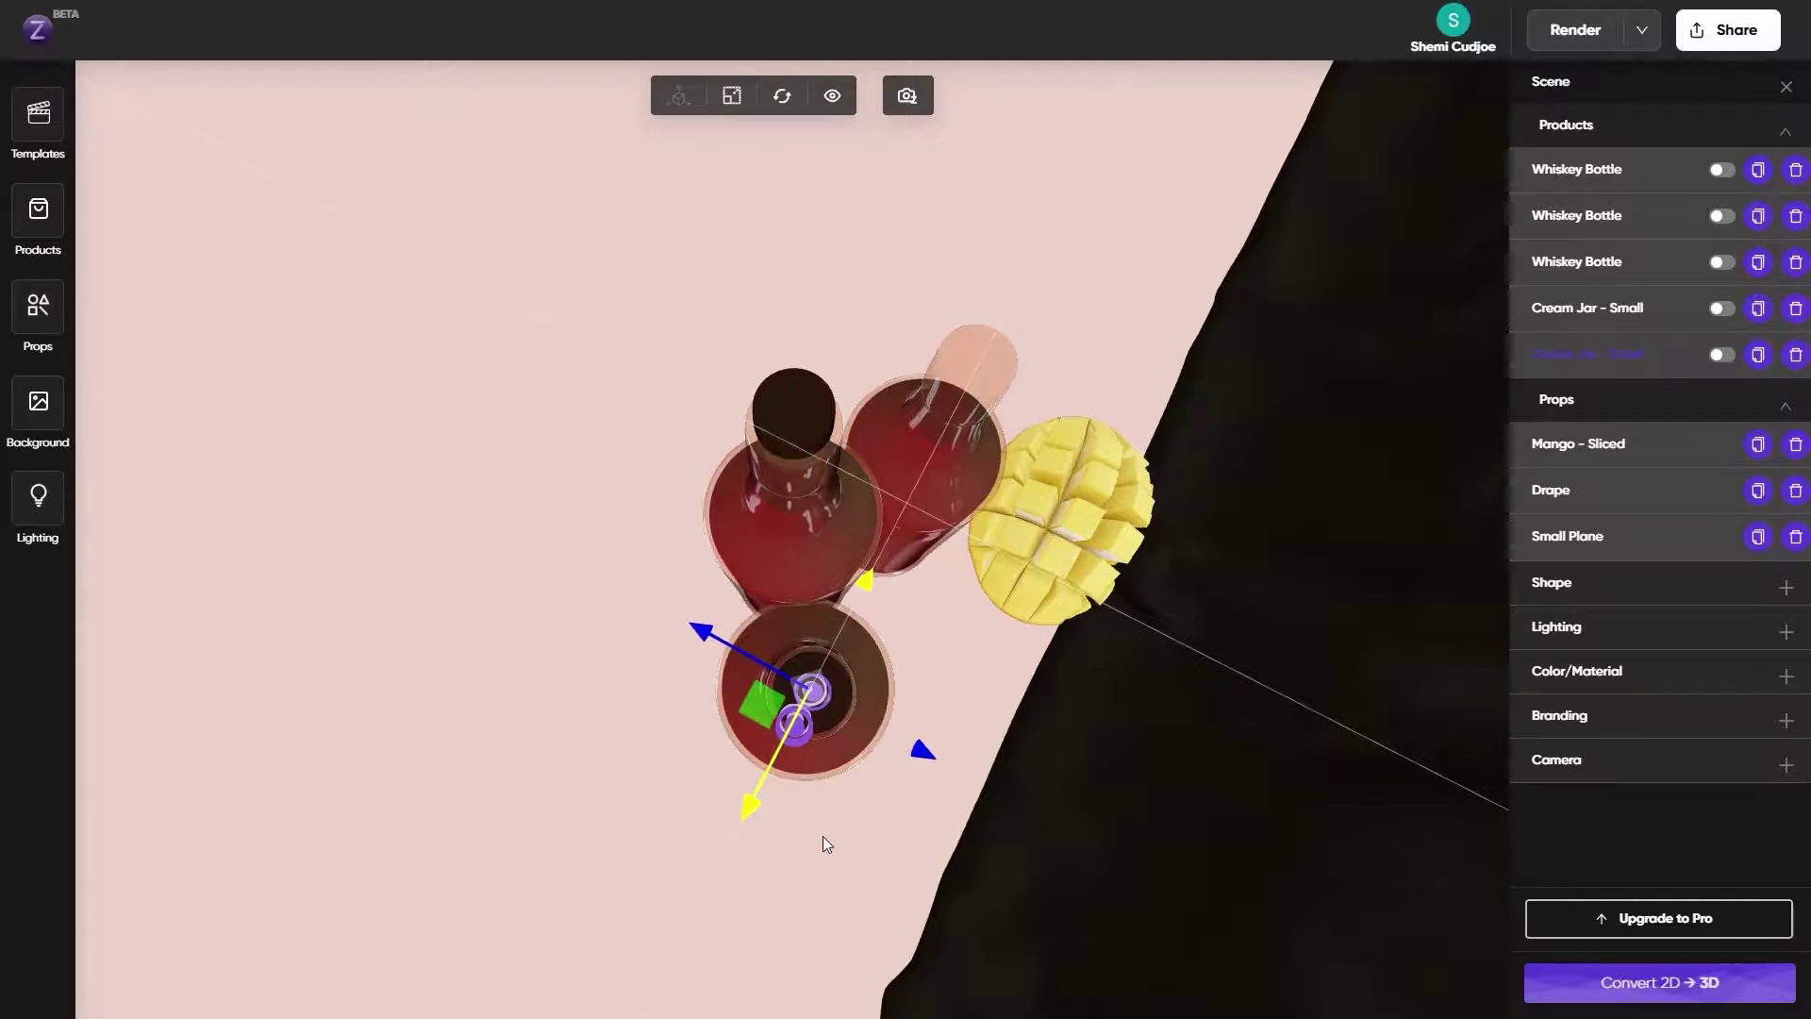
drag(823, 835, 1014, 330)
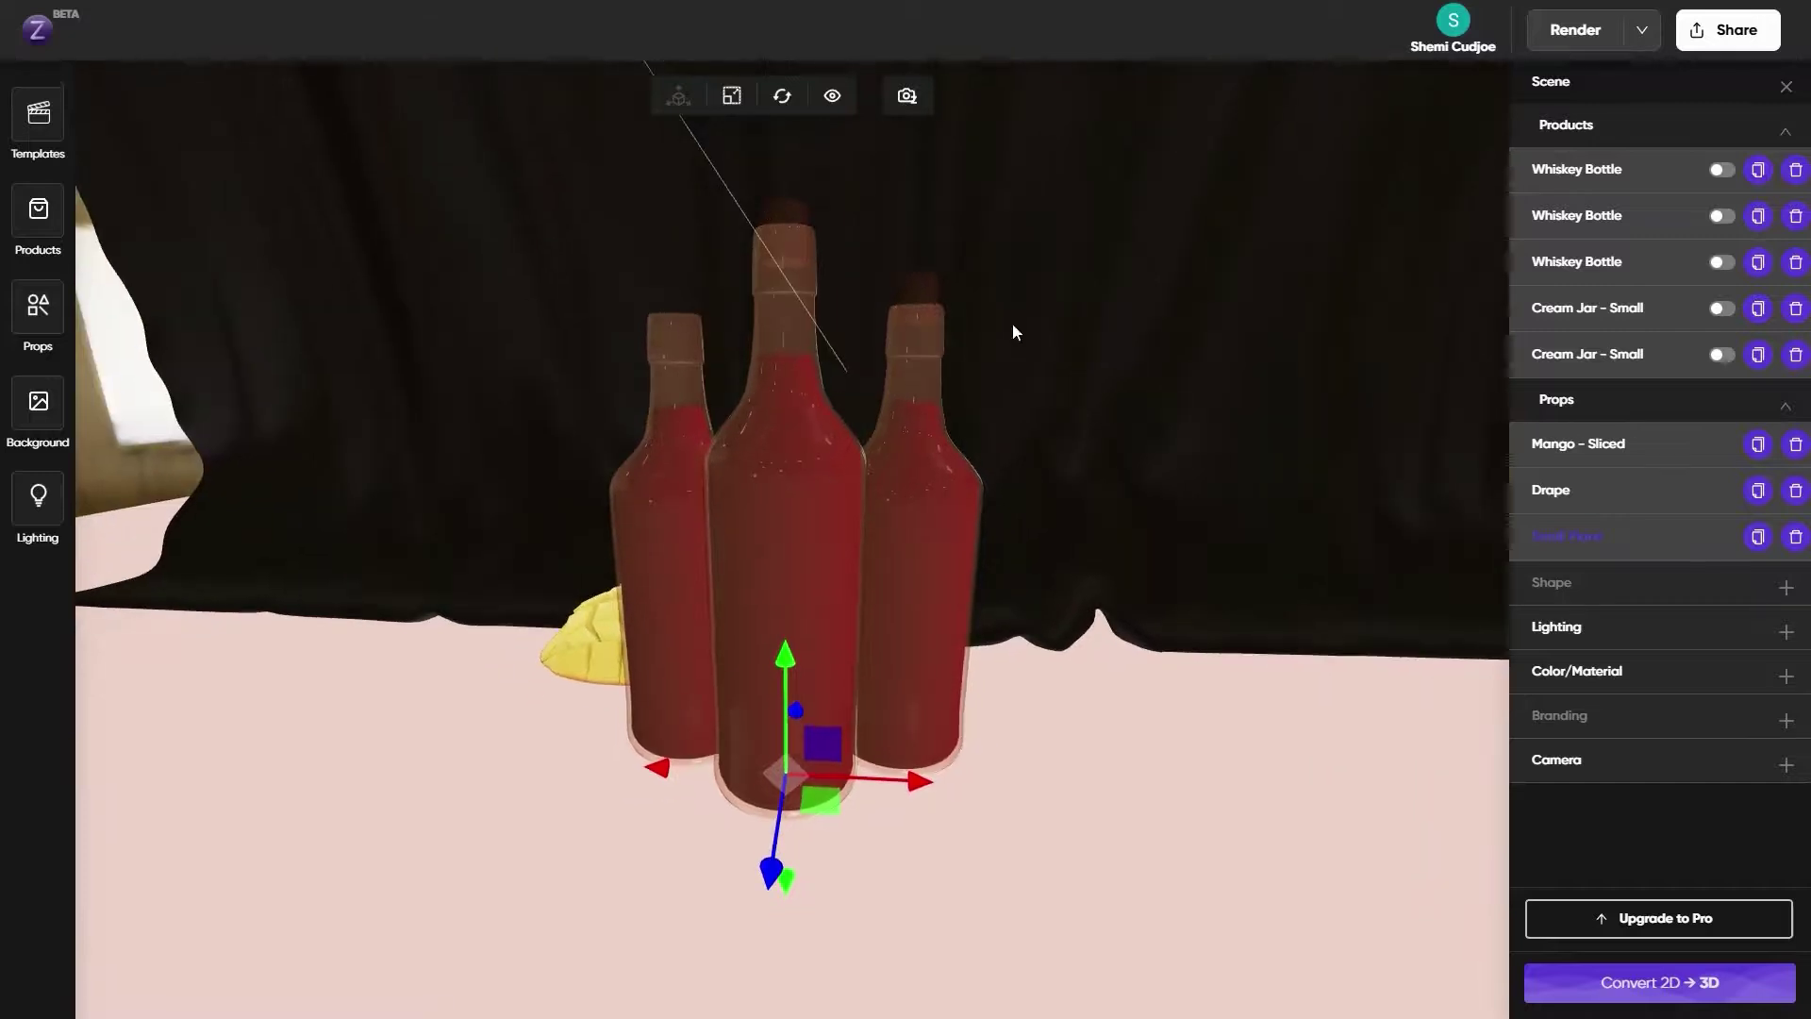
click(937, 321)
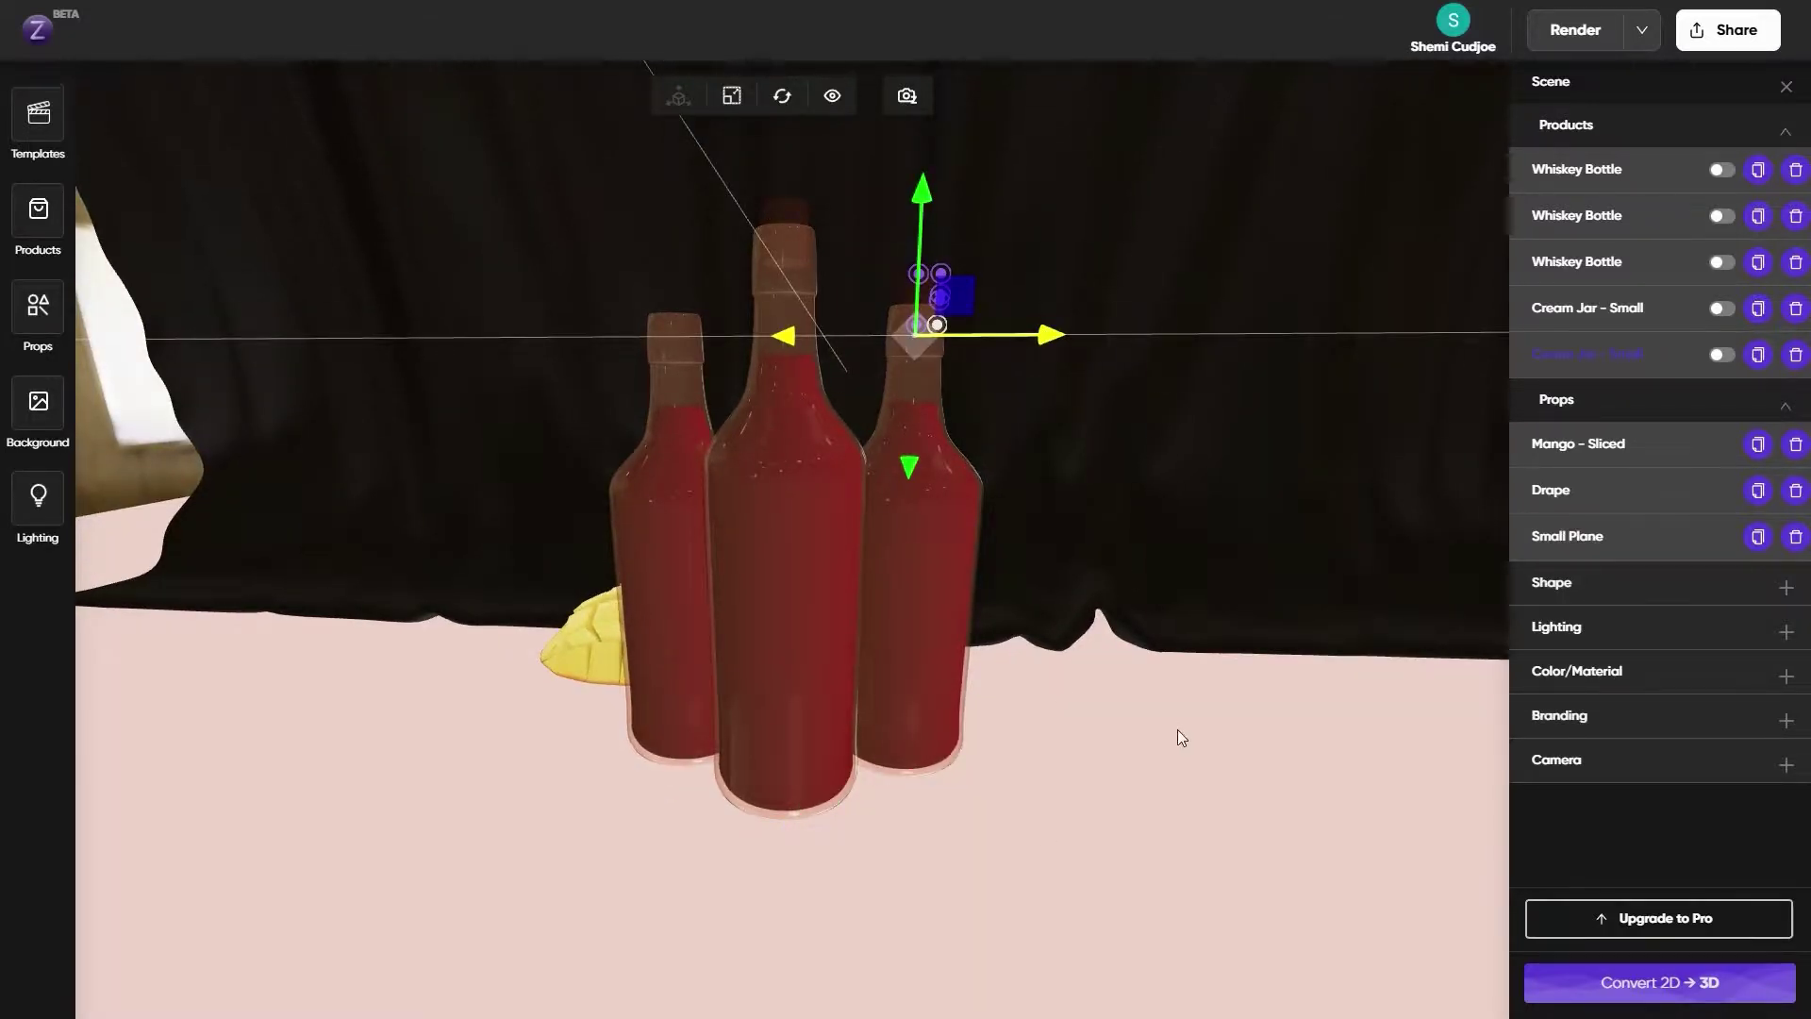
Clone the right bottle's cap and move the copy onto the left whiskey bottle's mouth
mouse_move(1178, 731)
mouse_down()
mouse_move(1113, 728)
mouse_move(754, 946)
mouse_move(769, 924)
mouse_up()
click(1757, 355)
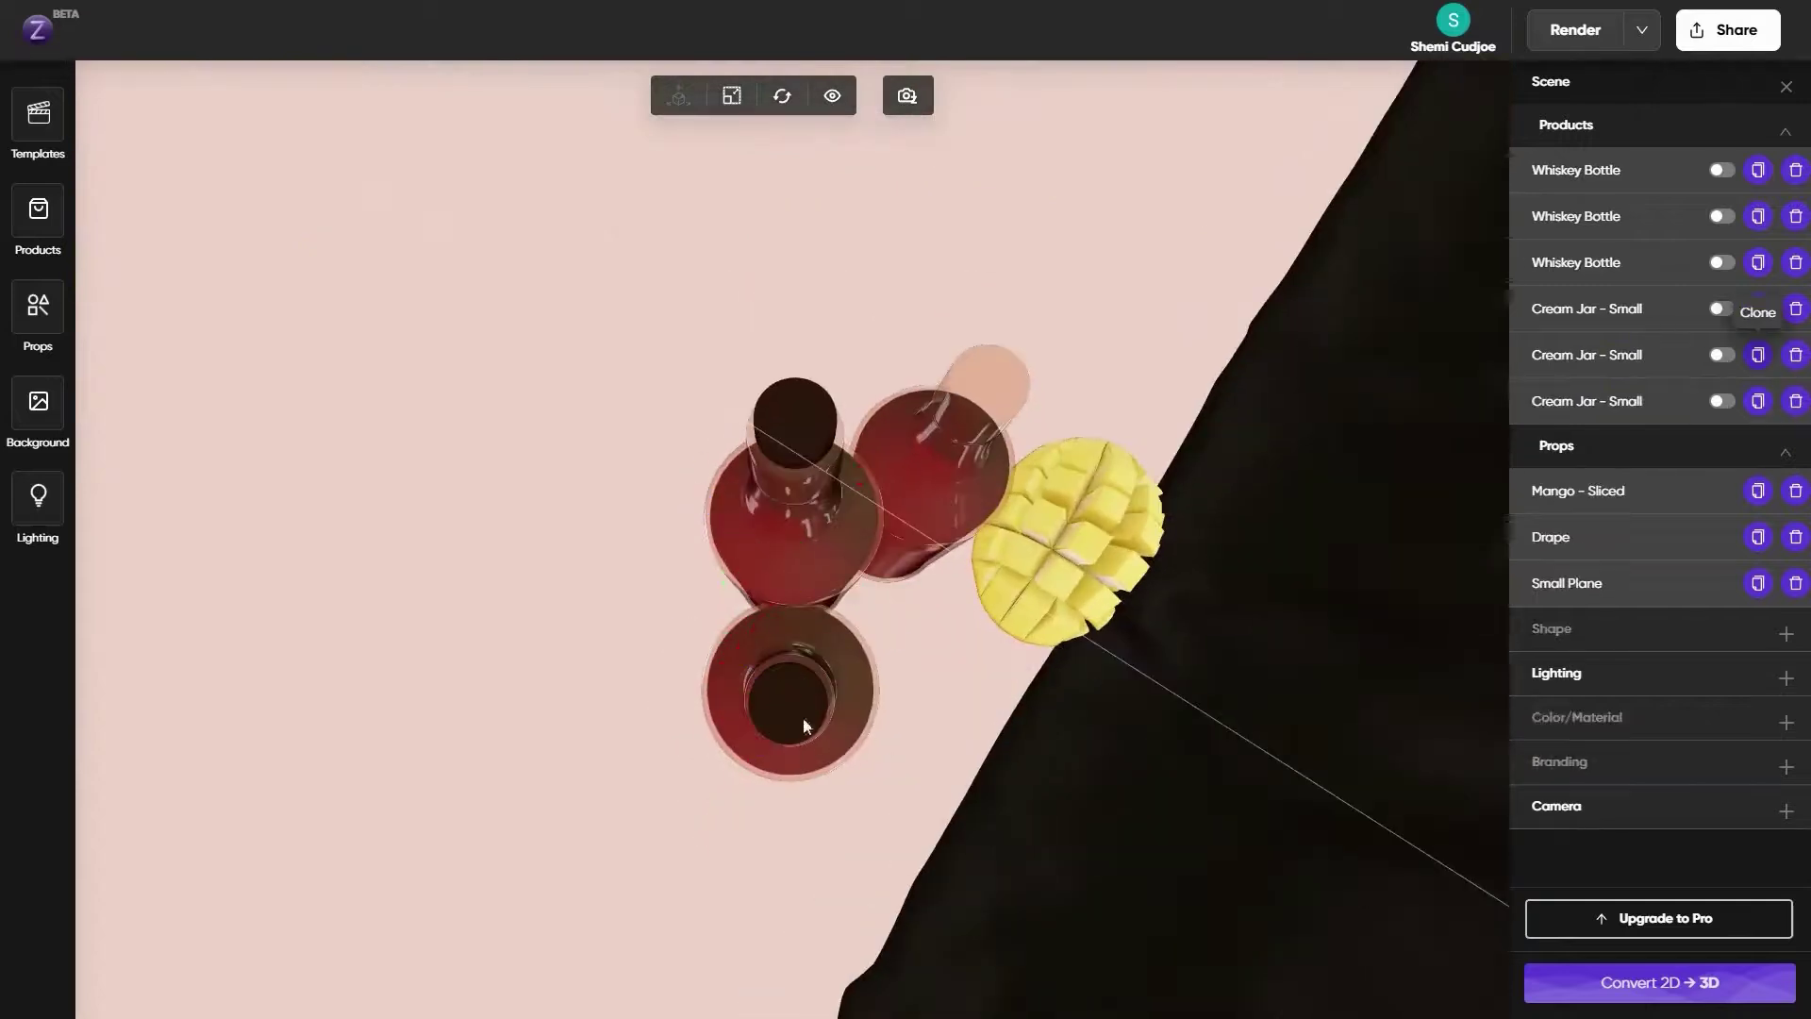
click(804, 725)
drag(803, 724, 1071, 326)
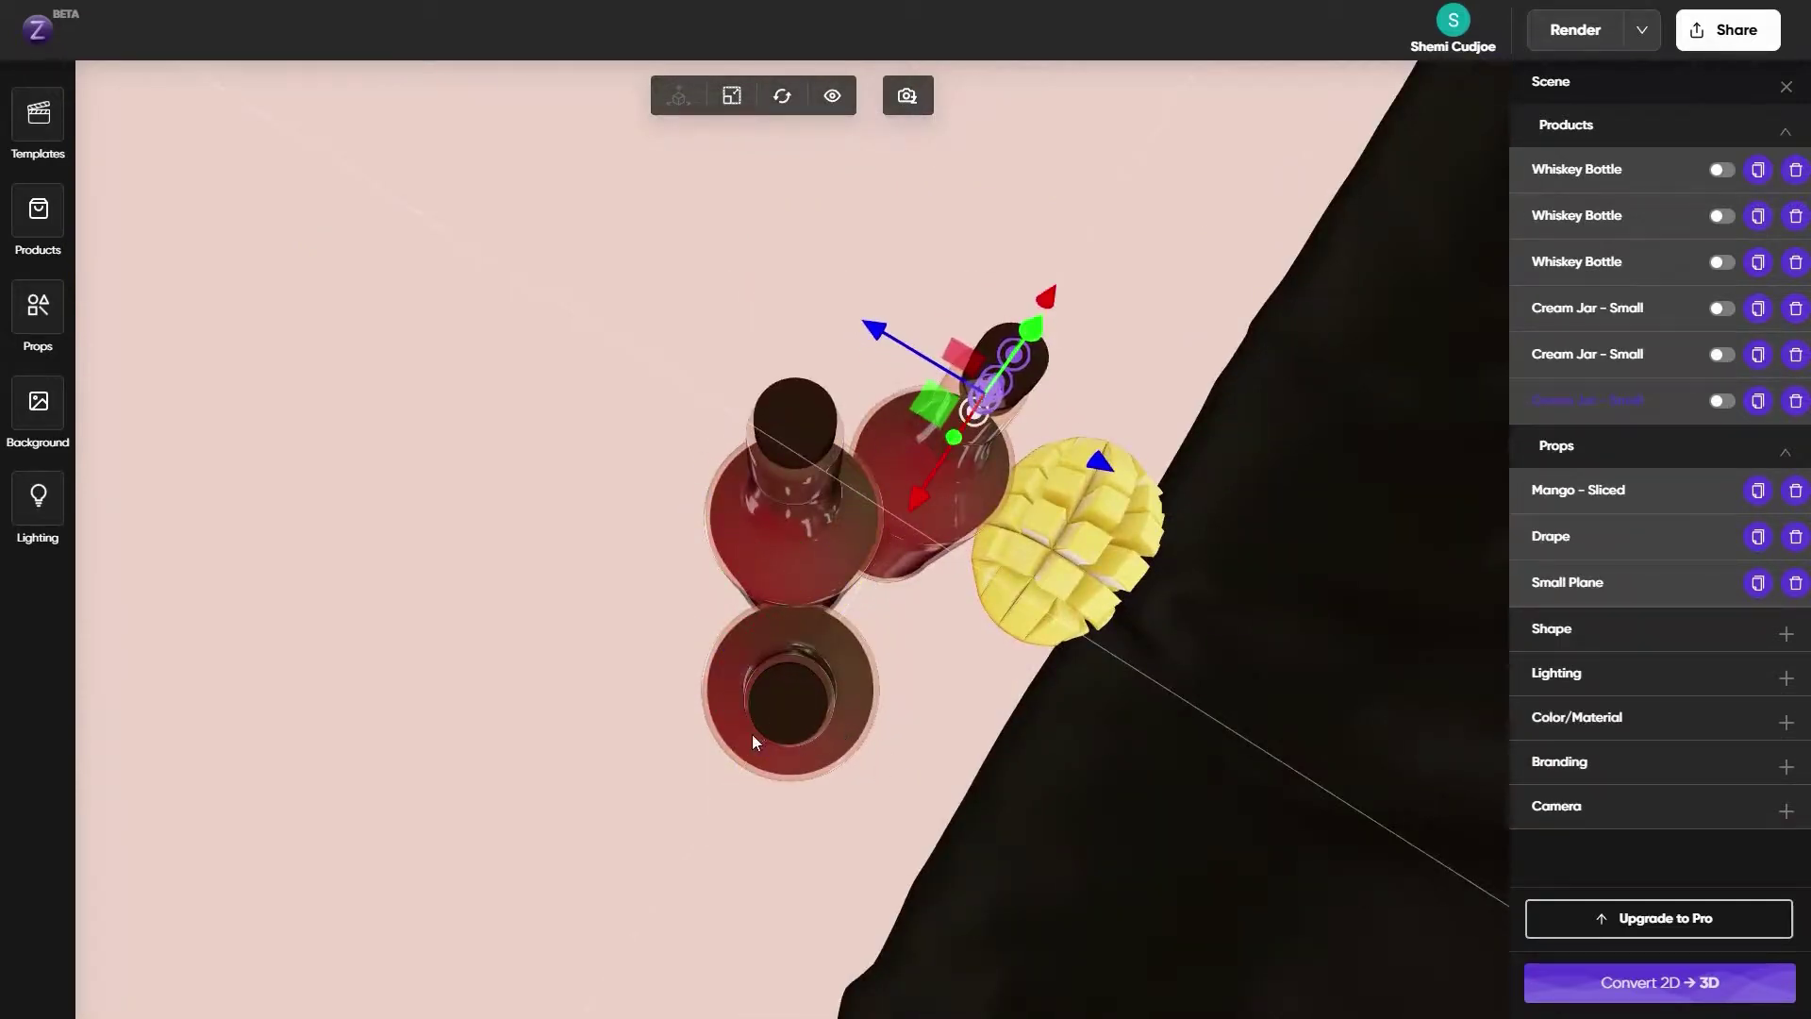
drag(752, 740, 331, 566)
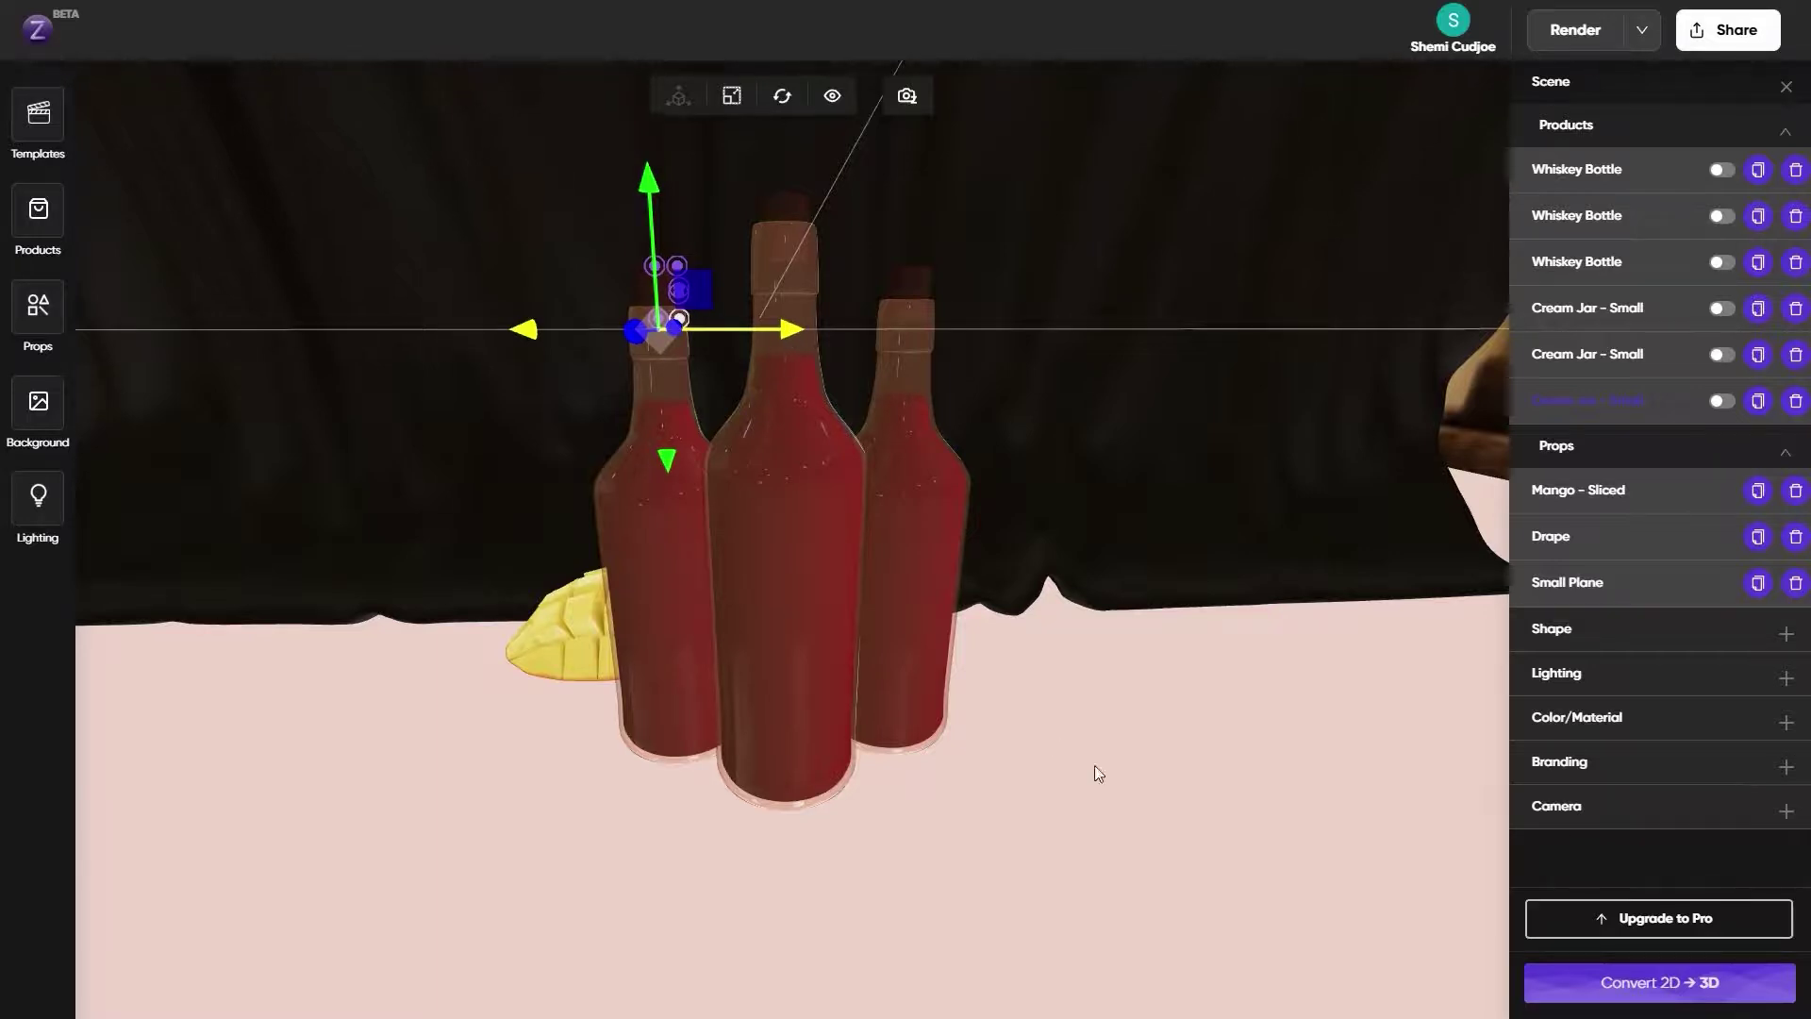
Lower the left bottle's cap slightly into its neck and adjust the right bottle's cap to match
click(1083, 722)
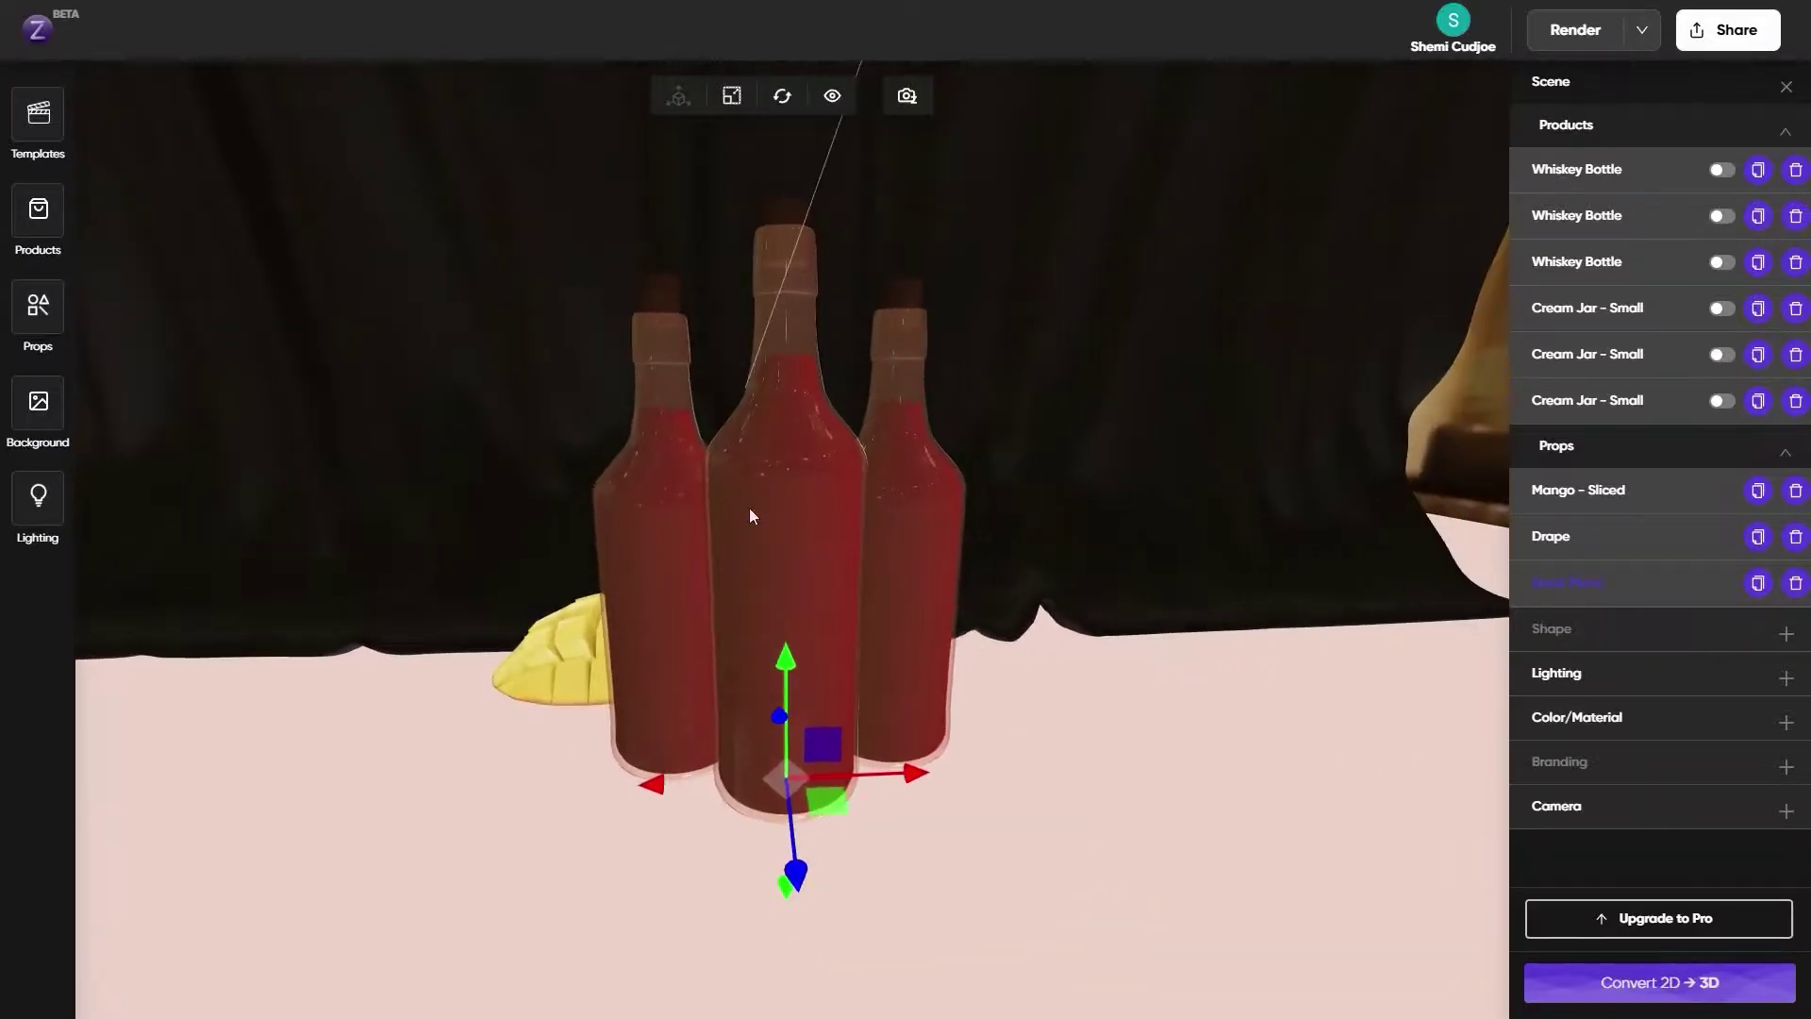
click(654, 286)
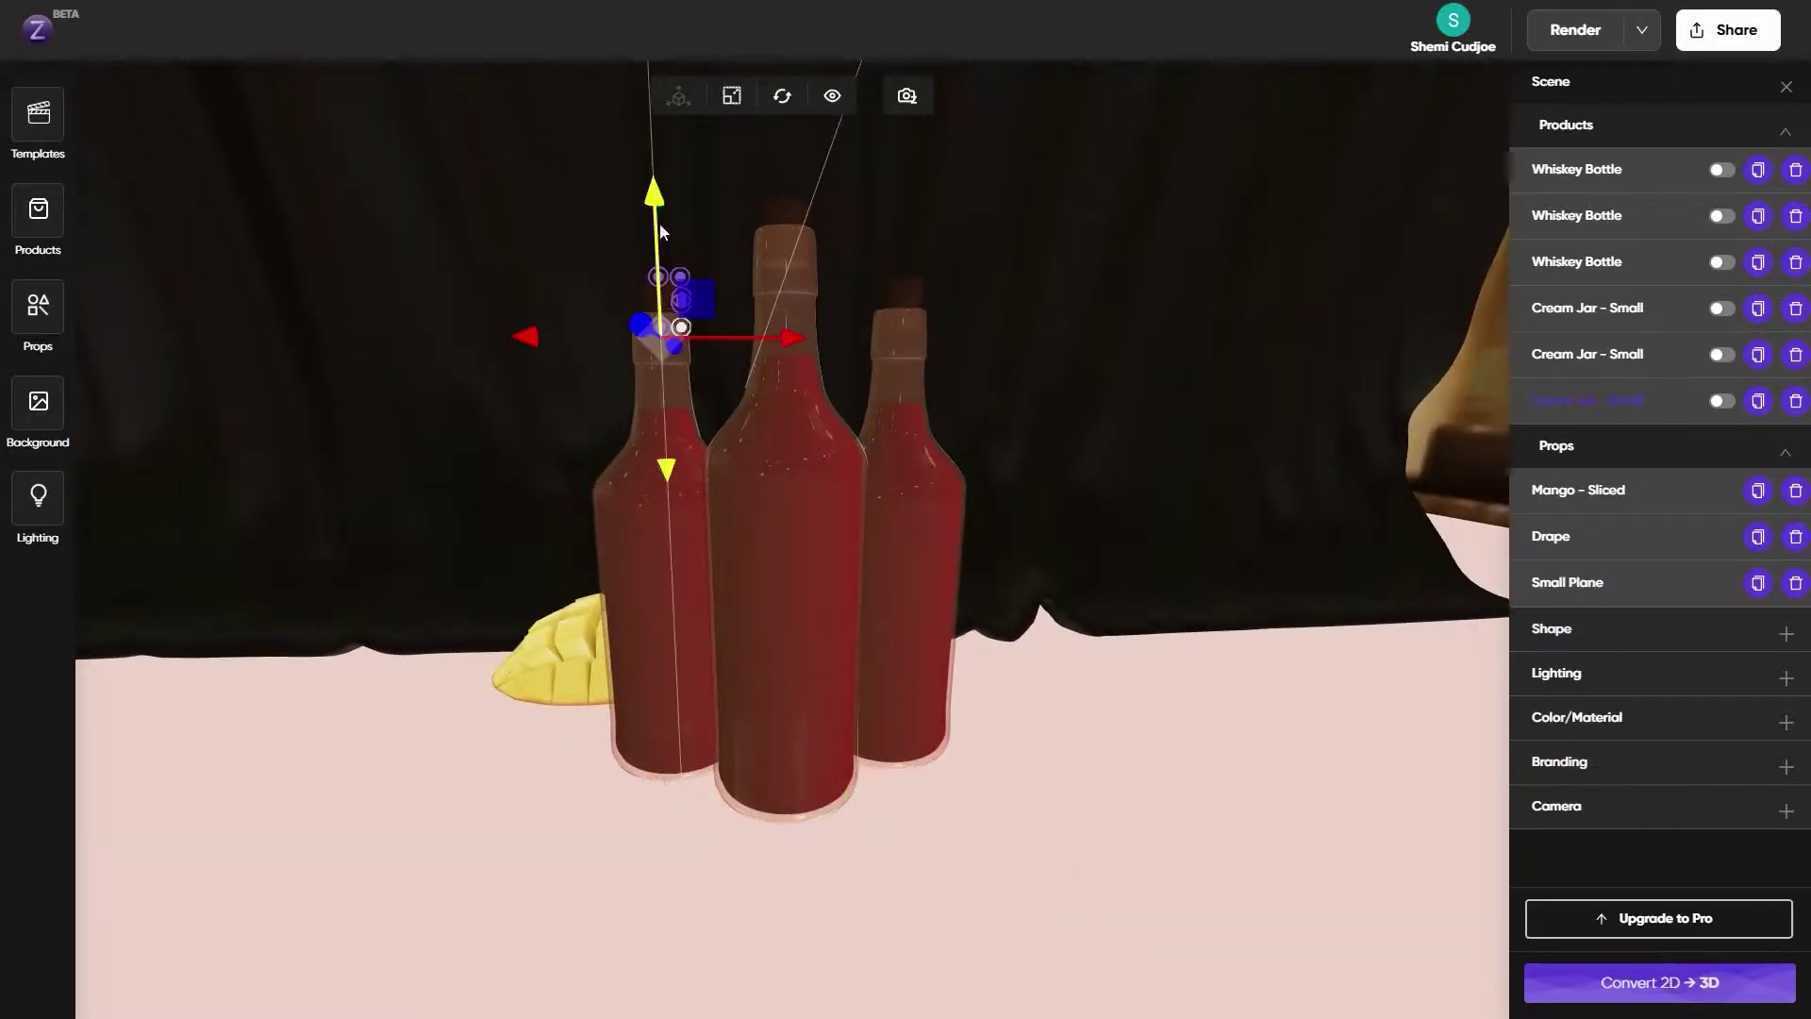
click(902, 292)
click(1116, 811)
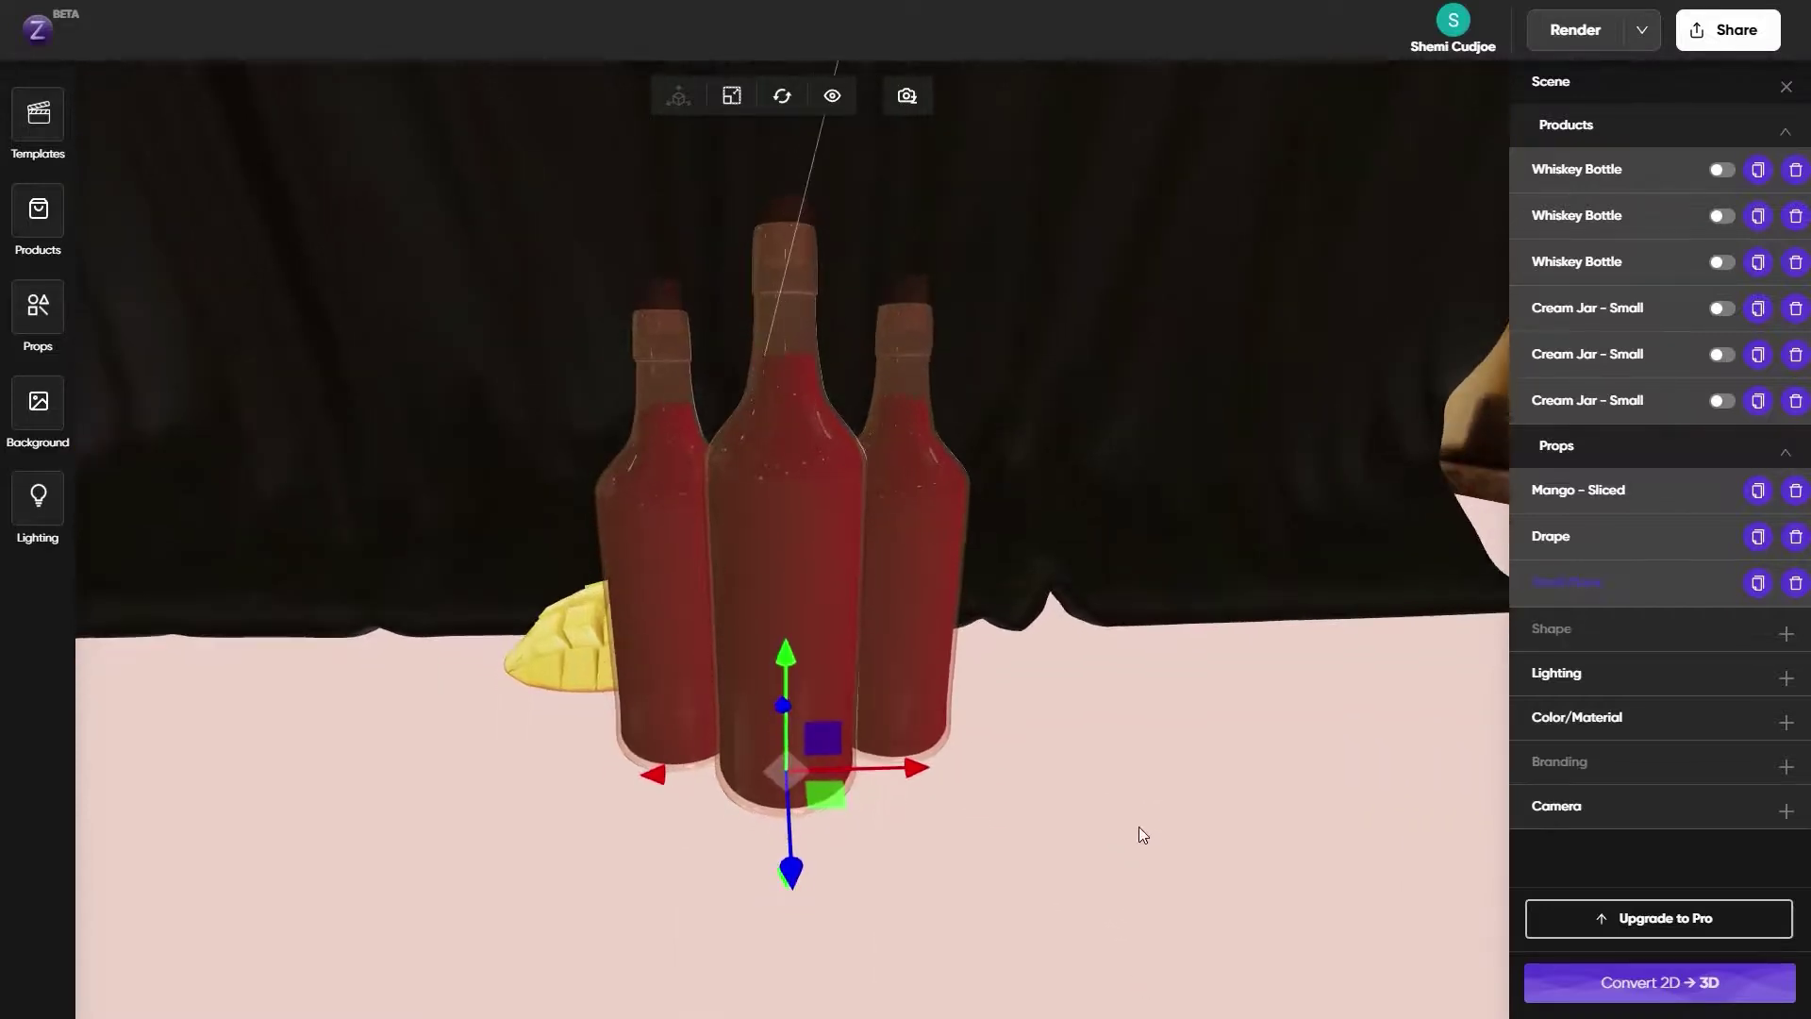
click(1577, 263)
click(732, 96)
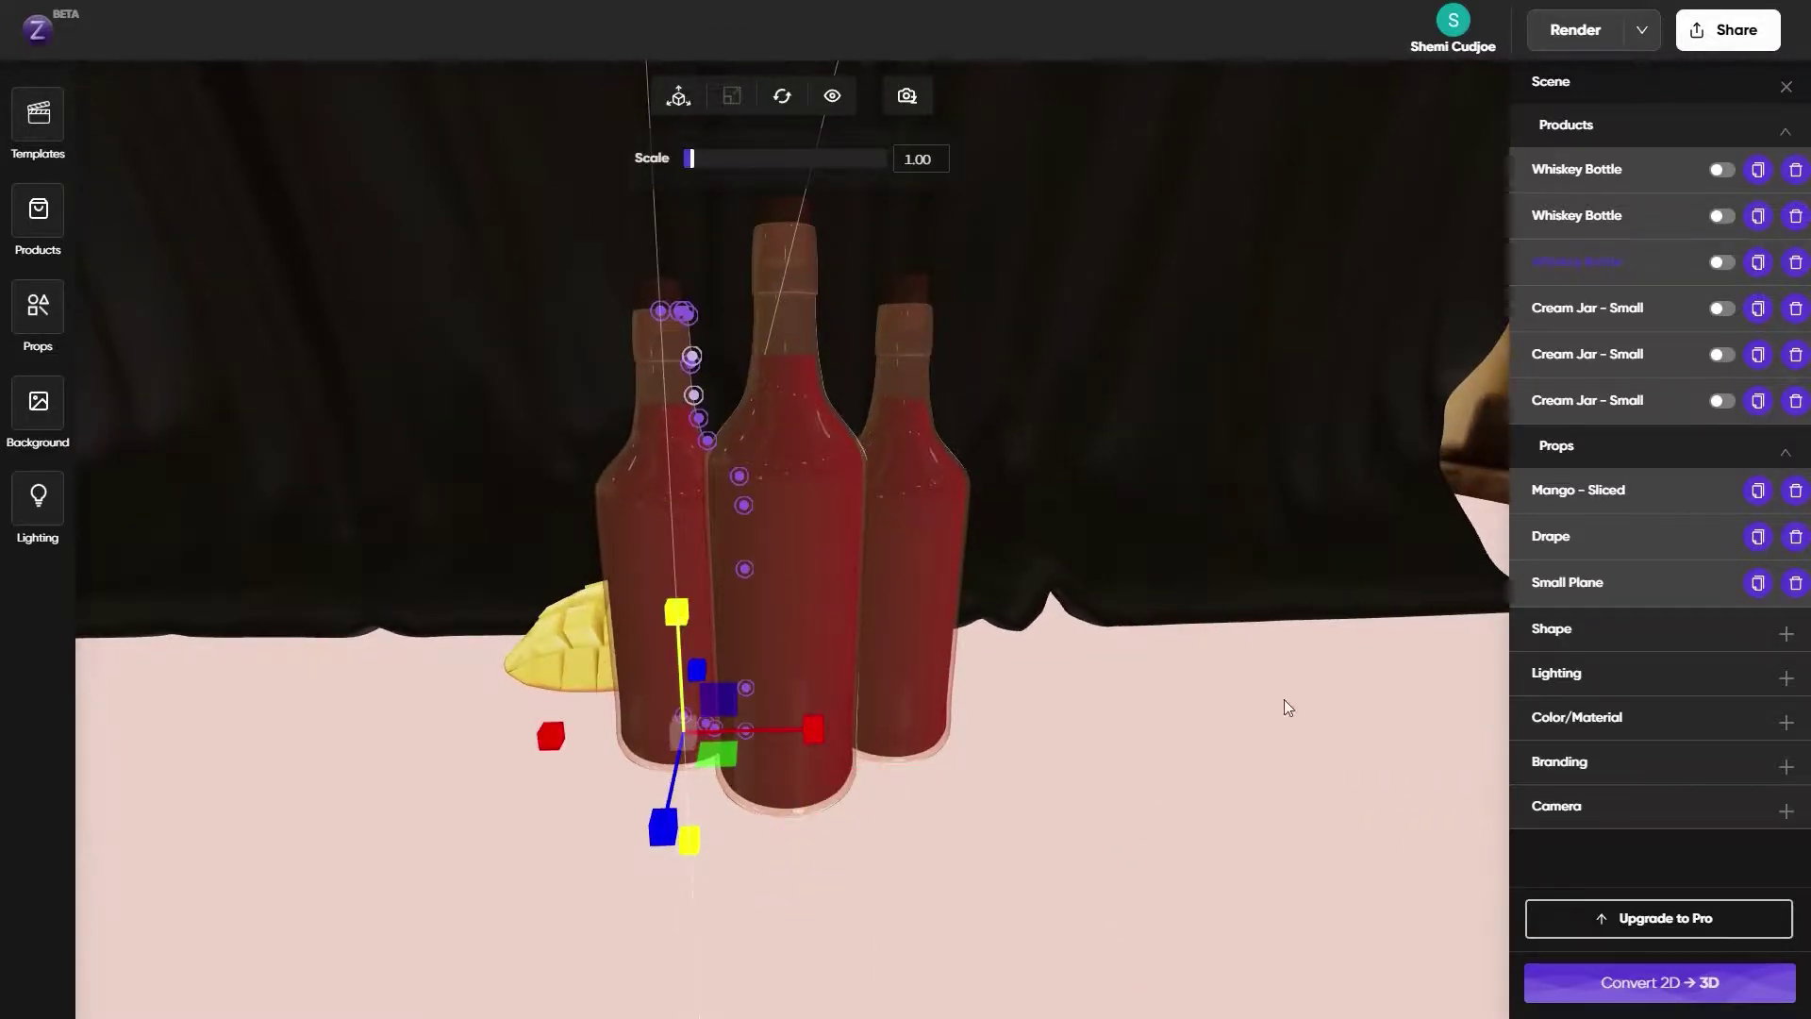
click(1218, 760)
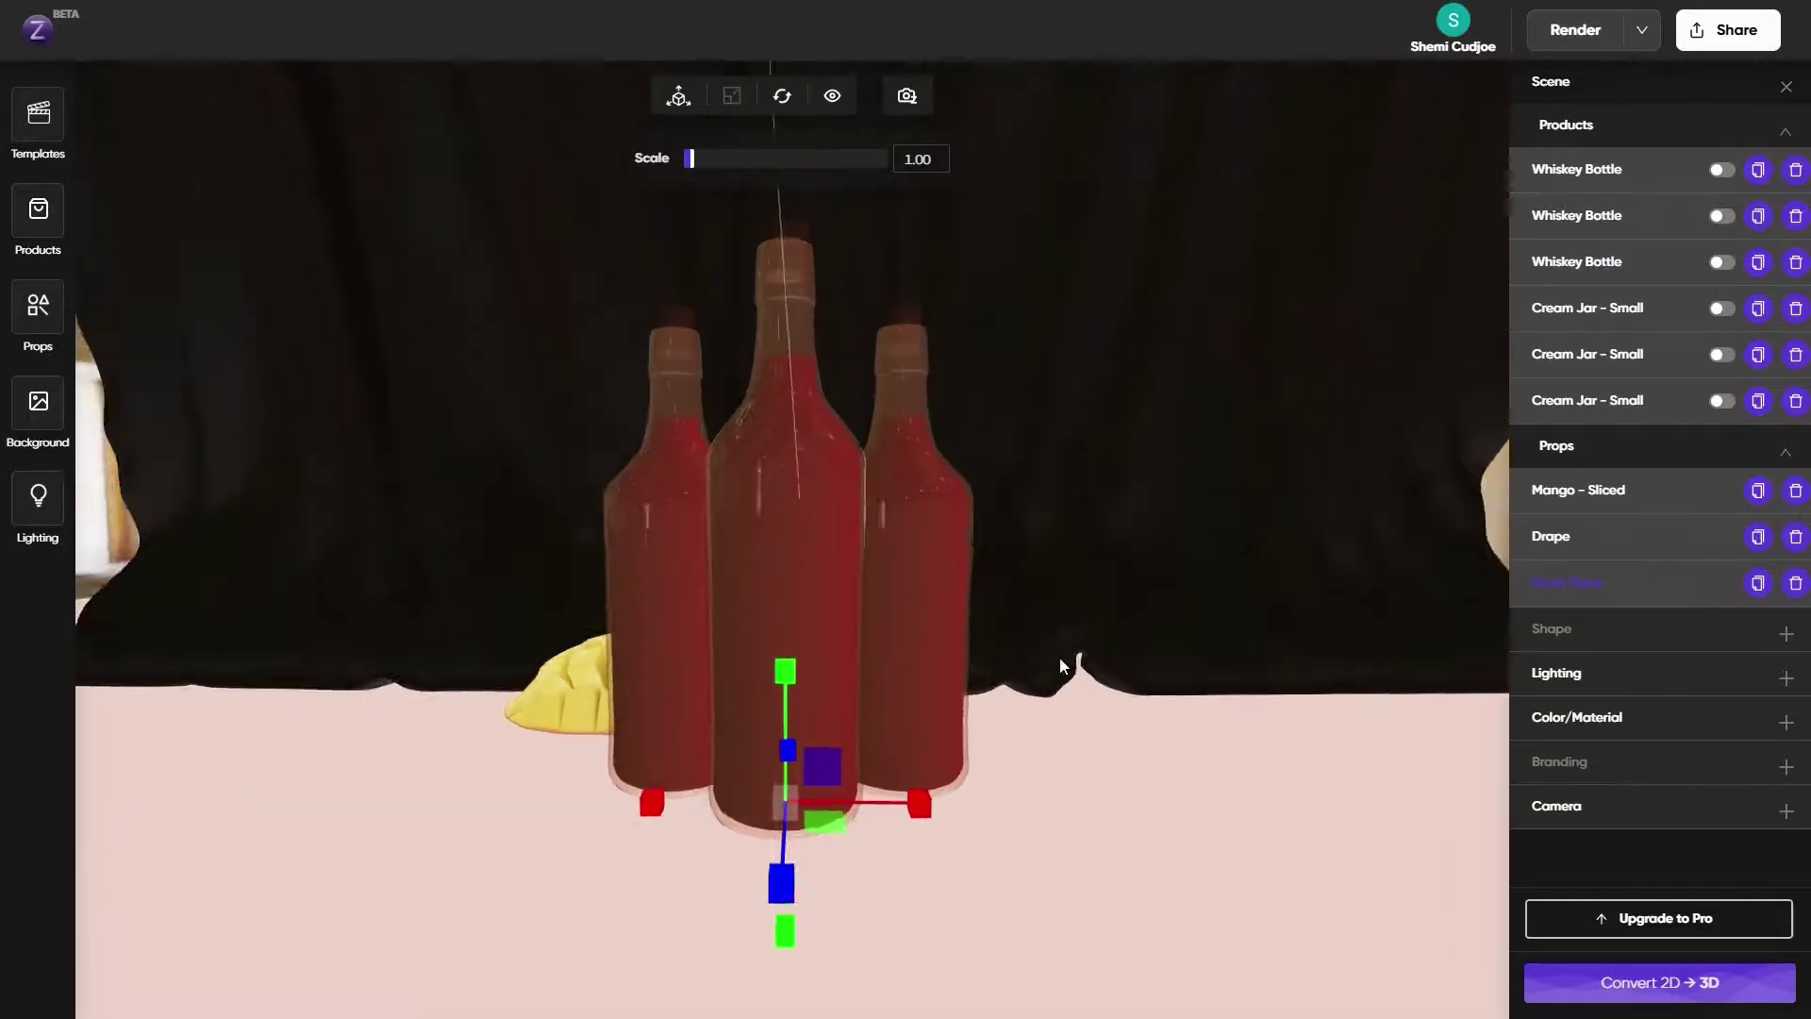
click(1061, 688)
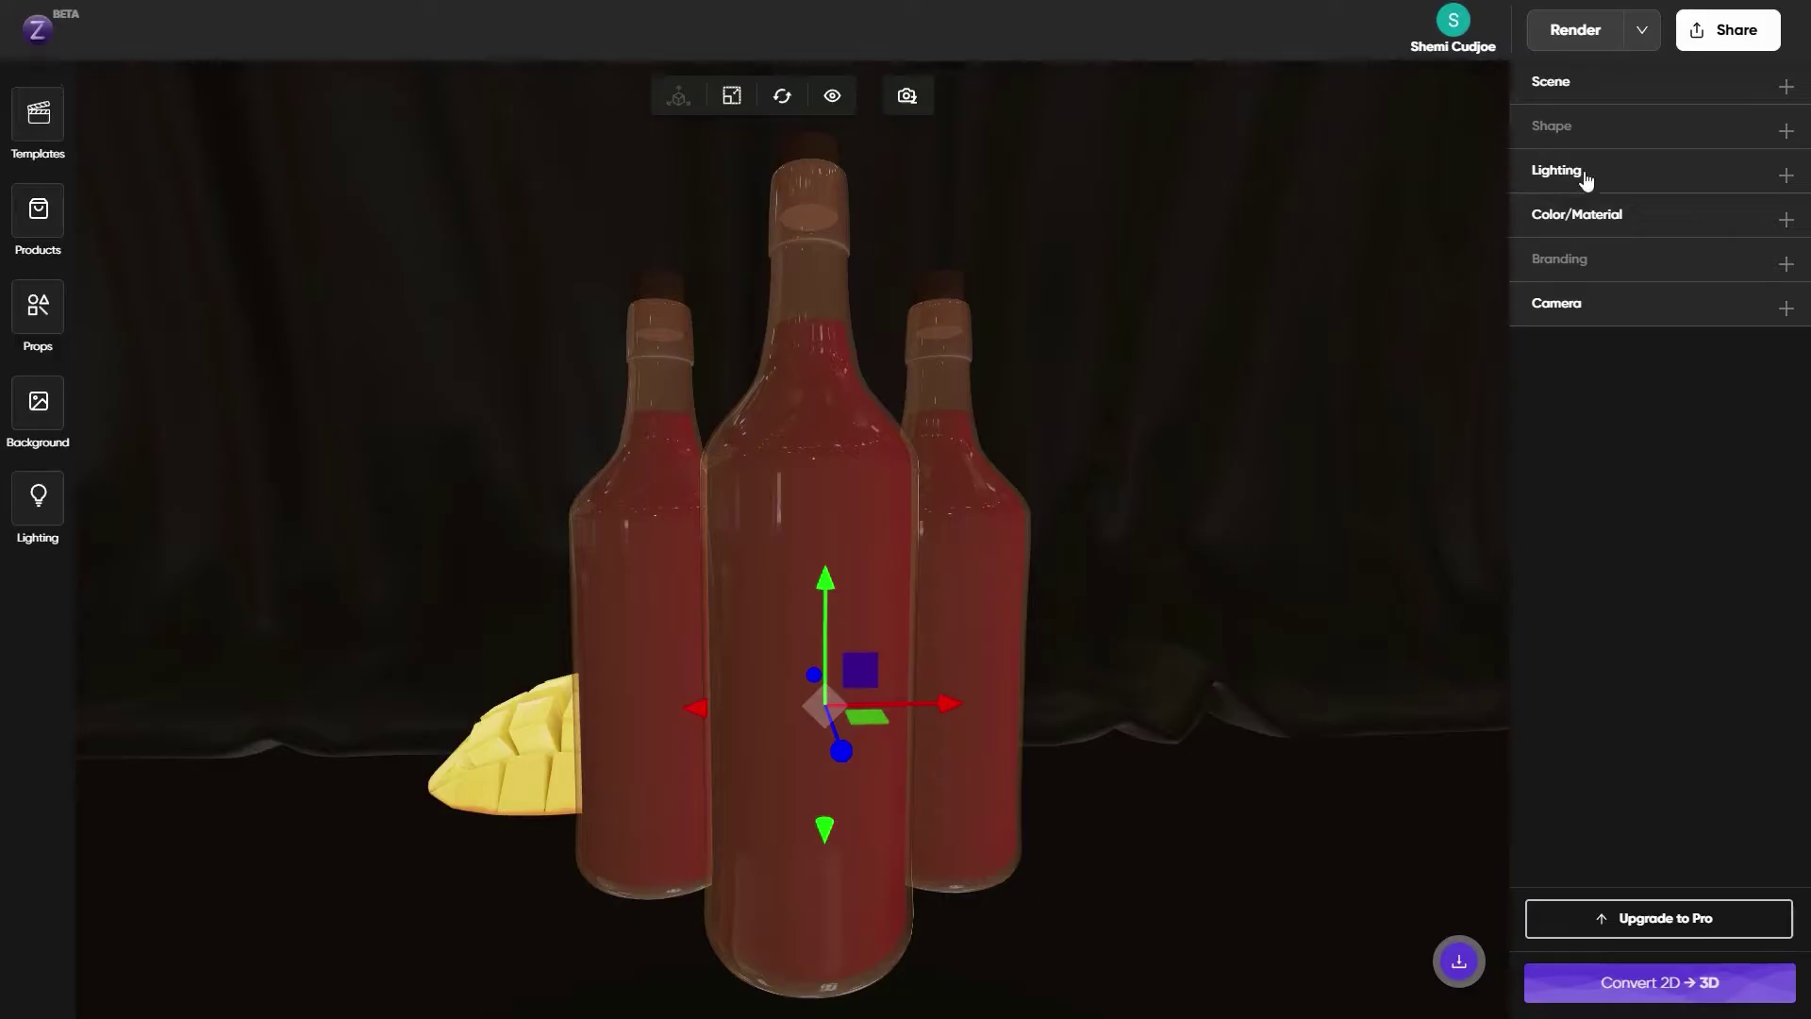
Change the centre whiskey bottle's material colour to a near-white
click(1584, 175)
click(1591, 351)
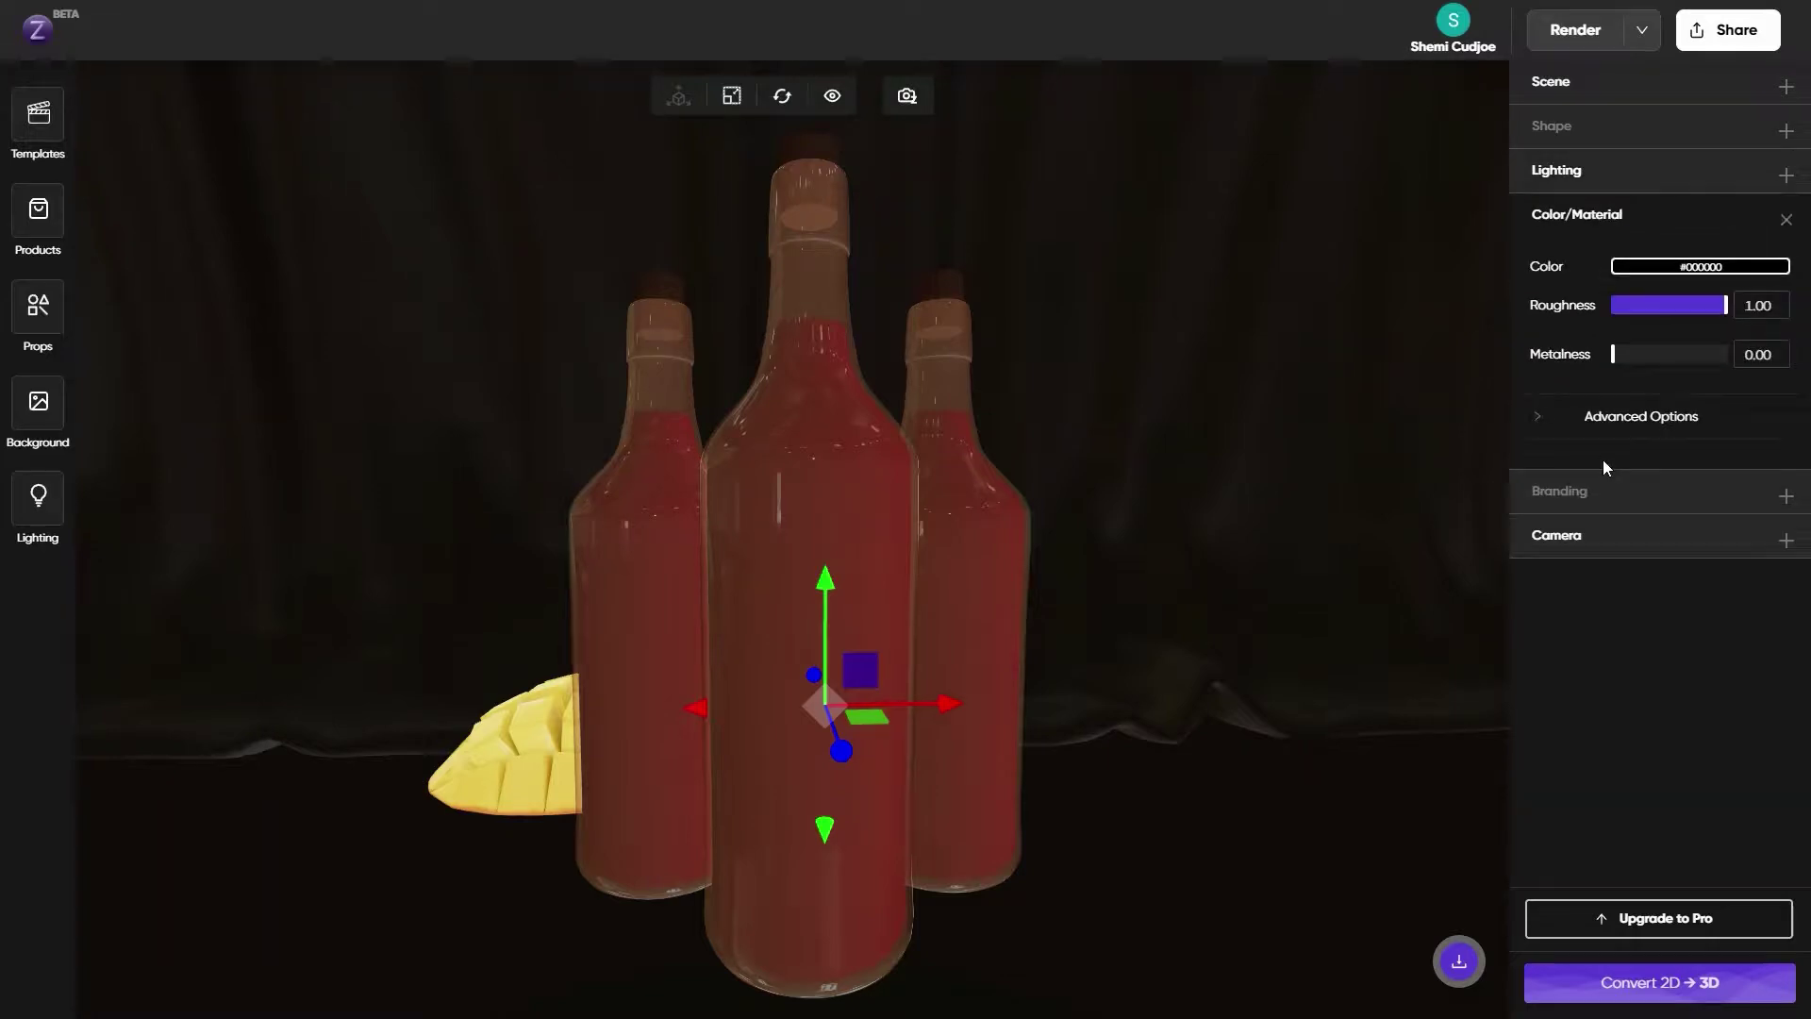
click(805, 381)
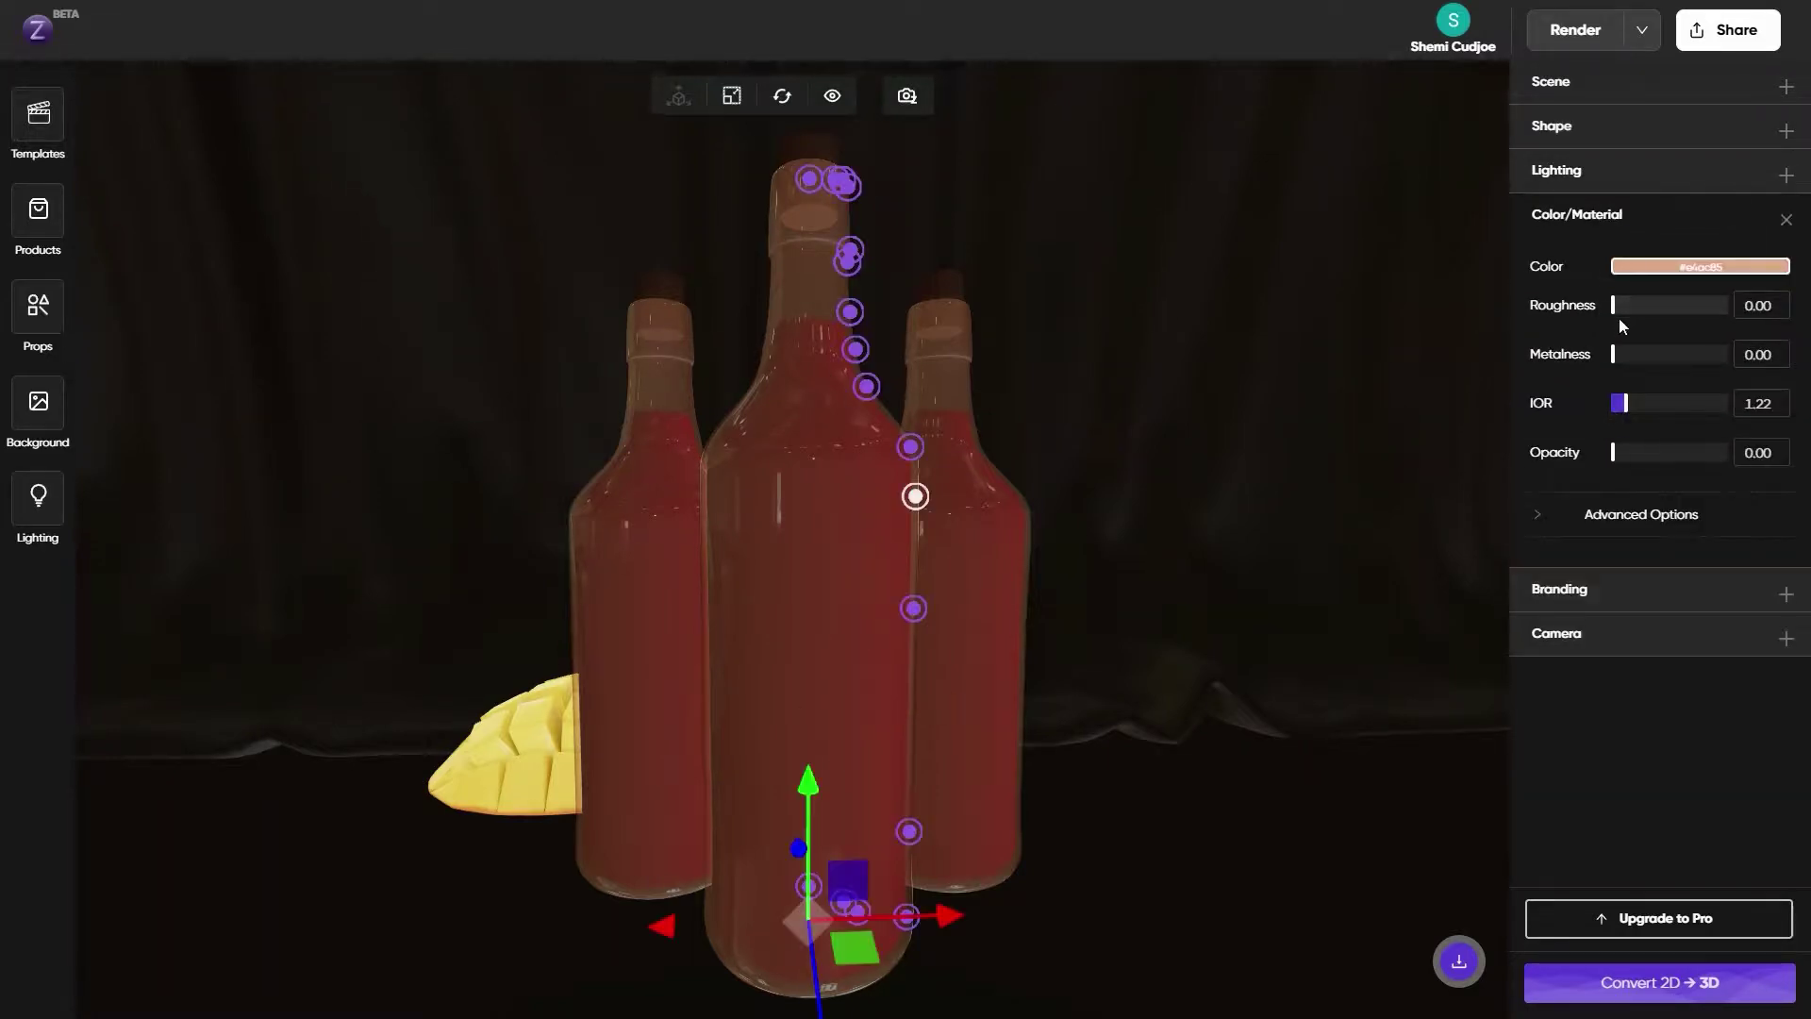
click(1650, 270)
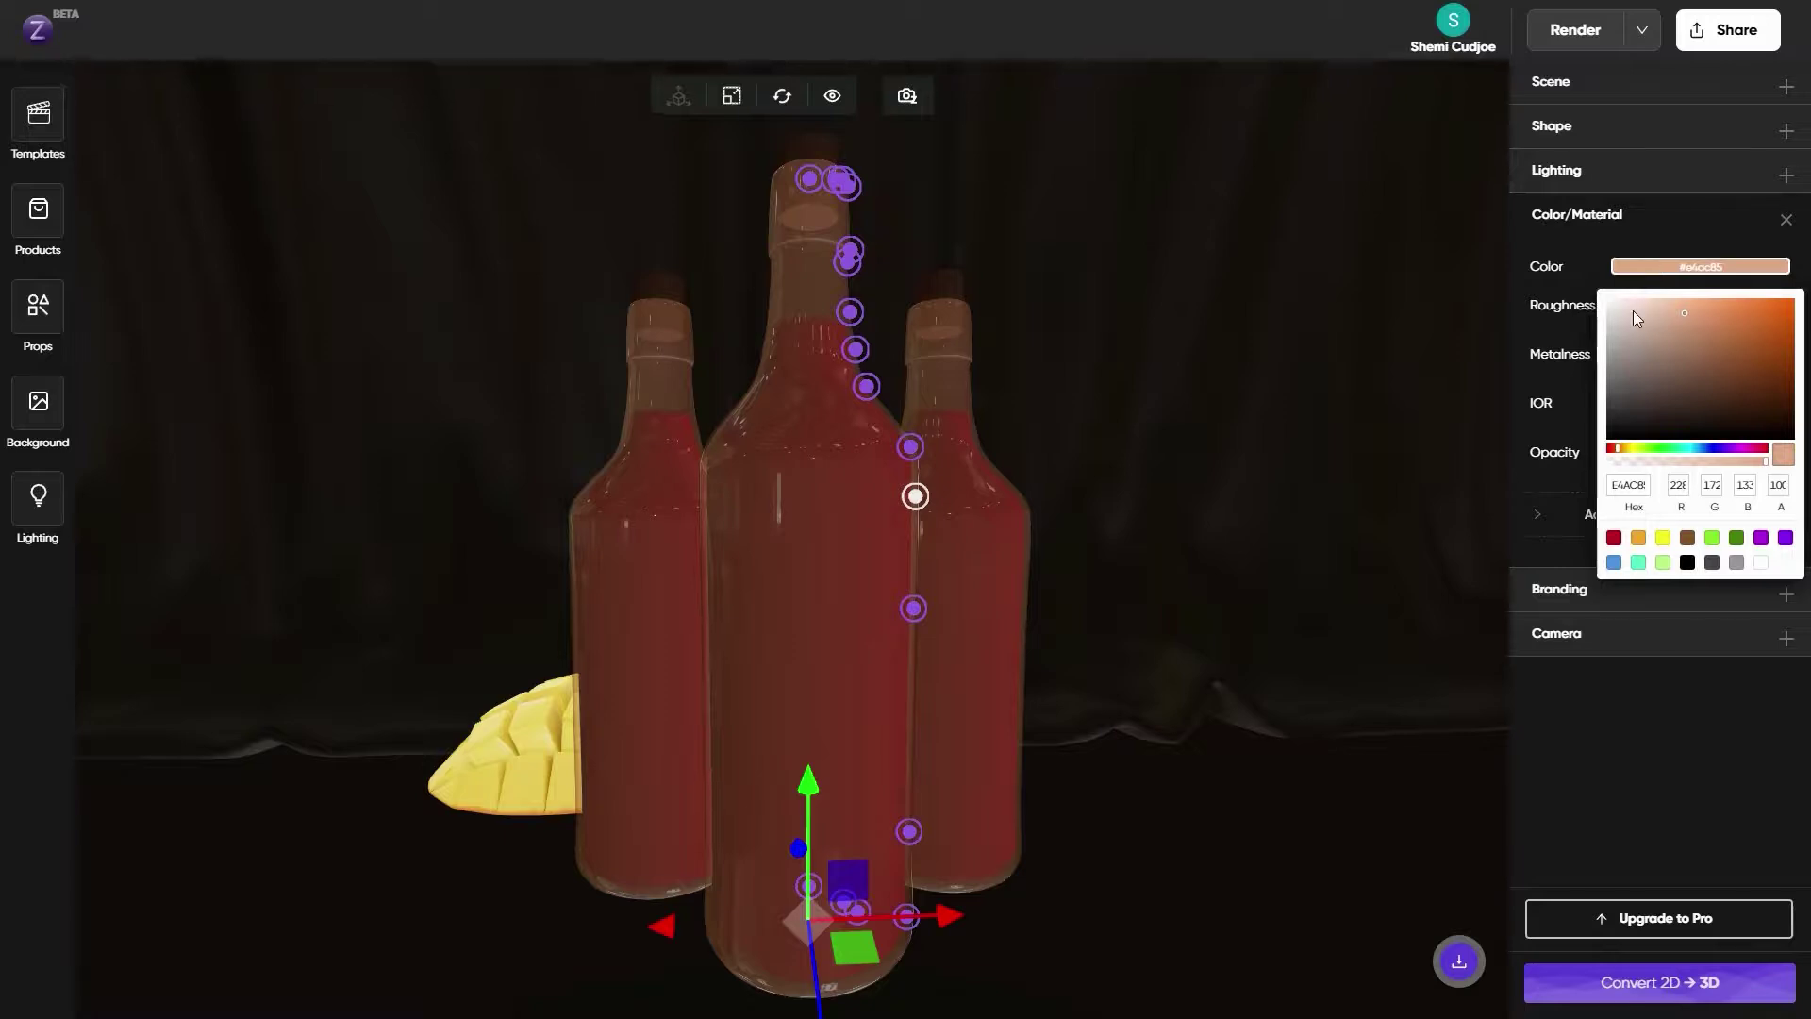
mouse_move(1626, 320)
mouse_down()
mouse_move(1603, 317)
mouse_move(1609, 298)
mouse_up()
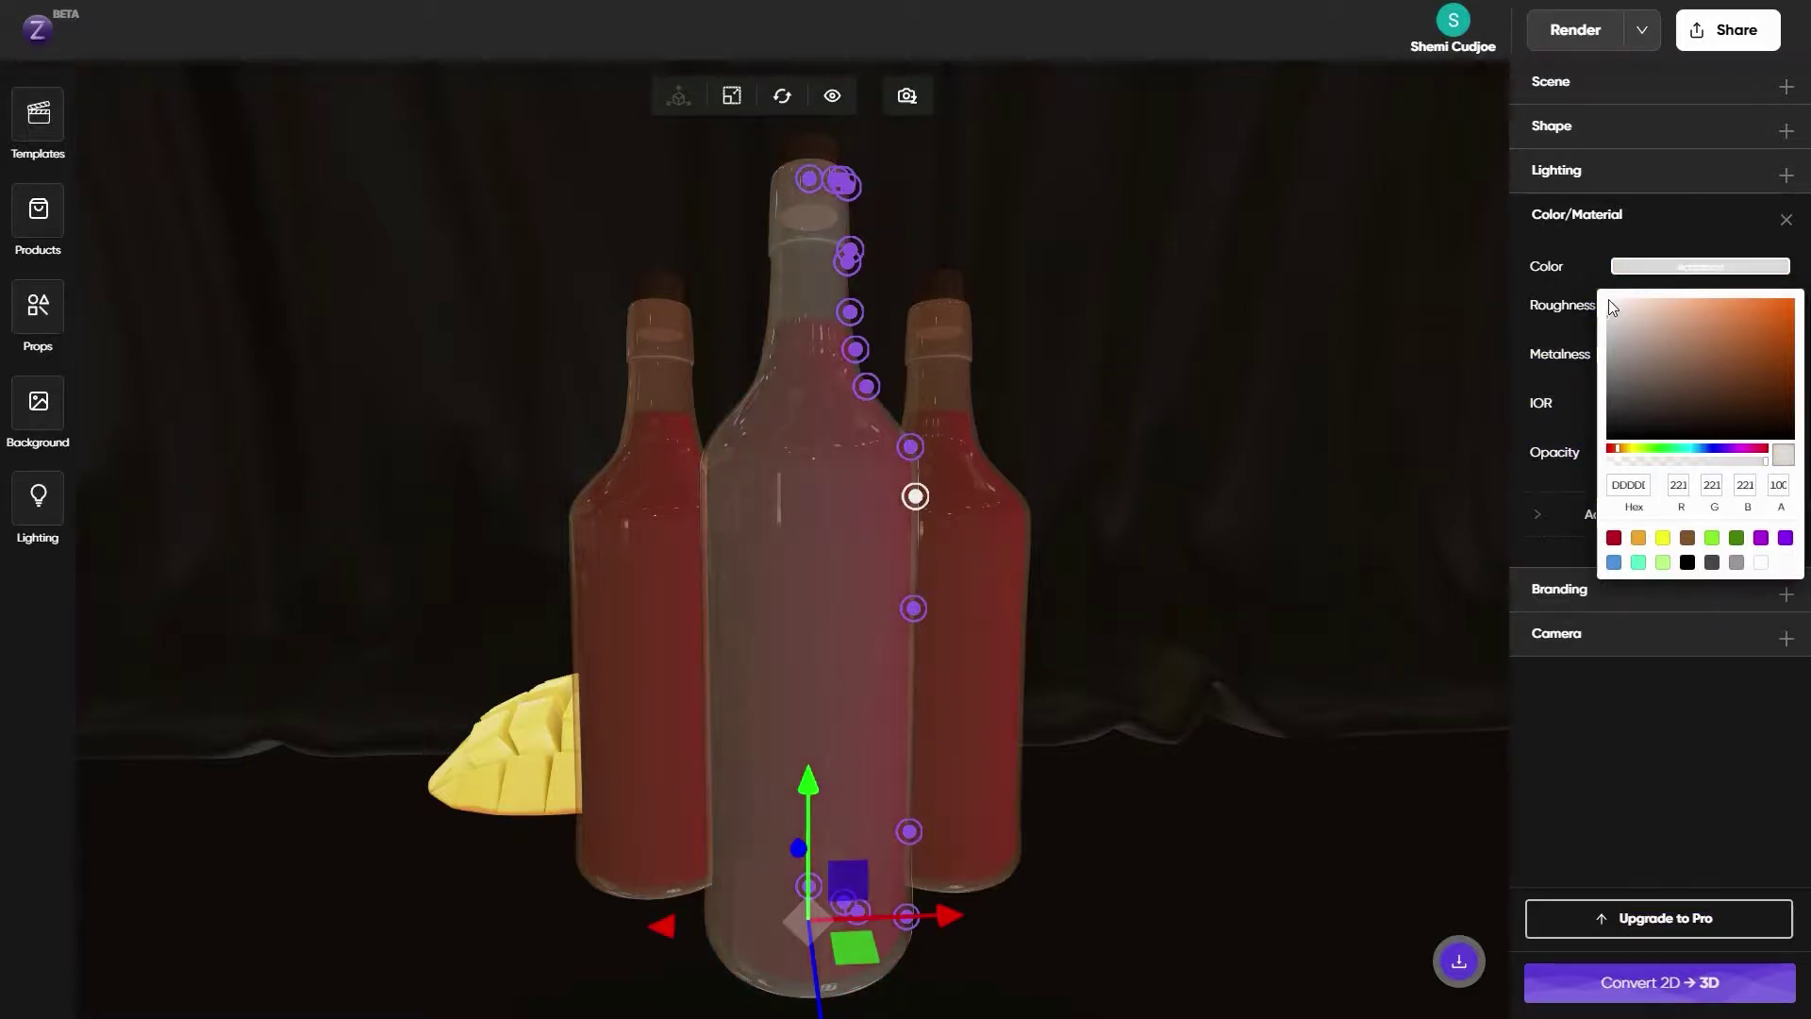
Set the material colour of the right and left whiskey bottles to white #FFFFFF
click(989, 506)
click(1659, 271)
mouse_move(1683, 313)
mouse_down()
mouse_move(1590, 300)
mouse_move(1609, 298)
mouse_up()
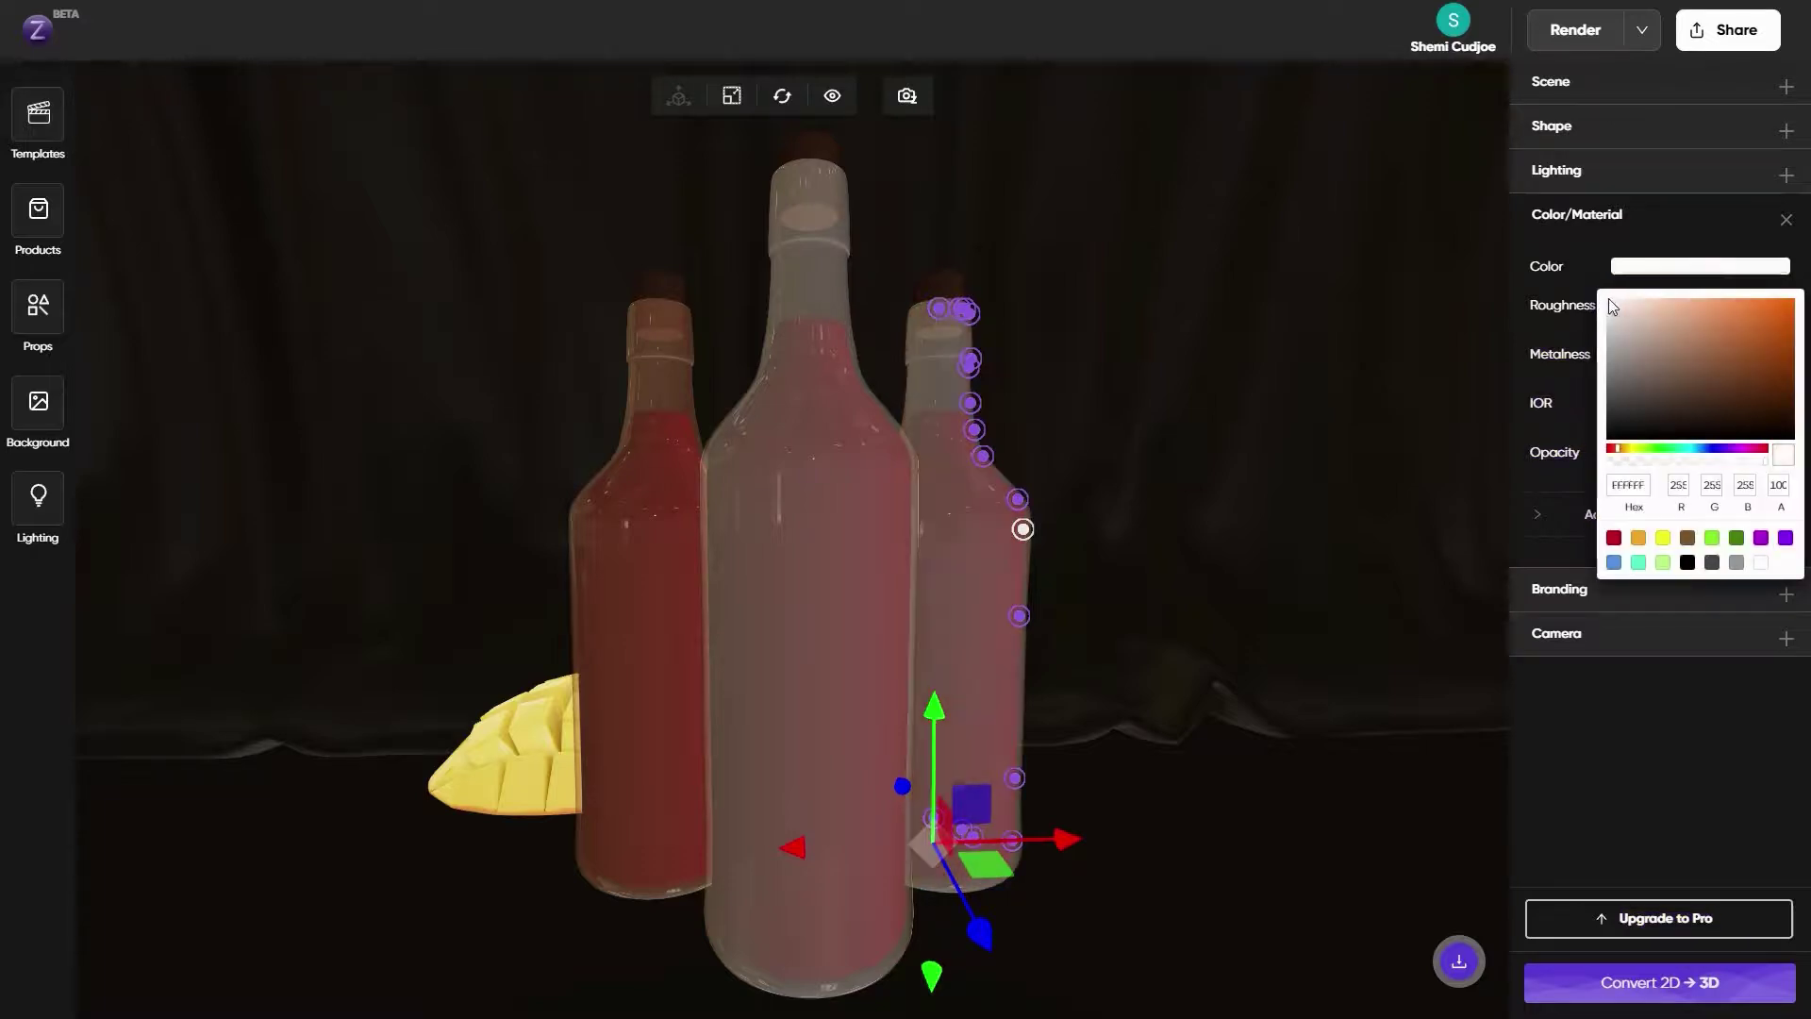
click(649, 454)
click(1660, 271)
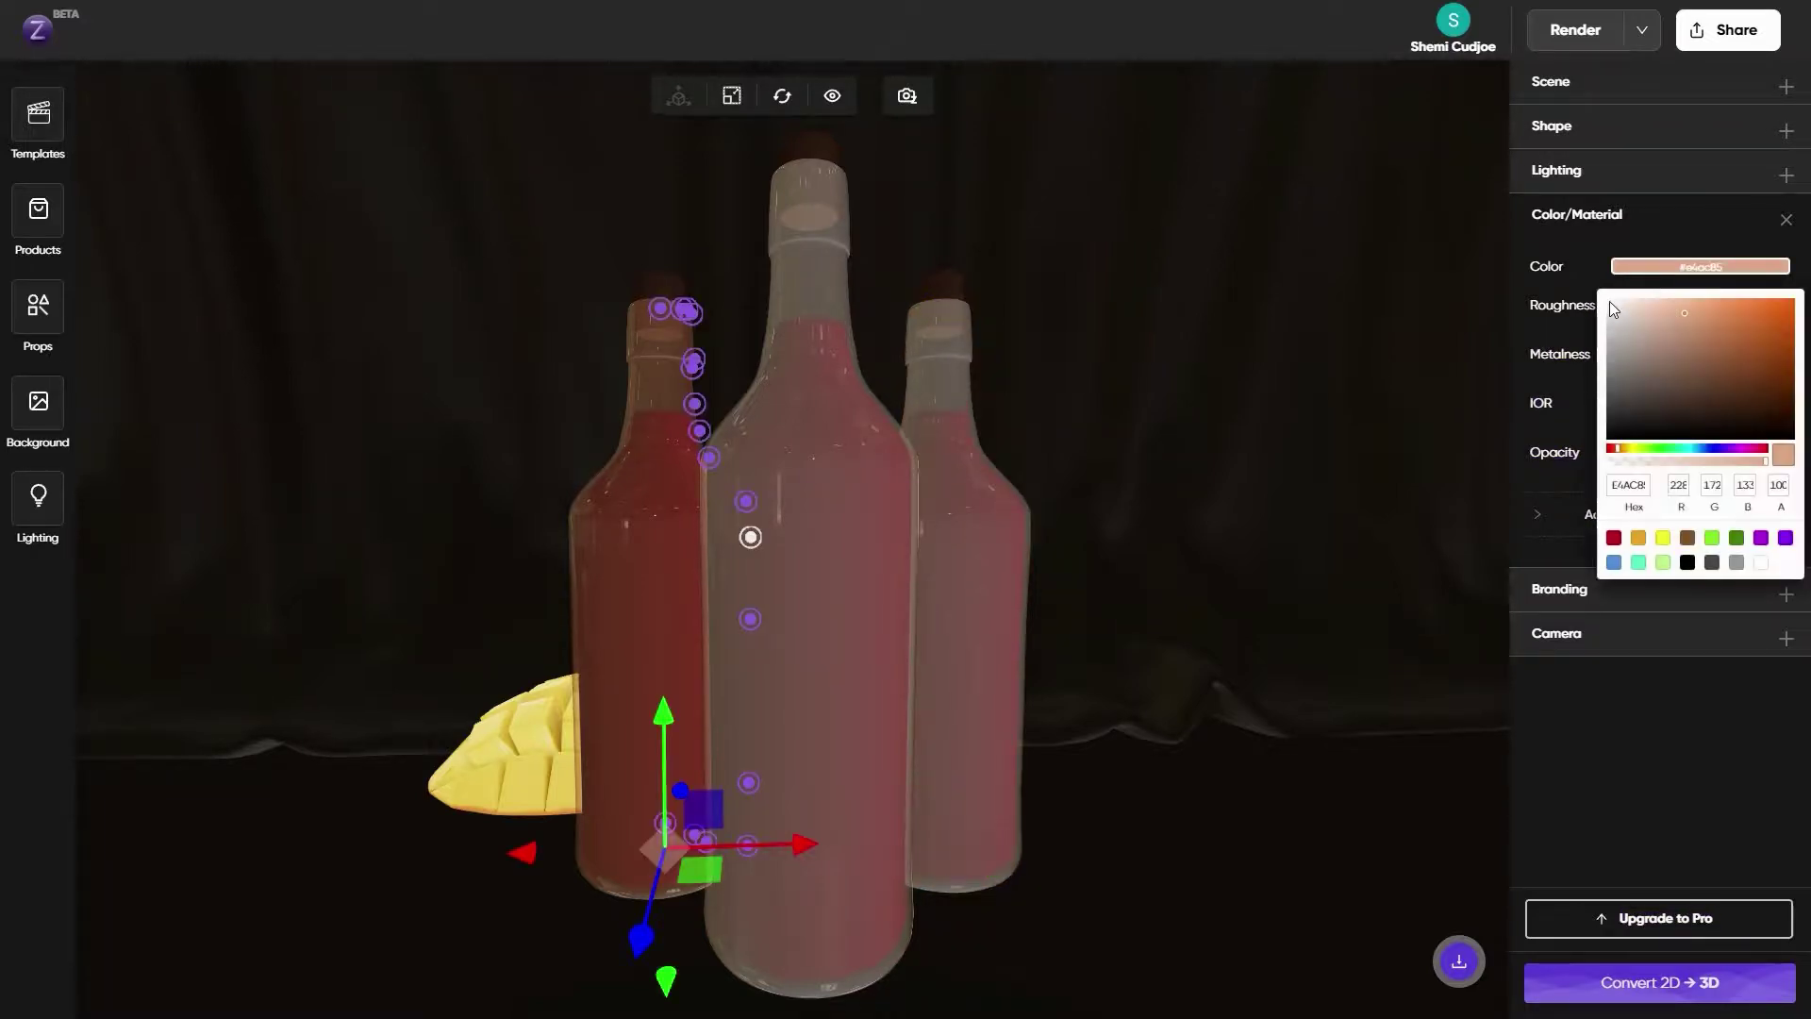
click(1609, 302)
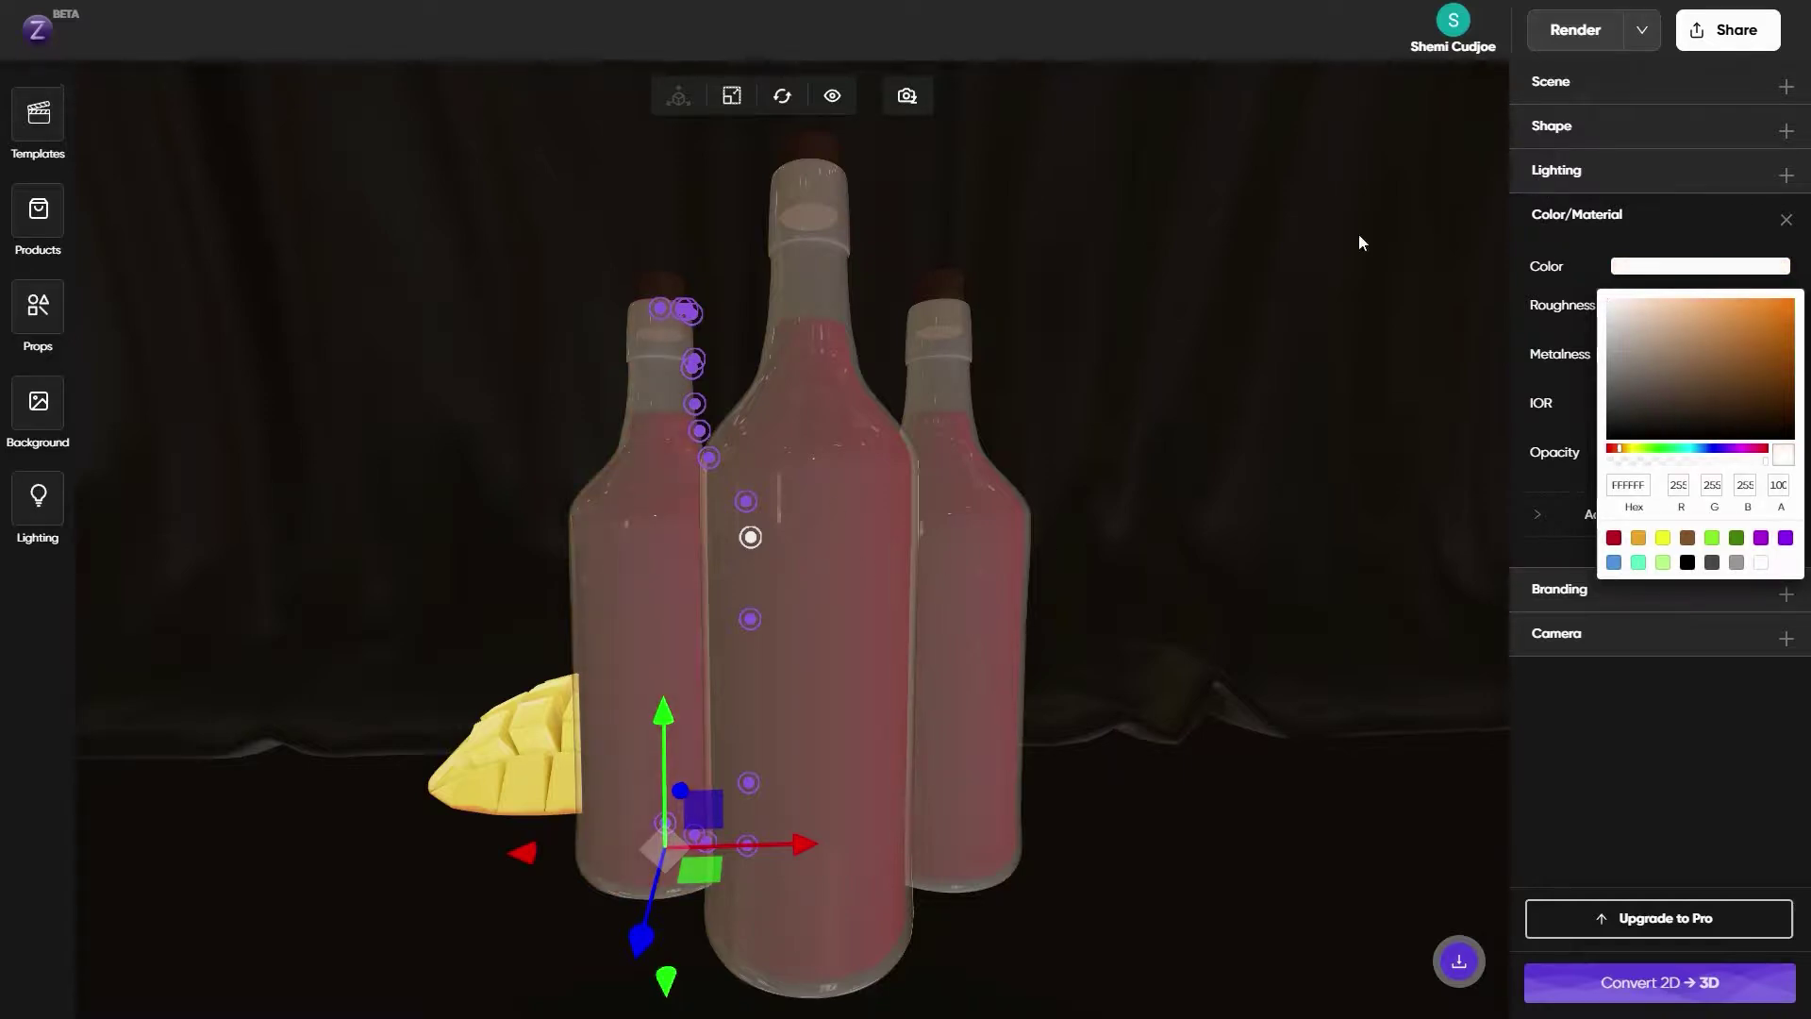
Set the centre whiskey bottle's liquid colour to orange-red #F55E23 and copy the hex code
click(830, 471)
click(1603, 125)
click(1726, 177)
click(1710, 315)
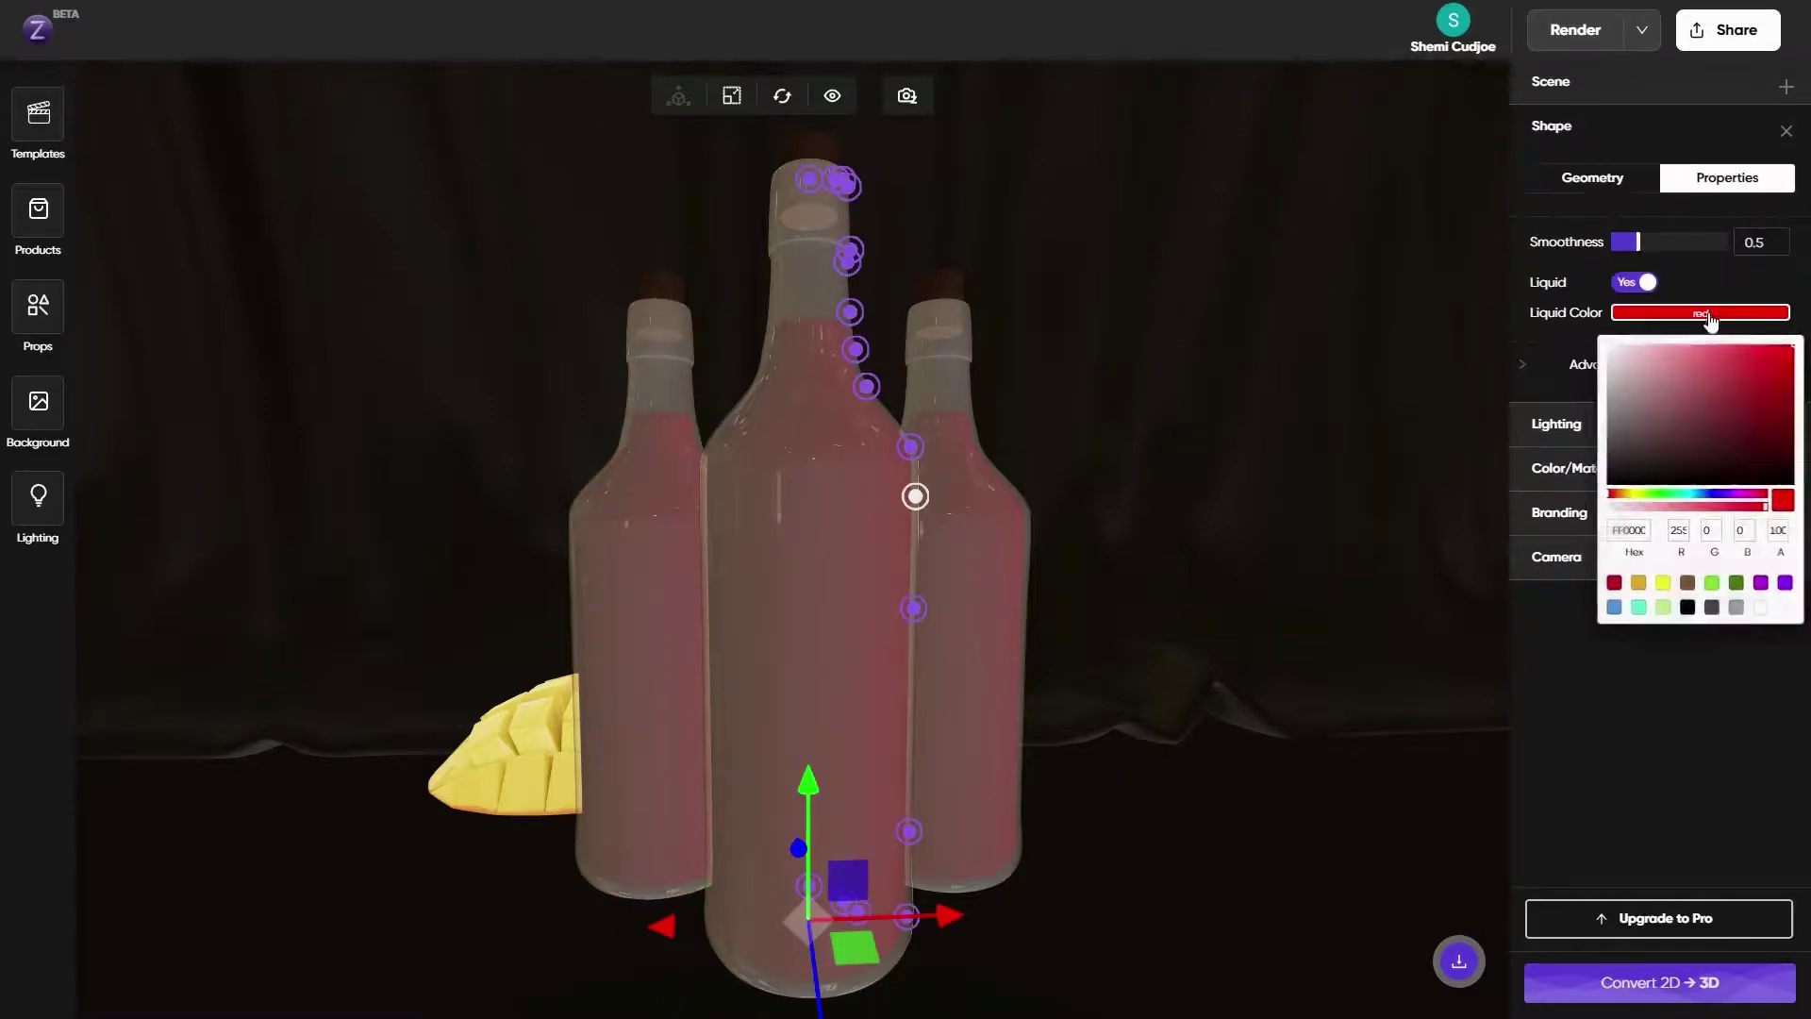
click(1639, 585)
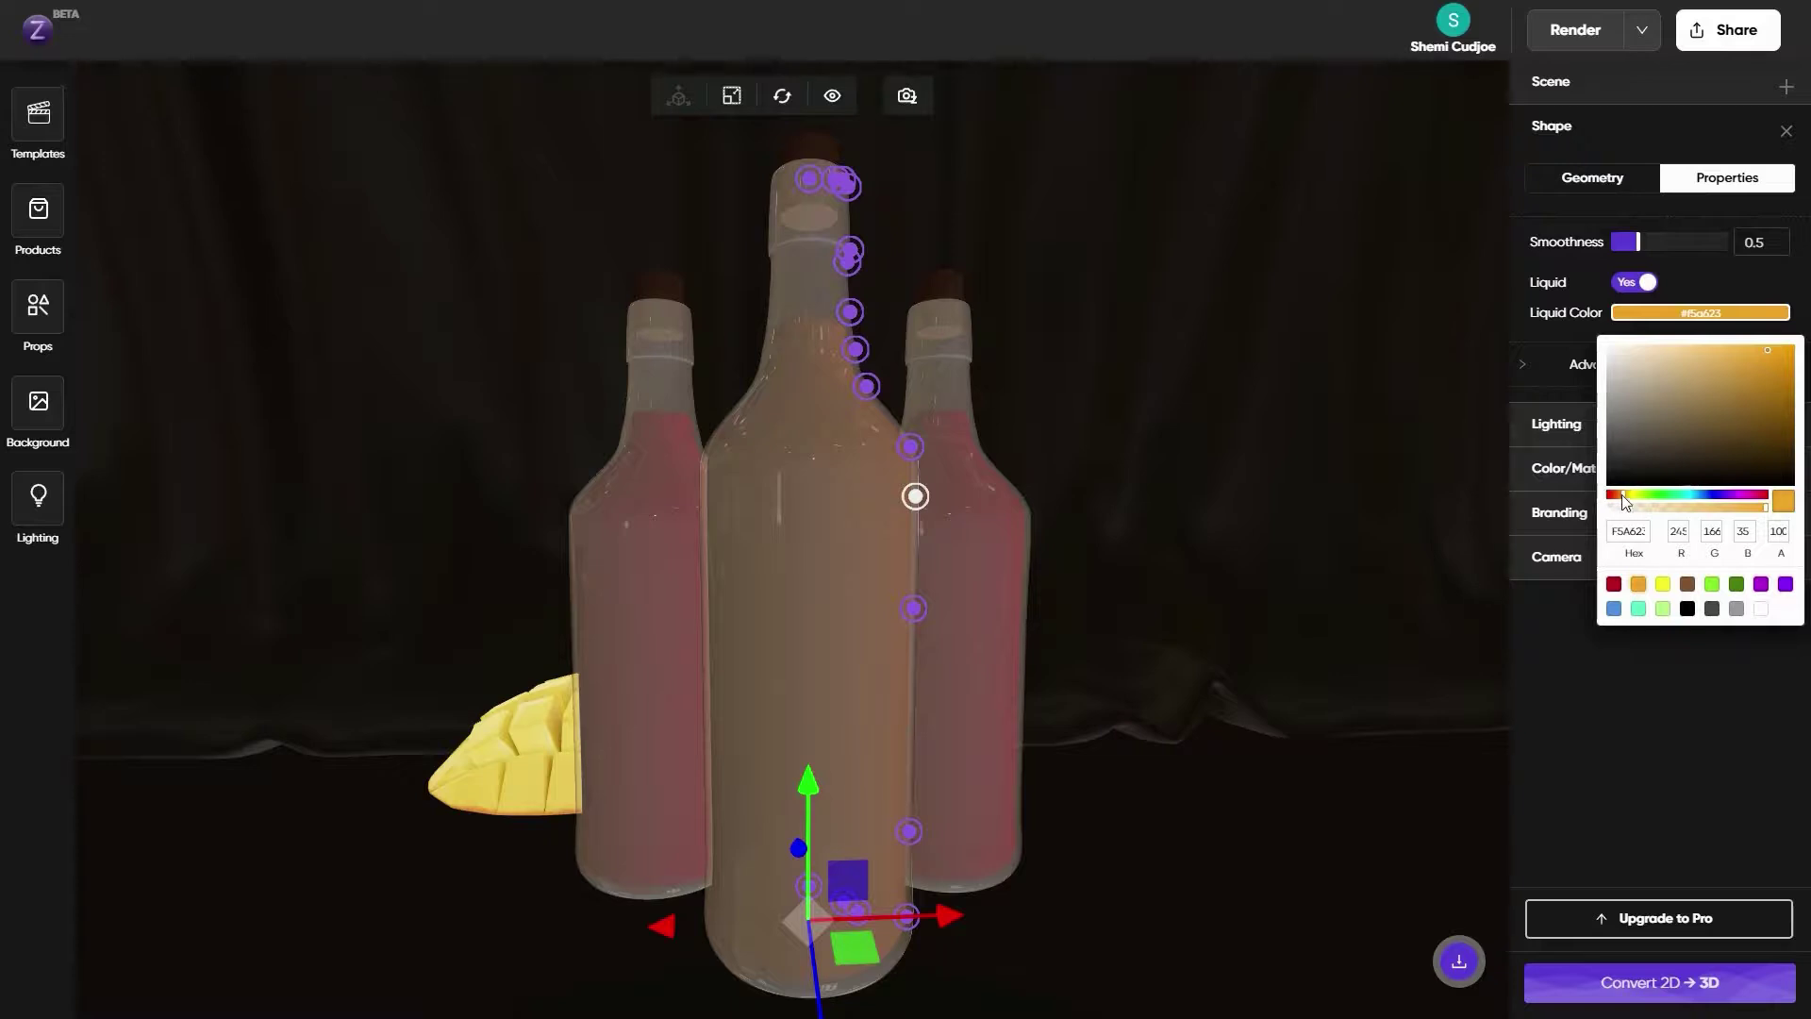
drag(1623, 500, 1618, 498)
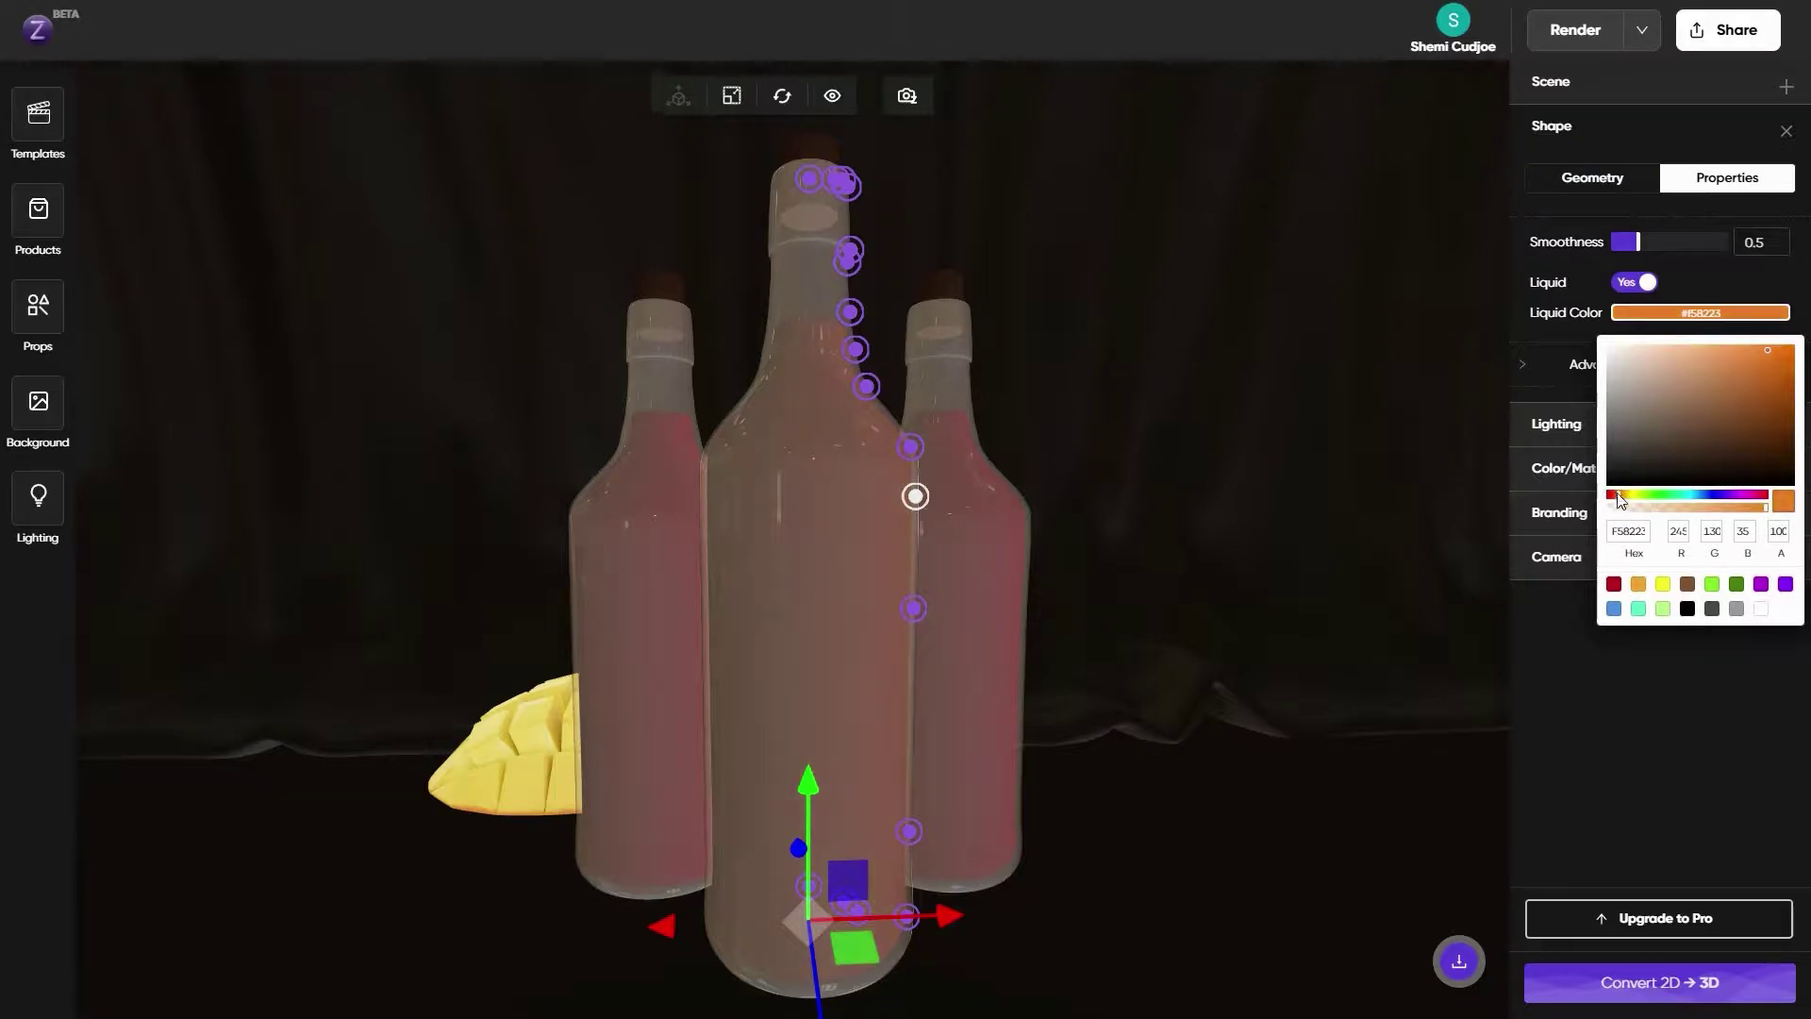
click(1627, 530)
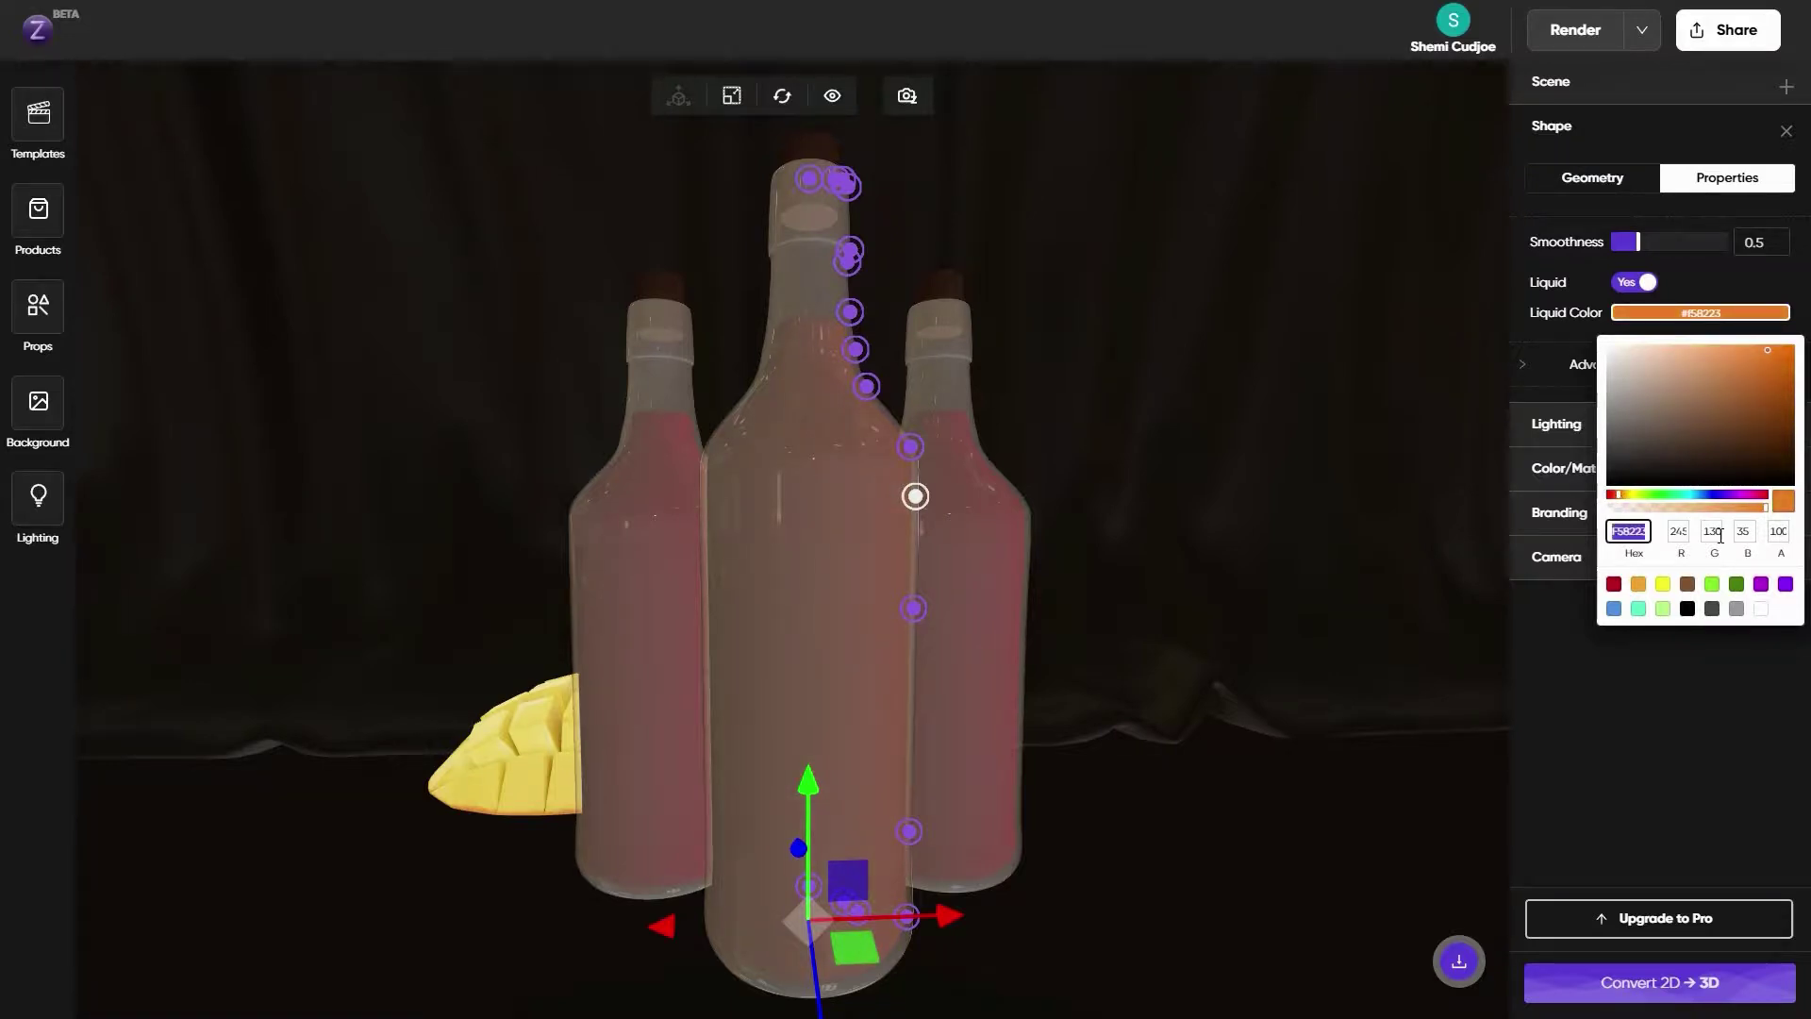
click(1617, 498)
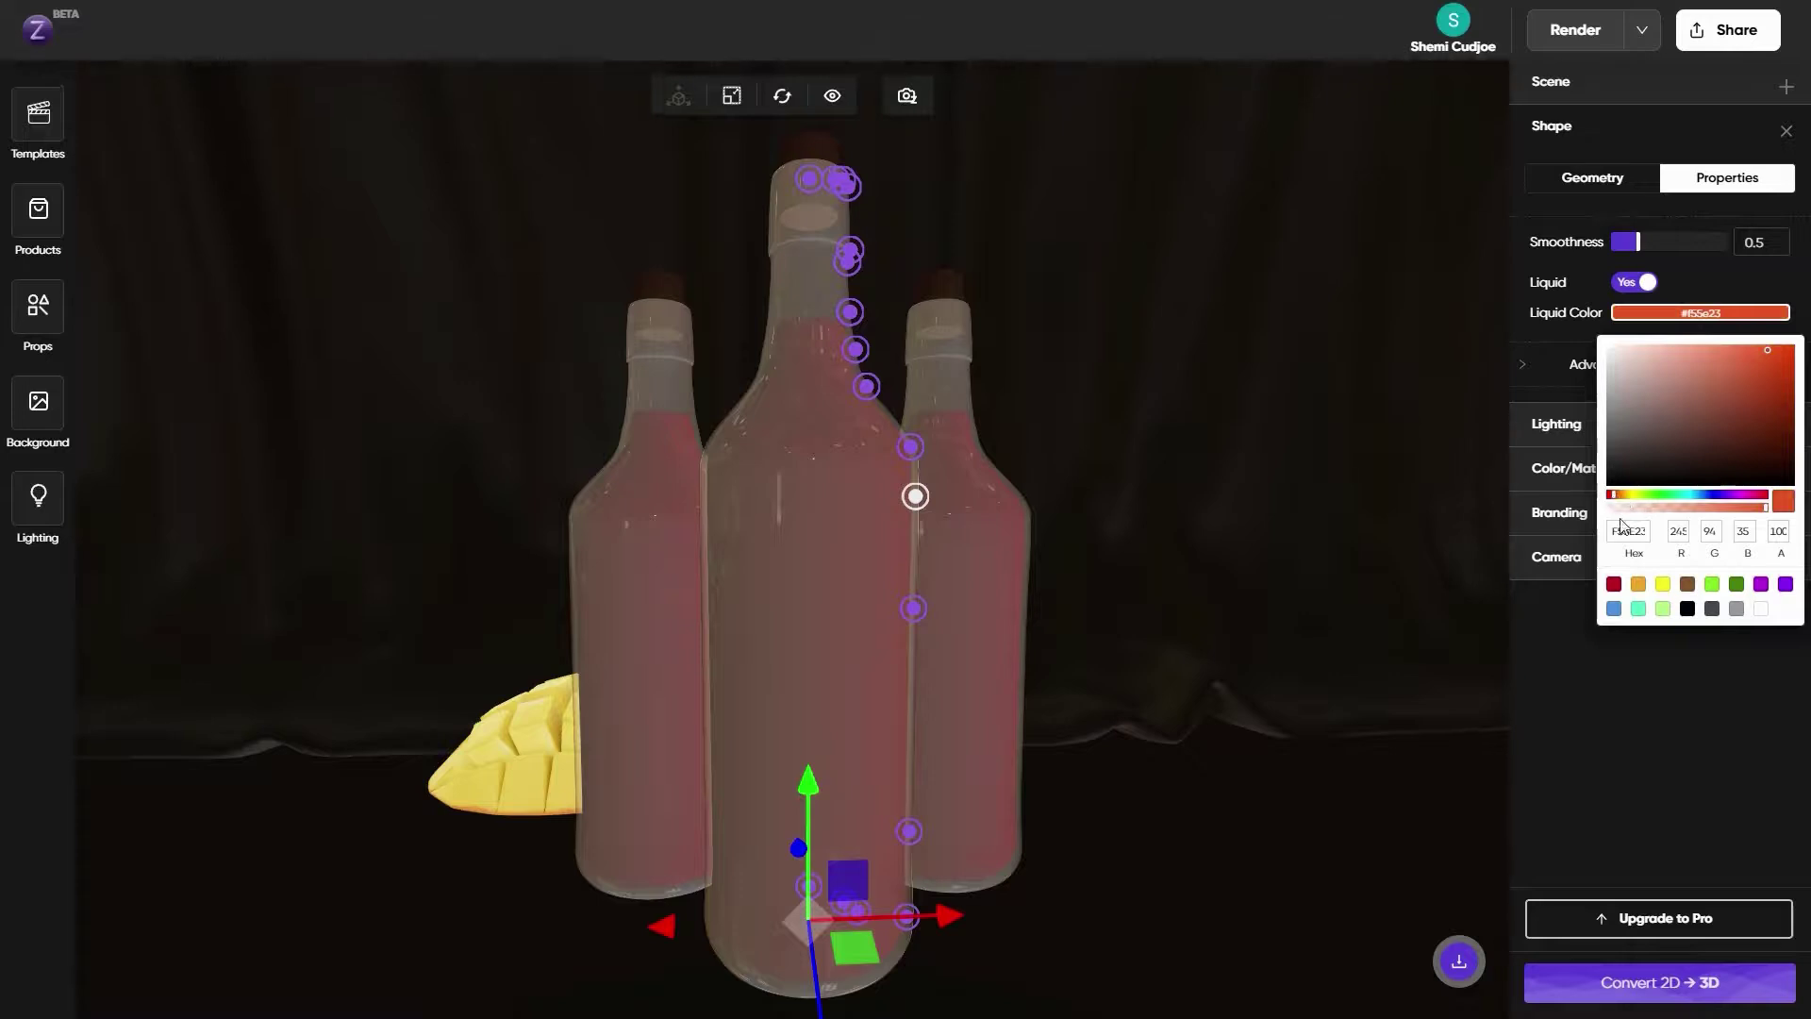
click(1615, 530)
Apply the liquid colour #F55E23 to the right and left whiskey bottles
click(998, 552)
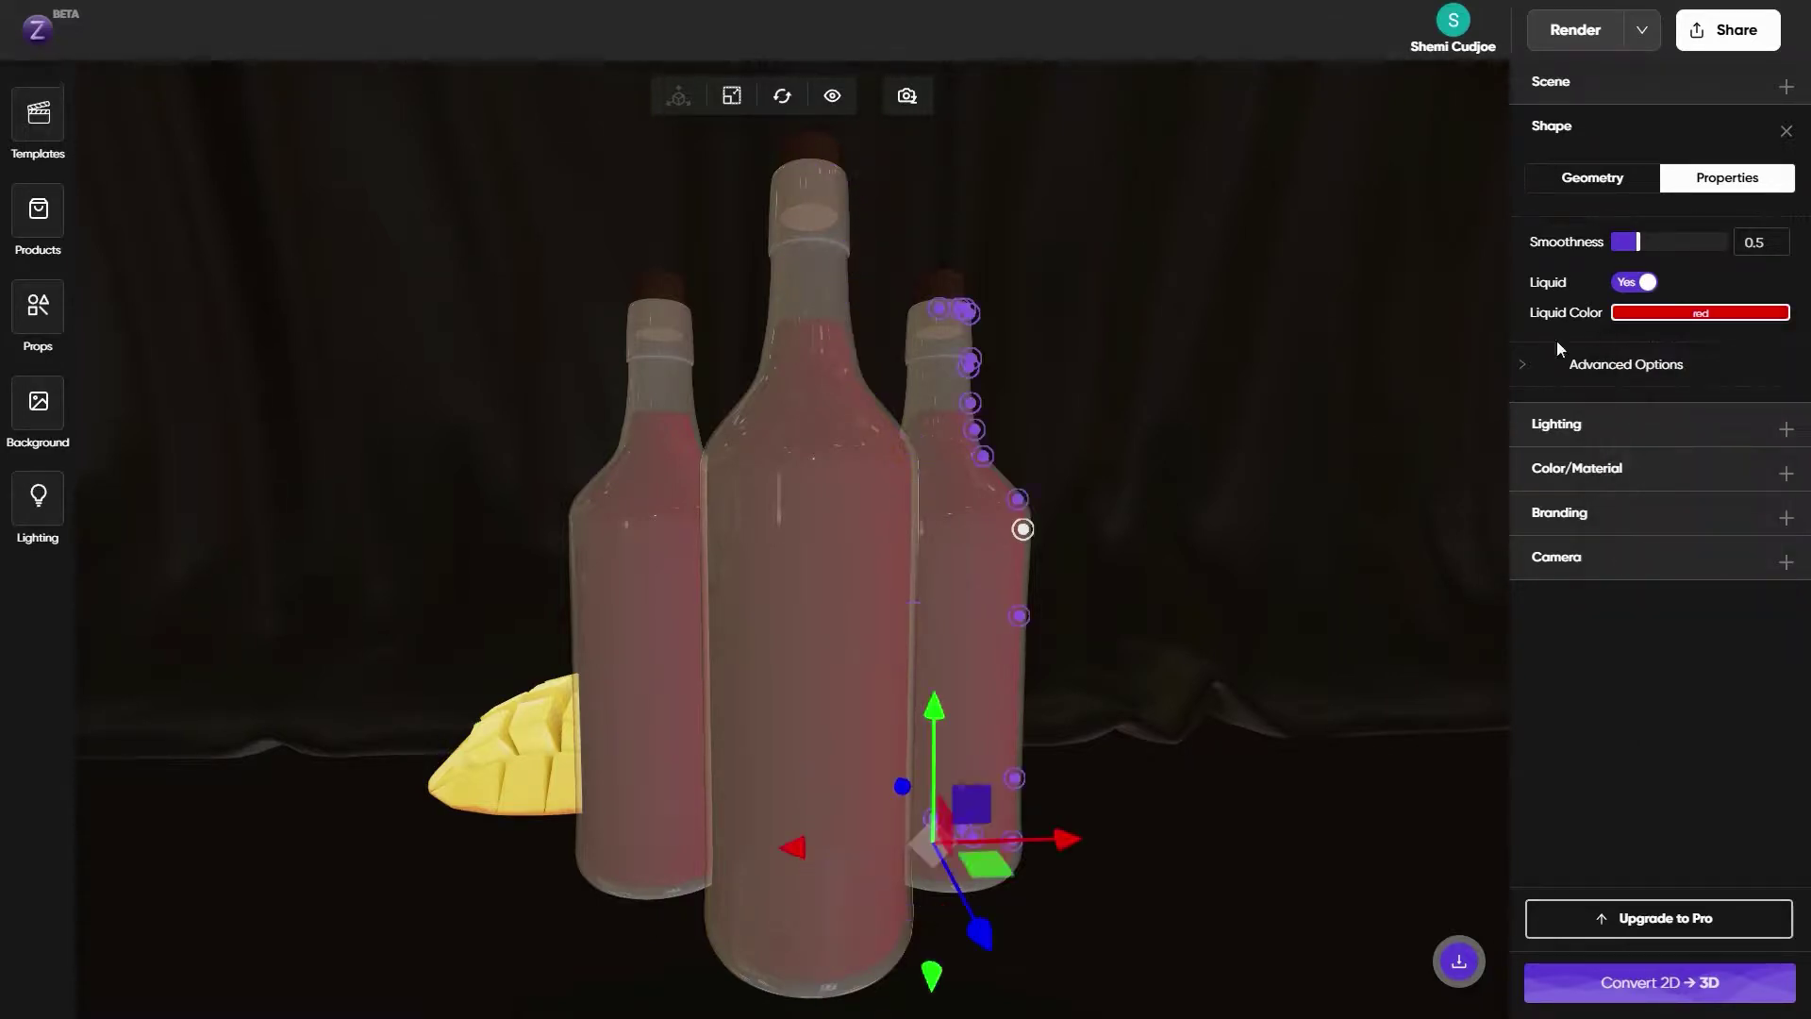
click(1641, 314)
click(1628, 531)
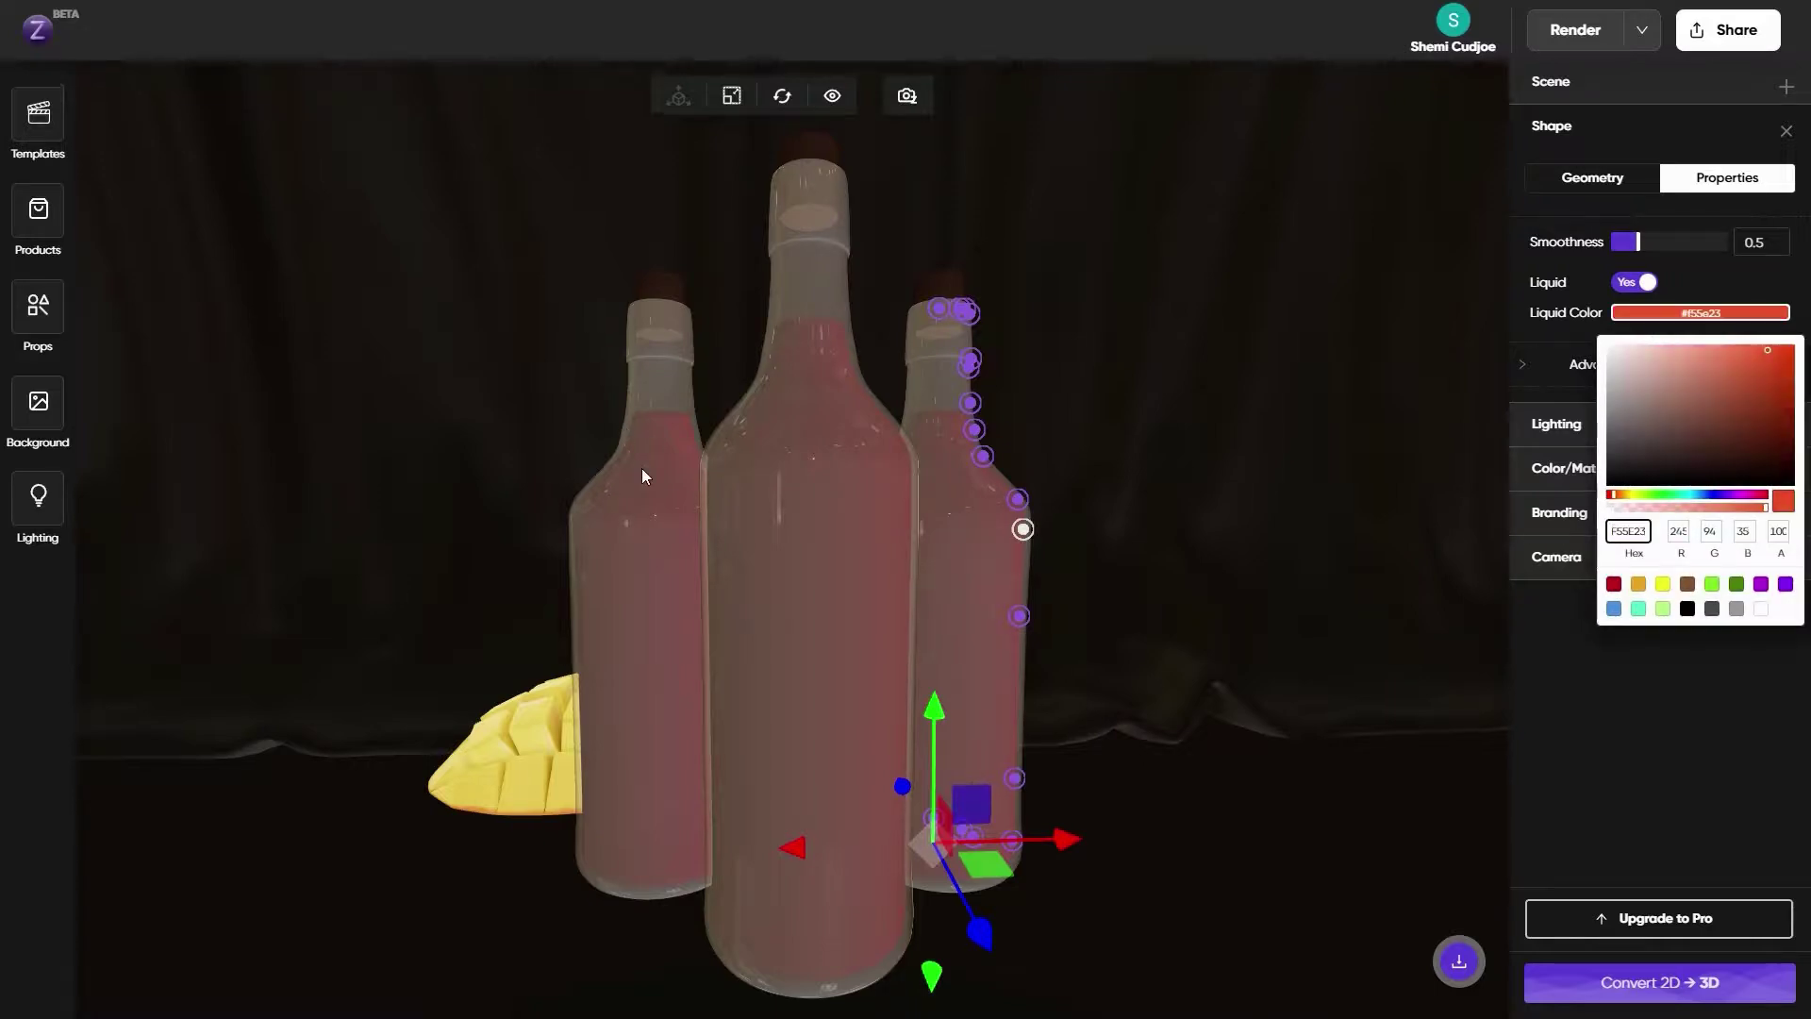
click(667, 465)
click(1646, 314)
click(1626, 531)
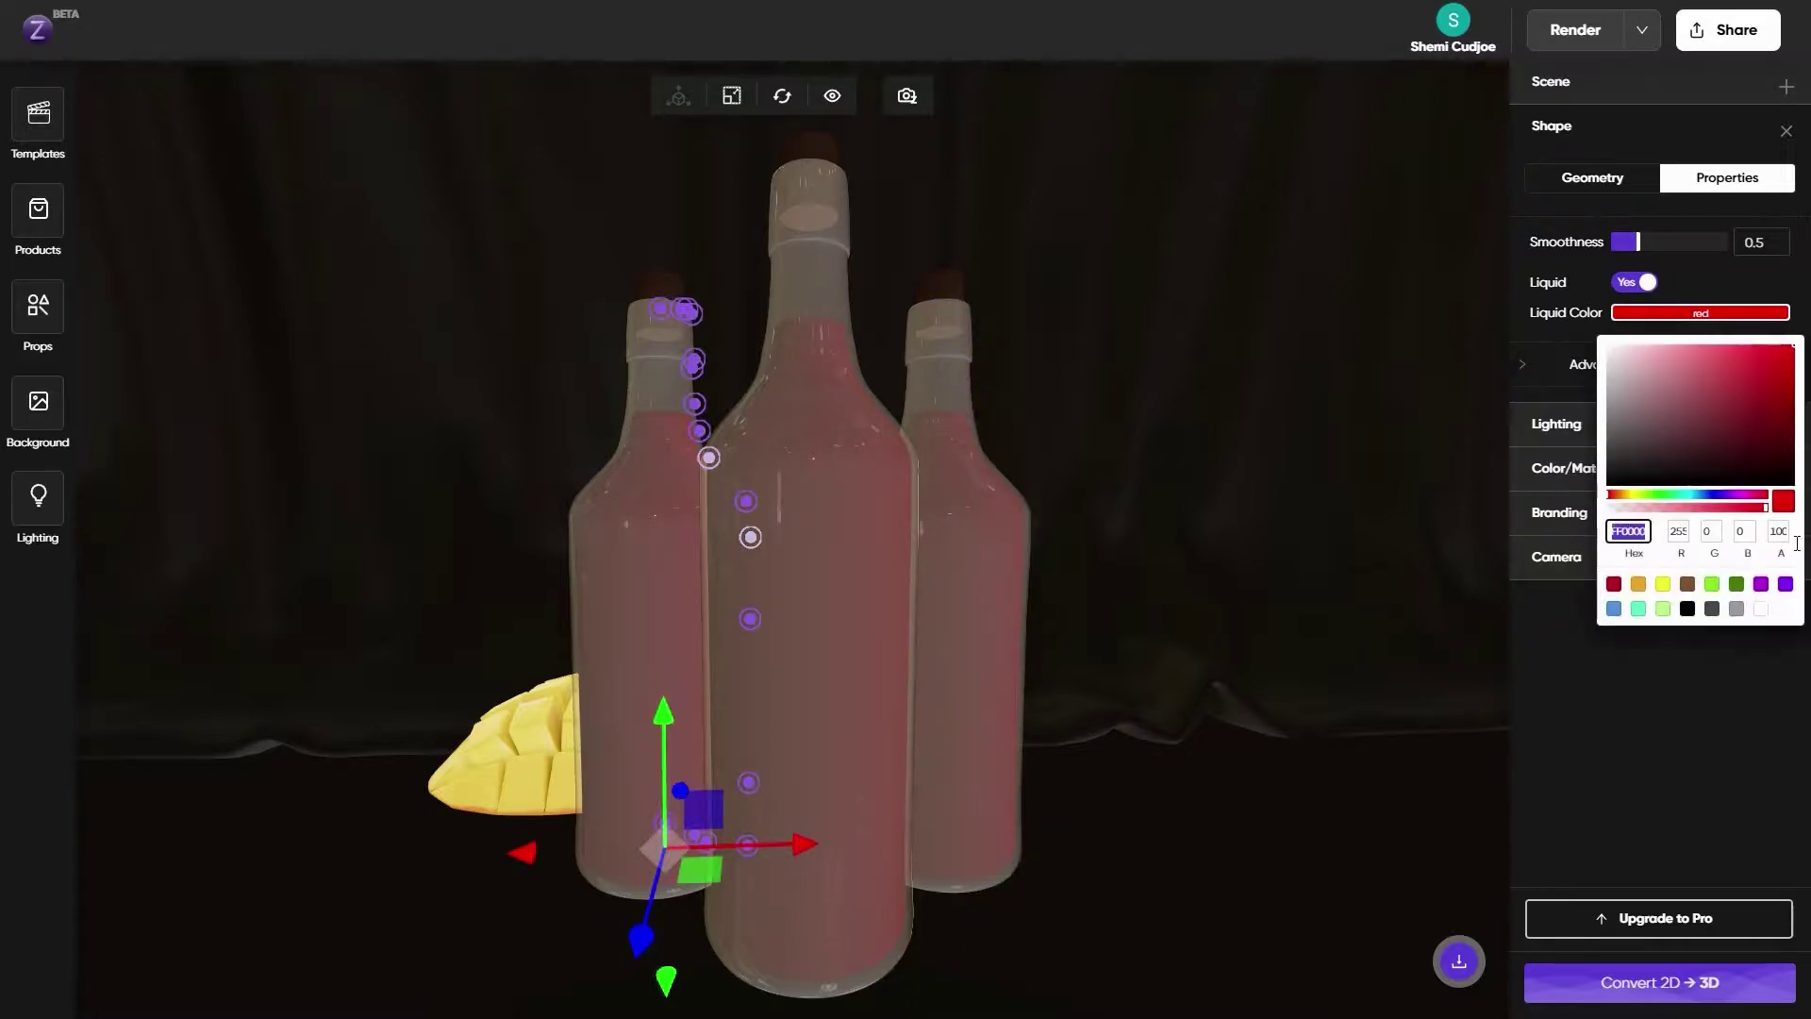
text(#F55E23)
click(1661, 679)
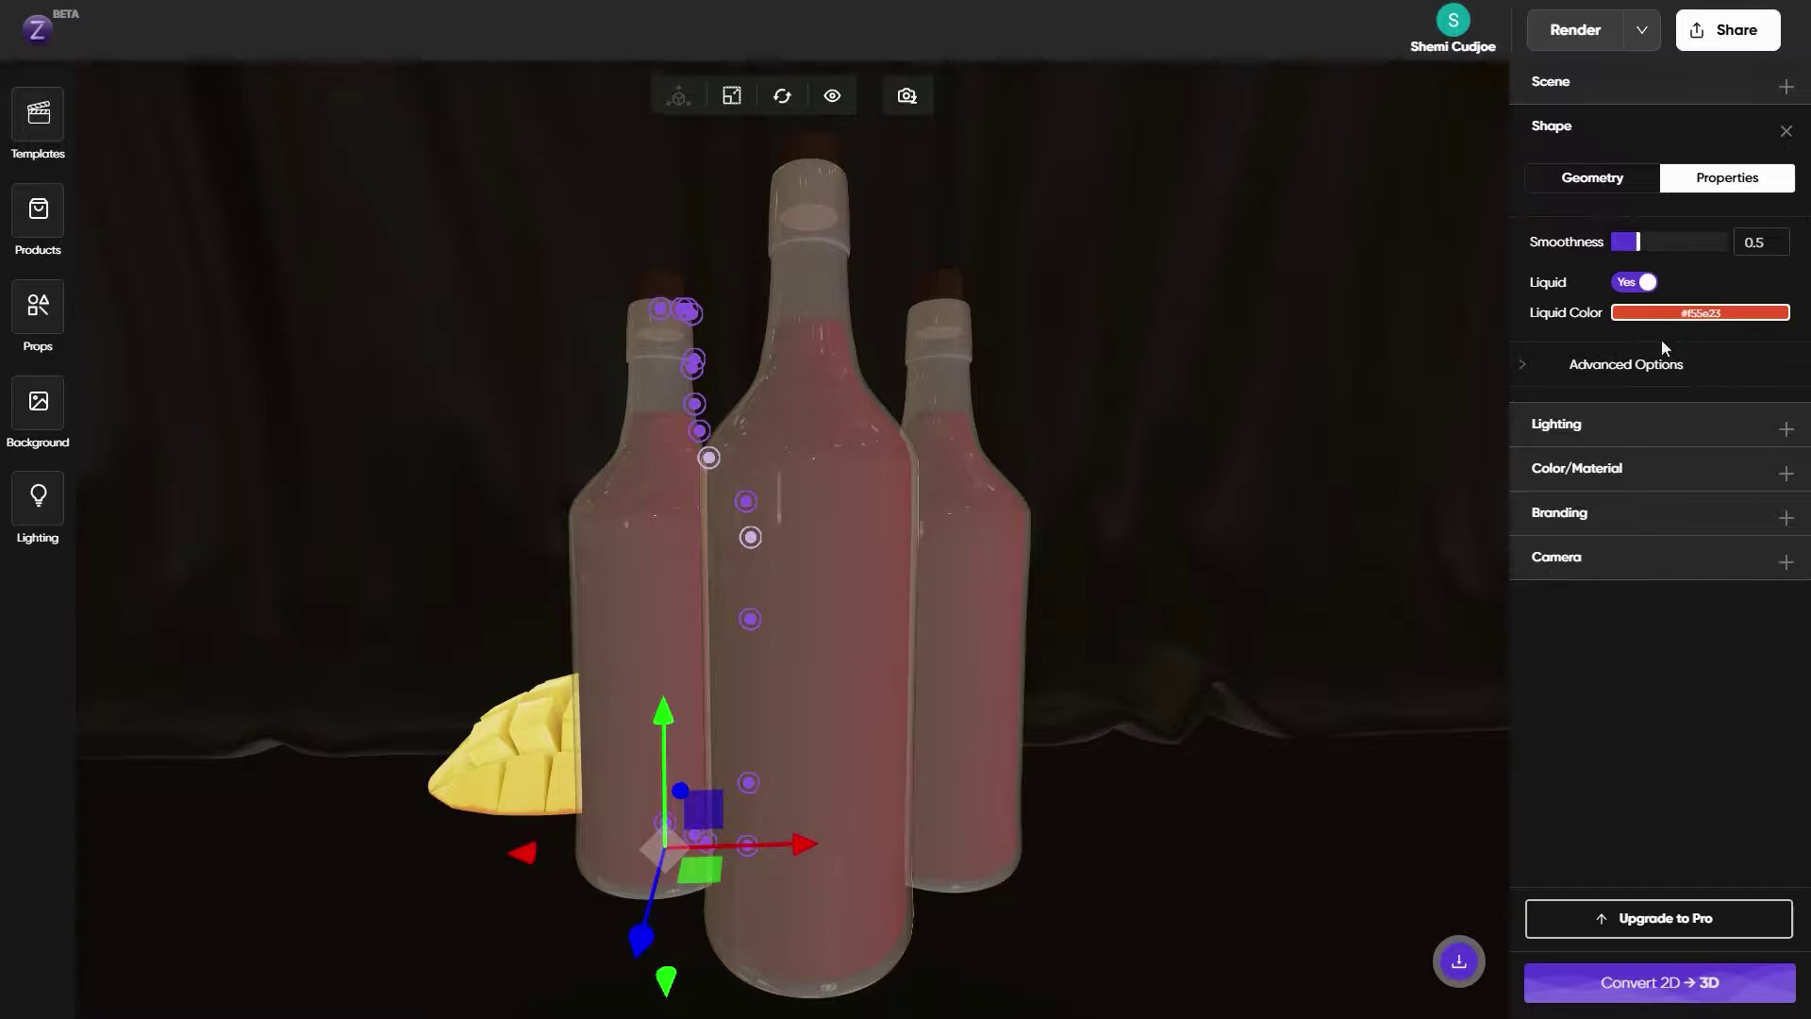
Set the left whiskey bottle's IOR to 1.30 and its roughness, metalness and opacity to 0.05 each
click(1594, 468)
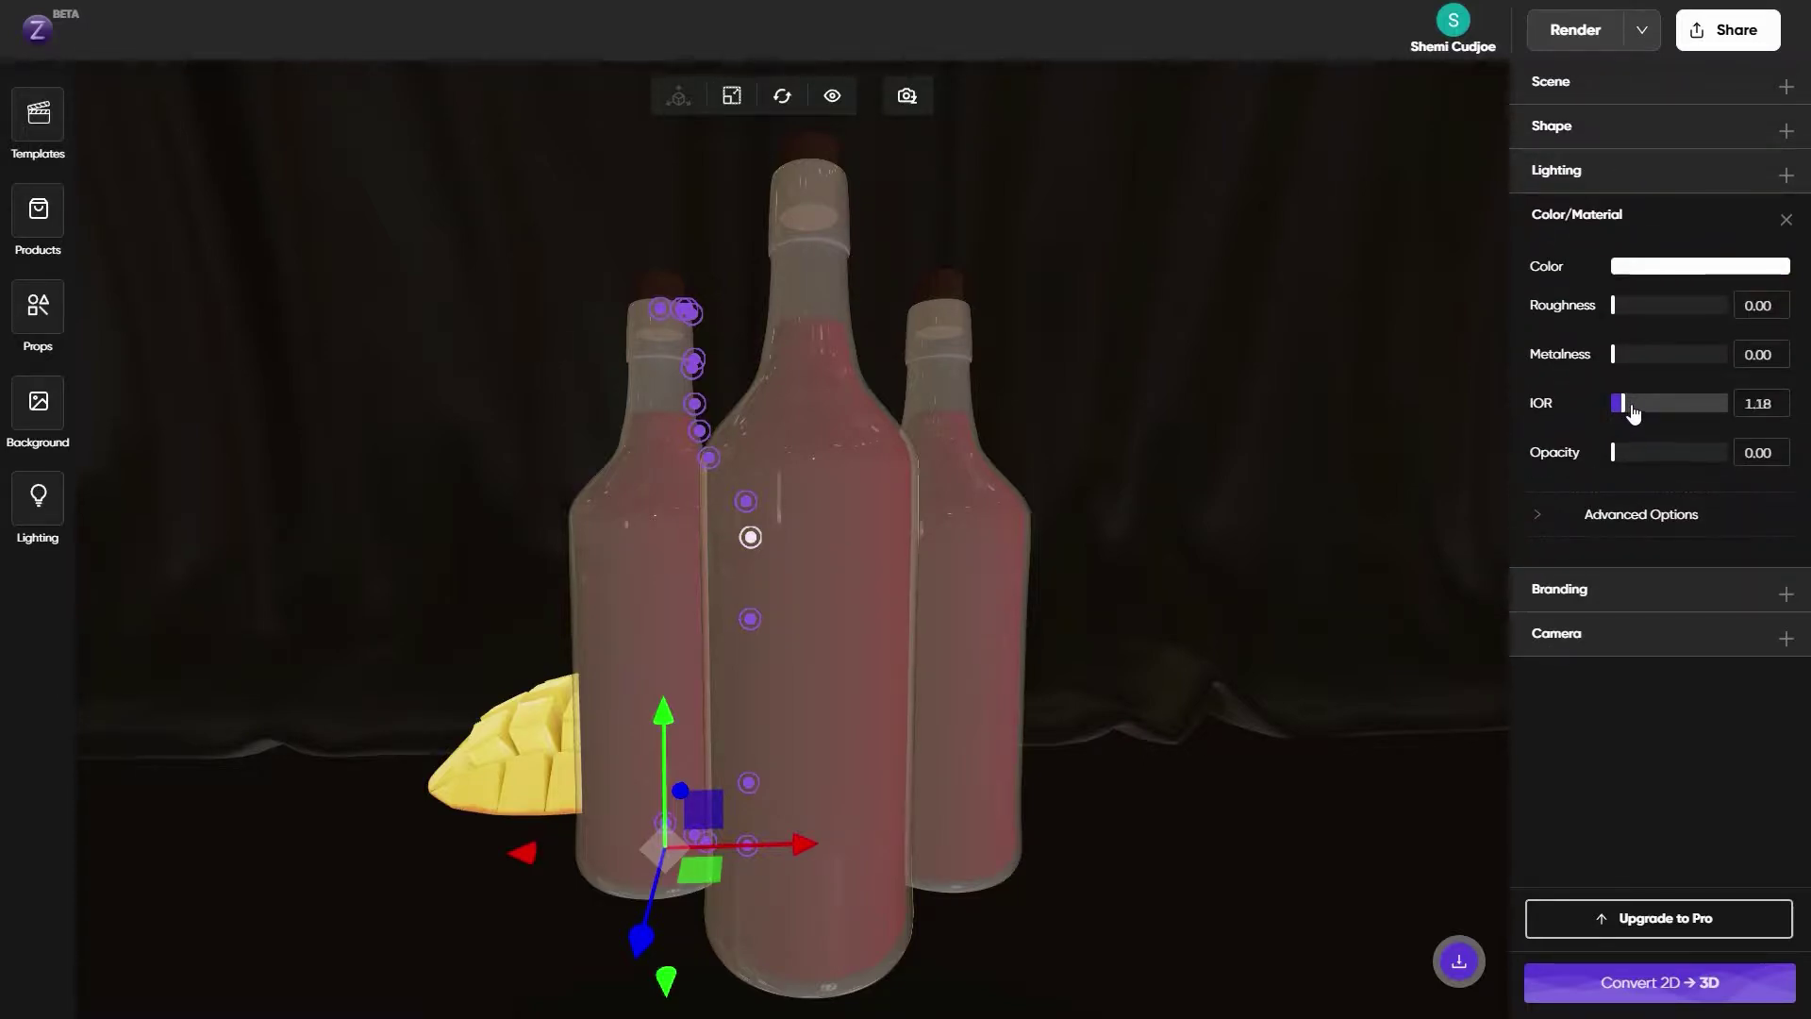
click(1634, 407)
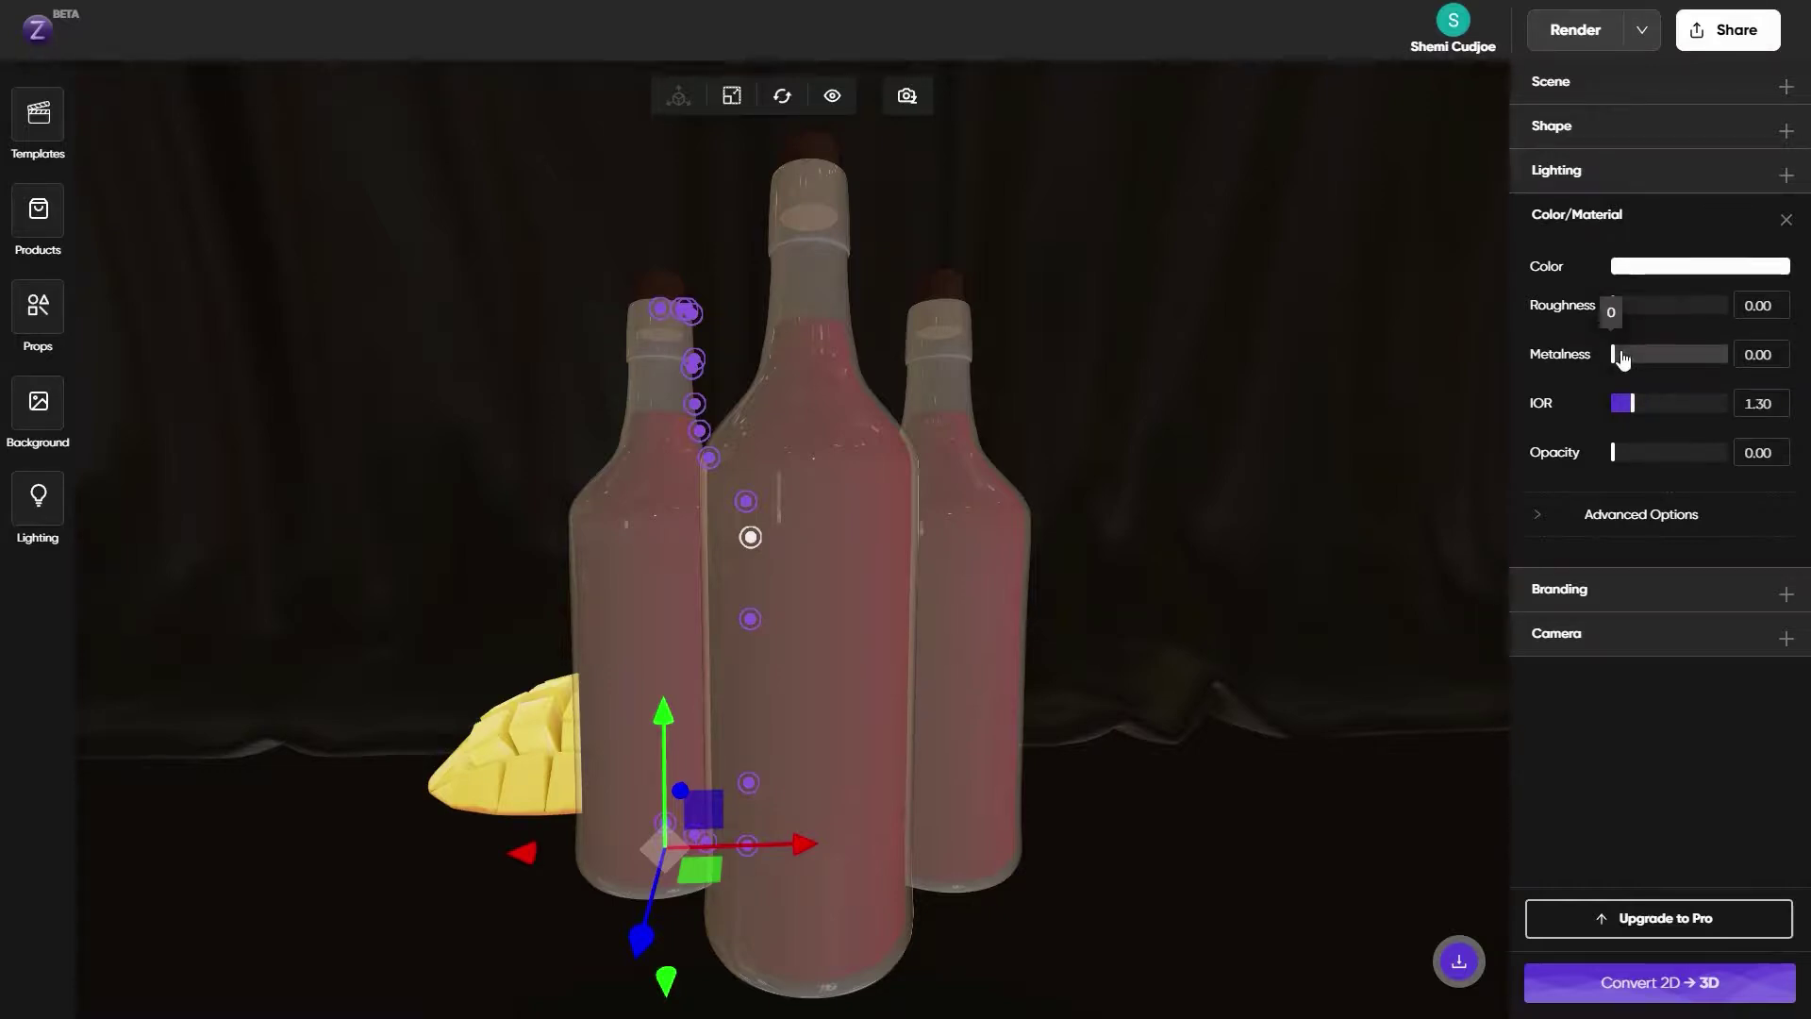
click(1620, 310)
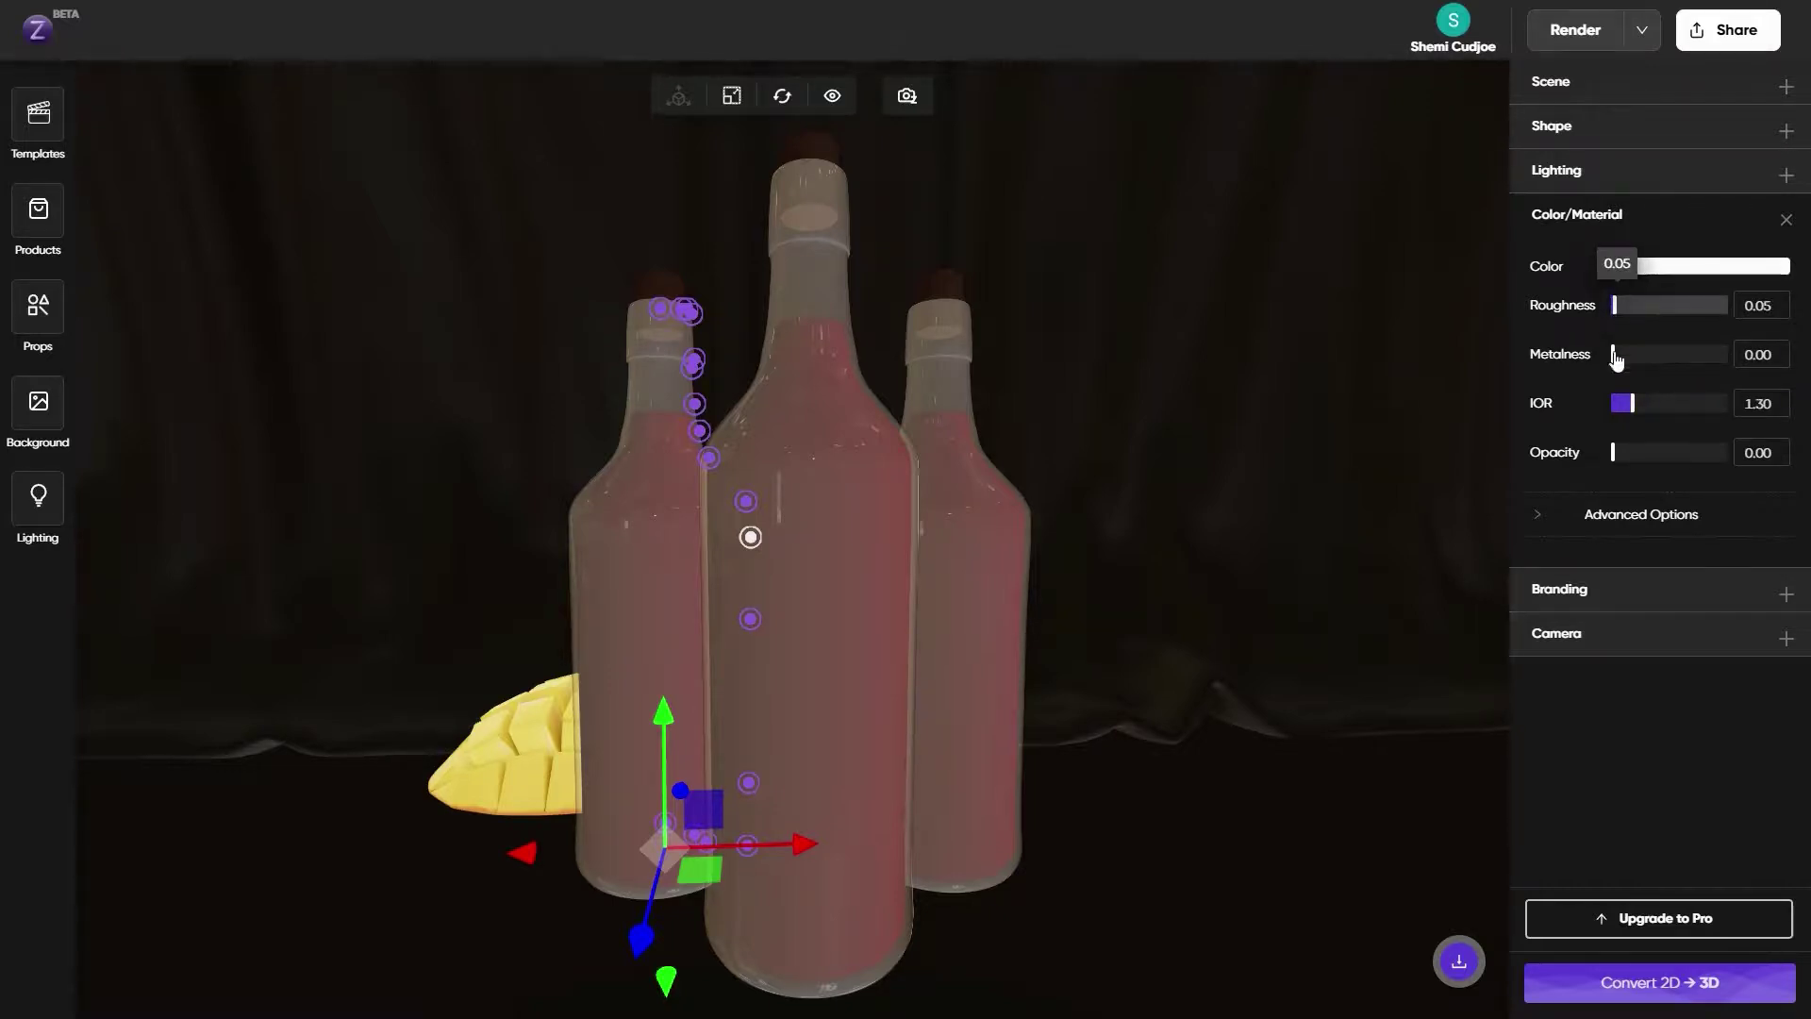
click(1619, 361)
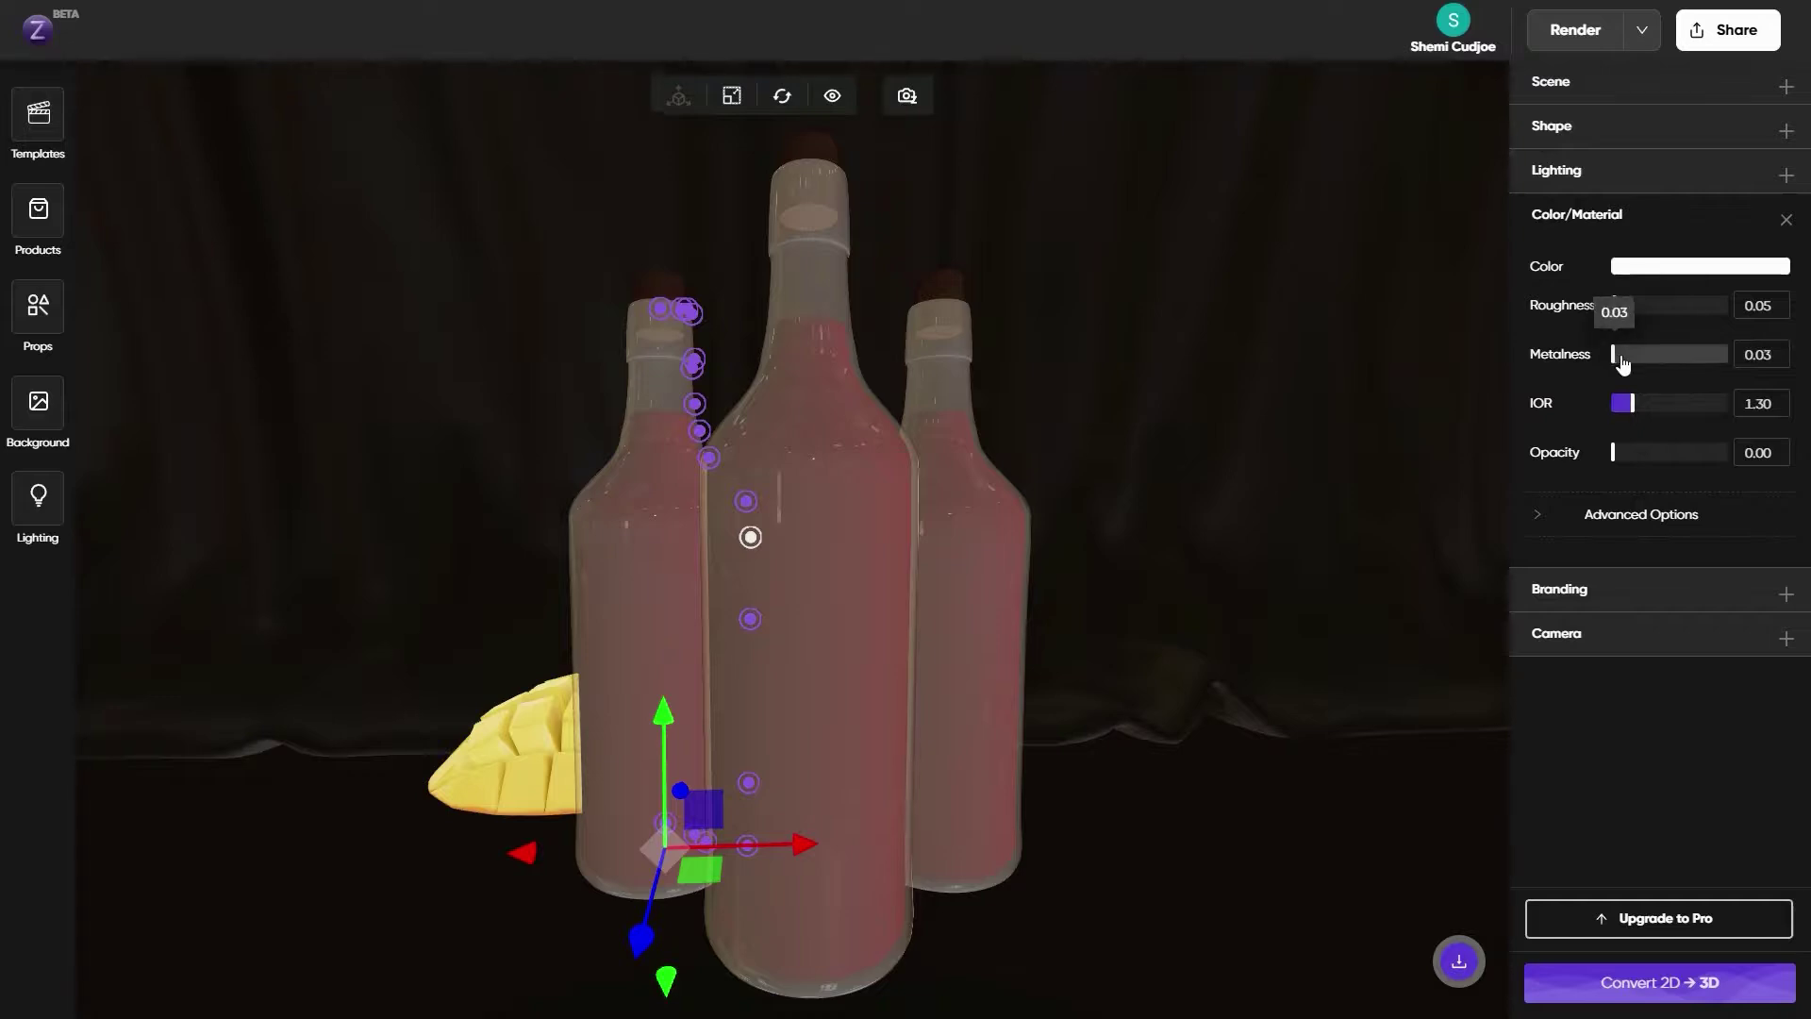
click(1621, 456)
click(1623, 456)
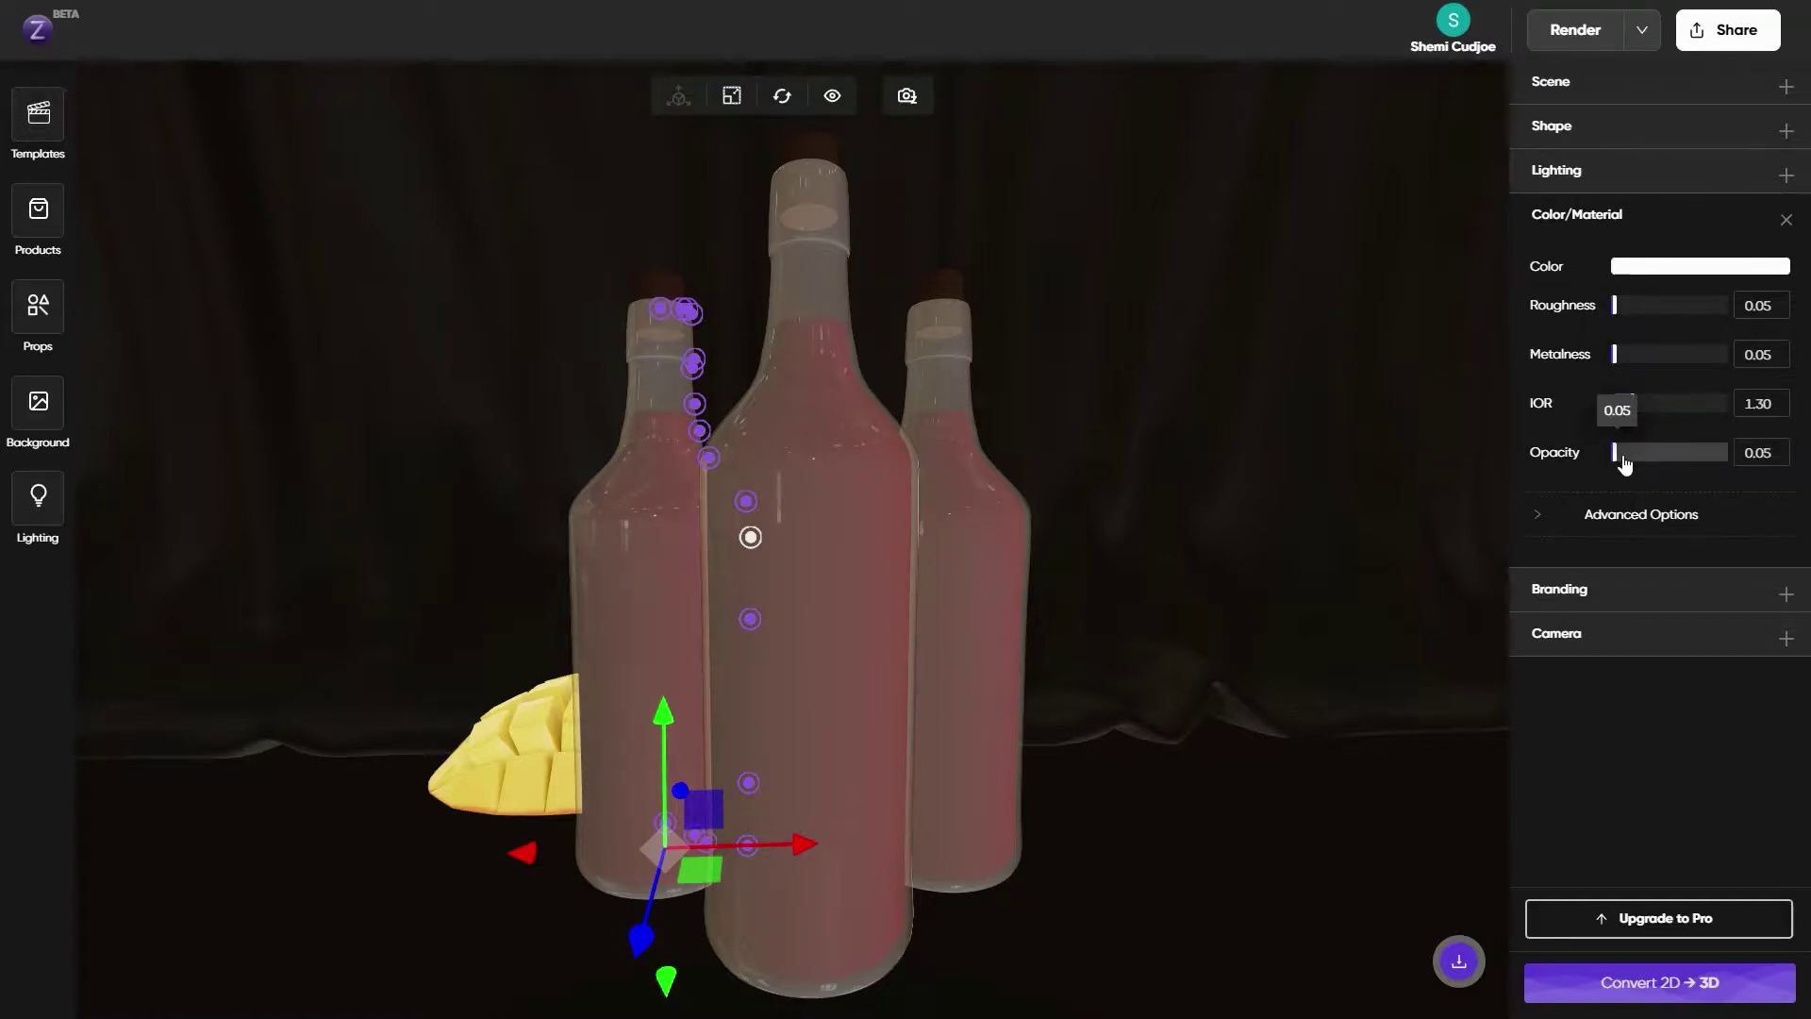
Render the scene and reduce the left whiskey bottle's roughness to the minimum
click(1574, 38)
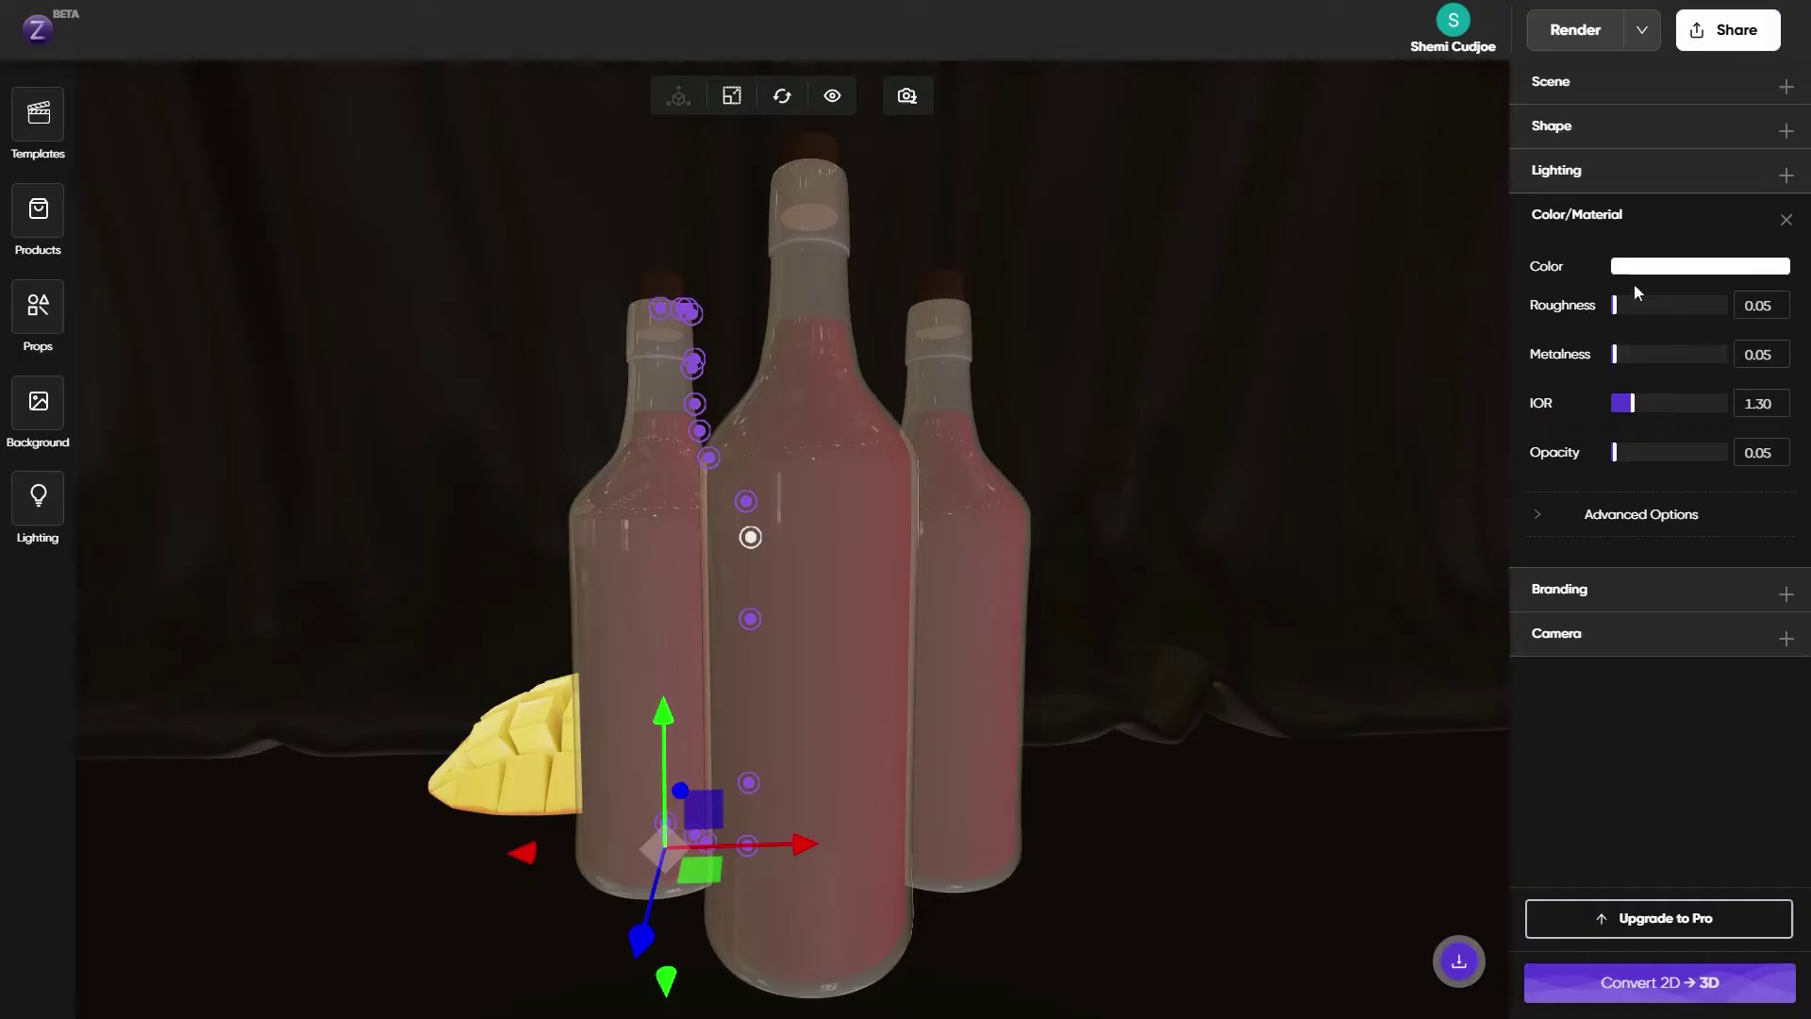
drag(1616, 304, 1570, 343)
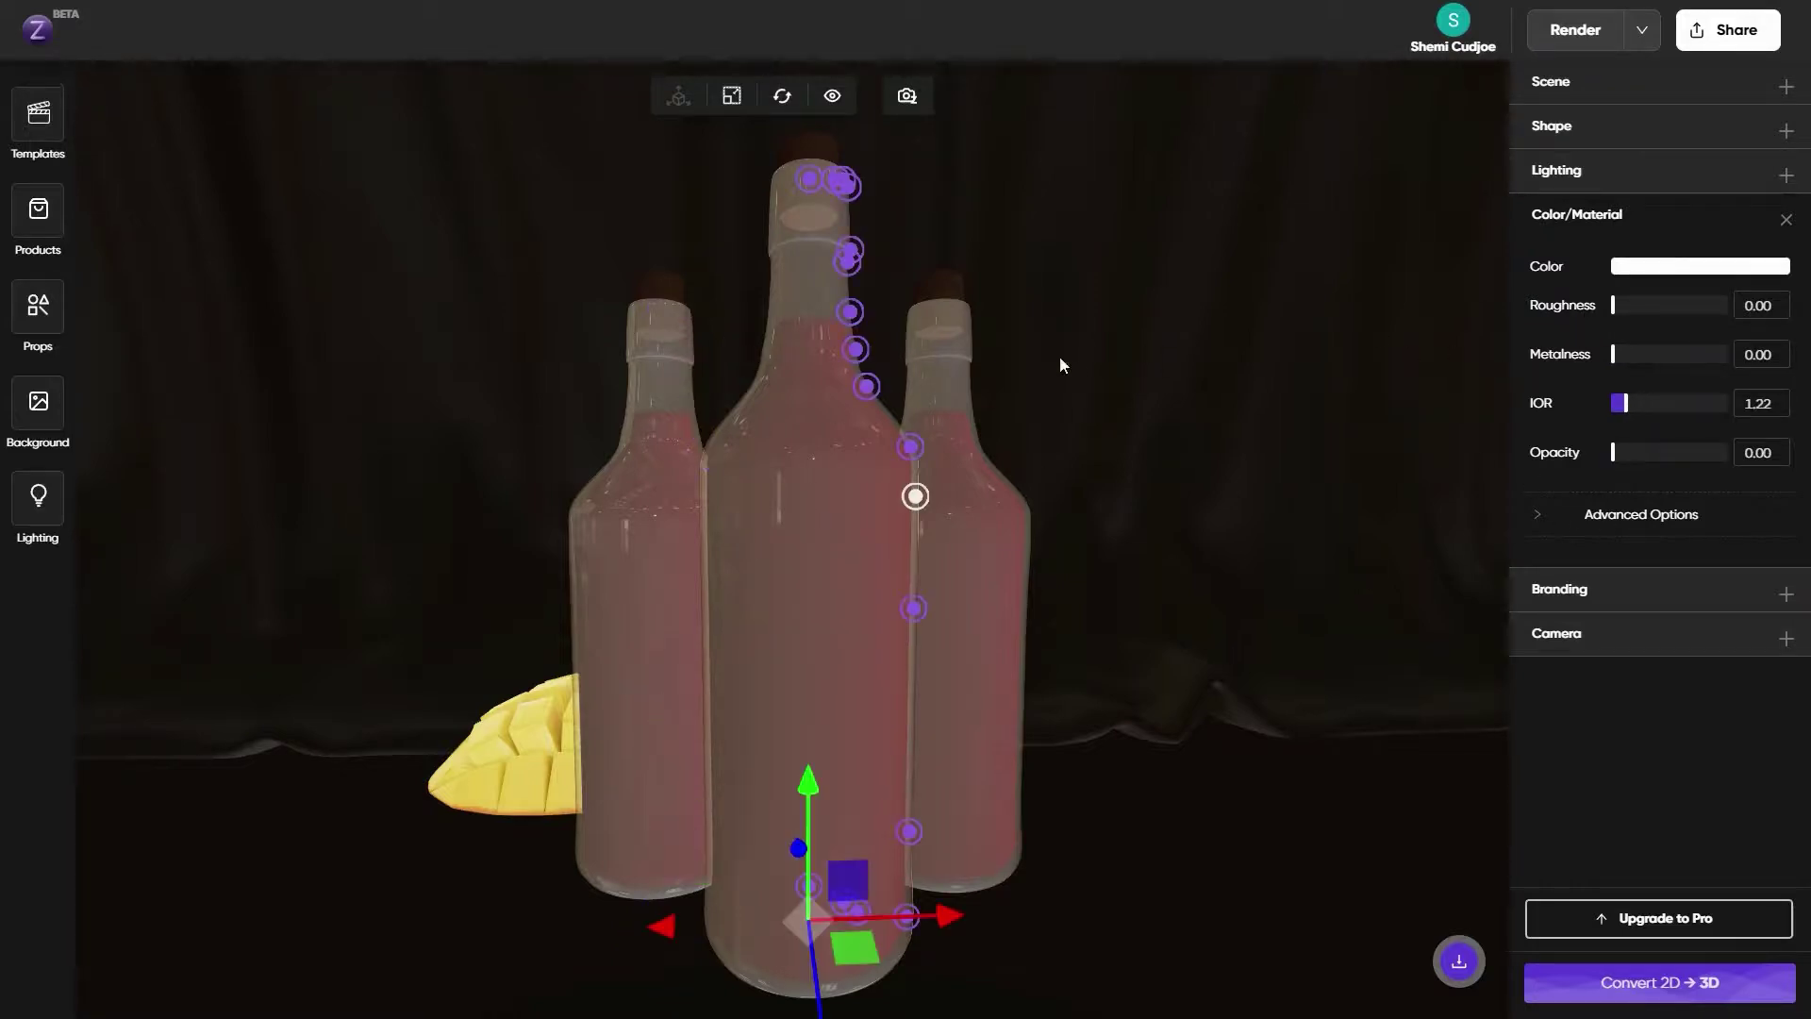
click(952, 377)
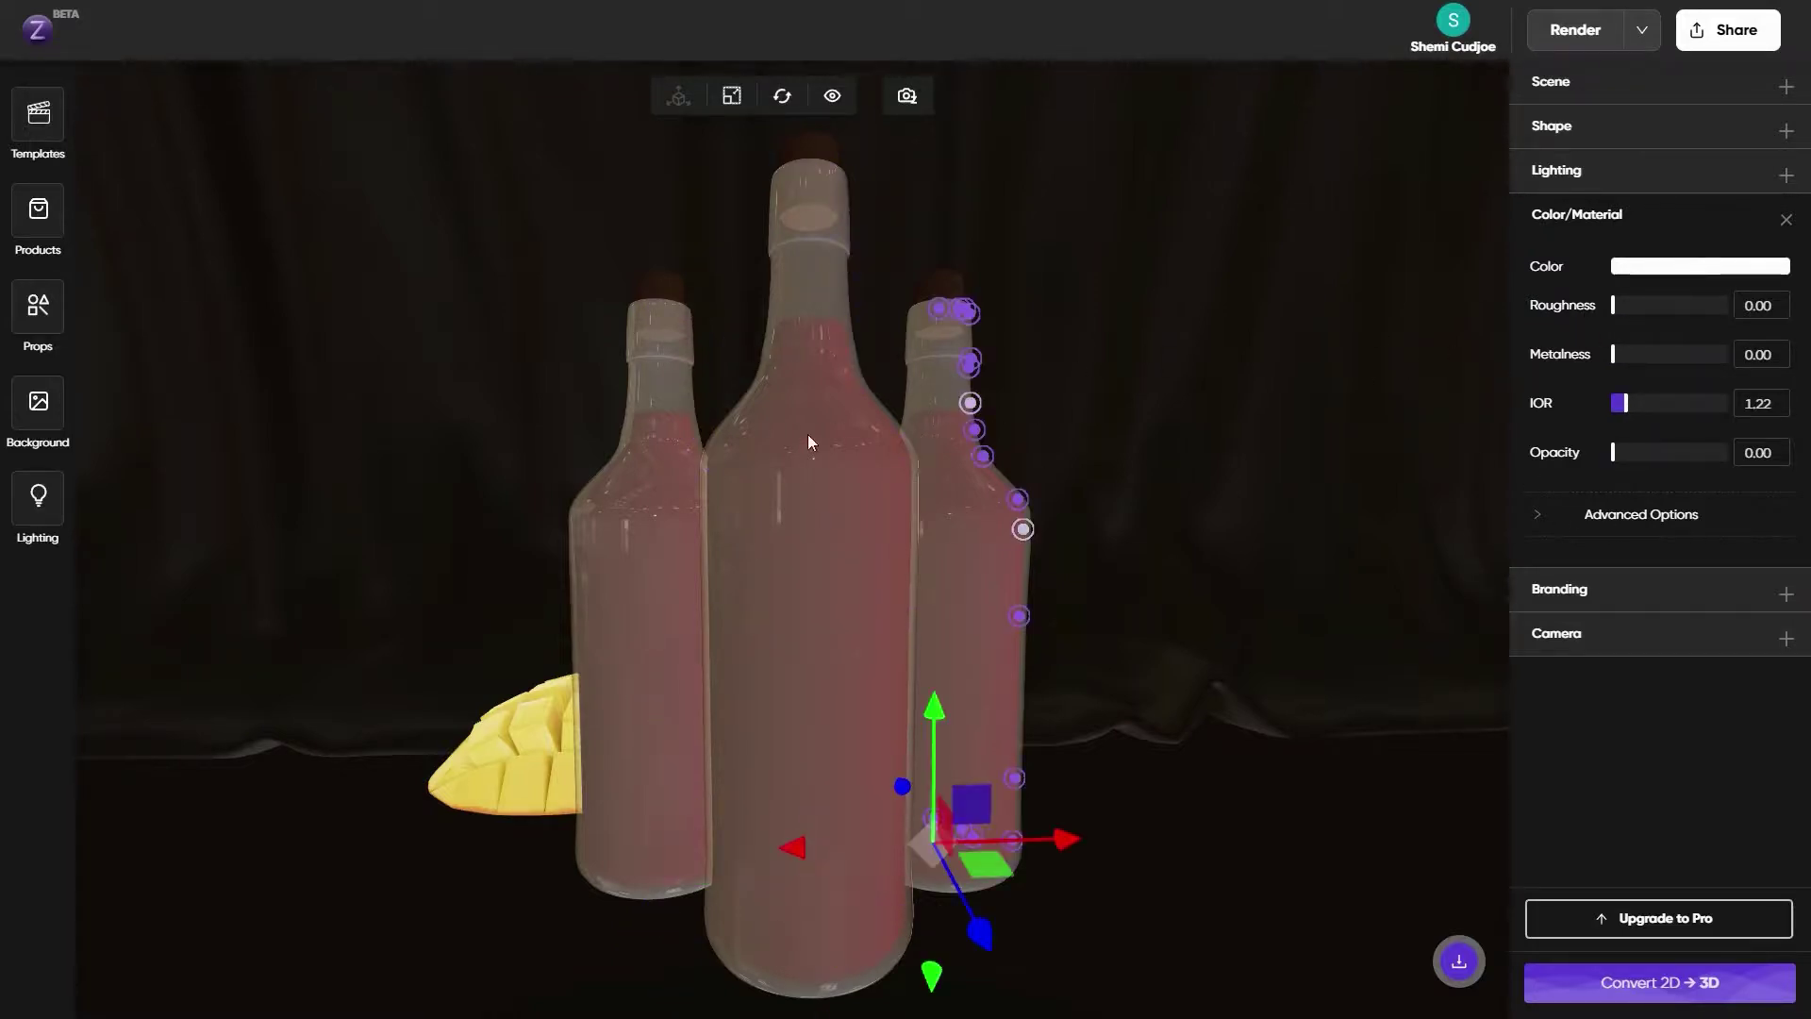
Tint the centre whiskey bottle's material a pale cream #FDEDDC and copy the hex code
click(824, 457)
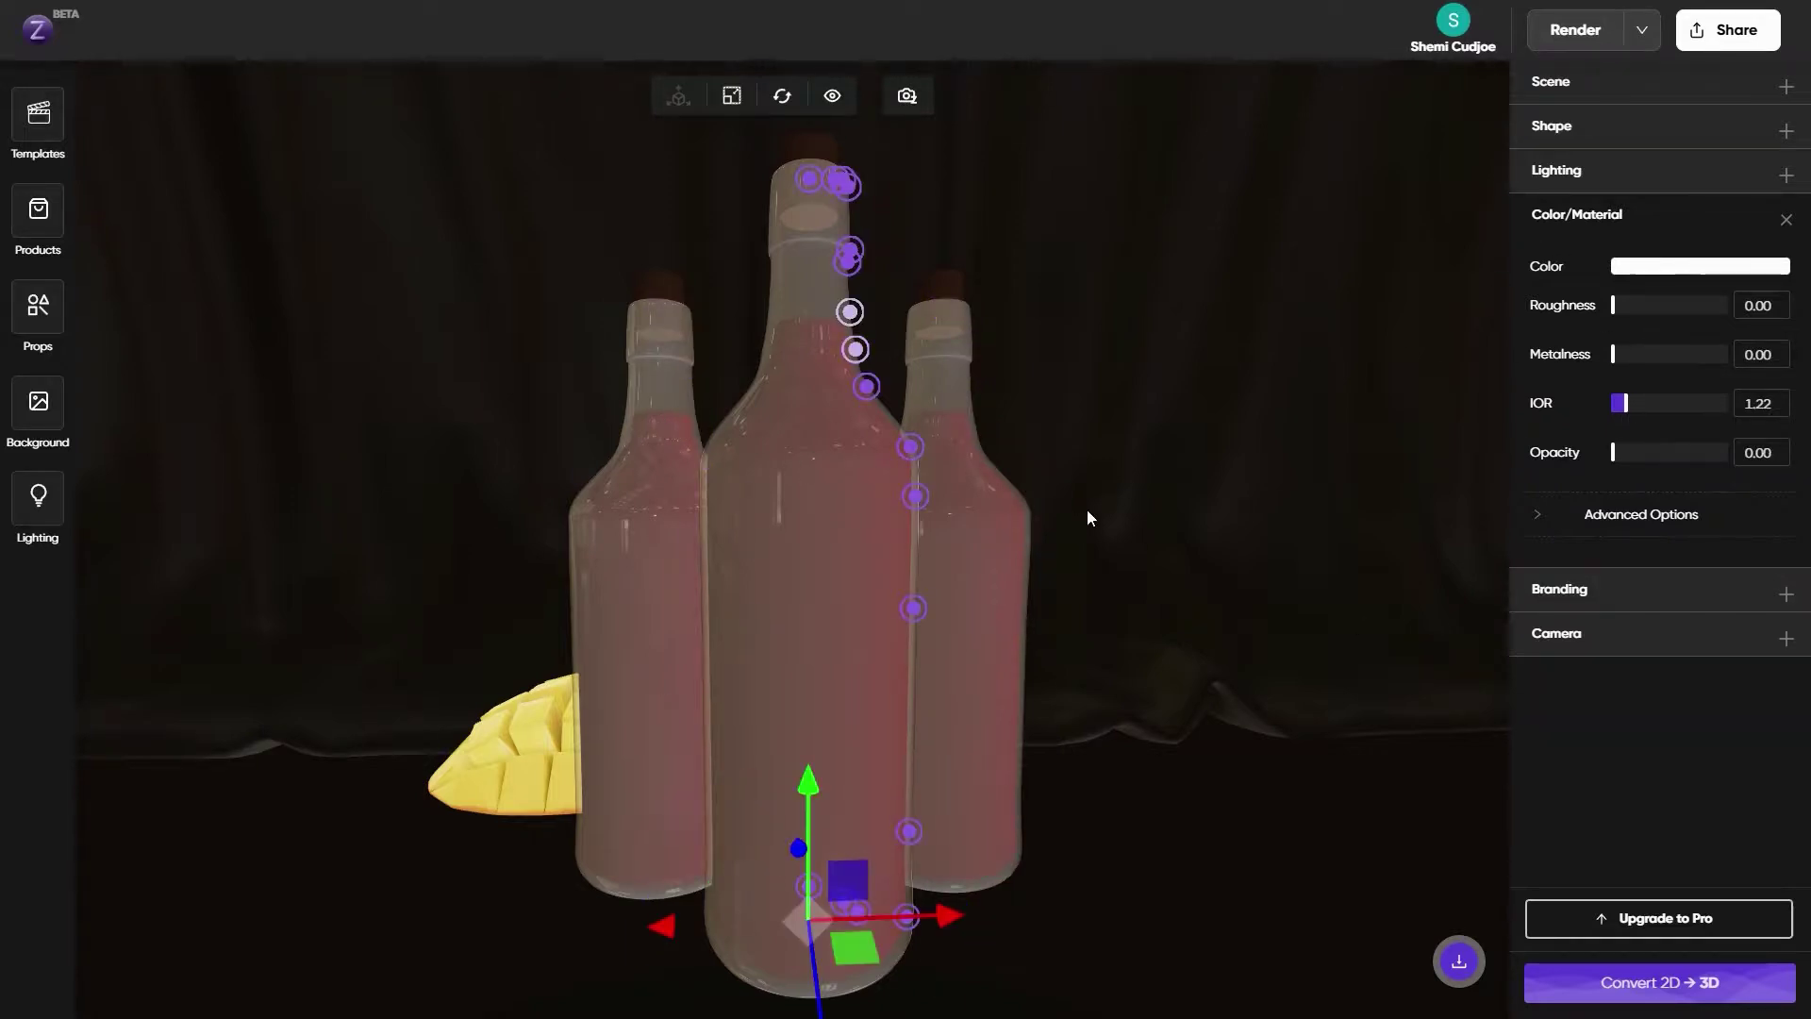
click(1648, 266)
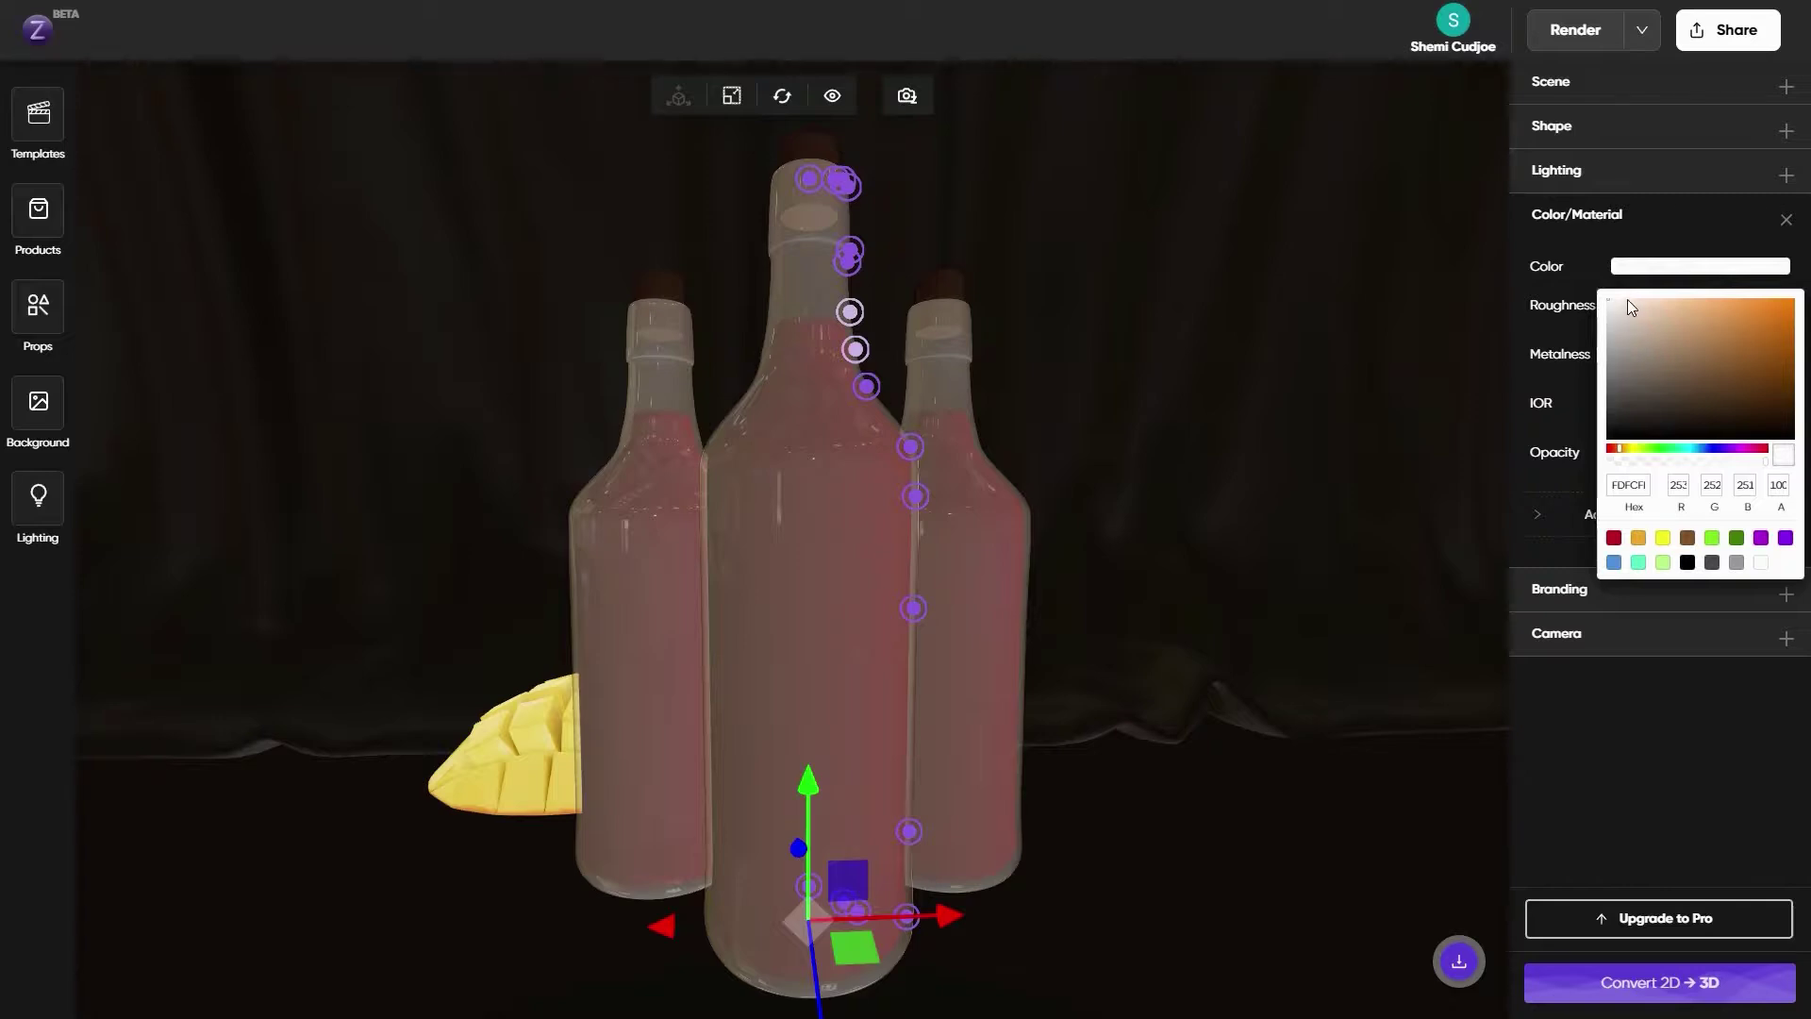
click(1632, 300)
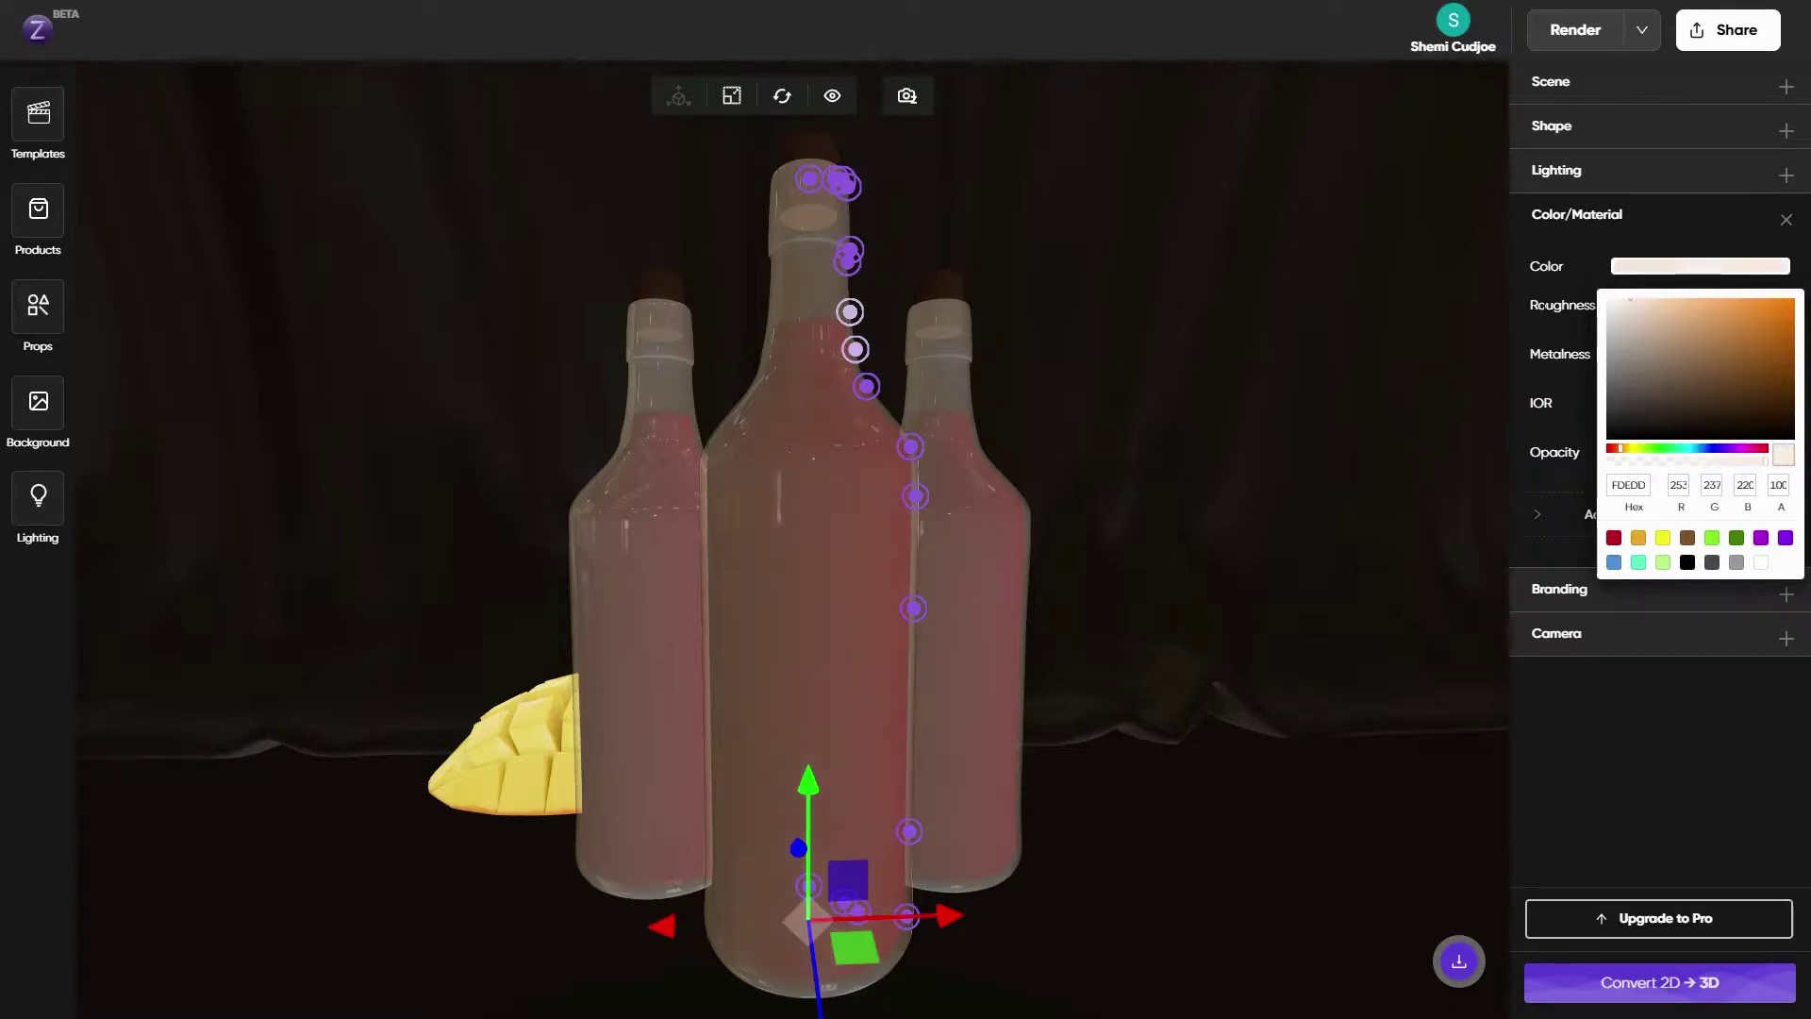
click(834, 428)
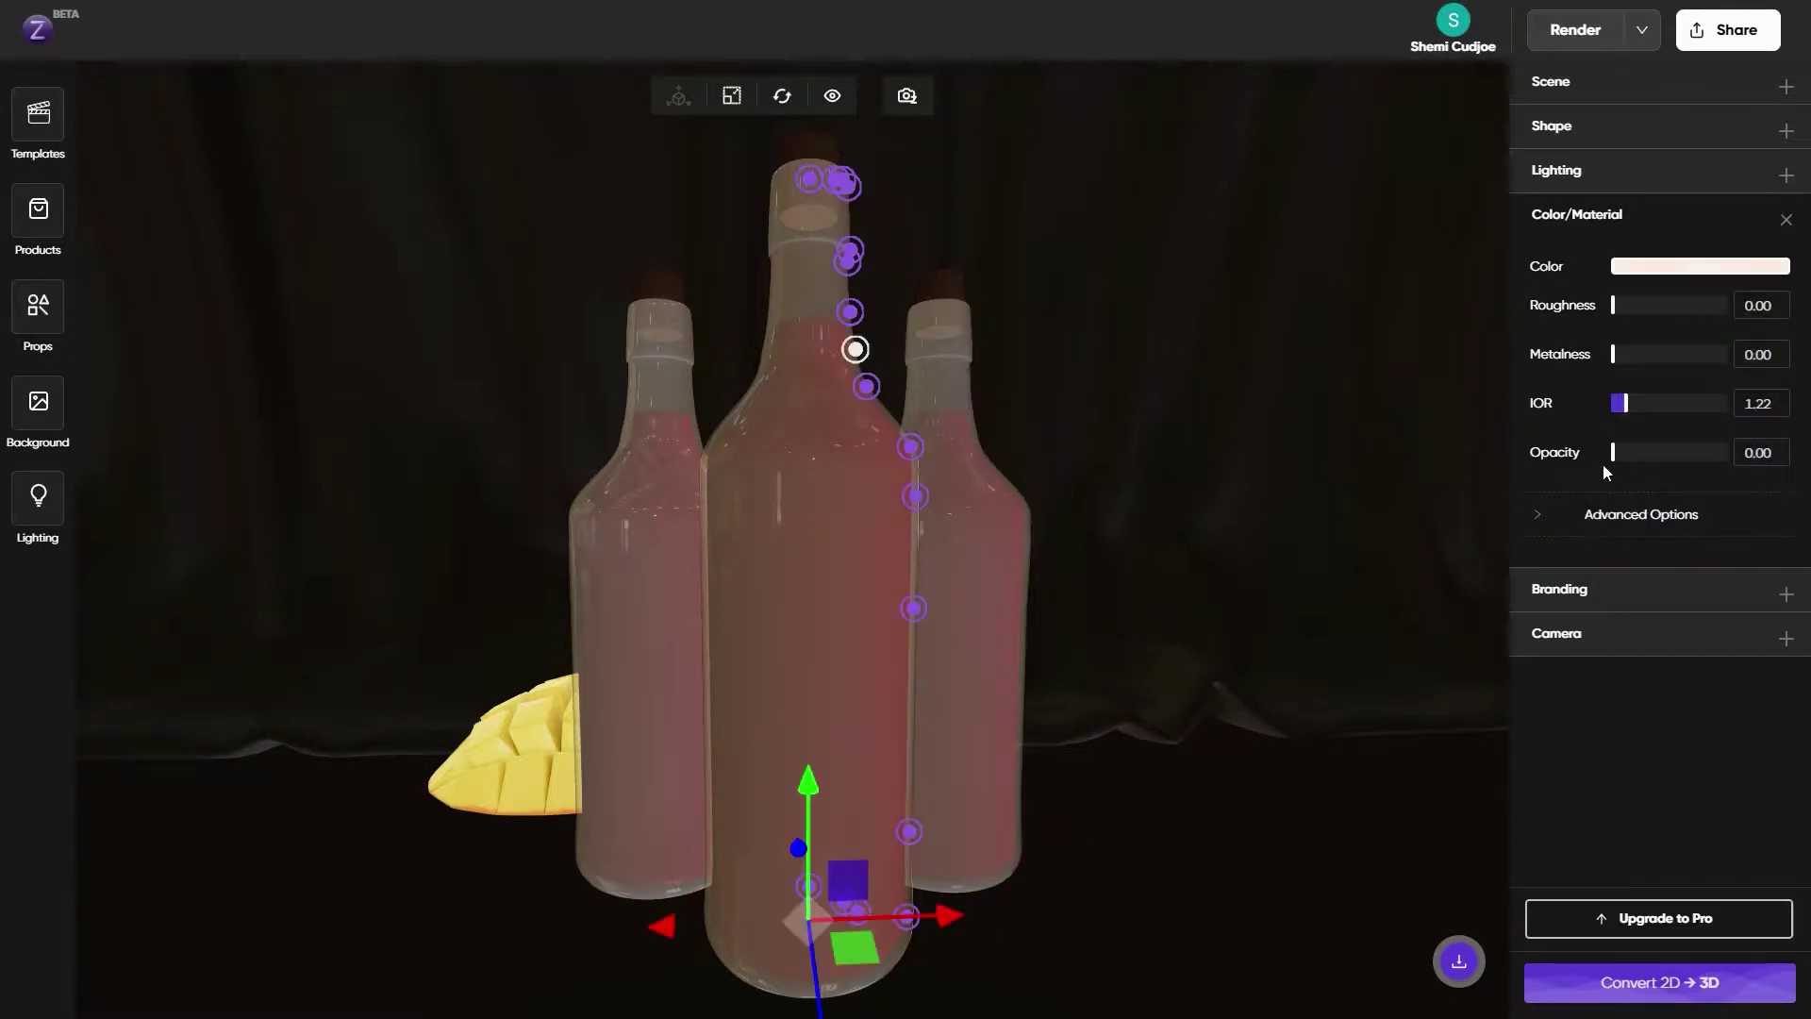
click(1635, 264)
drag(1609, 486, 1691, 491)
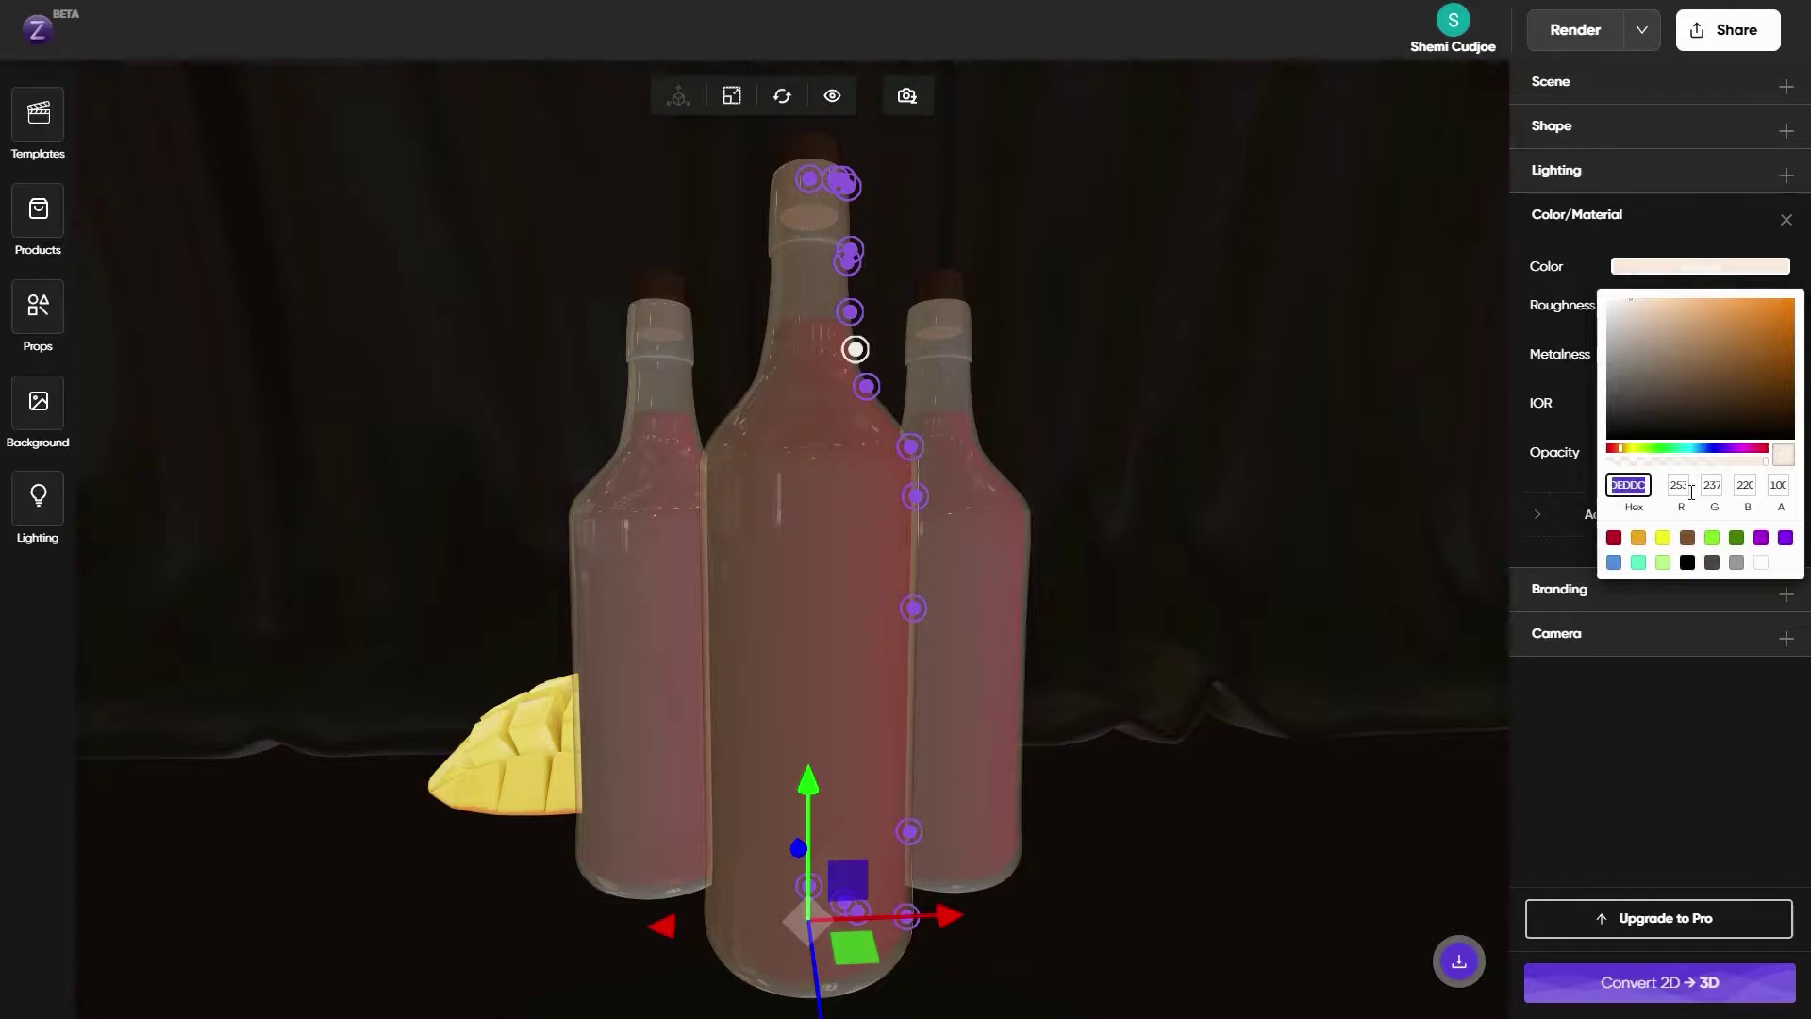
Apply the pale cream #FDEDDC material colour to the right and left whiskey bottles
click(1532, 440)
click(1650, 267)
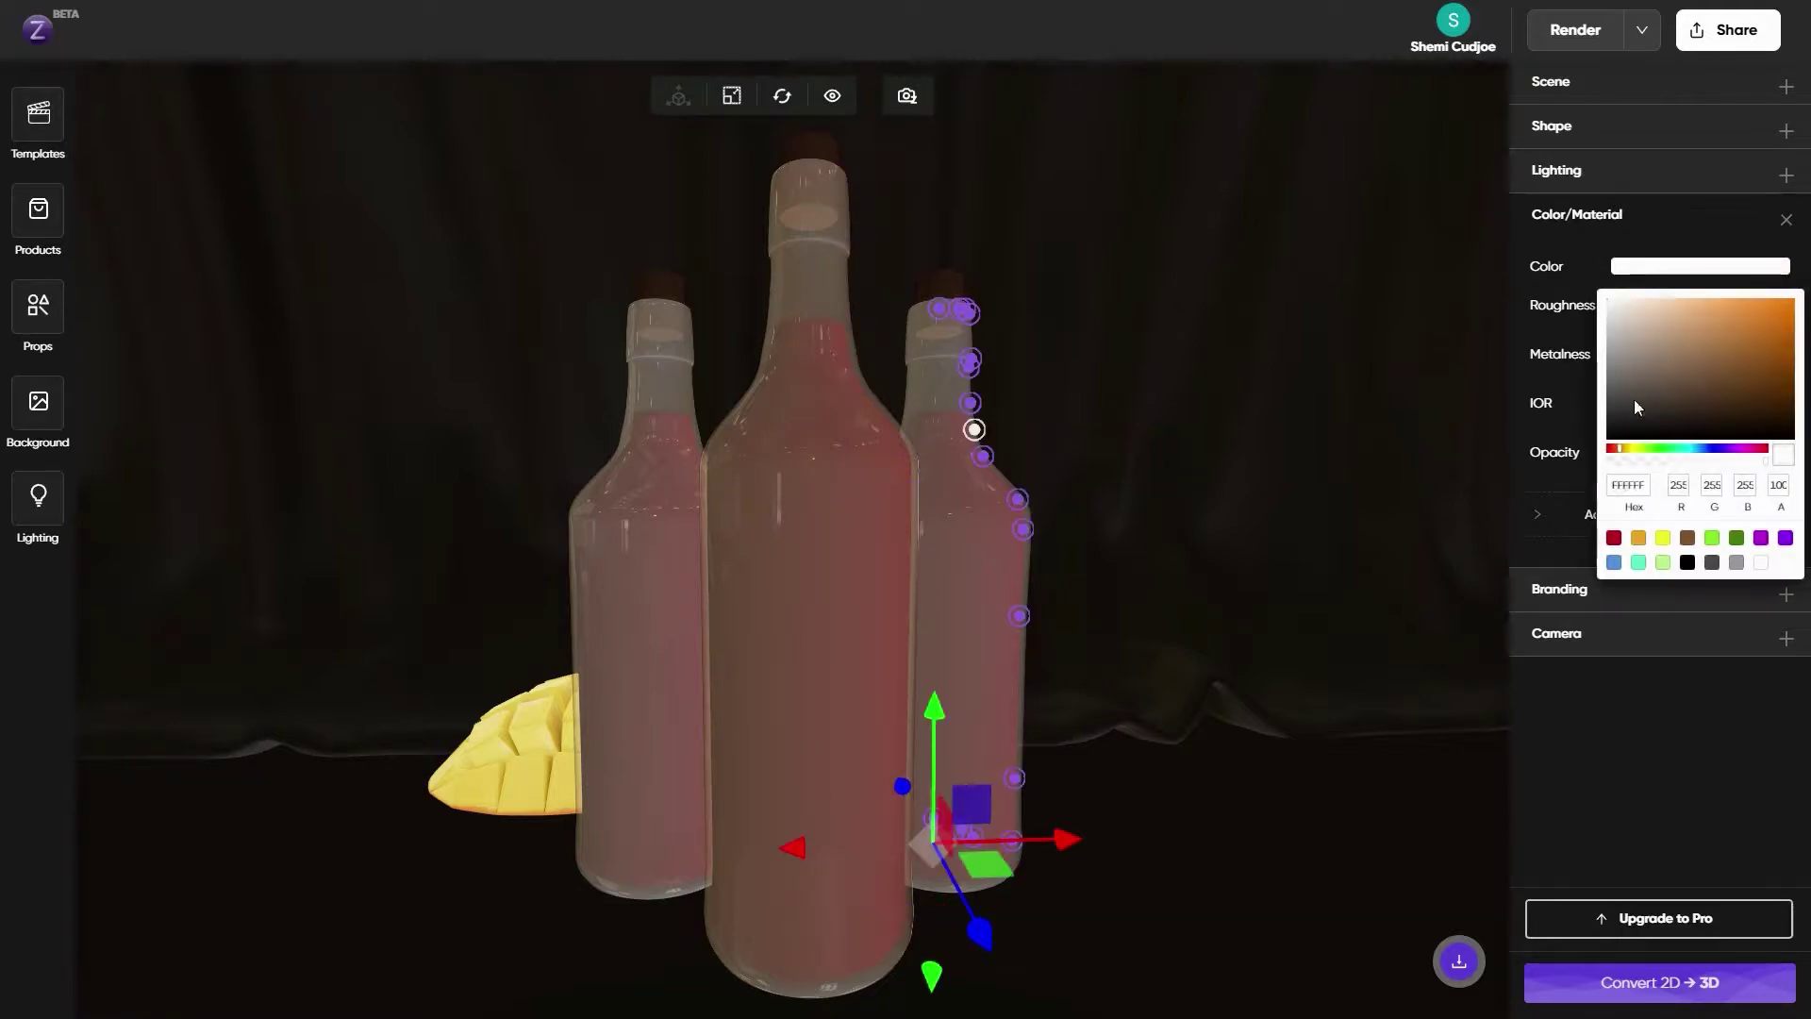
click(1628, 485)
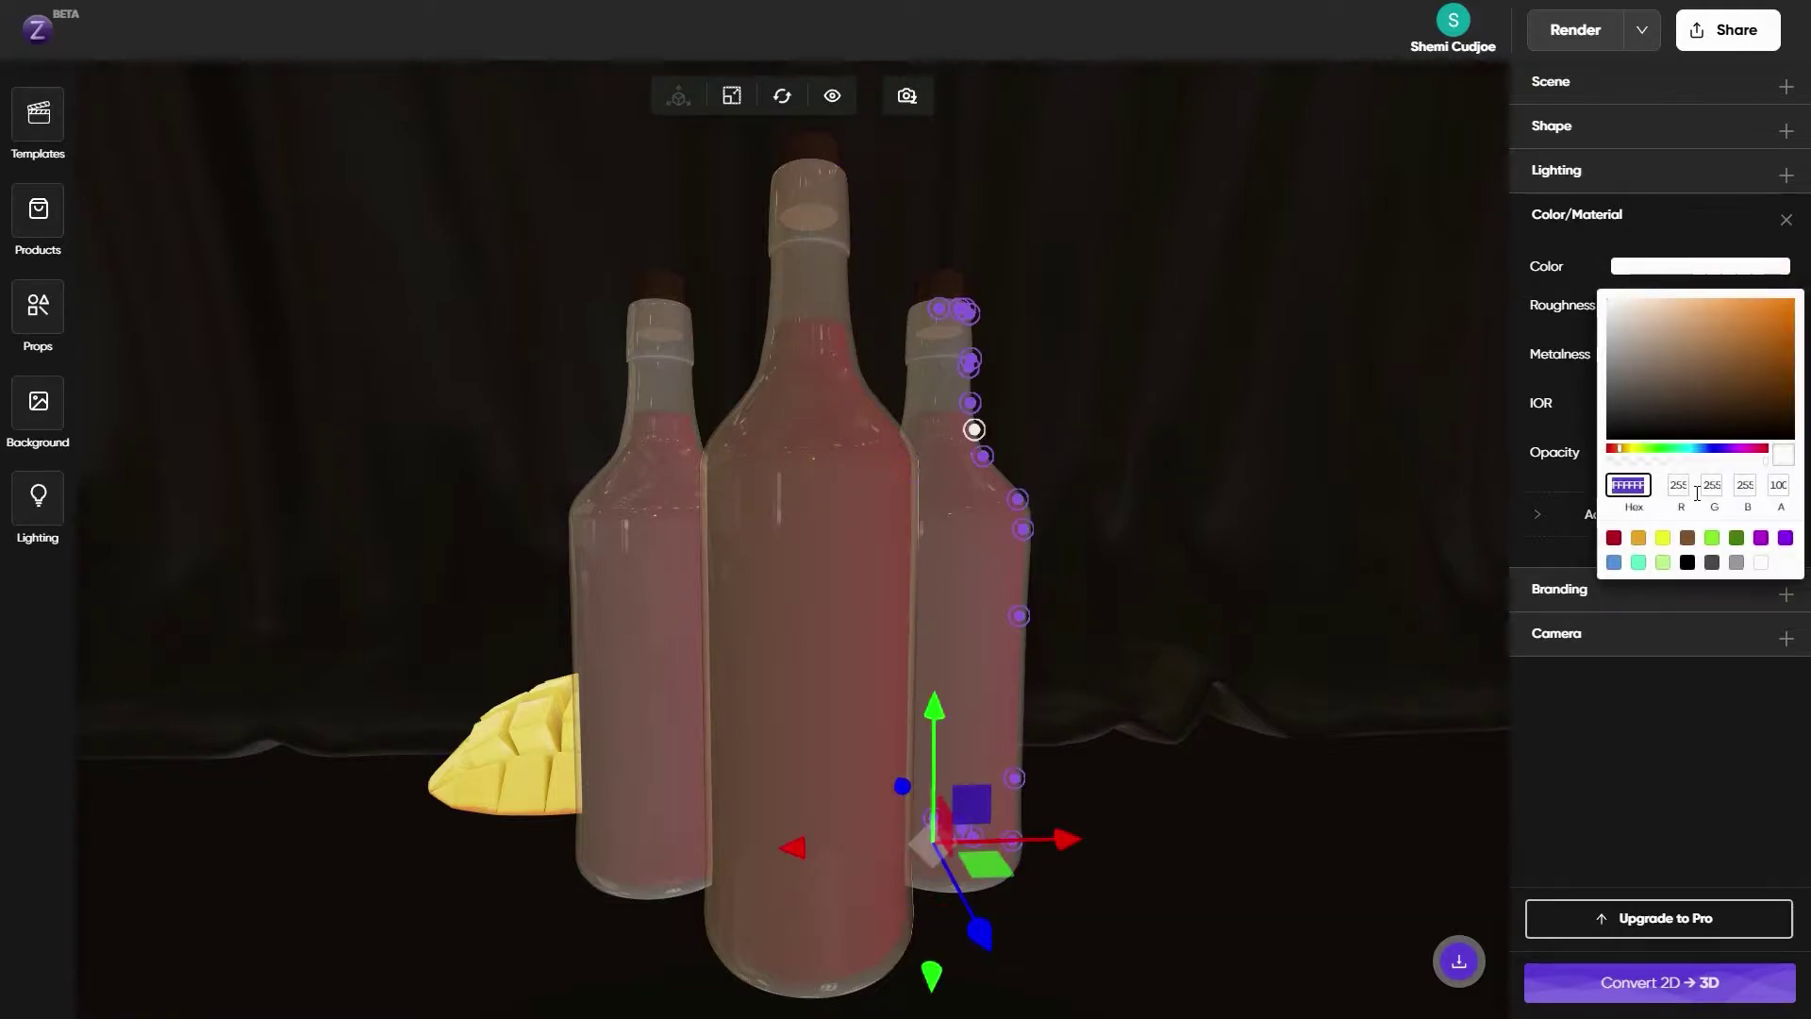
click(728, 432)
click(1660, 267)
click(1628, 484)
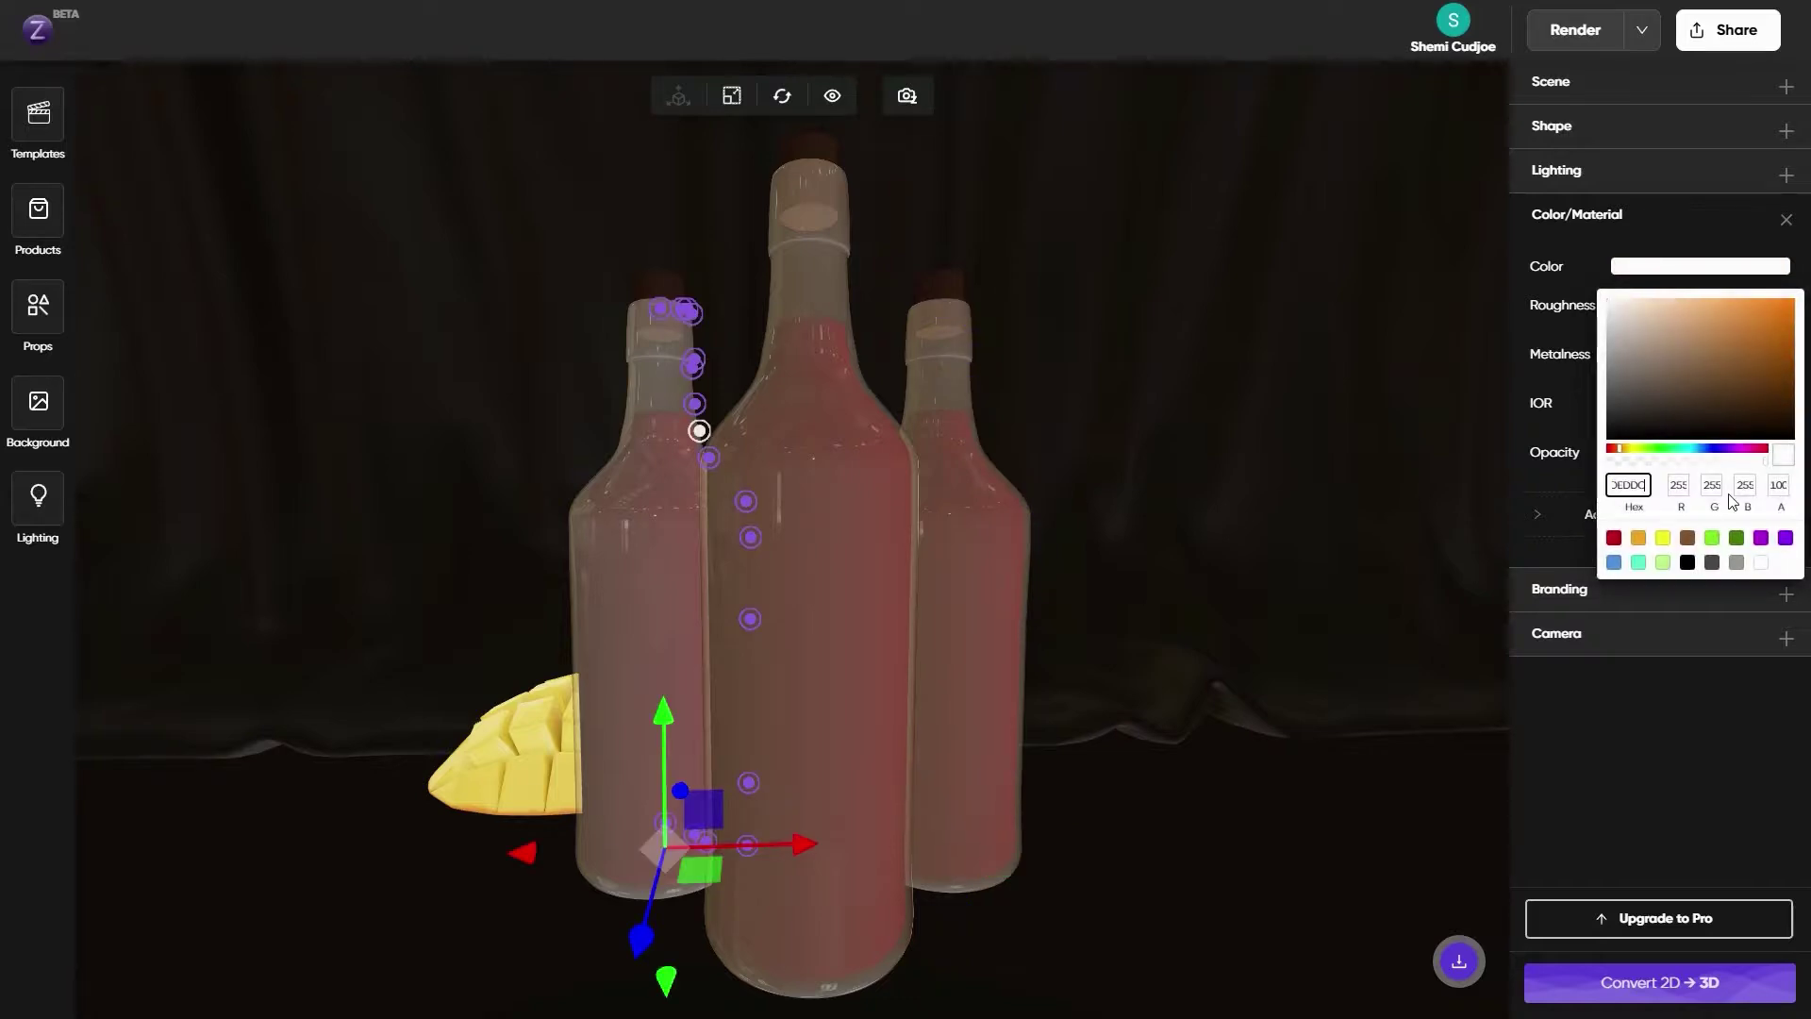
Compare the renders, and darken the centre bottle's cap to brown #6B5848
click(1596, 734)
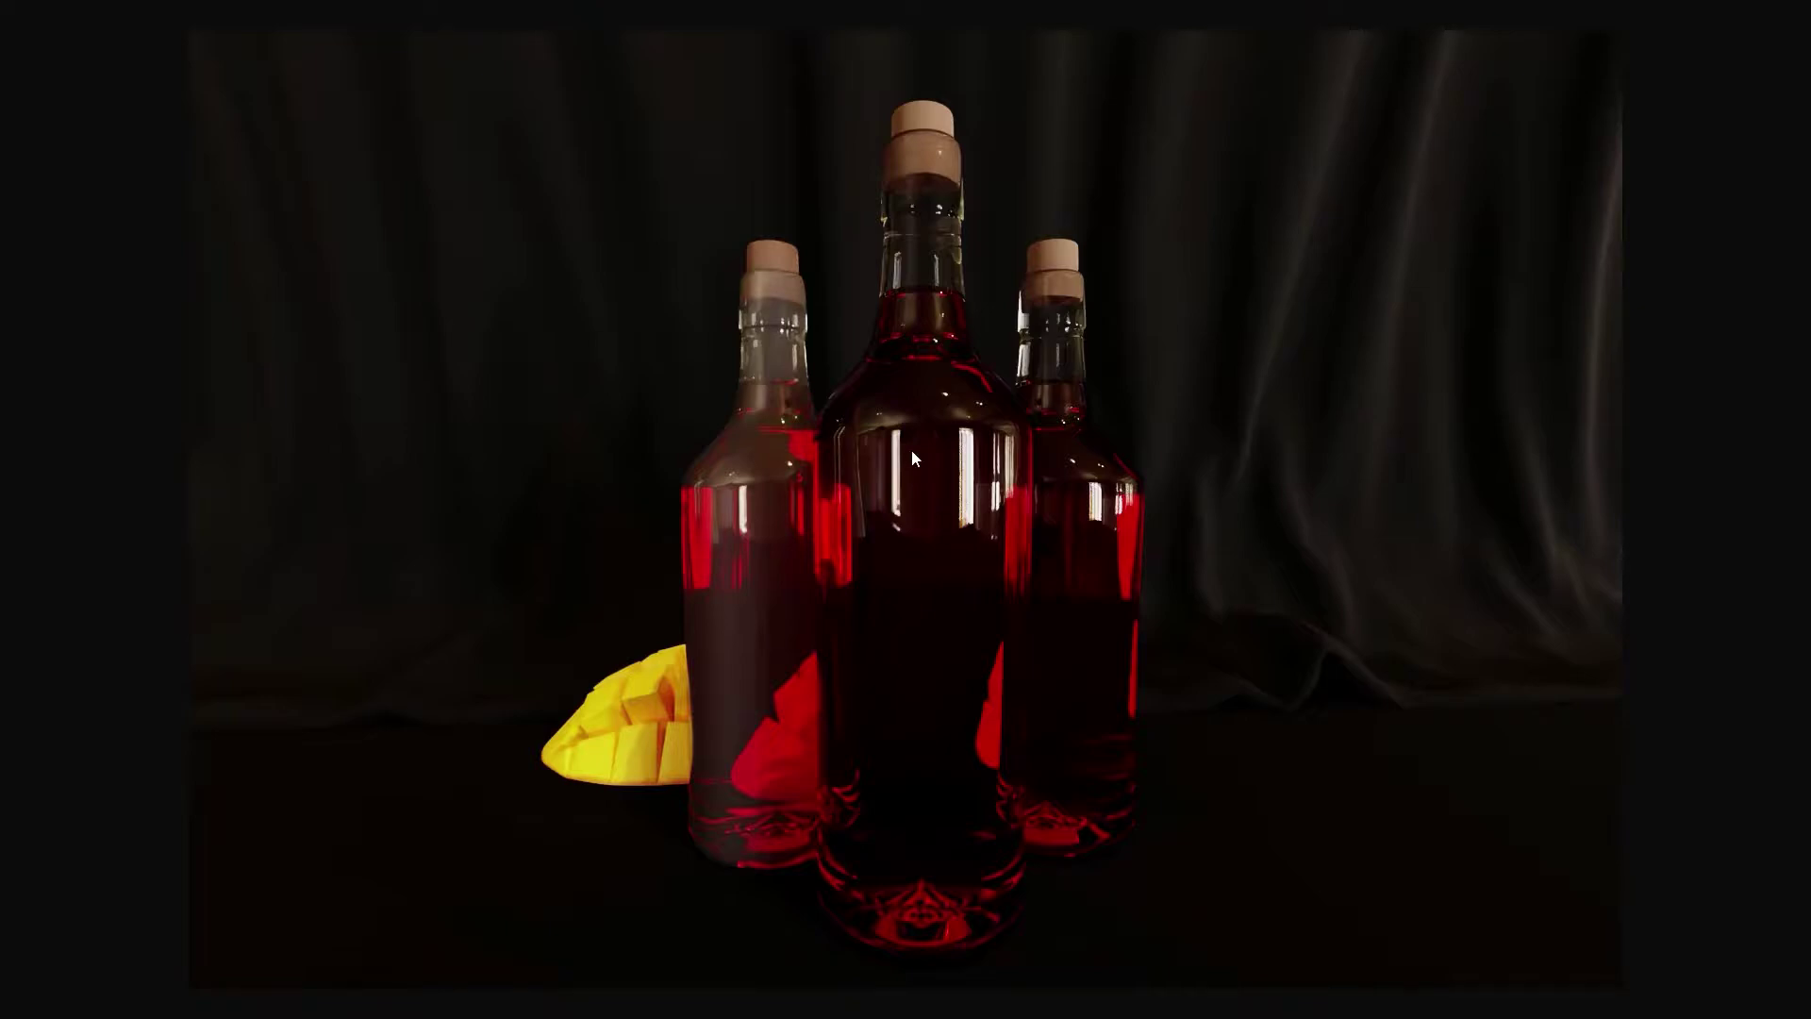
key(Right)
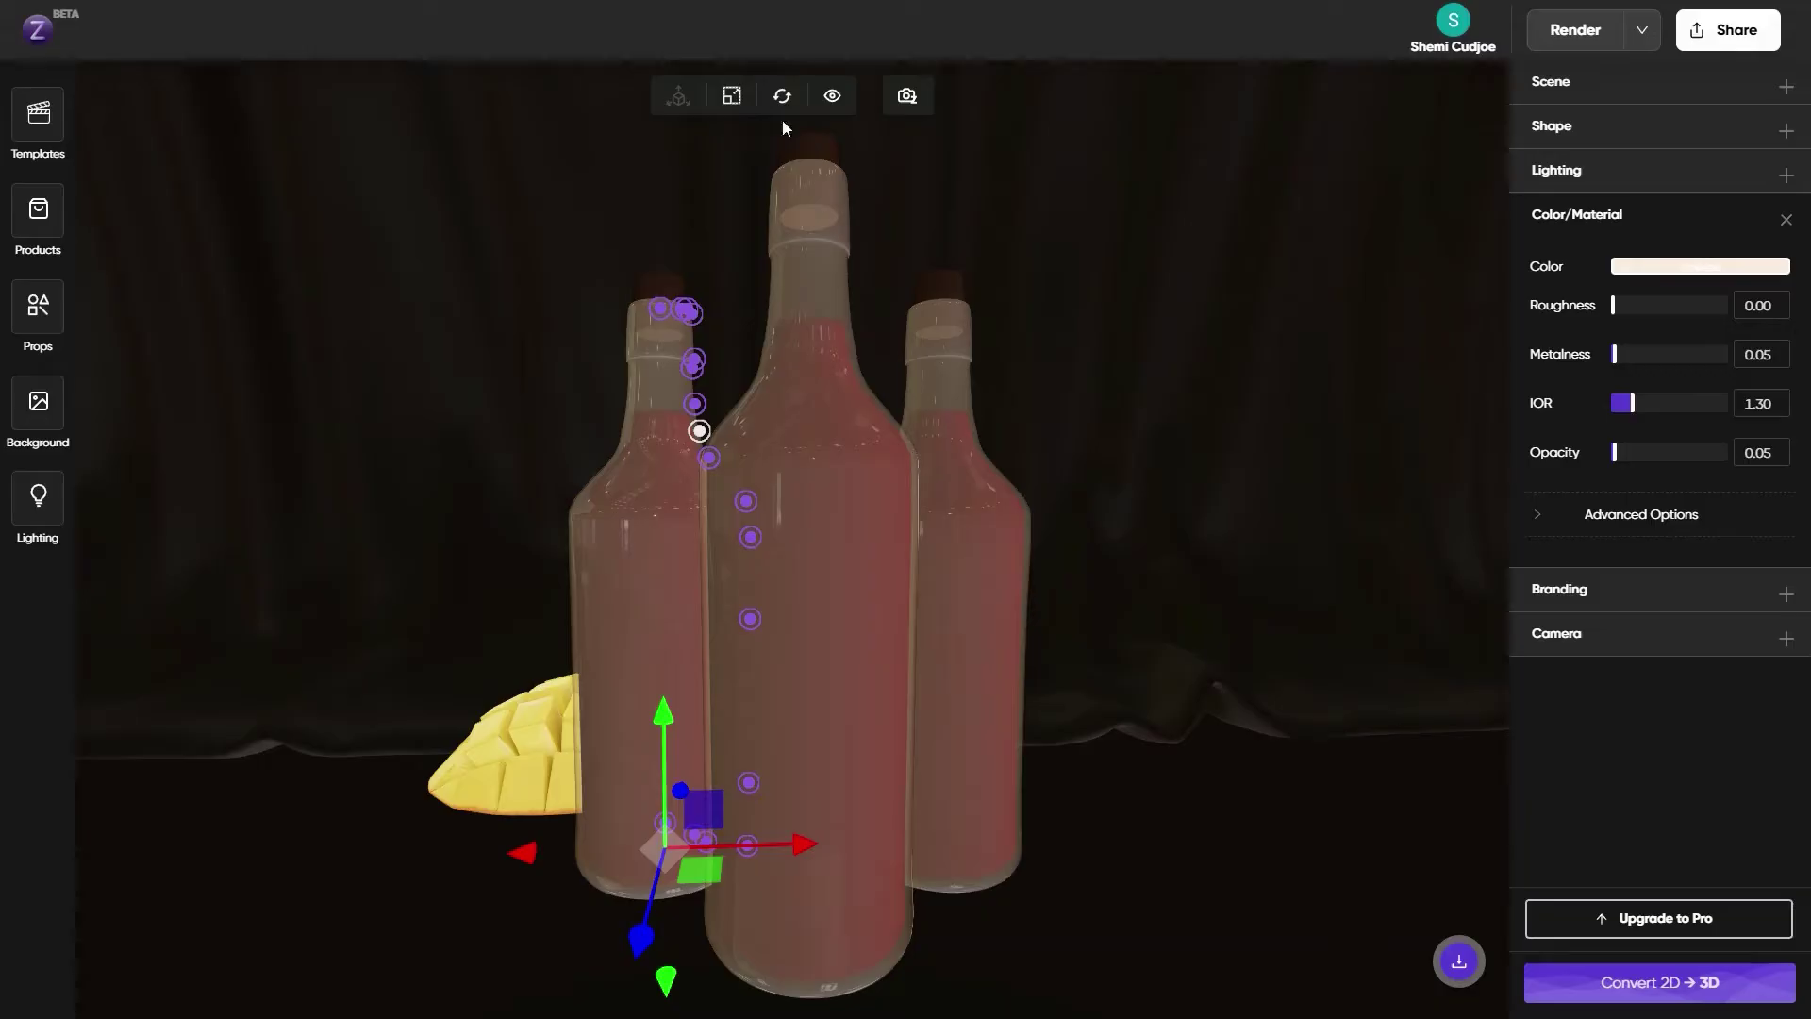
click(806, 147)
click(1692, 267)
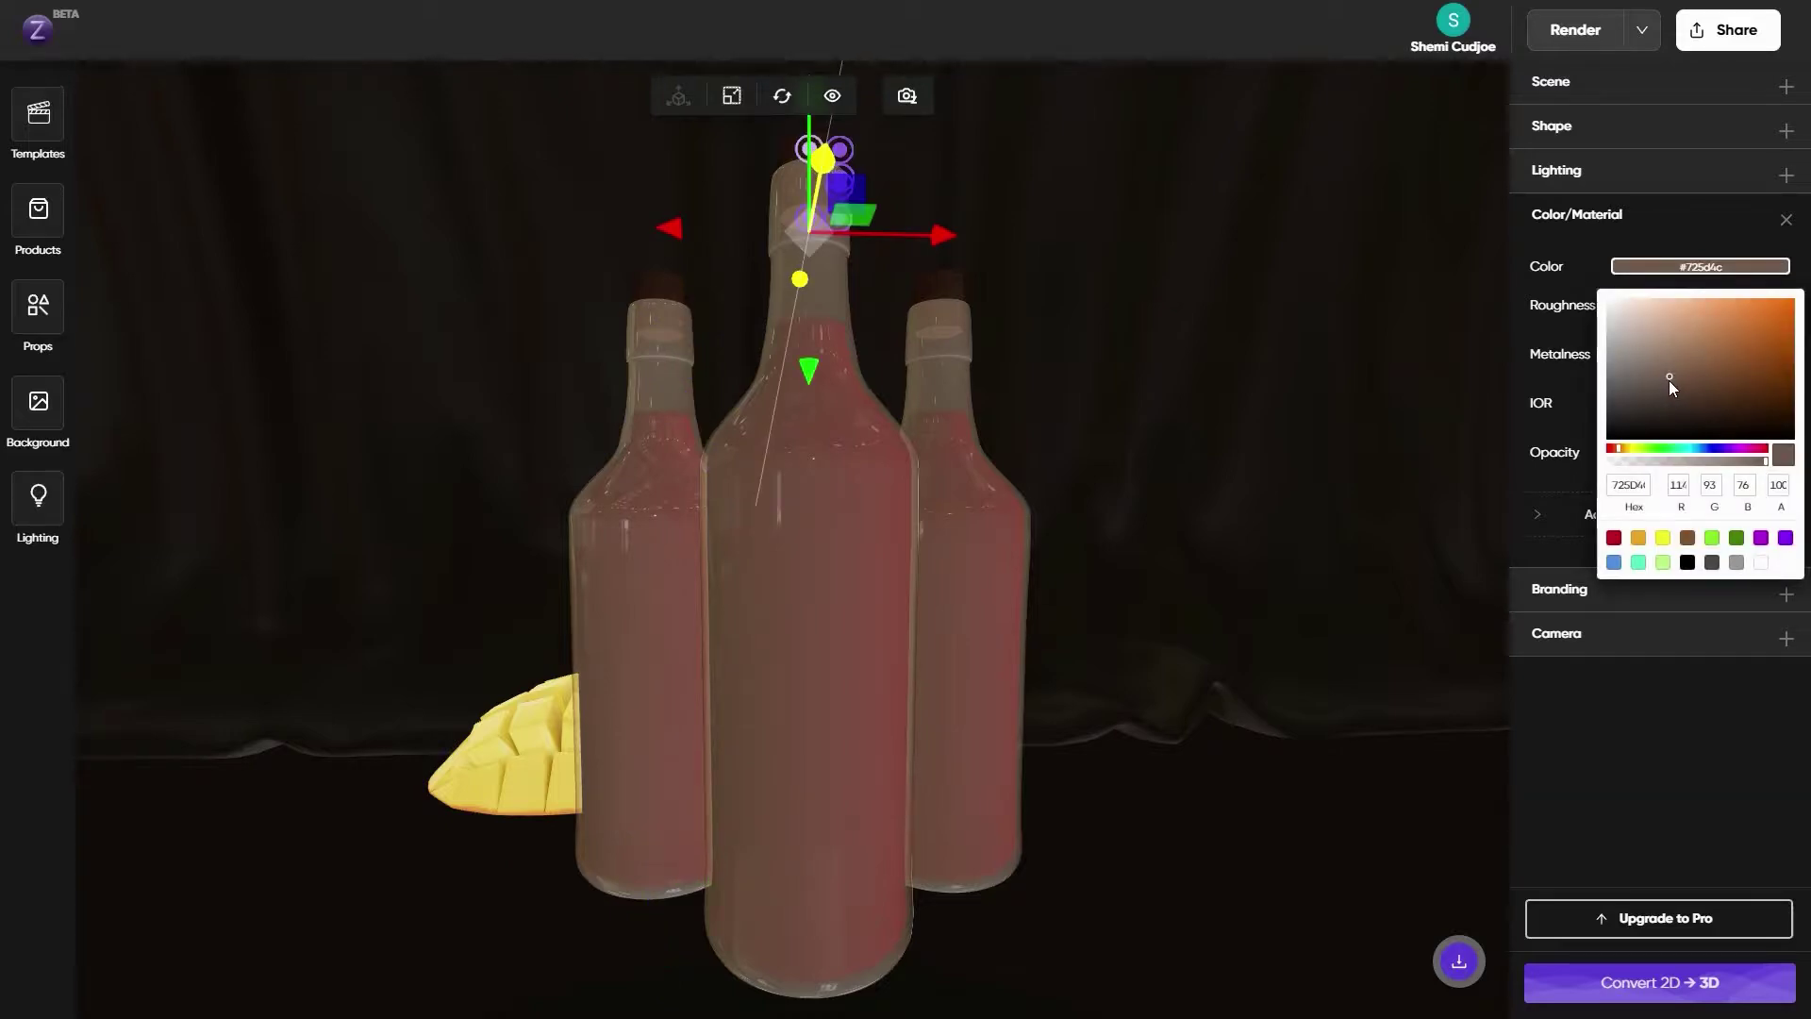
click(1667, 381)
double_click(1627, 484)
click(948, 285)
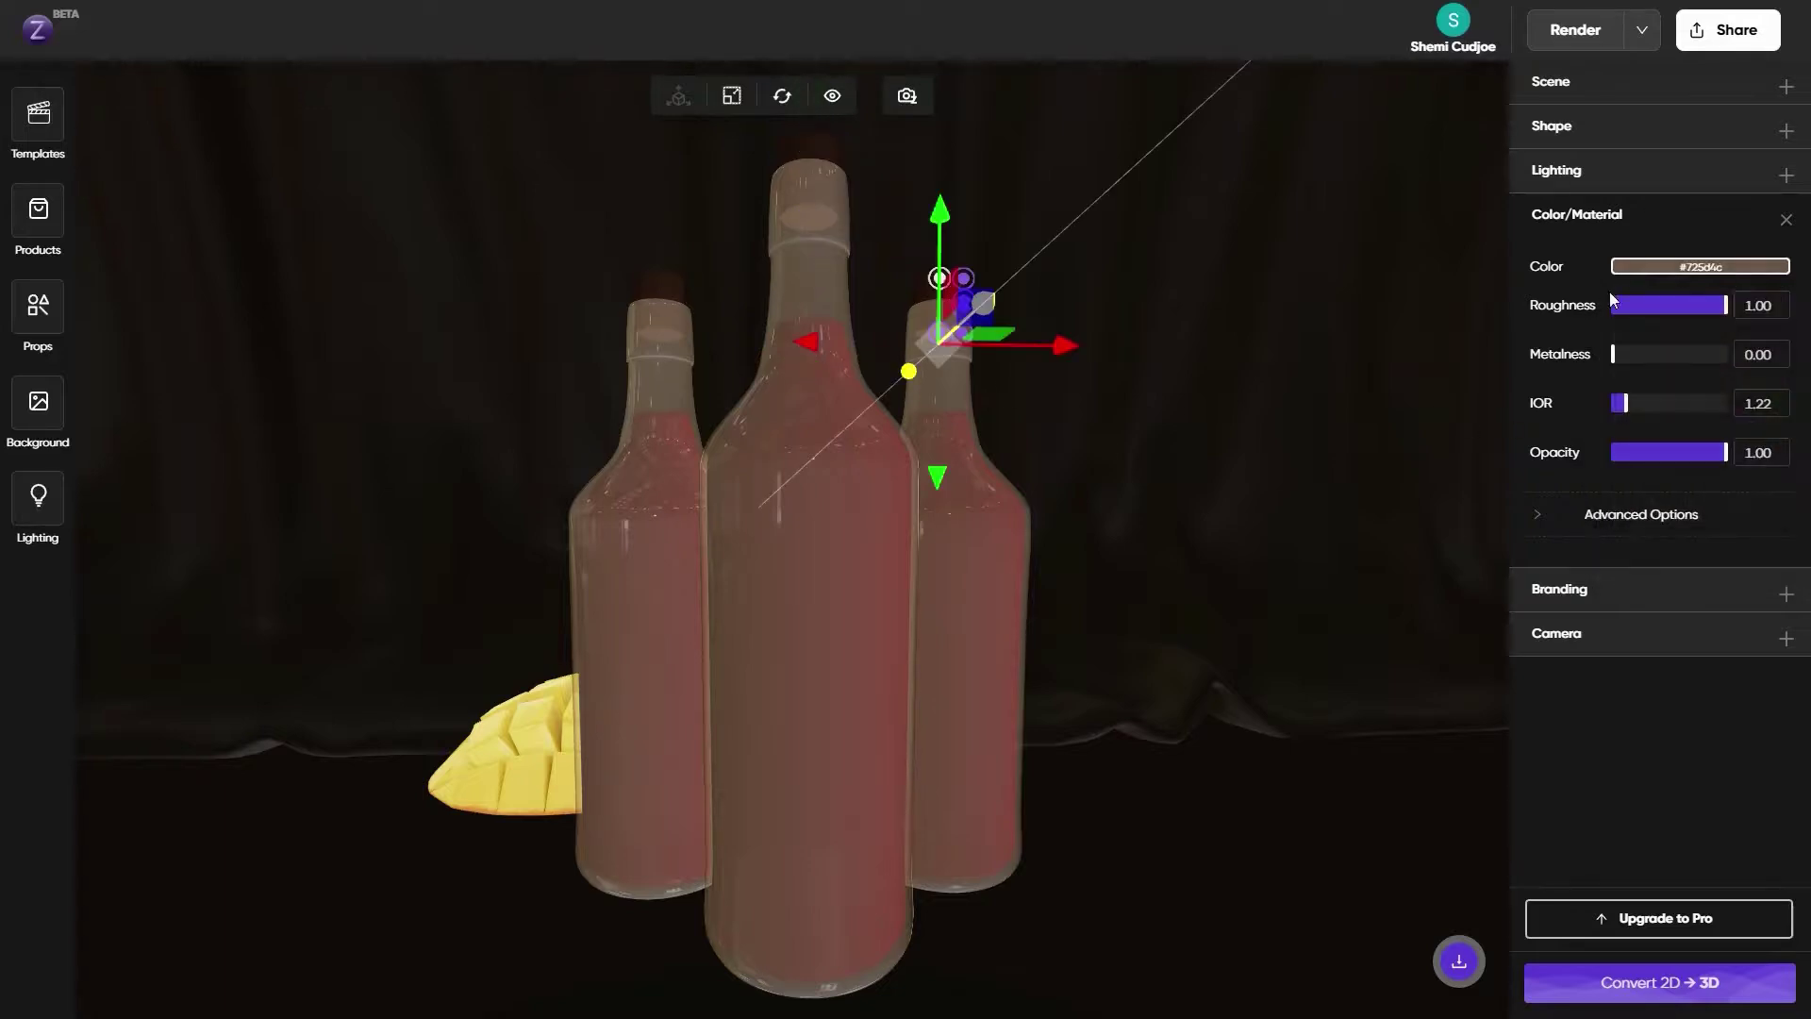
click(1669, 267)
double_click(1628, 483)
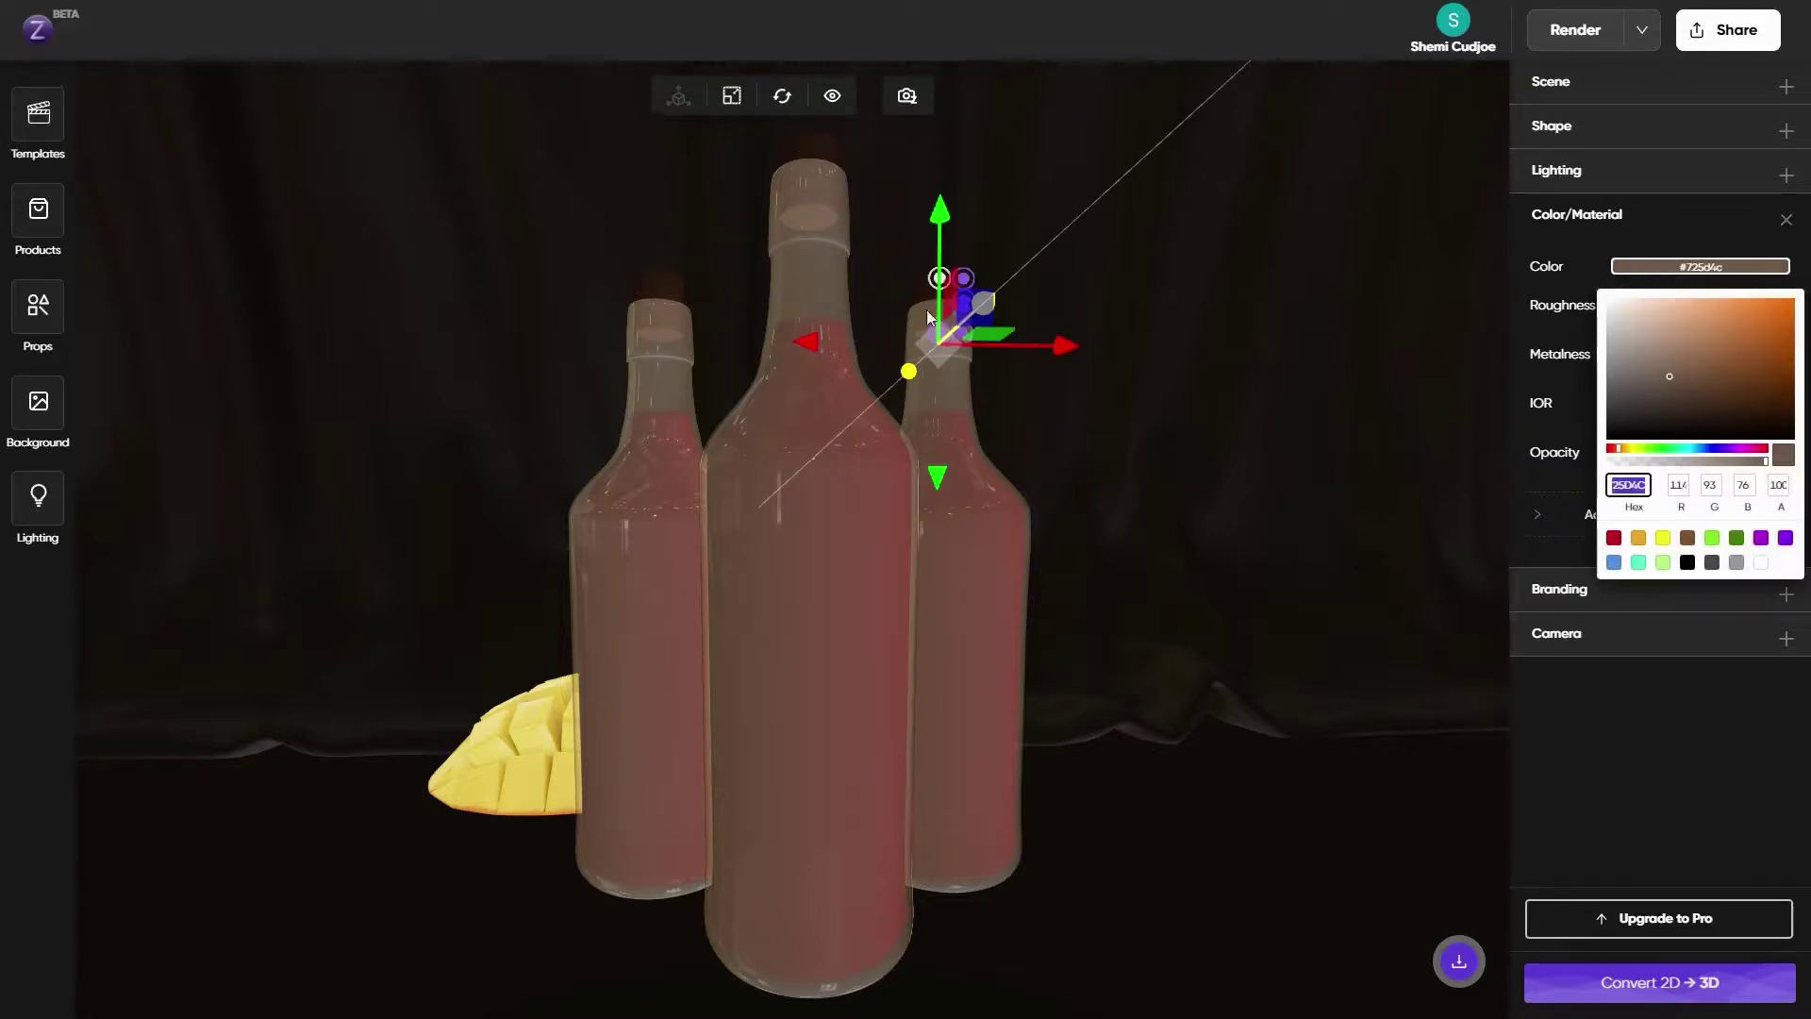
Copy the centre cap's brown #6B5848 and apply it to the right bottle's cap
click(823, 143)
click(1665, 267)
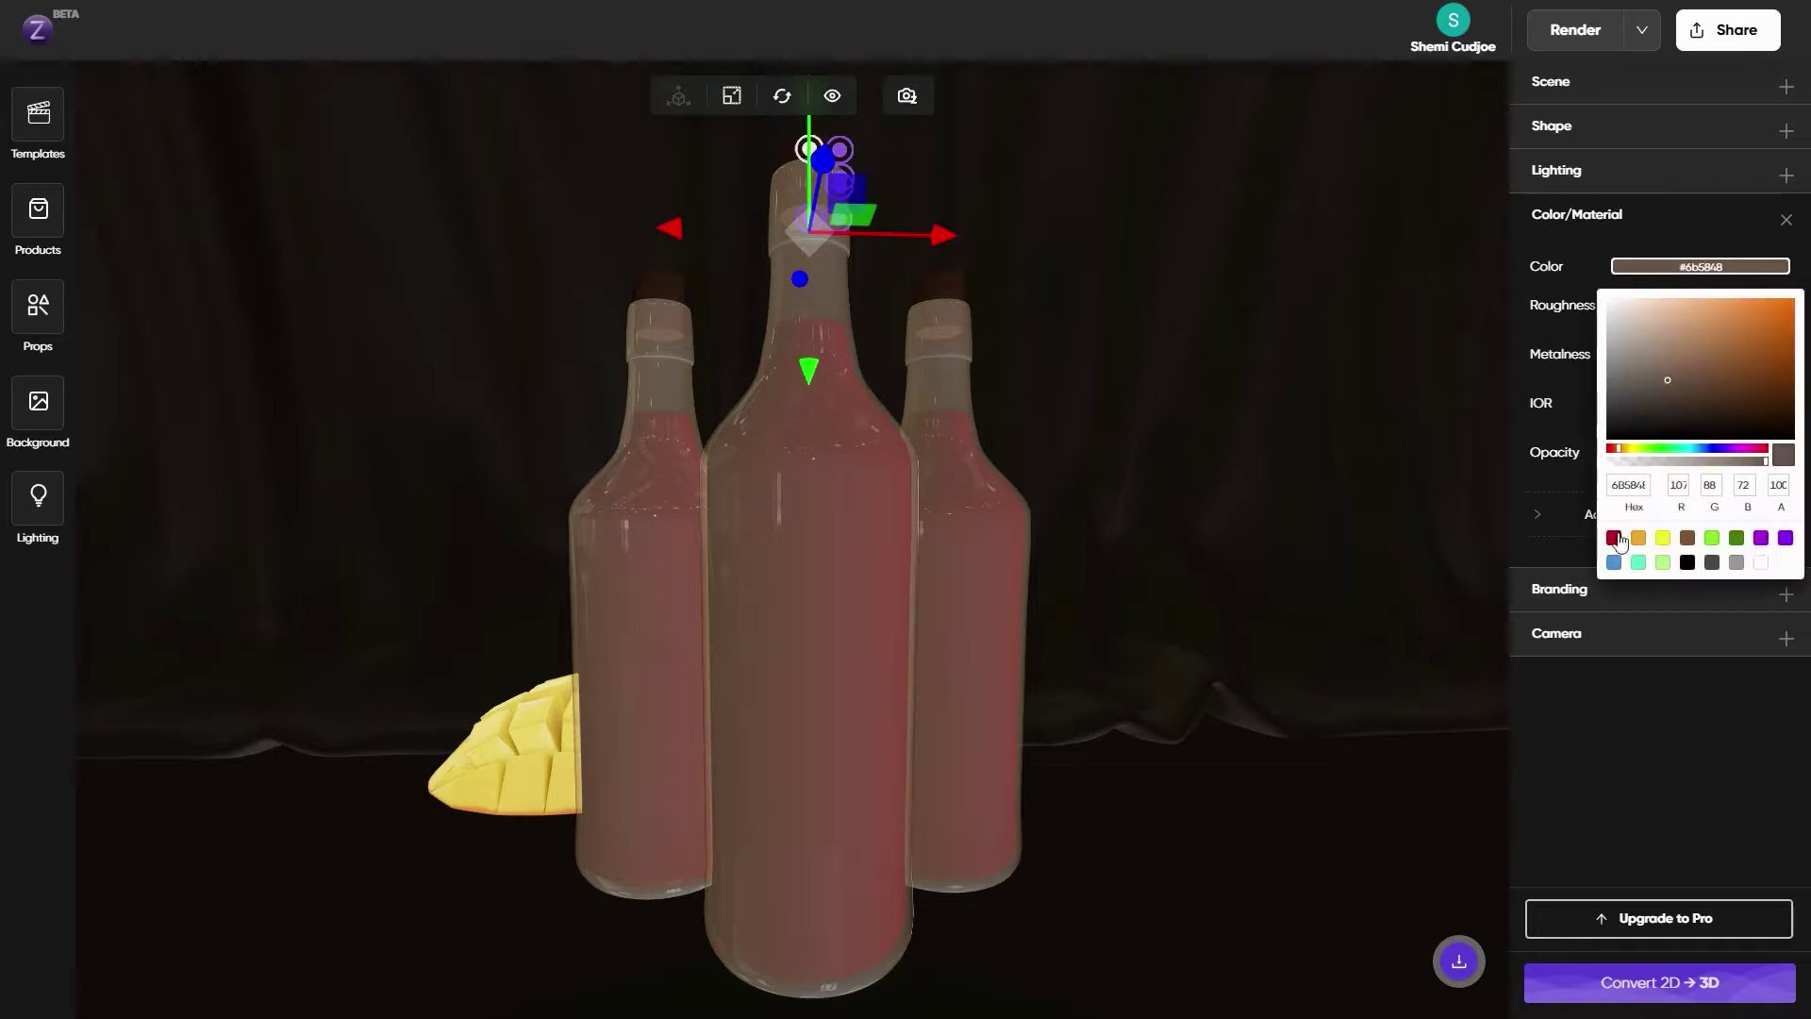
double_click(1628, 484)
key(ctrl+c)
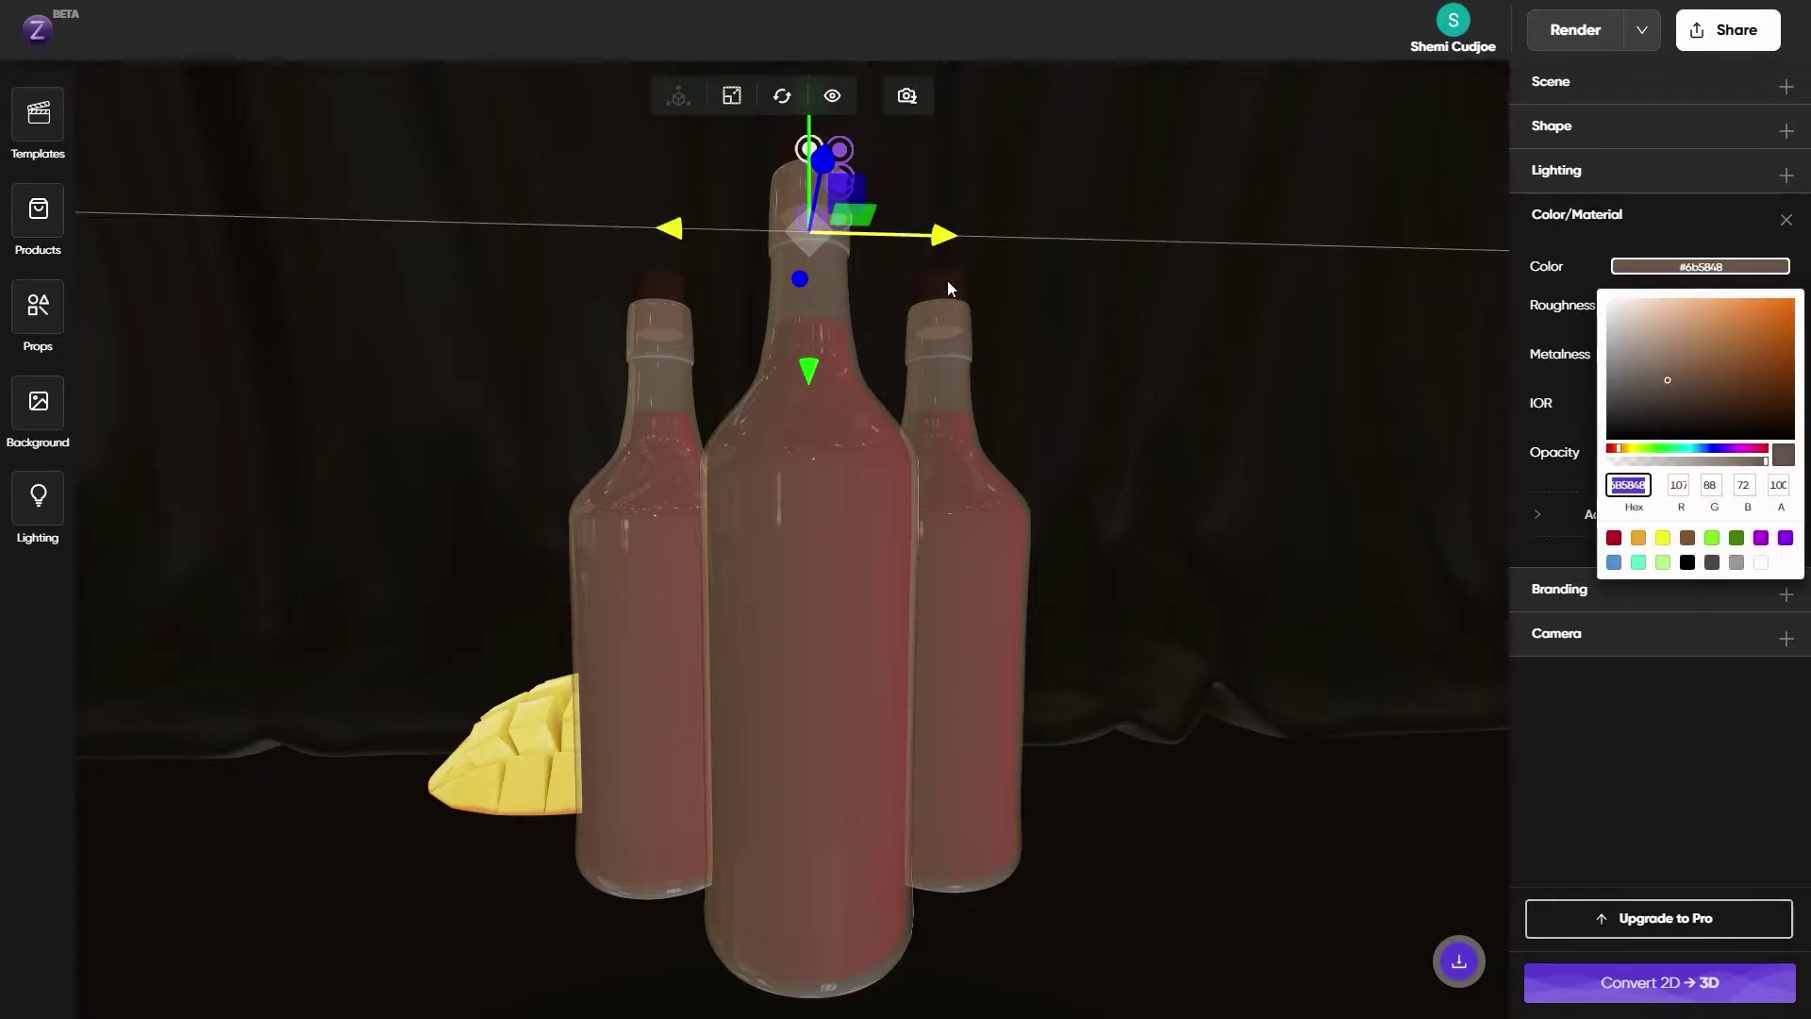
click(947, 295)
click(947, 293)
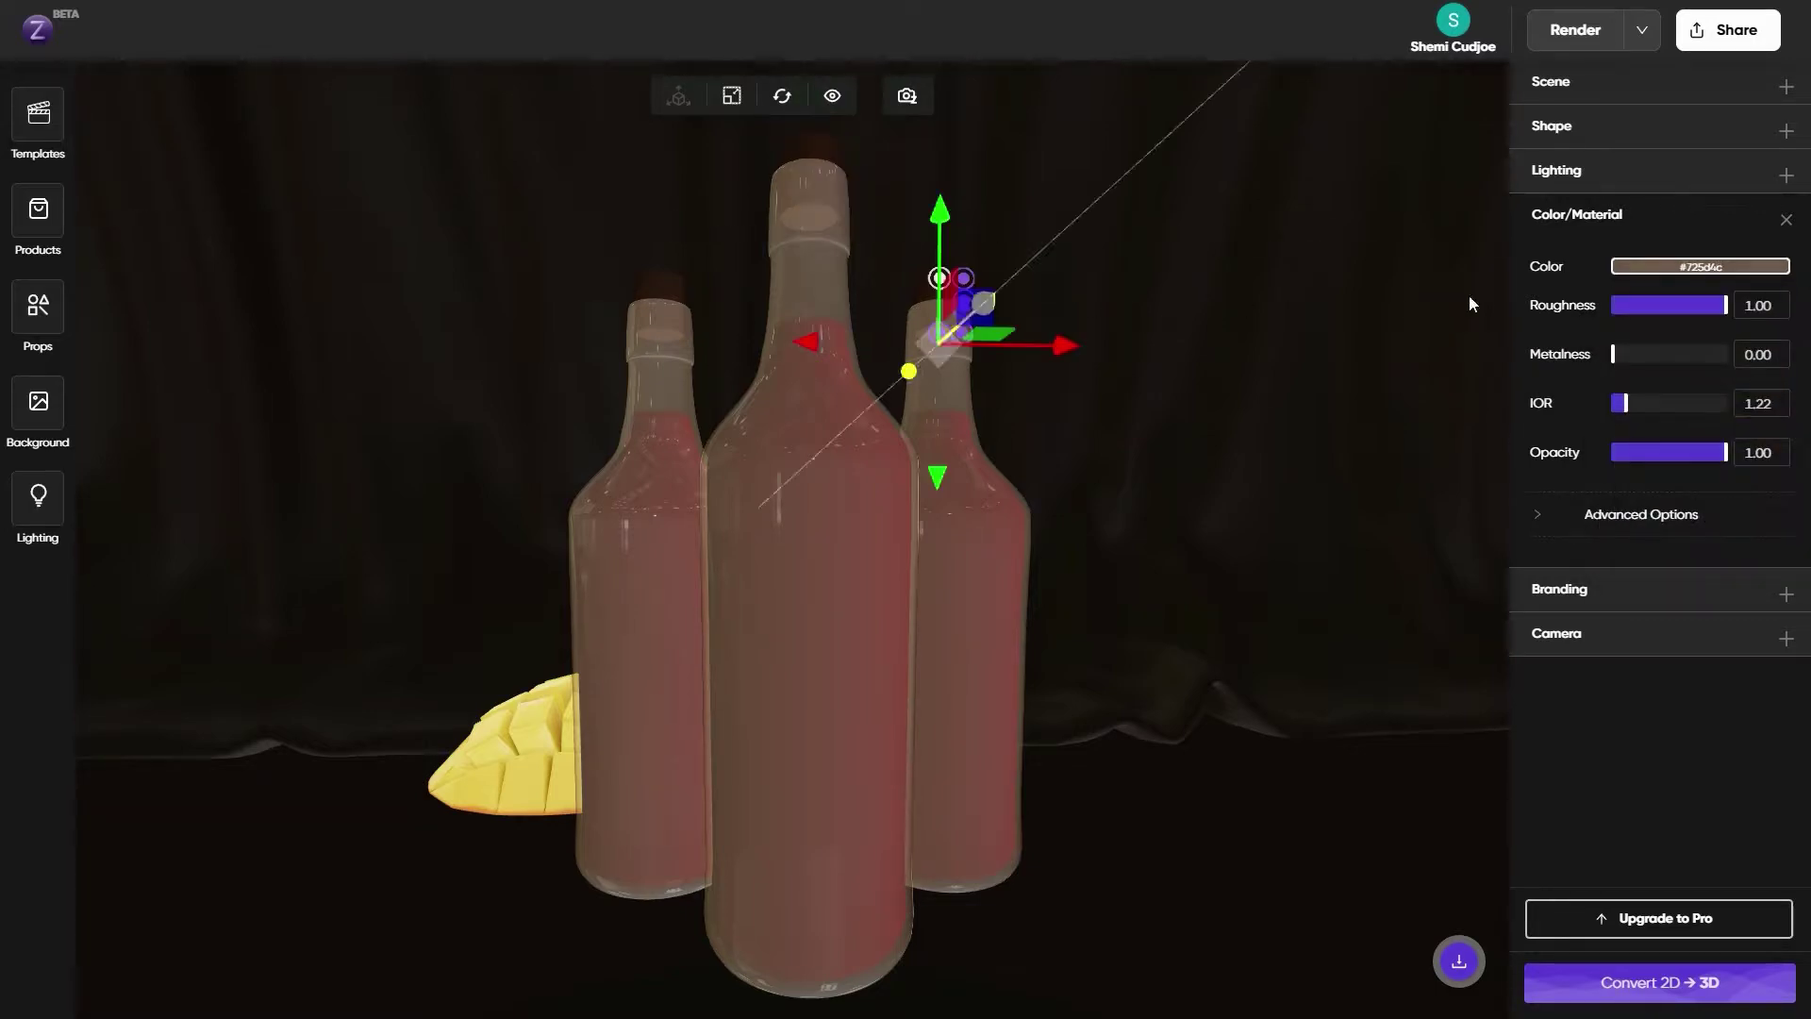
click(1700, 266)
double_click(1628, 484)
key(ctrl+v)
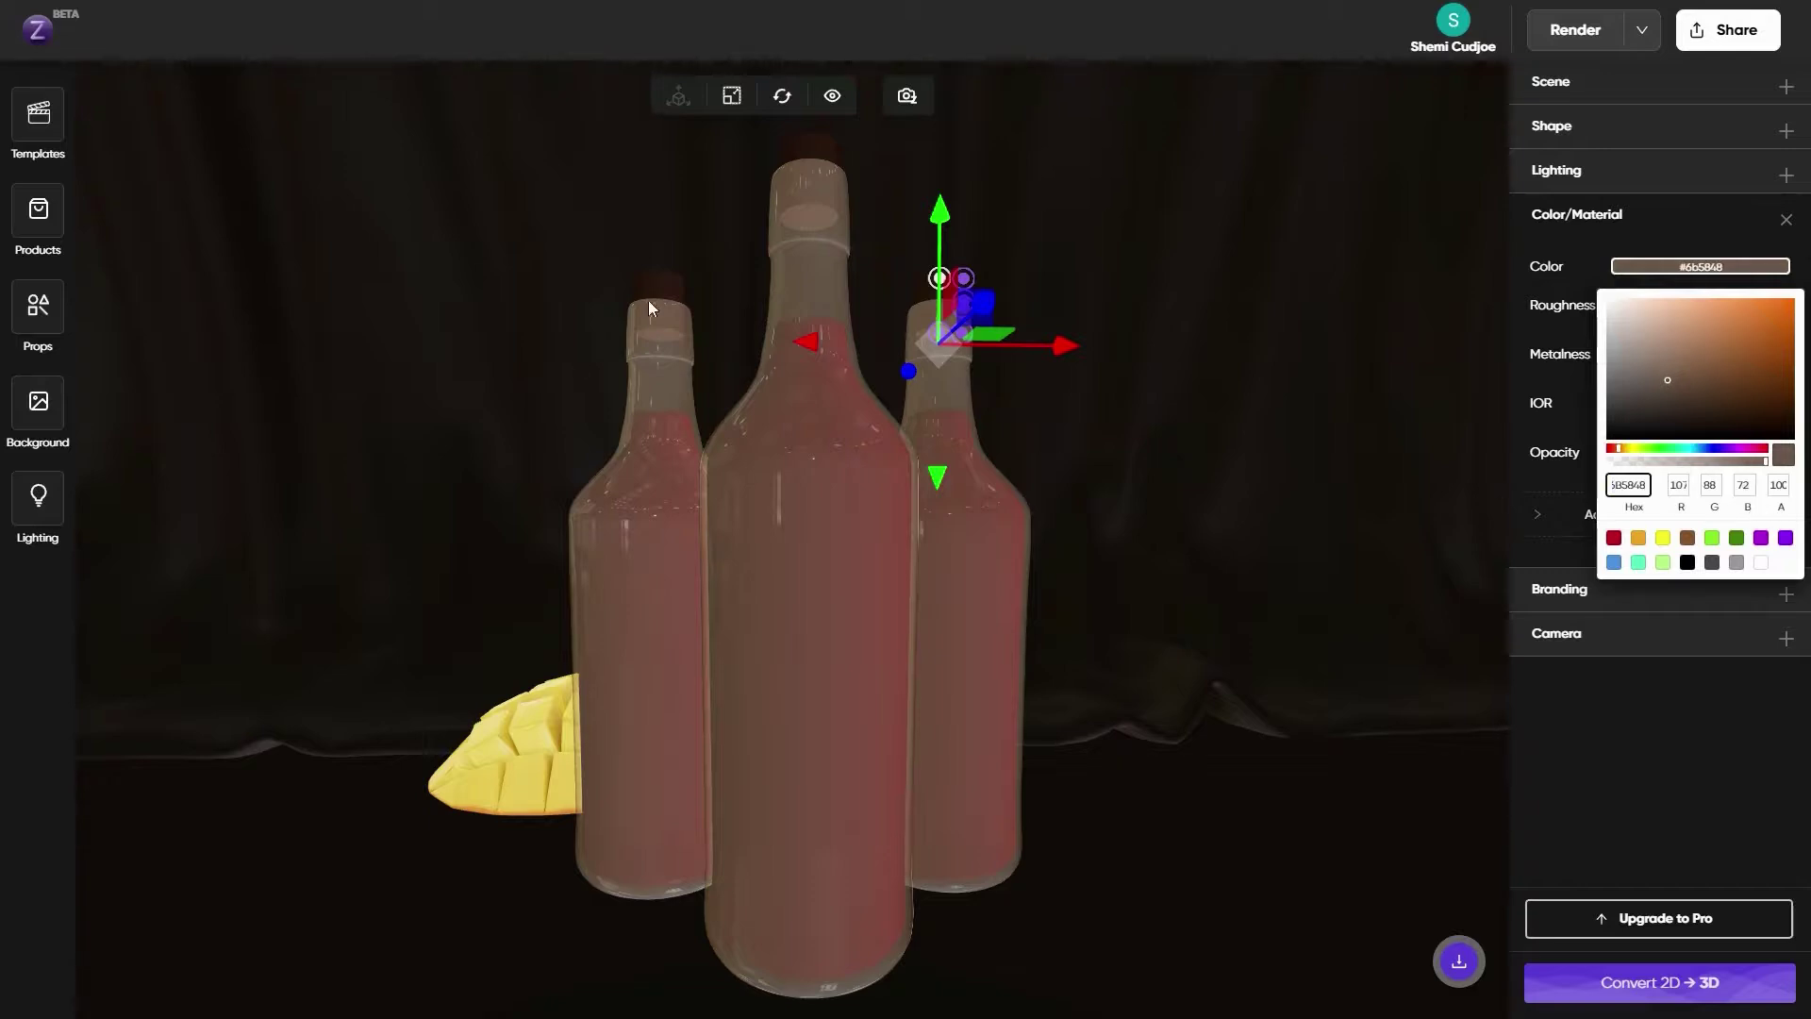
Apply the copied brown #6B5848 to the left bottle's cap
click(650, 288)
click(1700, 266)
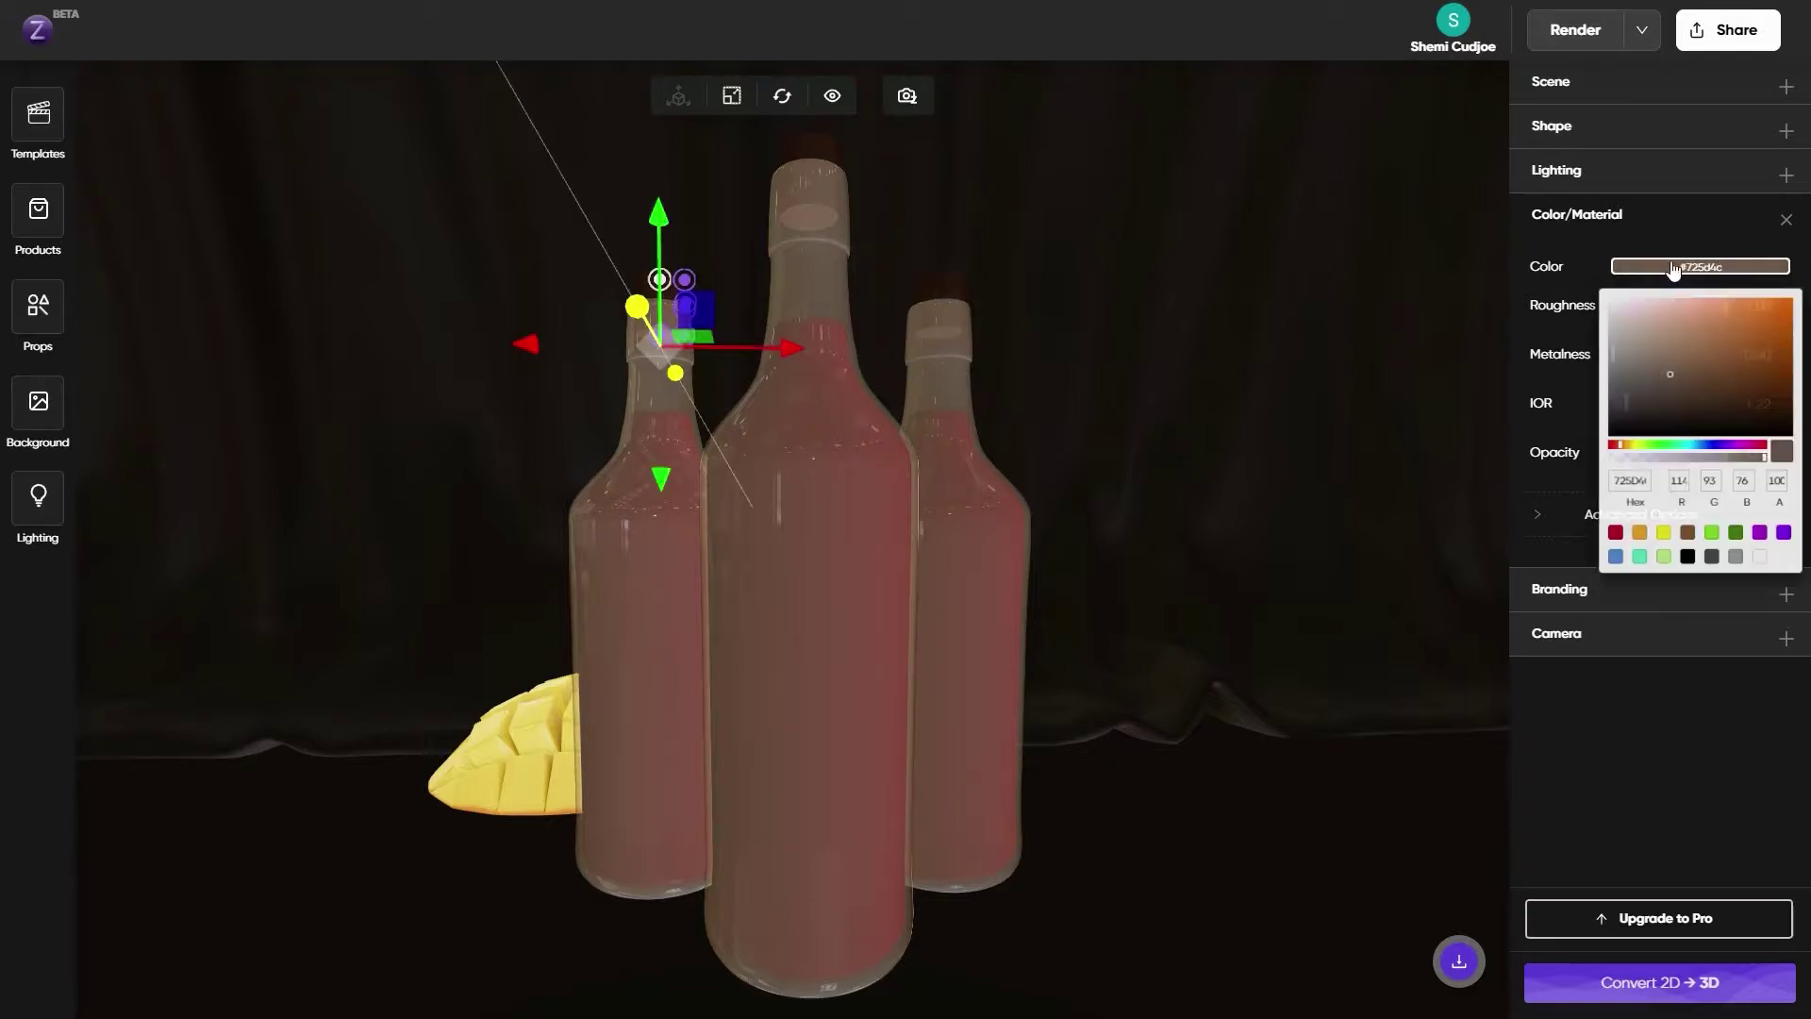
double_click(1628, 484)
key(ctrl+v)
click(1617, 728)
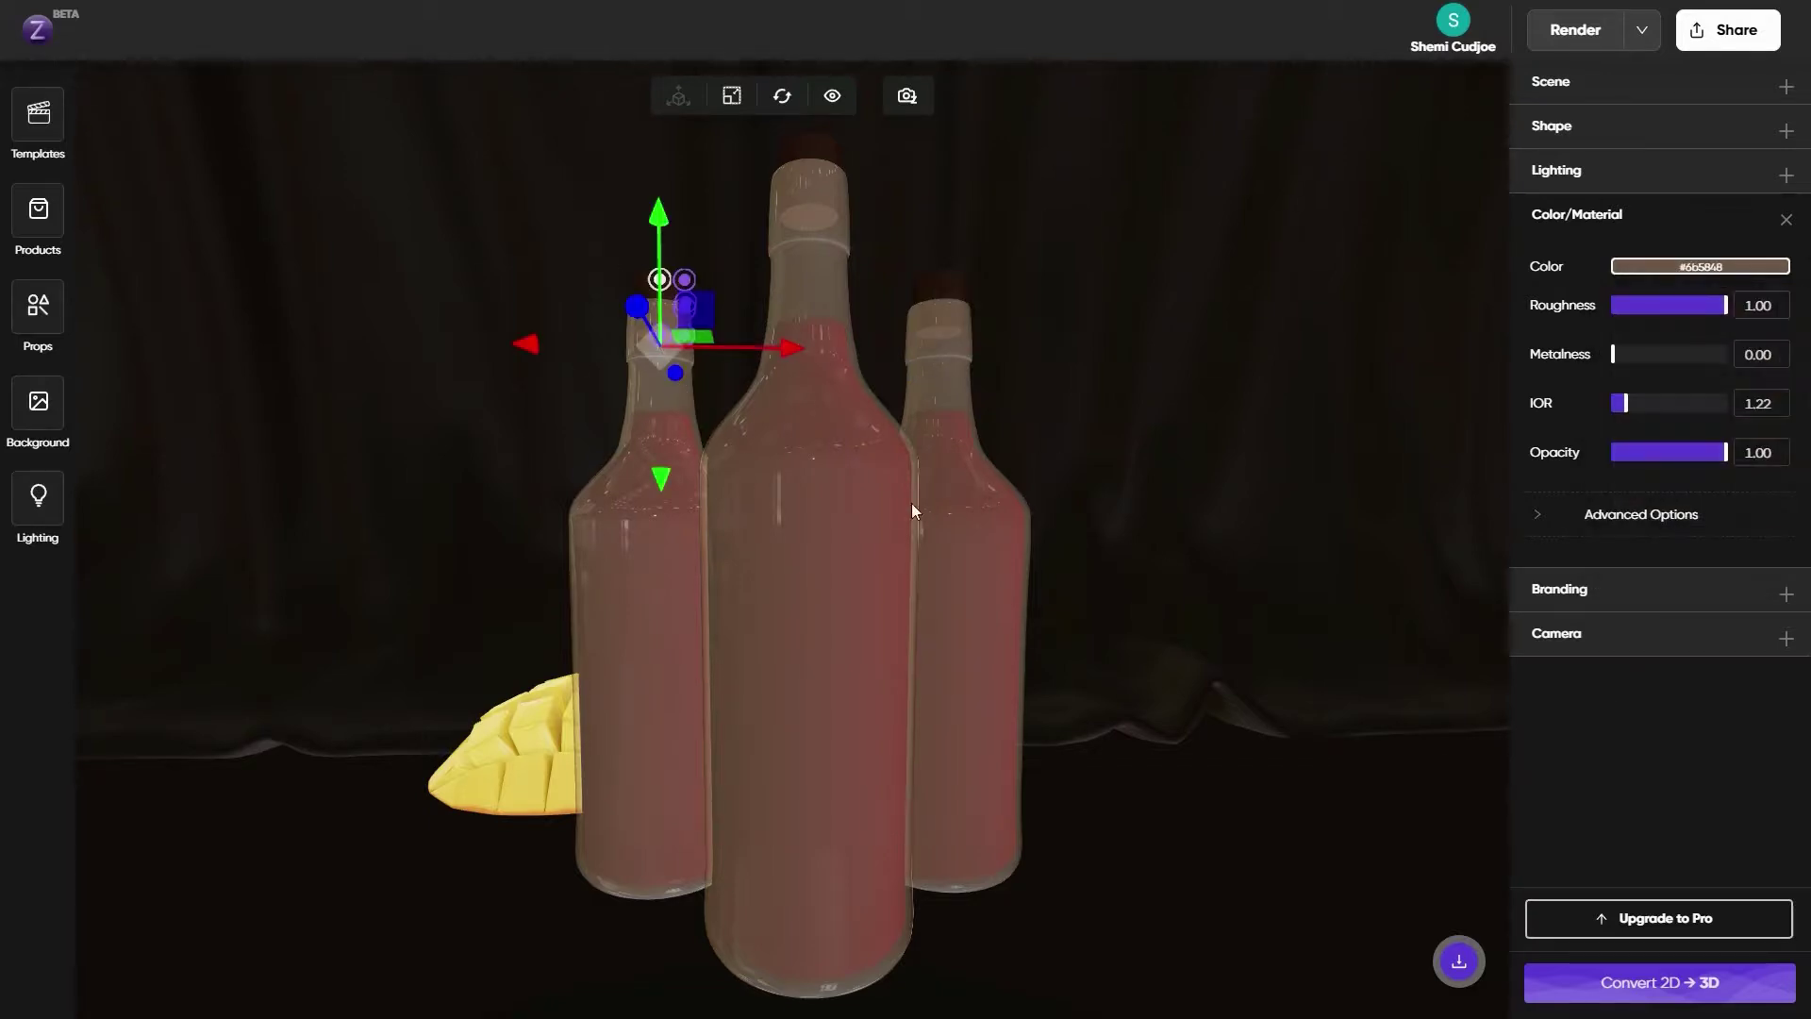
Set the centre whiskey bottle's thickness to 0.25 in its advanced shape properties
click(886, 491)
click(1549, 125)
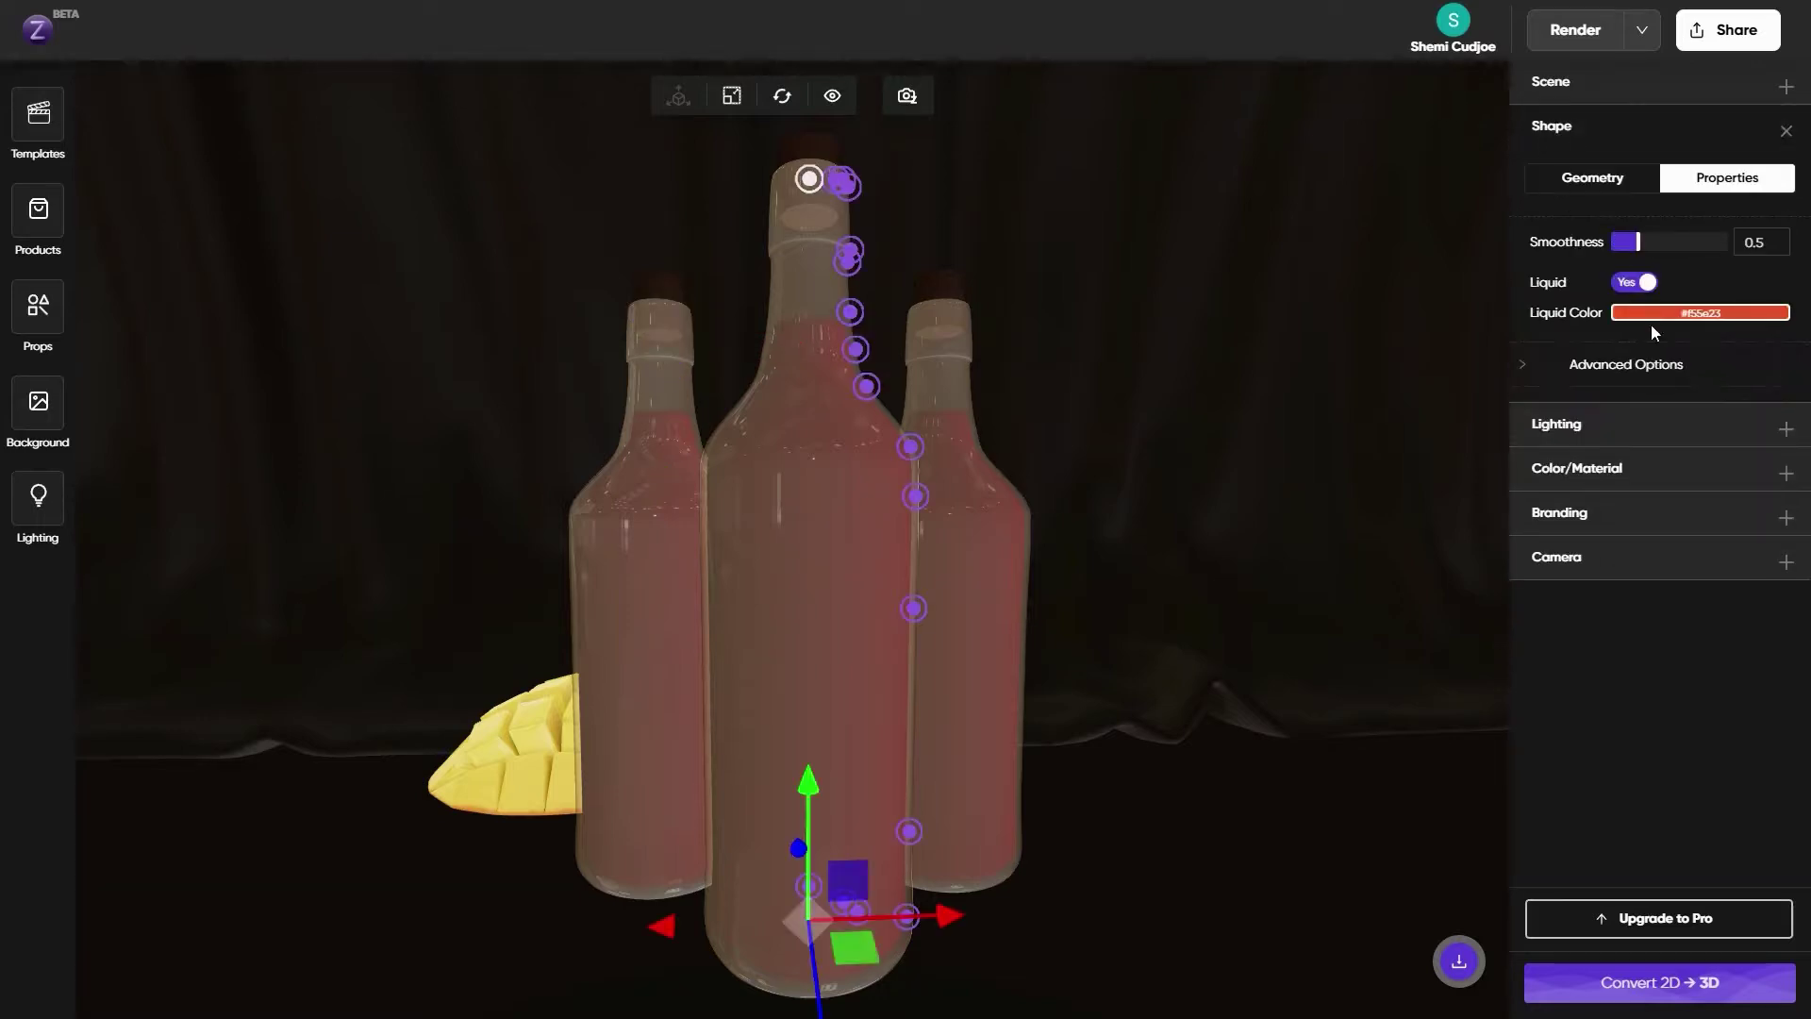
click(1593, 182)
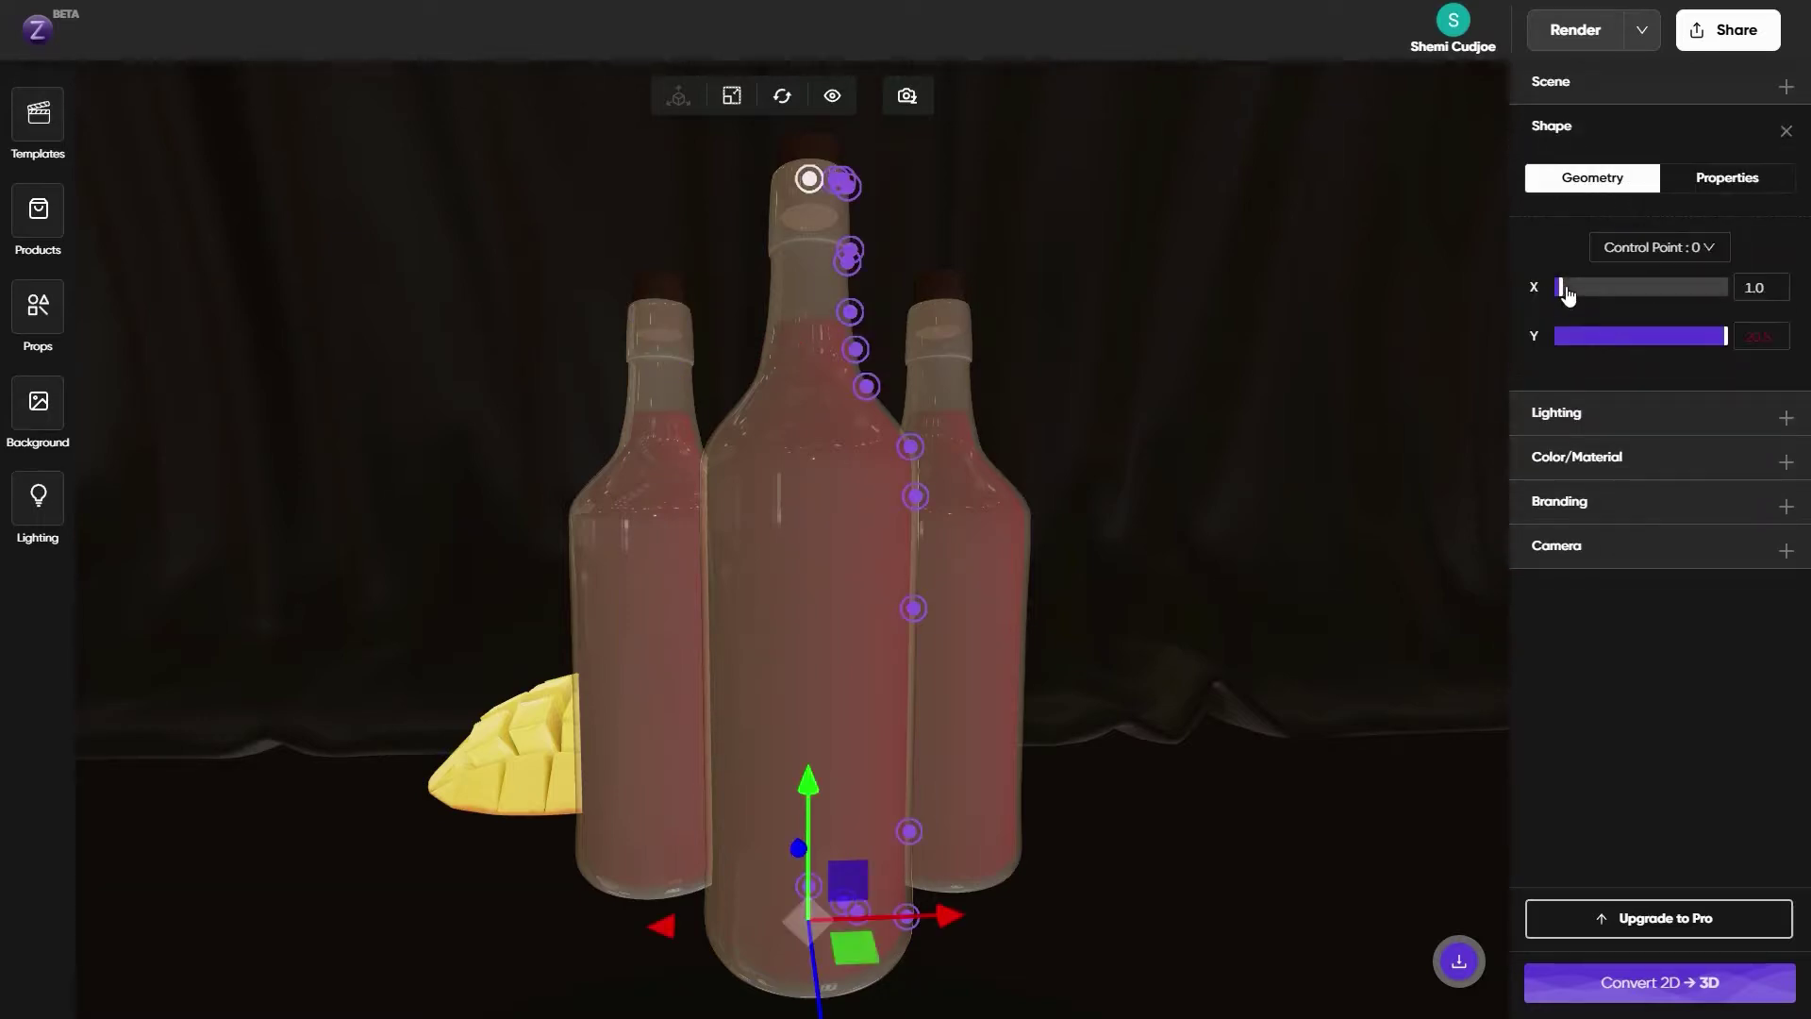
click(1700, 181)
click(1563, 363)
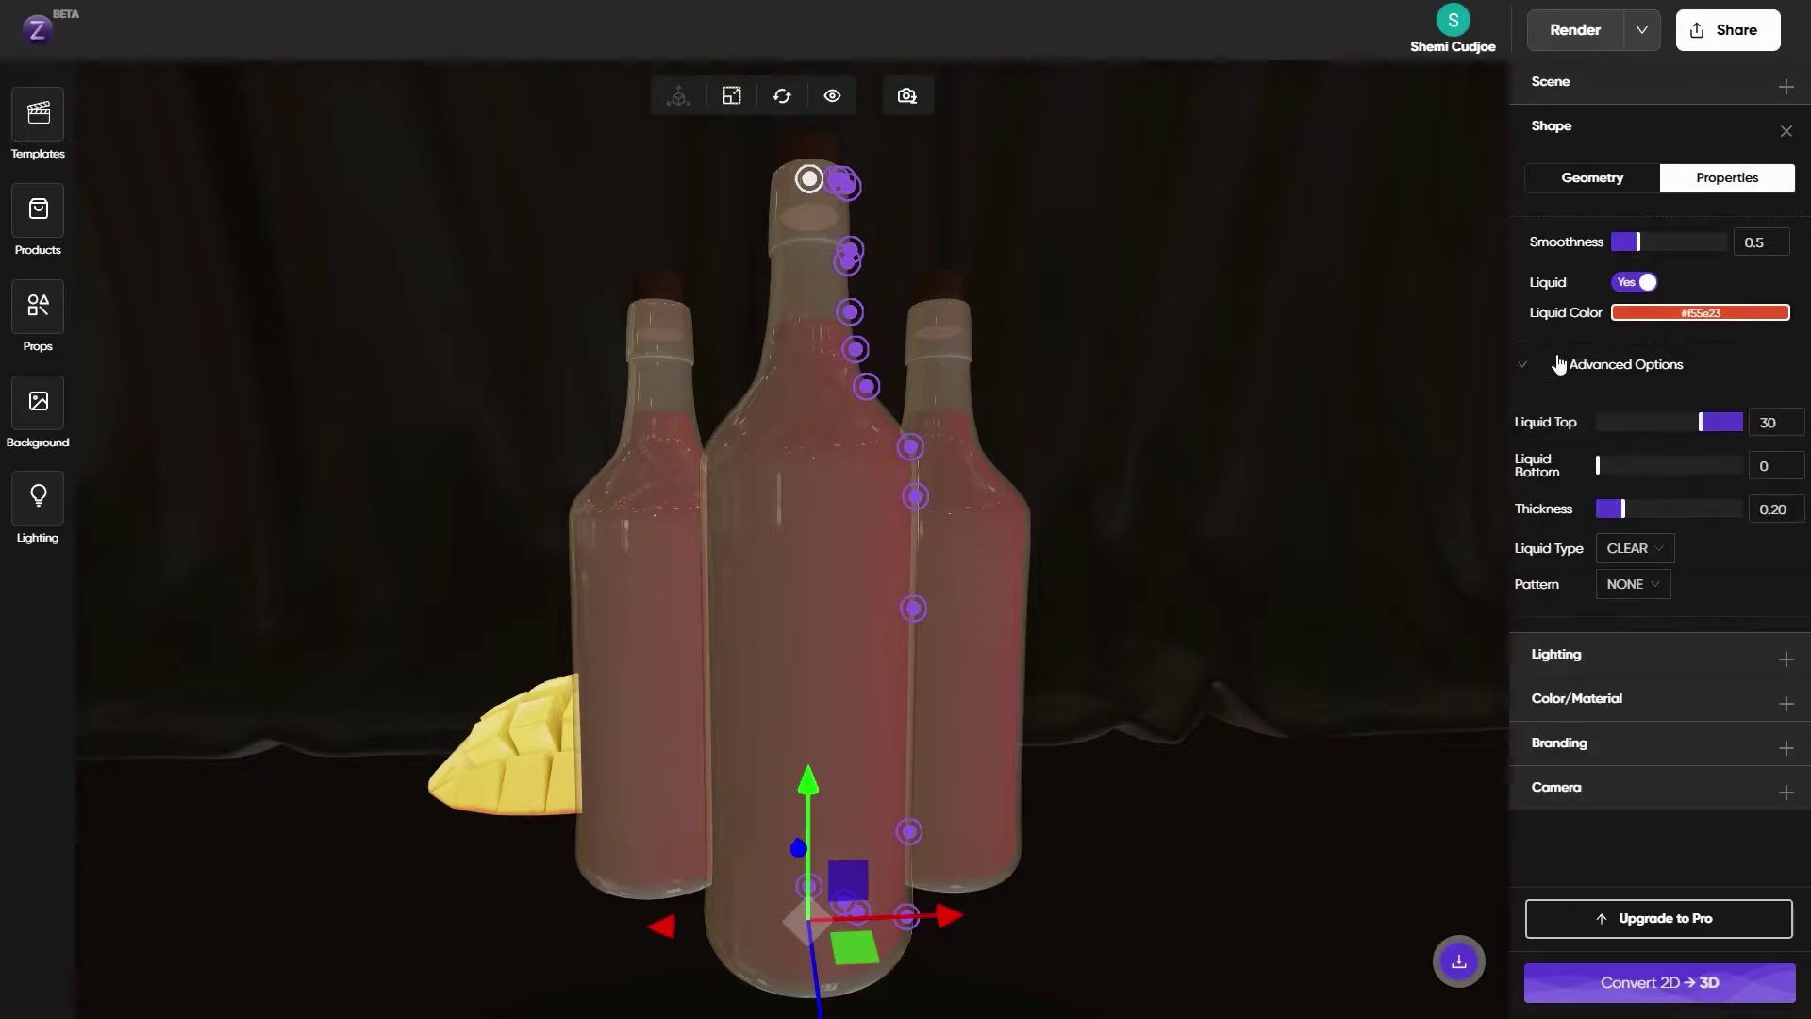
mouse_move(1631, 512)
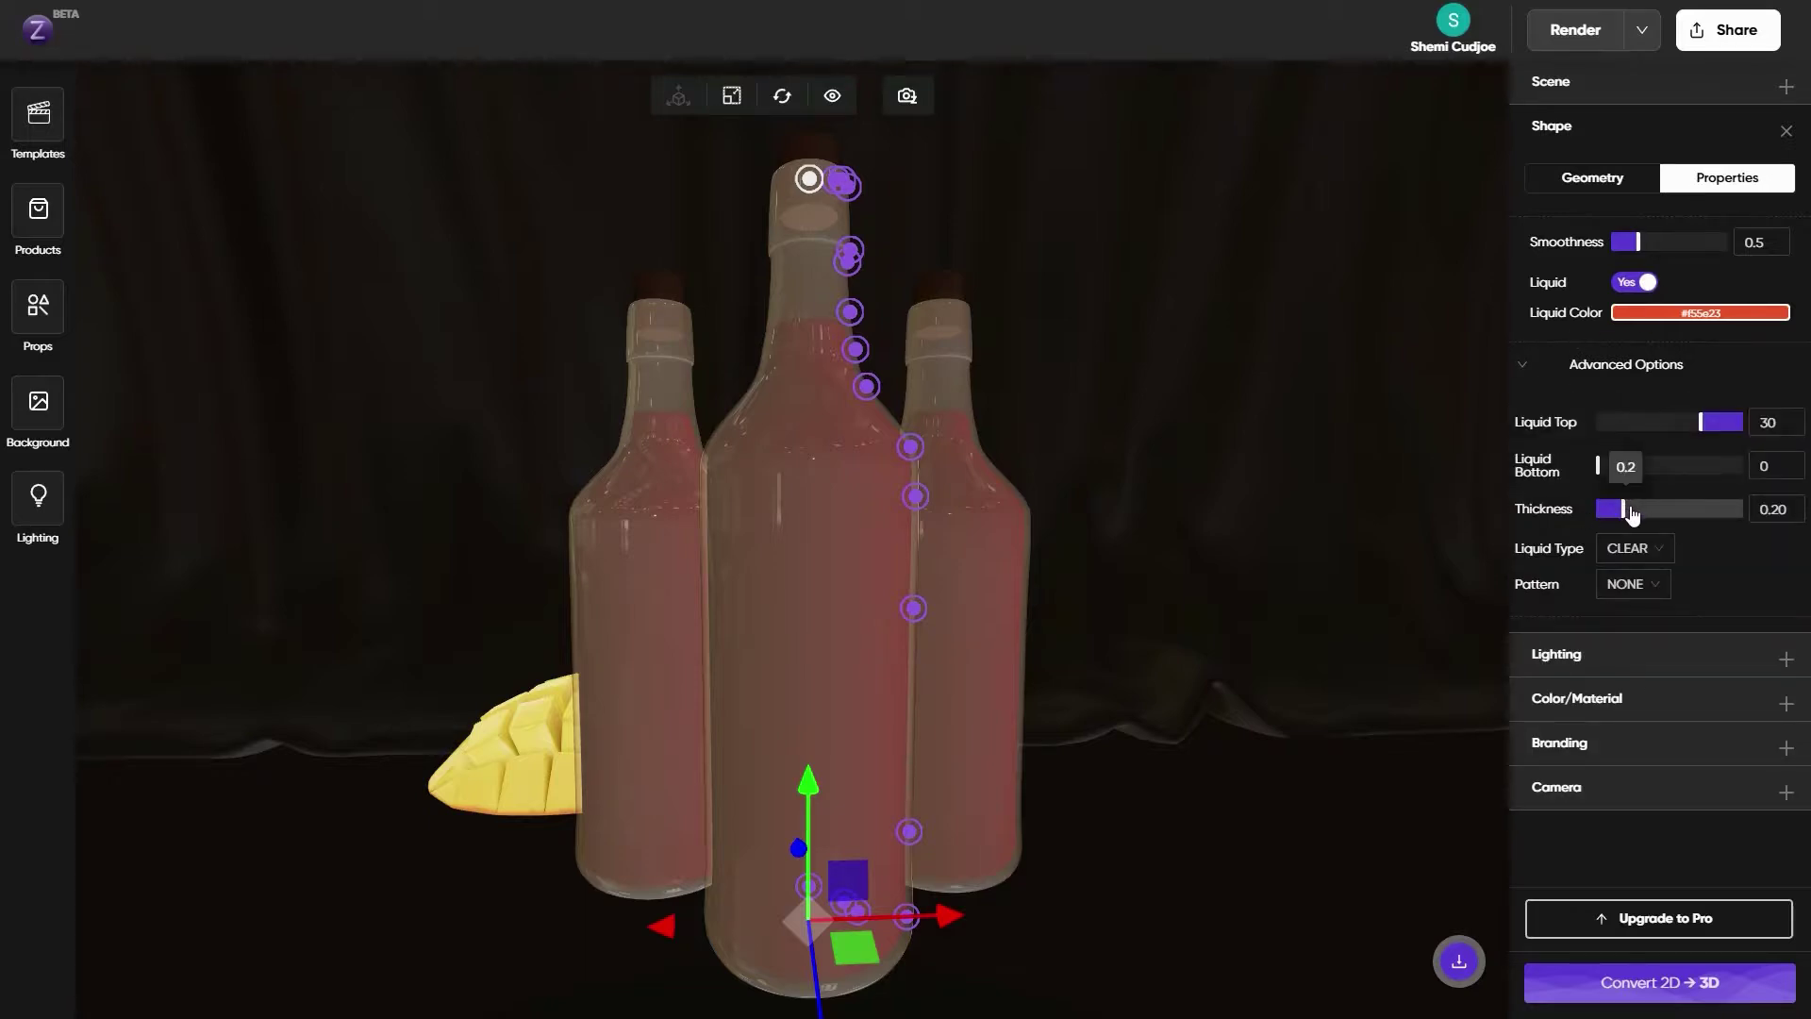
drag(1633, 514, 1640, 514)
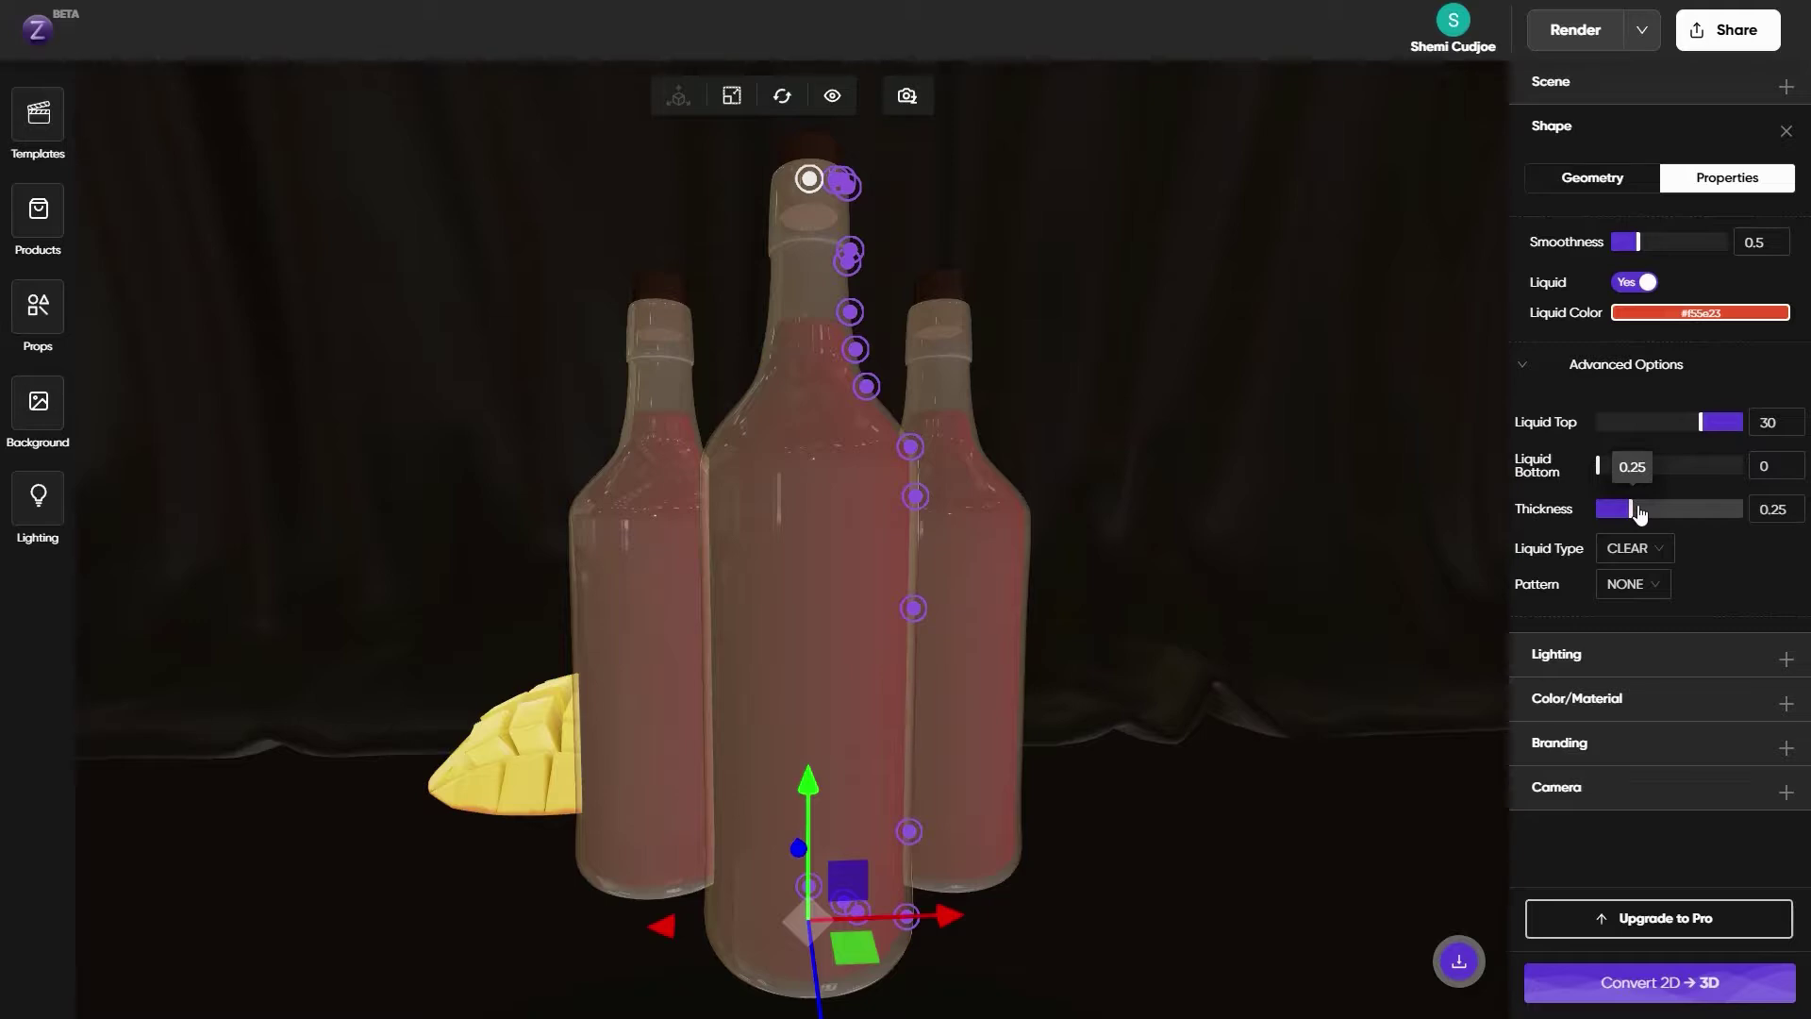
Set the thickness of the right and left whiskey bottles to 0.25 as well
click(983, 521)
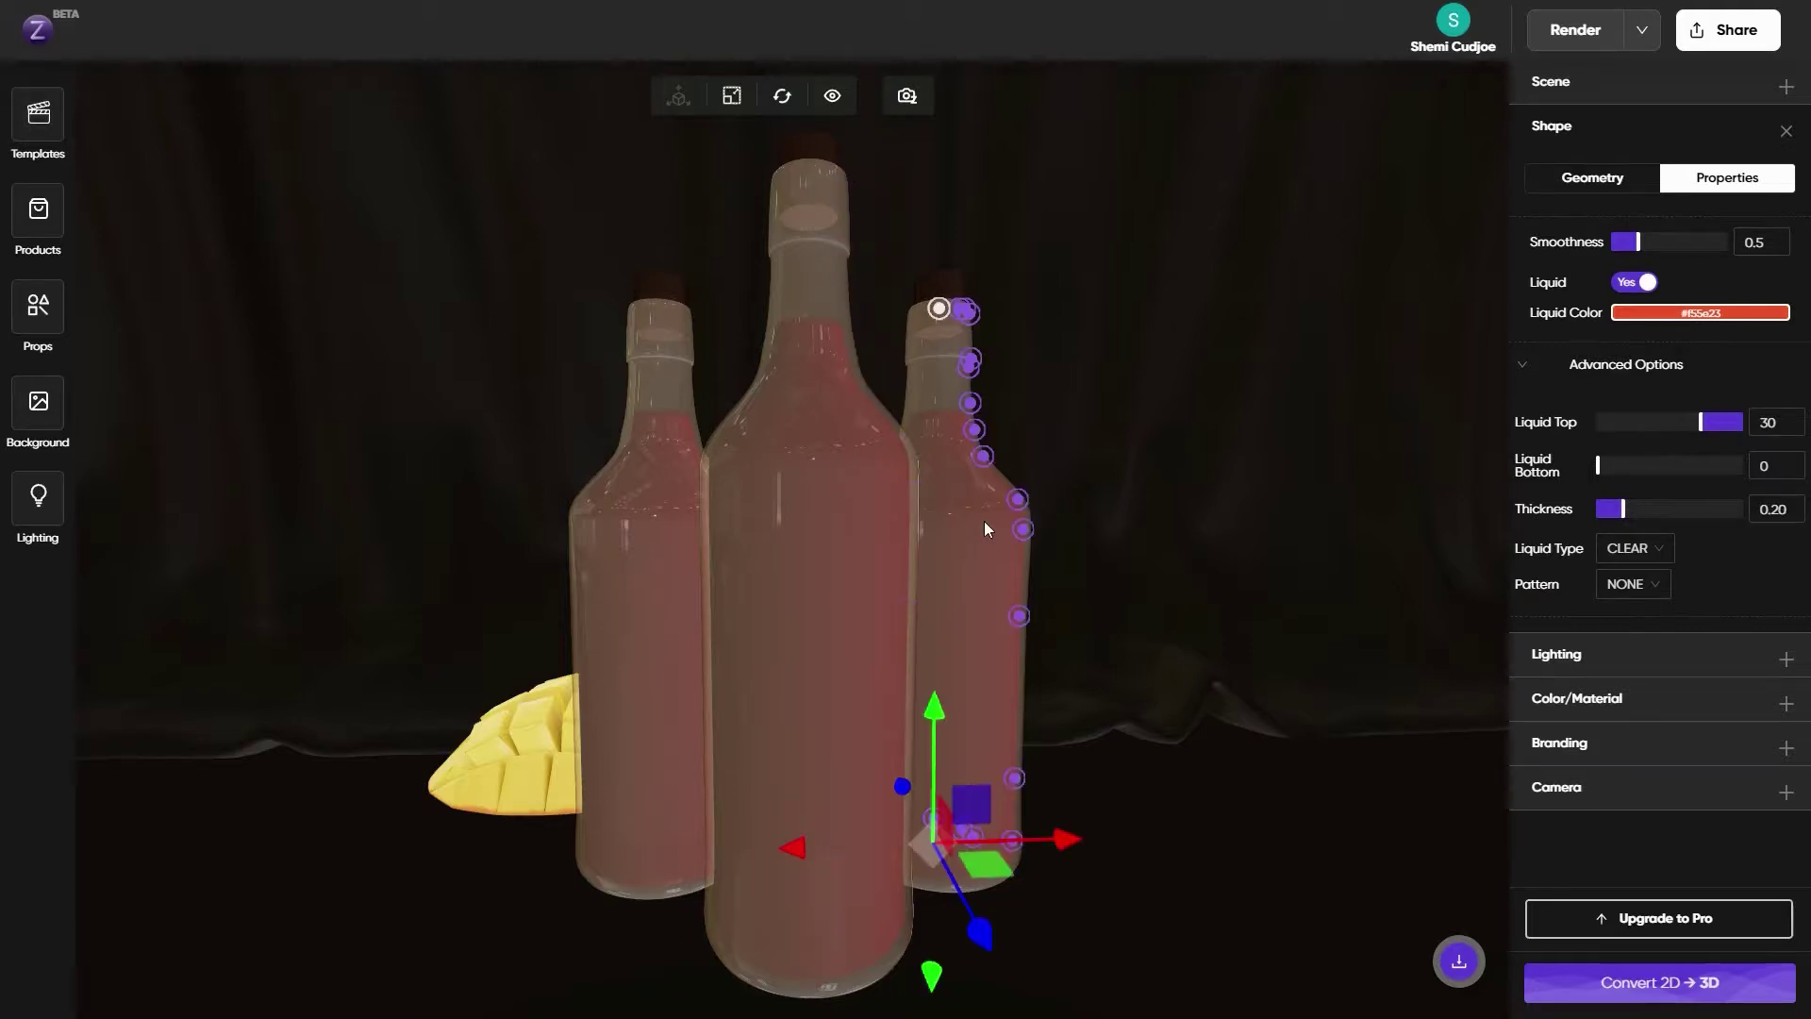
drag(1623, 512, 1633, 513)
click(1798, 514)
click(665, 460)
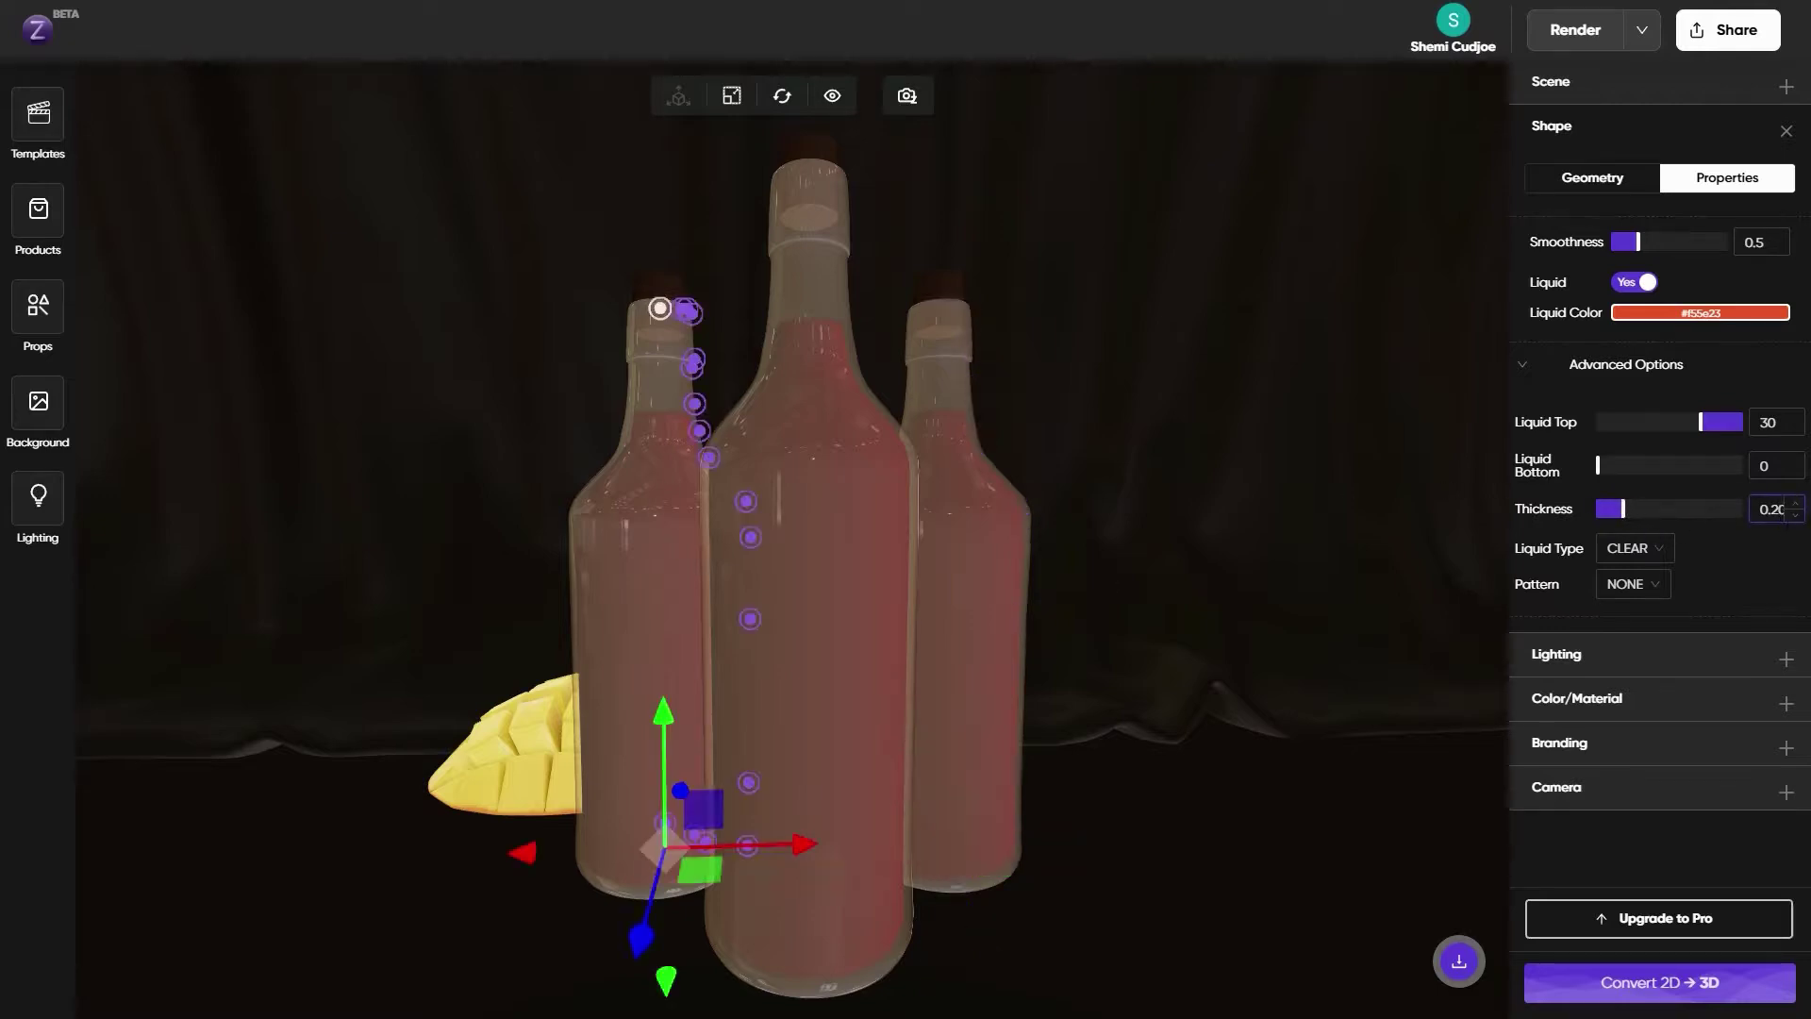
drag(1786, 509, 1769, 510)
text(5)
click(1658, 555)
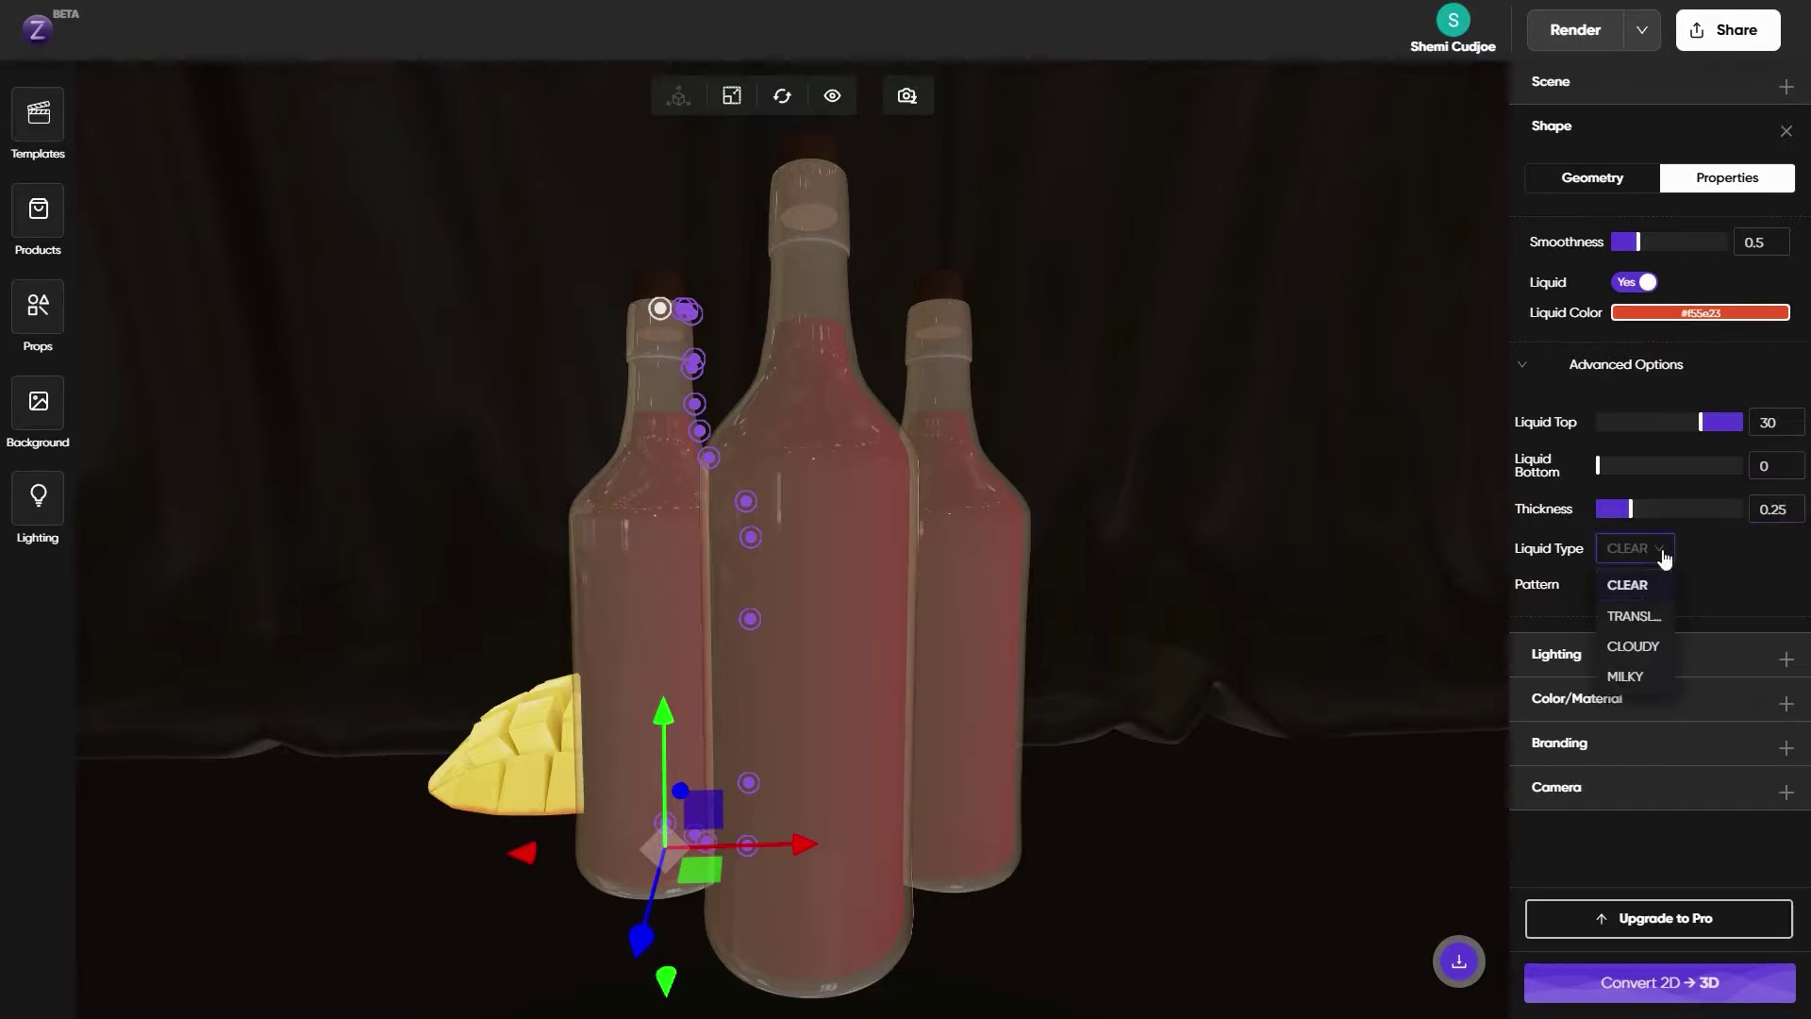
click(1749, 569)
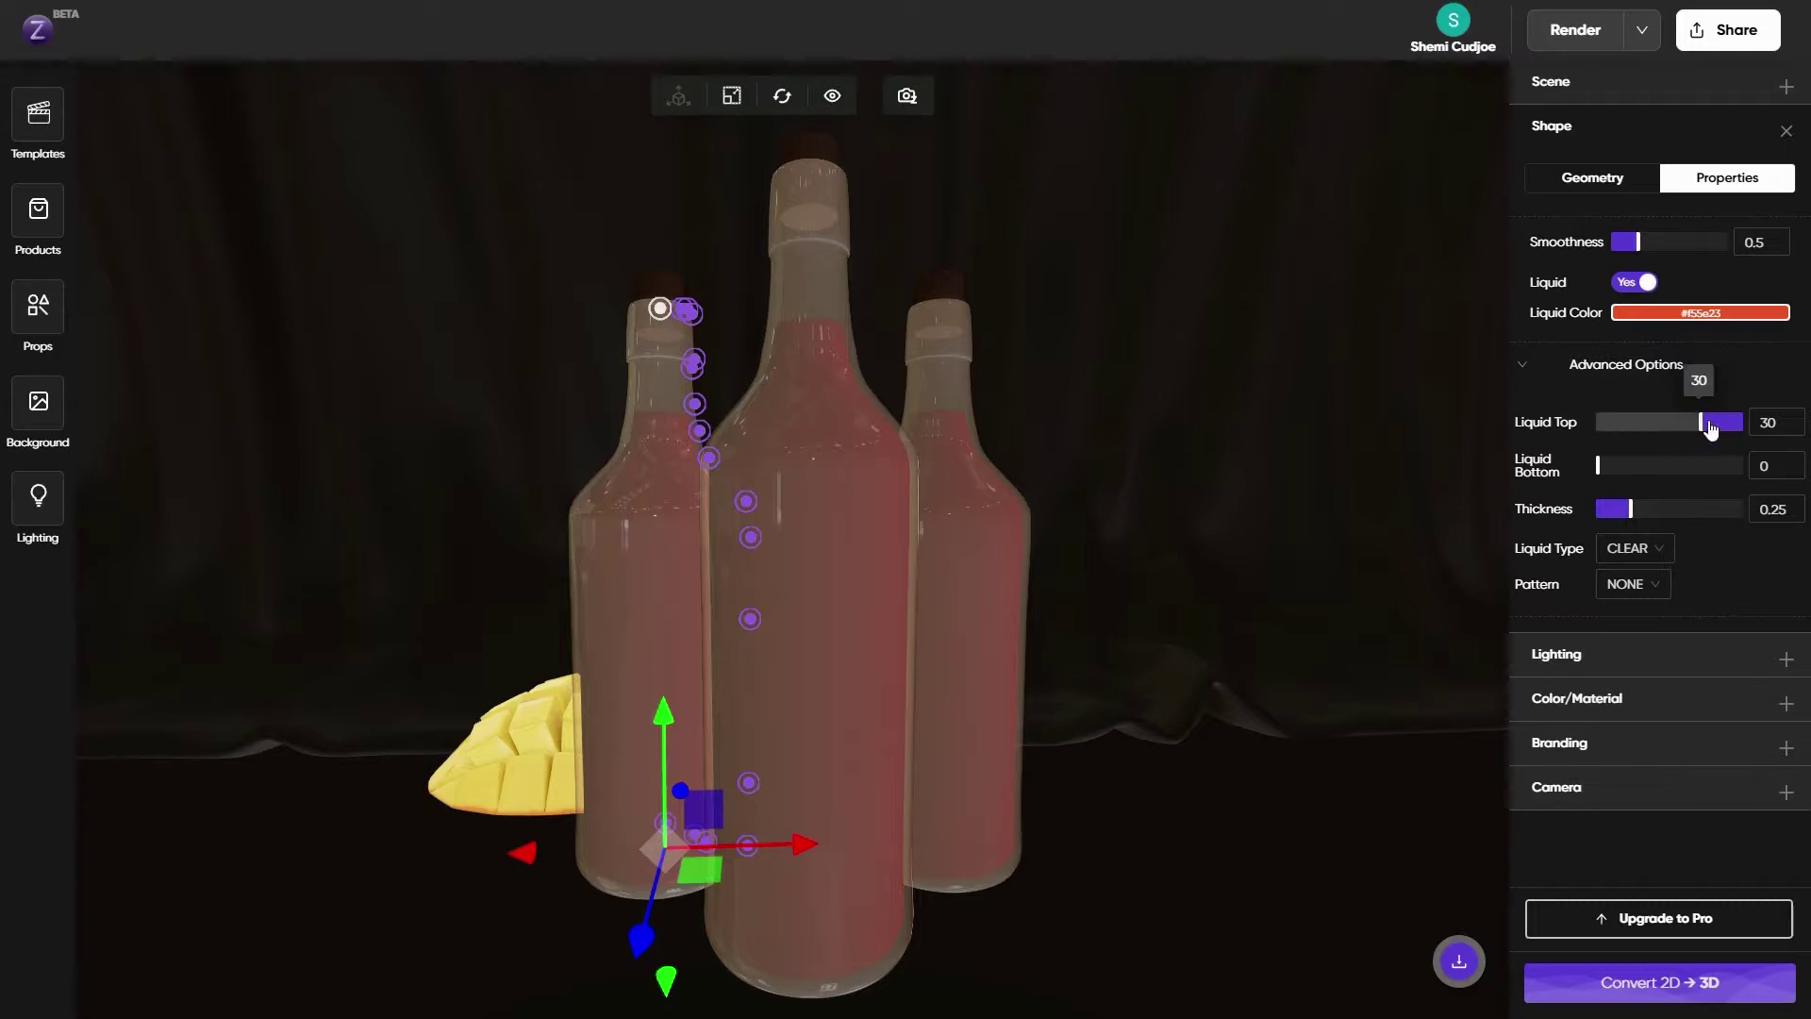
click(1662, 586)
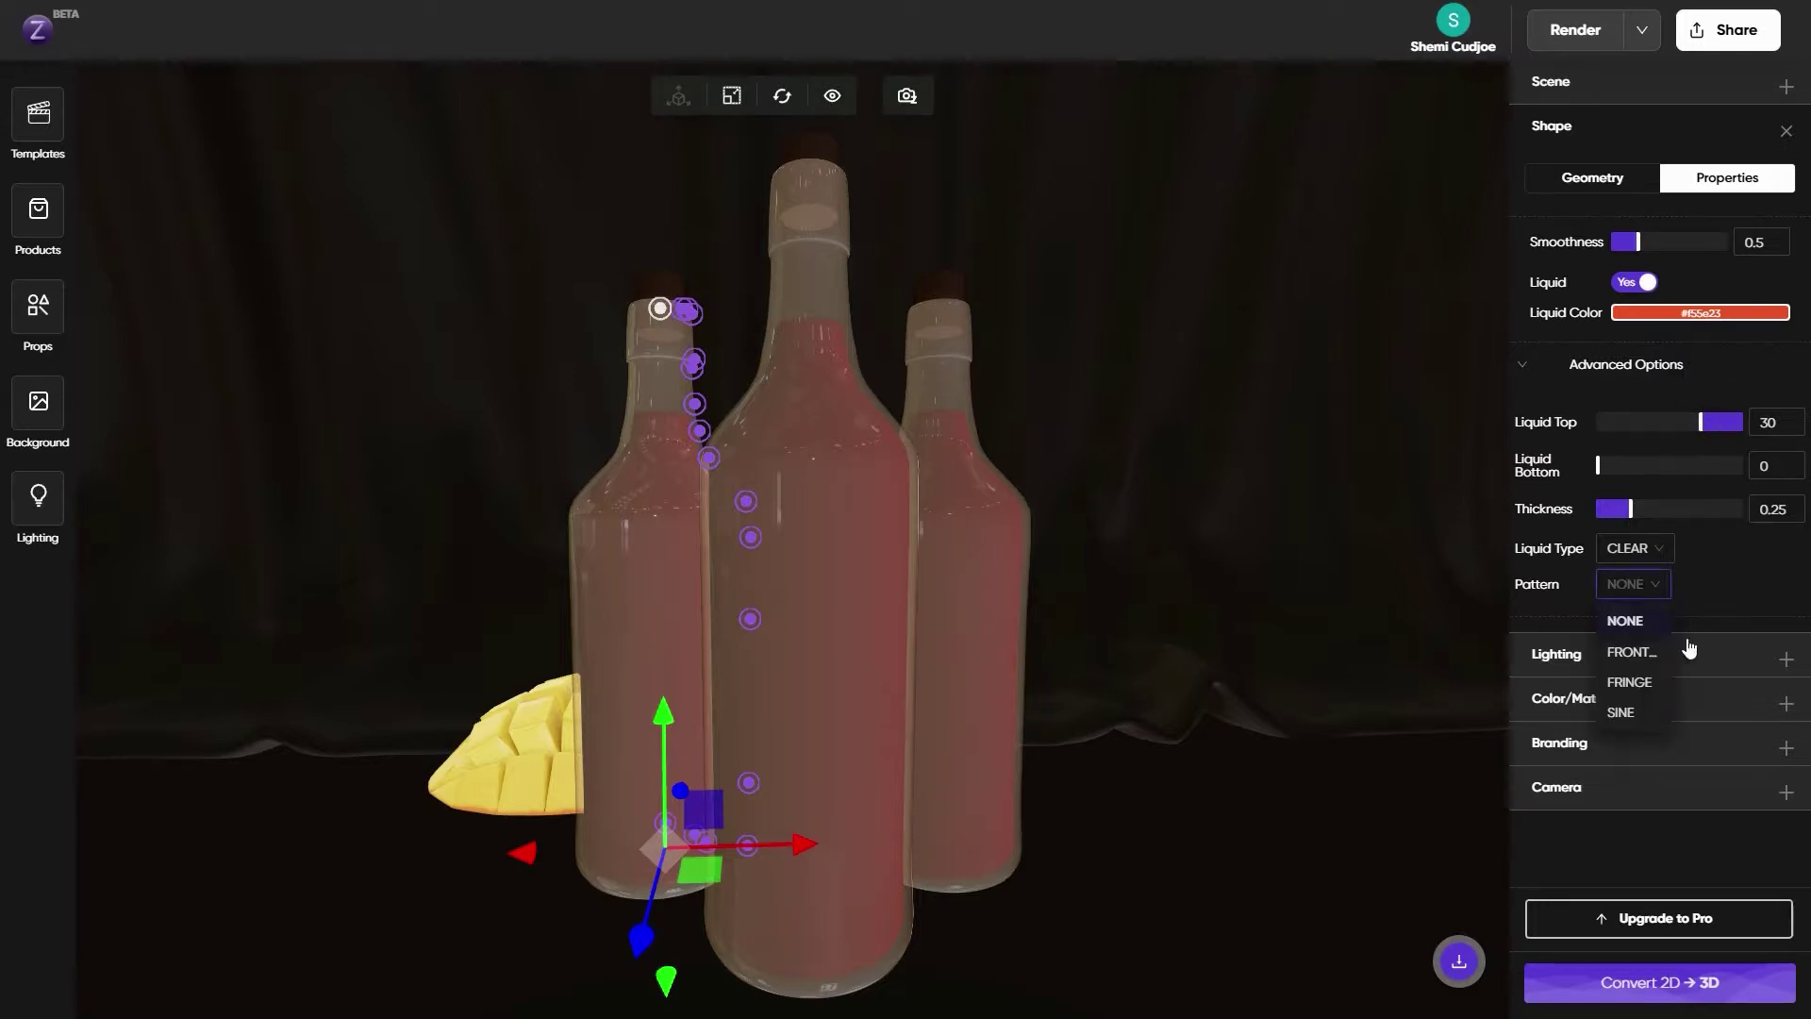
click(1726, 582)
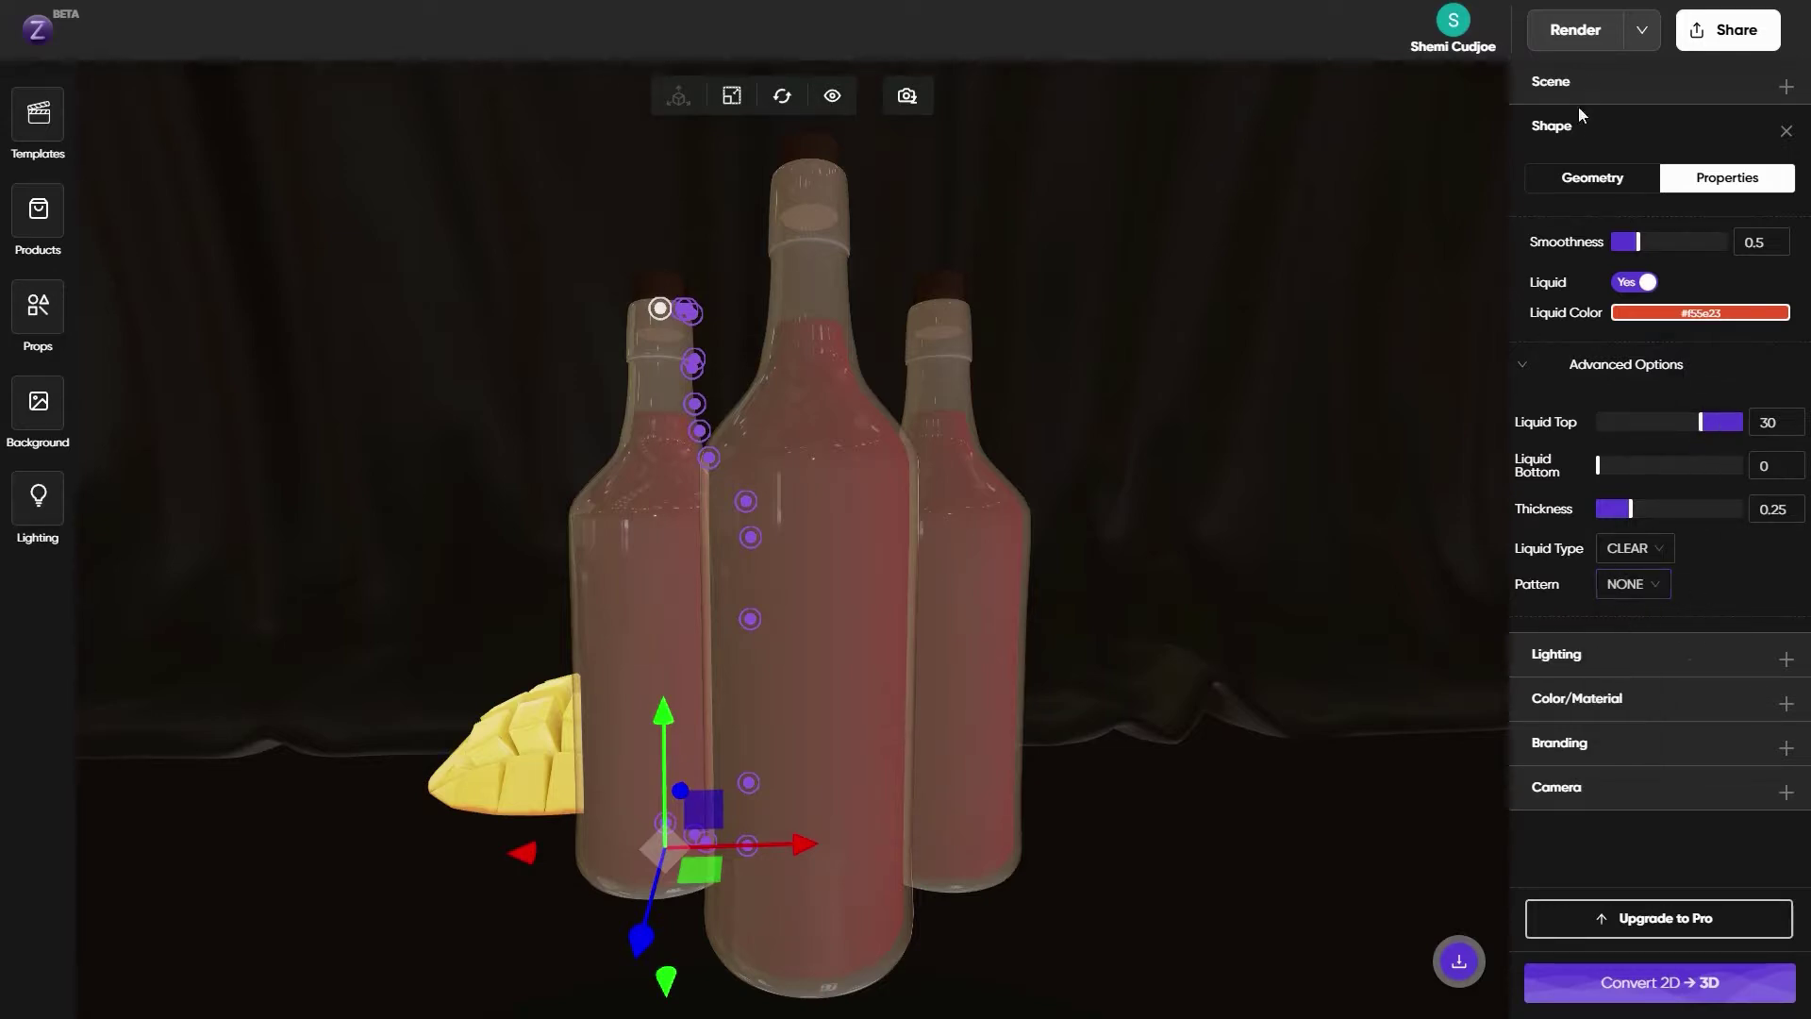
Render the scene and lower the black floor's roughness to 0.30
click(1573, 31)
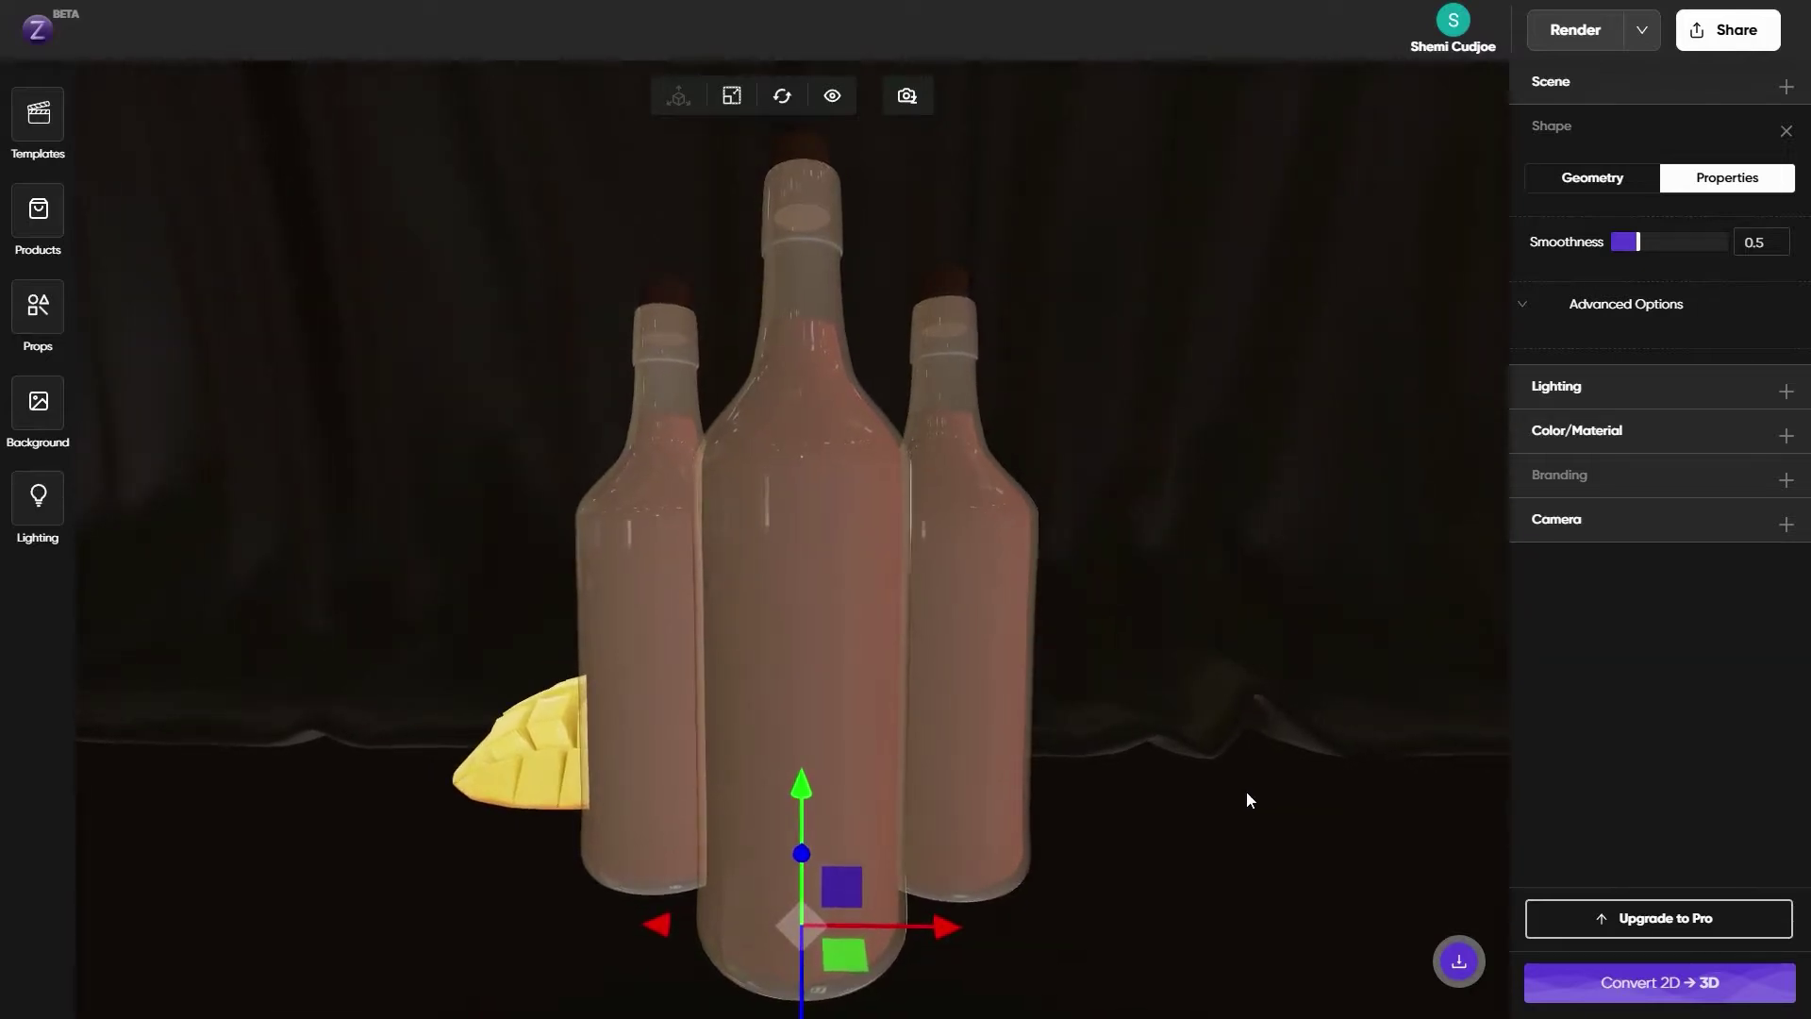
click(1576, 430)
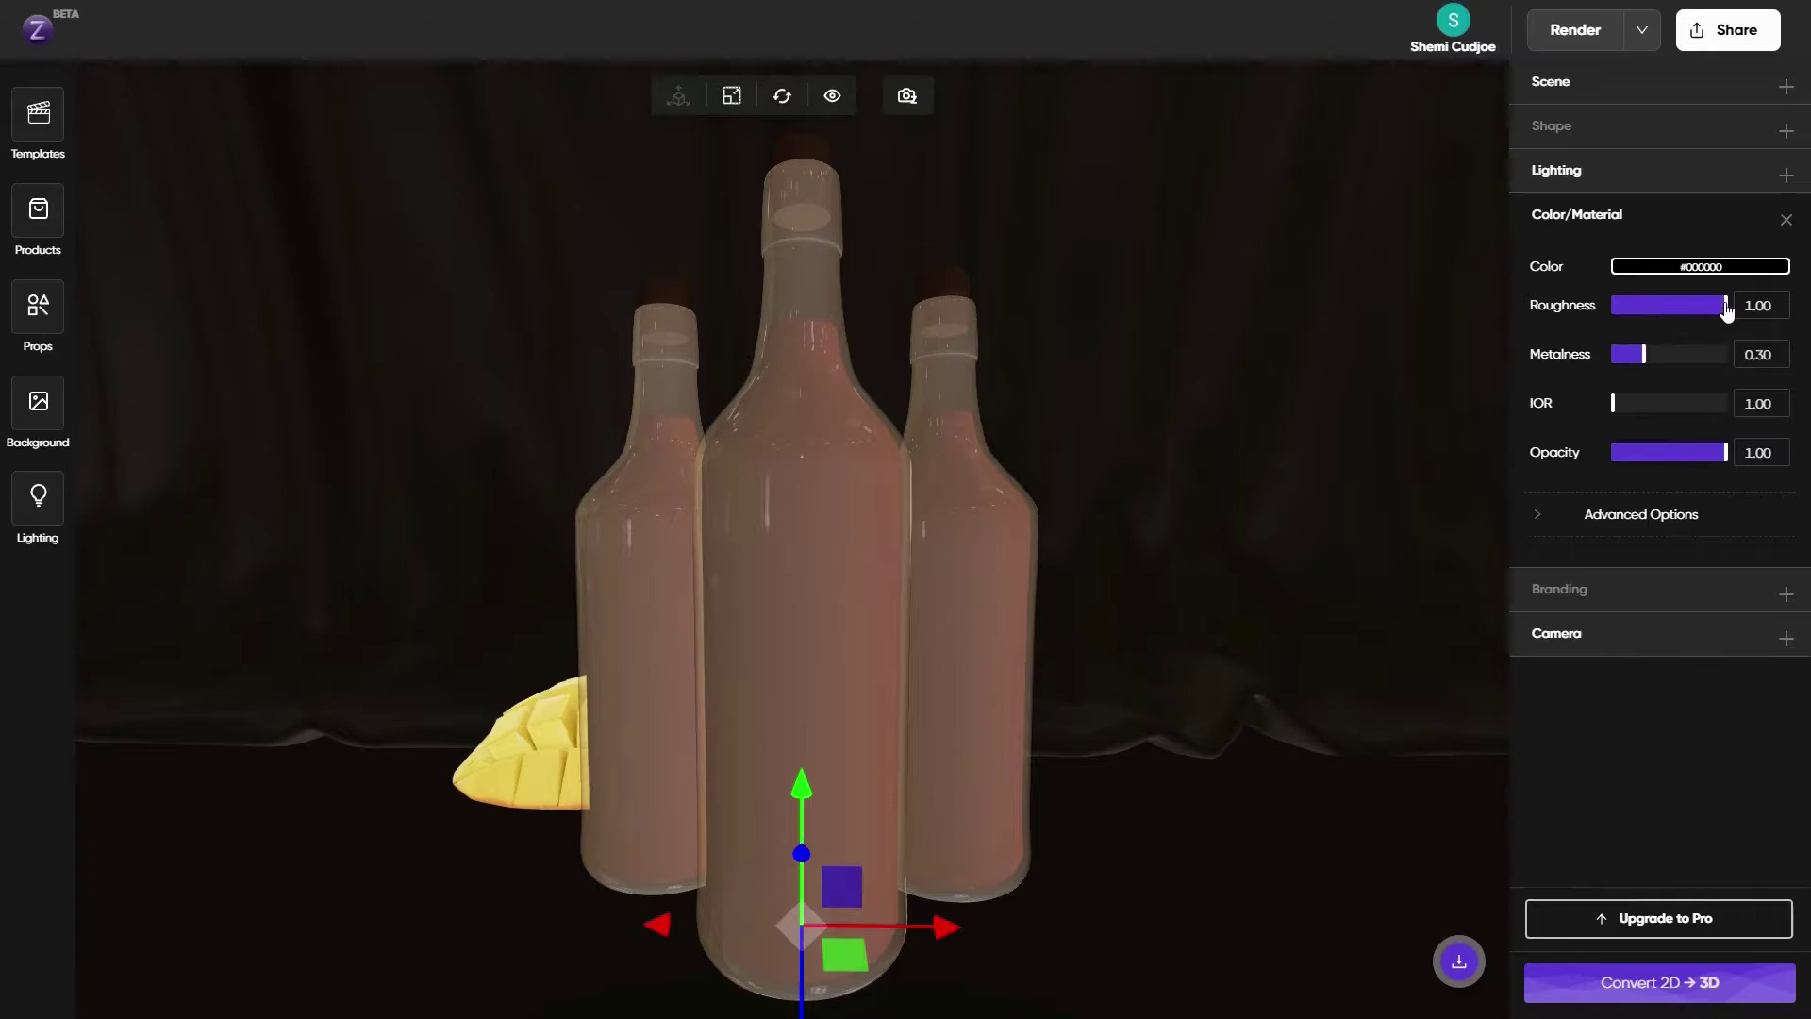
drag(1726, 305, 1645, 321)
click(1779, 301)
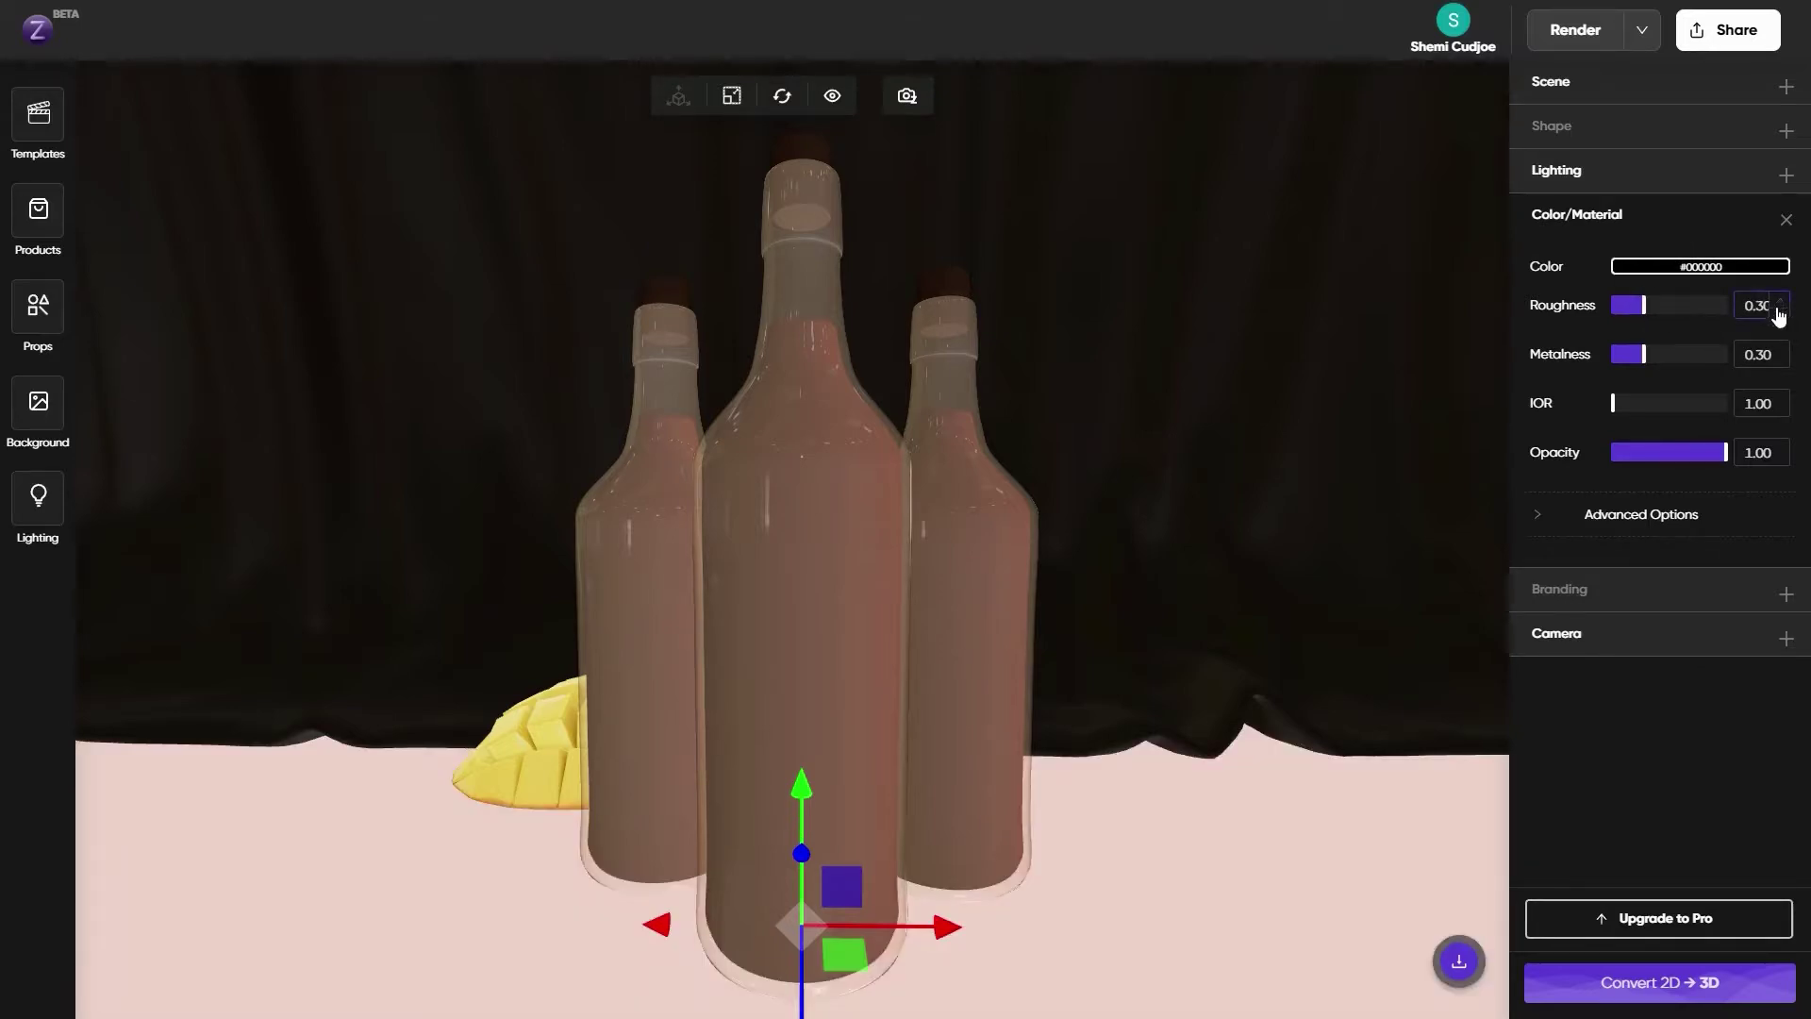
Replace the scene's lighting with a blue-tinted preset from the lighting library and render the scene
click(42, 422)
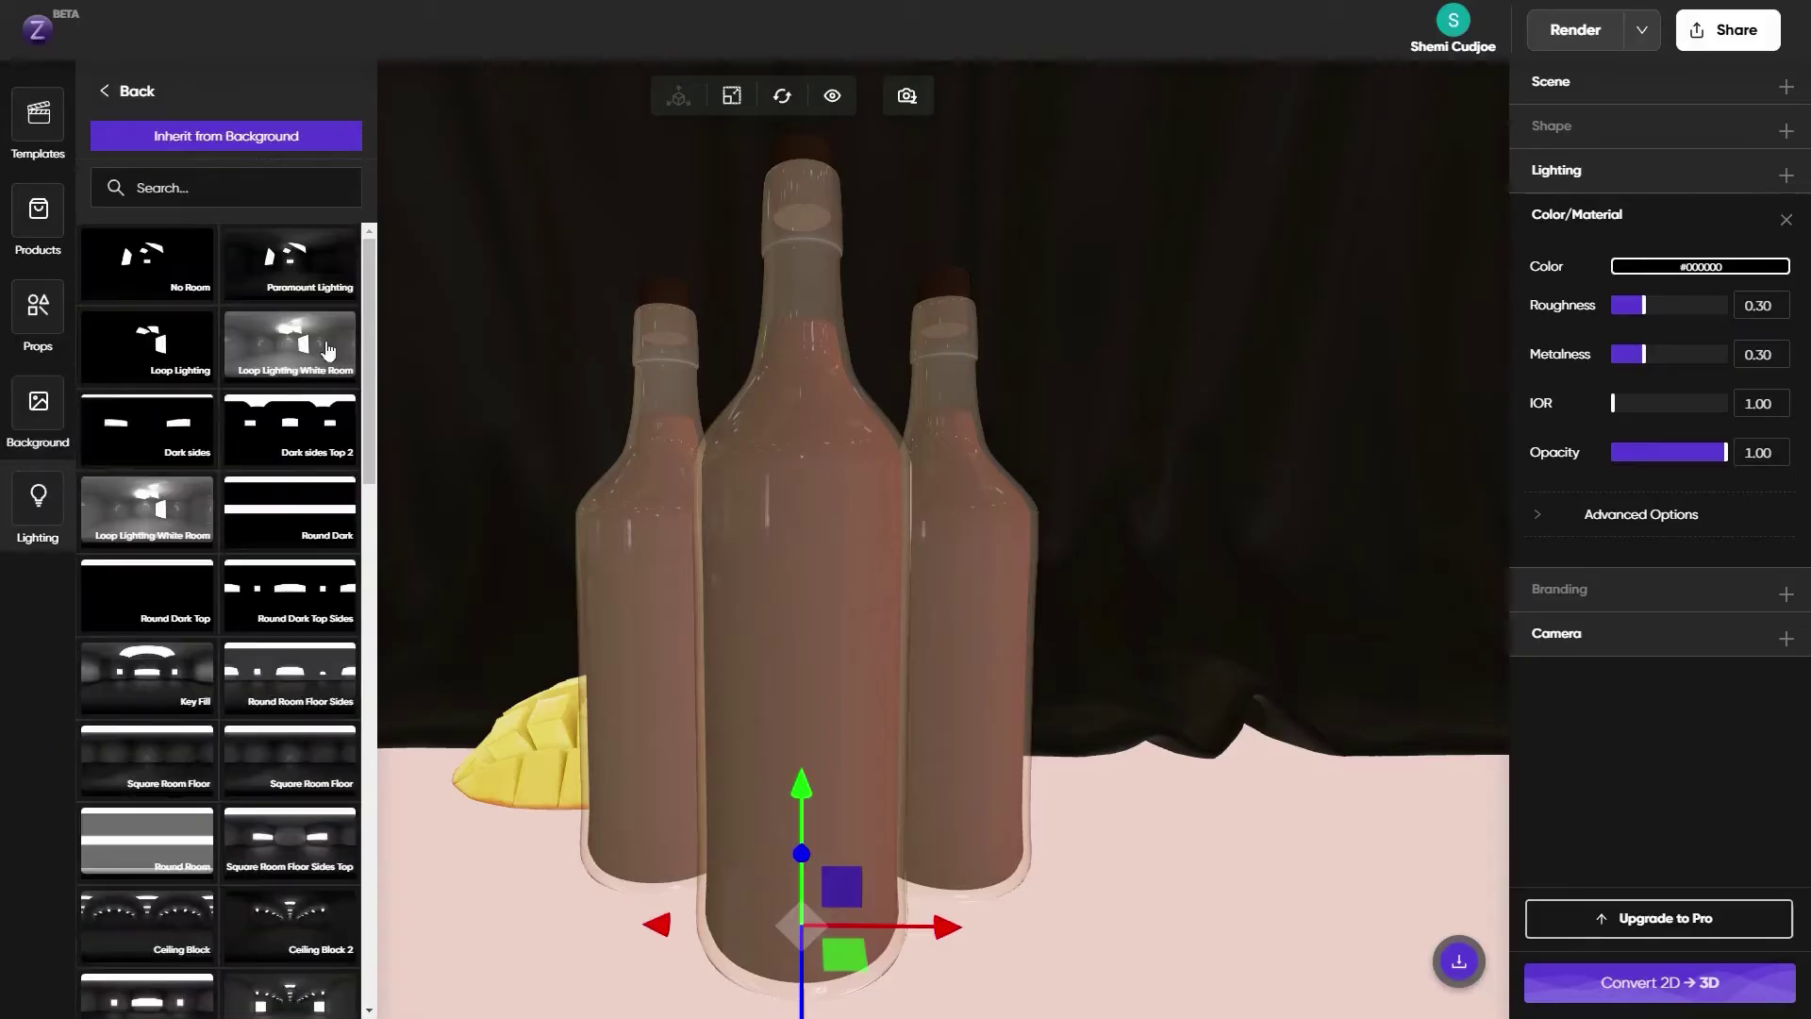
drag(374, 283, 374, 726)
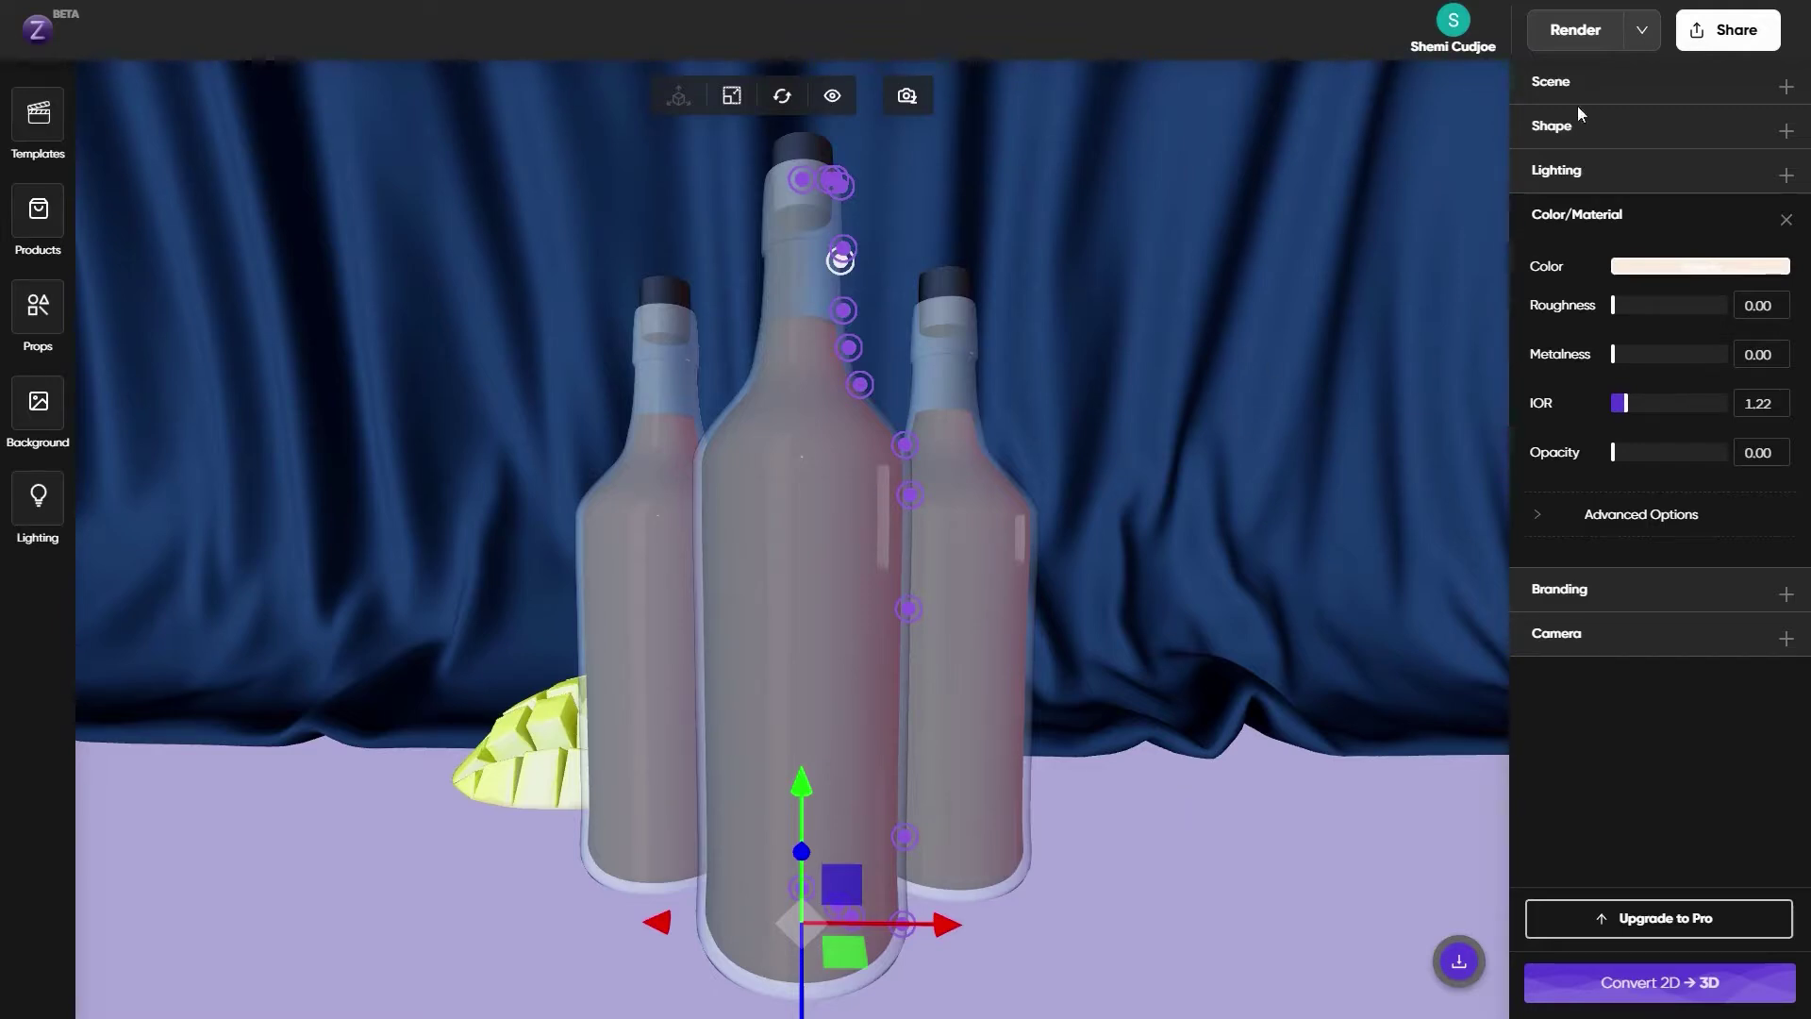
click(1575, 37)
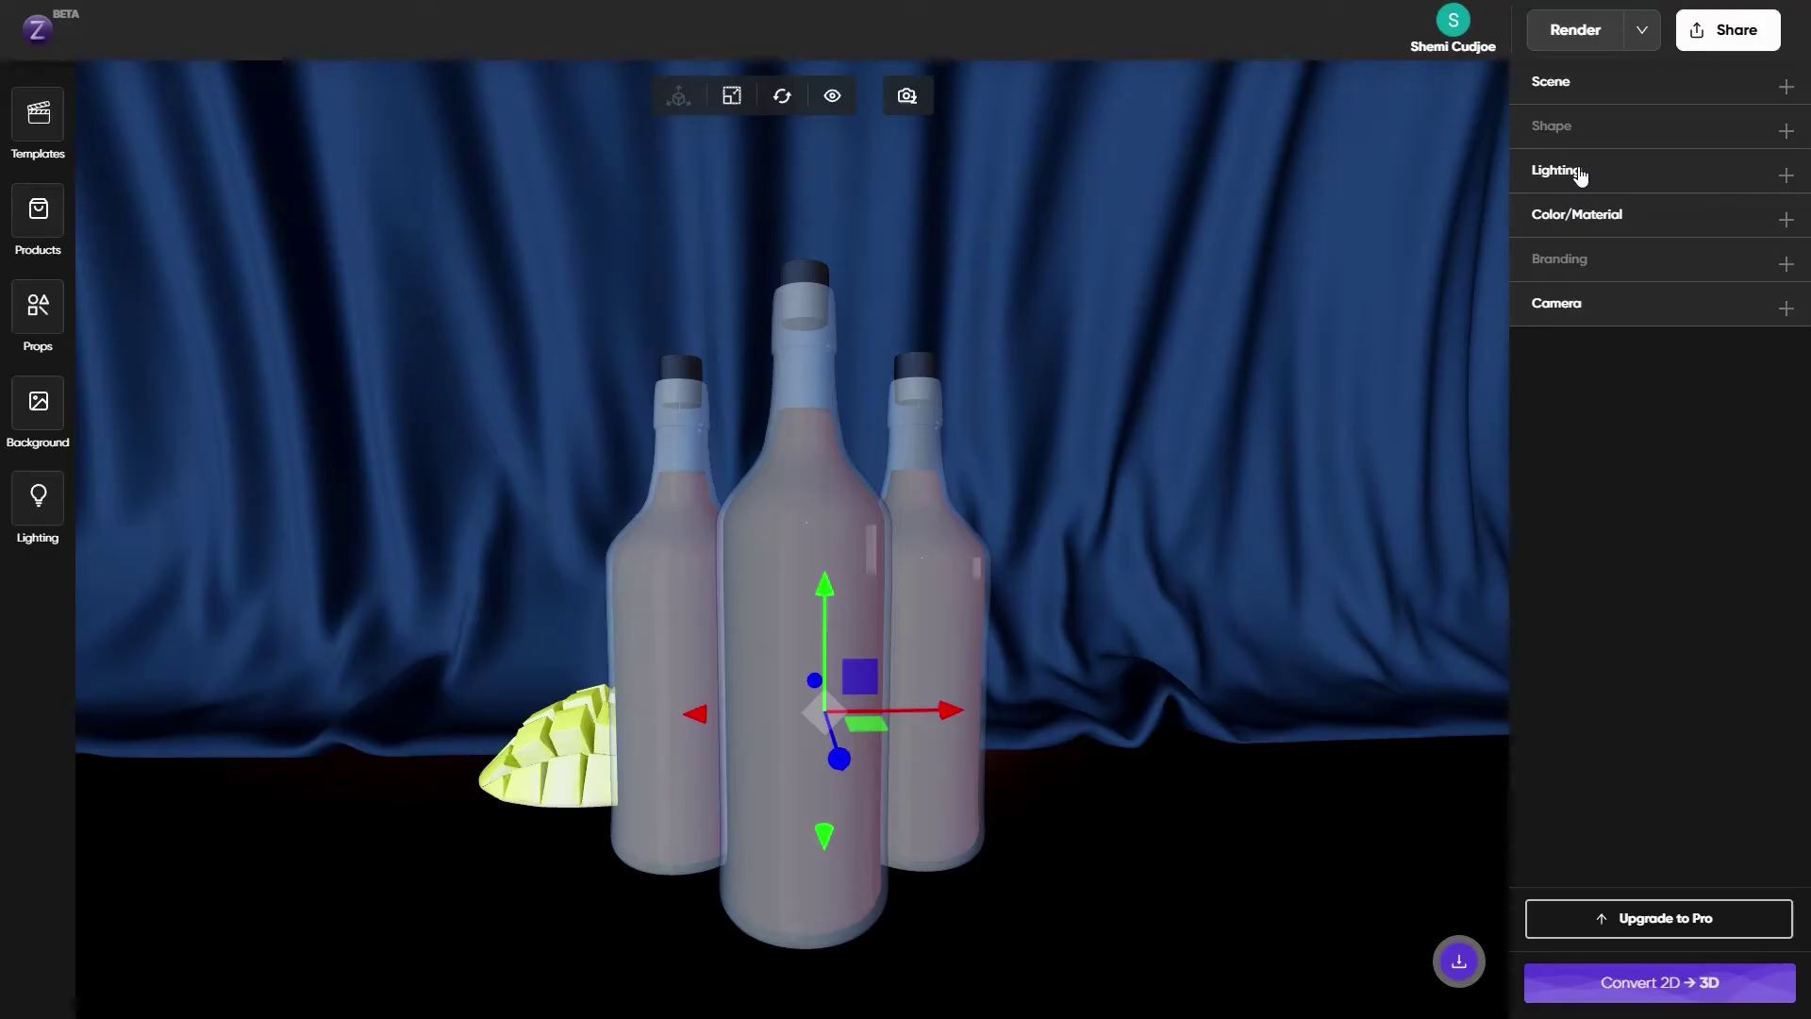
Set the lighting exposure to 1.7 and the diffuse intensity to 0.7
click(1580, 176)
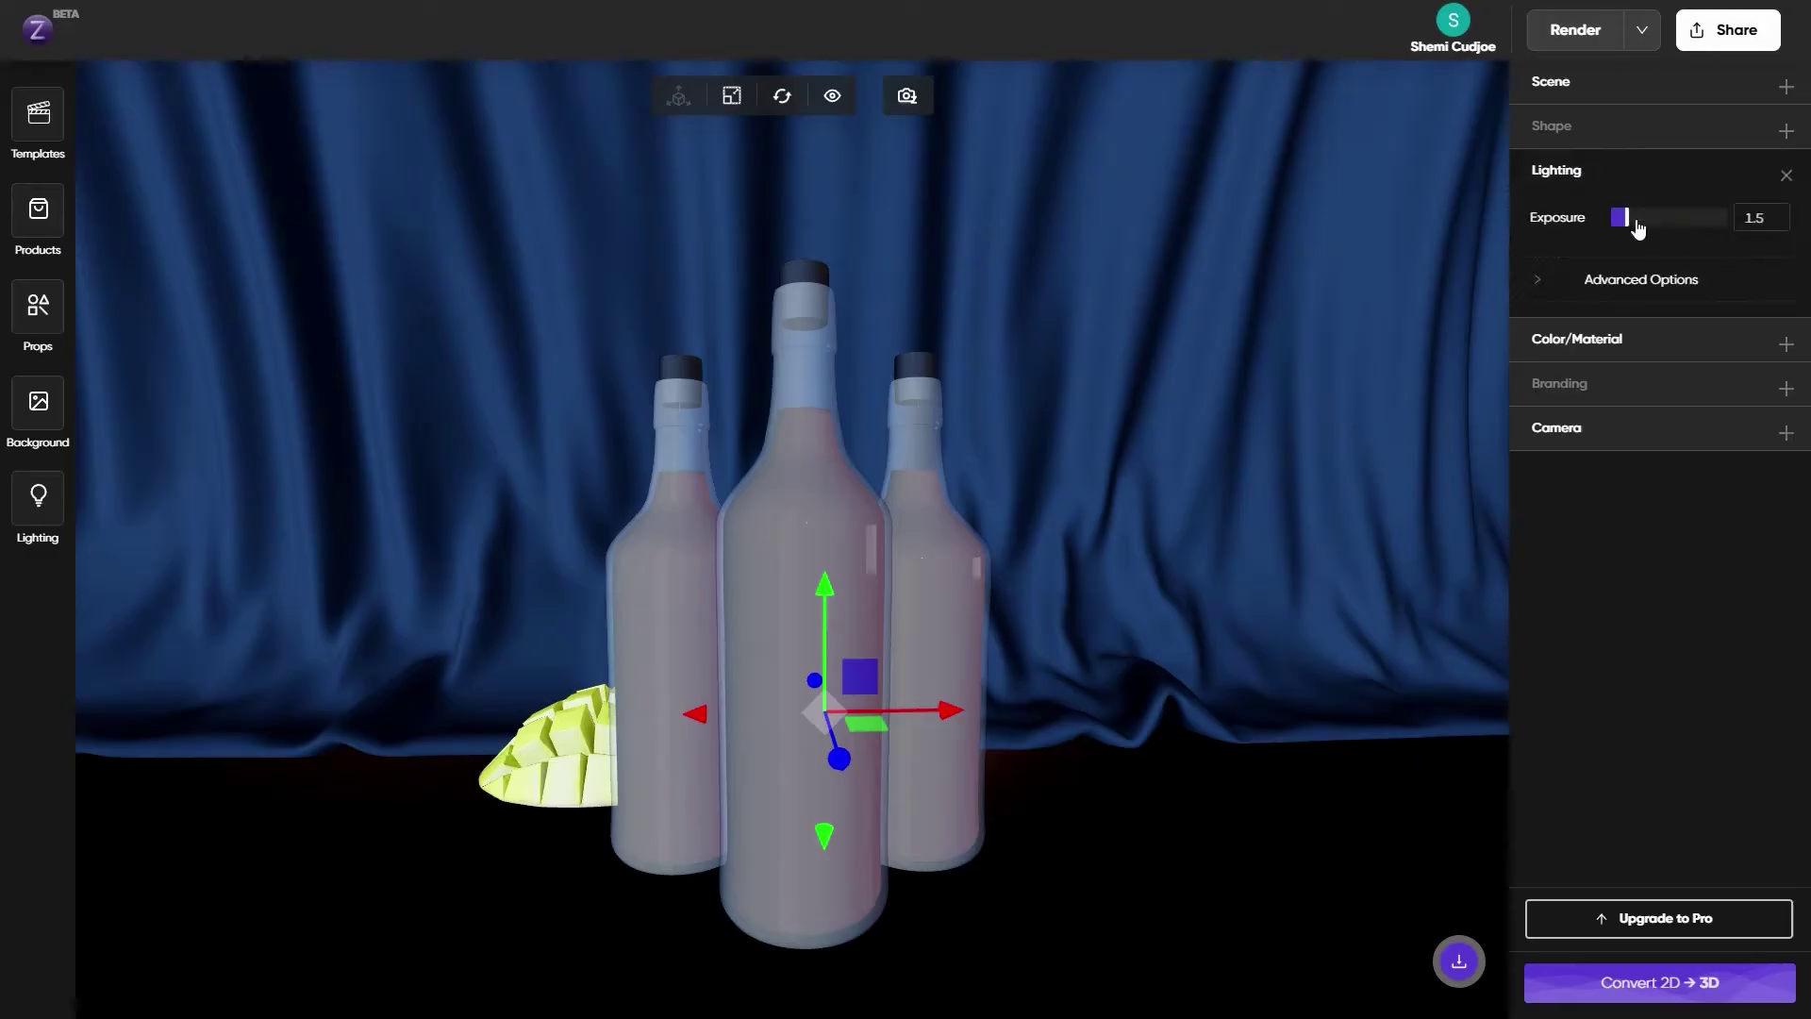
click(1791, 213)
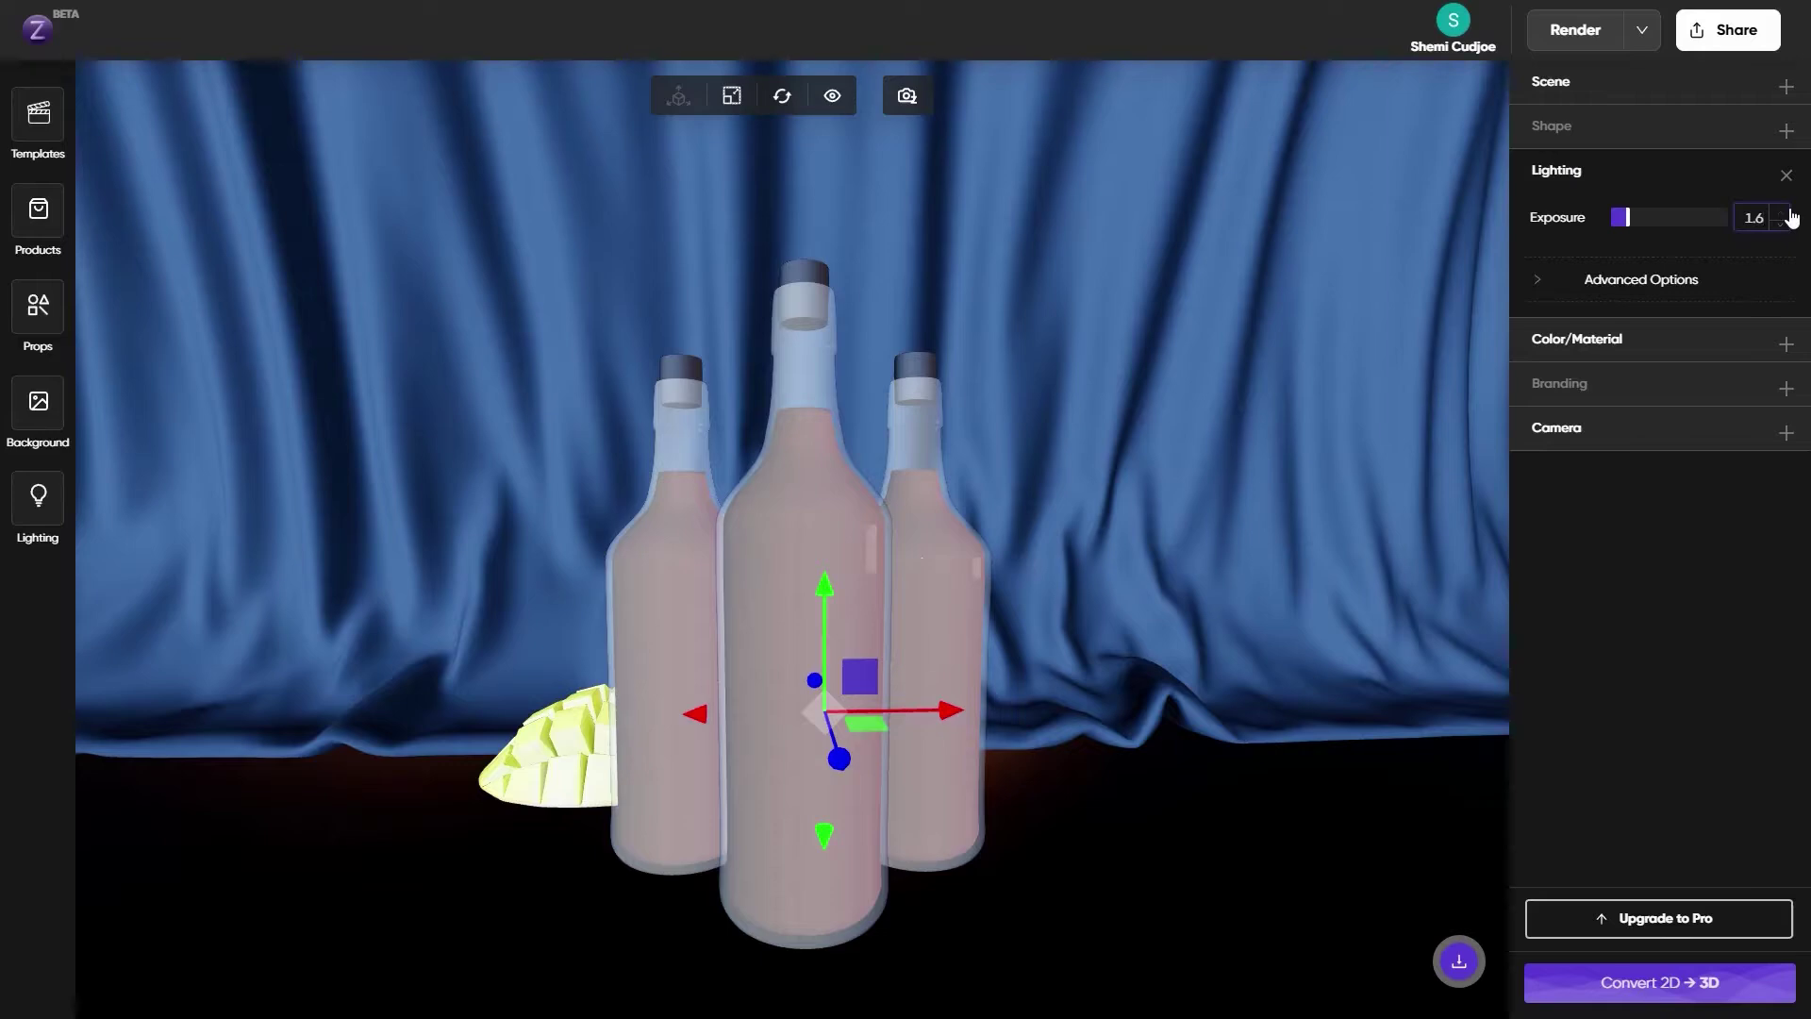
click(1791, 217)
click(1594, 281)
click(1780, 344)
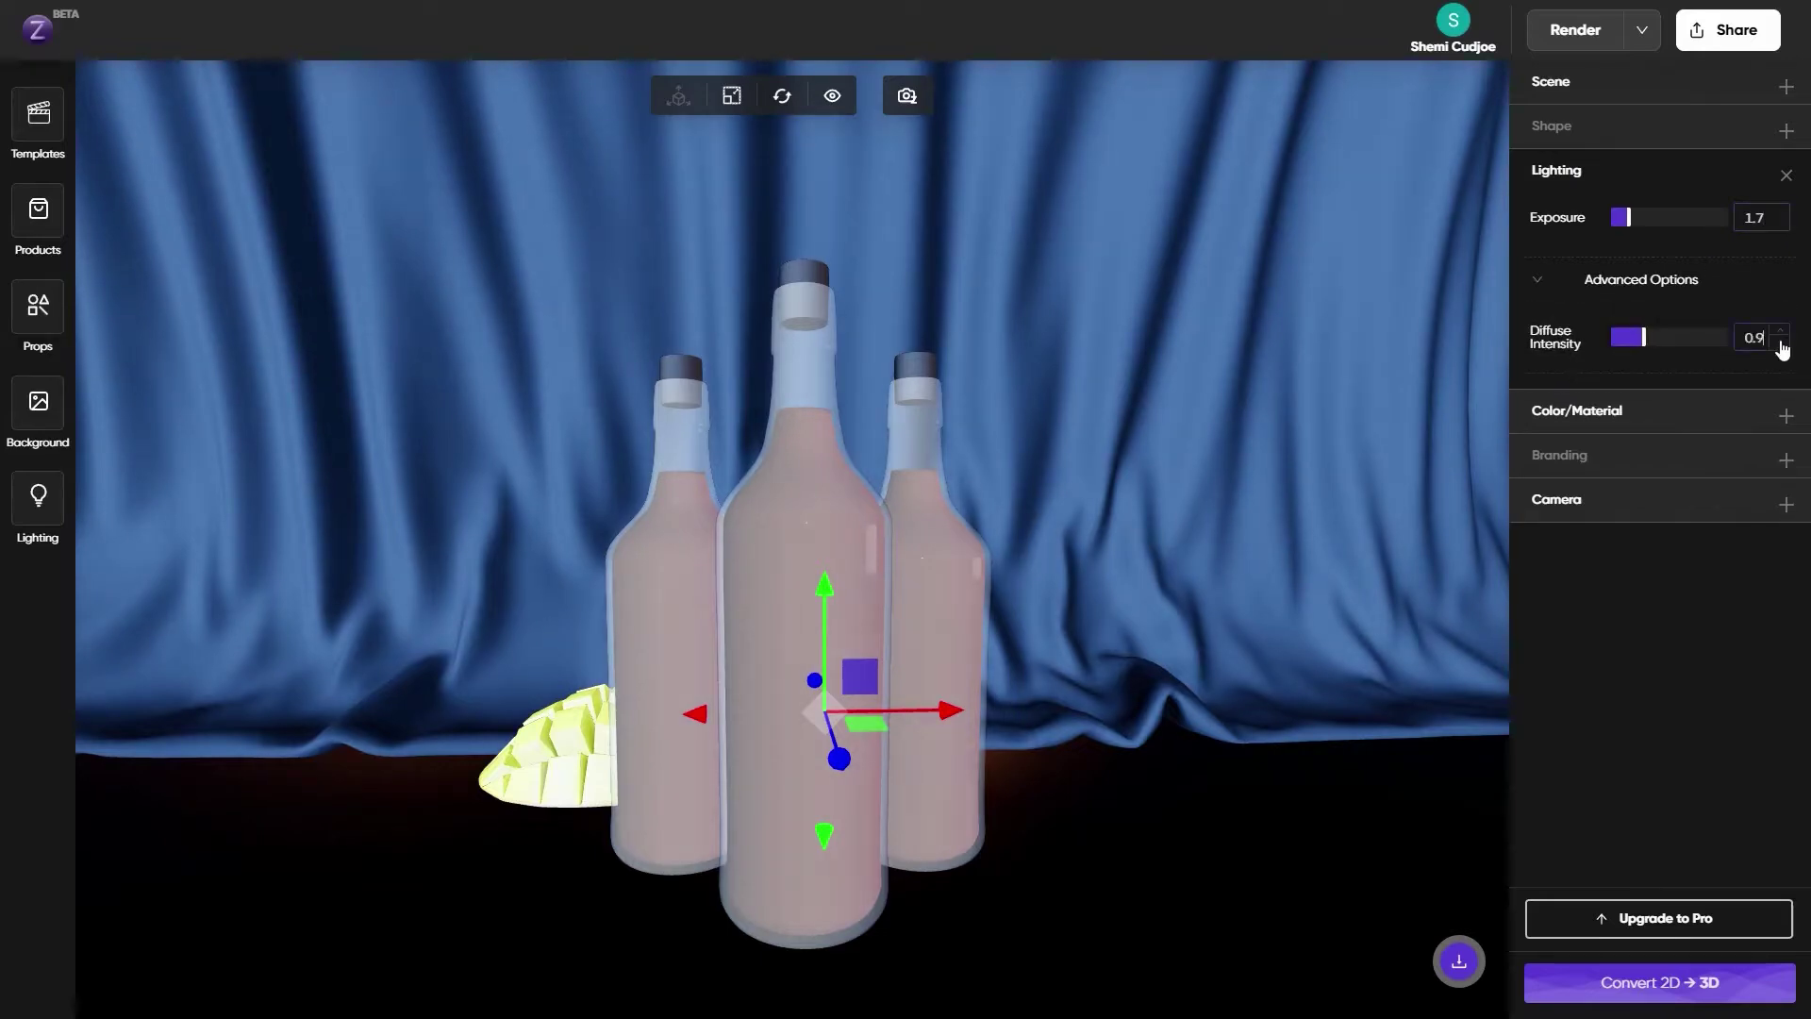
click(1781, 344)
click(1781, 345)
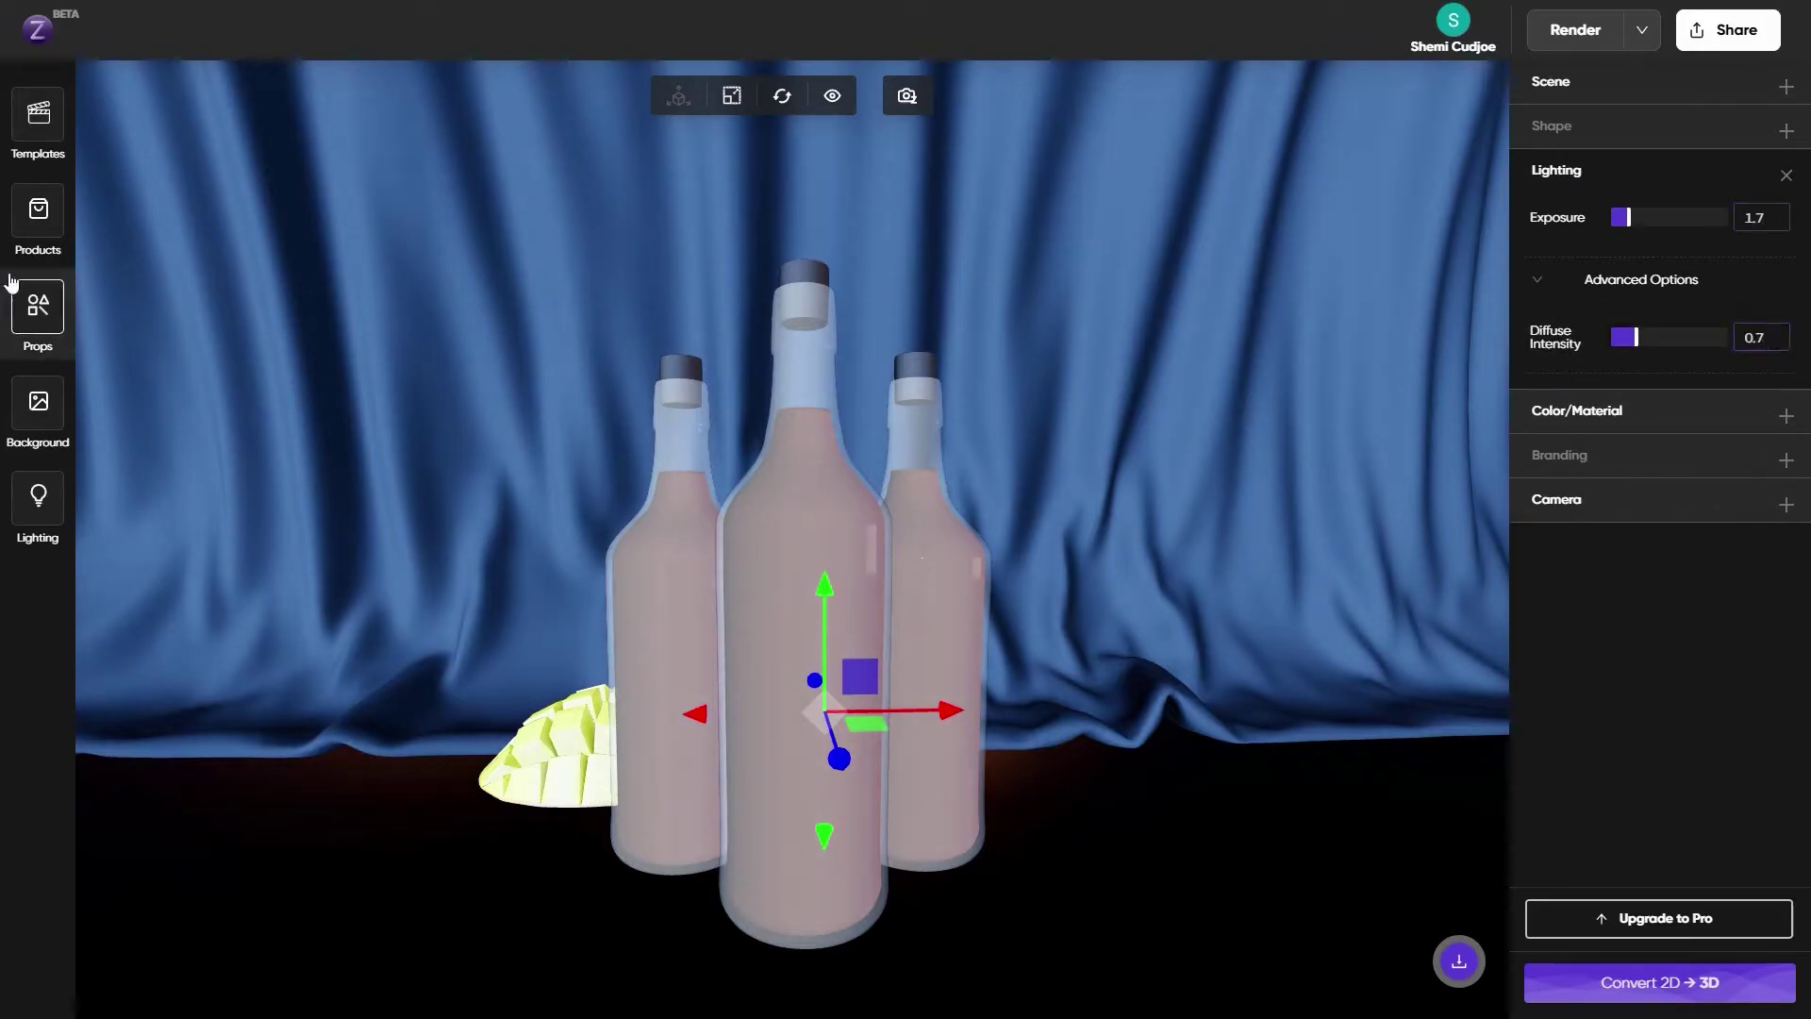
Add a Flute Glass from the product library to the scene with the bottles
drag(389, 434, 719, 606)
click(25, 249)
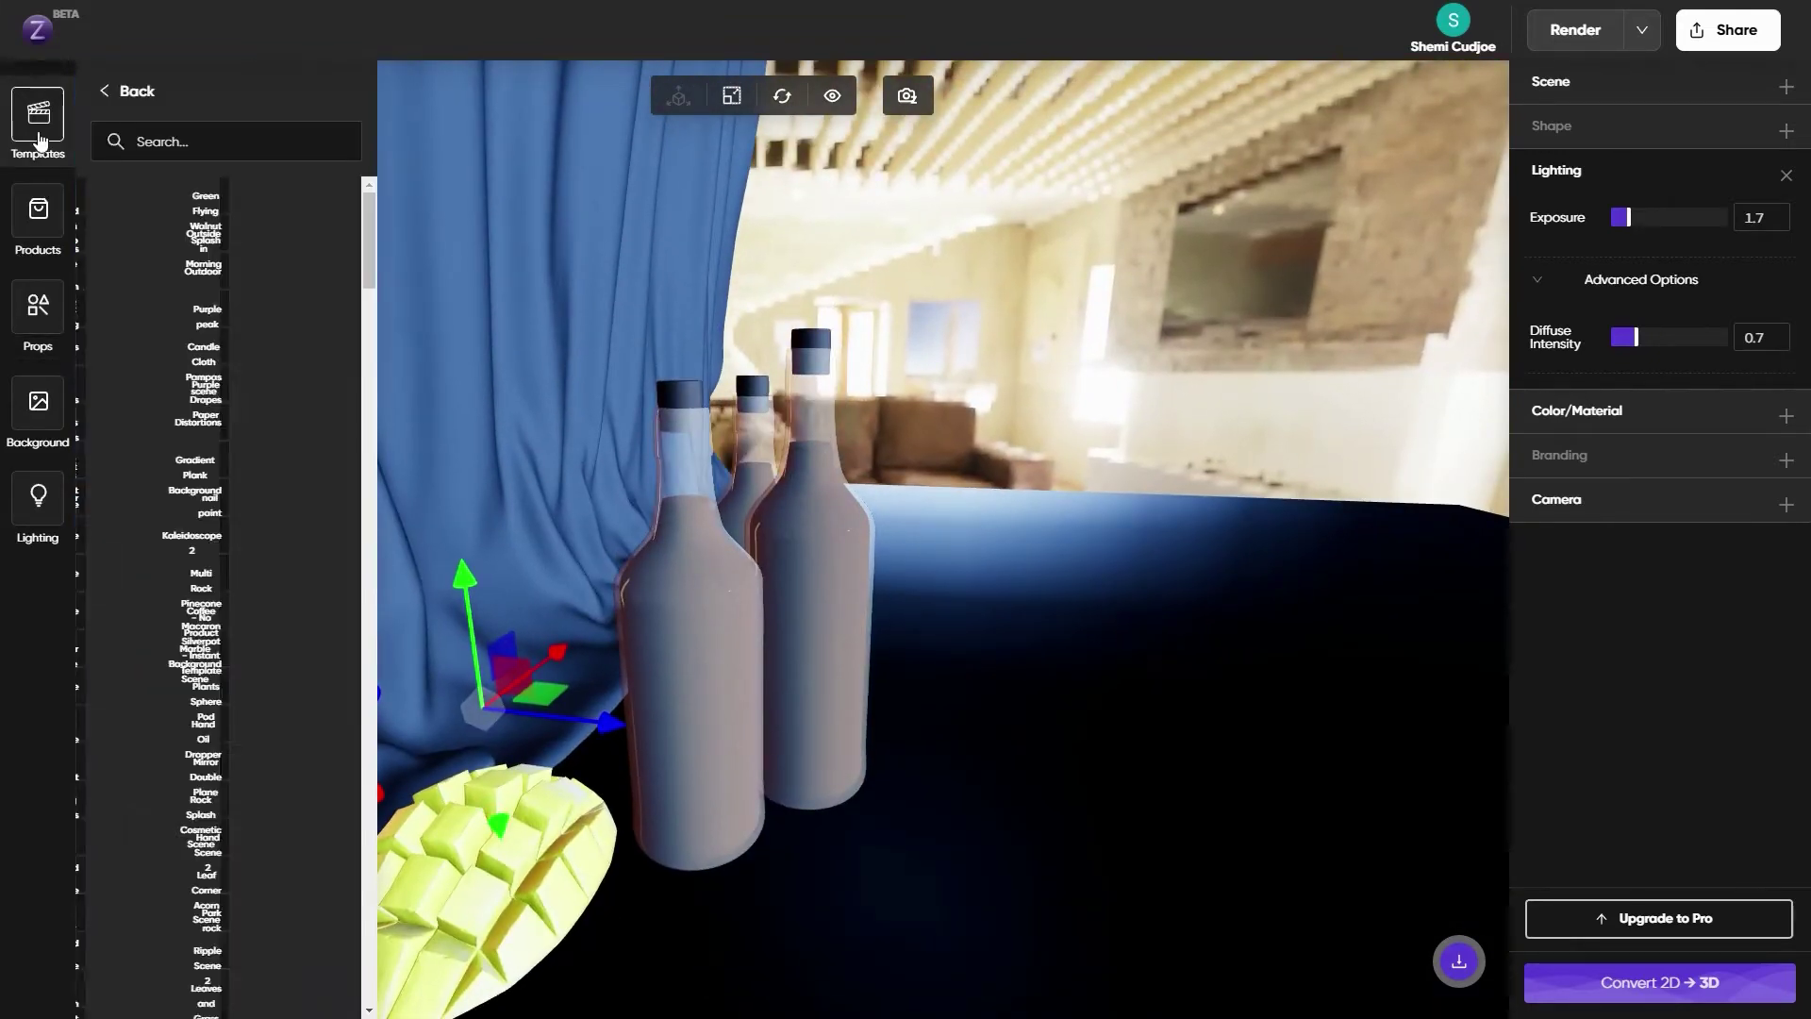
scroll(123, 260, down, 20)
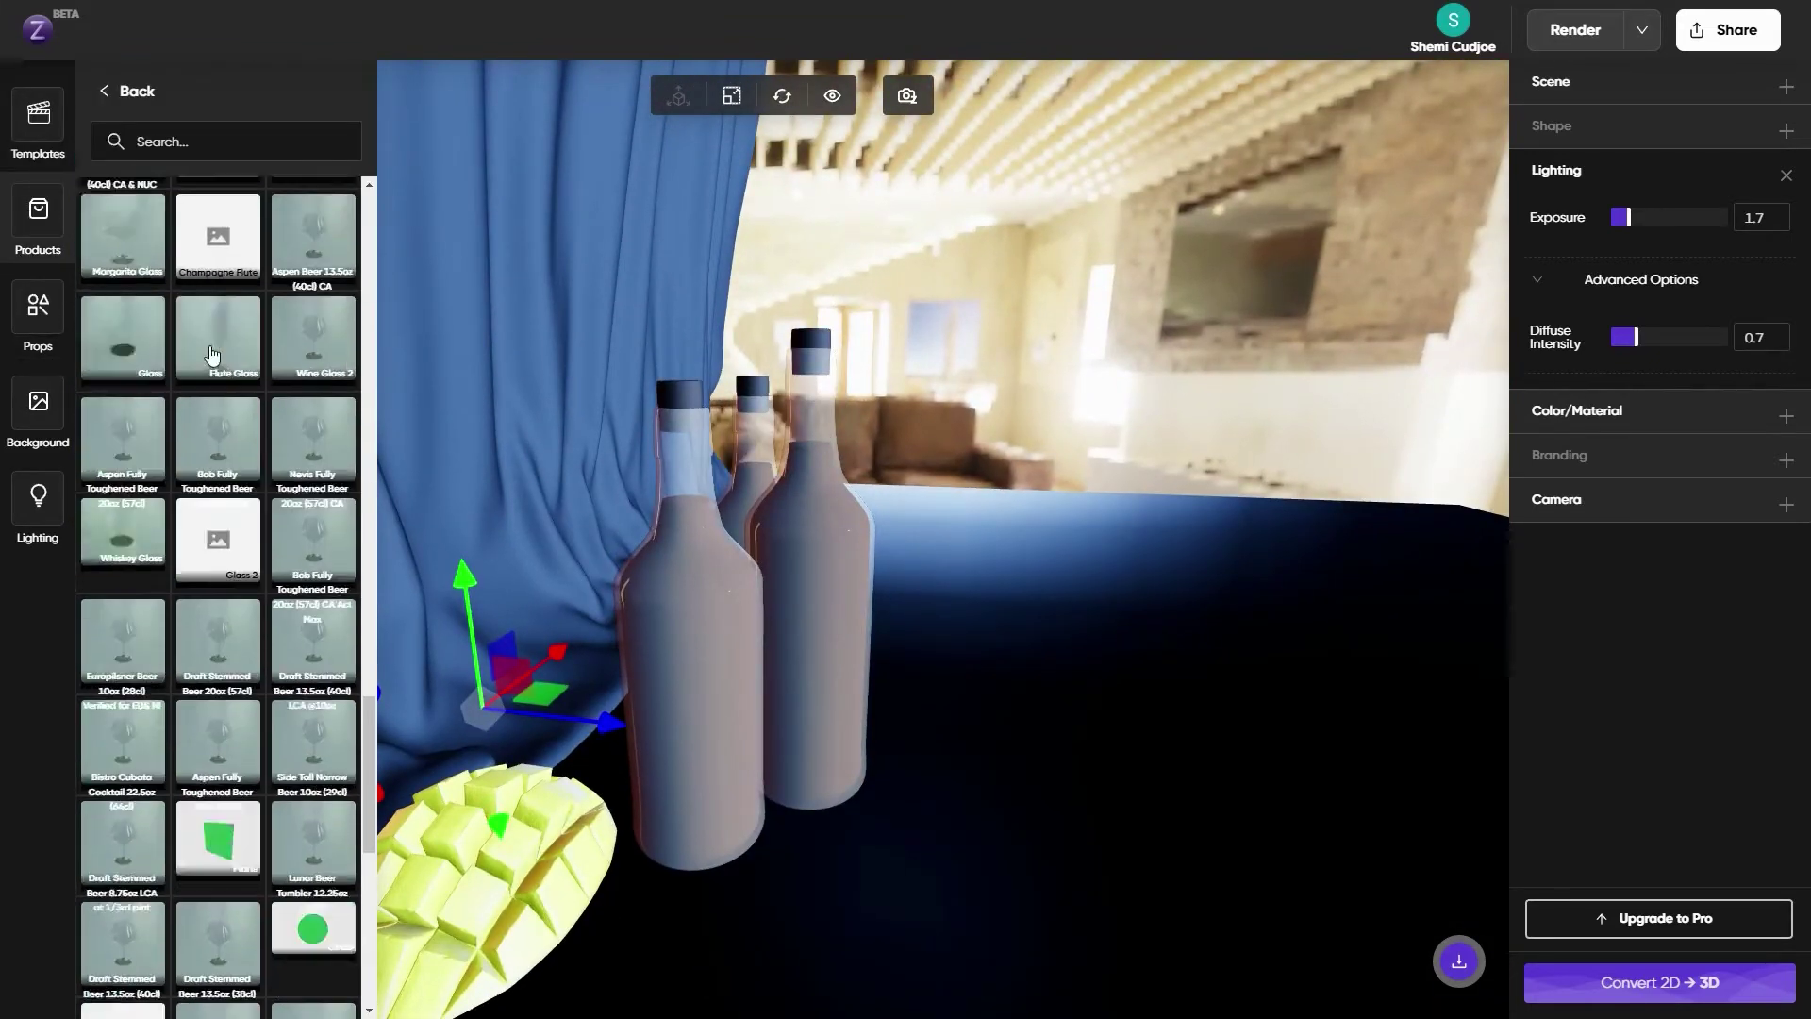
click(227, 361)
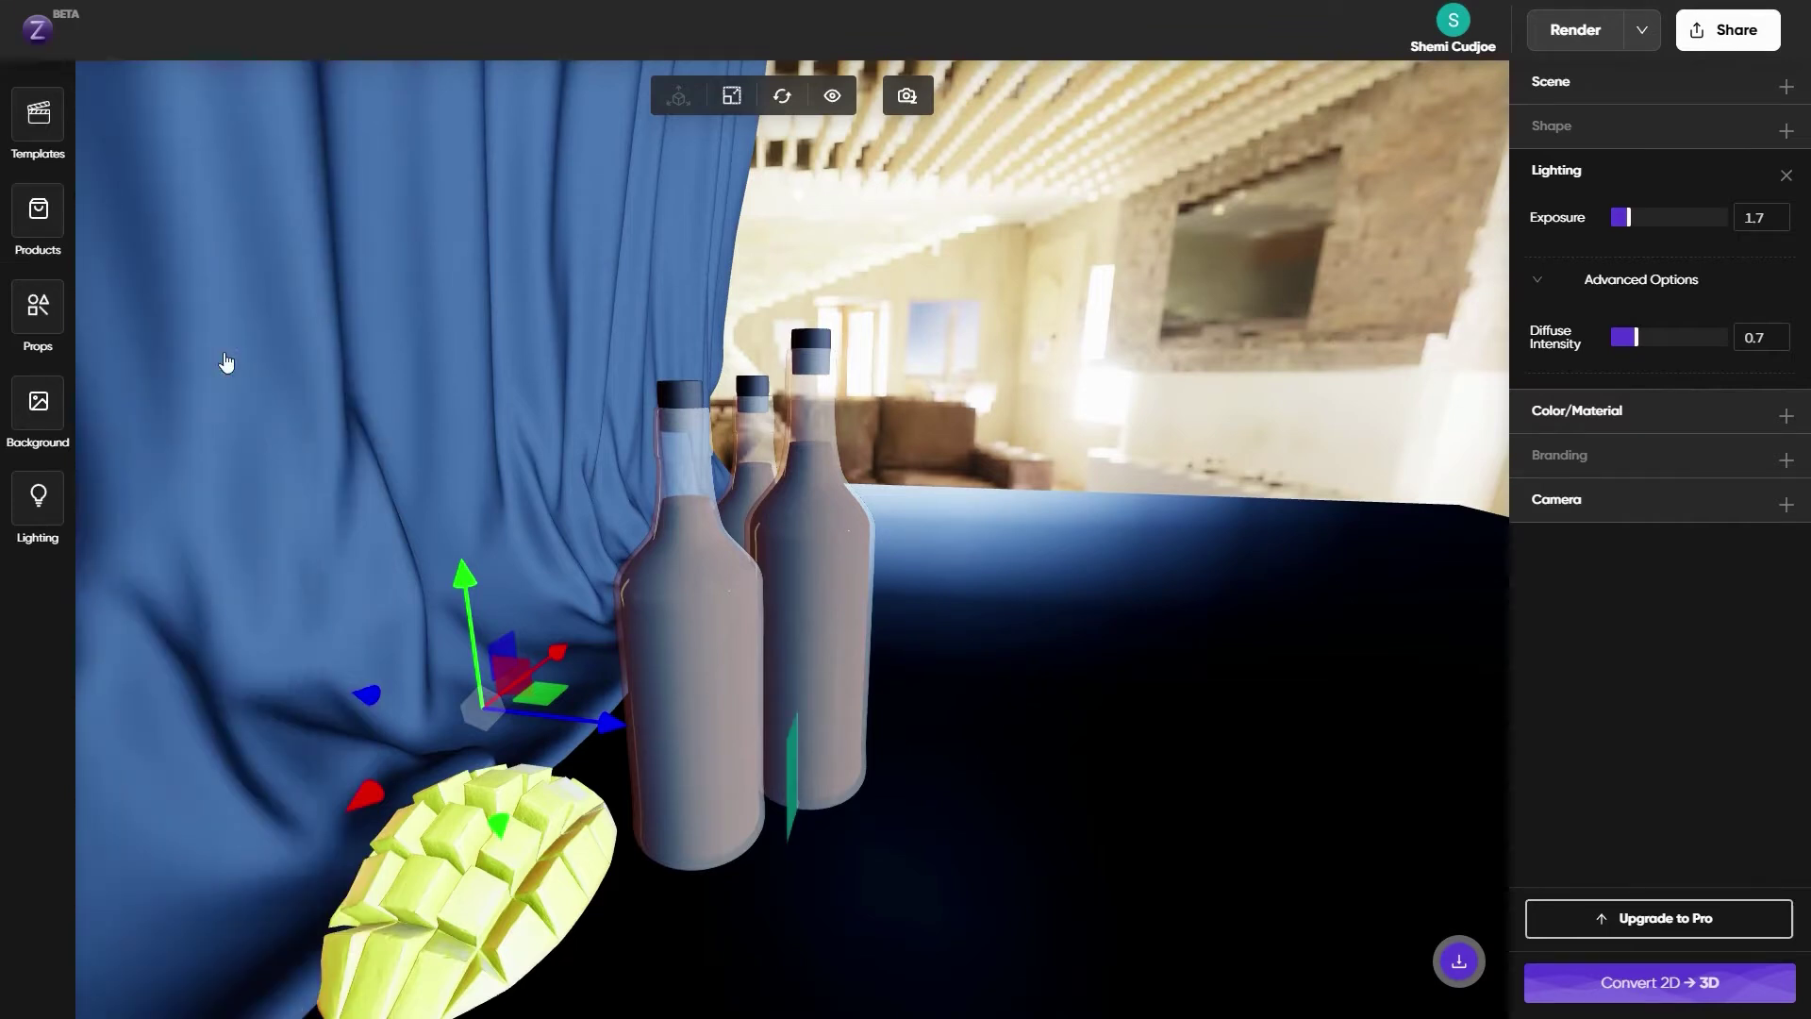
Move the flat green panel up and away from the bottles, and rotate it to about -36.3 on the X axis
click(795, 762)
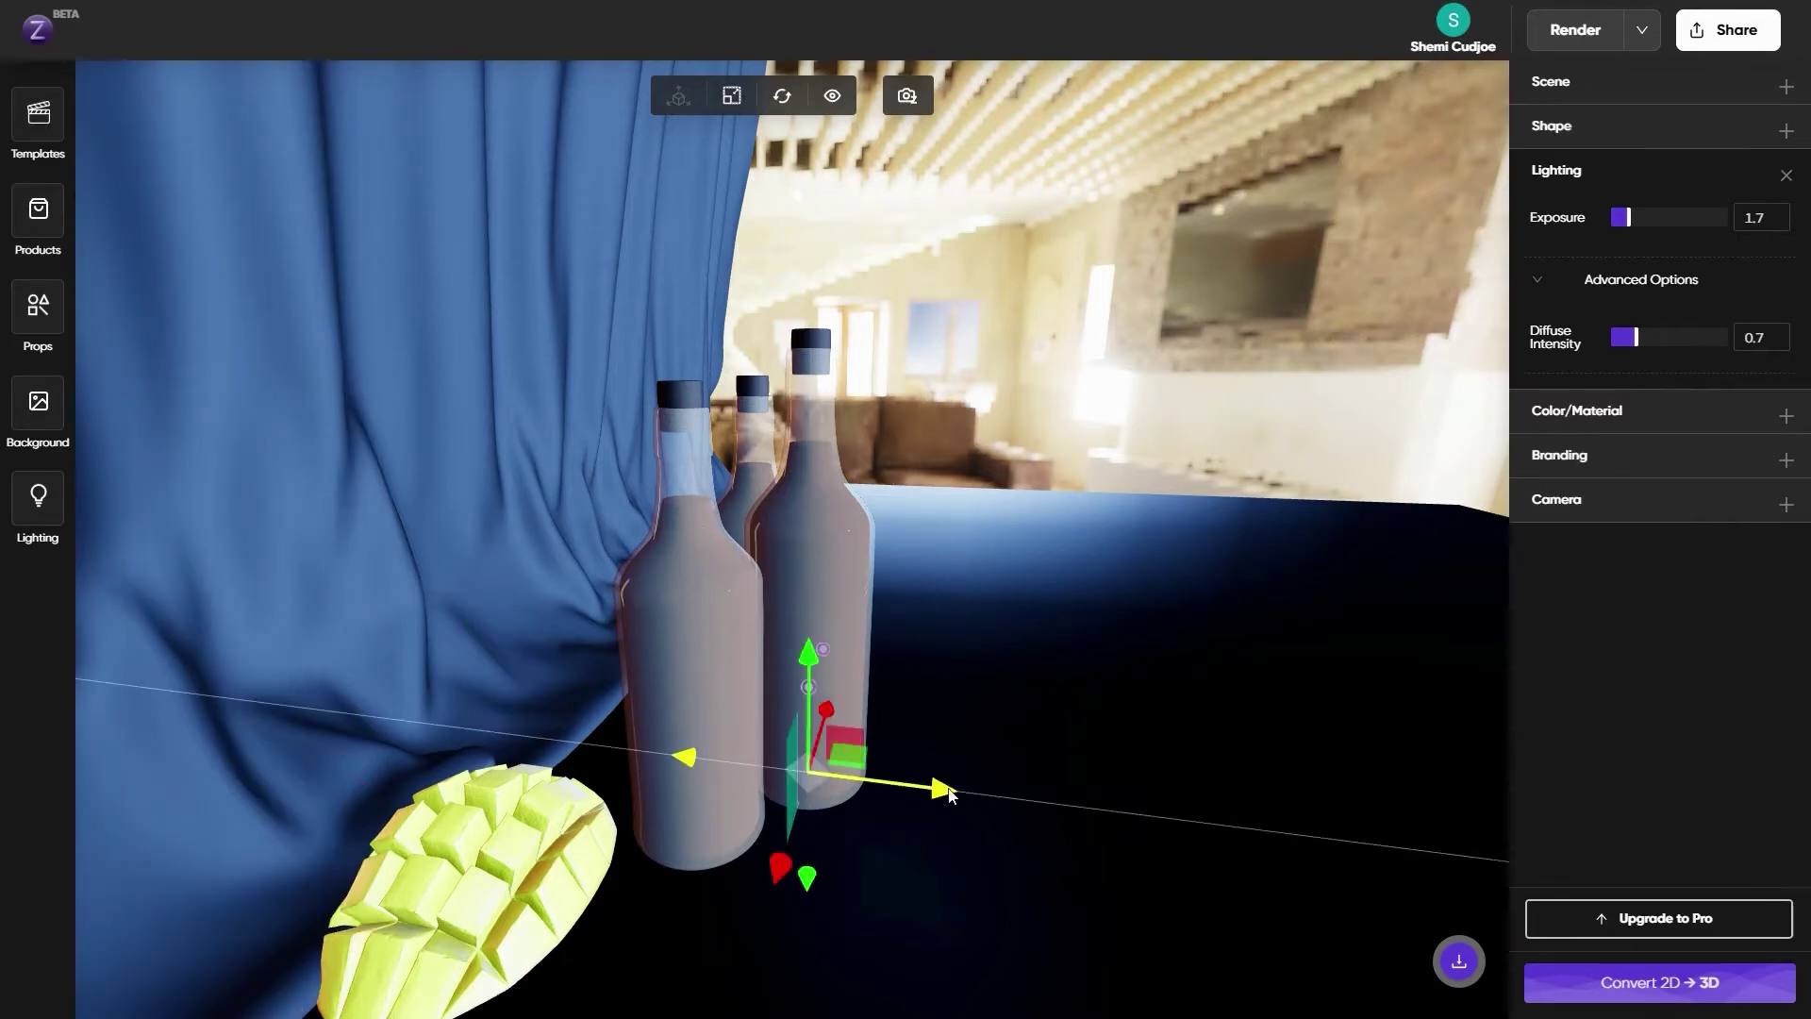
drag(952, 794, 1367, 828)
drag(1214, 560, 1282, 56)
click(782, 95)
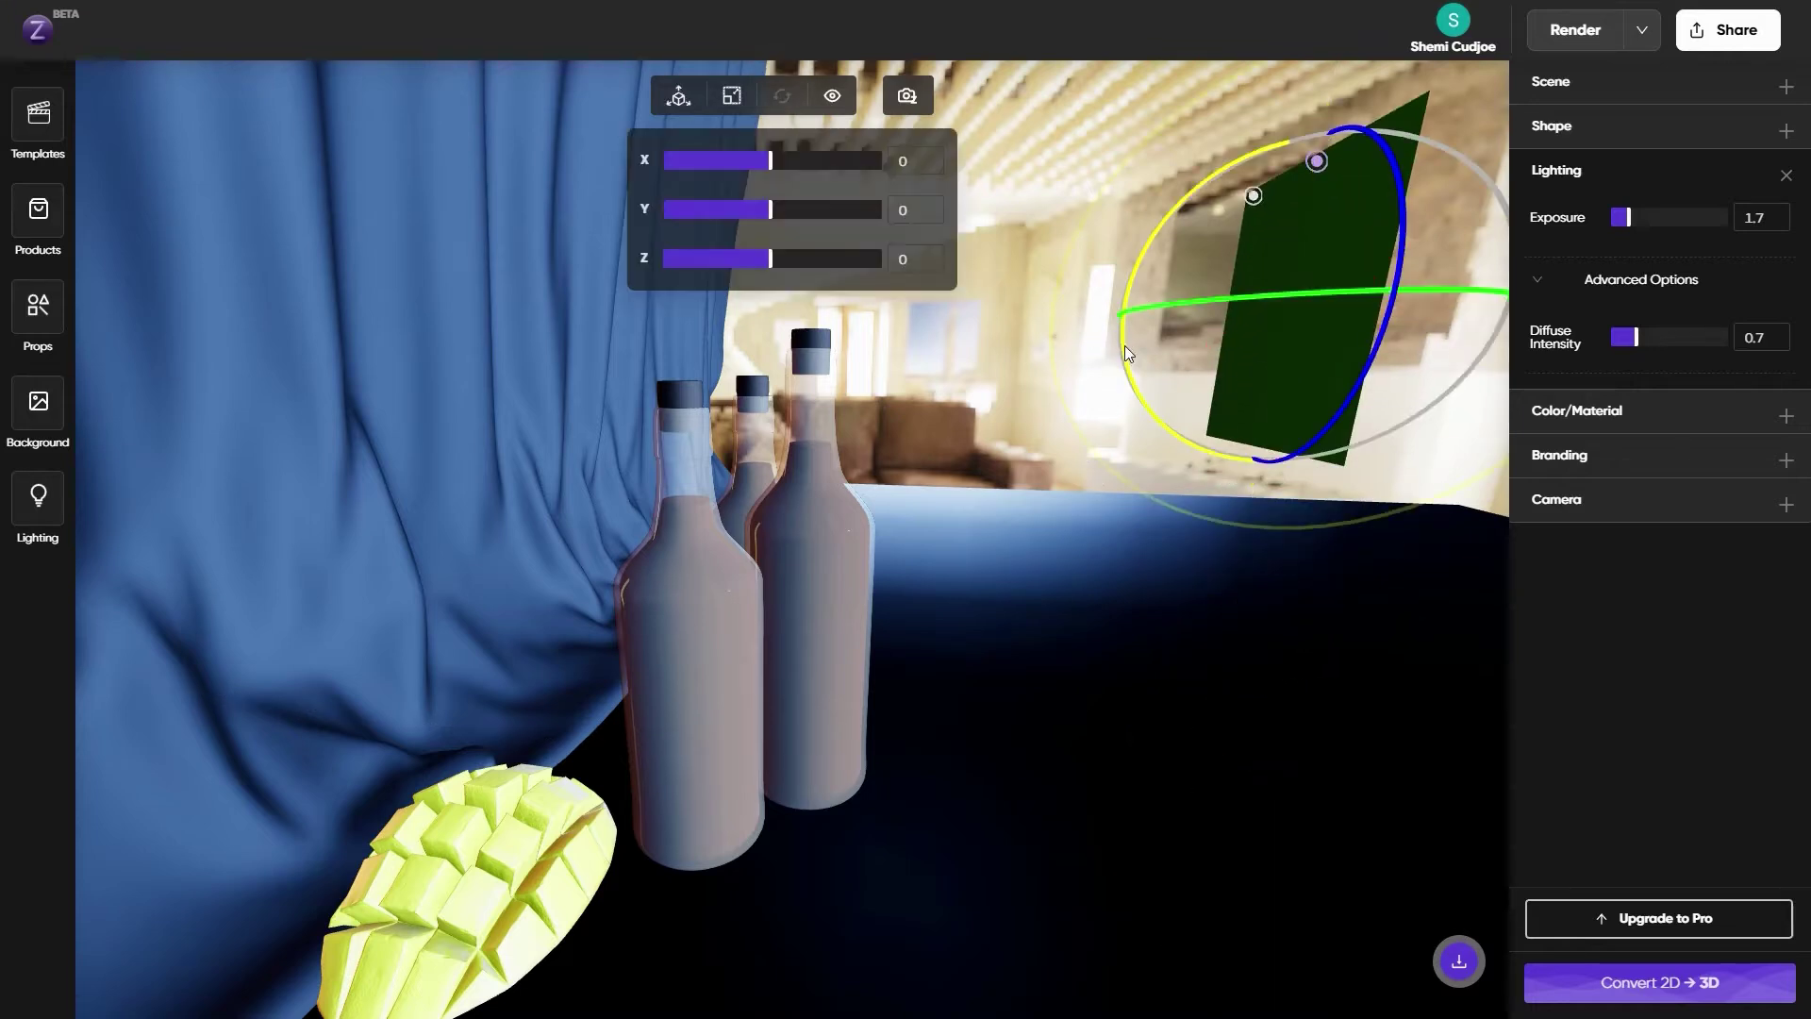
mouse_move(1124, 346)
mouse_down()
mouse_move(1135, 394)
mouse_move(1129, 372)
mouse_up()
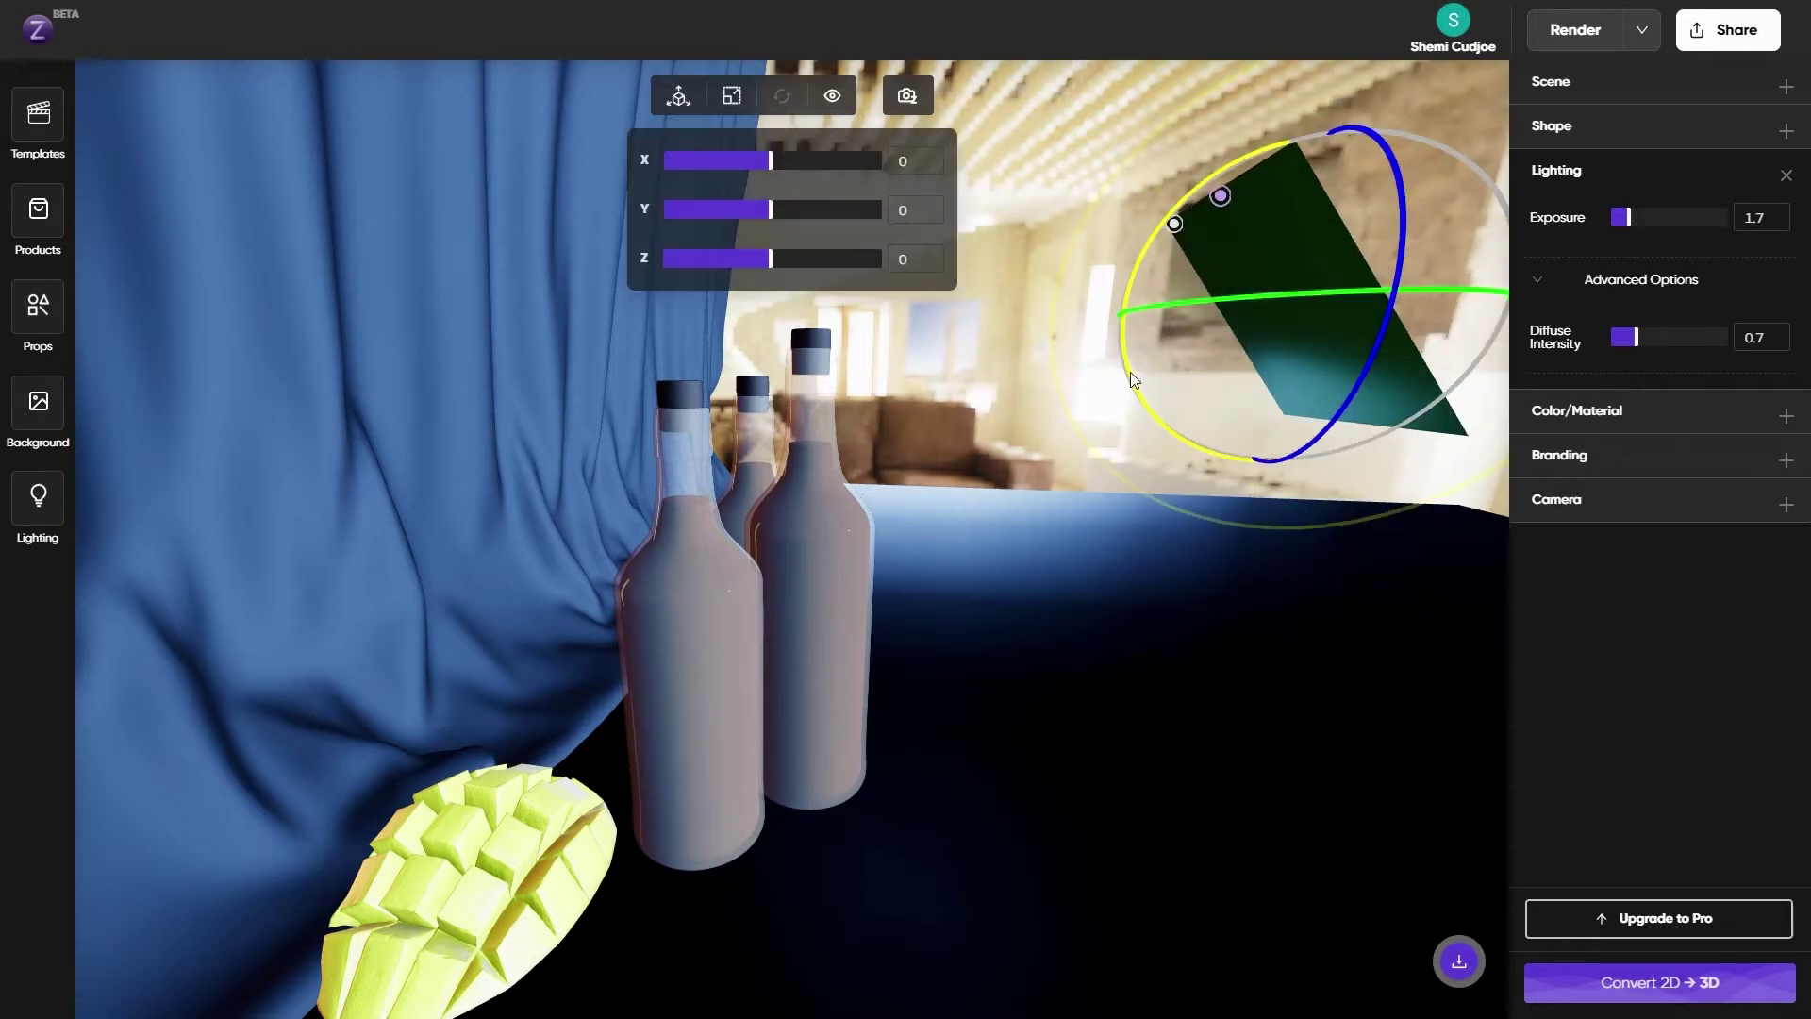
Set the green panel's emissive color to the blue-violet #5F13FE
click(1587, 413)
click(1595, 519)
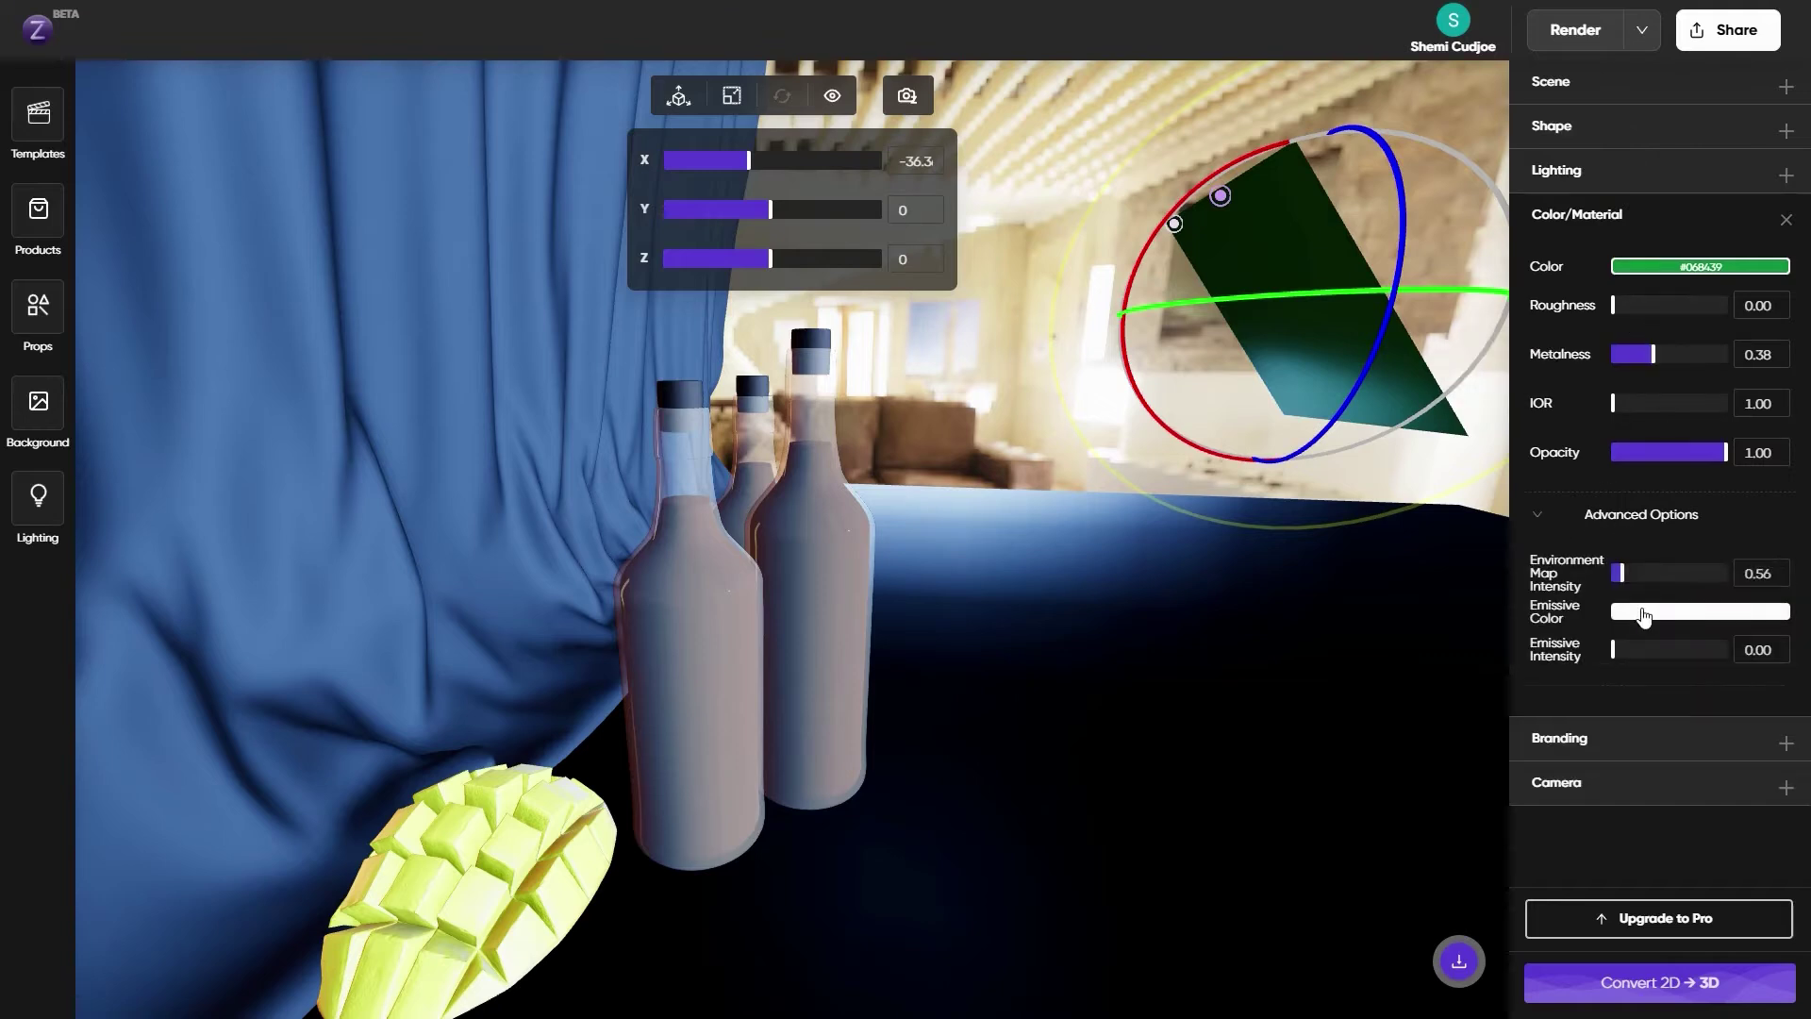
click(1645, 611)
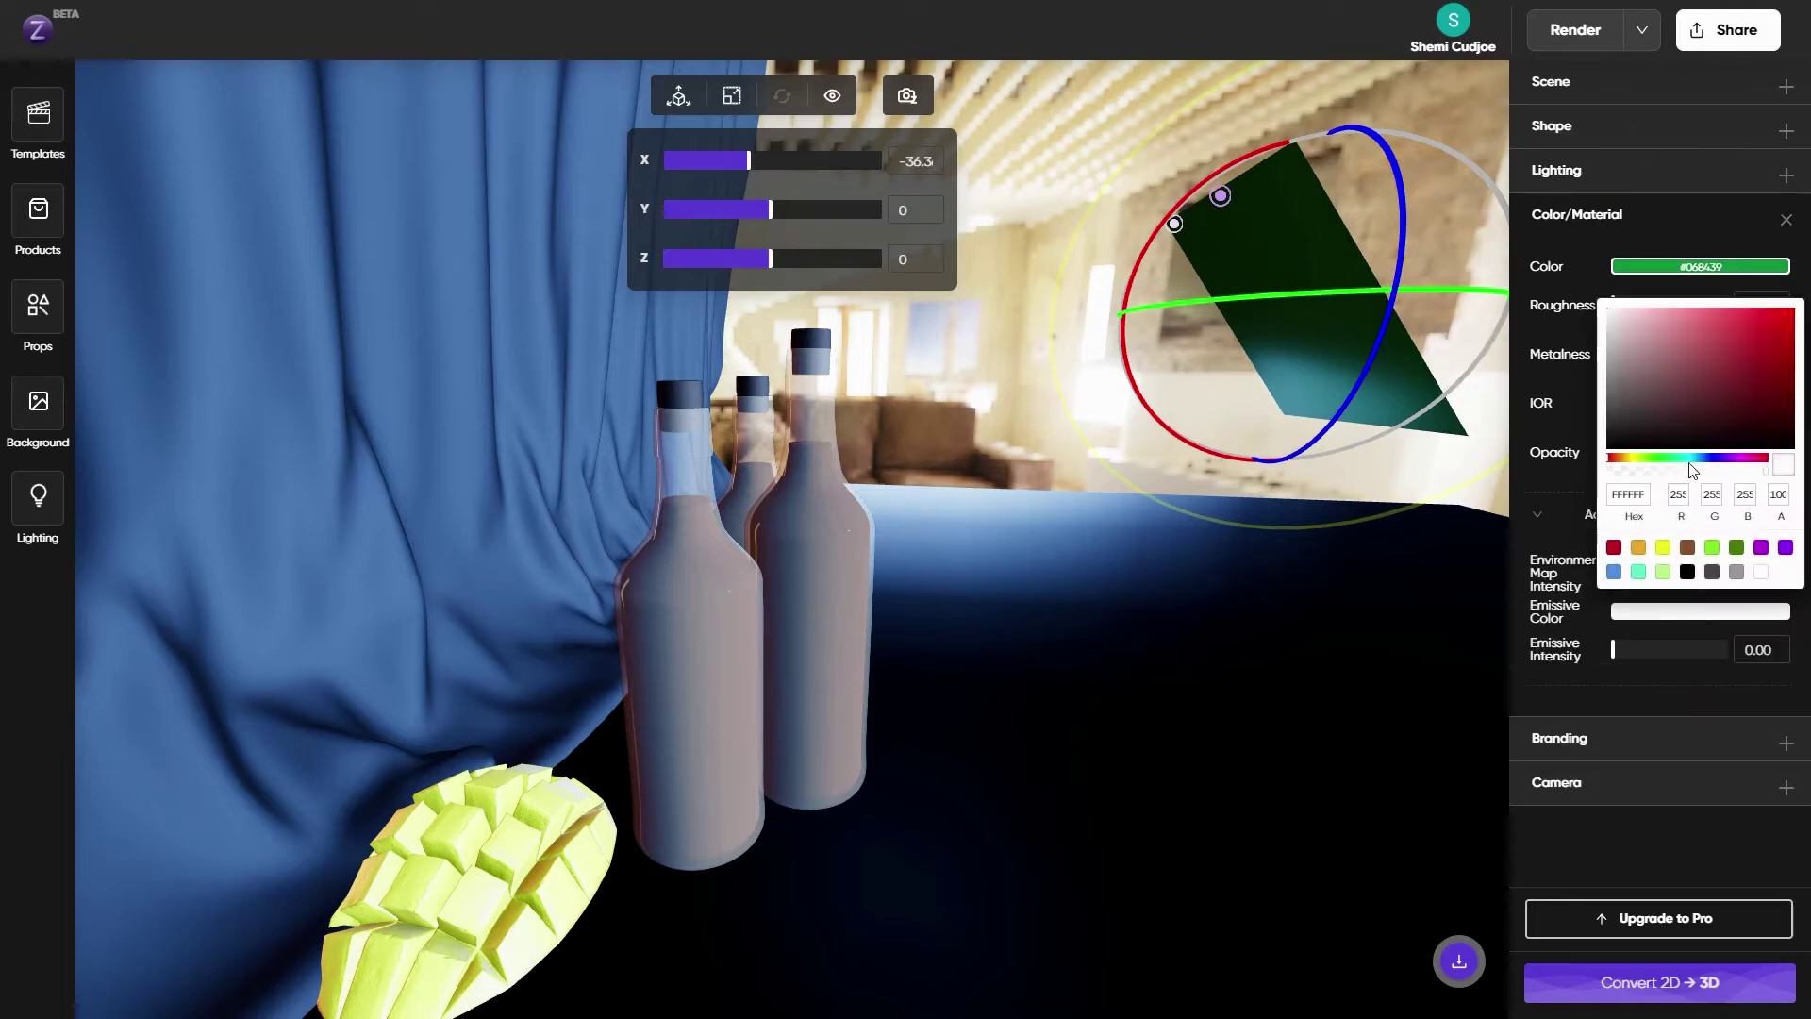
click(1785, 547)
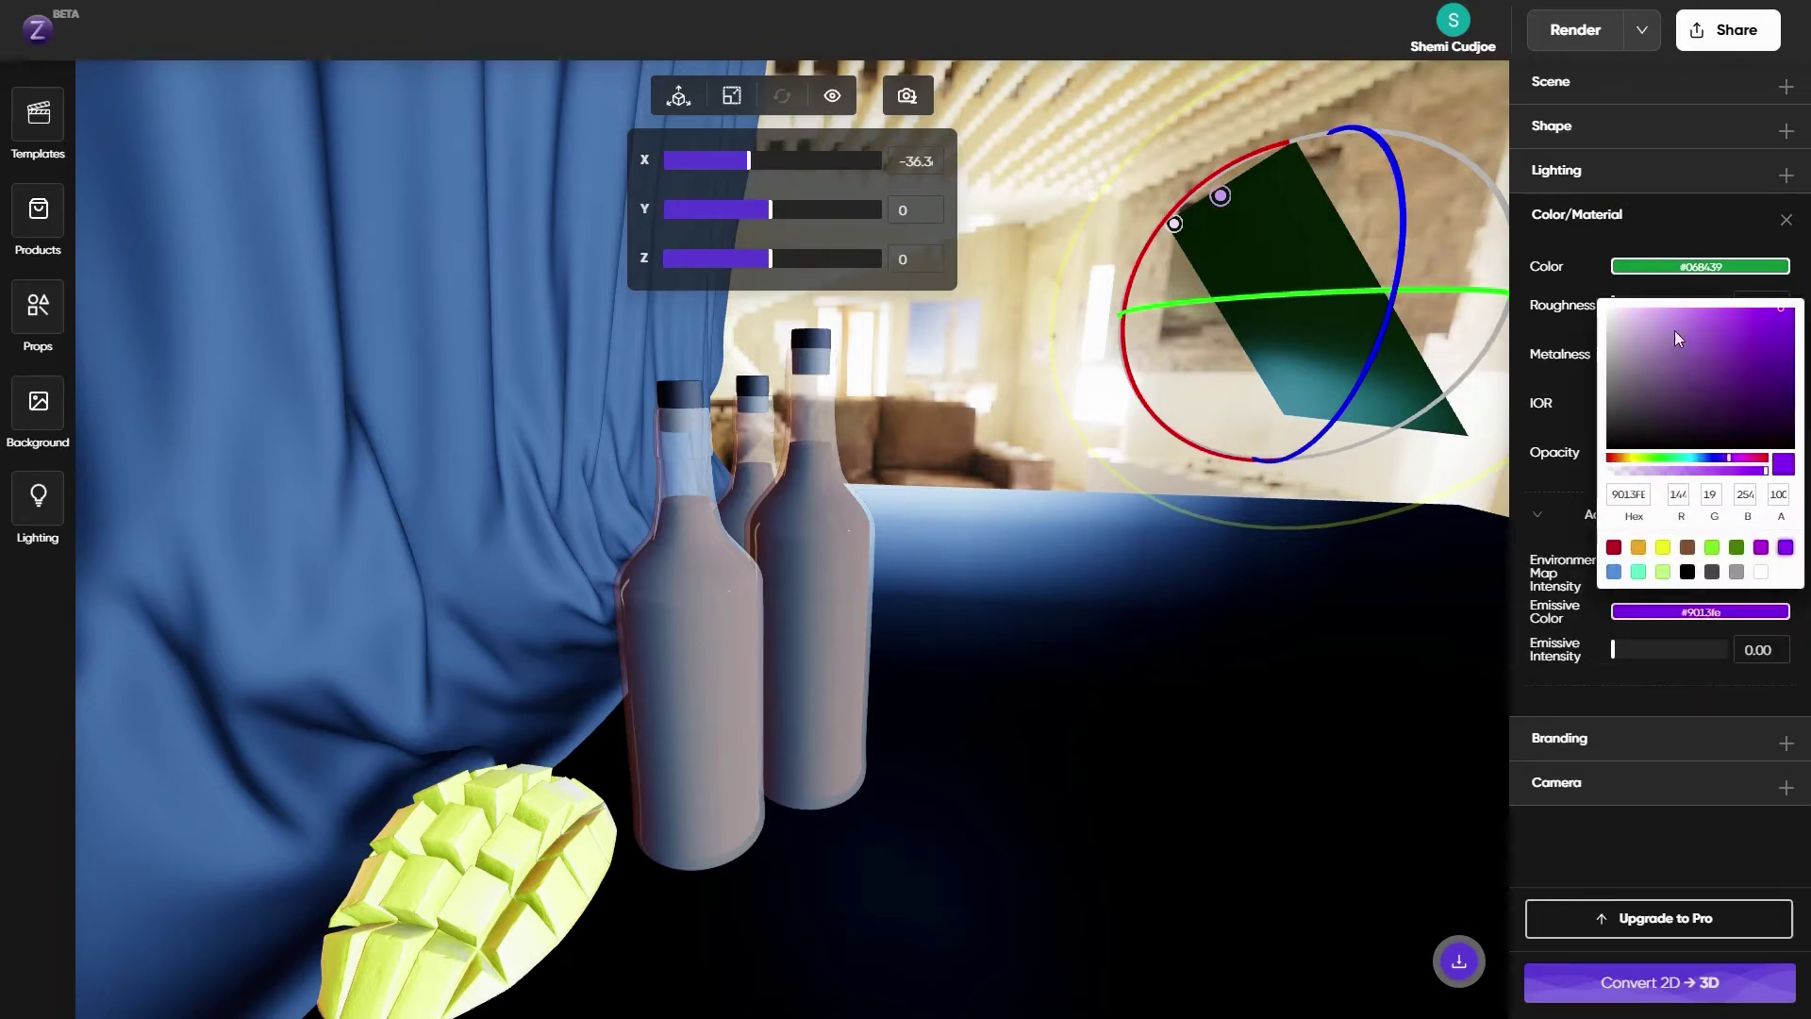
click(1723, 456)
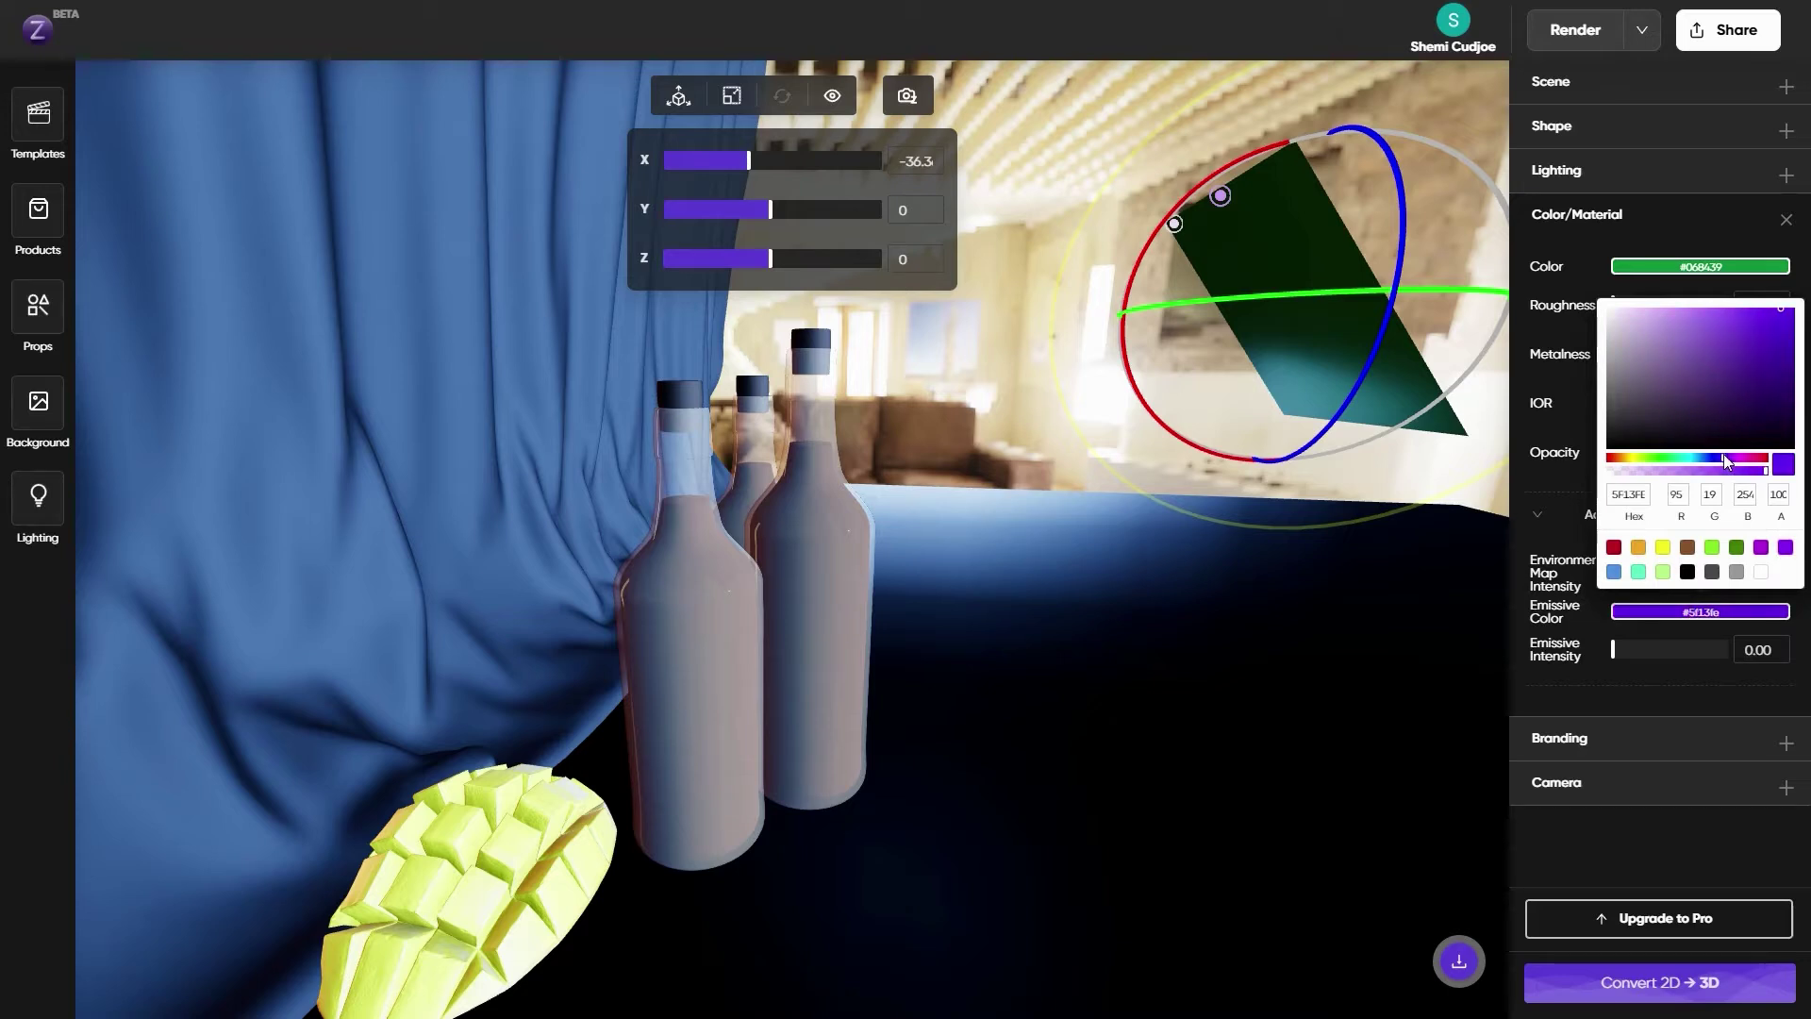
click(1527, 553)
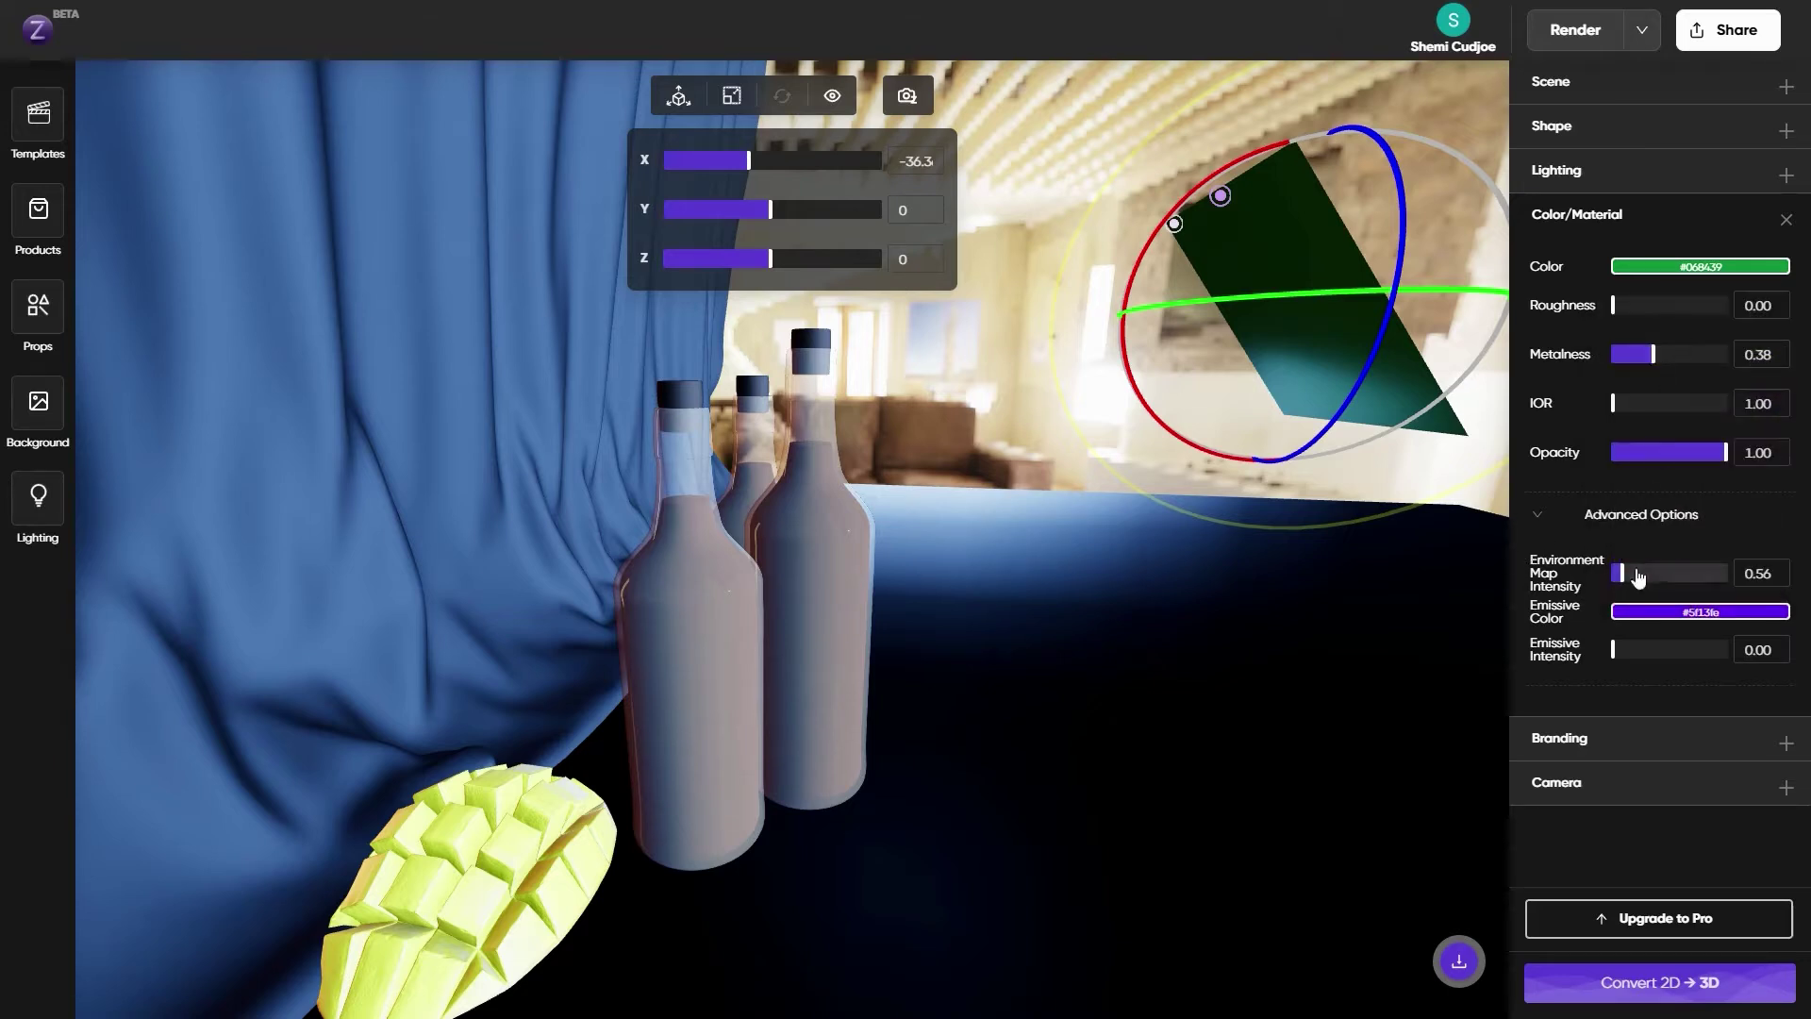
Set the panel's emissive intensity to 5.00
click(1617, 649)
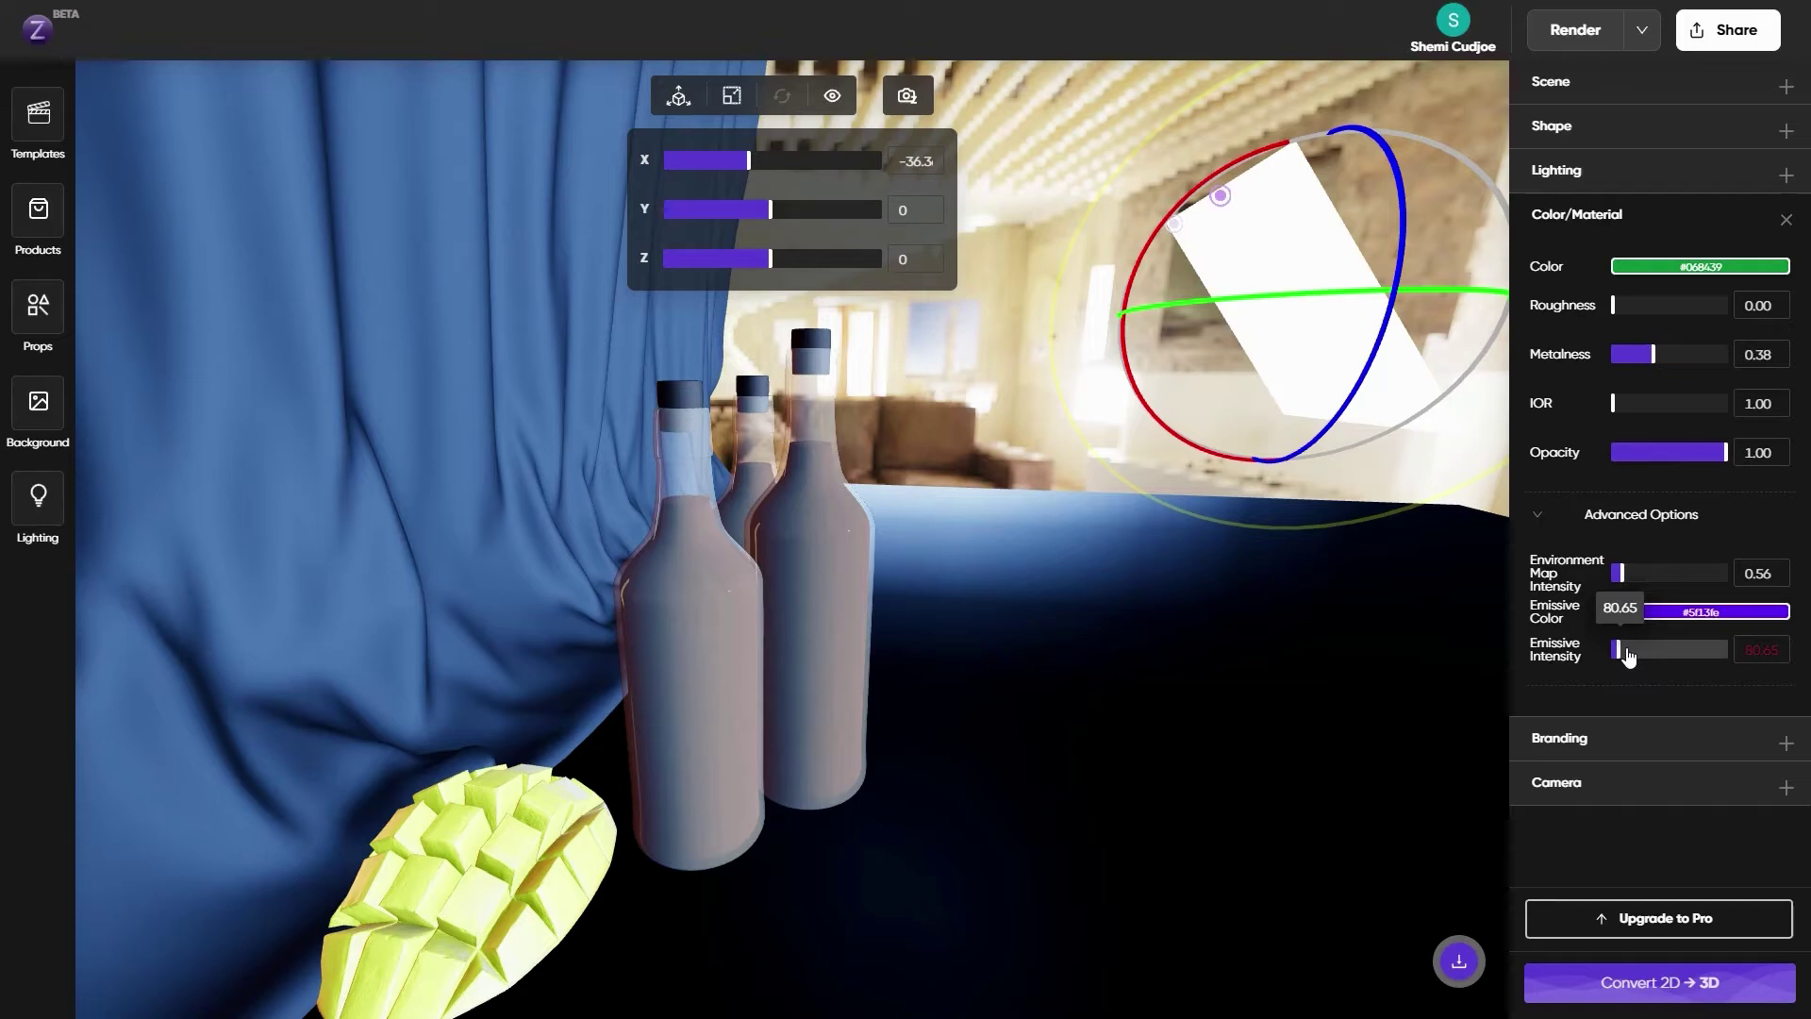
drag(1628, 654, 1618, 652)
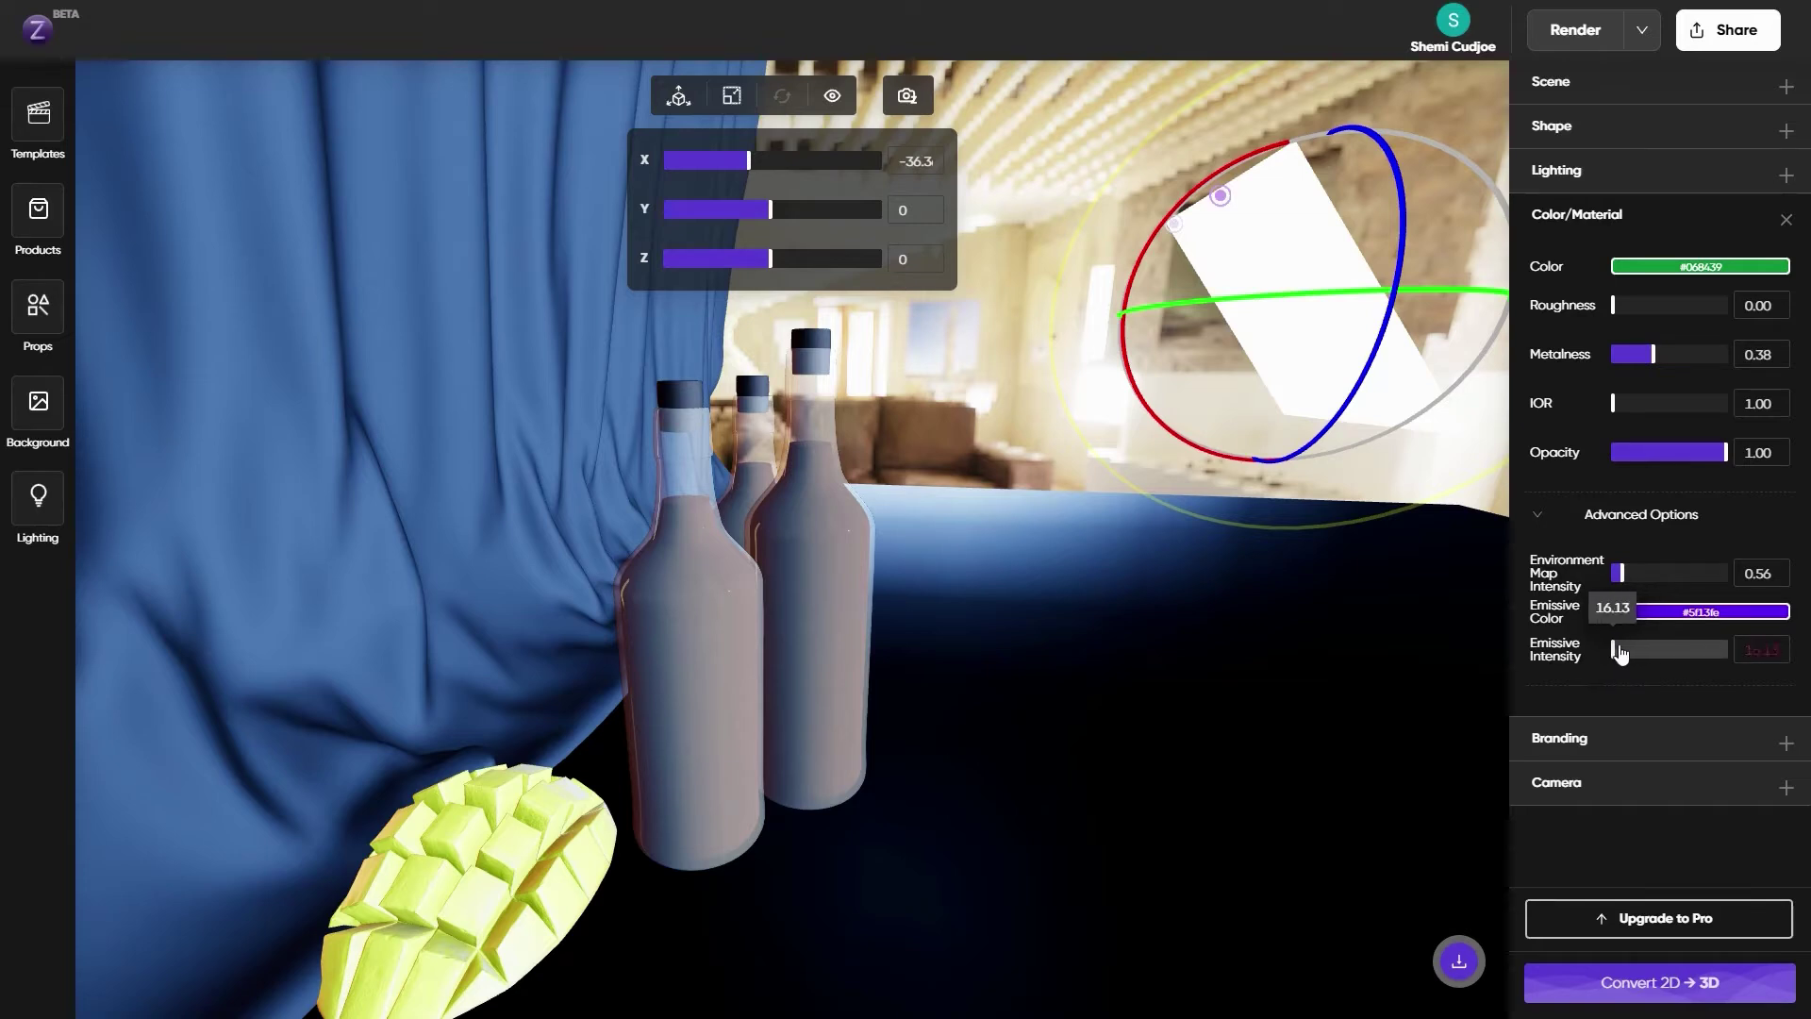
click(1782, 656)
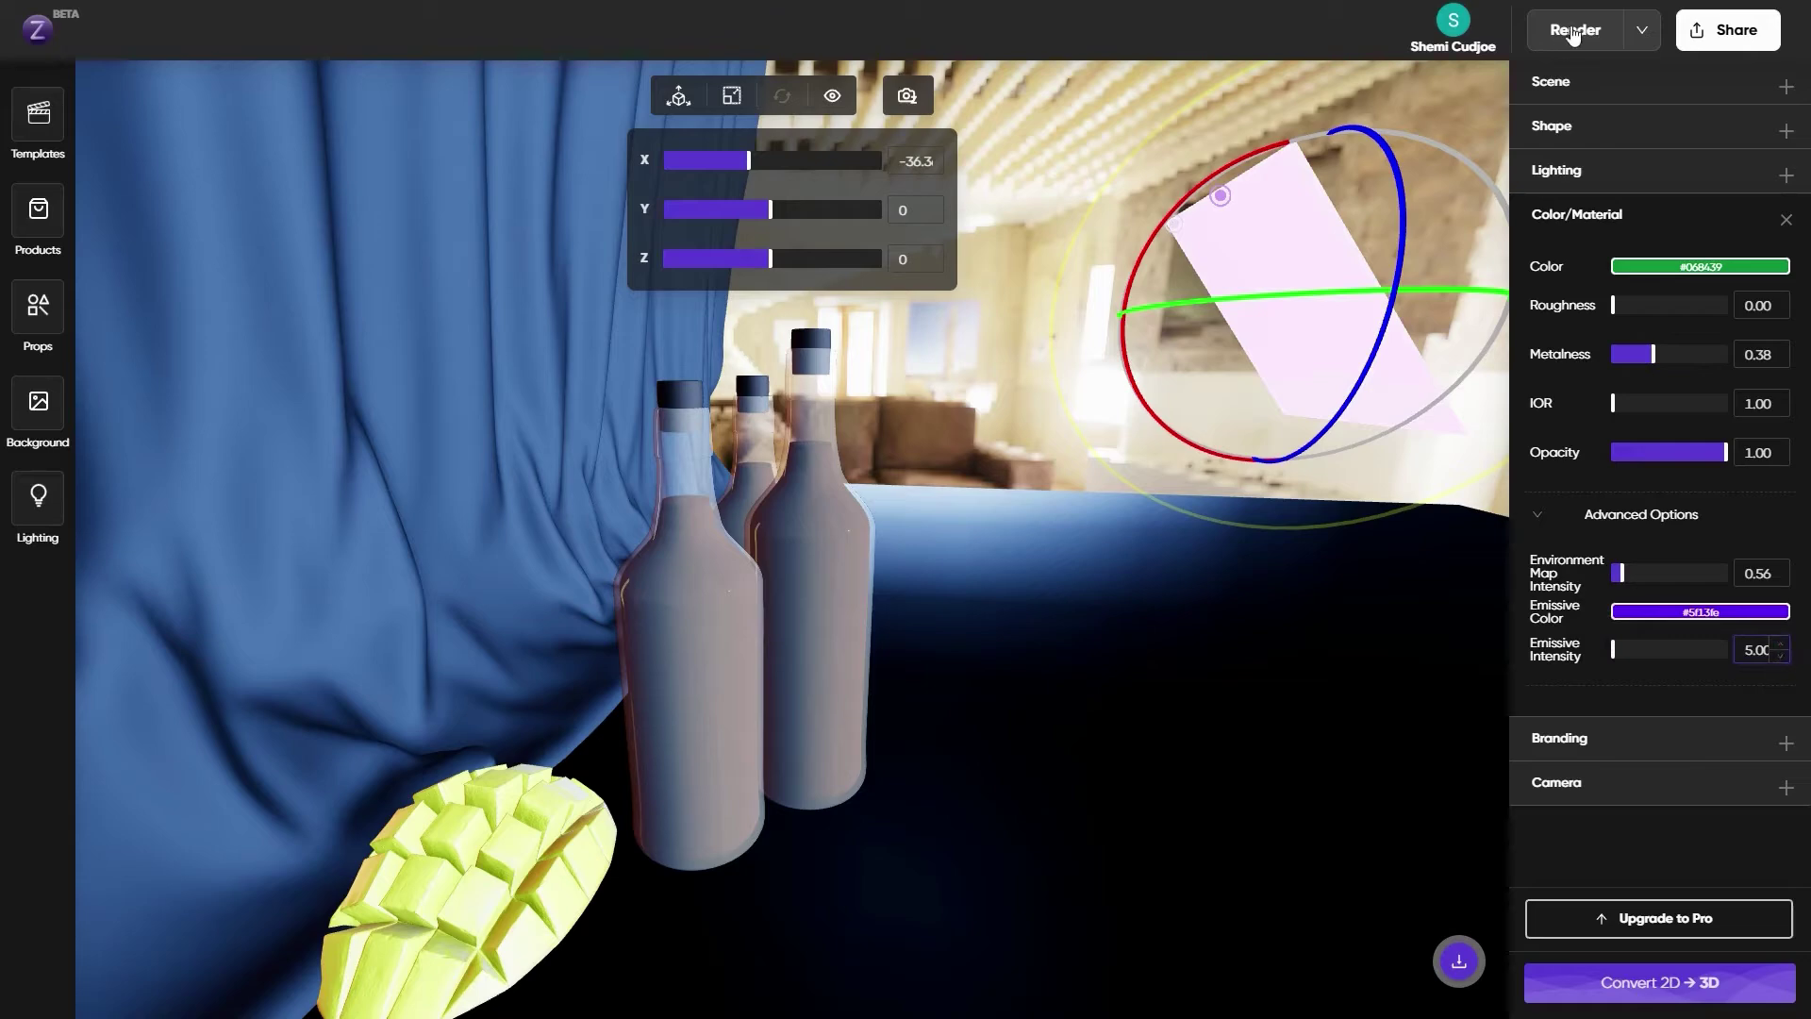
Render the scene from a close front view of the three bottles against the blue drape
drag(976, 599, 909, 636)
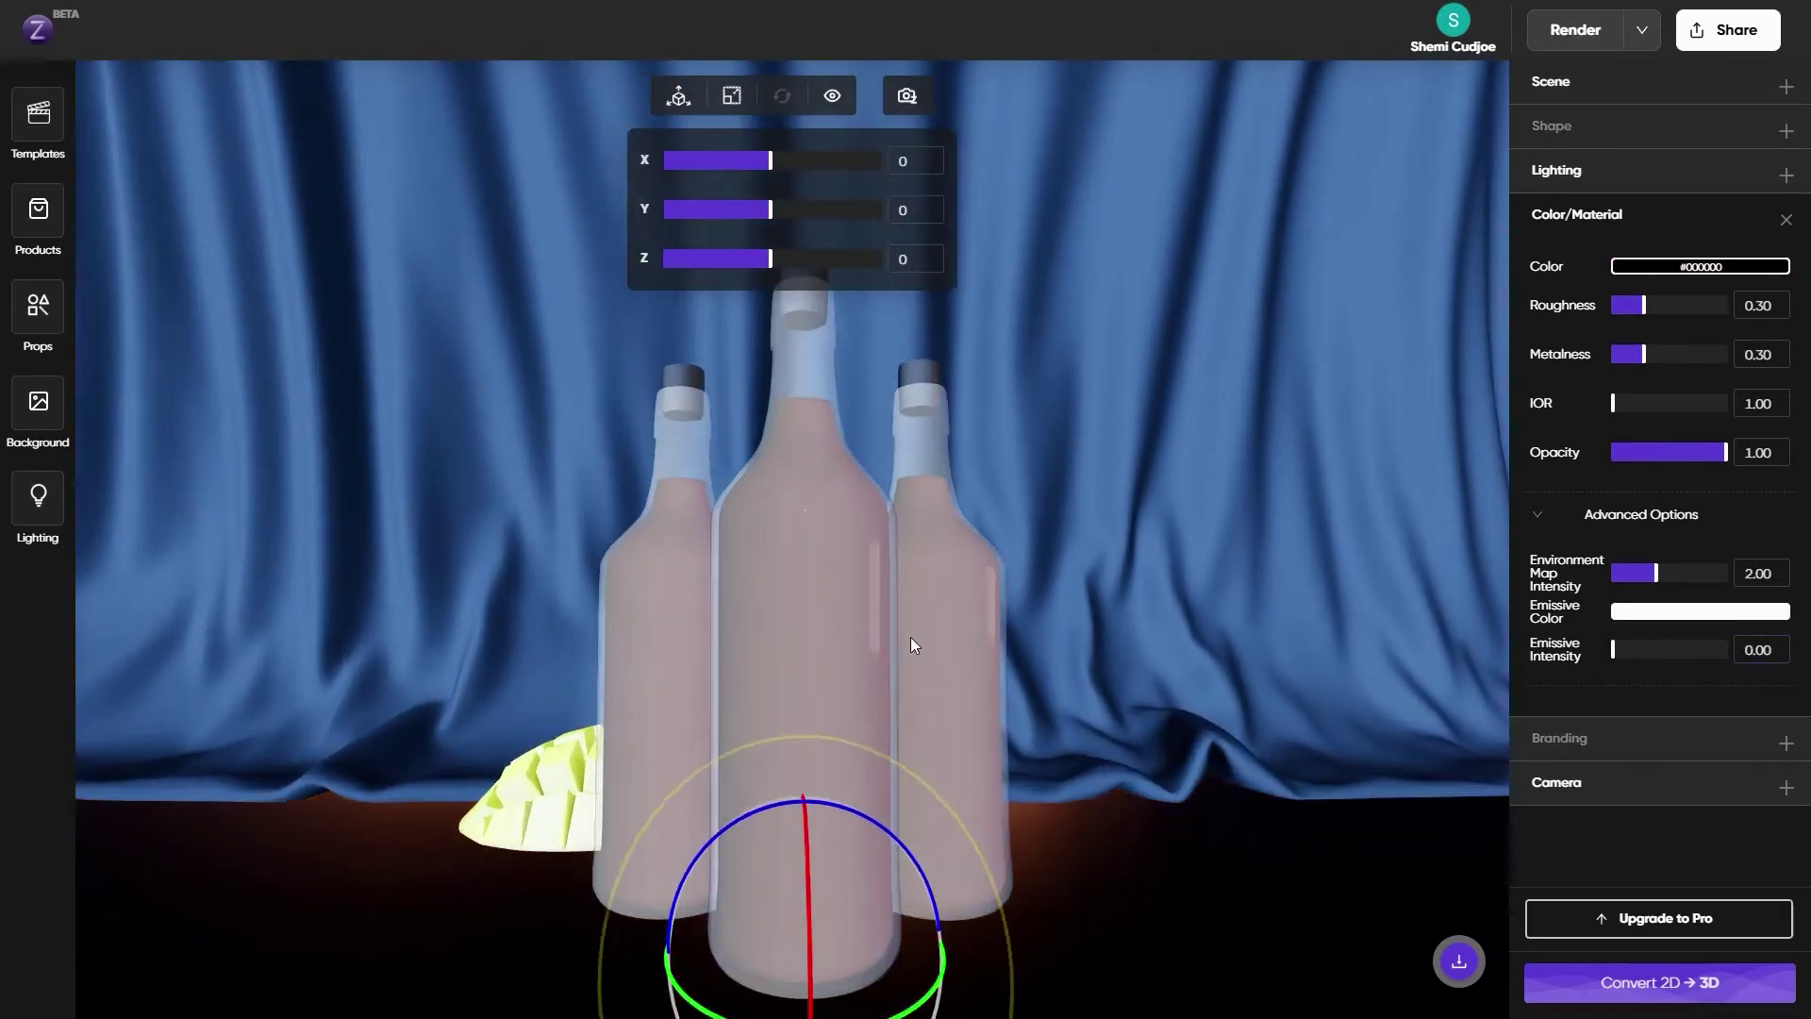
click(1101, 464)
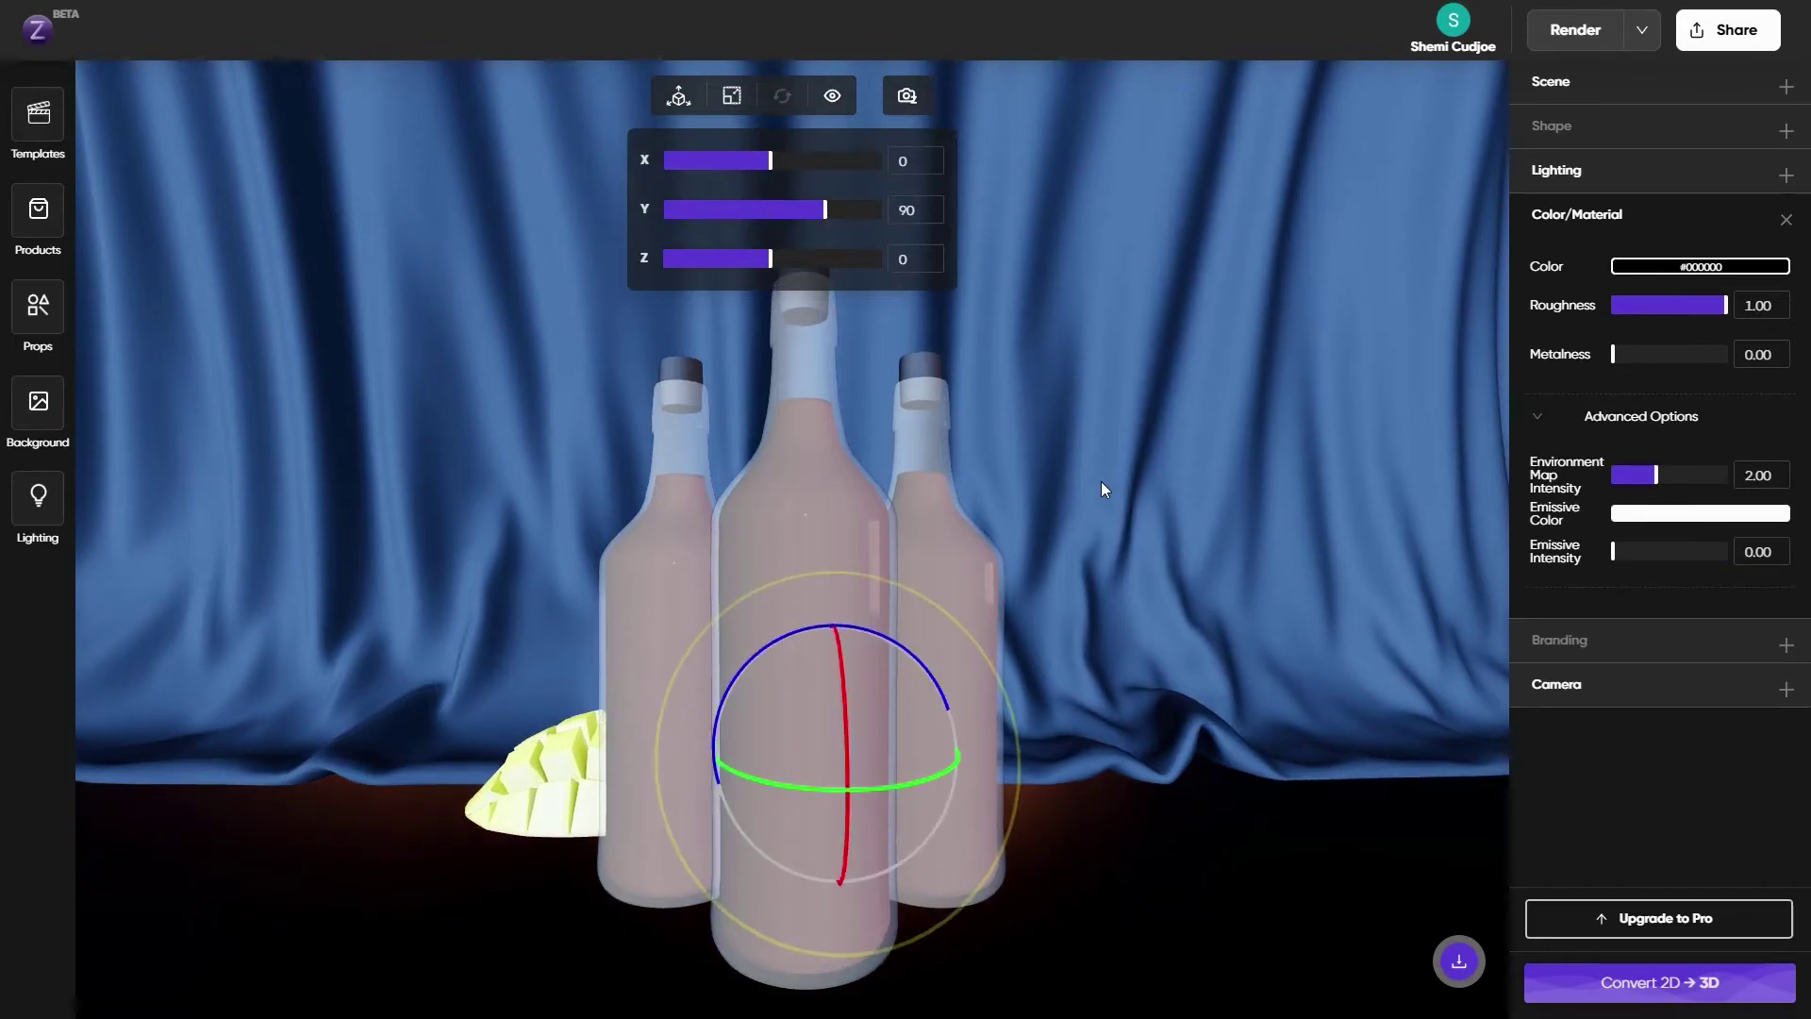
mouse_move(1100, 489)
mouse_down()
mouse_move(1091, 579)
mouse_move(1095, 514)
mouse_move(1094, 531)
mouse_move(1138, 434)
mouse_move(1129, 468)
mouse_up()
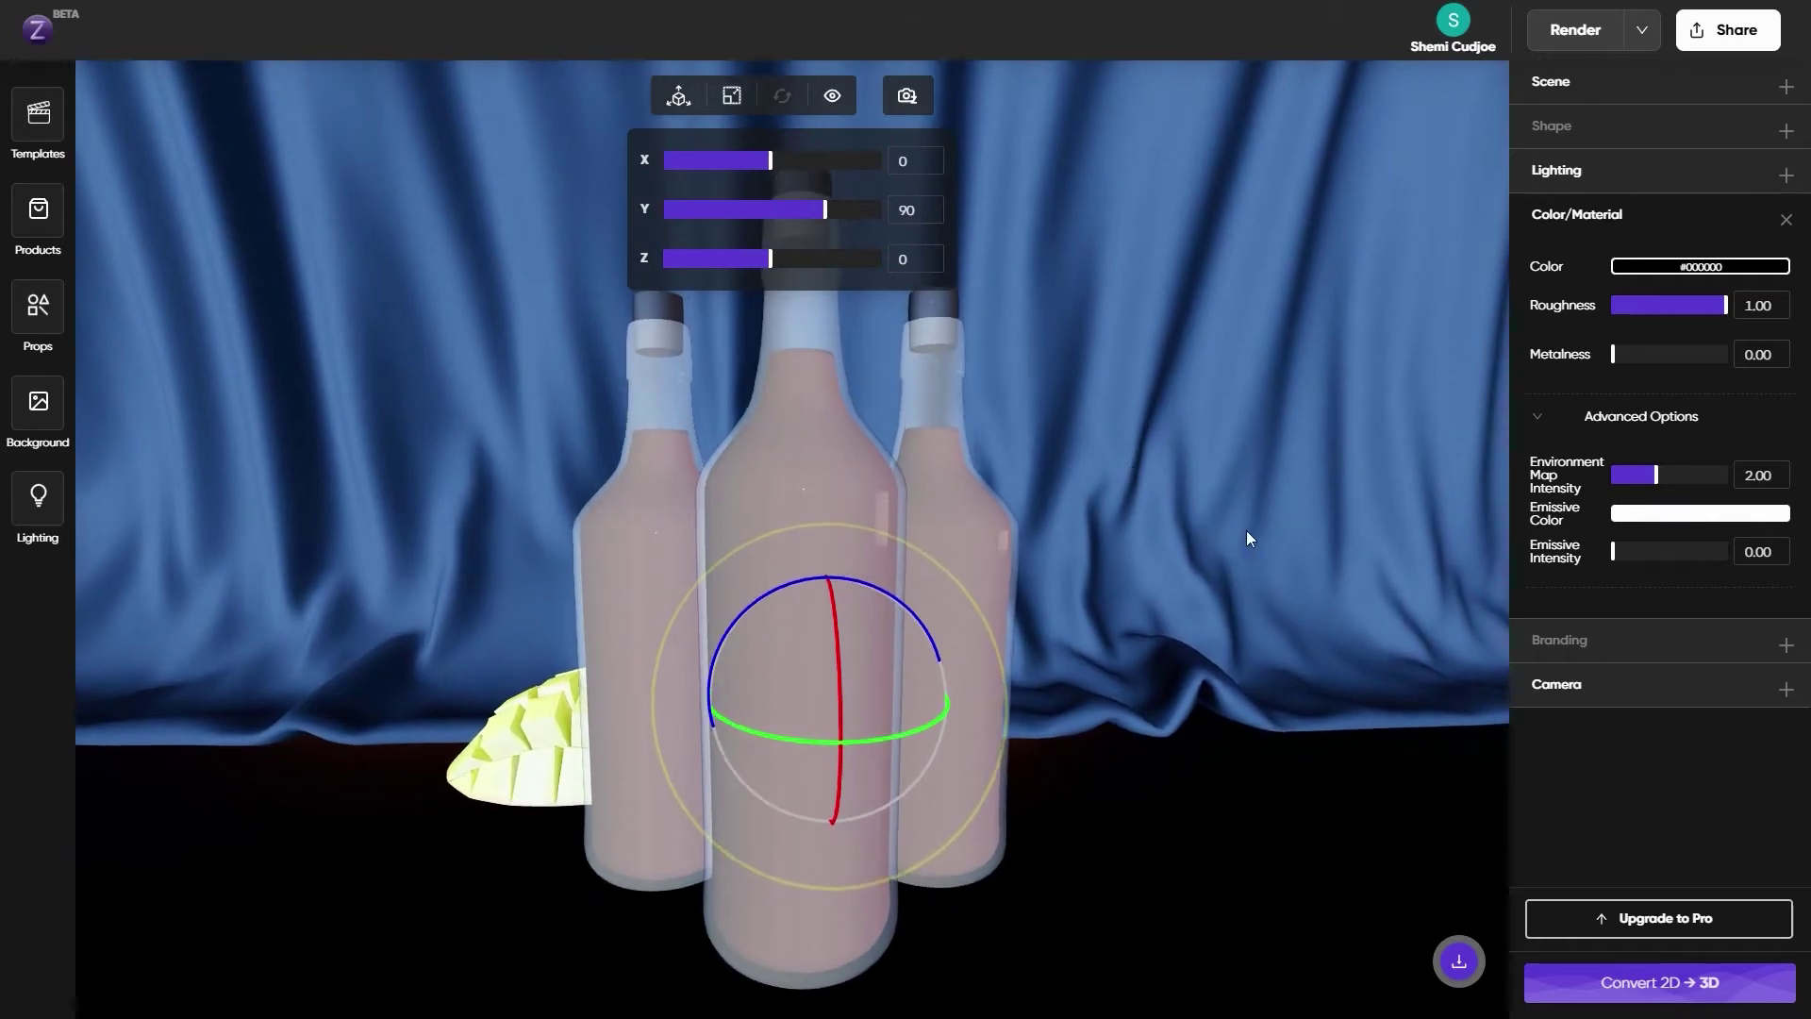
click(1580, 42)
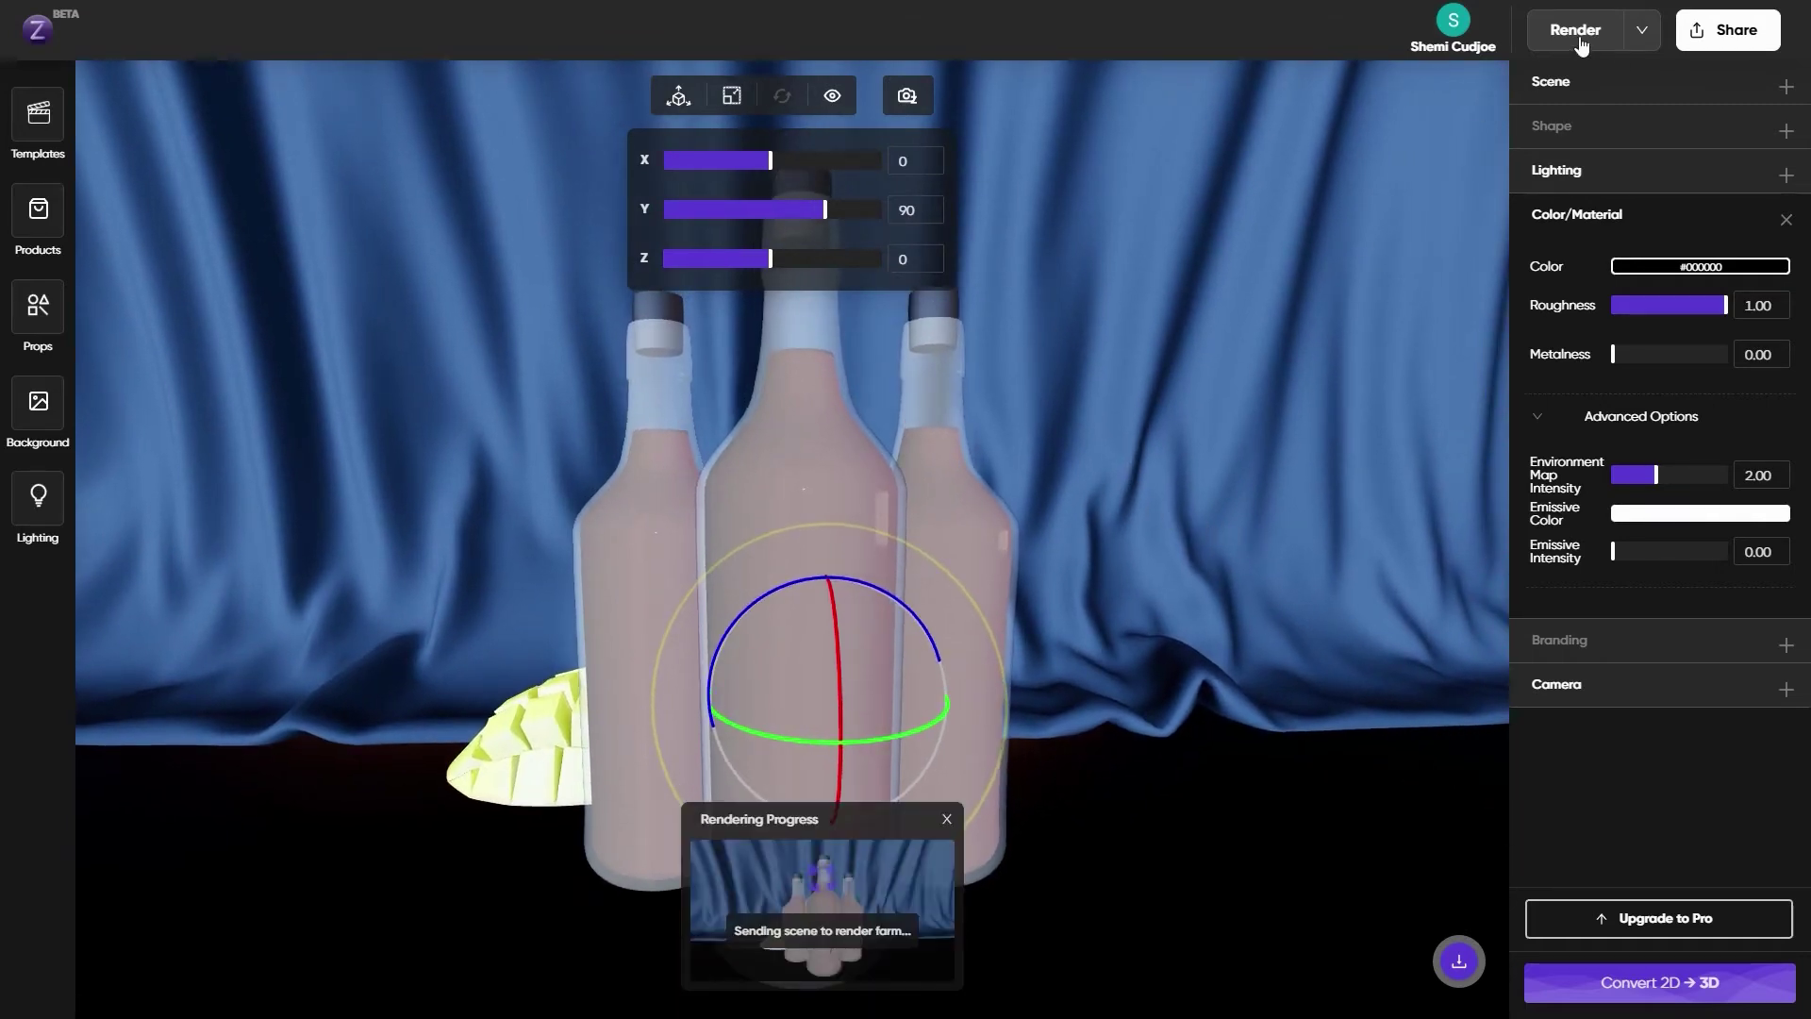